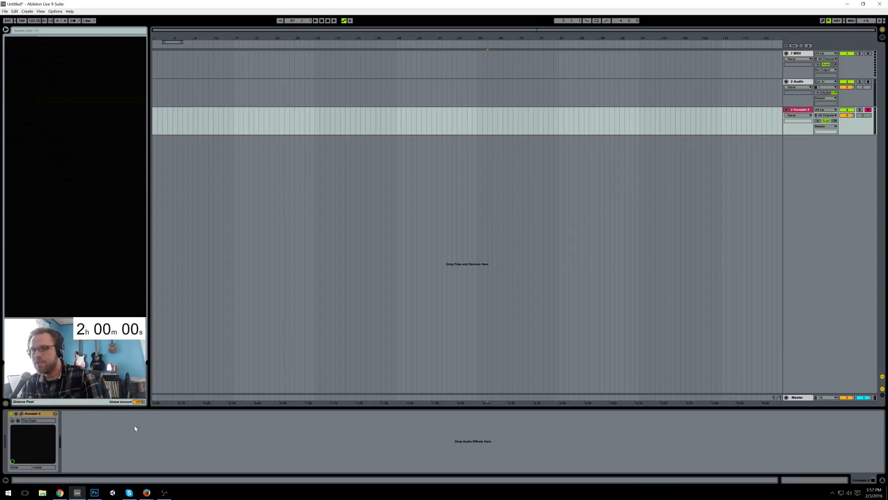
# Step: Check the Twitch dashboard's stream preview and broadcast details in Chrome, then minimize the browser window
pyautogui.moveTo(60, 495)
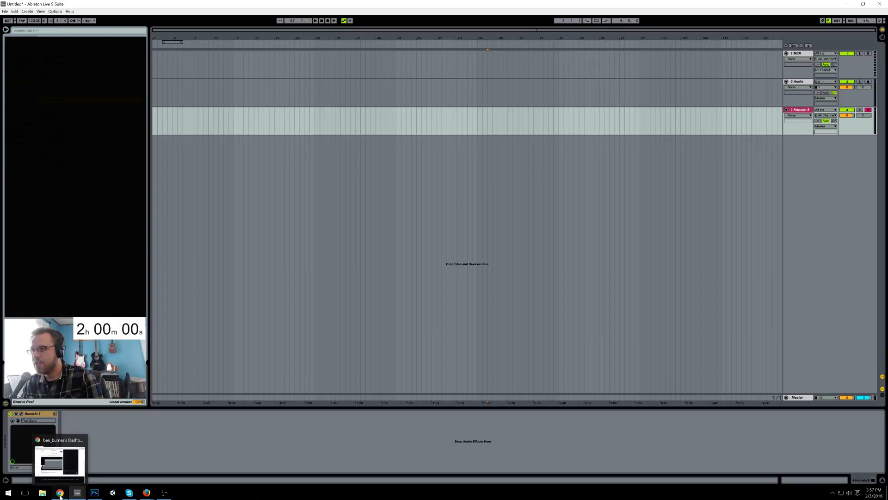
pyautogui.click(60, 495)
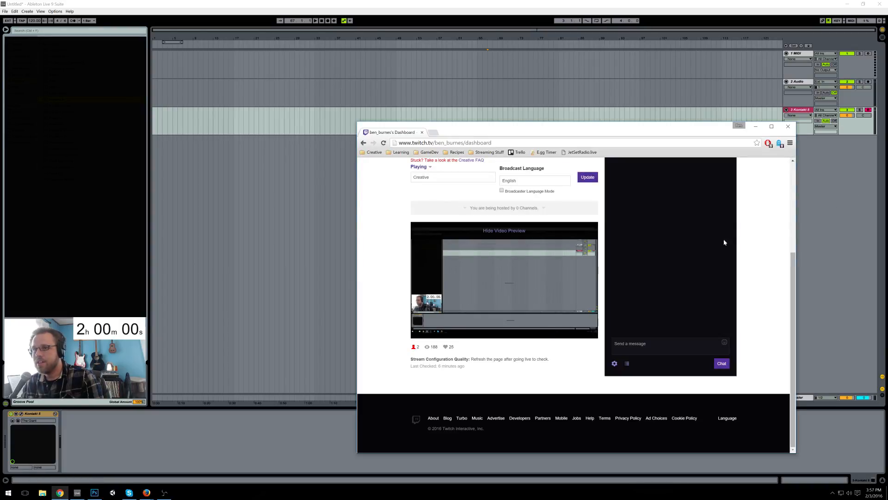
pyautogui.moveTo(655, 132); pyautogui.dragTo(726, 145)
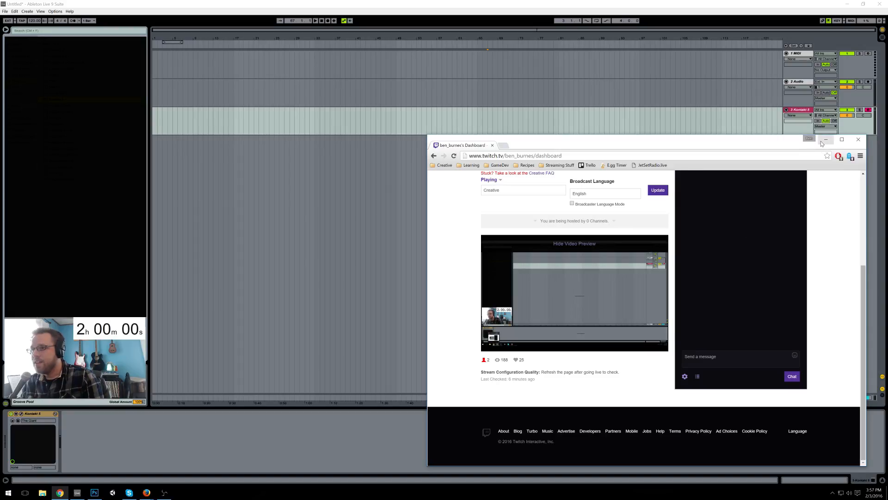
pyautogui.scroll(1, 819, 218)
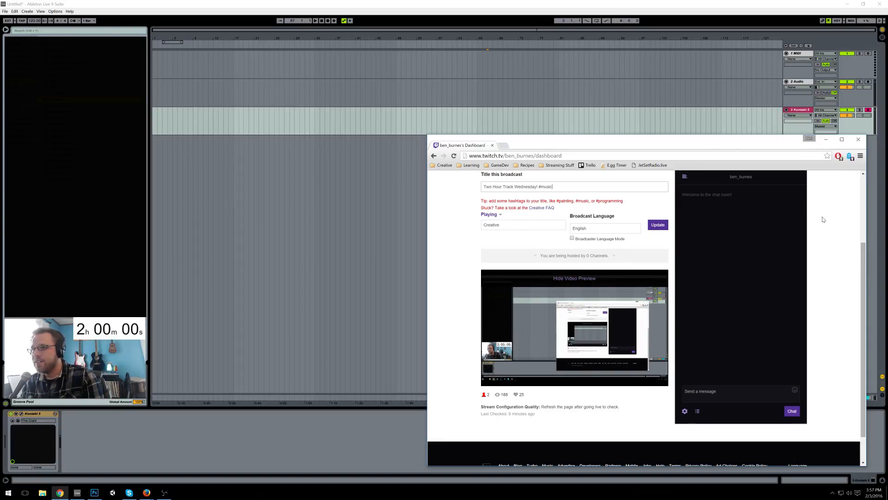
pyautogui.scroll(-1, 823, 220)
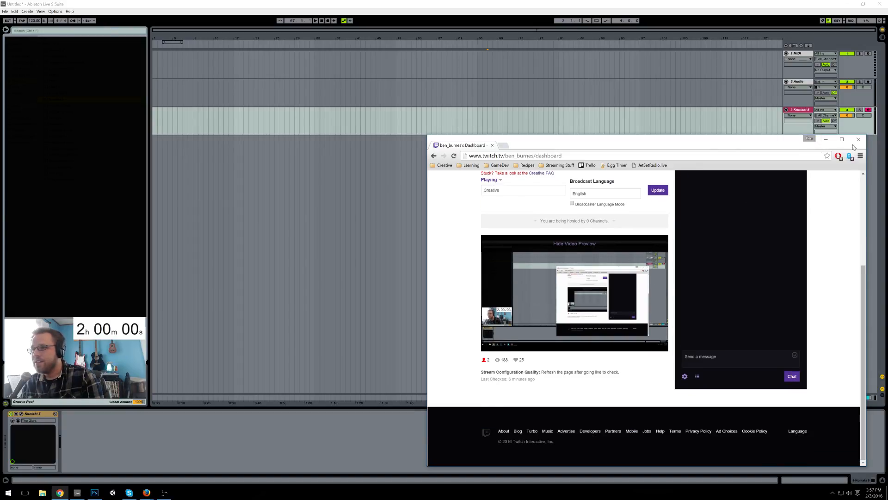
pyautogui.click(826, 140)
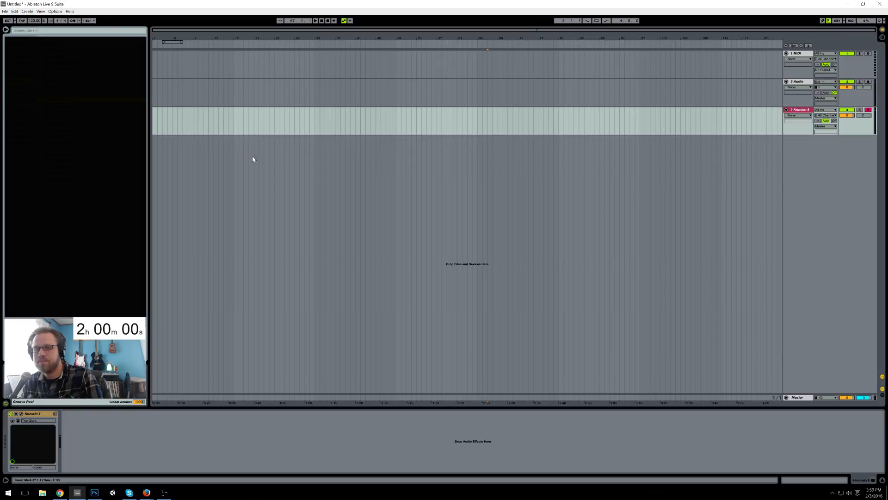
# Step: Close Photoshop without saving hooping_foundations.jpg and close the Chrome browser
pyautogui.moveTo(169, 495)
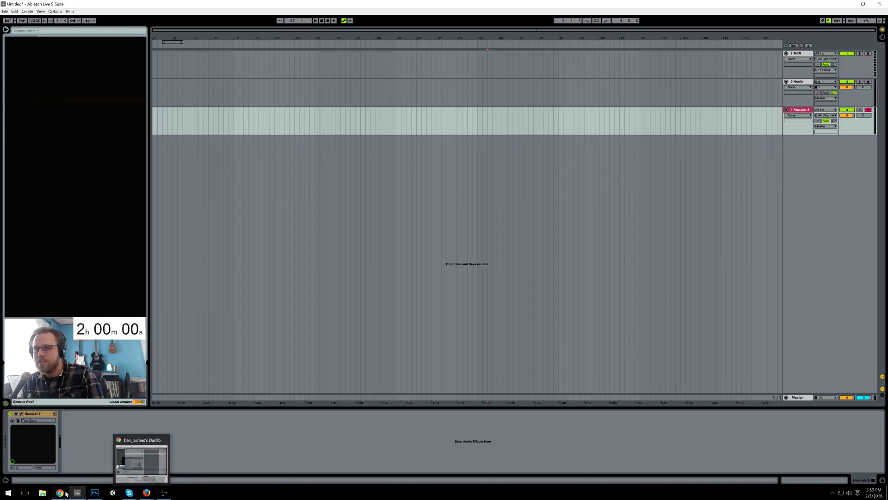
pyautogui.rightClick(95, 493)
pyautogui.click(90, 481)
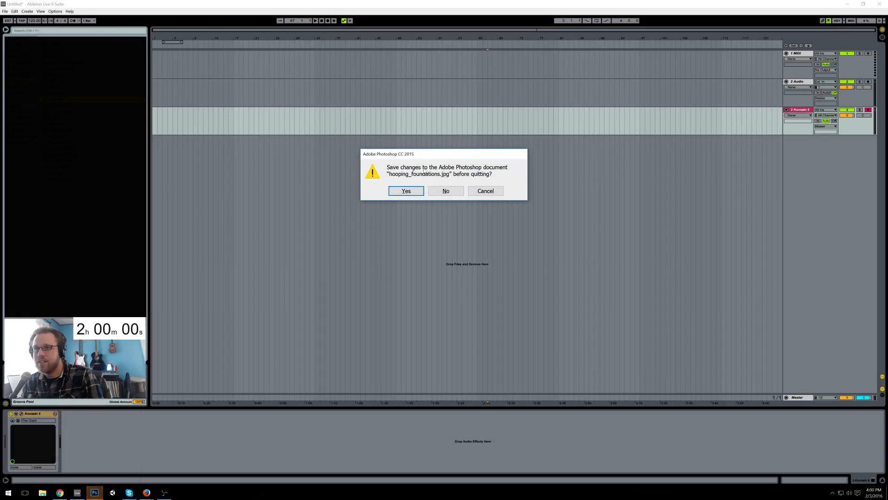
pyautogui.click(447, 190)
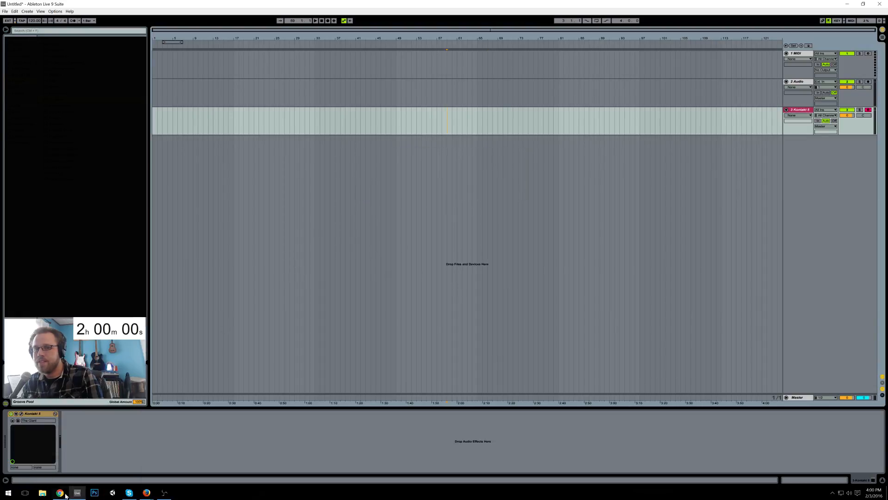
pyautogui.moveTo(62, 496)
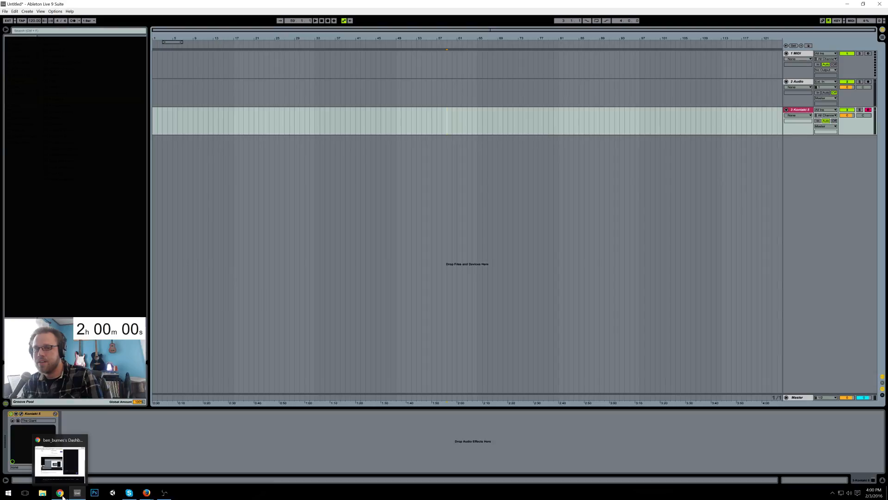
pyautogui.rightClick(60, 493)
pyautogui.click(57, 481)
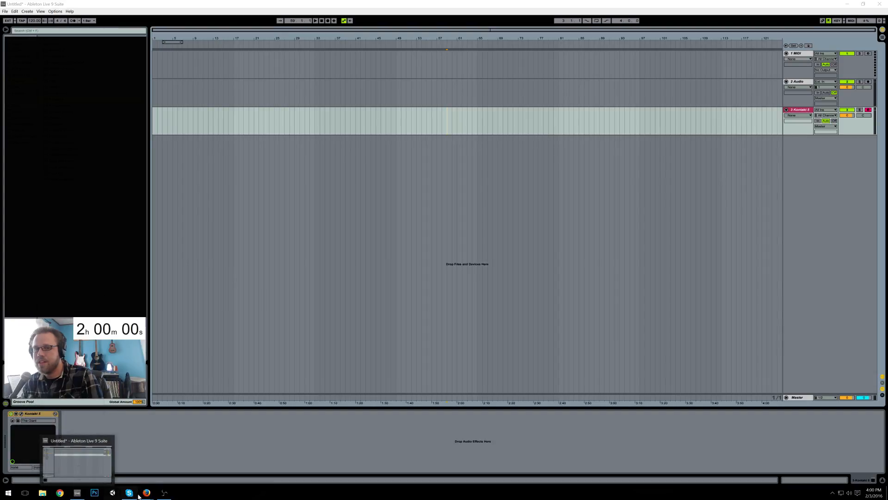
# Step: Start the two-hour Google countdown timer in Firefox and return to Ableton Live
pyautogui.moveTo(147, 495)
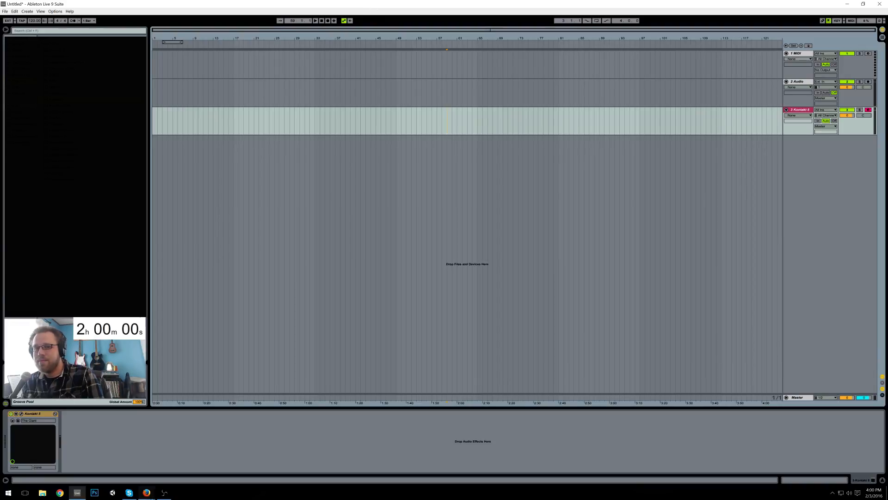
pyautogui.click(129, 457)
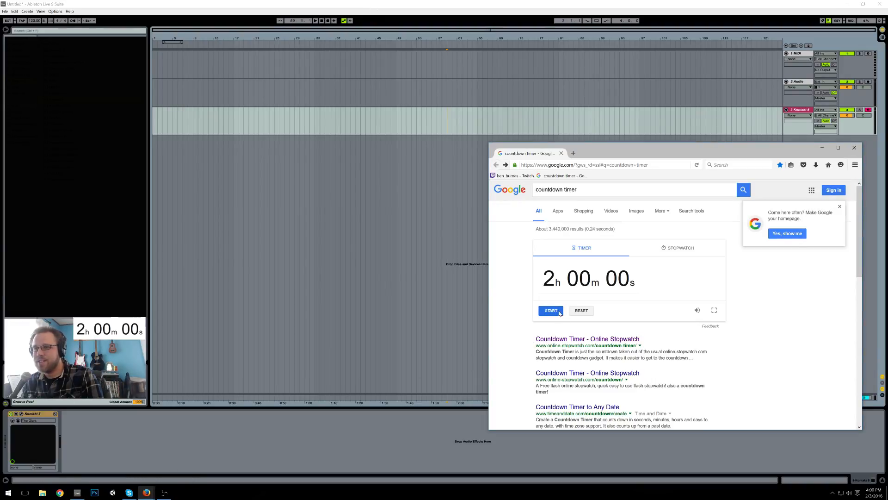
pyautogui.click(451, 3)
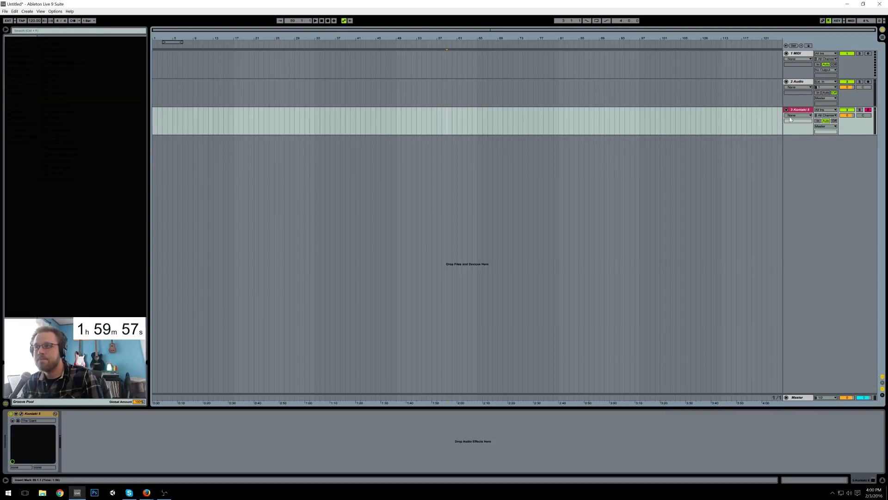
# Step: Delete the Kontakt 5 track and load the Analog instrument onto the MIDI track
pyautogui.press('Delete')
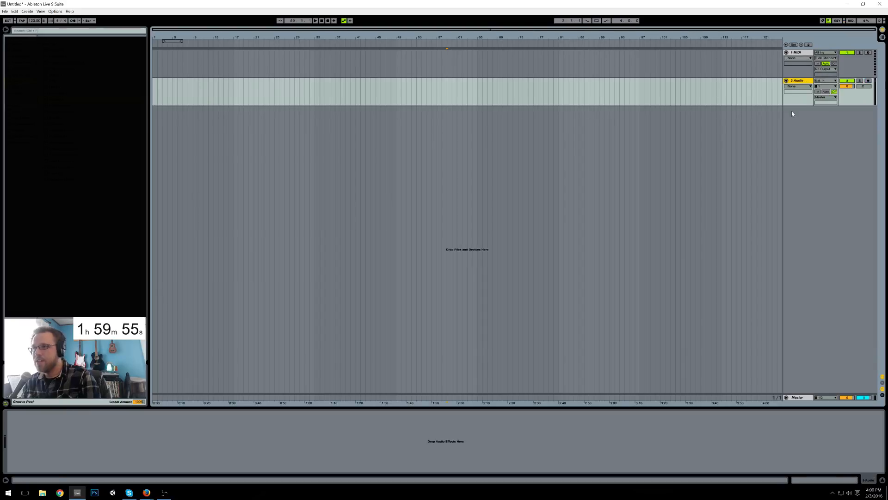
pyautogui.press('Up')
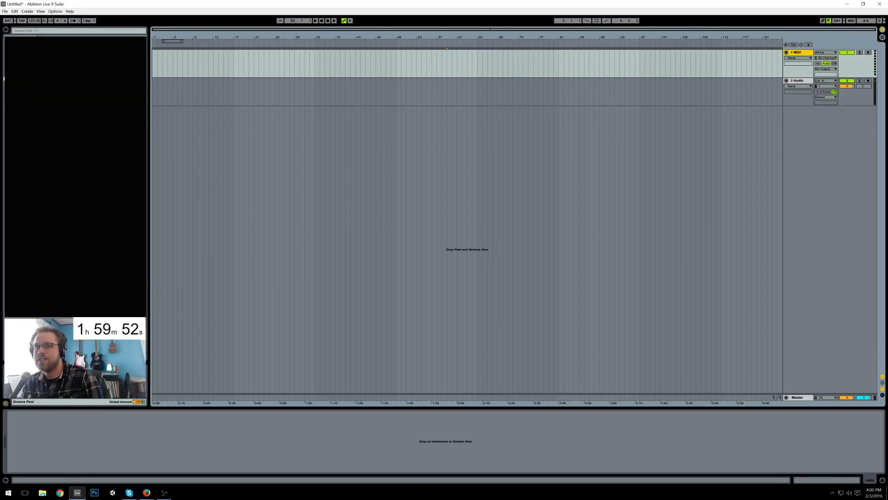
pyautogui.click(27, 63)
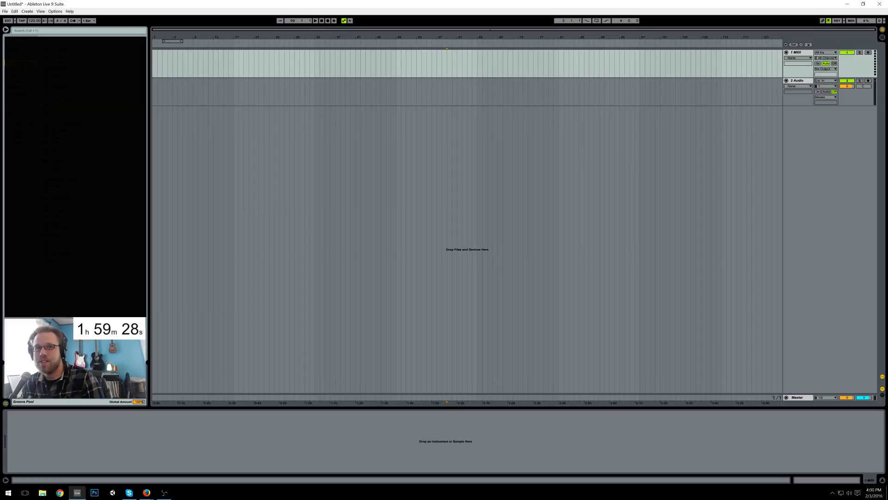
pyautogui.moveTo(405, 72); pyautogui.dragTo(314, 71)
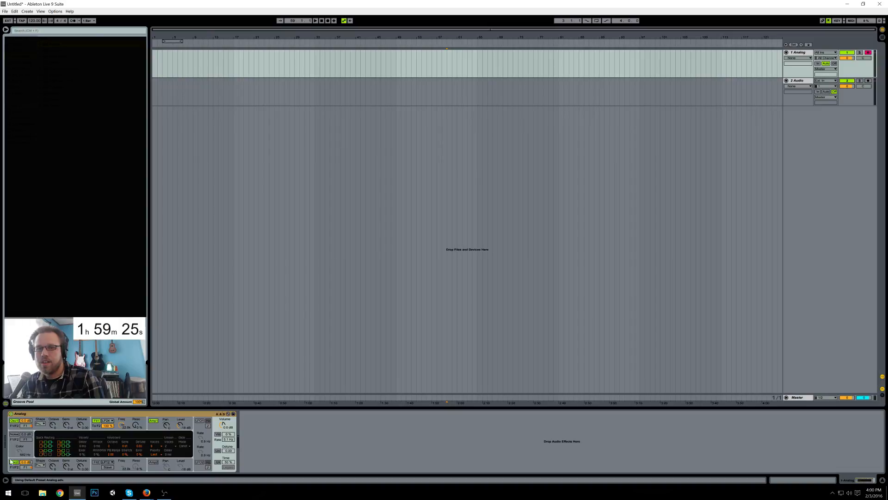
# Step: Adjust the first filter's envelope in Analog and lower that filter's cutoff frequency
pyautogui.click(94, 425)
pyautogui.moveTo(50, 448); pyautogui.dragTo(48, 451)
pyautogui.moveTo(122, 425); pyautogui.dragTo(121, 453)
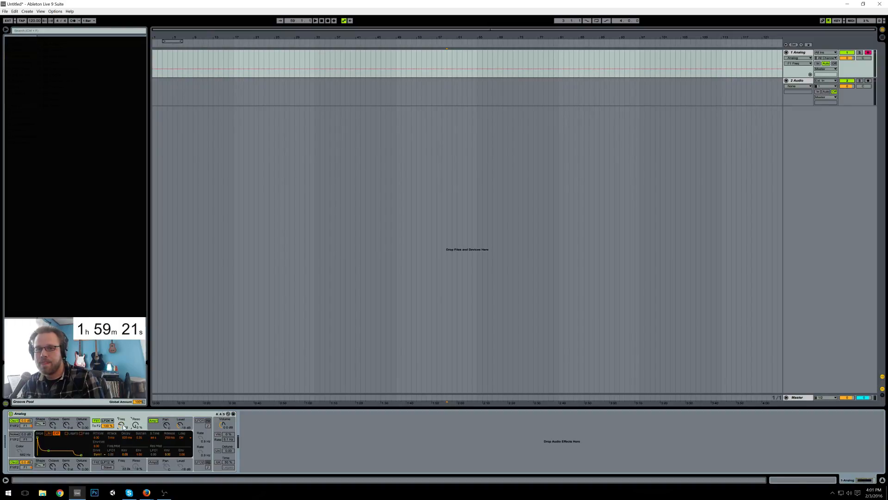
# Step: Enable unison in Analog, adjust its detune amount, and fine-tune the detune of both oscillators
pyautogui.click(218, 450)
pyautogui.moveTo(224, 452); pyautogui.dragTo(225, 452)
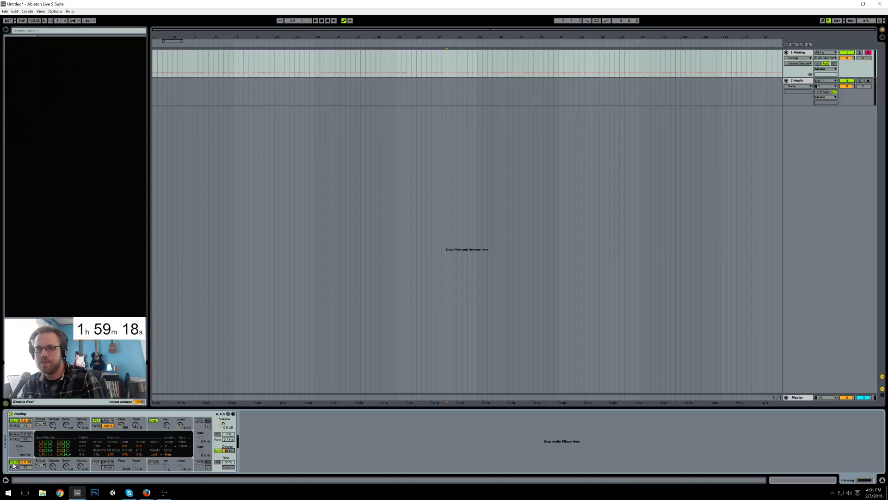
pyautogui.moveTo(80, 469); pyautogui.dragTo(80, 469)
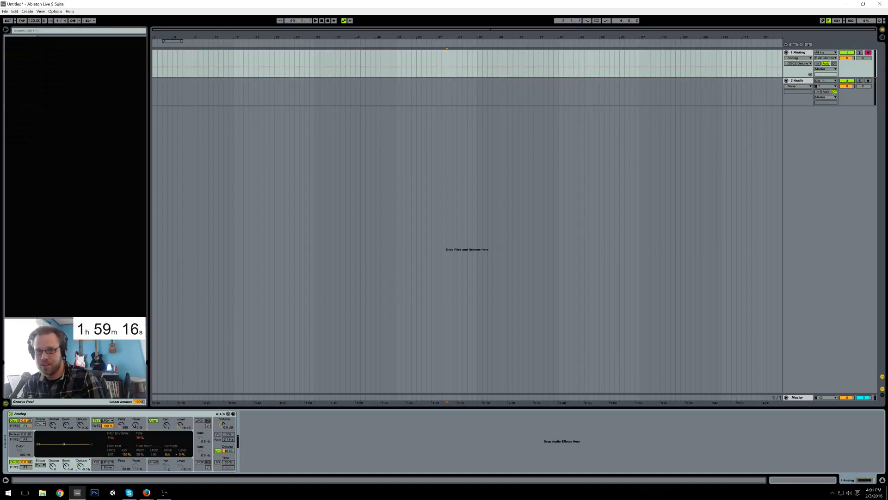
pyautogui.moveTo(82, 428); pyautogui.dragTo(82, 426)
# Step: Change the number of voices in Analog's global settings
pyautogui.click(217, 449)
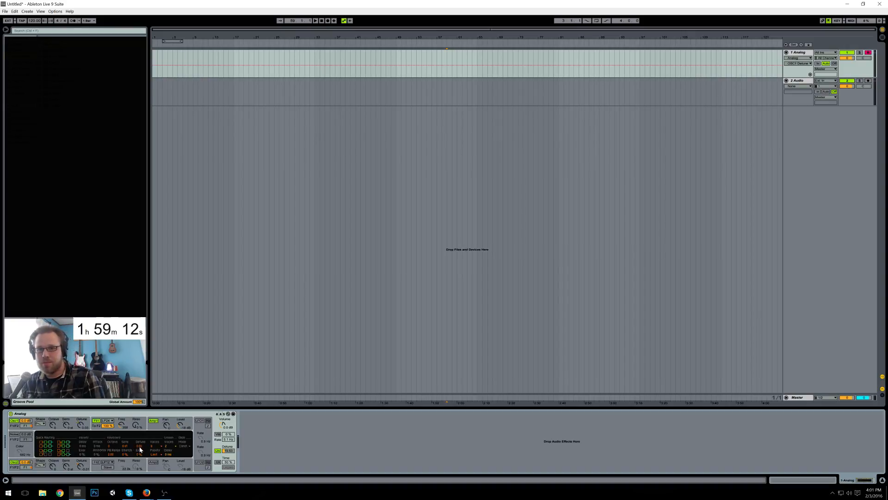
pyautogui.click(155, 447)
pyautogui.click(156, 443)
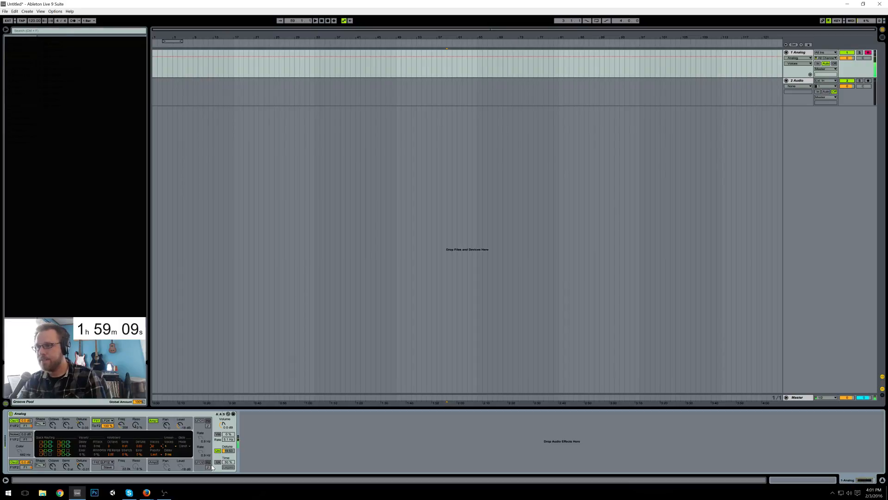
# Step: Raise the first filter's cutoff, resonance and frequency envelope modulation in Analog
pyautogui.moveTo(121, 425); pyautogui.dragTo(121, 411)
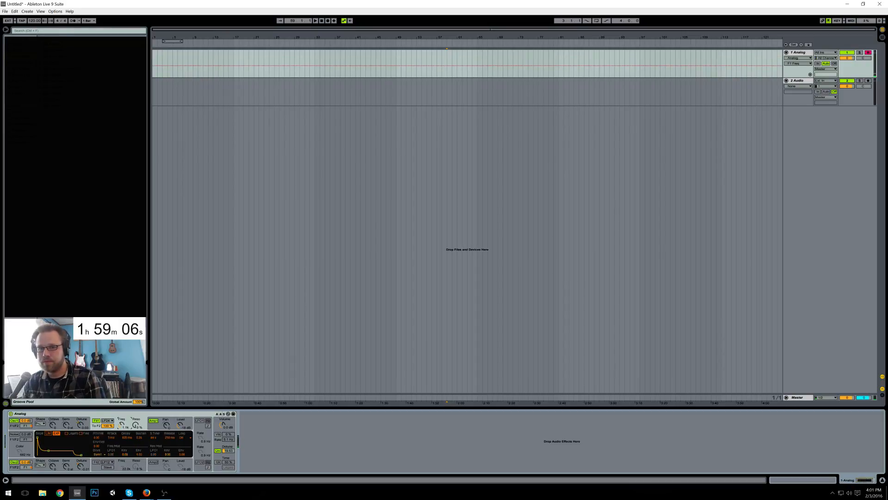
pyautogui.moveTo(137, 459); pyautogui.dragTo(137, 456)
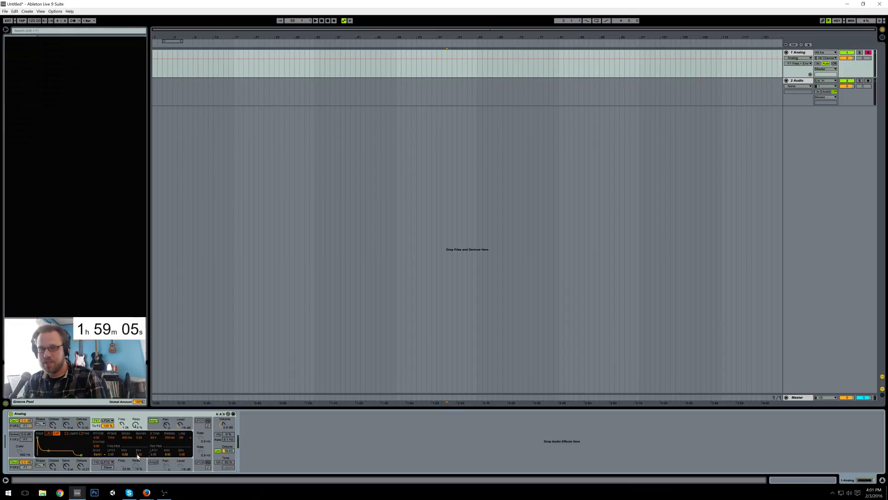
pyautogui.moveTo(135, 425); pyautogui.dragTo(136, 415)
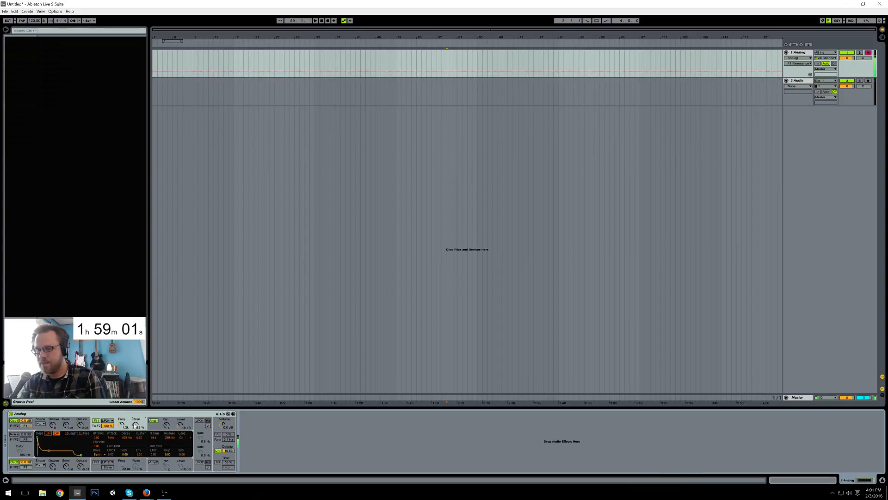
pyautogui.moveTo(123, 424); pyautogui.dragTo(123, 407)
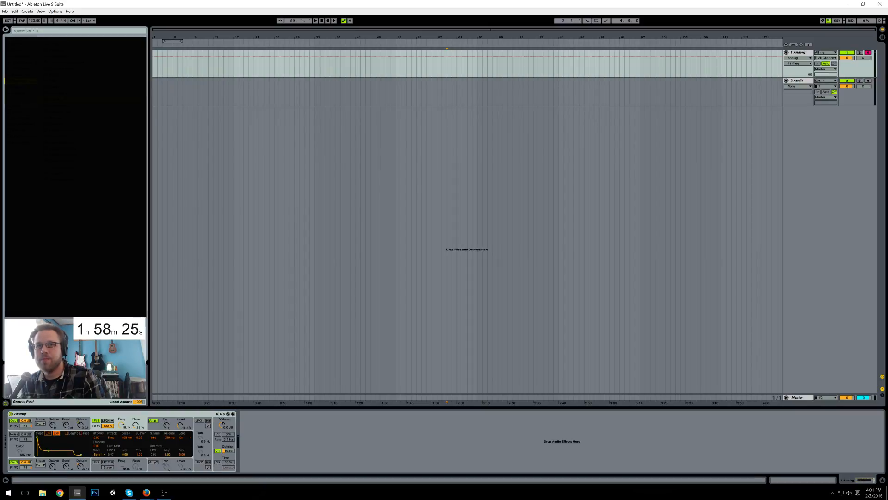
# Step: Add Kontakt 5 on a new track, load The Giant piano from its library, and close the plug-in window
pyautogui.moveTo(58, 99); pyautogui.dragTo(315, 150)
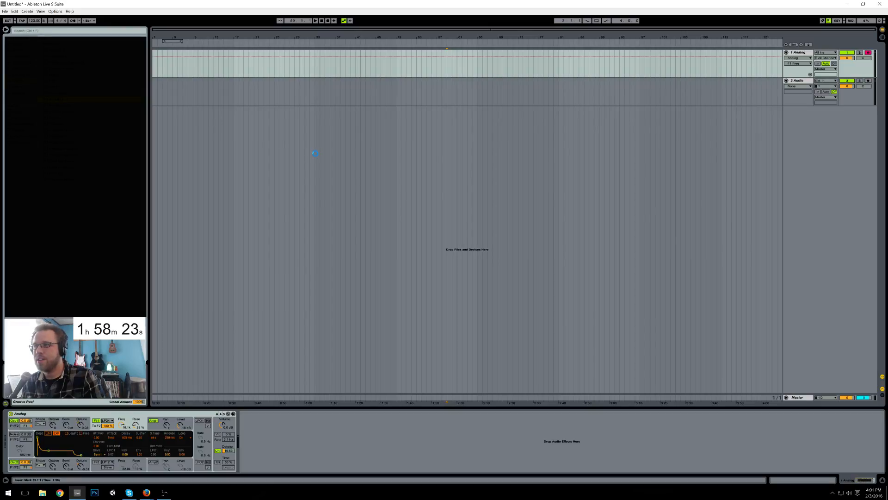
pyautogui.click(251, 143)
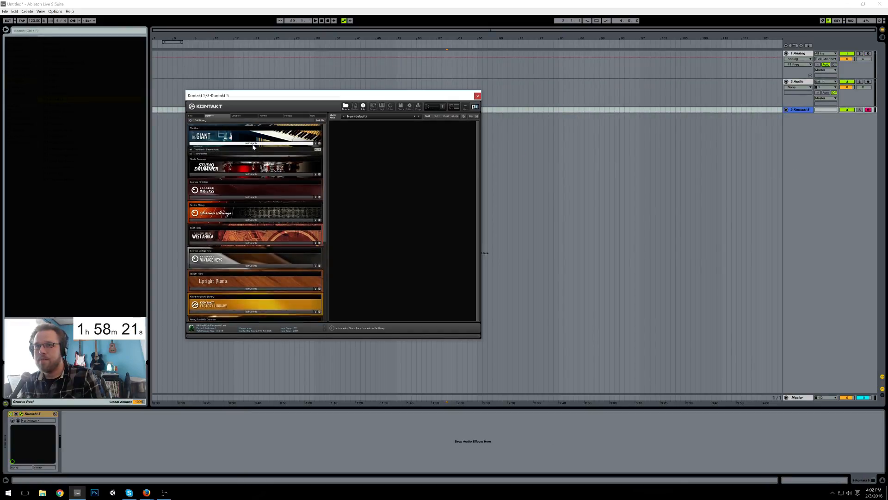
pyautogui.doubleClick(225, 154)
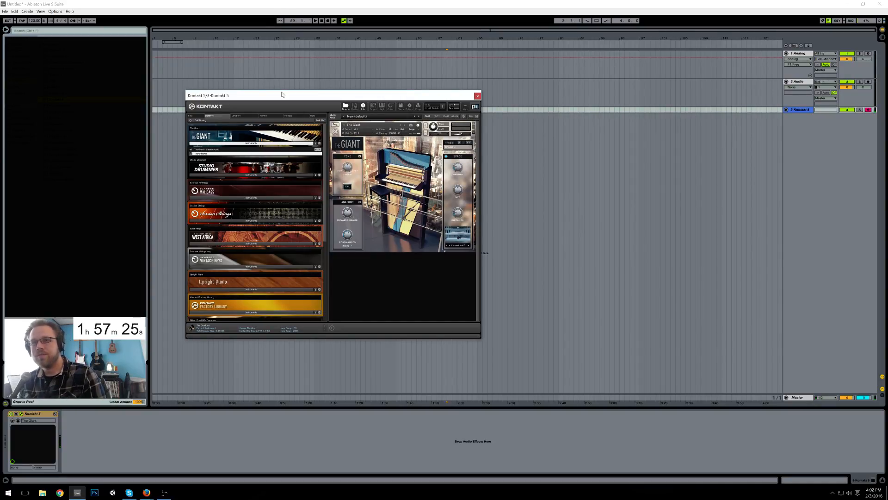
pyautogui.click(477, 97)
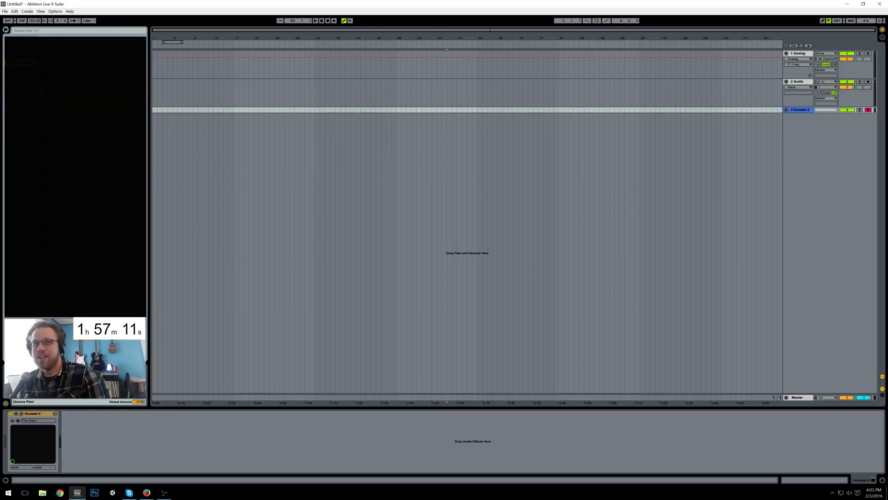
# Step: Insert a new audio track and a new MIDI track below the Analog track
pyautogui.click(164, 67)
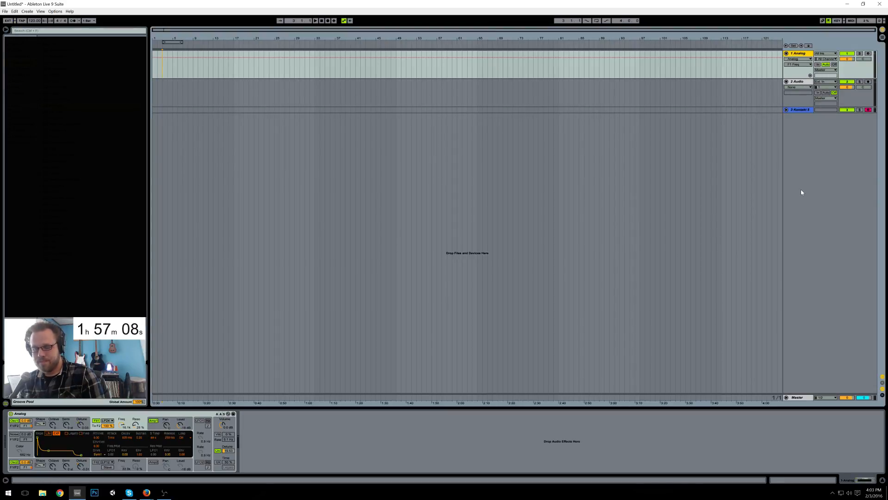
pyautogui.hotkey('ctrl', 't')
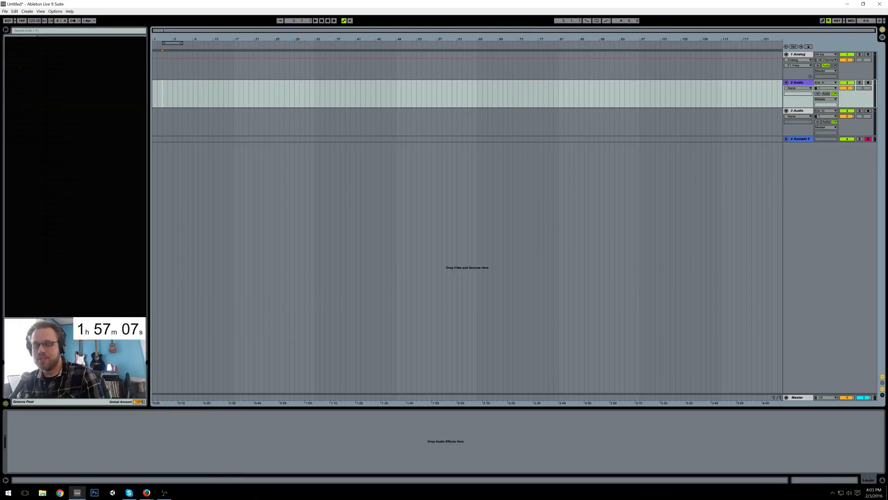
pyautogui.hotkey('ctrl', 'shift', 't')
# Step: Delete the Analog track and the audio track directly below it
pyautogui.click(803, 83)
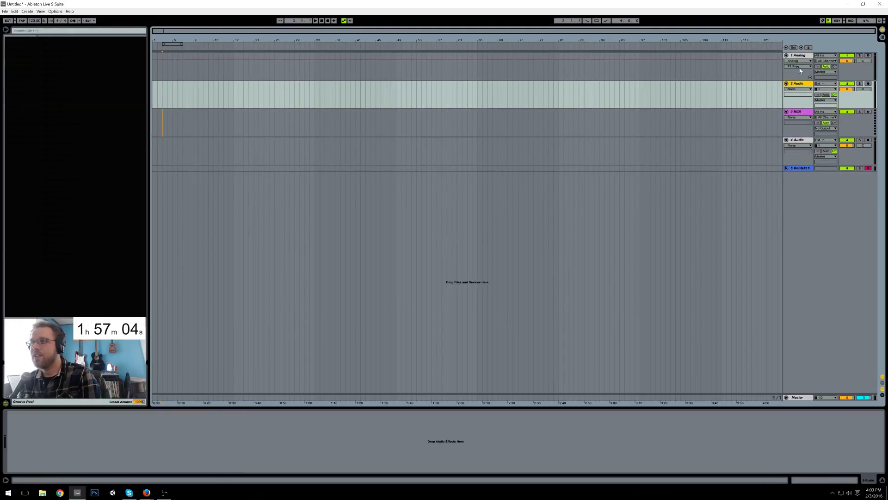
pyautogui.click(800, 57)
pyautogui.press('Delete')
pyautogui.press('Delete')
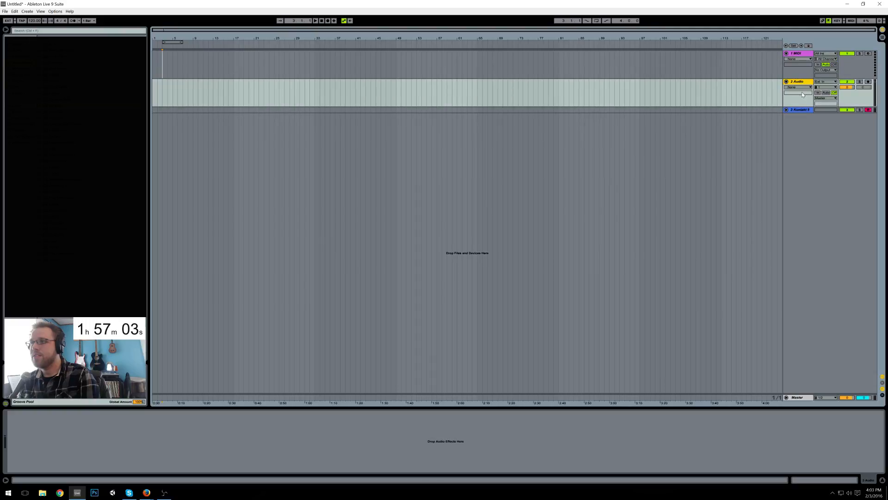
# Step: Delete the Kontakt 5 track and the empty audio track, keeping only the first MIDI track
pyautogui.click(805, 111)
pyautogui.press('Delete')
pyautogui.press('Delete')
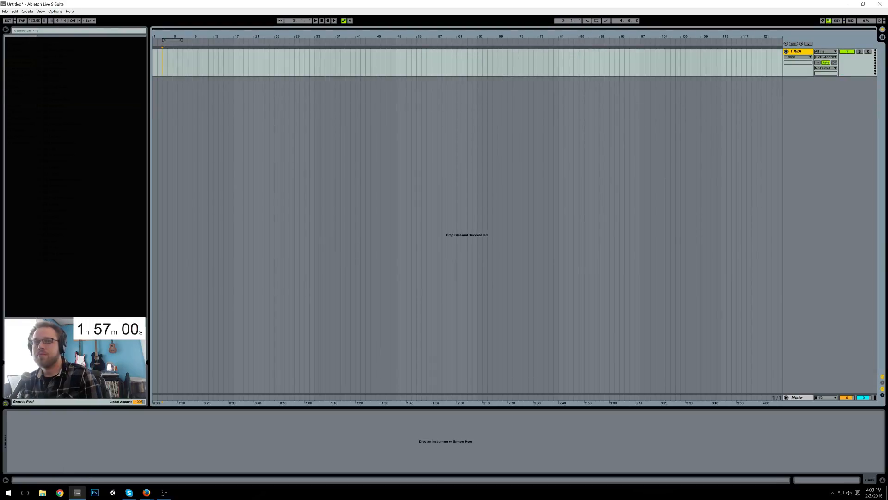
# Step: Load Analog on the remaining MIDI track and change the waveform of its first oscillator
pyautogui.moveTo(52, 44); pyautogui.dragTo(214, 65)
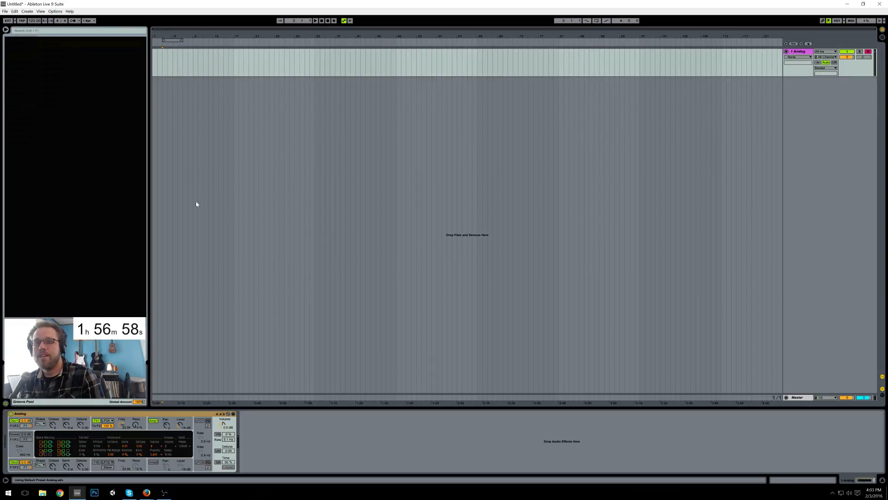
pyautogui.click(39, 422)
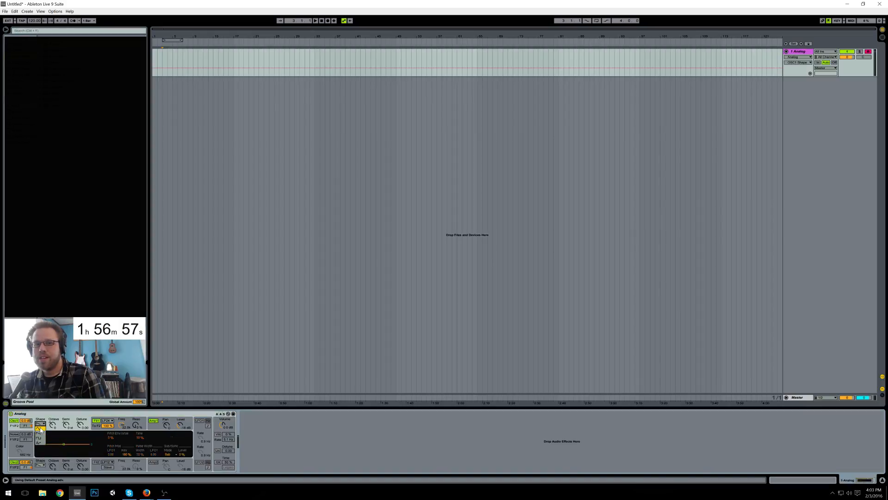
pyautogui.click(39, 436)
# Step: Raise filter 1's cutoff and resonance in Analog, drop its envelope's sustain to the minimum, and switch oscillator 2 off
pyautogui.moveTo(122, 425)
pyautogui.mouseDown()
pyautogui.moveTo(121, 466)
pyautogui.moveTo(135, 425)
pyautogui.mouseUp()
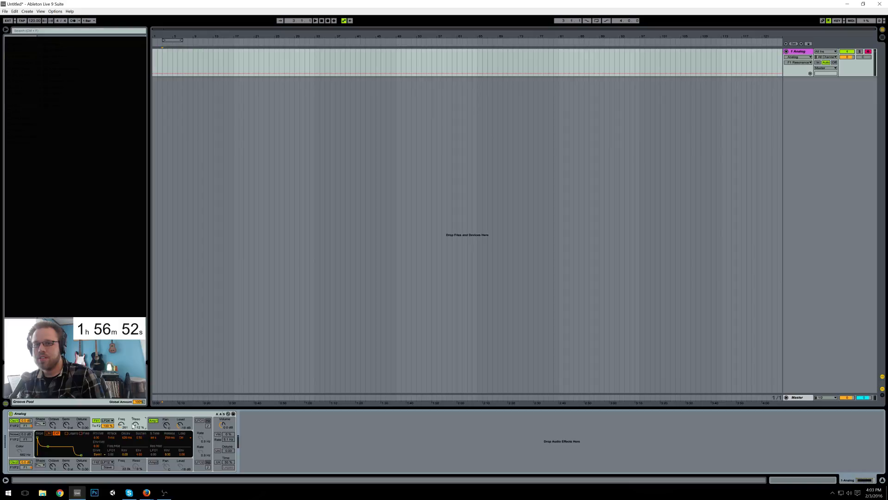
pyautogui.moveTo(48, 446); pyautogui.dragTo(49, 455)
pyautogui.click(15, 461)
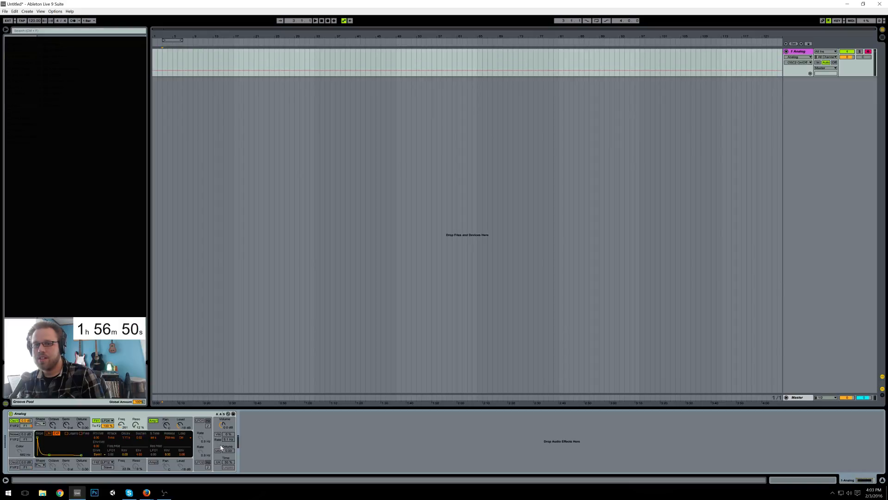
# Step: Enable unison in Analog, raise its detune and change the number of unison voices
pyautogui.click(218, 450)
pyautogui.moveTo(226, 452); pyautogui.dragTo(225, 451)
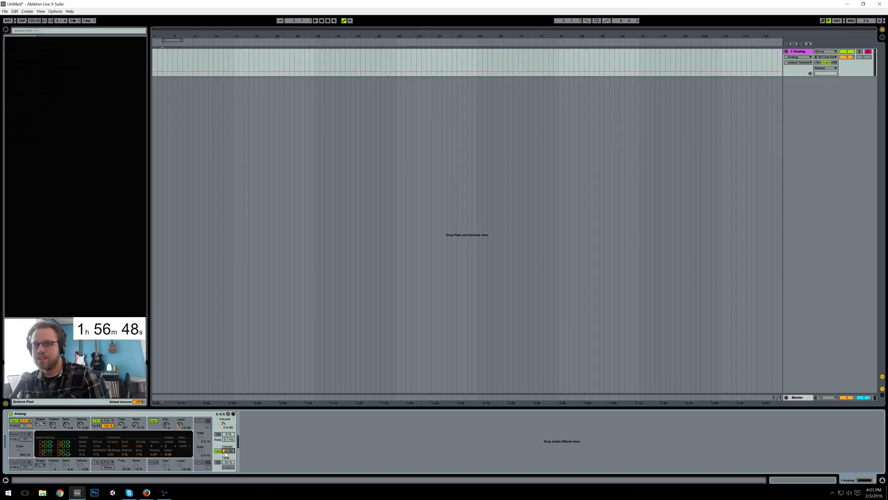
pyautogui.click(171, 446)
pyautogui.click(169, 455)
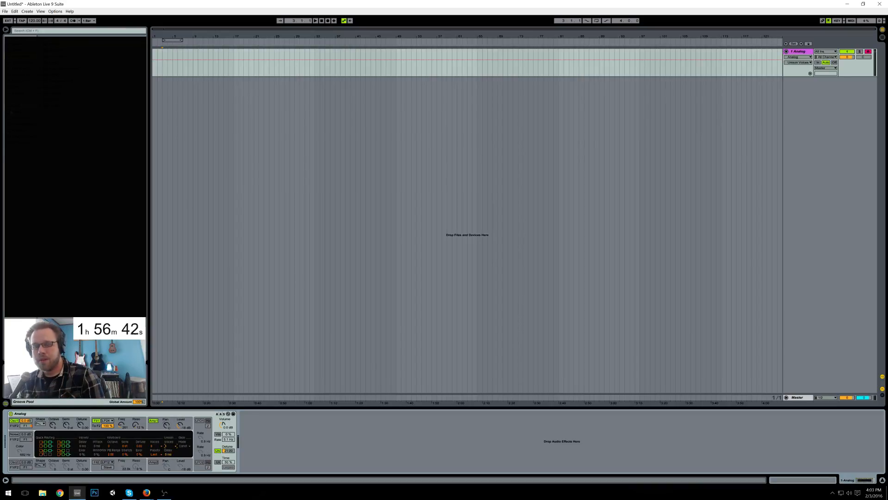
# Step: Insert a return track with ValhallaRoom and set its mix to 100%, predelay to 0.8 ms, high cut to 9160 Hz, and a long decay
pyautogui.hotkey('ctrl', 'alt', 't')
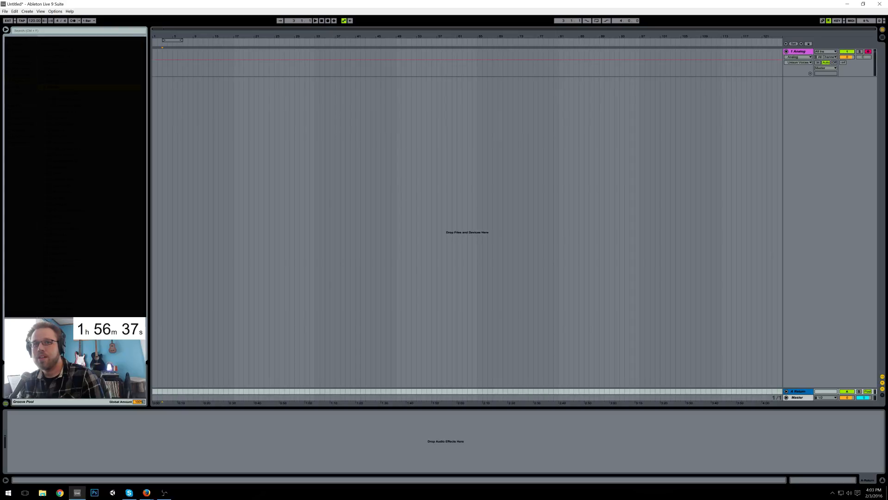
pyautogui.doubleClick(65, 94)
pyautogui.moveTo(218, 171); pyautogui.dragTo(199, 134)
pyautogui.click(200, 157)
pyautogui.moveTo(261, 158); pyautogui.dragTo(230, 150)
pyautogui.click(243, 153)
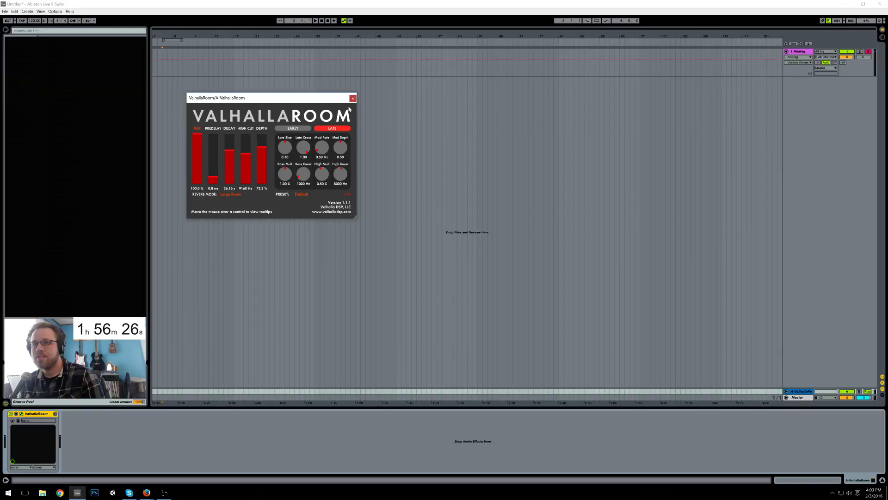
pyautogui.click(292, 129)
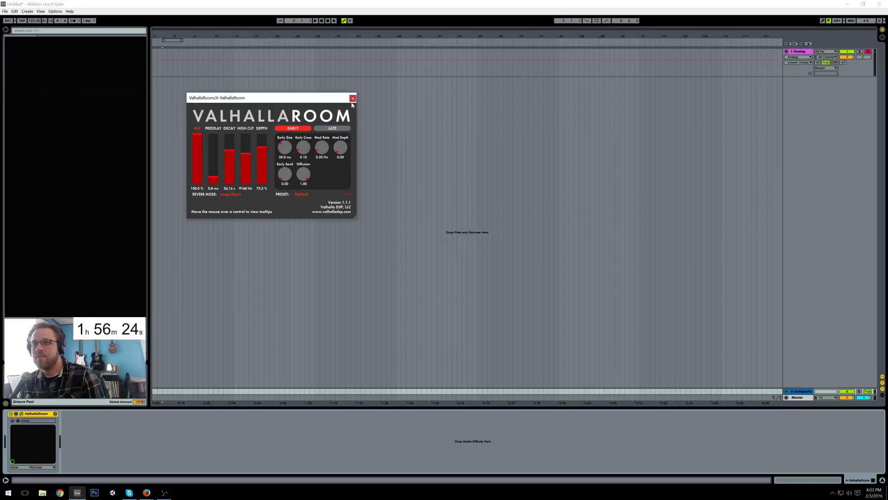
pyautogui.click(352, 98)
# Step: Raise the Analog track's send to the ValhallaRoom return
pyautogui.moveTo(843, 62); pyautogui.dragTo(843, 42)
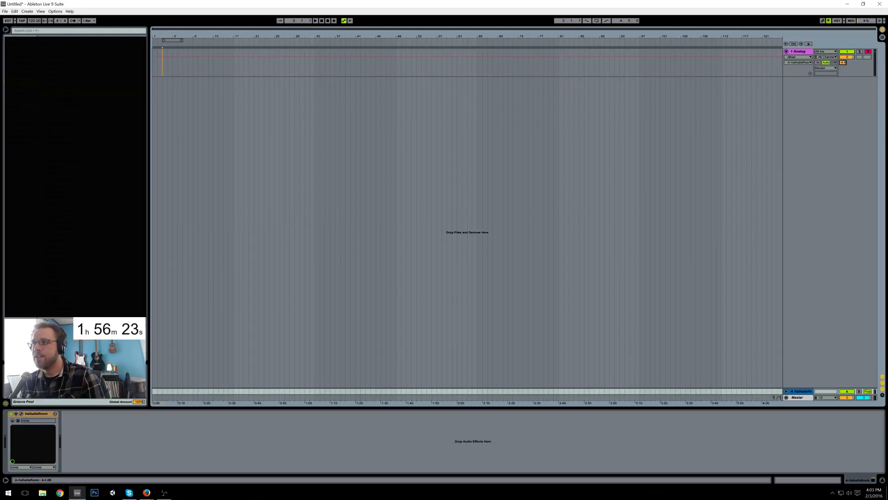
pyautogui.click(846, 66)
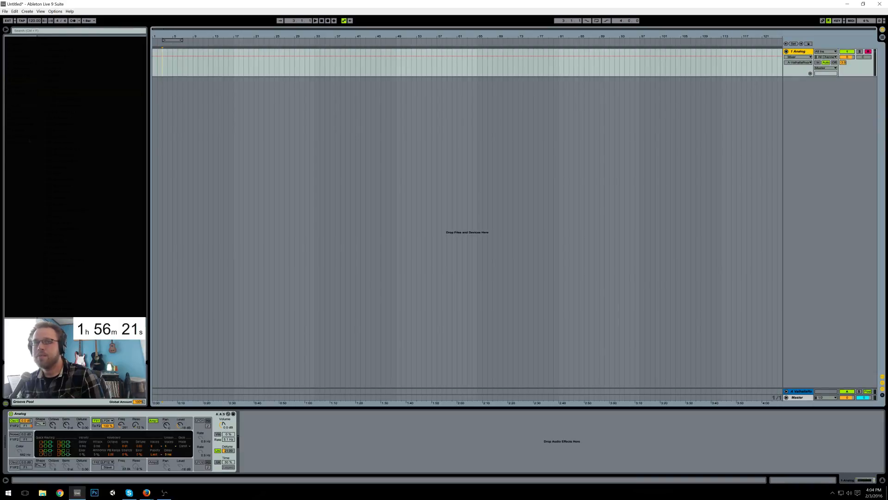
# Step: Add Reverb to the Analog track, replace its input high cut with a raised low cut, and adjust the decay time and dry/wet mix
pyautogui.click(20, 131)
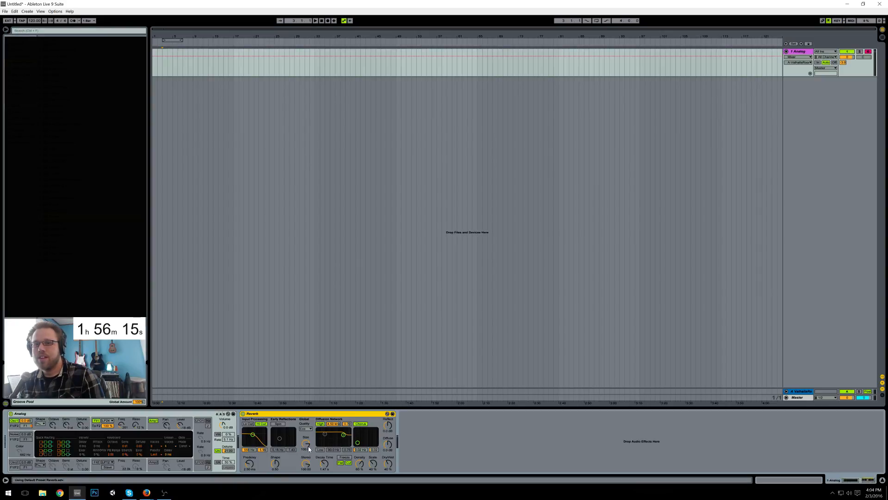
pyautogui.moveTo(325, 463); pyautogui.dragTo(324, 461)
pyautogui.click(248, 424)
pyautogui.click(262, 424)
pyautogui.moveTo(252, 434); pyautogui.dragTo(256, 439)
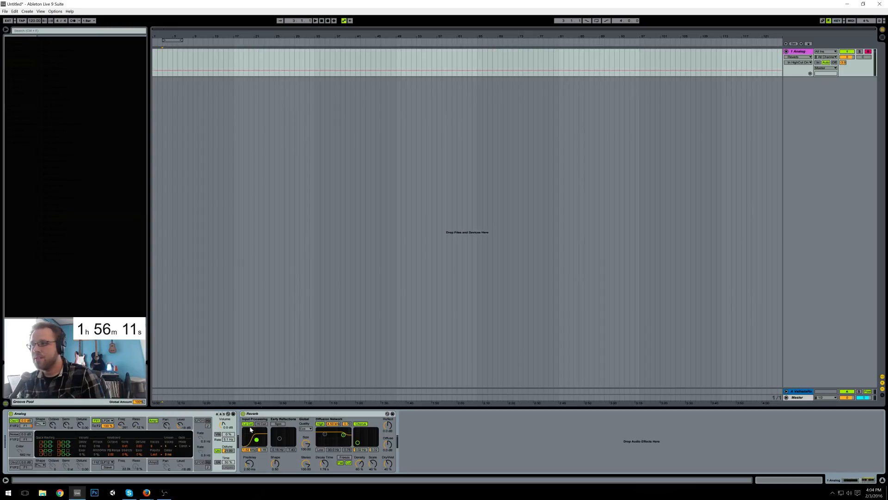
pyautogui.moveTo(391, 467); pyautogui.dragTo(391, 475)
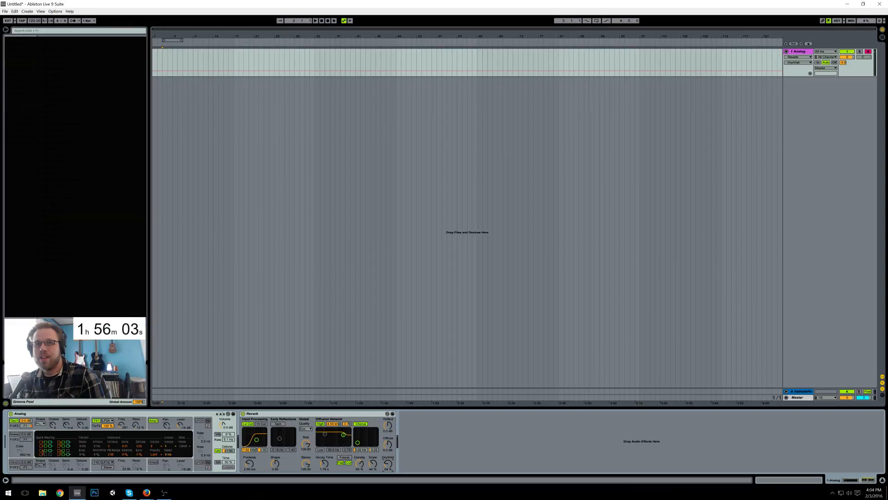
# Step: Add Saturator after Reverb on the Analog track with more drive, the Medium Curve shape and a lower output
pyautogui.moveTo(48, 226); pyautogui.dragTo(441, 453)
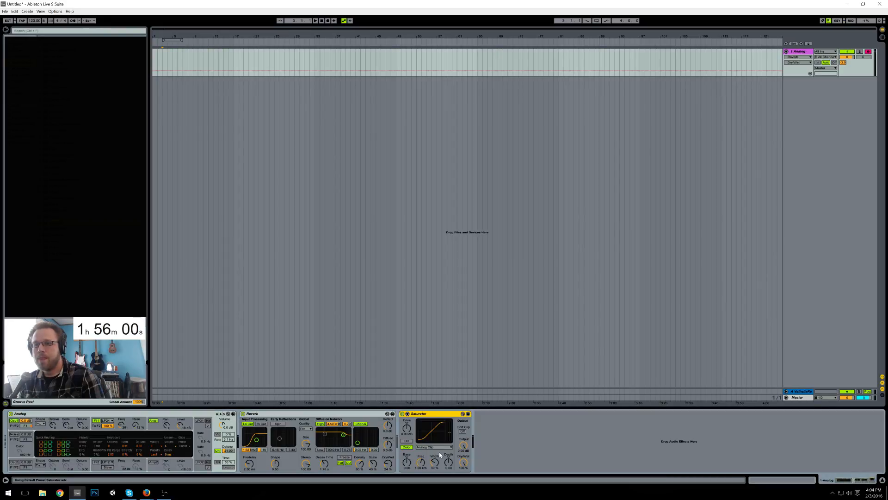
pyautogui.moveTo(407, 428); pyautogui.dragTo(407, 415)
pyautogui.click(434, 447)
pyautogui.click(428, 463)
pyautogui.moveTo(464, 445); pyautogui.dragTo(464, 458)
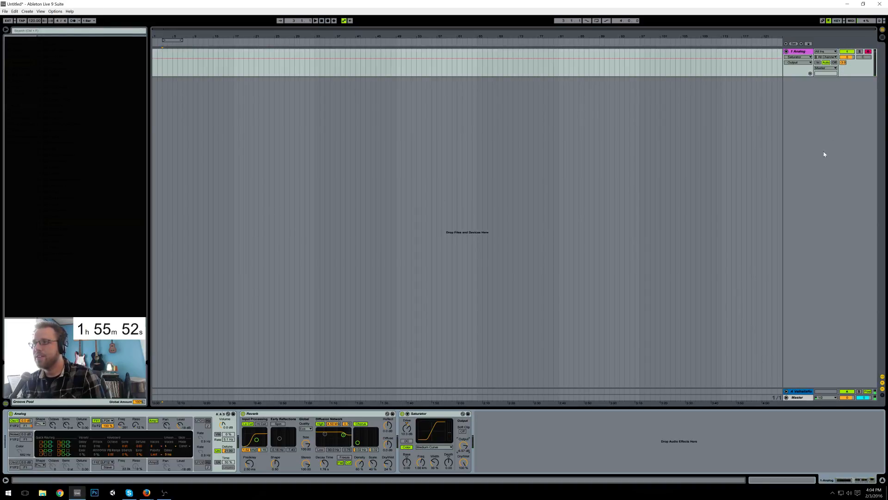
# Step: Shorten the decay of ValhallaRoom on the return track to about 4 seconds and close its window
pyautogui.click(787, 392)
pyautogui.click(806, 370)
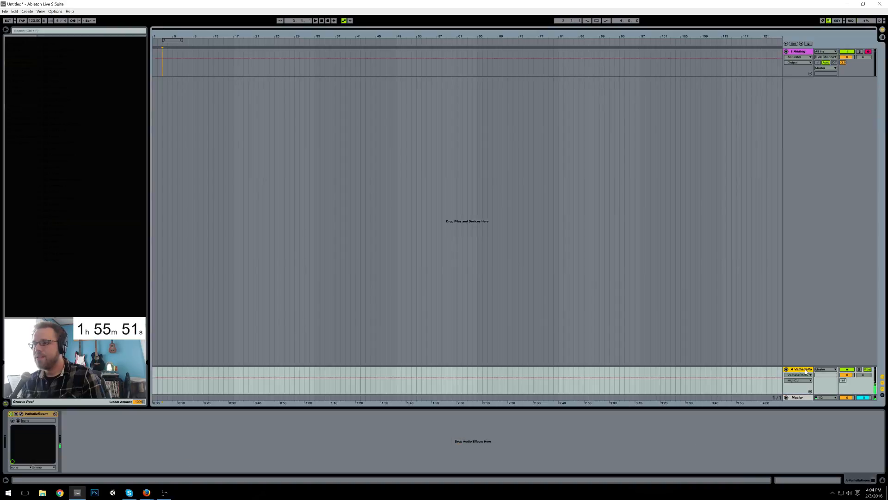
pyautogui.click(21, 413)
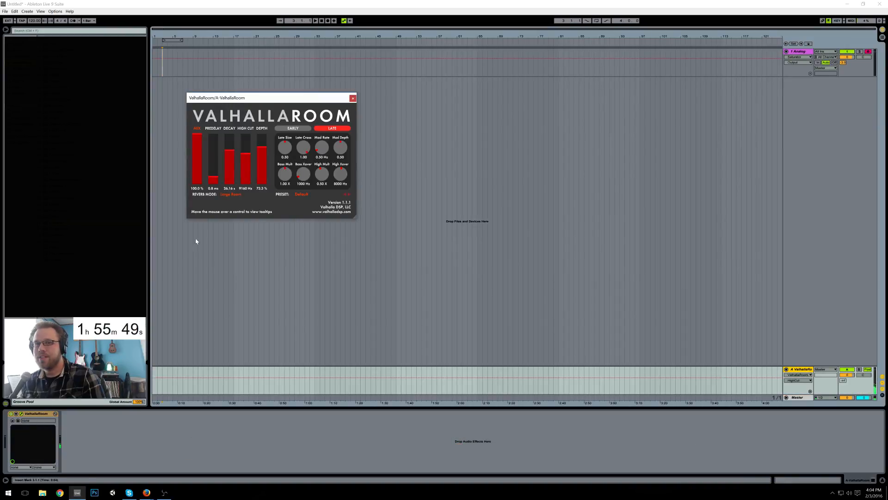
pyautogui.click(232, 169)
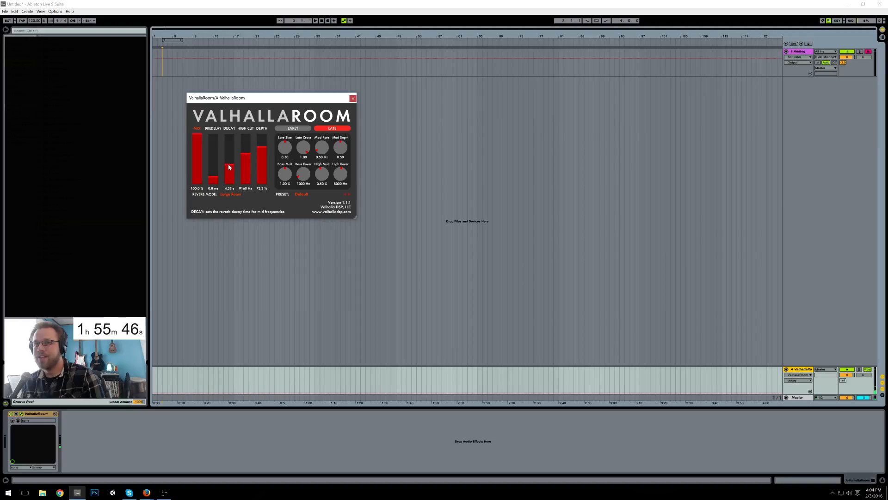
pyautogui.click(353, 98)
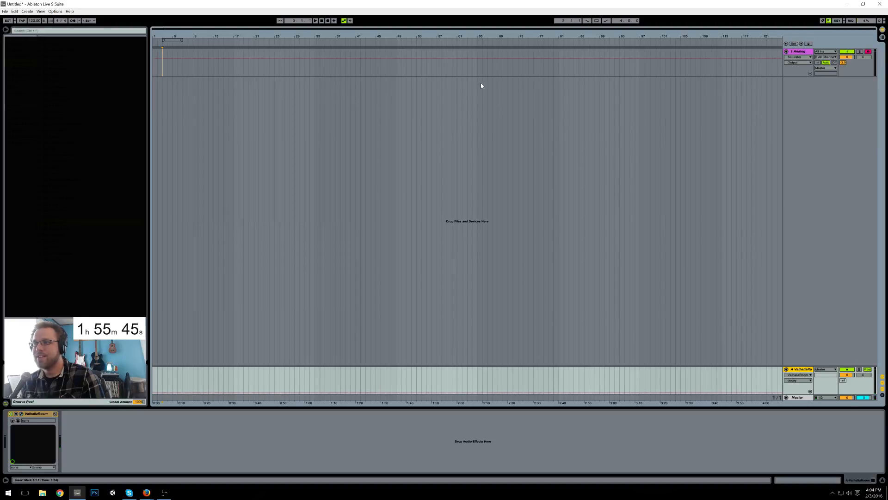
# Step: Add Ping Pong Delay after Saturator on the Analog track and adjust its dry/wet balance
pyautogui.click(803, 51)
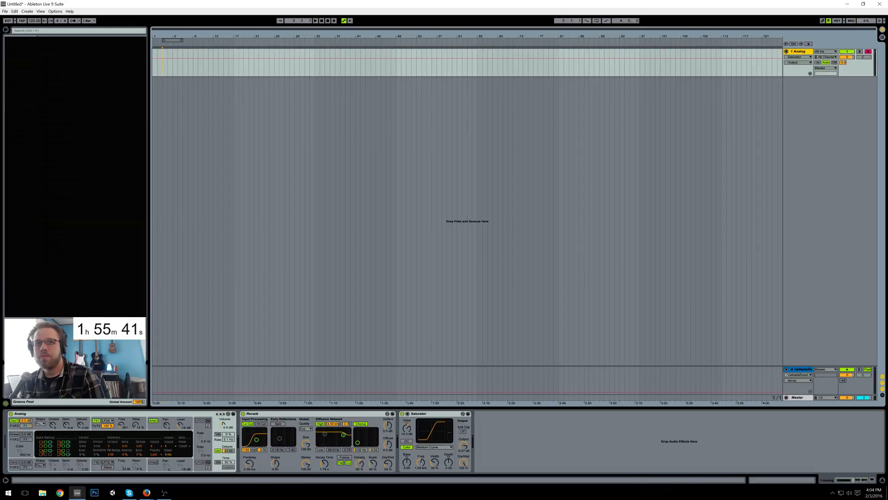
pyautogui.click(51, 199)
pyautogui.moveTo(51, 199); pyautogui.dragTo(496, 427)
pyautogui.moveTo(501, 463)
pyautogui.mouseDown()
pyautogui.moveTo(502, 470)
pyautogui.moveTo(485, 453)
pyautogui.moveTo(504, 462)
pyautogui.mouseUp()
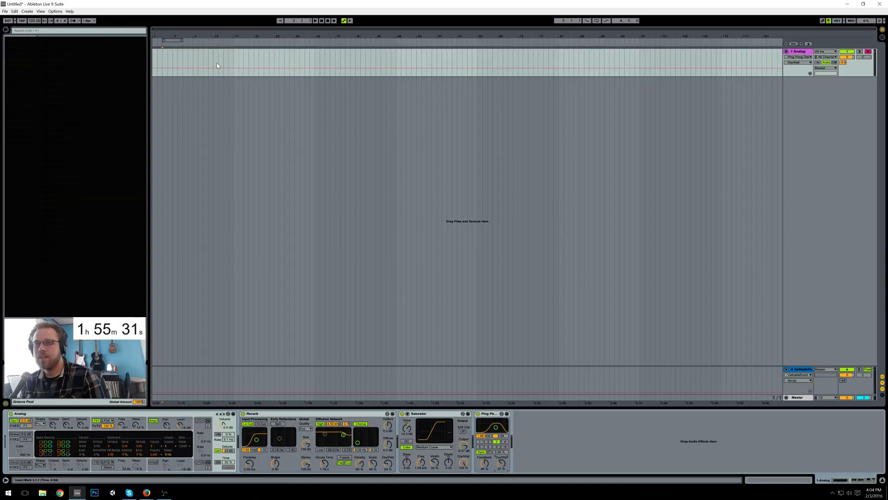
# Step: Create a two-bar MIDI clip from bar 9 on the Analog track and open it for note editing, with a C4 note at its start
pyautogui.moveTo(193, 60); pyautogui.dragTo(203, 63)
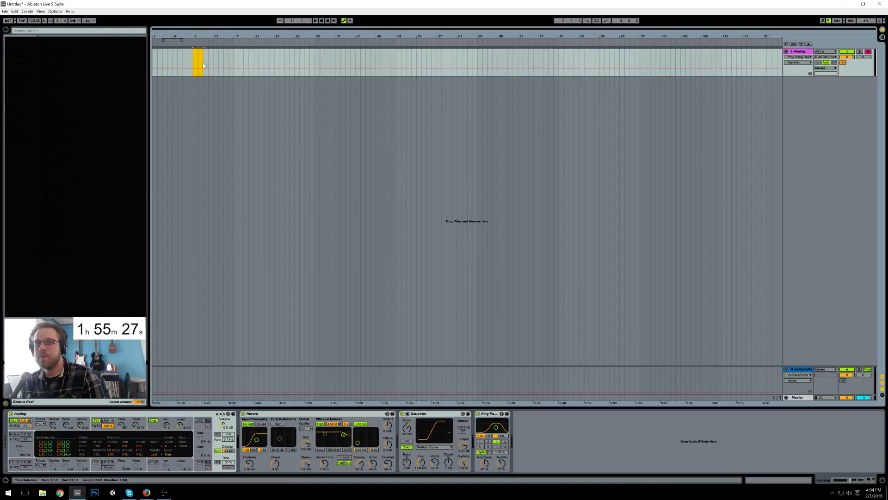
pyautogui.hotkey('ctrl', 'shift', 'm')
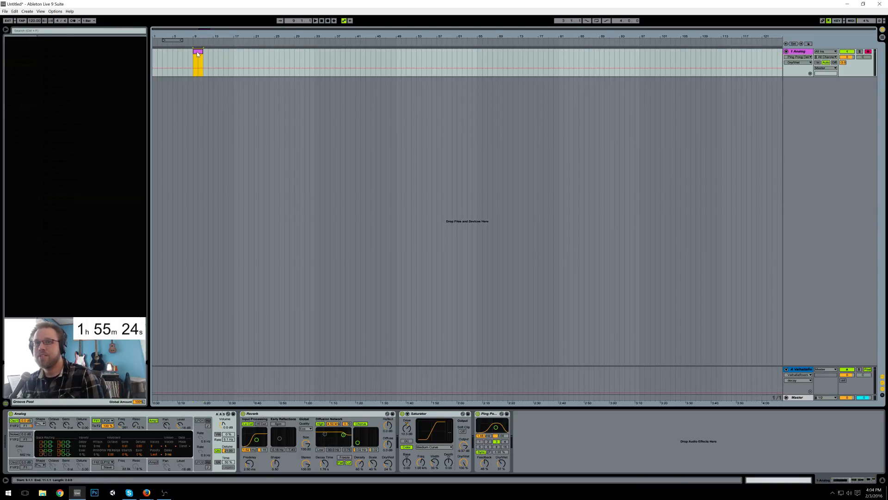
pyautogui.doubleClick(198, 54)
pyautogui.moveTo(82, 313); pyautogui.dragTo(90, 301)
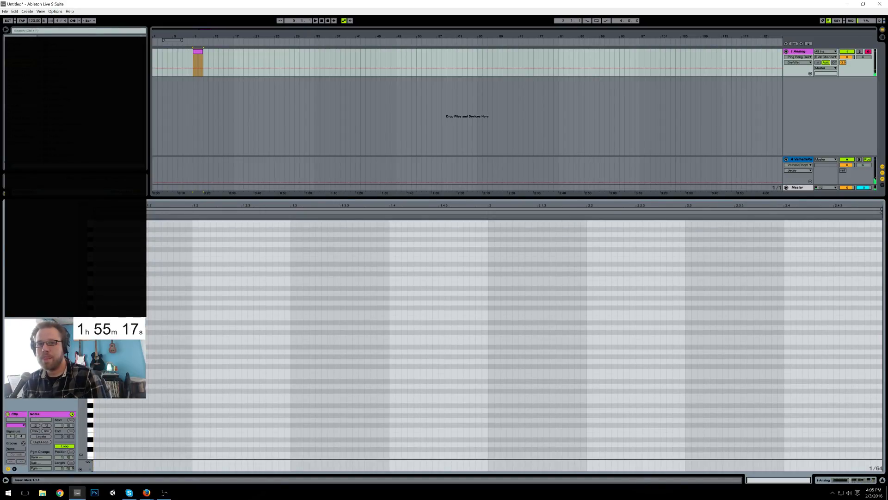
pyautogui.press('Right')
pyautogui.press('Right')
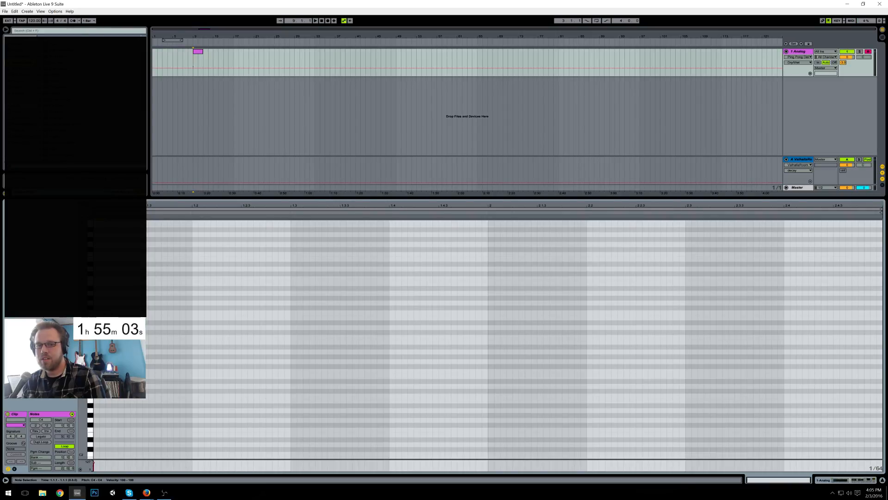
# Step: Set the project tempo to 75 BPM
pyautogui.click(33, 22)
pyautogui.write('75')
pyautogui.press('Return')
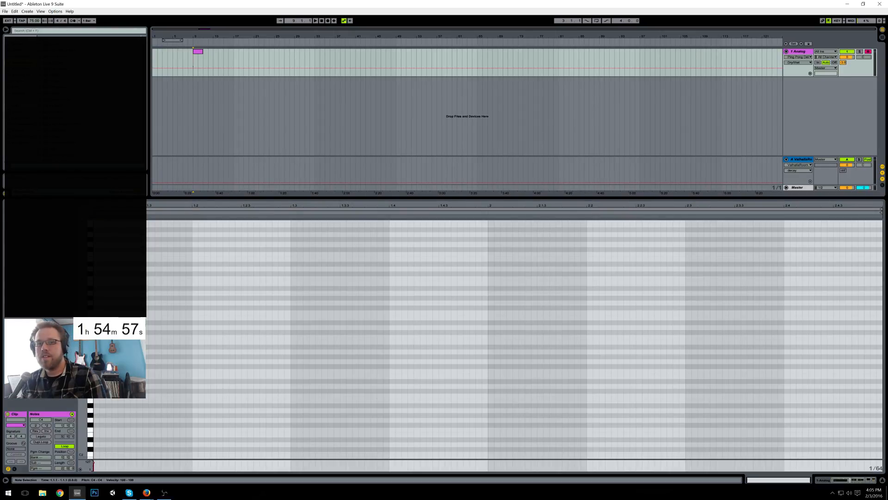
# Step: Add a second C4 note after the first, duplicate it and transpose the copy up to G4
pyautogui.click(121, 337)
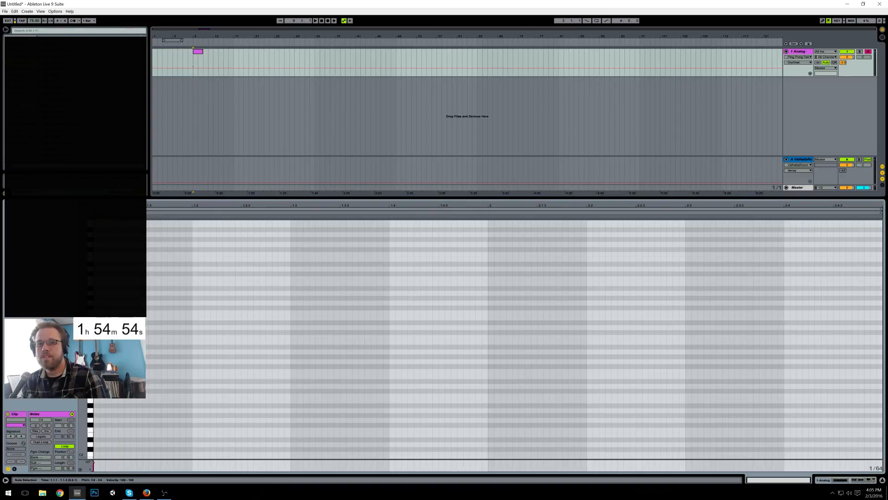
pyautogui.doubleClick(120, 337)
pyautogui.hotkey('ctrl', 'd')
pyautogui.hotkey('shift', 'Up')
pyautogui.press('Down')
pyautogui.press('Down')
pyautogui.press('Down')
pyautogui.press('Down')
pyautogui.press('Down')
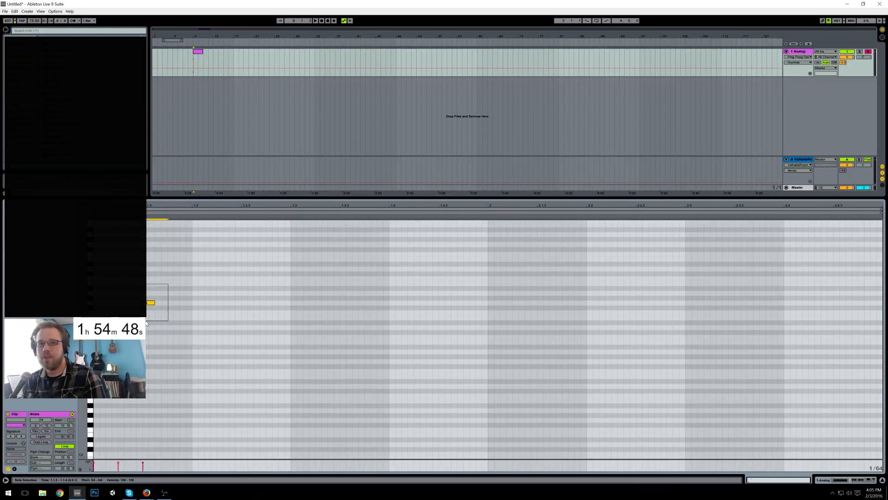
# Step: Duplicate the G4 note, transpose the copy up seven semitones to D5, and play back the phrase
pyautogui.hotkey('ctrl', 'd')
pyautogui.press('Up')
pyautogui.press('Up')
pyautogui.press('Up')
pyautogui.press('Up')
pyautogui.press('Up')
pyautogui.press('Up')
pyautogui.press('Up')
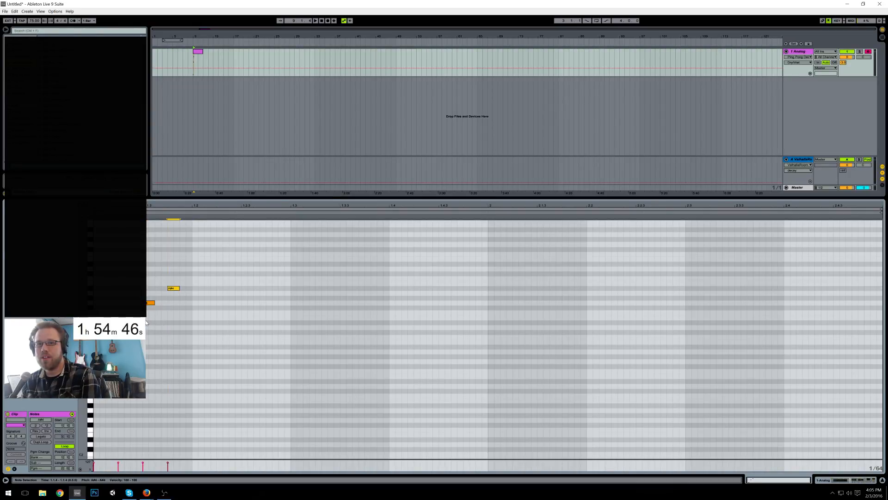
pyautogui.press('space')
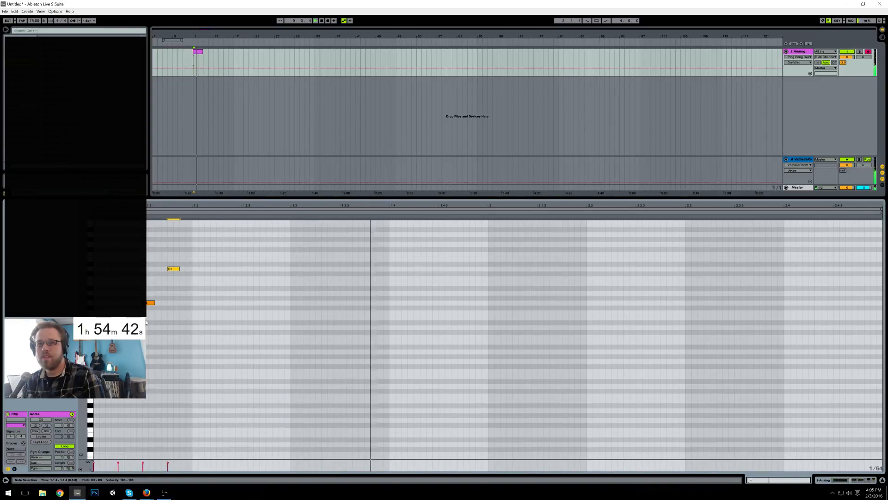
pyautogui.press('space')
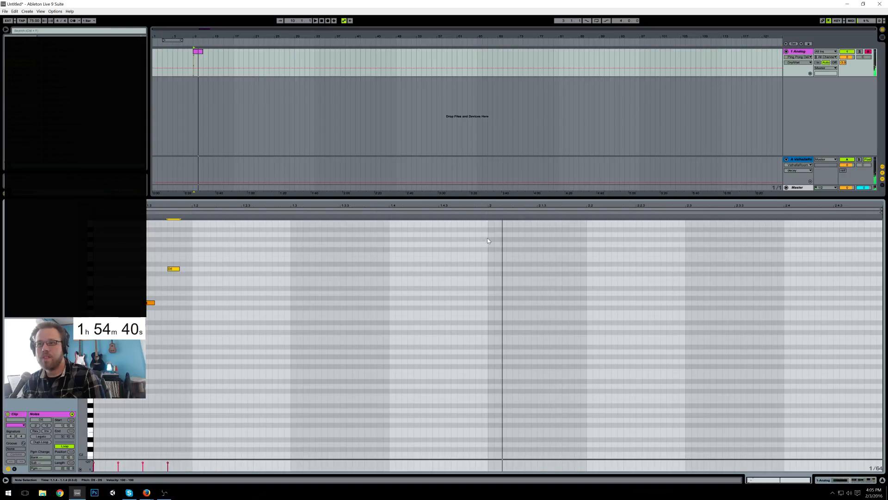
# Step: Duplicate the four-note phrase into the clip's second bar and transpose the copy down five semitones
pyautogui.hotkey('ctrl', 'a')
pyautogui.hotkey('ctrl', 'd')
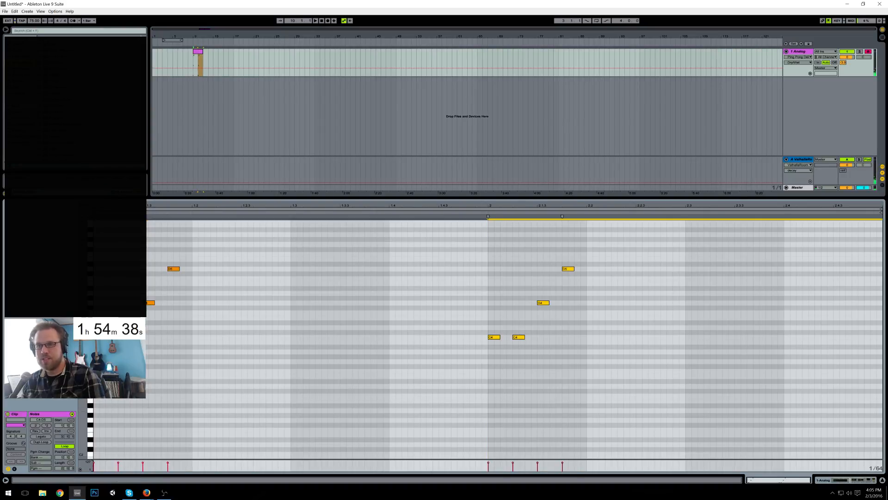
pyautogui.press('Down')
pyautogui.press('Down')
pyautogui.press('Down')
pyautogui.press('Down')
pyautogui.press('Down')
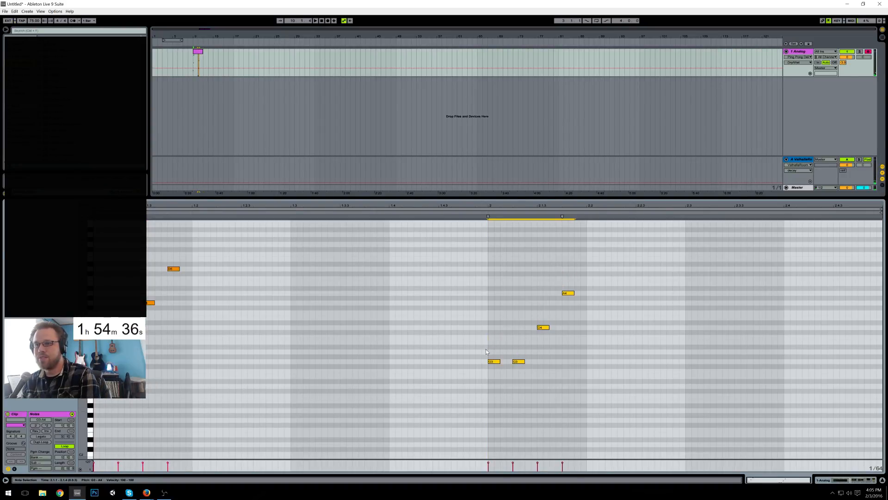
# Step: Lower the second phrase's third note to C4 and its last note to E4
pyautogui.click(544, 327)
pyautogui.moveTo(544, 327); pyautogui.dragTo(543, 336)
pyautogui.moveTo(558, 278); pyautogui.dragTo(574, 308)
pyautogui.press('Down')
pyautogui.press('Down')
pyautogui.press('Down')
pyautogui.press('Down')
pyautogui.press('Down')
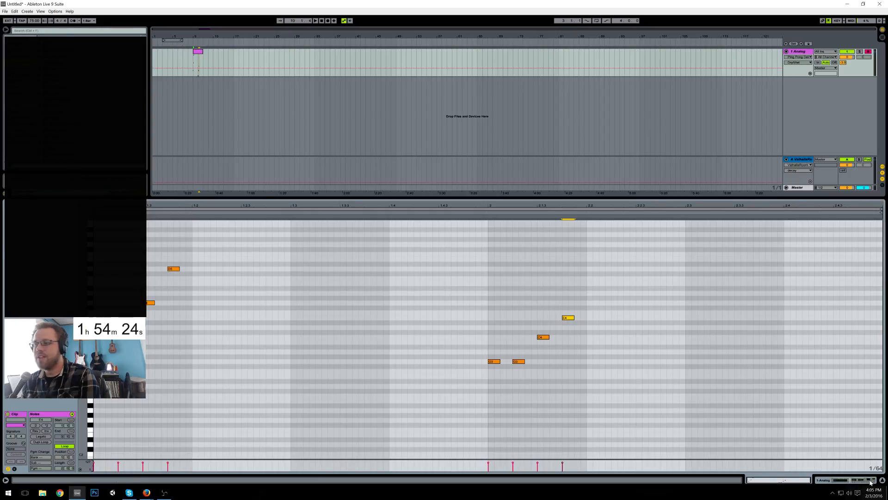
# Step: Fine-tune the frequency and resonance of Analog's first filter
pyautogui.hotkey('shift', 'Tab')
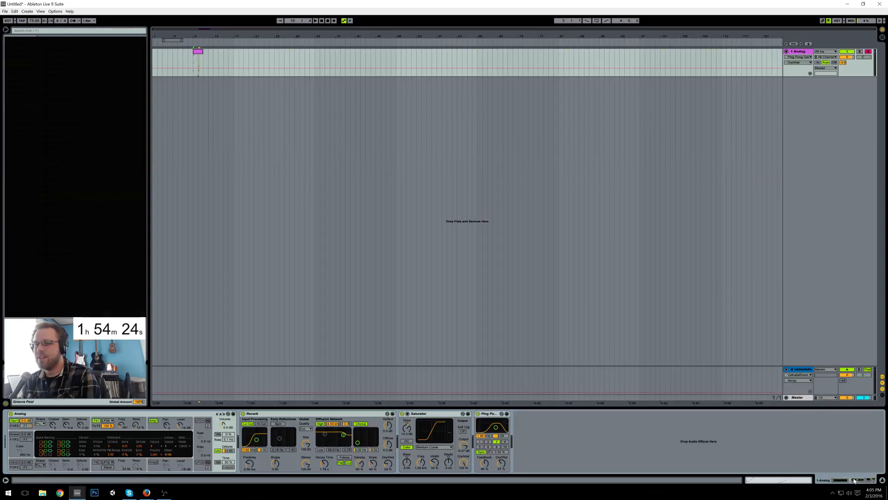
pyautogui.click(122, 425)
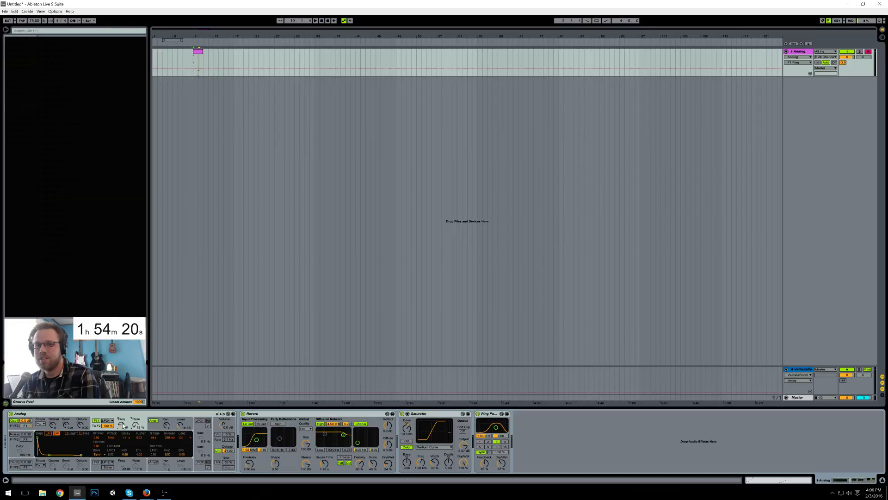
pyautogui.moveTo(136, 425); pyautogui.dragTo(135, 423)
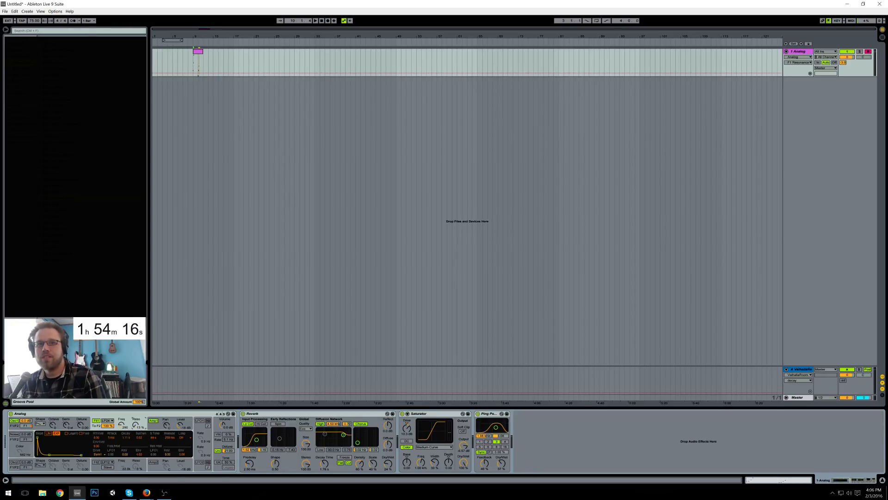
# Step: Add an EQ Eight between Analog and Reverb and adjust its low-cut and high-shelf bands
pyautogui.moveTo(58, 106); pyautogui.dragTo(611, 448)
pyautogui.moveTo(531, 443); pyautogui.dragTo(543, 442)
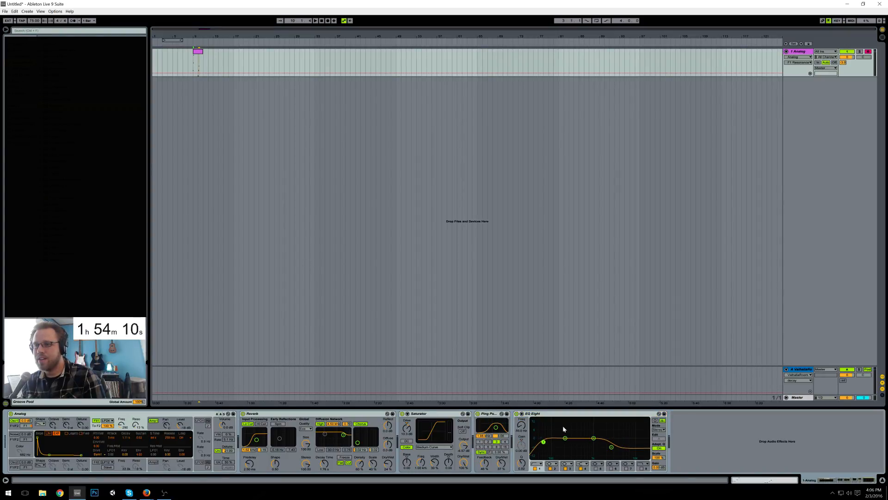
pyautogui.moveTo(573, 414); pyautogui.dragTo(278, 436)
pyautogui.moveTo(338, 447); pyautogui.dragTo(338, 445)
# Step: Play the clip and loop the arrangement over the clip's two-bar length
pyautogui.press('space')
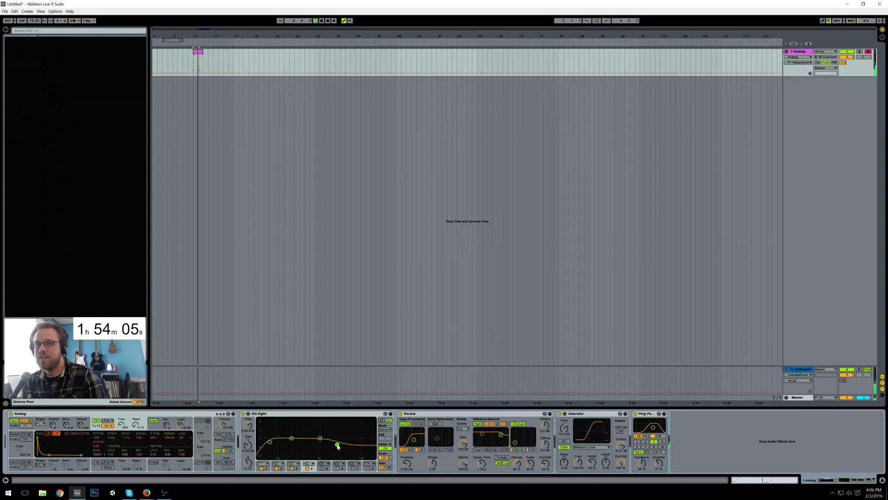
pyautogui.doubleClick(198, 58)
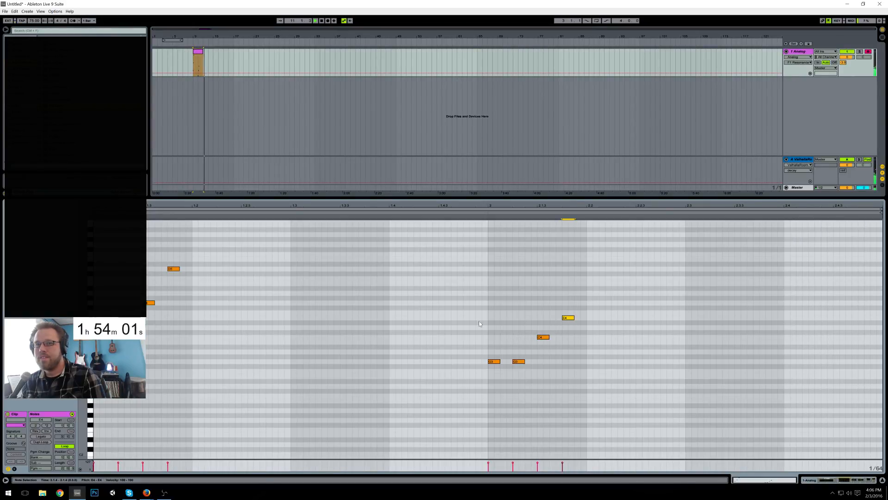
pyautogui.click(200, 53)
pyautogui.hotkey('ctrl', 'l')
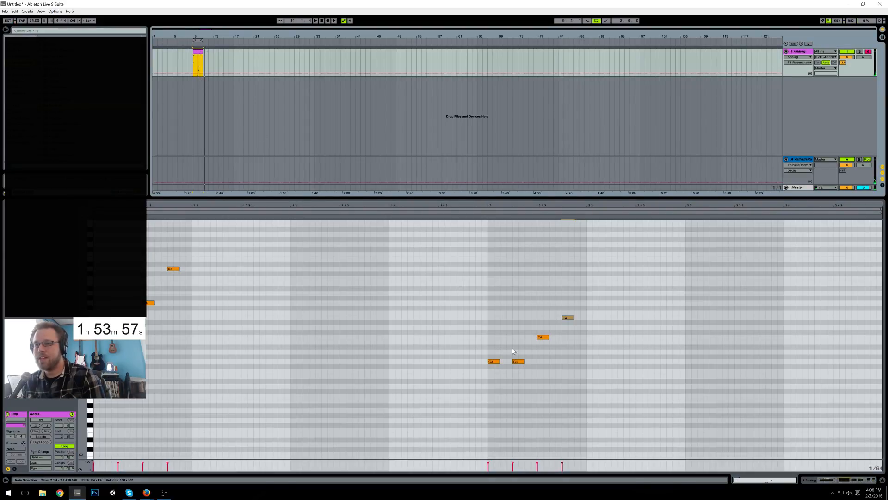
# Step: Raise the second phrase's first two notes to A3 and its third note to E4
pyautogui.moveTo(487, 343); pyautogui.dragTo(523, 391)
pyautogui.press('Up')
pyautogui.press('Up')
pyautogui.moveTo(532, 310); pyautogui.dragTo(546, 346)
pyautogui.press('Up')
pyautogui.press('Up')
pyautogui.press('Up')
pyautogui.press('Up')
# Step: Raise the second phrase's last note to C5 and play back the looped clip
pyautogui.moveTo(570, 298); pyautogui.dragTo(576, 335)
pyautogui.press('Up')
pyautogui.press('Up')
pyautogui.press('Up')
pyautogui.press('Up')
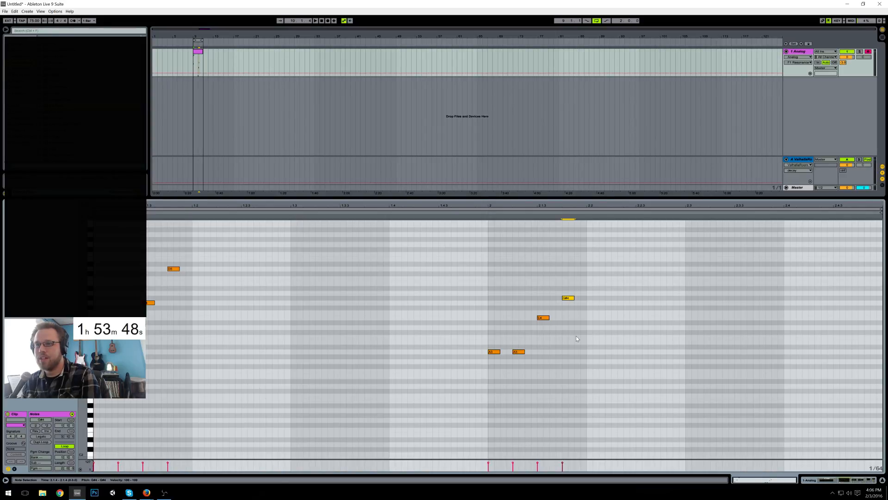
pyautogui.press('Up')
pyautogui.press('Up')
pyautogui.press('Up')
pyautogui.press('Up')
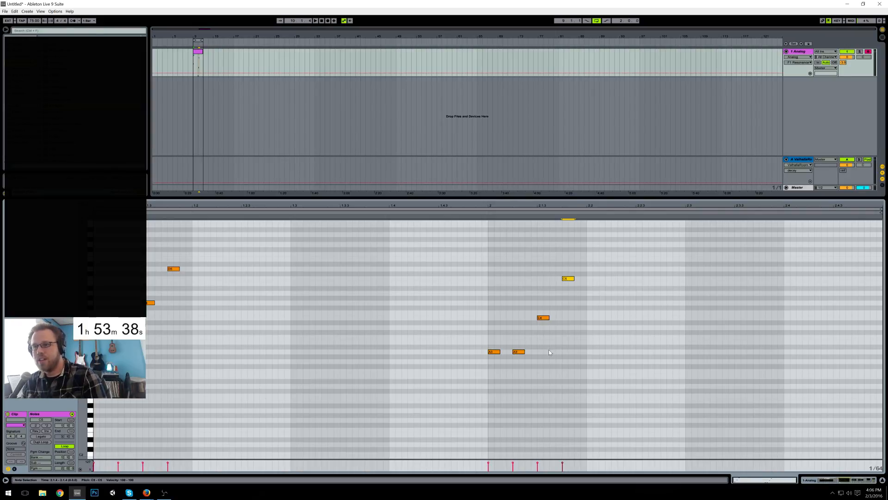
pyautogui.press('space')
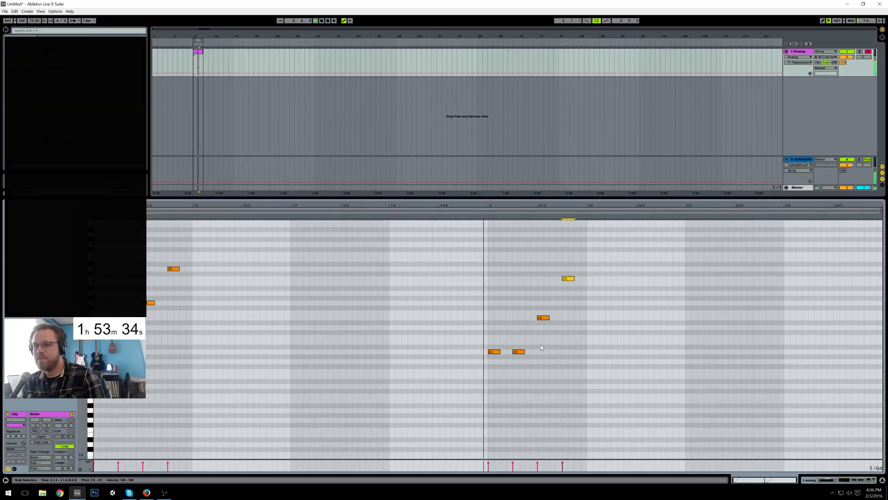
pyautogui.click(203, 52)
pyautogui.press('space')
# Step: Extend the arrangement loop to four bars and duplicate the pattern to fill it as a single four-bar clip
pyautogui.click(832, 480)
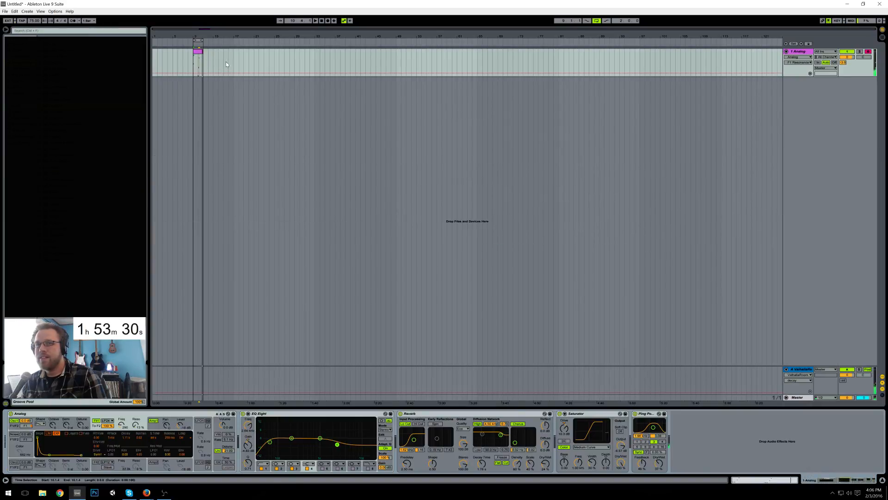
pyautogui.moveTo(204, 42); pyautogui.dragTo(212, 41)
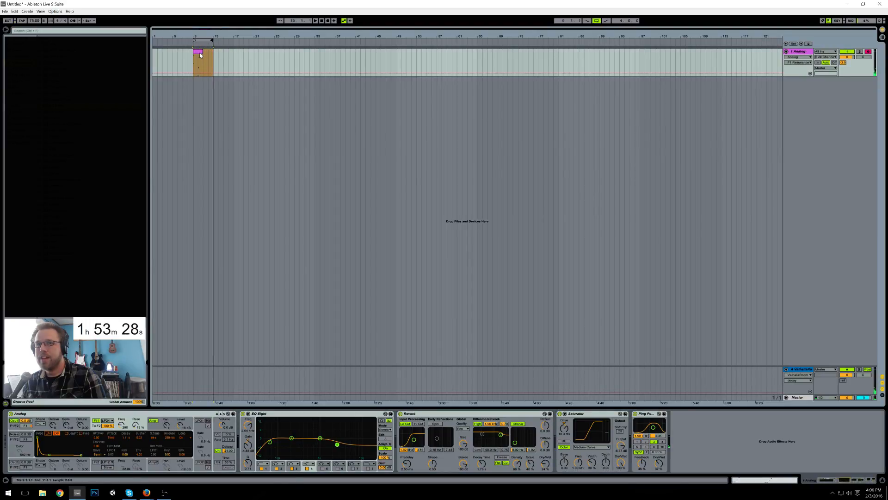
pyautogui.hotkey('ctrl', 'd')
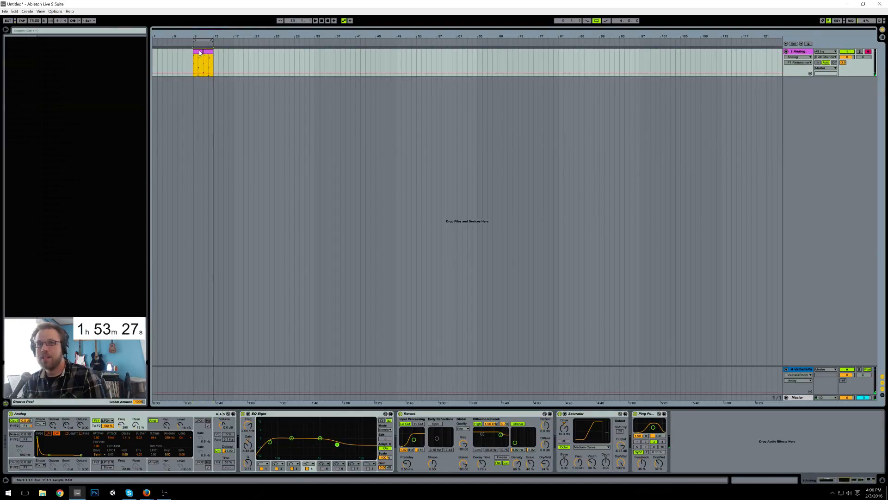
# Step: Lower the third phrase's third note to F4 and its last note to C5 in the four-bar clip
pyautogui.doubleClick(200, 54)
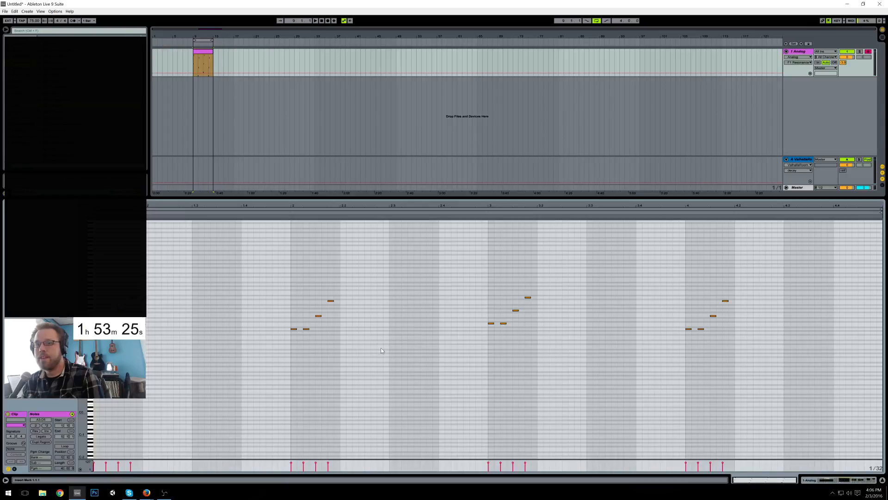
pyautogui.moveTo(482, 281); pyautogui.dragTo(540, 341)
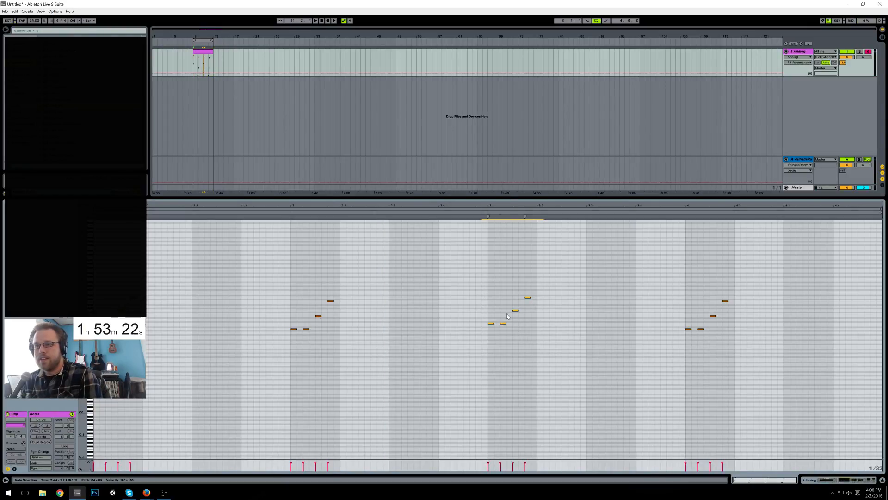
pyautogui.moveTo(513, 299); pyautogui.dragTo(531, 307)
pyautogui.press('Down')
pyautogui.press('Down')
pyautogui.press('Down')
pyautogui.press('Down')
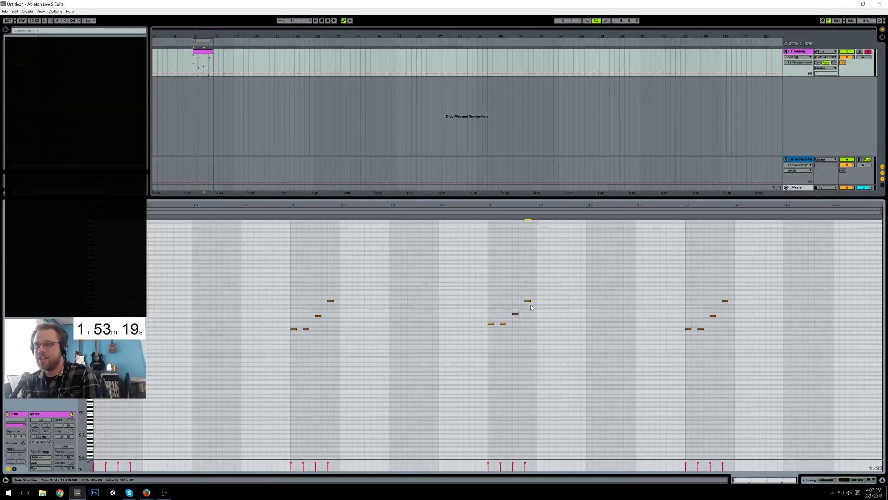
# Step: Lower the fourth phrase's first two notes to G3, its third note to D4 and its last note to A4
pyautogui.moveTo(707, 345); pyautogui.dragTo(710, 342)
pyautogui.press('Down')
pyautogui.press('Down')
pyautogui.press('Down')
pyautogui.press('Down')
pyautogui.moveTo(718, 291); pyautogui.dragTo(735, 317)
pyautogui.press('Down')
pyautogui.press('Down')
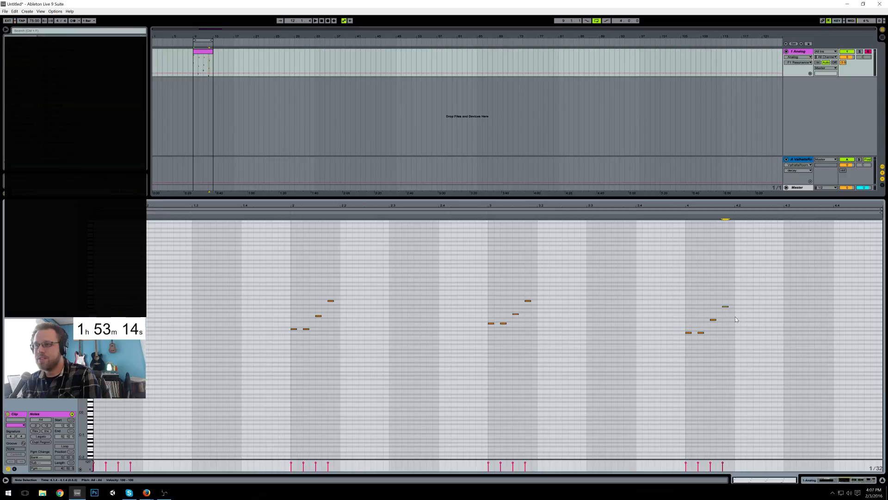
# Step: Raise the fourth phrase's last note to B4 and its second note to C4
pyautogui.press('Up')
pyautogui.moveTo(697, 330); pyautogui.dragTo(706, 344)
pyautogui.press('Up')
pyautogui.press('Up')
pyautogui.press('Up')
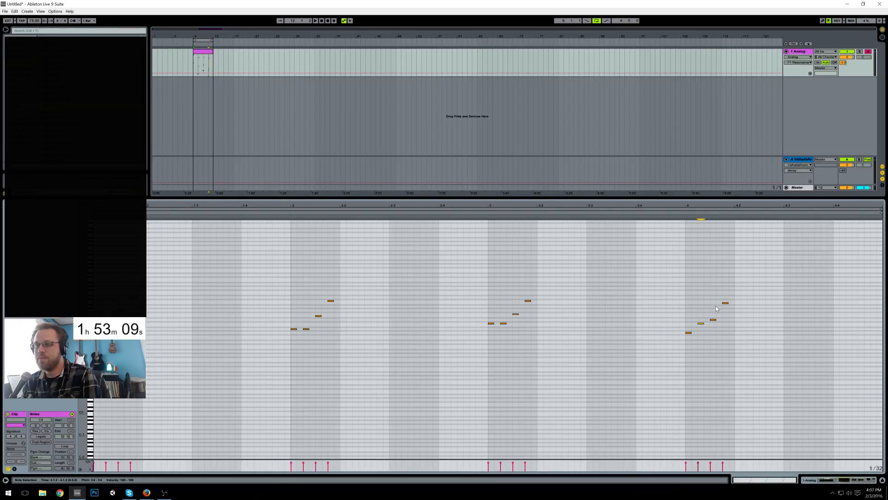
# Step: Set the fourth phrase's third note to F4 and its last note to C5, and play back the clip
pyautogui.moveTo(725, 302); pyautogui.dragTo(727, 311)
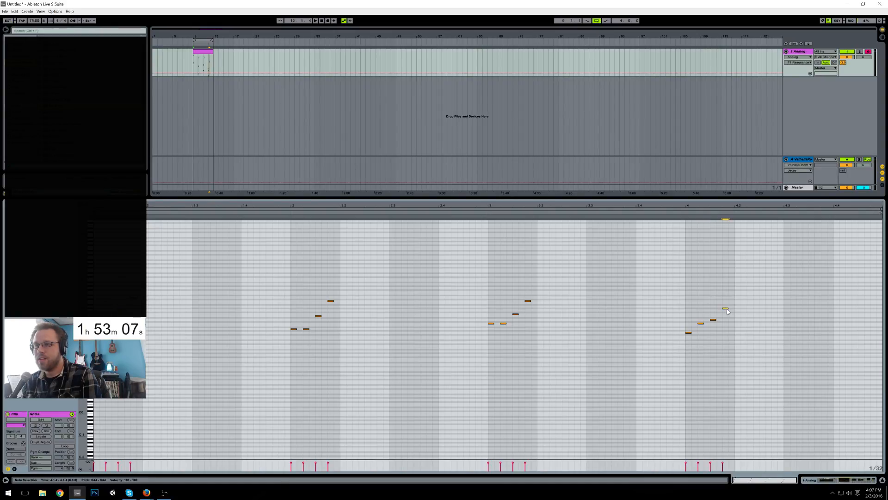
pyautogui.moveTo(700, 301); pyautogui.dragTo(735, 337)
pyautogui.press('Up')
pyautogui.press('Up')
pyautogui.click(725, 305)
pyautogui.press('Up')
pyautogui.press('Up')
pyautogui.press('space')
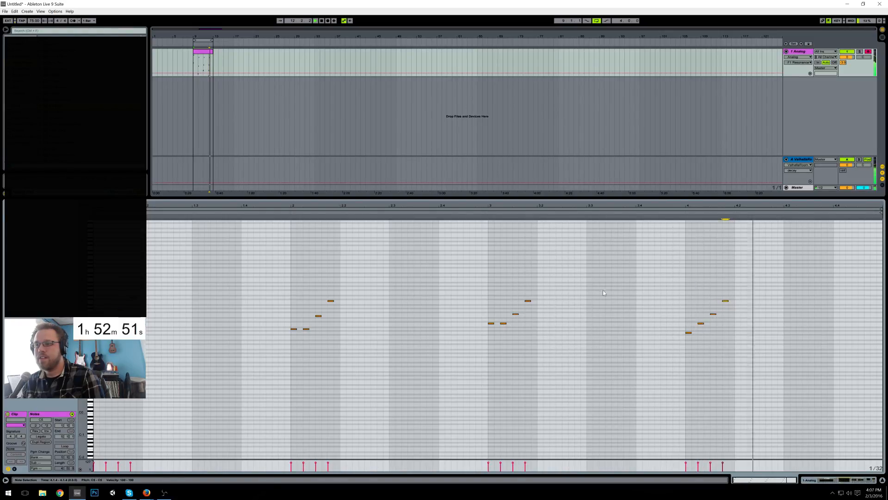
pyautogui.press('space')
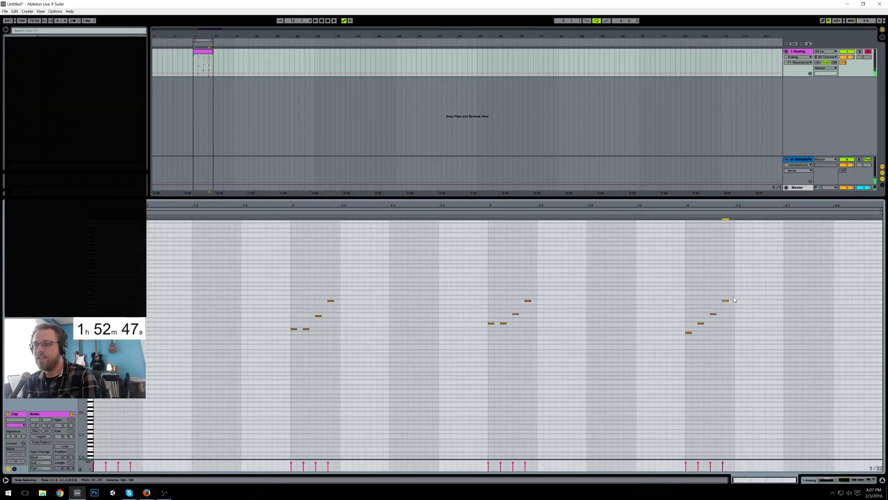
# Step: Adjust the frequency of Analog's first filter and reshape the decay of its filter envelope
pyautogui.click(832, 482)
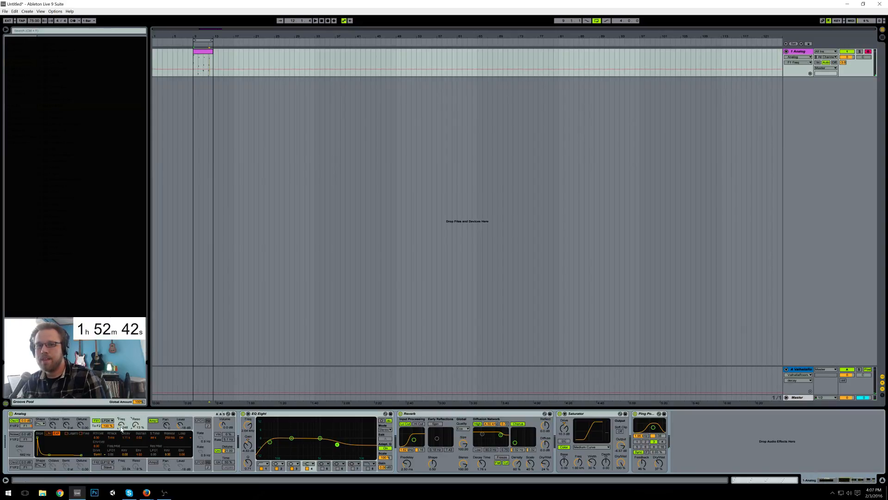
pyautogui.click(152, 428)
pyautogui.moveTo(50, 447); pyautogui.dragTo(44, 456)
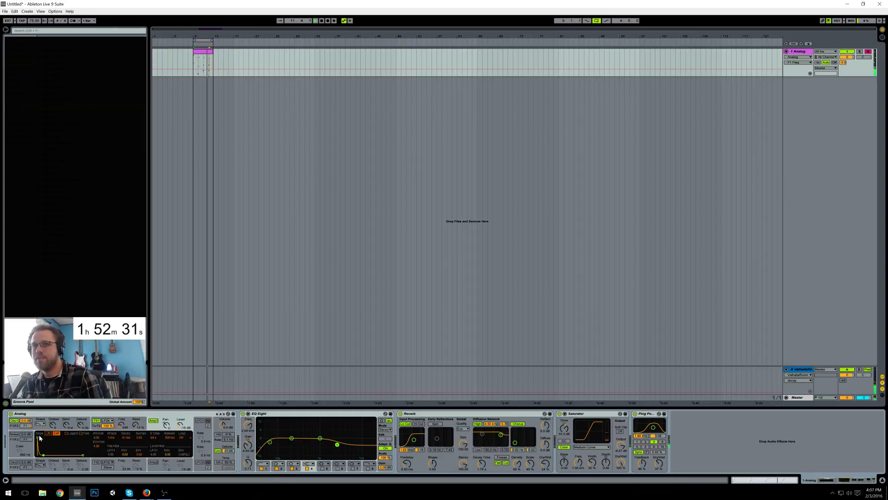
pyautogui.click(115, 424)
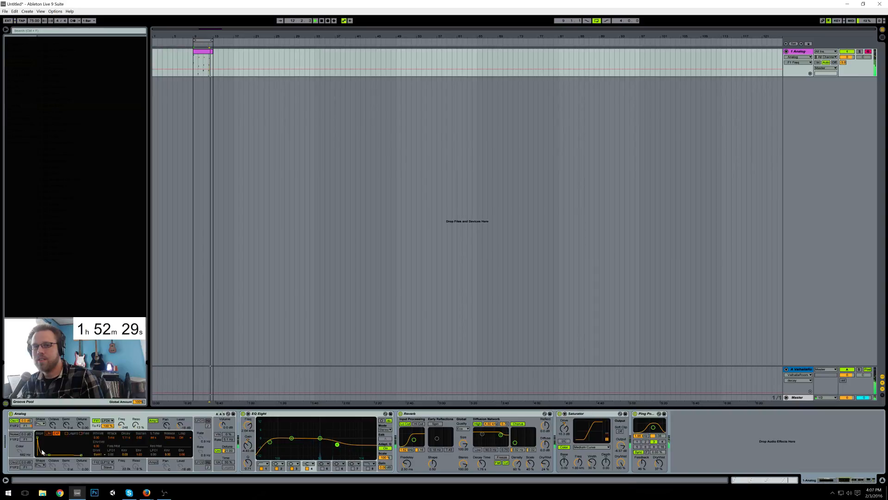
pyautogui.moveTo(49, 455); pyautogui.dragTo(47, 455)
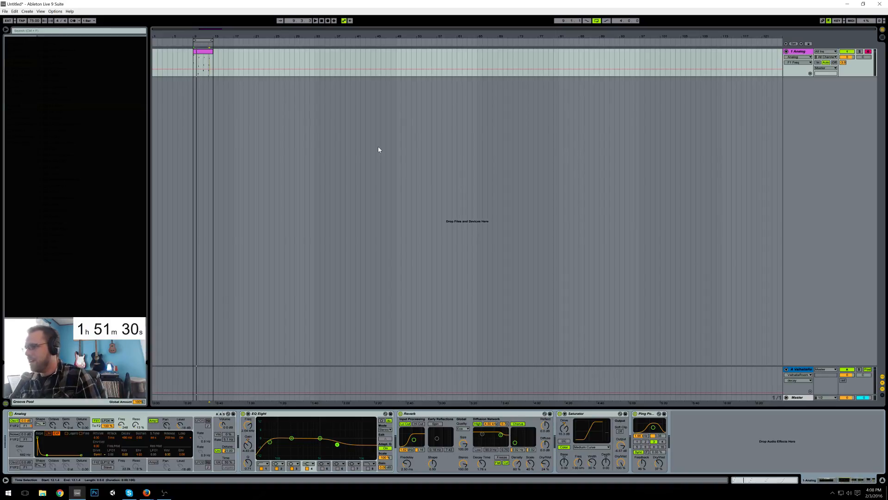
# Step: Play the loop from the clip's start and raise the frequency of Analog's first filter slightly
pyautogui.click(206, 69)
pyautogui.press('space')
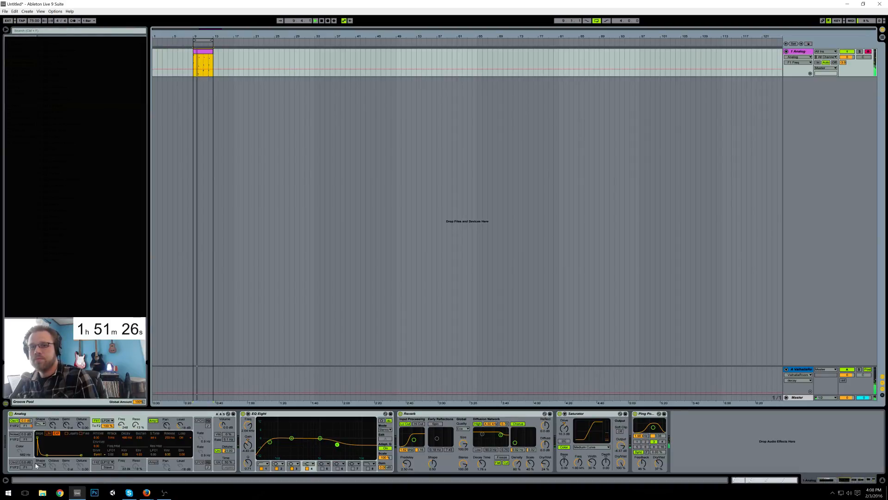
pyautogui.moveTo(135, 425); pyautogui.dragTo(122, 432)
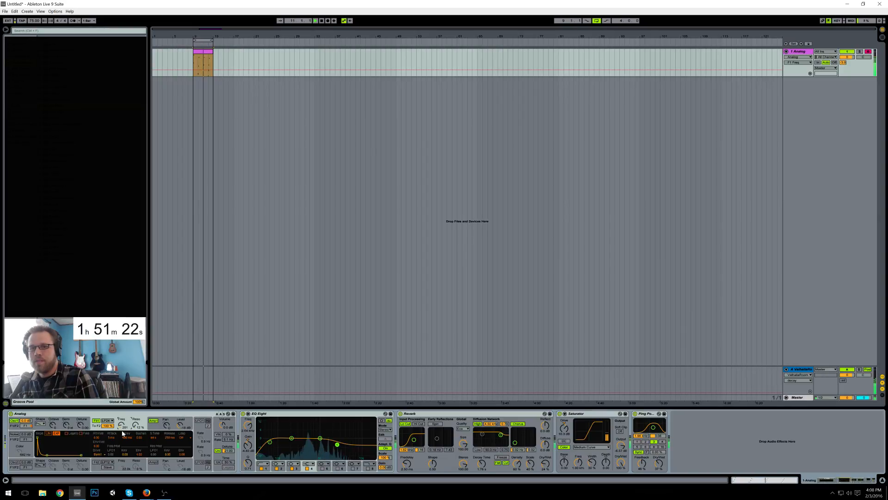
# Step: Open the clip's notes and lower the third phrase's first two notes to B3
pyautogui.click(199, 54)
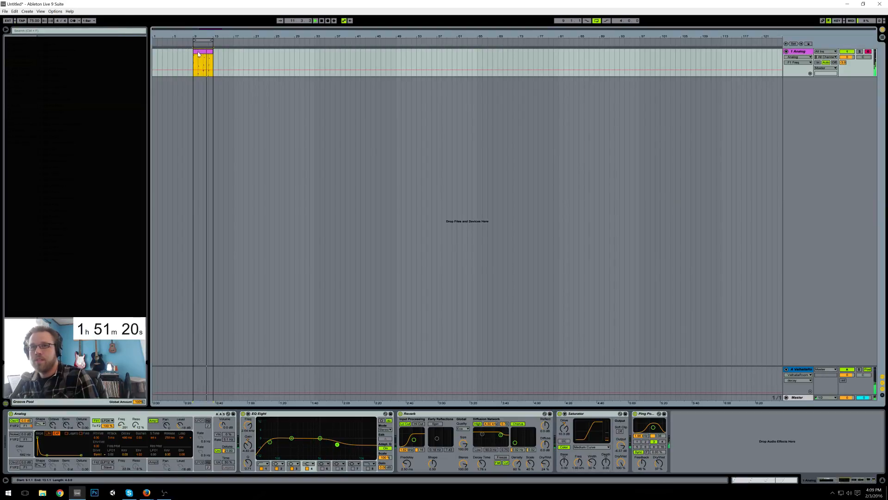
pyautogui.doubleClick(198, 54)
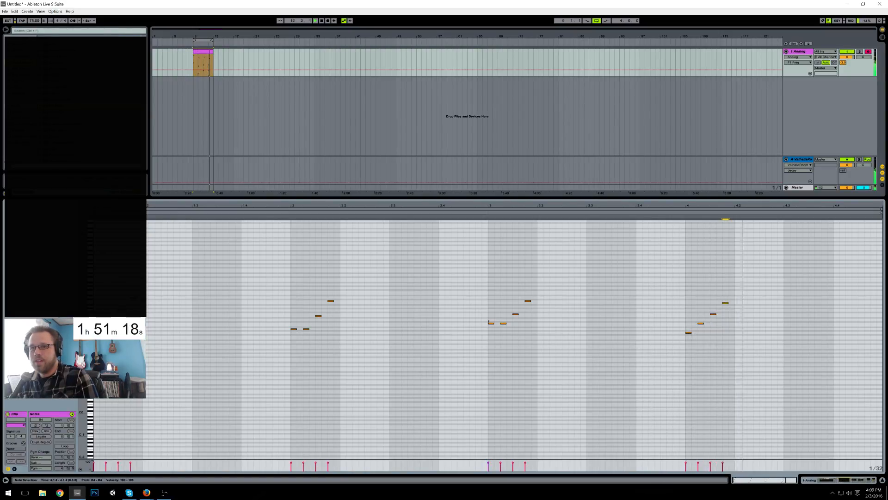
pyautogui.moveTo(486, 319); pyautogui.dragTo(515, 329)
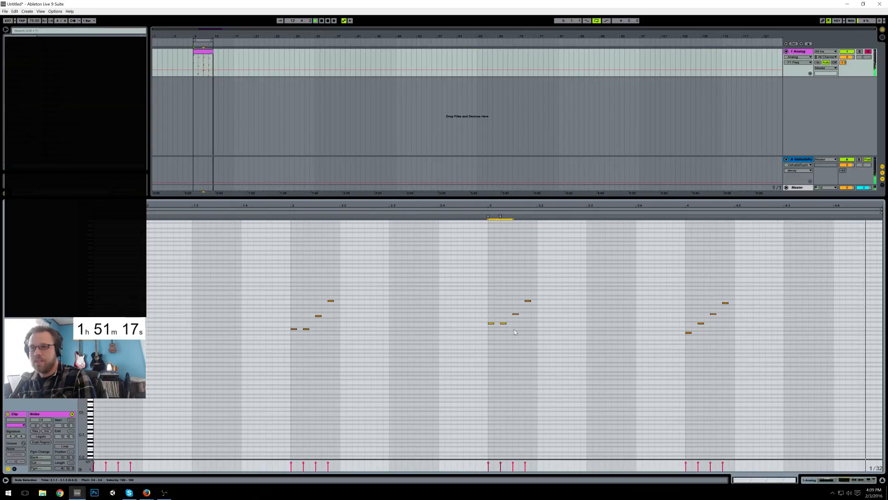
pyautogui.press('Down')
pyautogui.press('Down')
pyautogui.press('Up')
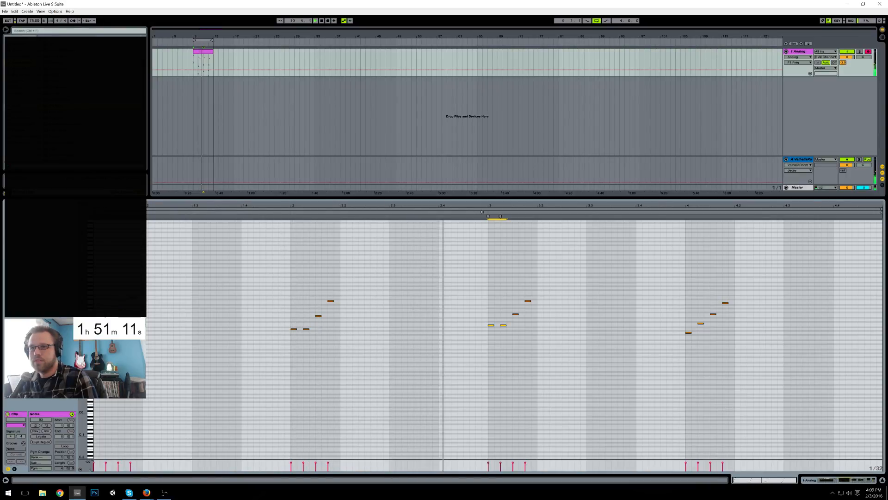
# Step: Set the global quantization to None and play back the clip around its third phrase
pyautogui.click(88, 21)
pyautogui.click(88, 26)
pyautogui.click(475, 322)
pyautogui.press('space')
# Step: Lower the third phrase's first two notes to F3
pyautogui.moveTo(509, 332); pyautogui.dragTo(513, 332)
pyautogui.press('Down')
pyautogui.press('Down')
pyautogui.press('Down')
pyautogui.press('Down')
pyautogui.press('Down')
pyautogui.press('Down')
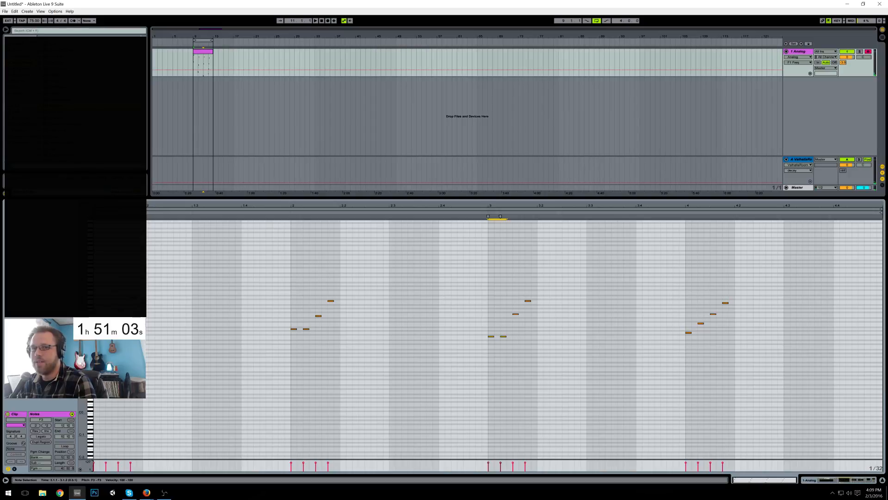
# Step: Audition the chord progression by jumping playback to the start of each of the clip's four phrases
pyautogui.click(95, 216)
pyautogui.click(293, 216)
pyautogui.press('space')
pyautogui.press('space')
pyautogui.click(284, 214)
pyautogui.click(484, 213)
pyautogui.click(684, 214)
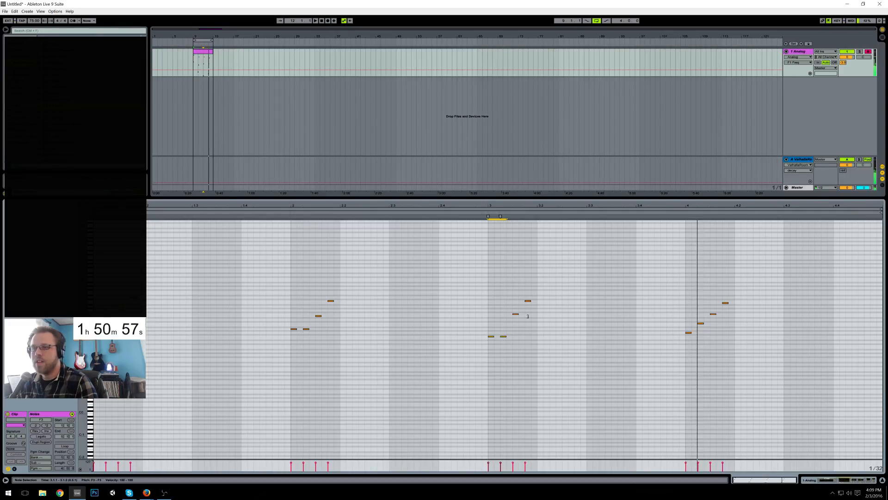
# Step: Raise the third phrase's second note to B3
pyautogui.moveTo(504, 336); pyautogui.dragTo(503, 333)
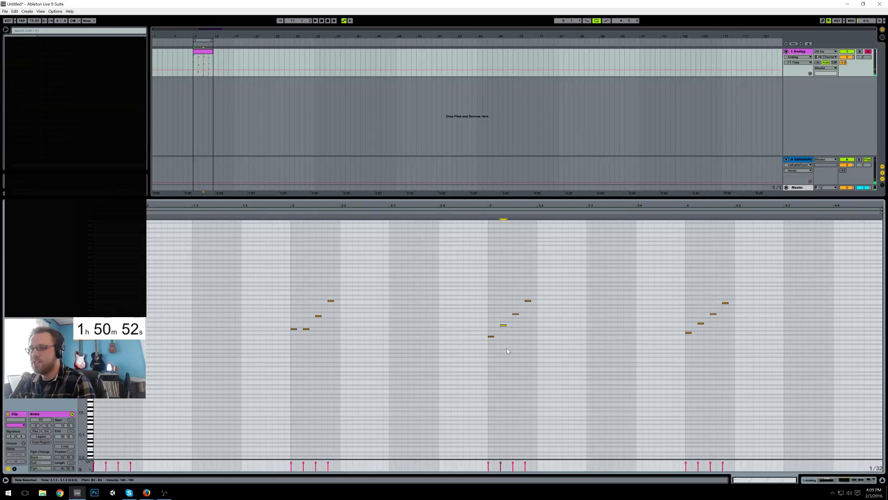
# Step: Raise the third phrase's second note to C4 and audition from the start of that phrase
pyautogui.press('Up')
pyautogui.click(483, 213)
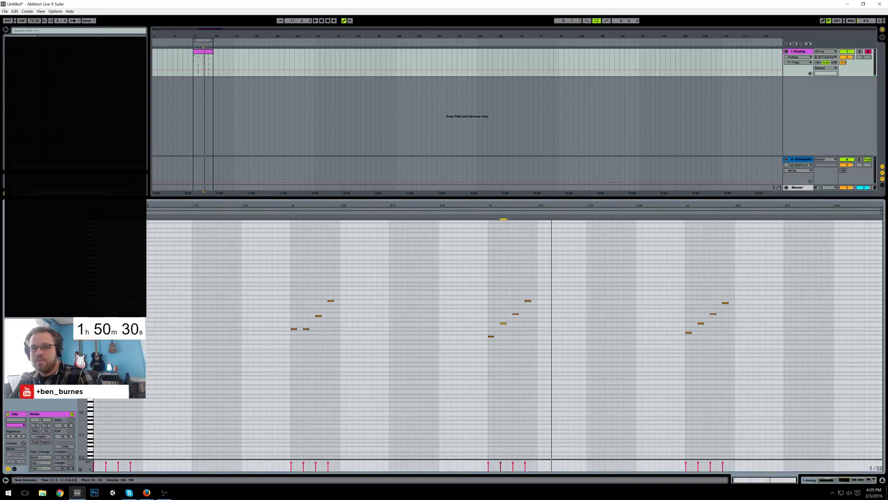
# Step: Raise the pitch of the first phrase's second note
pyautogui.moveTo(104, 283); pyautogui.dragTo(154, 350)
pyautogui.click(106, 323)
pyautogui.press('Up')
pyautogui.press('Up')
pyautogui.press('Up')
pyautogui.press('Up')
# Step: Raise the pitch of the first phrase's third note and play the clip from its start
pyautogui.click(120, 314)
pyautogui.press('Up')
pyautogui.press('Up')
pyautogui.press('Up')
pyautogui.press('Up')
pyautogui.press('Up')
pyautogui.press('Up')
pyautogui.press('Up')
pyautogui.press('space')
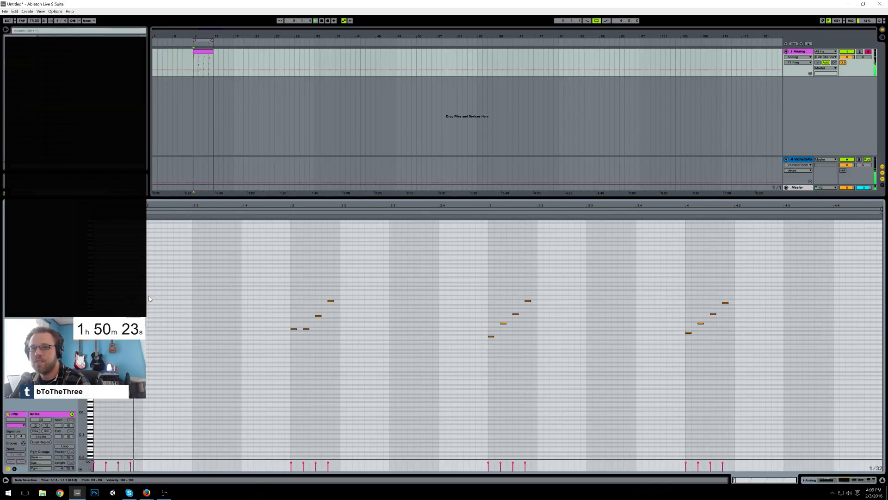
# Step: Raise the second phrase's second note to D4, play the phrase back, and clear the note selection
pyautogui.click(305, 329)
pyautogui.press('Up')
pyautogui.press('Up')
pyautogui.press('Up')
pyautogui.press('Up')
pyautogui.press('Up')
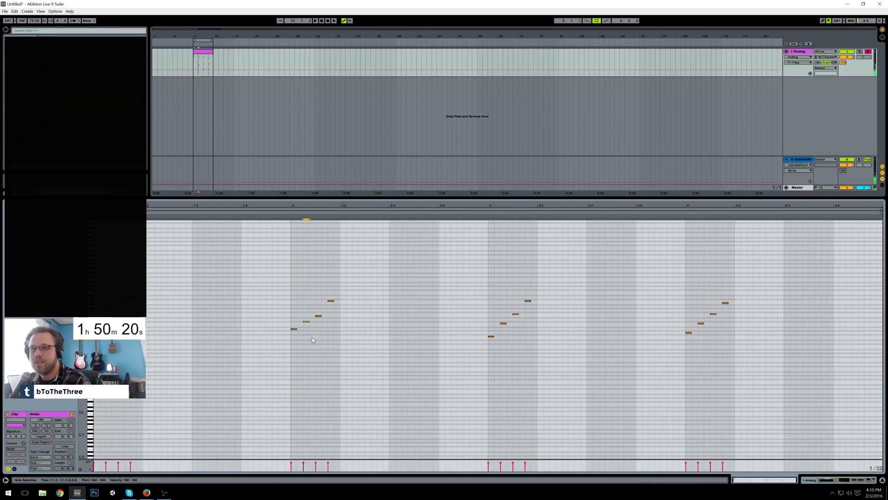
pyautogui.press('space')
pyautogui.hotkey('ctrl', 'a')
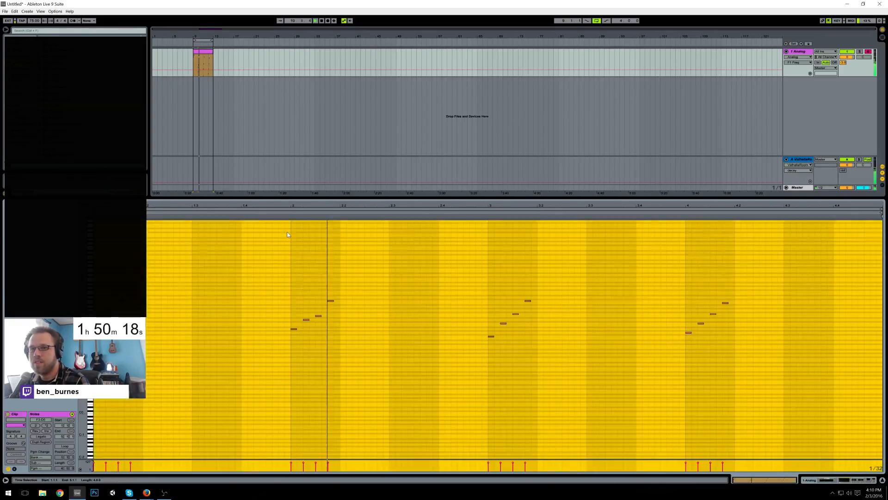
pyautogui.click(287, 235)
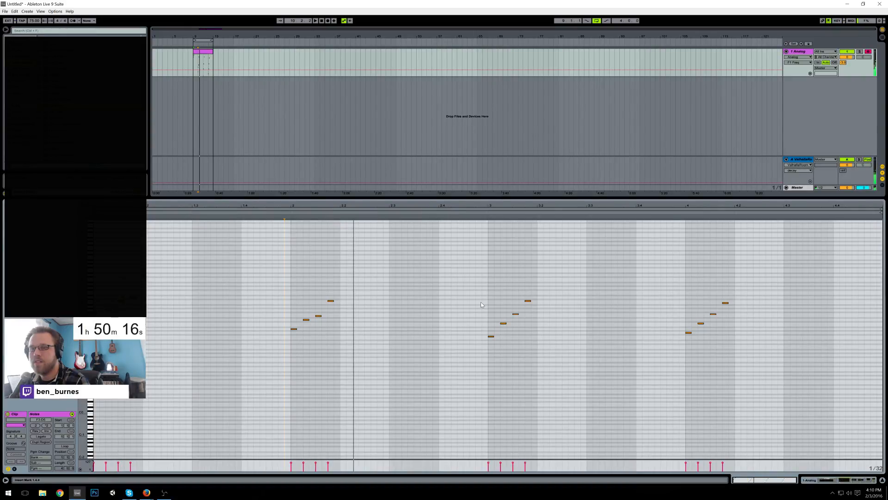
# Step: Try A4 and higher pitches for the third phrase's last note, auditioning from the start of that phrase
pyautogui.click(525, 290)
pyautogui.click(528, 301)
pyautogui.press('Down')
pyautogui.press('Down')
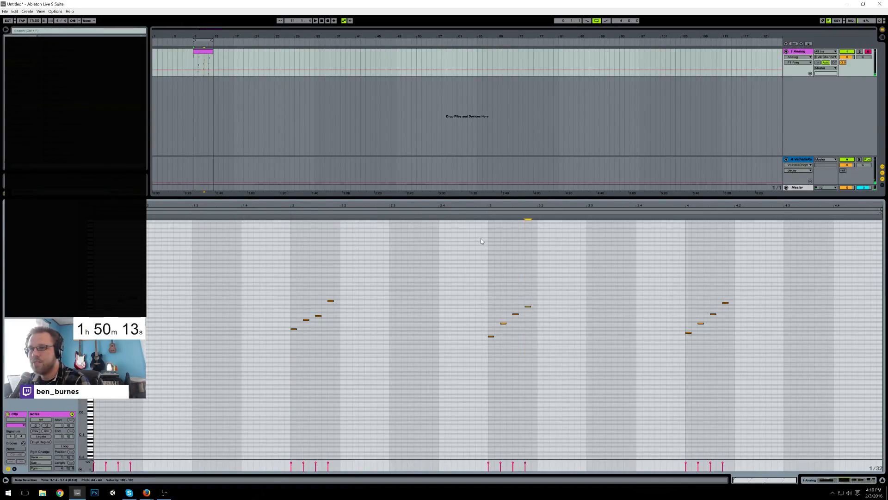
pyautogui.click(485, 214)
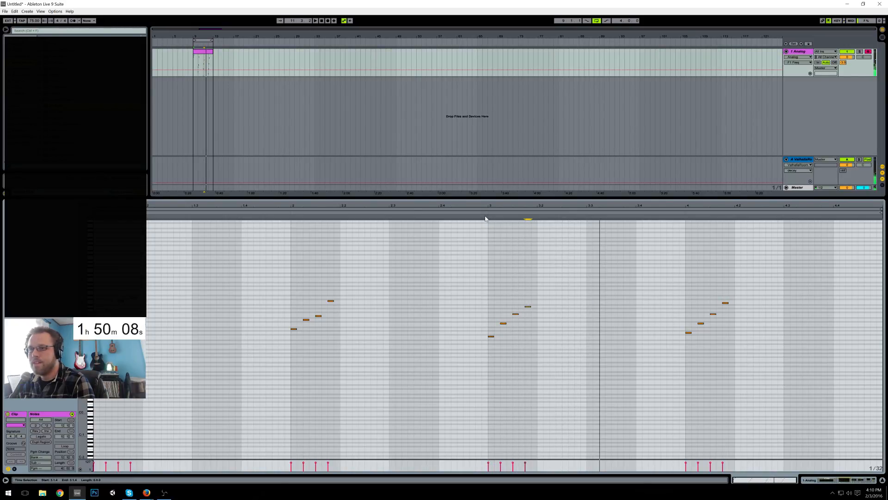
pyautogui.click(486, 213)
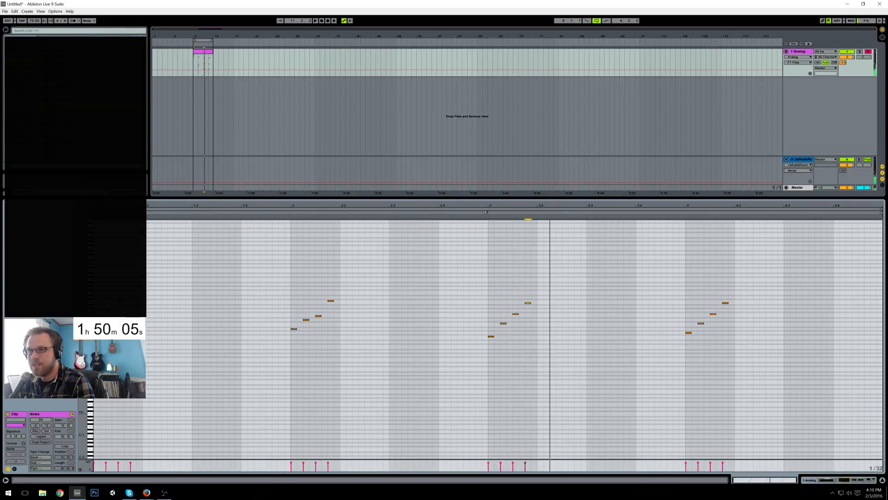
pyautogui.click(486, 213)
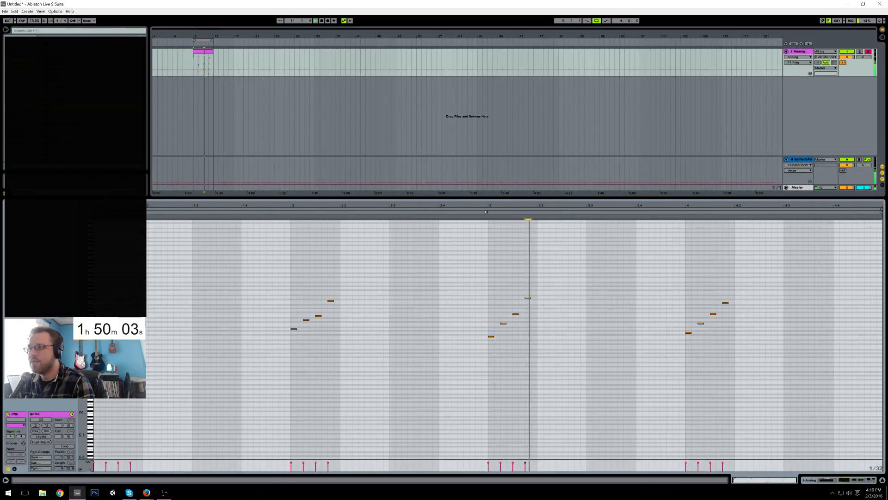
# Step: Lower the third phrase's last note to G4, replaying the phrase to audition the pitches
pyautogui.press('Down')
pyautogui.press('Down')
pyautogui.press('Down')
pyautogui.press('Down')
pyautogui.press('Down')
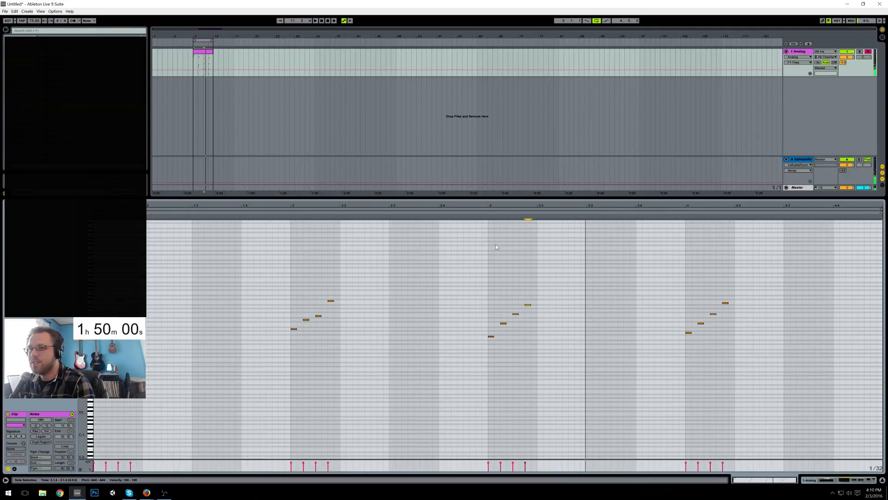
pyautogui.press('Down')
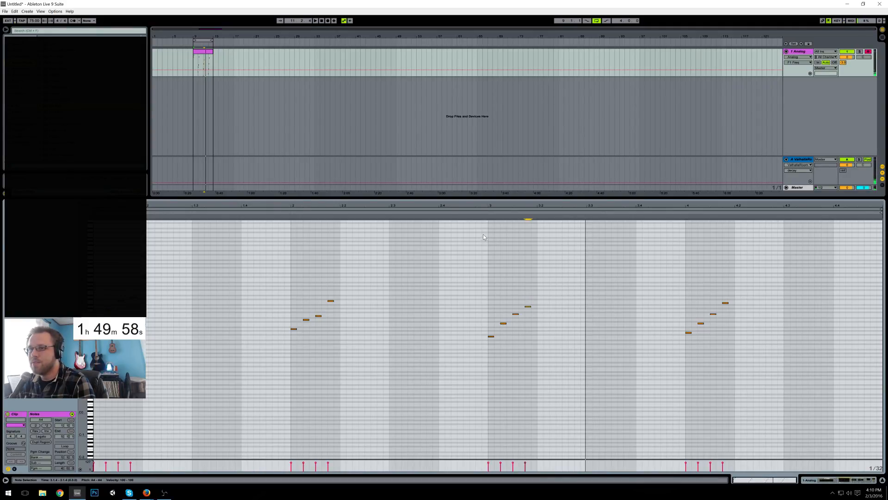
pyautogui.click(485, 213)
pyautogui.press('Down')
pyautogui.press('Down')
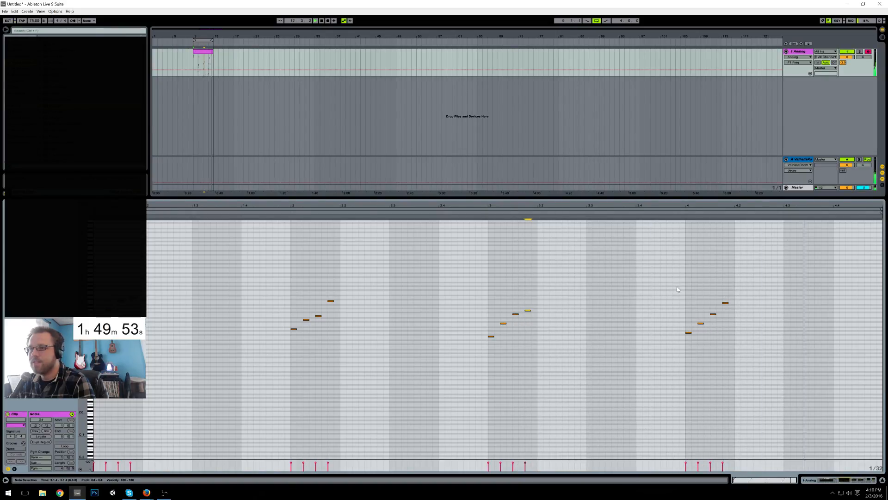
# Step: Insert a new audio track directly below the Analog track
pyautogui.click(845, 482)
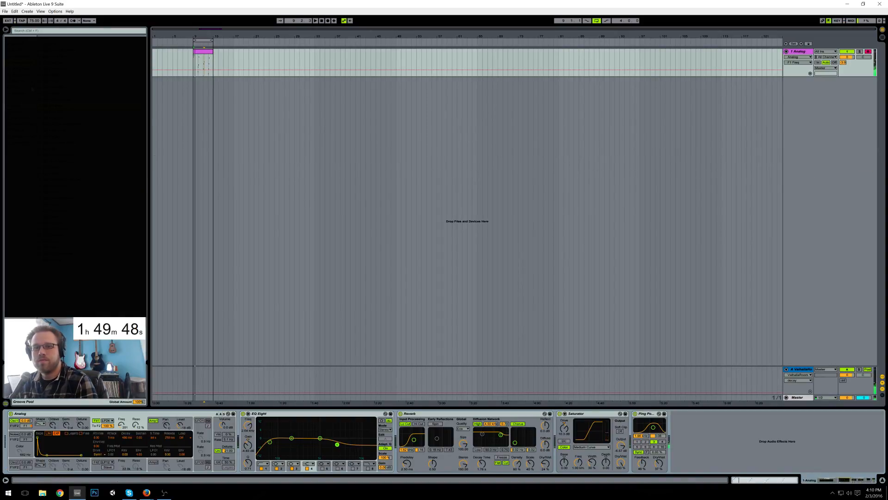
pyautogui.click(802, 53)
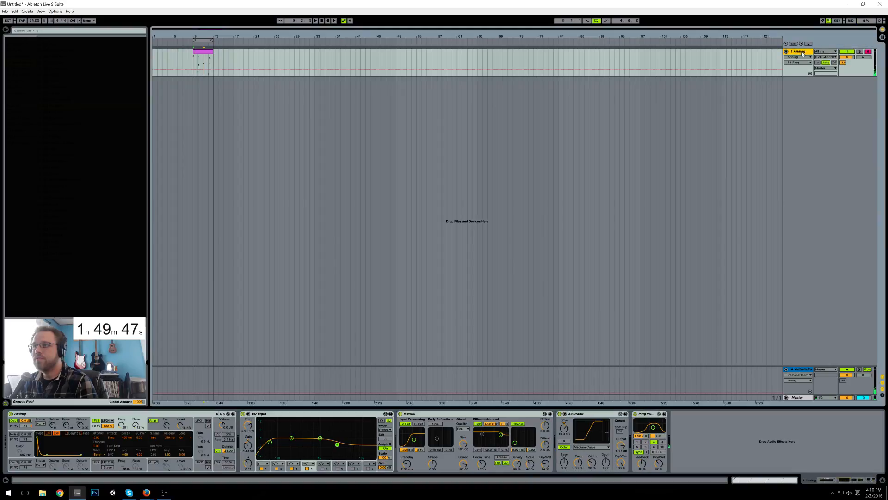
pyautogui.hotkey('ctrl', 't')
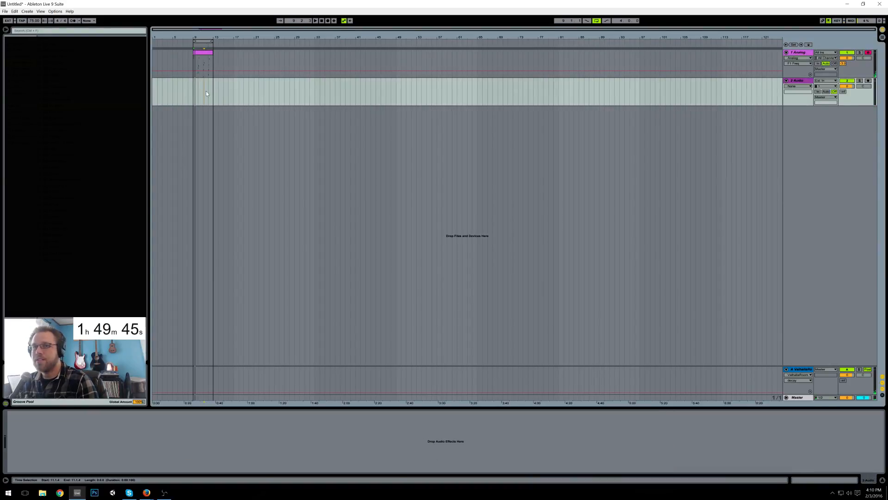
# Step: Arm the new audio track for recording at bar 9, choose its input channel, and set its monitoring to Auto
pyautogui.click(193, 91)
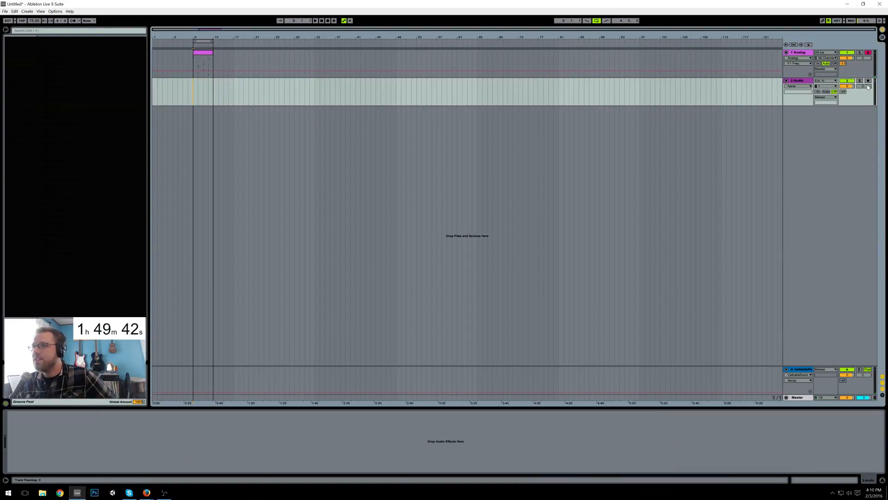
pyautogui.click(868, 81)
pyautogui.click(826, 87)
pyautogui.click(825, 102)
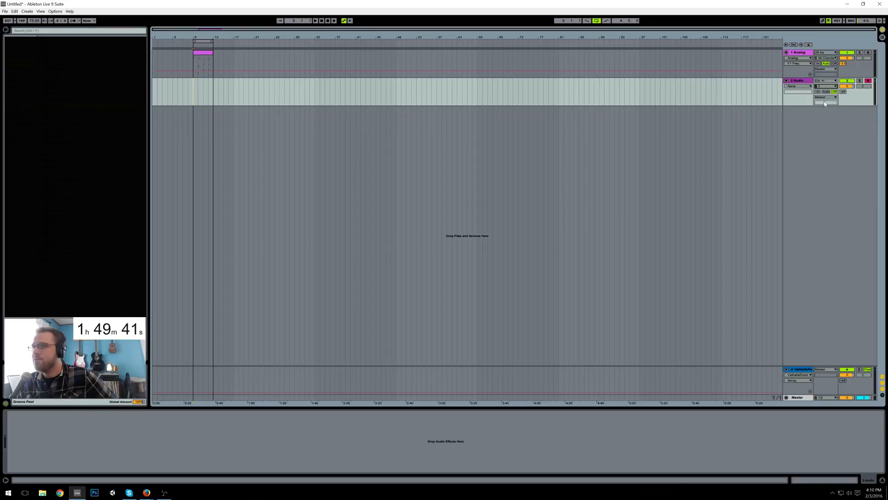
pyautogui.click(827, 93)
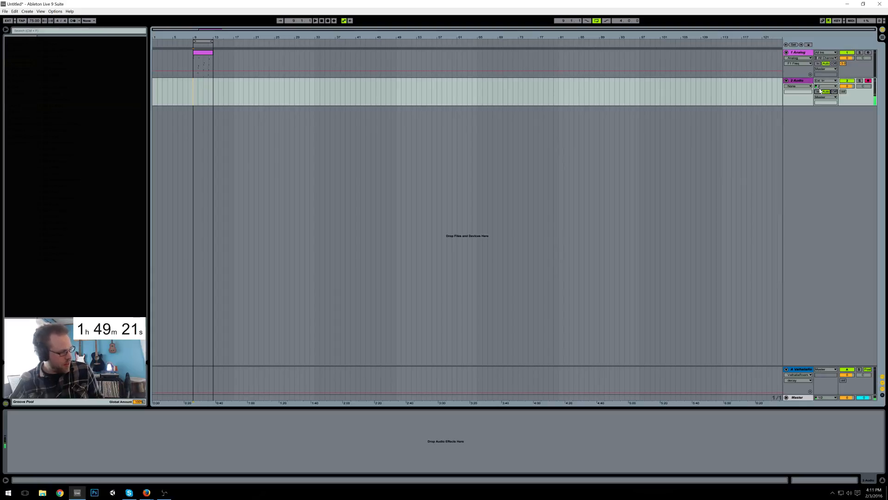
pyautogui.press('space')
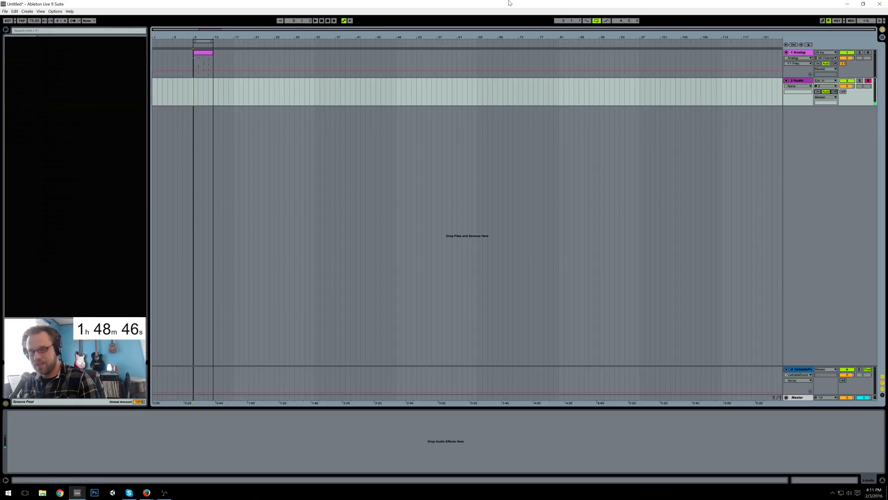
# Step: Insert a MIDI track between the Analog and audio tracks and load Absynth 5 on it
pyautogui.hotkey('ctrl', 'shift', 't')
pyautogui.moveTo(807, 114); pyautogui.dragTo(804, 88)
pyautogui.click(194, 98)
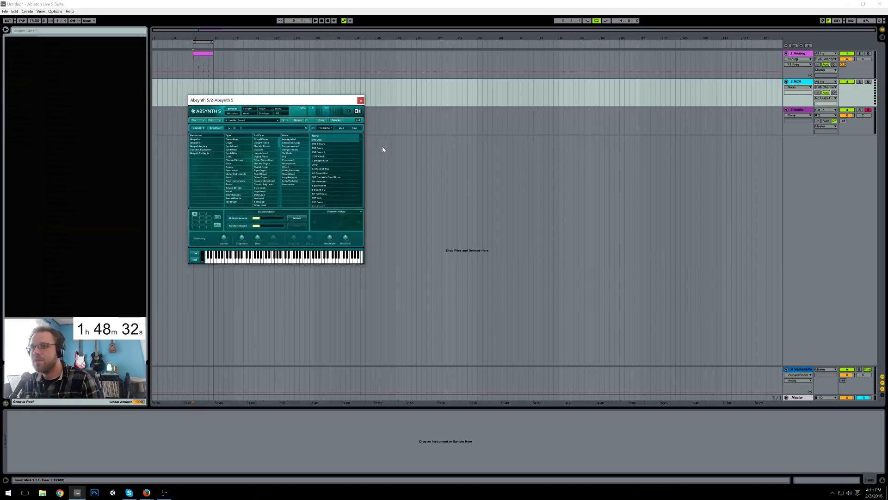
pyautogui.moveTo(309, 98); pyautogui.dragTo(668, 195)
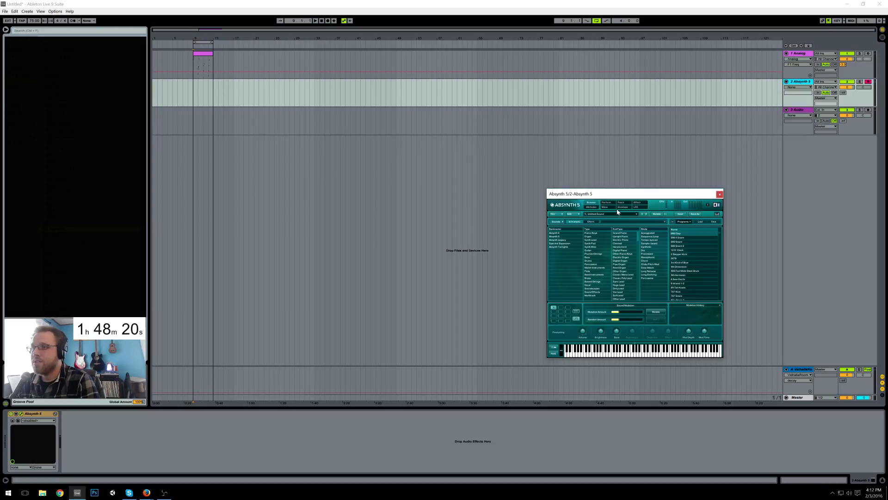
# Step: Filter the Absynth 5 presets to Synth Pad and Deep Pad, and audition several of them along with the Analog clip
pyautogui.click(599, 244)
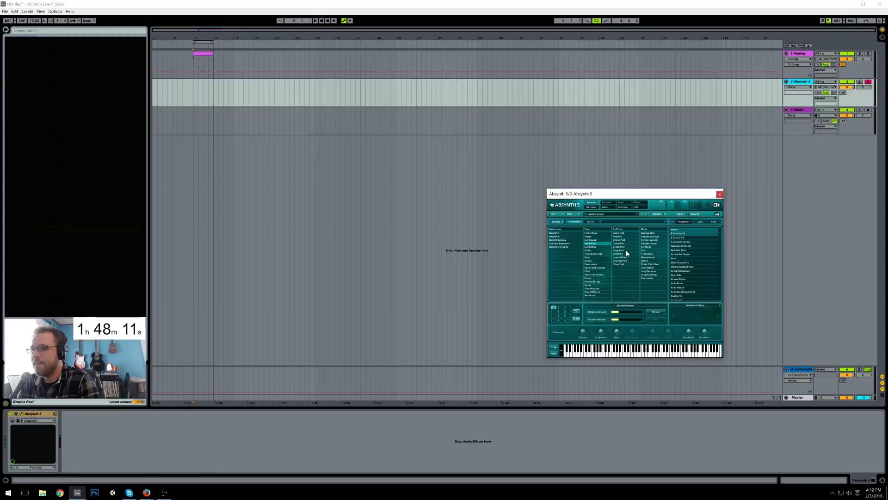
pyautogui.click(620, 250)
pyautogui.click(688, 271)
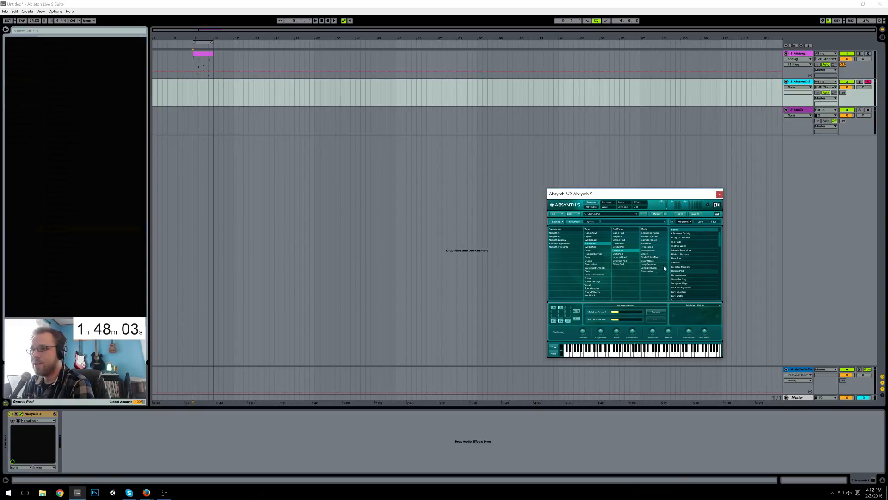
pyautogui.click(686, 250)
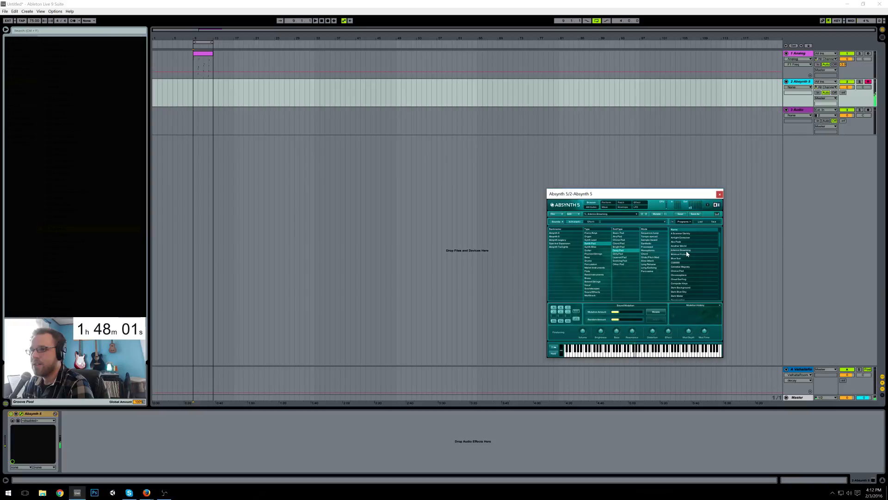
pyautogui.scroll(-2, 688, 288)
pyautogui.click(688, 286)
pyautogui.click(316, 21)
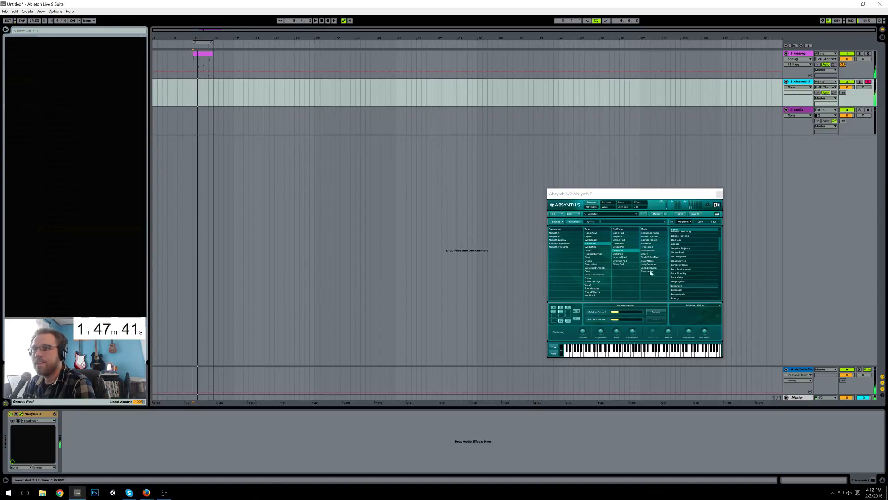
# Step: Audition further Deep Pad presets against the looped melody and load one from further down the list
pyautogui.click(692, 295)
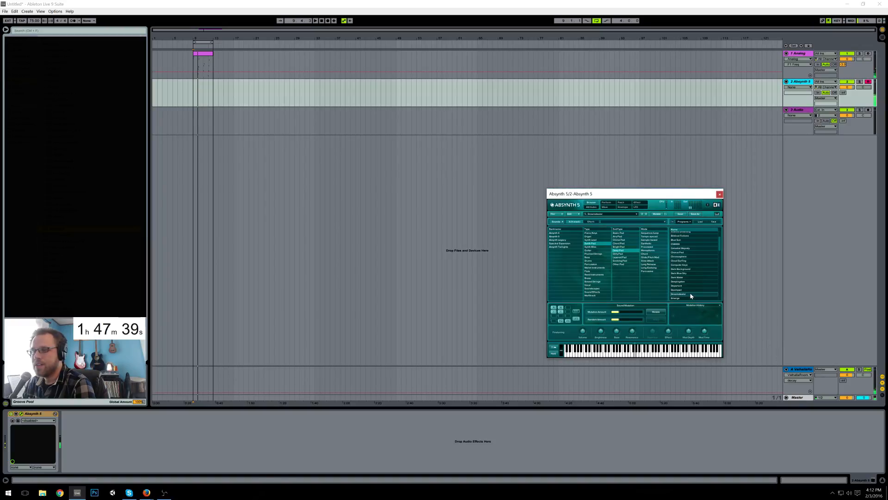
pyautogui.scroll(-2, 689, 295)
pyautogui.click(687, 293)
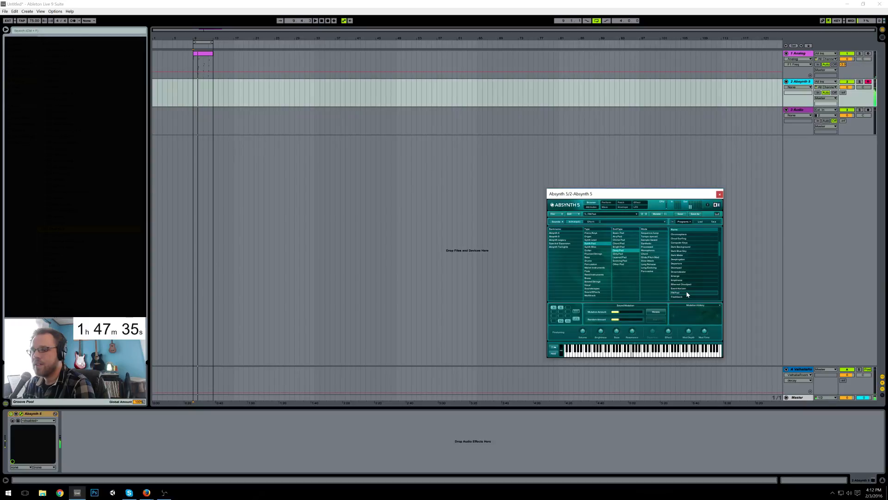
pyautogui.click(316, 20)
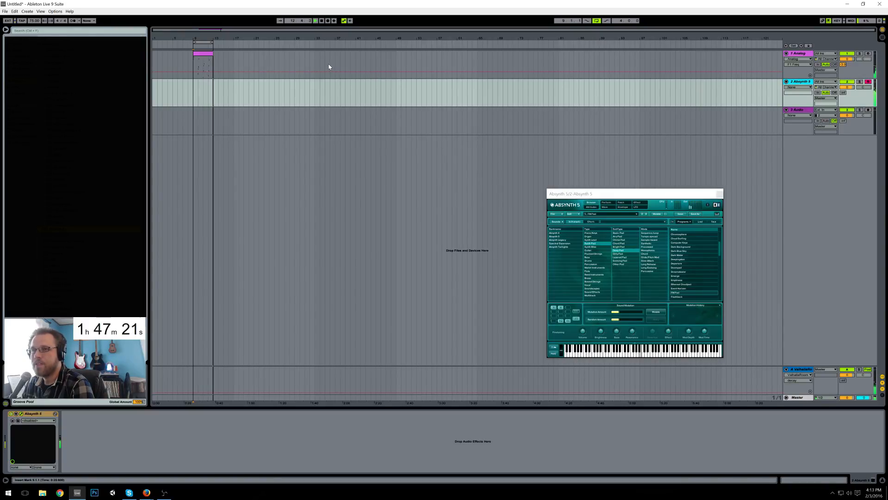
pyautogui.click(322, 21)
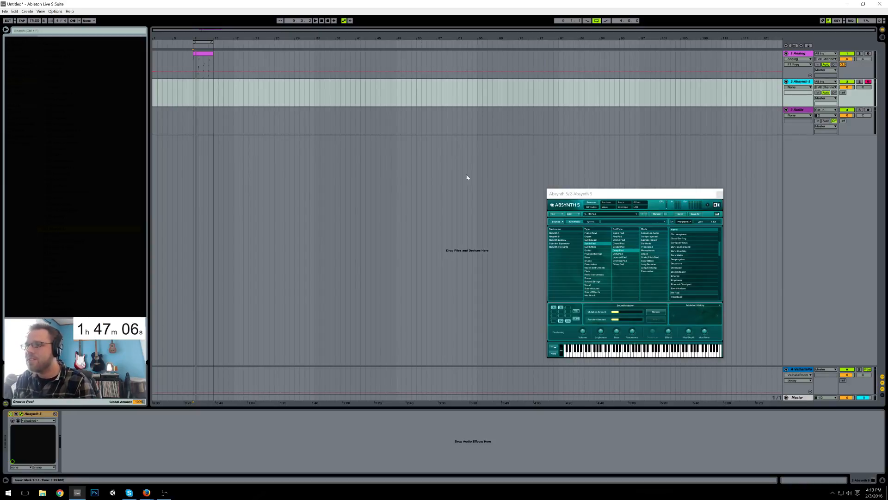
pyautogui.scroll(-3, 694, 272)
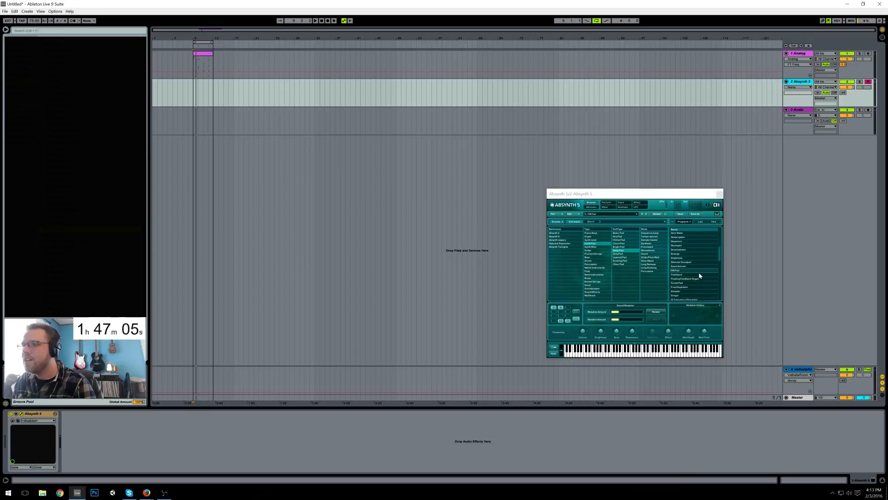
pyautogui.click(696, 273)
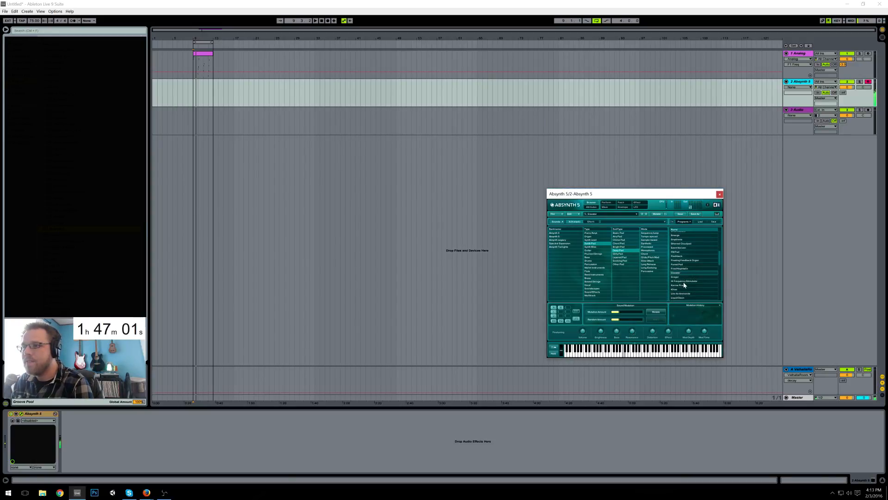
# Step: Reopen the Analog clip, play it through, and raise the fourth phrase's second note to D4
pyautogui.doubleClick(203, 54)
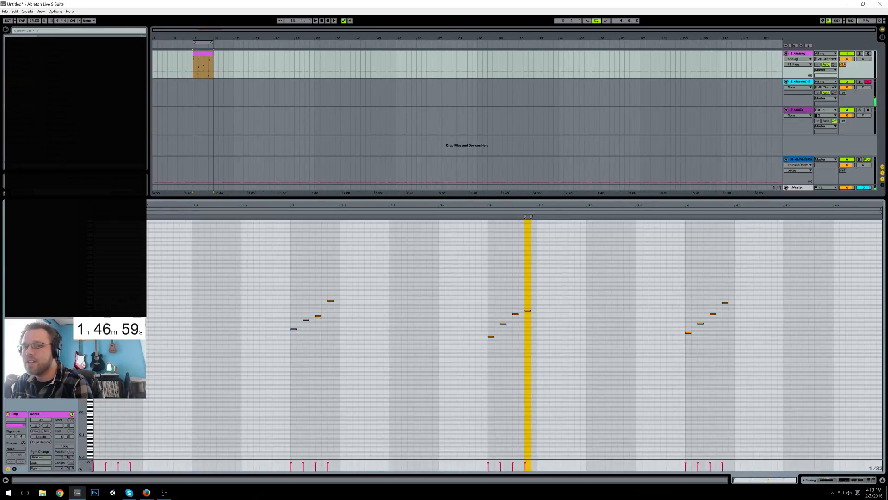
pyautogui.press('space')
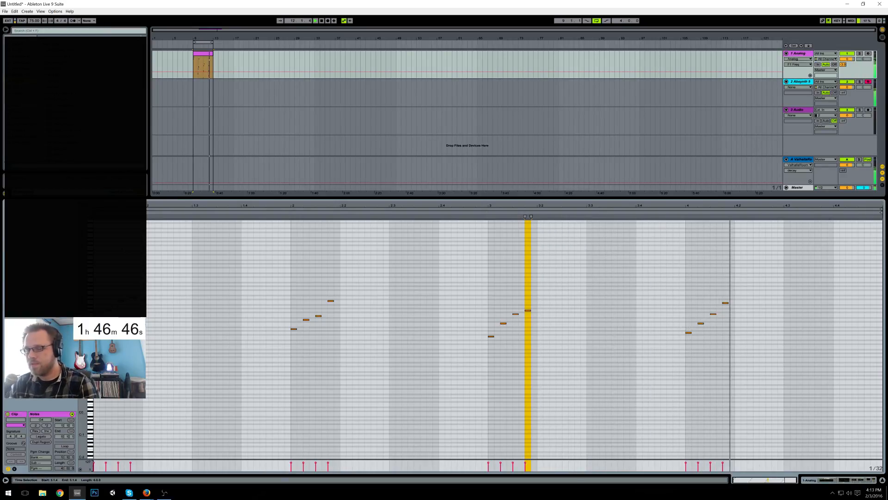
pyautogui.press('space')
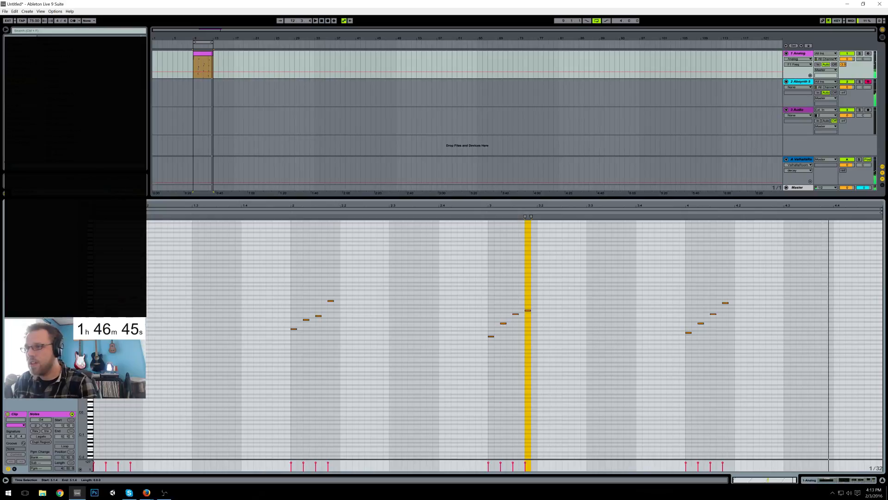
pyautogui.click(688, 332)
pyautogui.press('Up')
pyautogui.press('Up')
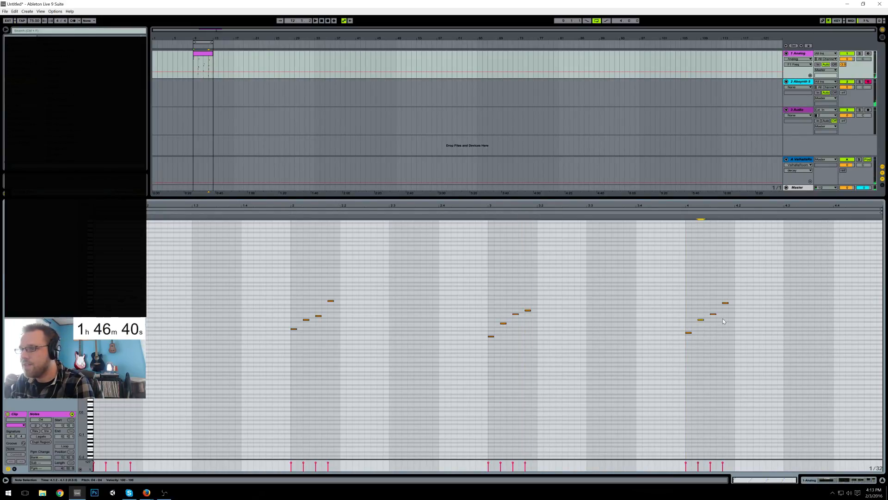
# Step: Play the melody's fourth phrase, then audition Moonlight Shadow, Mutagen and further Deep Pad presets in Absynth 5 and load one
pyautogui.click(684, 213)
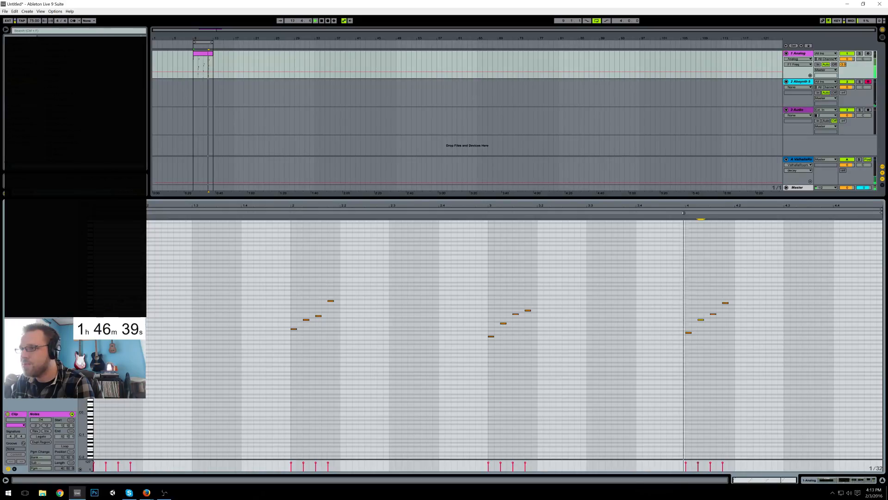
pyautogui.hotkey('shift', 'Tab')
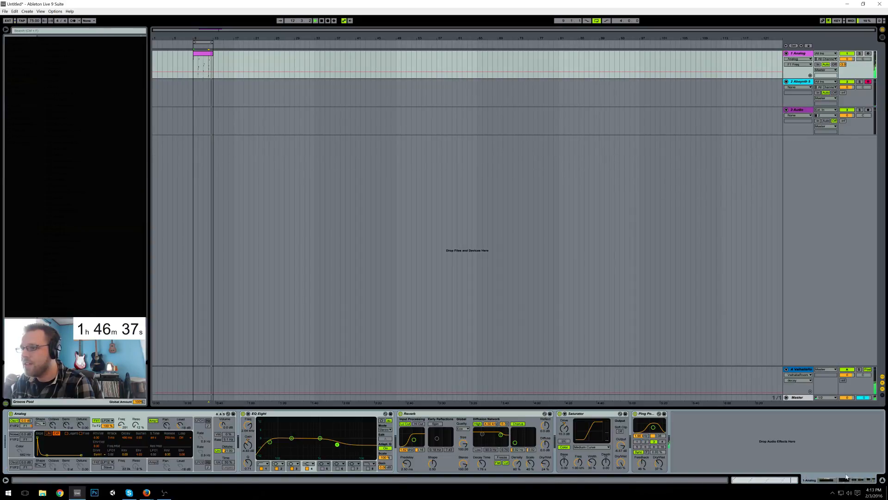
pyautogui.click(193, 98)
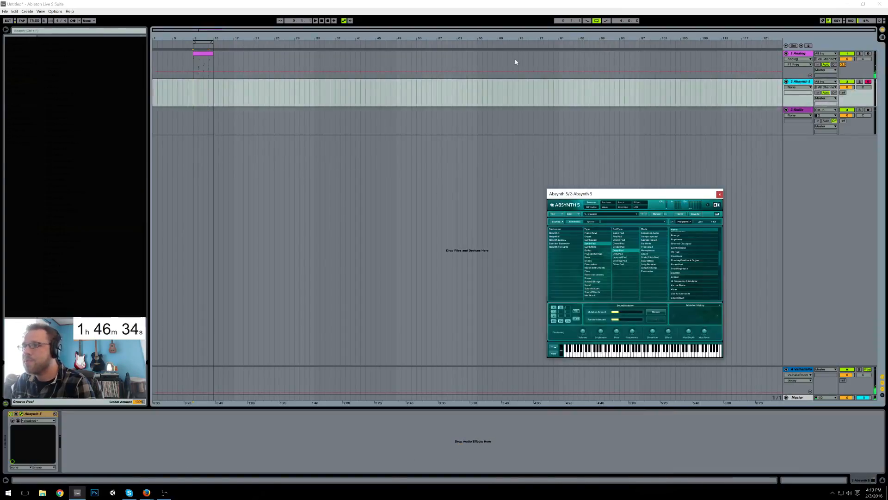
pyautogui.scroll(-4, 699, 268)
pyautogui.click(696, 274)
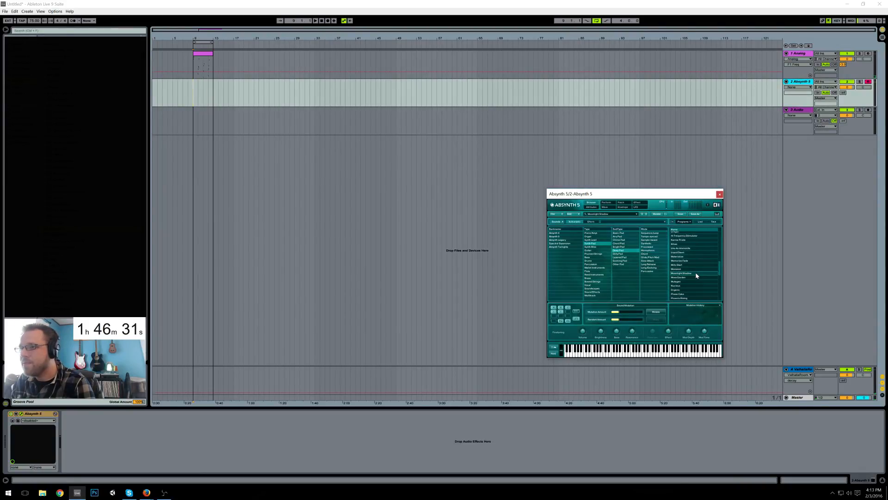
pyautogui.click(695, 281)
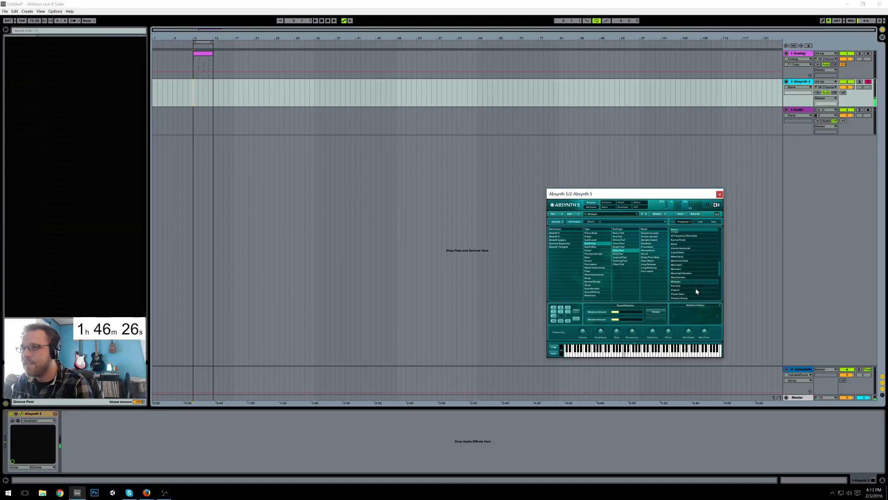
pyautogui.click(697, 287)
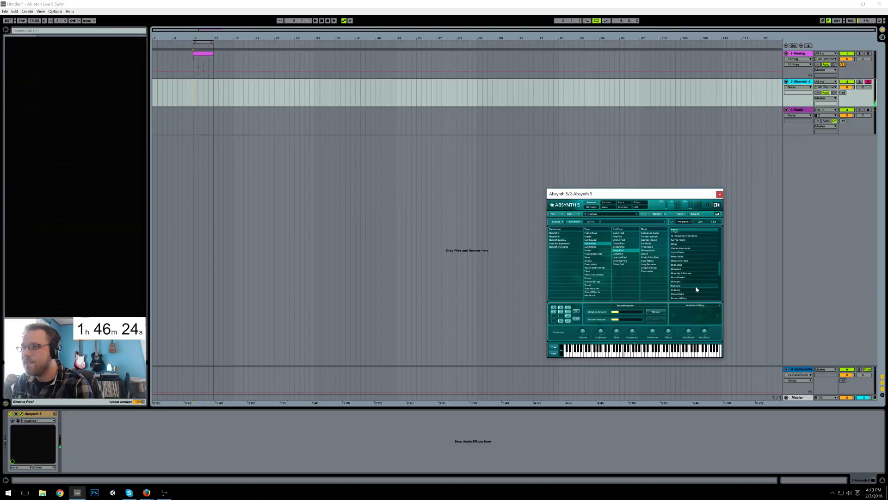
pyautogui.scroll(-3, 696, 287)
pyautogui.click(694, 281)
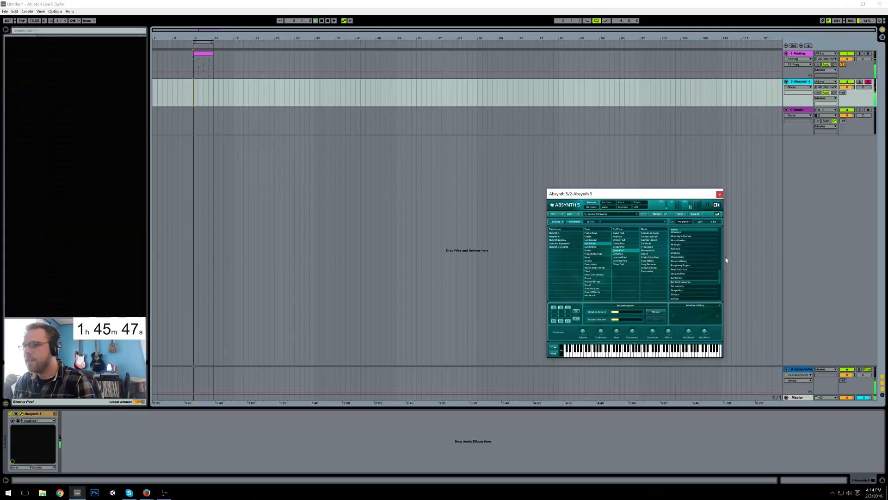
# Step: Move the Analog clip out of the loop to start at bar 21 and reselect the Absynth 5 track
pyautogui.click(205, 53)
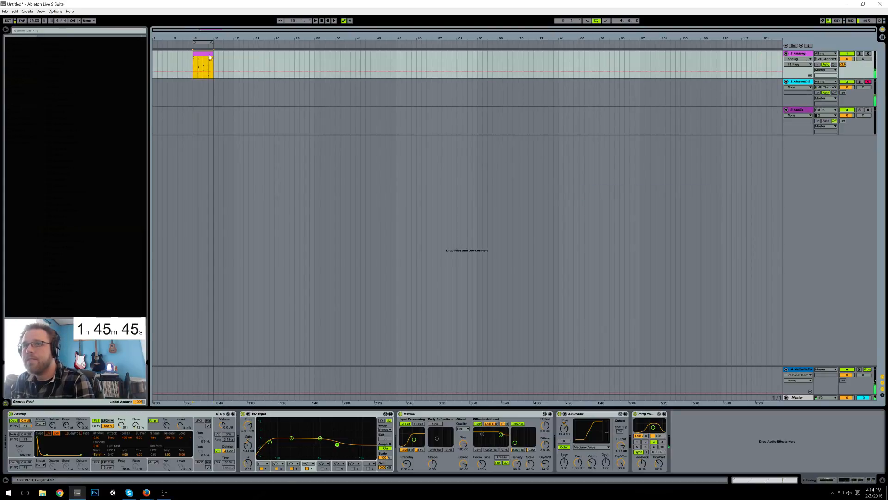
pyautogui.moveTo(243, 56); pyautogui.dragTo(259, 70)
pyautogui.click(237, 87)
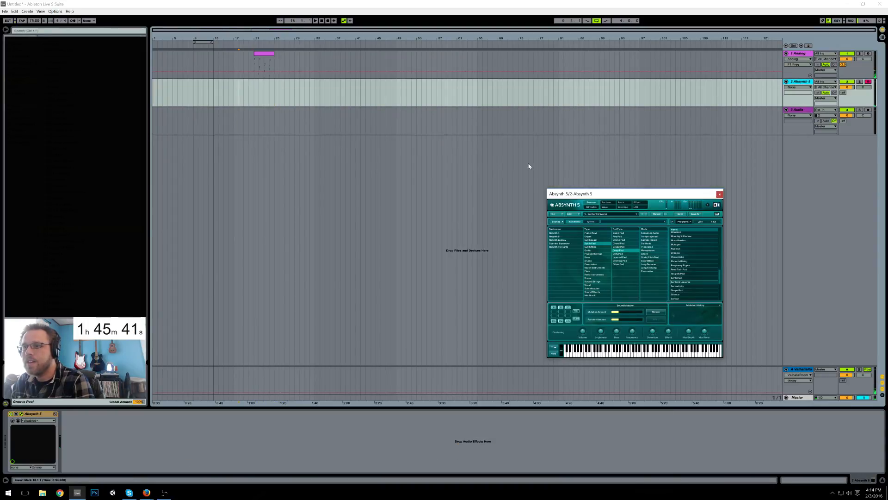
# Step: Shorten the attack of the three displayed Absynth 5 envelopes by moving their breakpoints earlier
pyautogui.click(622, 208)
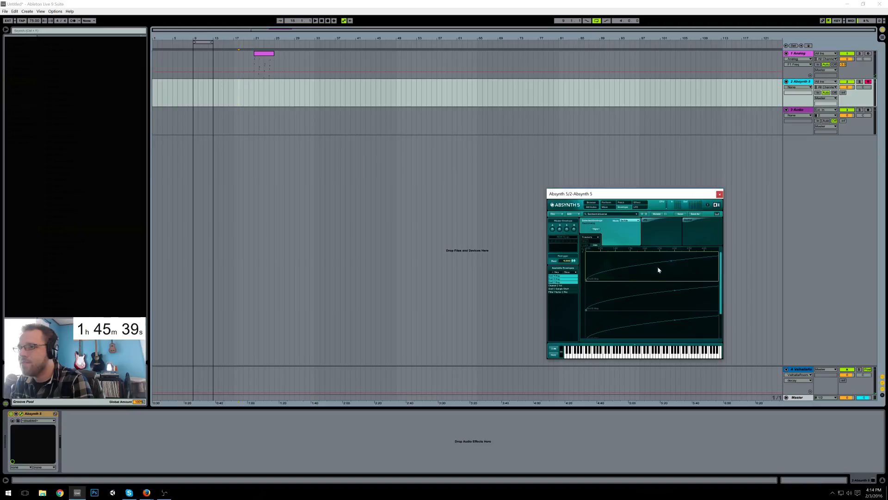
pyautogui.moveTo(688, 247); pyautogui.dragTo(645, 254)
pyautogui.moveTo(673, 283); pyautogui.dragTo(654, 314)
pyautogui.click(676, 312)
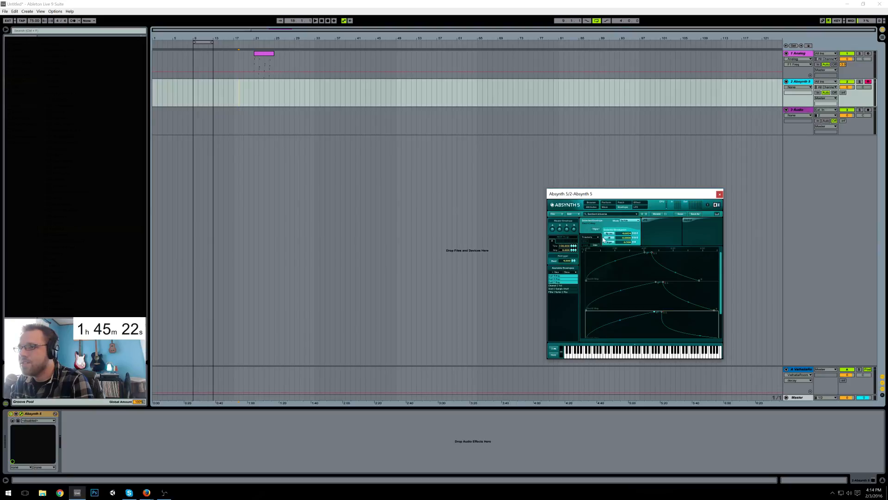
# Step: Check Absynth 5's Wave and Effect pages and raise the track's send to the ValhallaRoom return
pyautogui.click(612, 208)
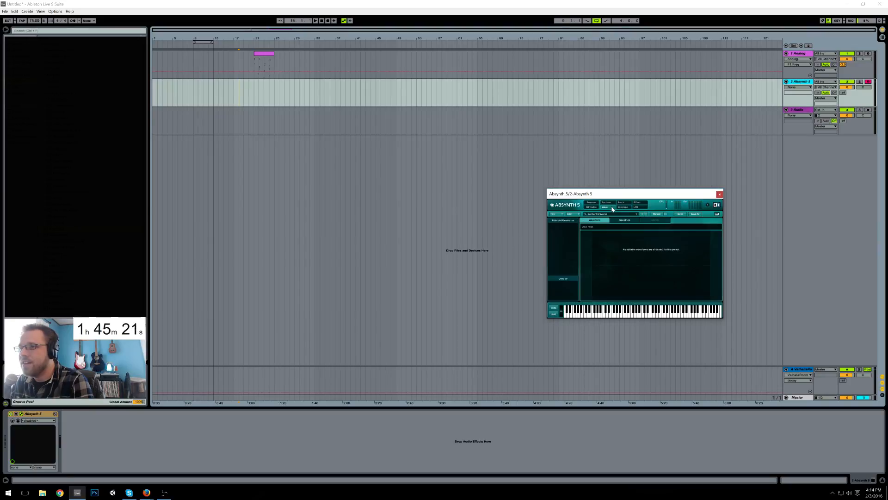
pyautogui.click(637, 203)
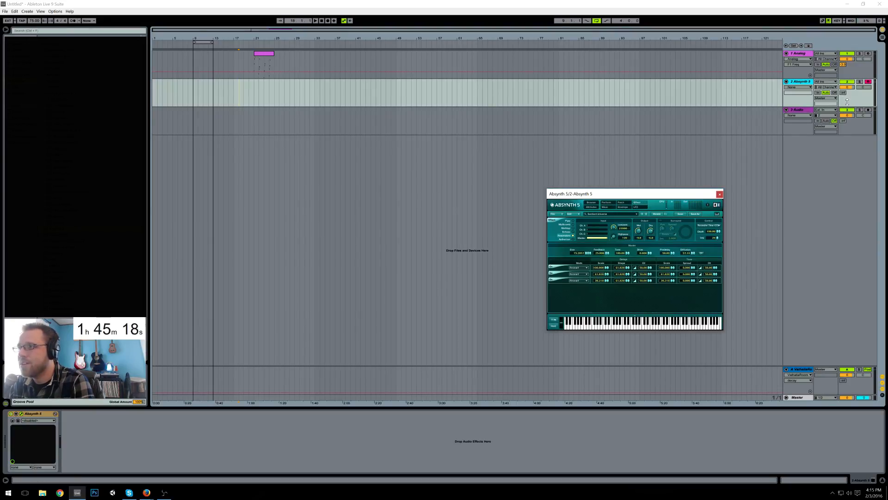
pyautogui.moveTo(843, 92); pyautogui.dragTo(843, 65)
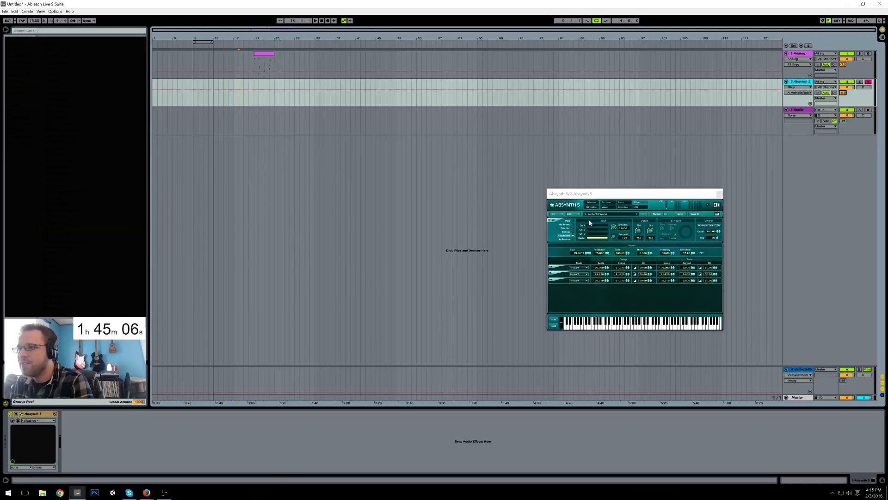
pyautogui.moveTo(844, 93); pyautogui.dragTo(844, 96)
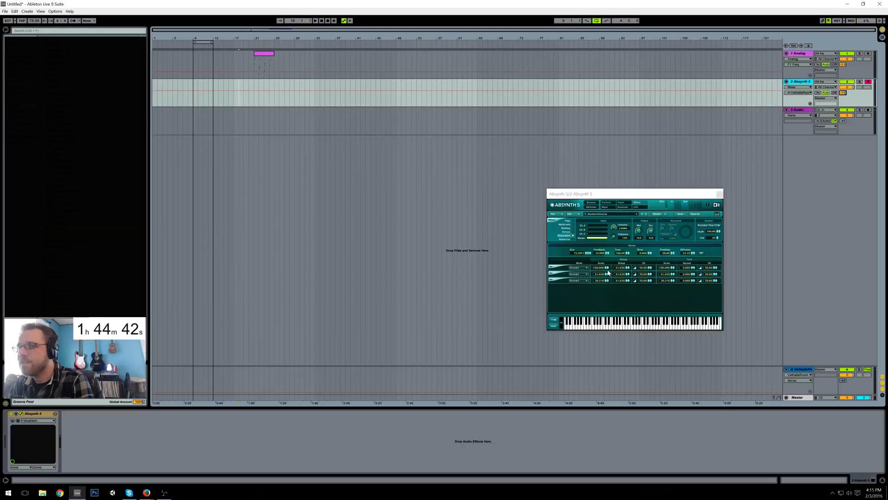
# Step: Extend the loop to eight bars starting at bar 9 and enable the metronome
pyautogui.moveTo(212, 42); pyautogui.dragTo(233, 42)
pyautogui.click(194, 97)
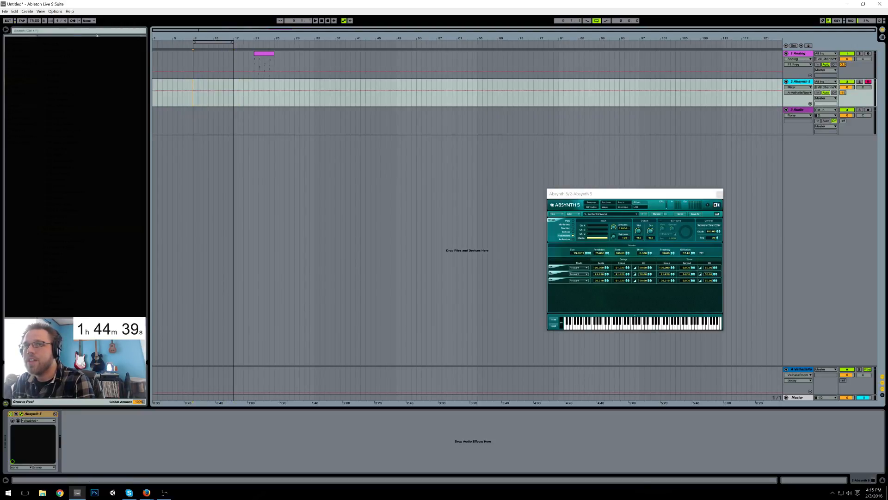
pyautogui.click(72, 20)
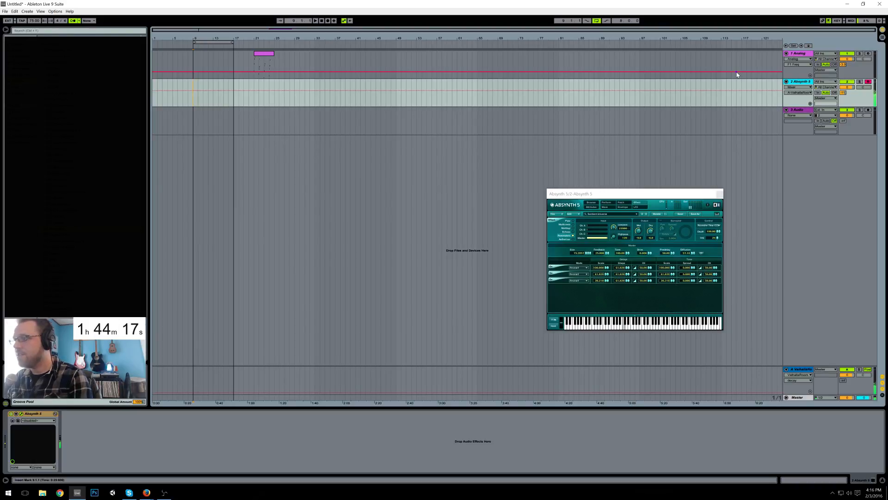
# Step: Move the Analog clip to bar 28 and shift the eight-bar loop to start at bar 13
pyautogui.moveTo(264, 54); pyautogui.dragTo(307, 56)
pyautogui.moveTo(216, 42); pyautogui.dragTo(236, 44)
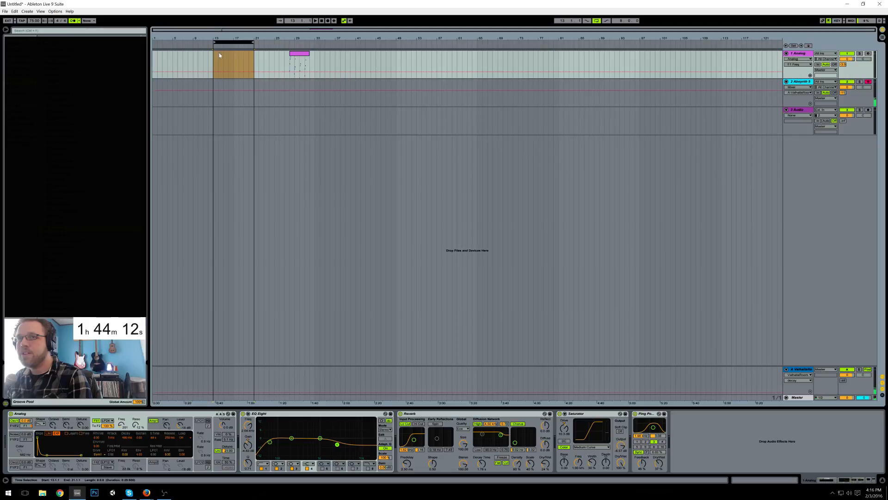
pyautogui.click(194, 101)
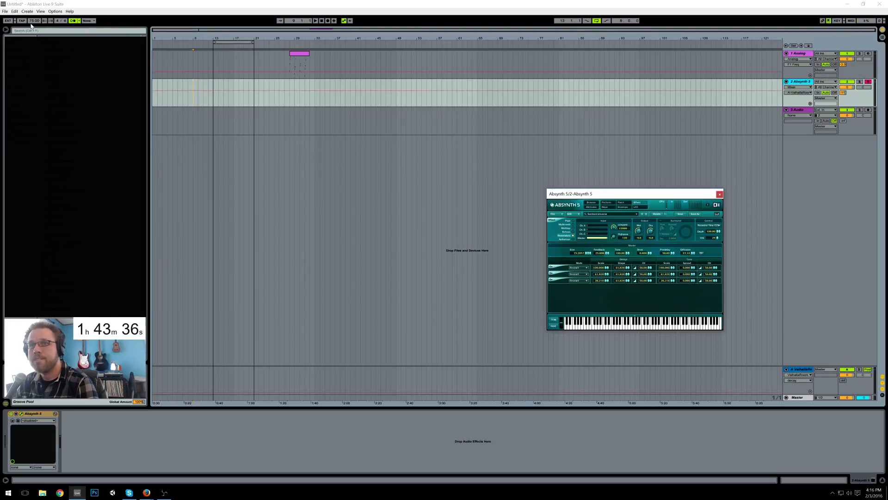
# Step: Record a short Absynth 5 lead-in from bar 11 and trim the end of its clip to bar 13
pyautogui.click(203, 104)
pyautogui.press('F9')
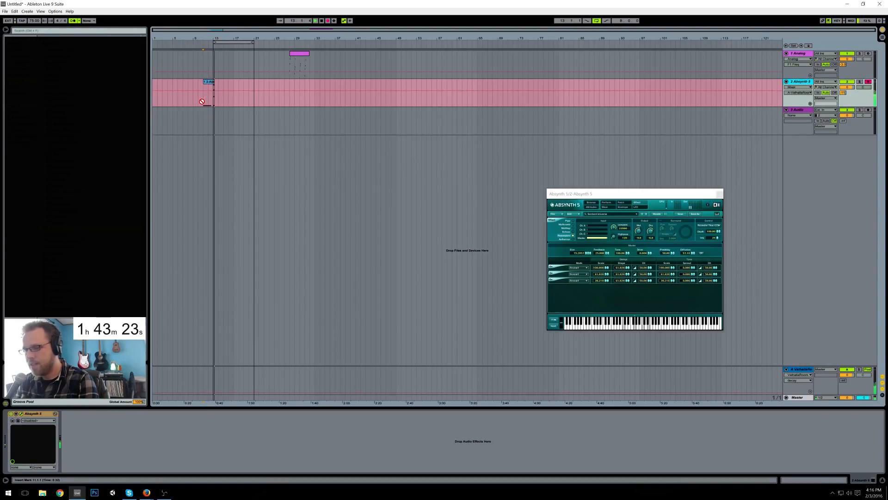
pyautogui.press('space')
pyautogui.click(214, 103)
pyautogui.moveTo(215, 81); pyautogui.dragTo(213, 82)
pyautogui.click(213, 98)
# Step: Open the lead-in clip and delete the stray chord notes around its end
pyautogui.doubleClick(210, 89)
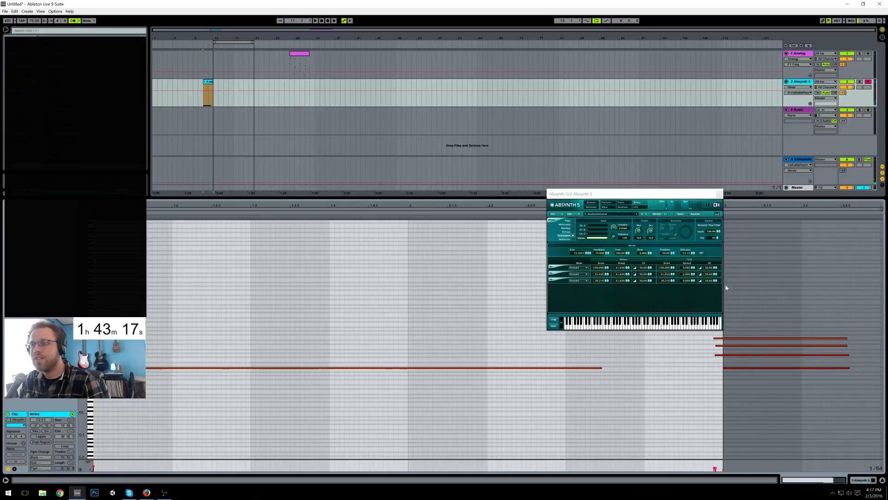
pyautogui.moveTo(739, 318); pyautogui.dragTo(746, 393)
pyautogui.press('Delete')
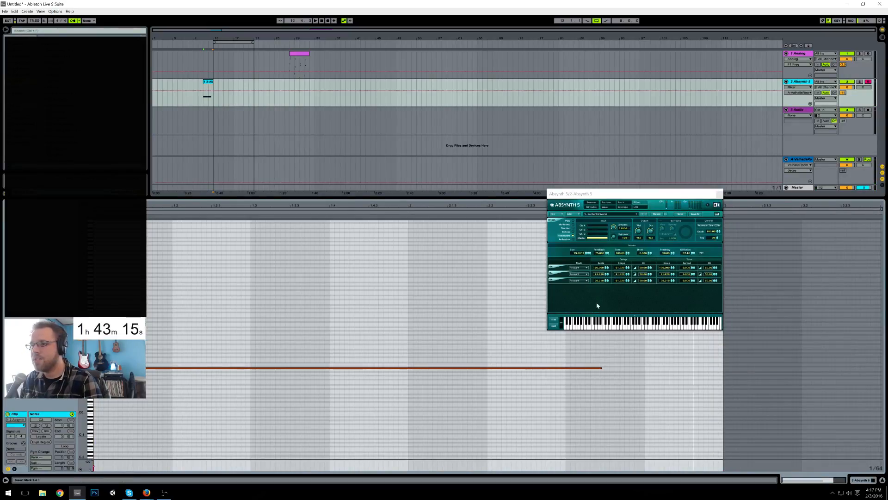
# Step: Record an eight-bar Absynth 5 chord progression from bar 13 to fill the loop
pyautogui.click(211, 107)
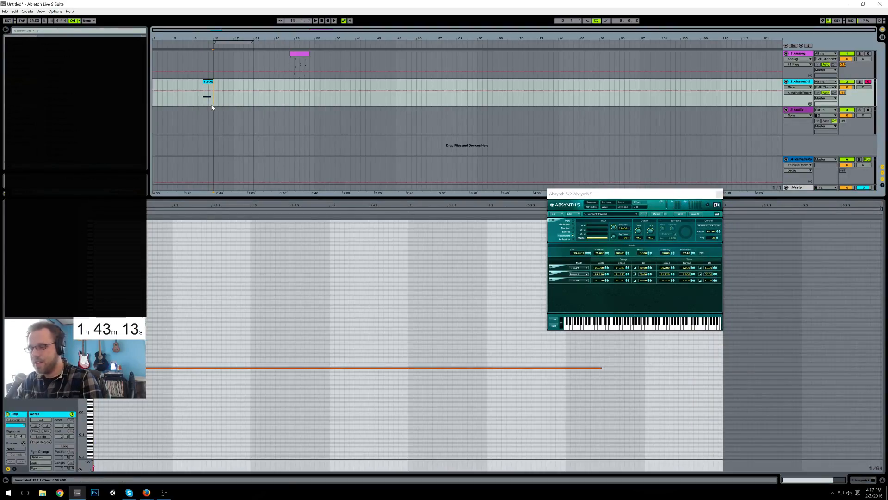
pyautogui.press('F9')
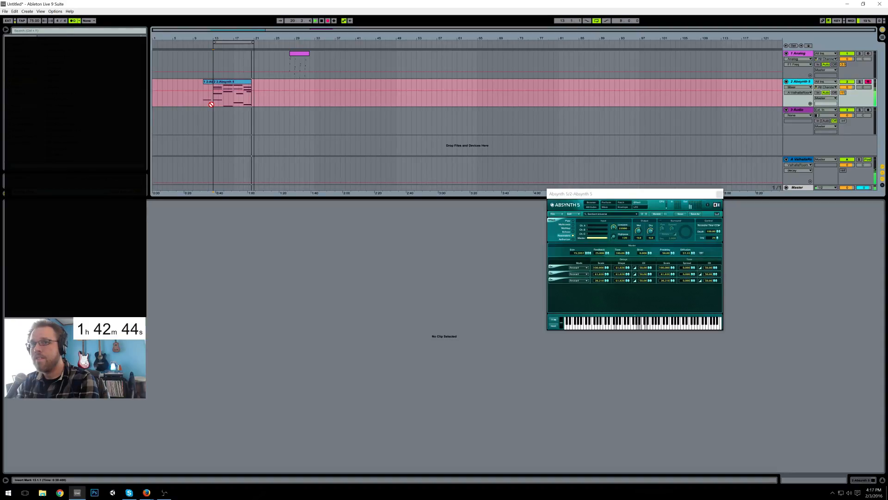
pyautogui.press('space')
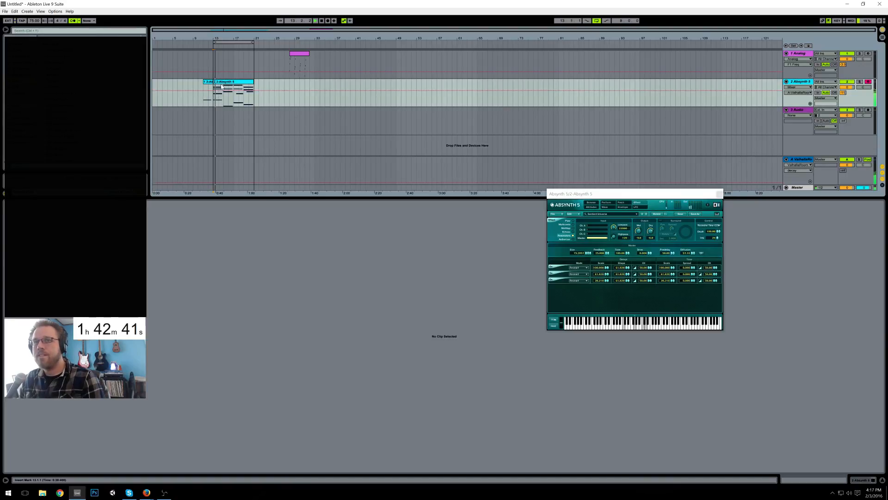
# Step: Quantize all notes in the recorded eight-bar Absynth 5 clip and raise the velocity of the third chord's G2 note
pyautogui.click(221, 87)
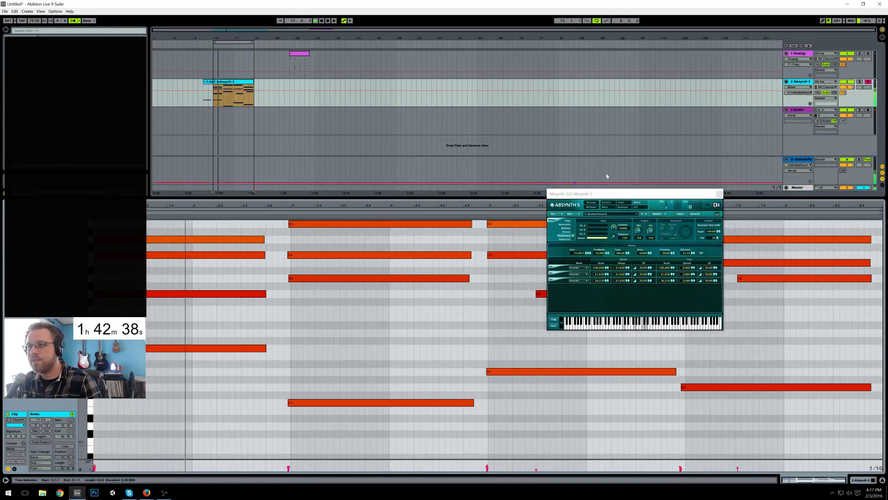
pyautogui.moveTo(607, 194); pyautogui.dragTo(592, 85)
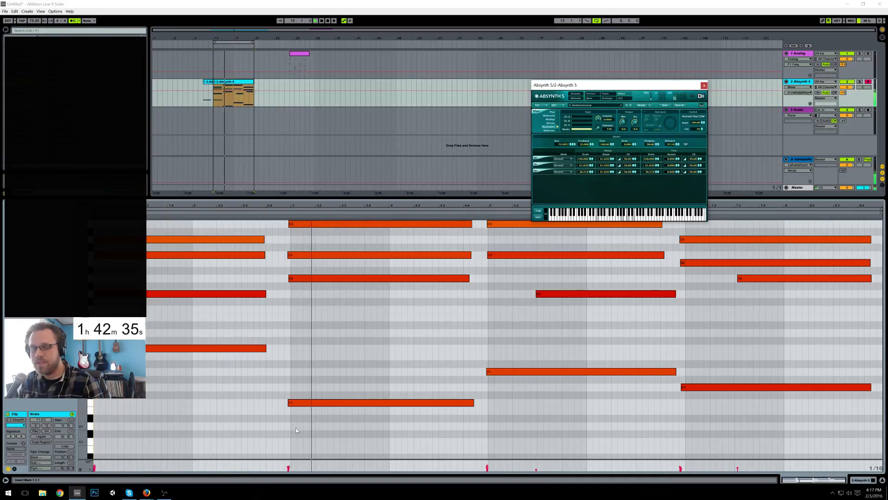
pyautogui.hotkey('ctrl', 'a')
pyautogui.hotkey('ctrl', 'u')
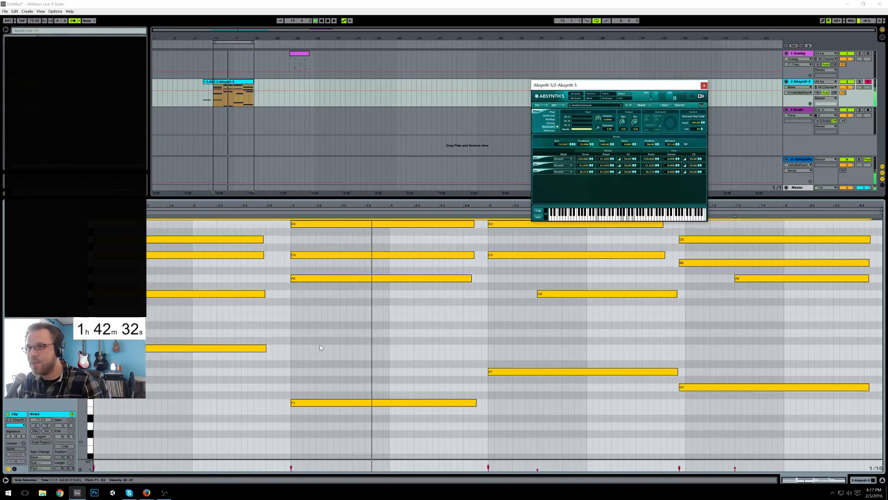
pyautogui.click(352, 342)
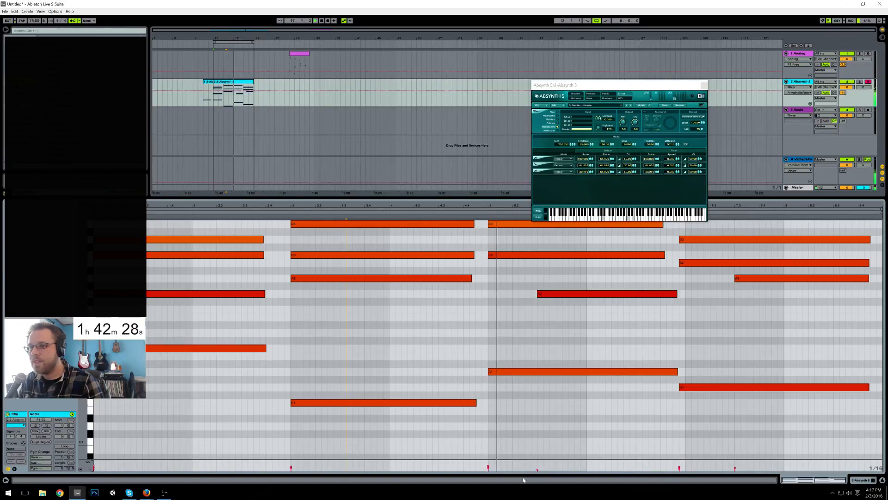
pyautogui.moveTo(538, 470); pyautogui.dragTo(537, 465)
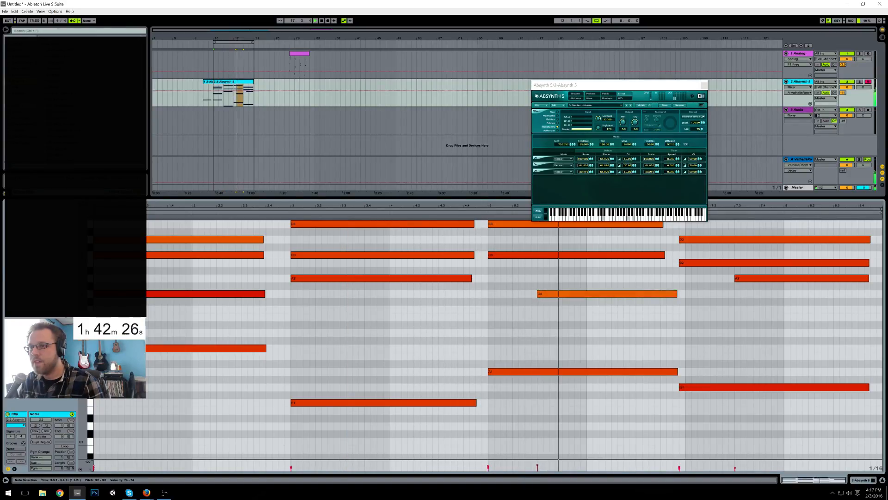
# Step: Try raising the third chord's C3 note to D3 and return it to C3
pyautogui.click(527, 256)
pyautogui.press('Up')
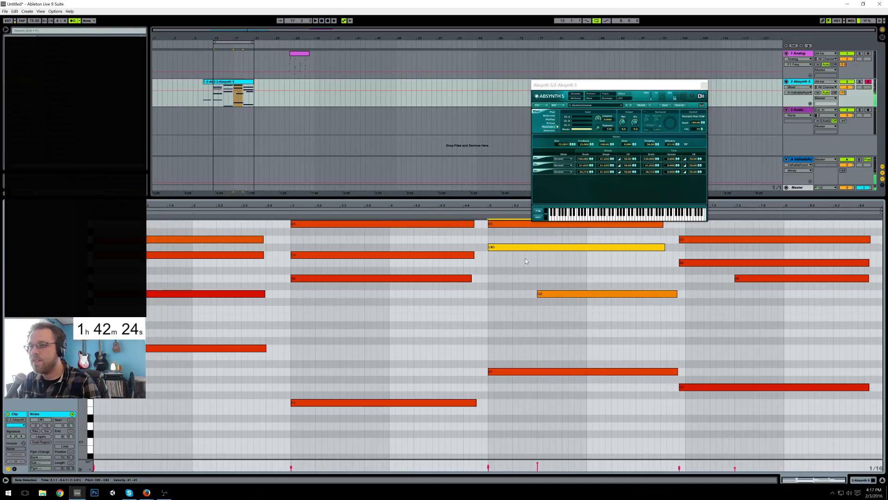
pyautogui.press('Up')
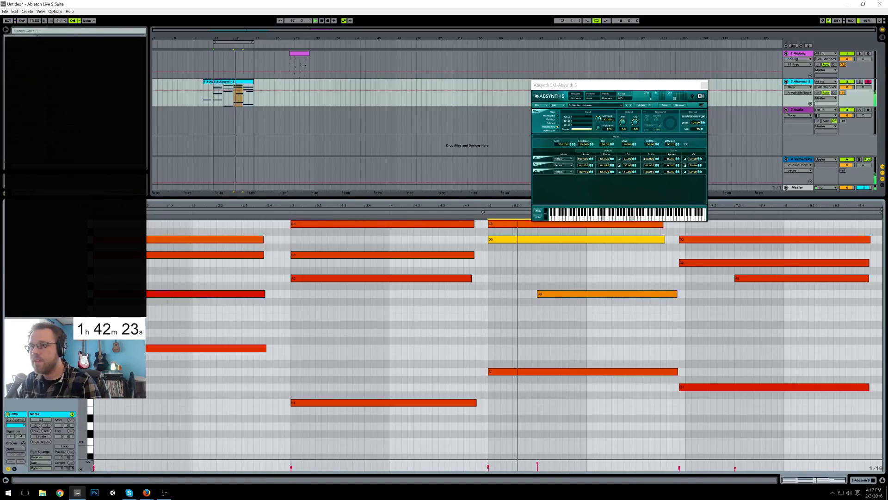
pyautogui.scroll(2, 512, 285)
pyautogui.scroll(1, 512, 283)
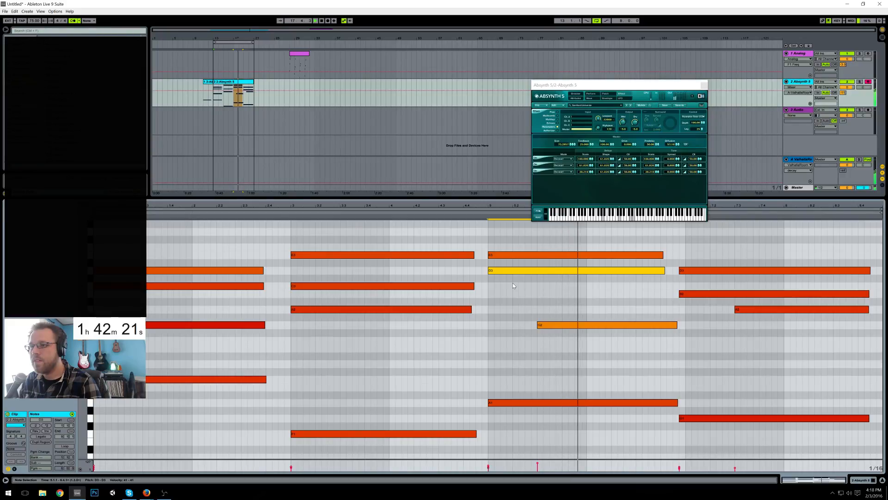
pyautogui.press('Down')
pyautogui.press('Down')
# Step: Raise the last chord's D3 note to E3 and shift its E3, B2 and G1 notes to start at clip bar 7
pyautogui.click(707, 271)
pyautogui.press('Up')
pyautogui.press('Up')
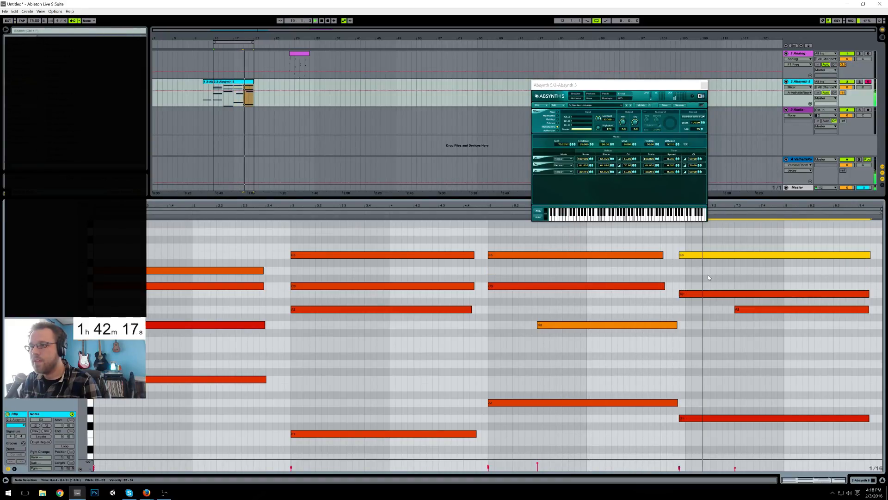
pyautogui.moveTo(697, 240); pyautogui.dragTo(717, 439)
pyautogui.press('Right')
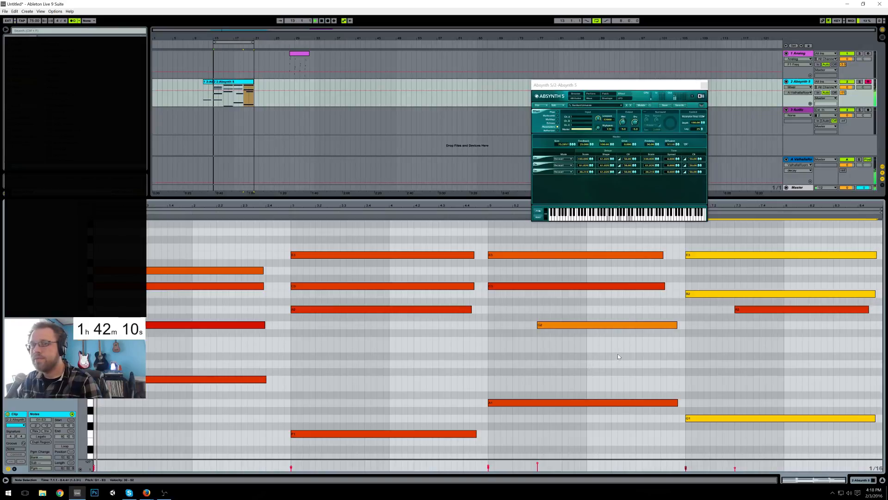
# Step: Move the Analog clip to bar 13 and split it into one-bar pieces starting at bars 13, 15, 17 and 19
pyautogui.click(296, 62)
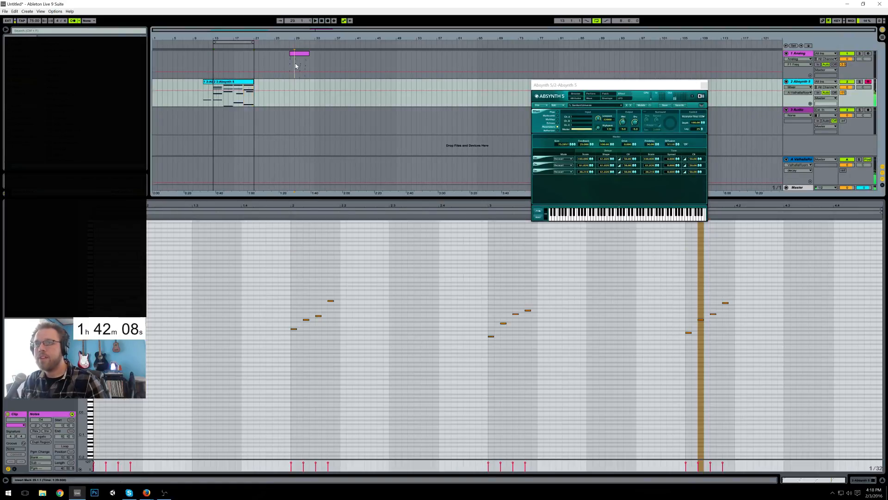
pyautogui.moveTo(226, 59); pyautogui.dragTo(219, 57)
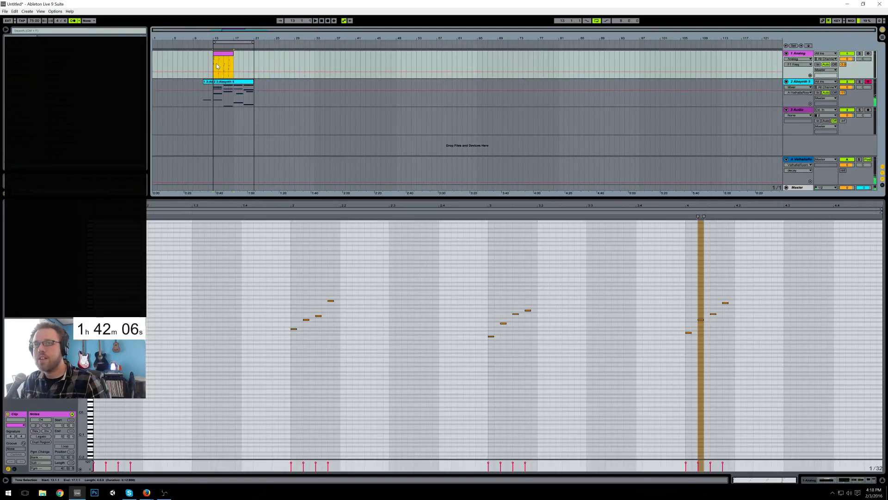
pyautogui.click(231, 65)
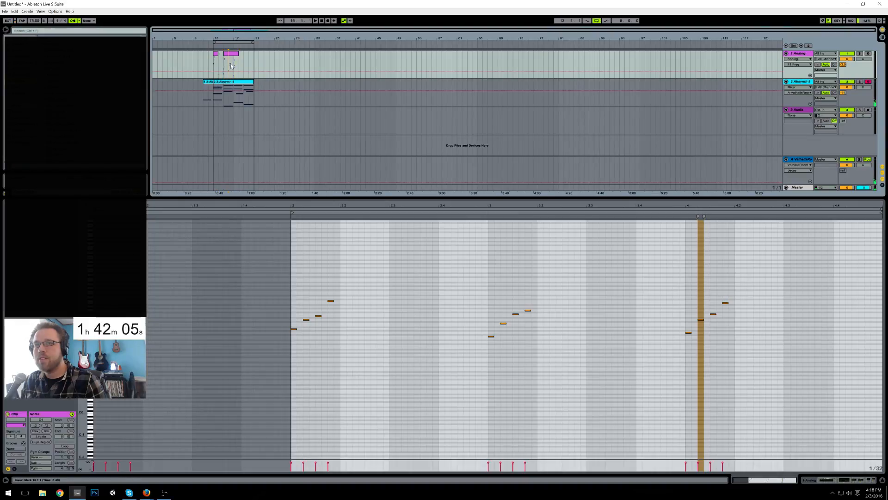
pyautogui.click(241, 67)
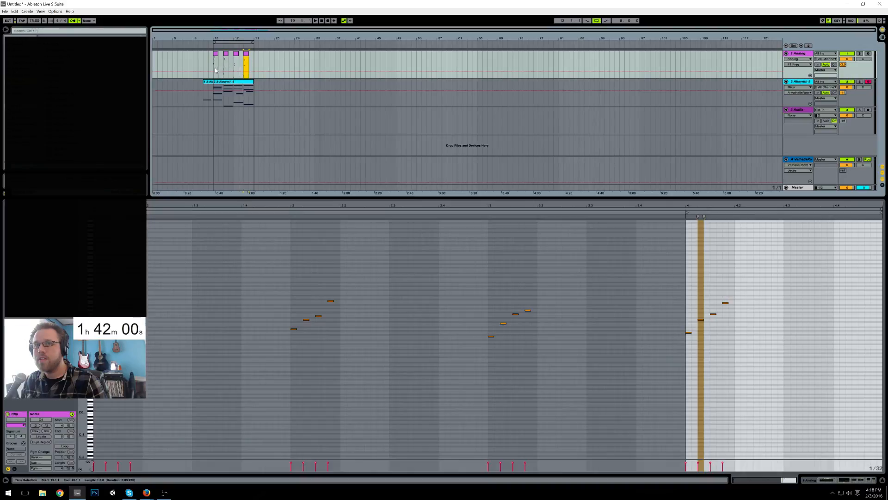
# Step: Duplicate the long note in the short Absynth 5 clip before bar 13 an octave lower and play the arrangement
pyautogui.click(205, 90)
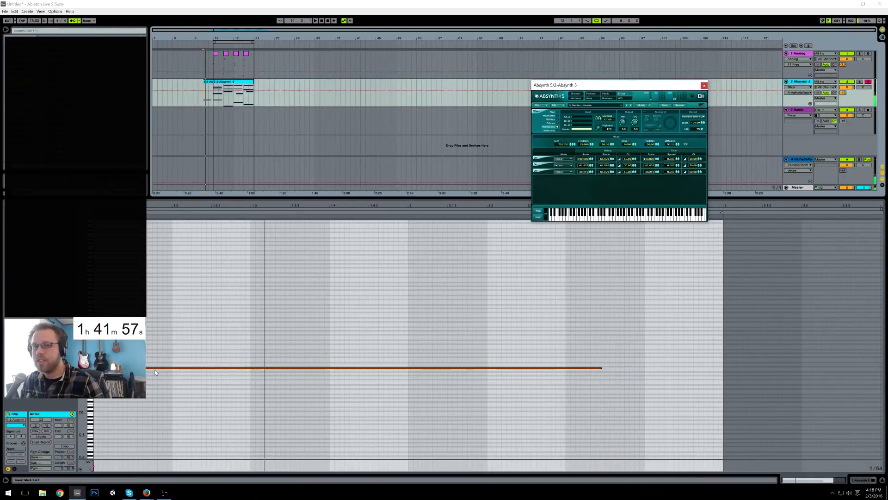
pyautogui.moveTo(153, 355); pyautogui.dragTo(164, 376)
pyautogui.hotkey('ctrl', 'c')
pyautogui.hotkey('ctrl', 'v')
pyautogui.hotkey('shift', 'Down')
pyautogui.press('space')
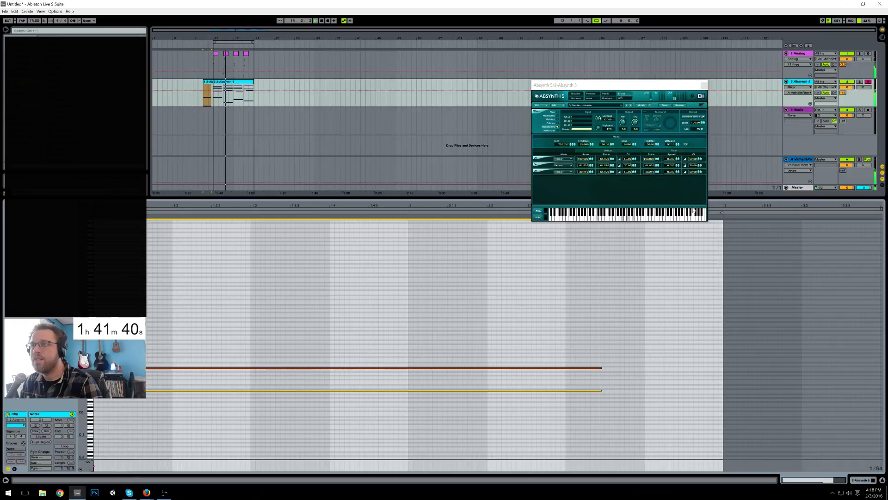
# Step: Show the Absynth 5 device and look through the instrument's LFO and Perform pages
pyautogui.click(865, 482)
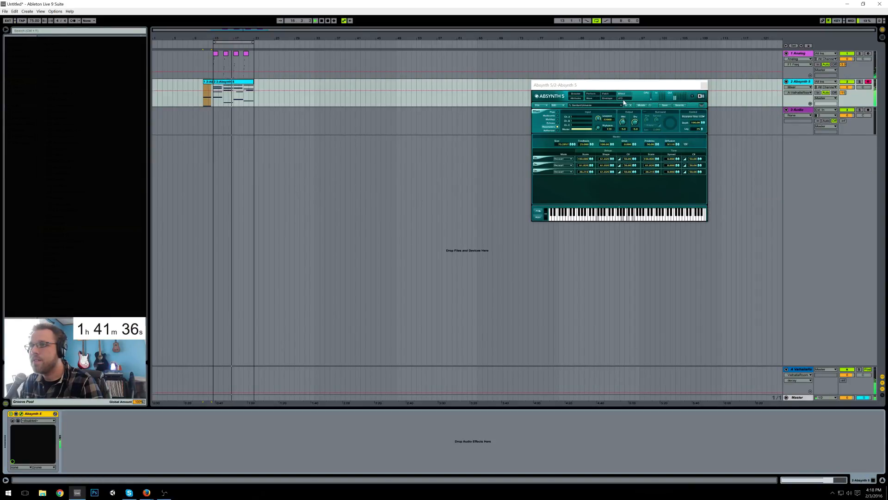
pyautogui.click(623, 99)
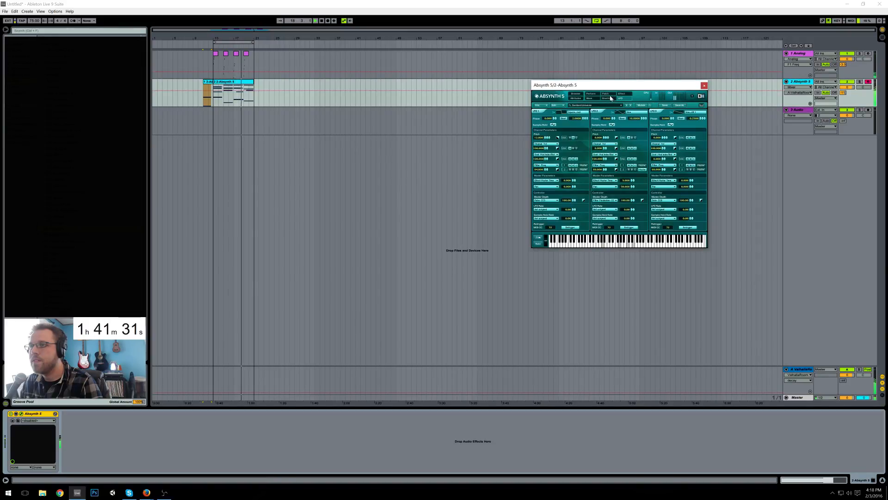
pyautogui.click(591, 95)
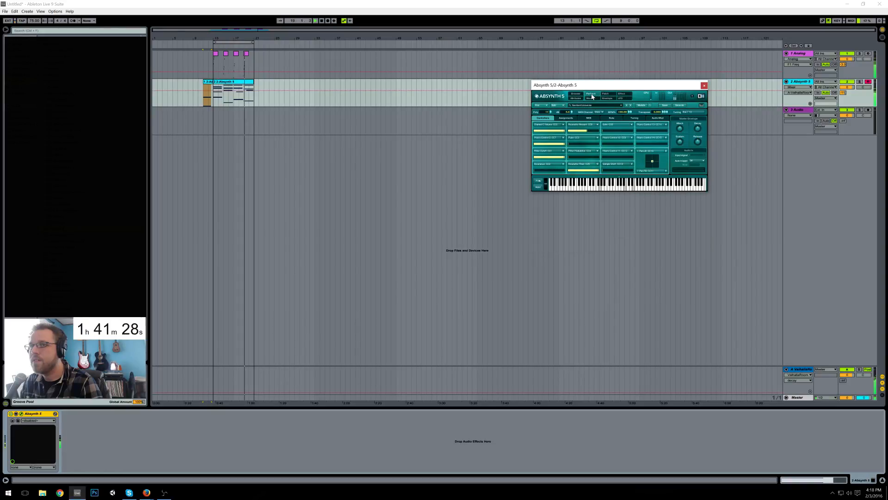
# Step: Lower the last chord's E3 note to D3 in the eight-bar Absynth 5 clip
pyautogui.doubleClick(236, 82)
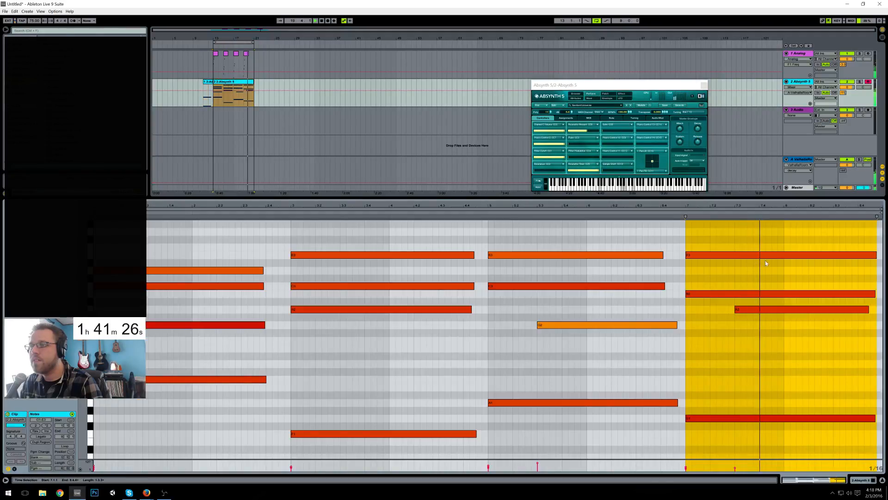
pyautogui.click(749, 244)
pyautogui.click(726, 255)
pyautogui.press('Down')
pyautogui.press('Down')
pyautogui.press('Down')
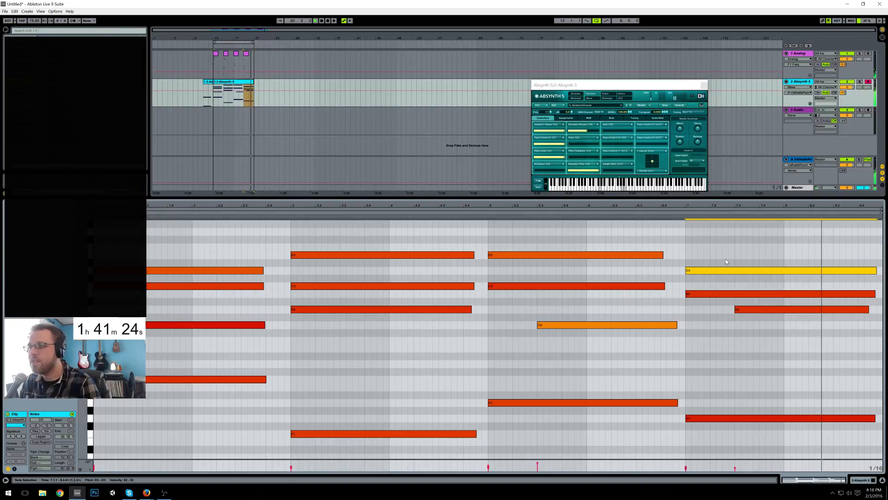
# Step: Lower the last chord's B2 note to G2
pyautogui.click(710, 286)
pyautogui.click(710, 293)
pyautogui.press('Down')
pyautogui.press('Down')
pyautogui.press('Down')
pyautogui.press('Down')
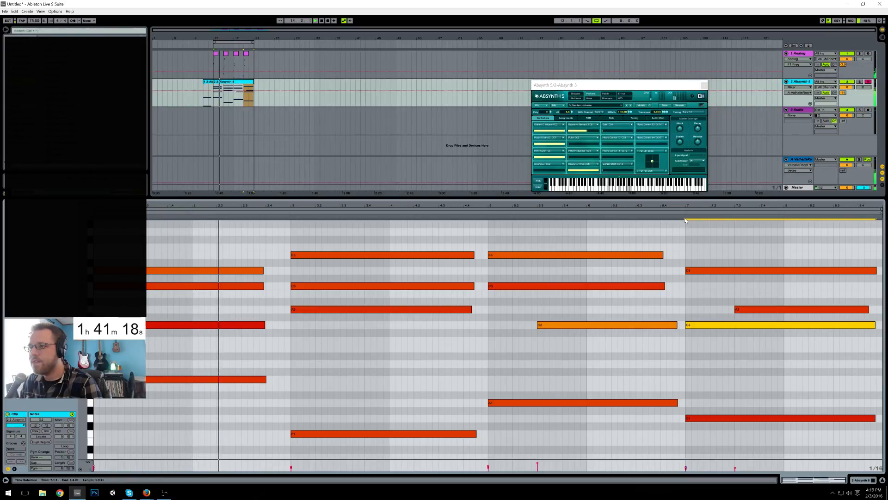
# Step: Try the last chord's G2 note at E2 and at B2, and return it to G2
pyautogui.press('Down')
pyautogui.press('Down')
pyautogui.press('Down')
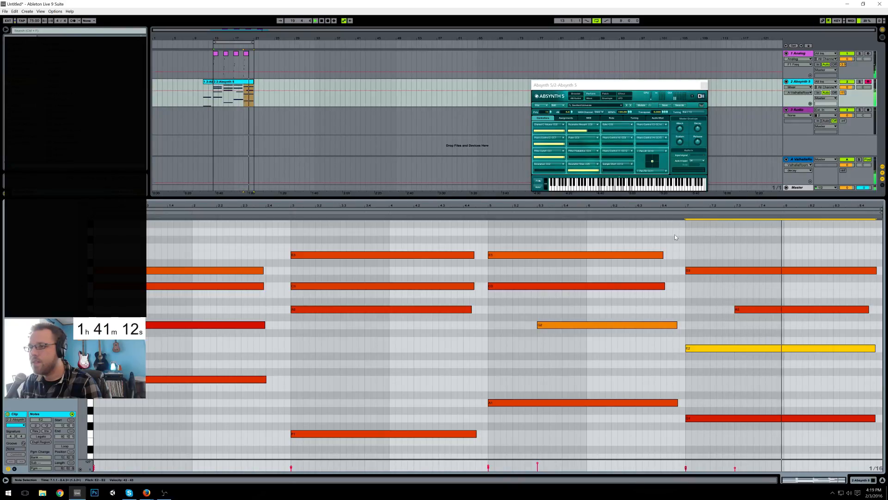
pyautogui.press('Up')
pyautogui.press('Up')
pyautogui.press('Up')
pyautogui.press('Up')
pyautogui.press('Up')
pyautogui.press('Up')
pyautogui.press('Up')
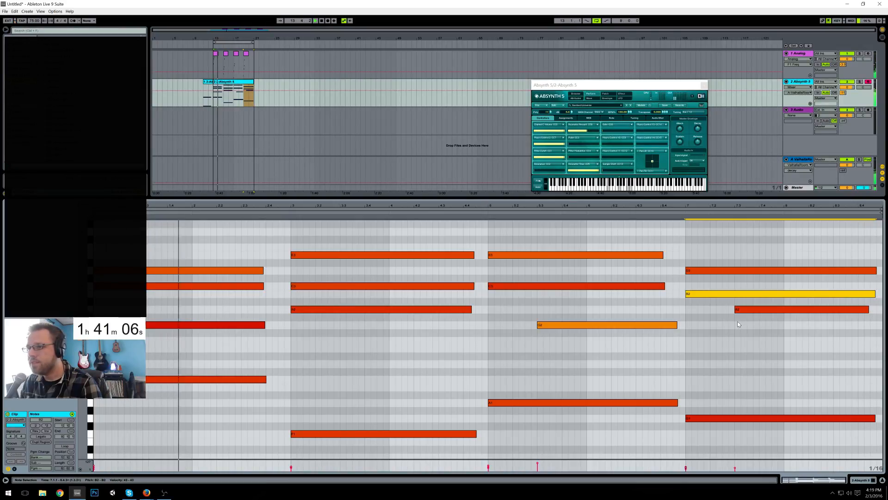
pyautogui.press('Down')
pyautogui.press('Down')
pyautogui.press('Down')
pyautogui.press('Down')
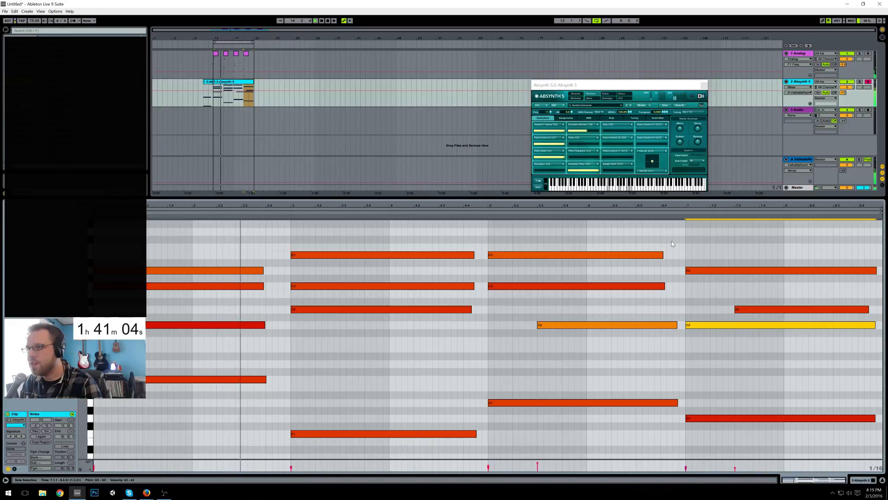
# Step: Add an F3 note to the last chord, raise its A2 note's velocity and lower its G2 note's velocity to 28
pyautogui.moveTo(689, 246)
pyautogui.mouseDown()
pyautogui.moveTo(845, 247)
pyautogui.moveTo(874, 293)
pyautogui.mouseUp()
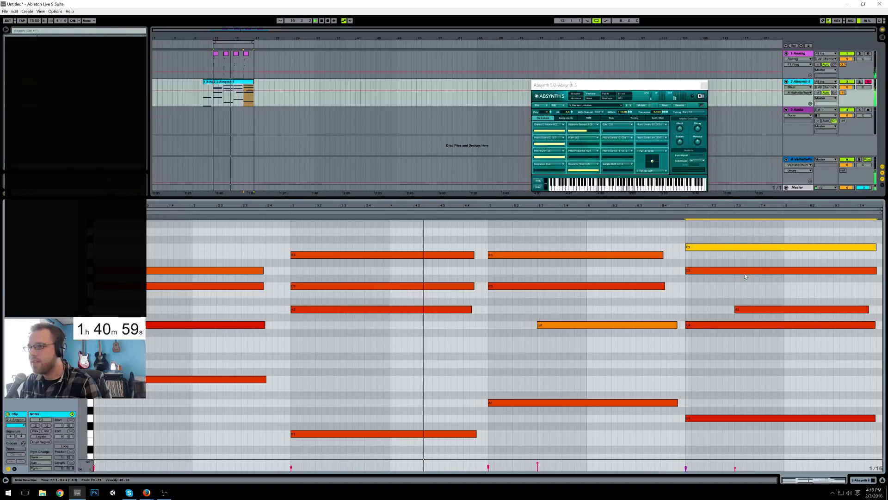
pyautogui.click(563, 325)
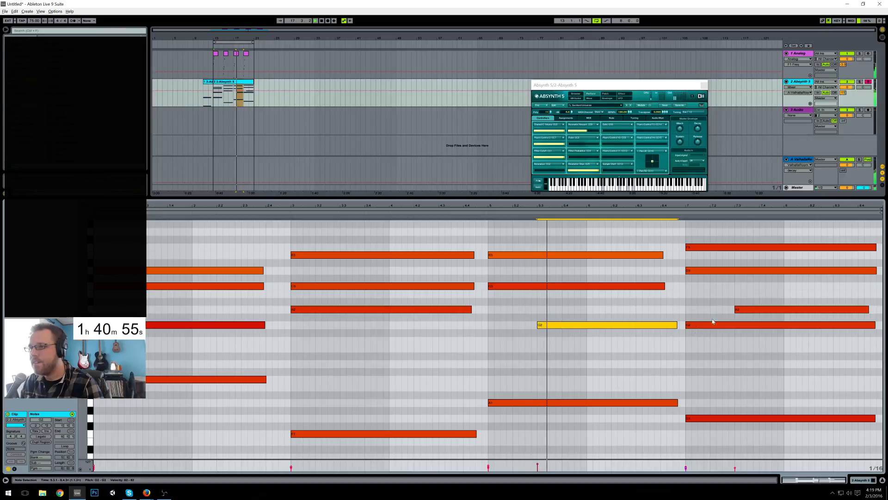
pyautogui.click(843, 309)
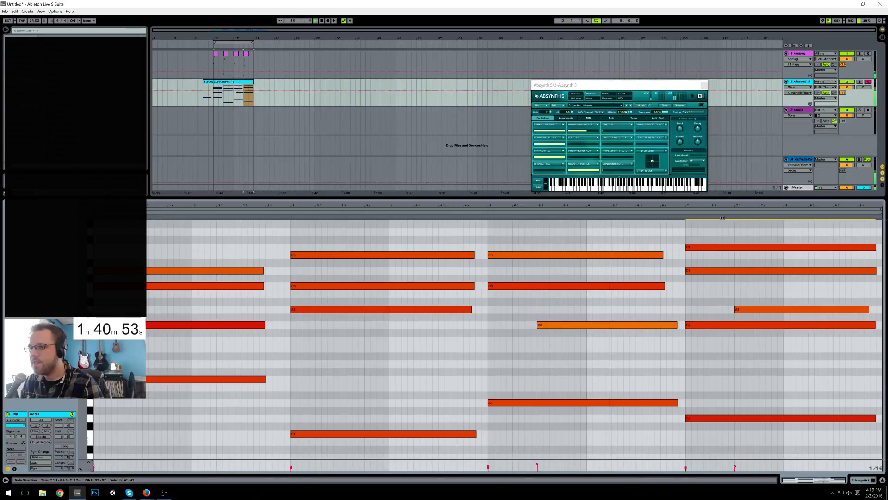
pyautogui.click(722, 324)
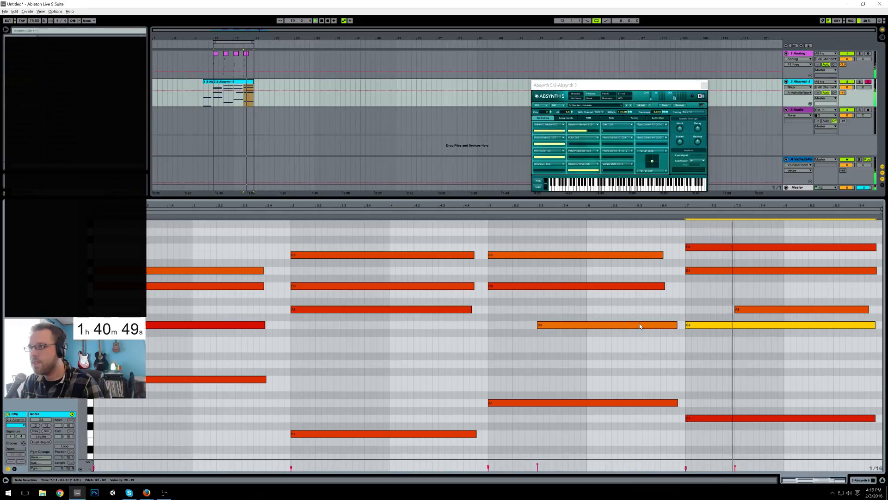
# Step: Delete the last chord's F3 note and deactivate its D3 note
pyautogui.doubleClick(692, 248)
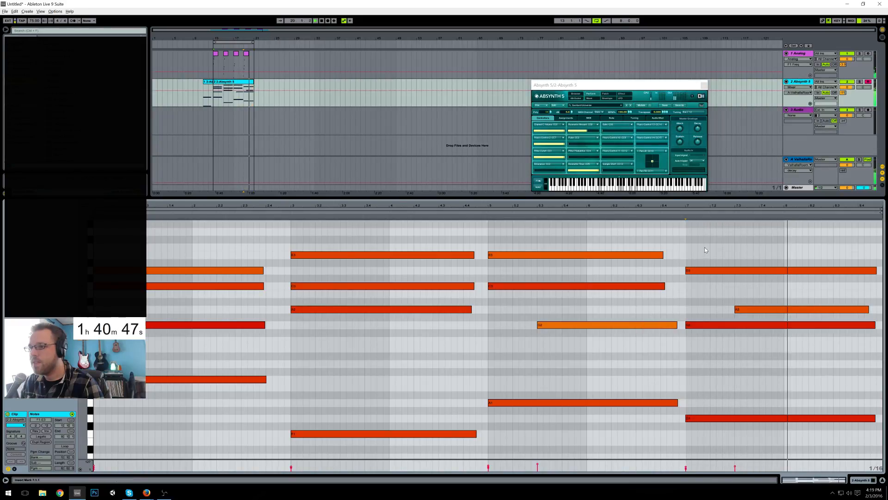
pyautogui.click(684, 212)
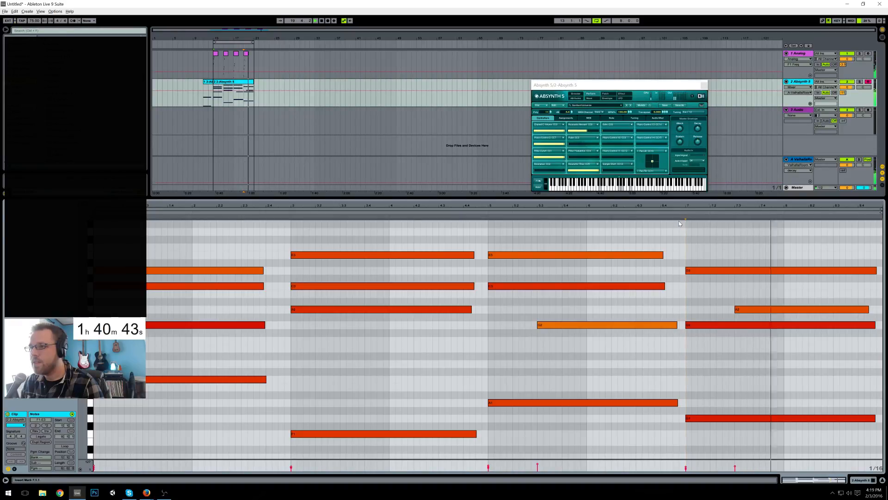
pyautogui.click(692, 270)
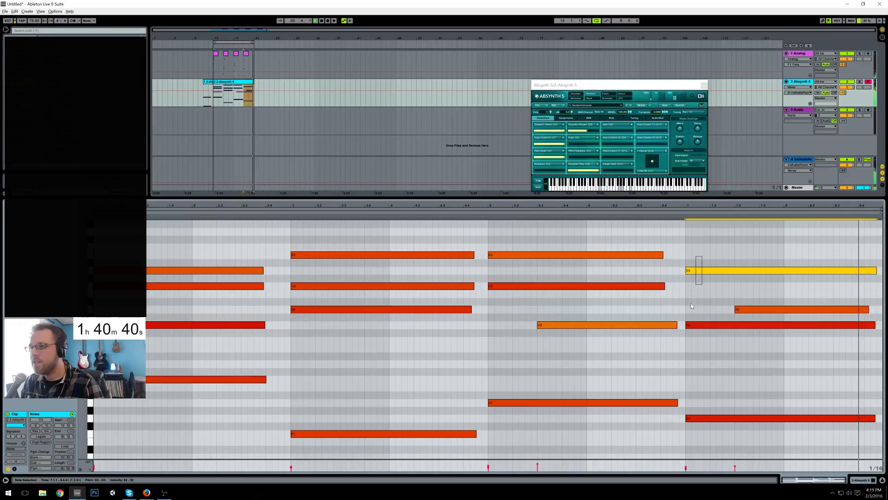
pyautogui.click(708, 237)
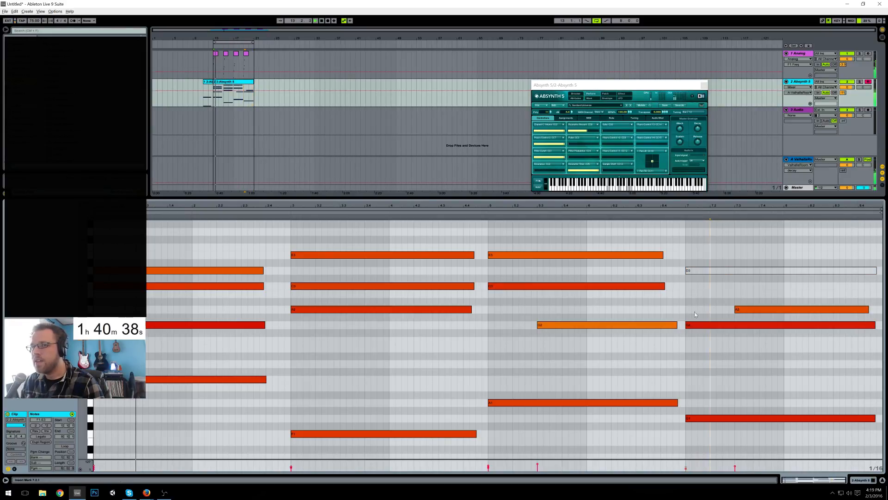
# Step: Add an Auto Pan to the Absynth 5 track and group it into an Audio Effect Rack
pyautogui.click(861, 480)
pyautogui.moveTo(652, 86); pyautogui.dragTo(820, 142)
pyautogui.click(800, 82)
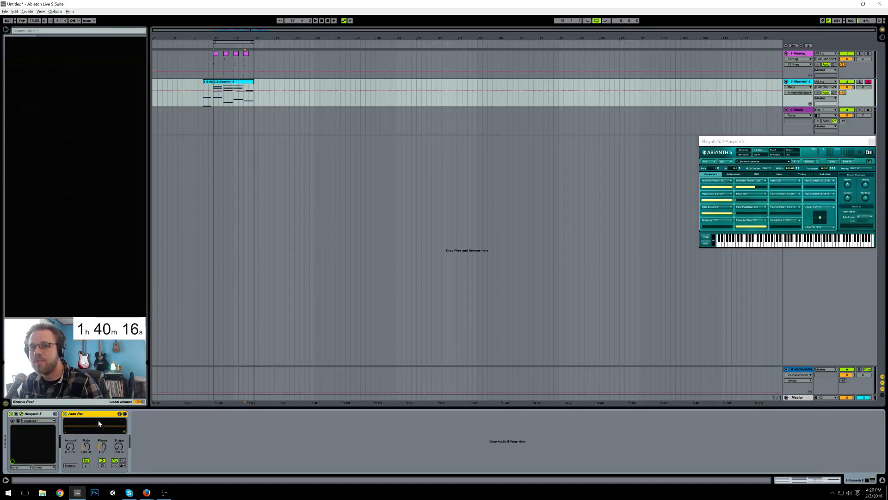
pyautogui.click(96, 418)
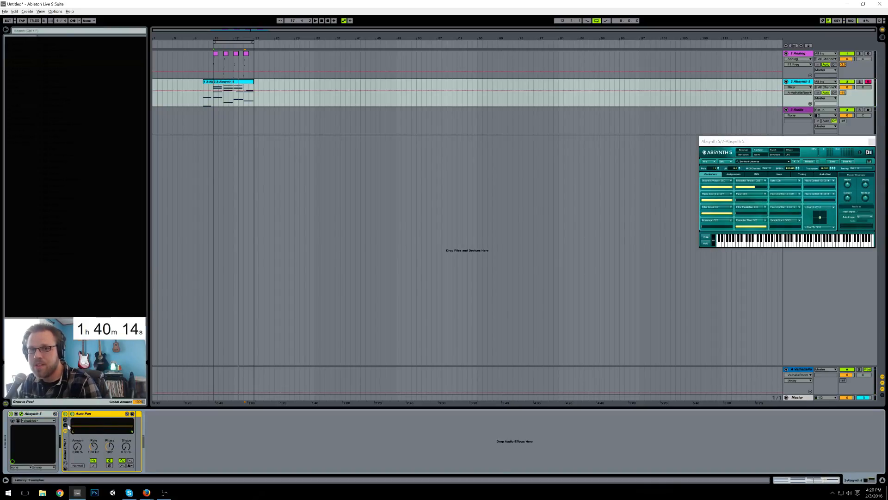
pyautogui.hotkey('ctrl', 'g')
# Step: Raise the Auto Pan's amount, slow its rate, and insert a high-pass Auto Filter before it in the rack chain
pyautogui.moveTo(161, 447)
pyautogui.mouseDown()
pyautogui.moveTo(161, 427)
pyautogui.moveTo(177, 453)
pyautogui.moveTo(161, 444)
pyautogui.moveTo(178, 452)
pyautogui.mouseUp()
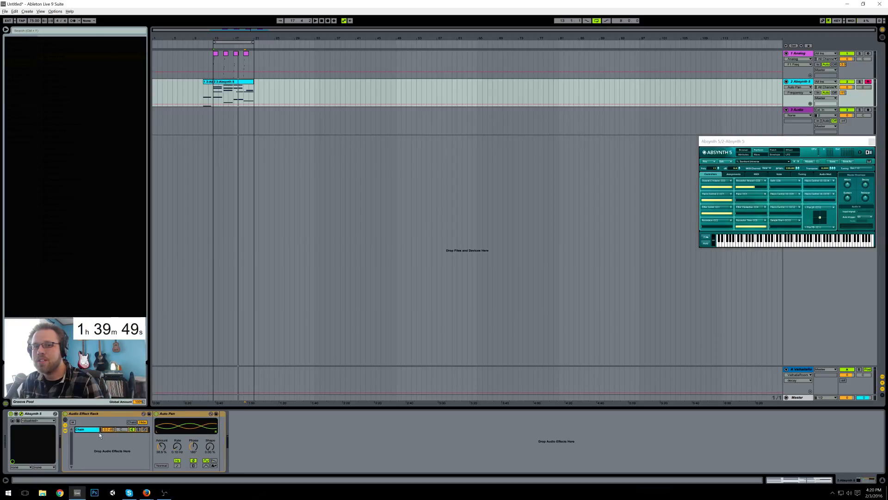
pyautogui.moveTo(151, 433); pyautogui.dragTo(151, 432)
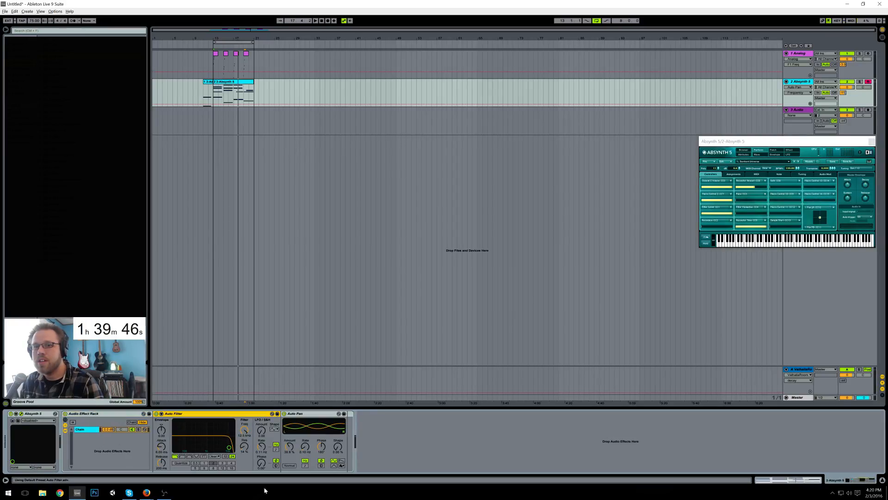
pyautogui.click(183, 456)
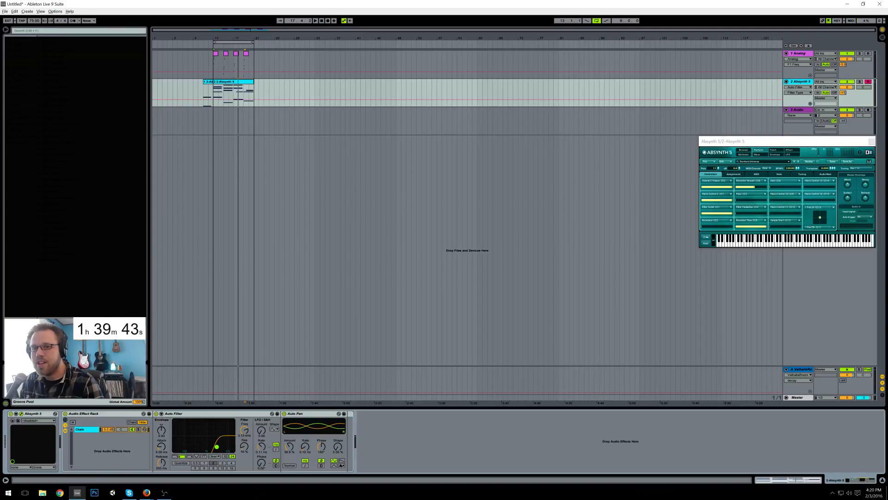
# Step: Add a second chain to the Audio Effect Rack holding only a low-pass Auto Filter
pyautogui.moveTo(56, 55); pyautogui.dragTo(95, 458)
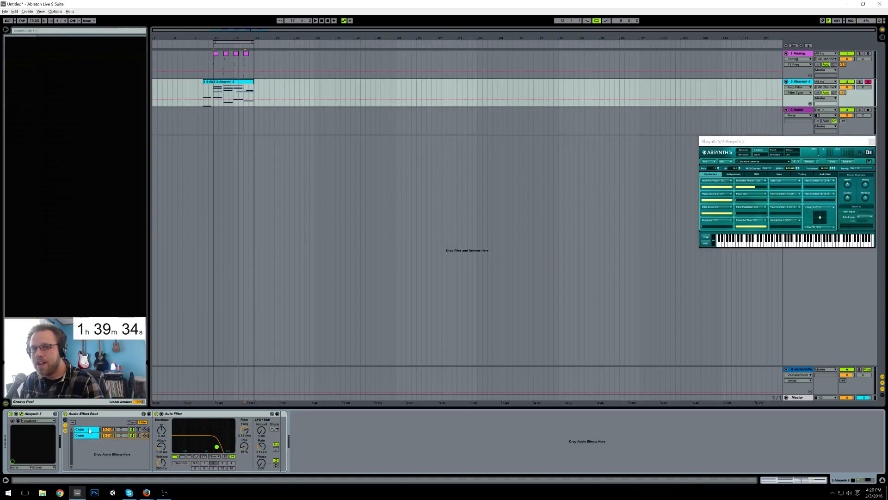
pyautogui.click(138, 436)
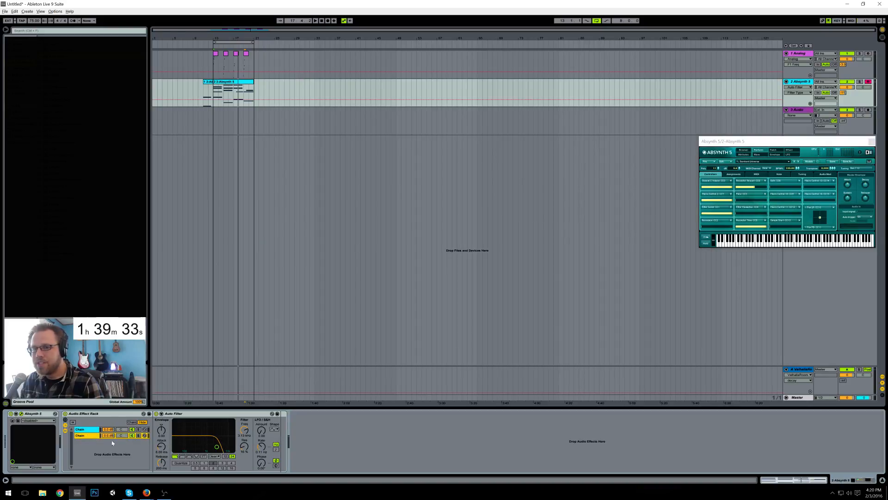
pyautogui.click(93, 435)
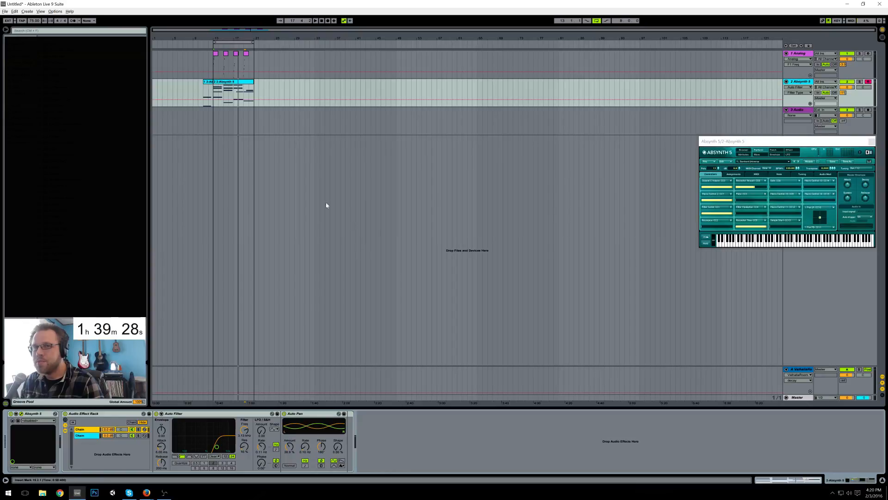
# Step: Play the loop from bar 13 and adjust the amount of the Auto Pan in the high-pass chain
pyautogui.click(215, 91)
pyautogui.press('space')
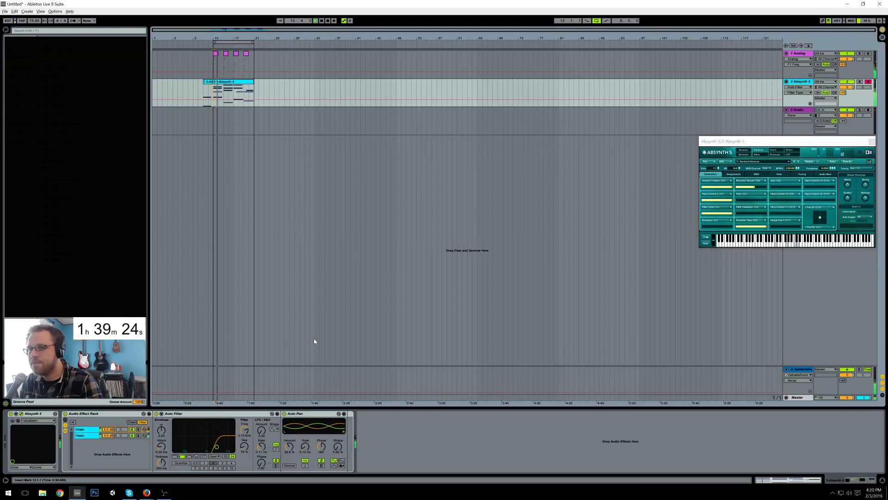
pyautogui.moveTo(292, 449); pyautogui.dragTo(292, 449)
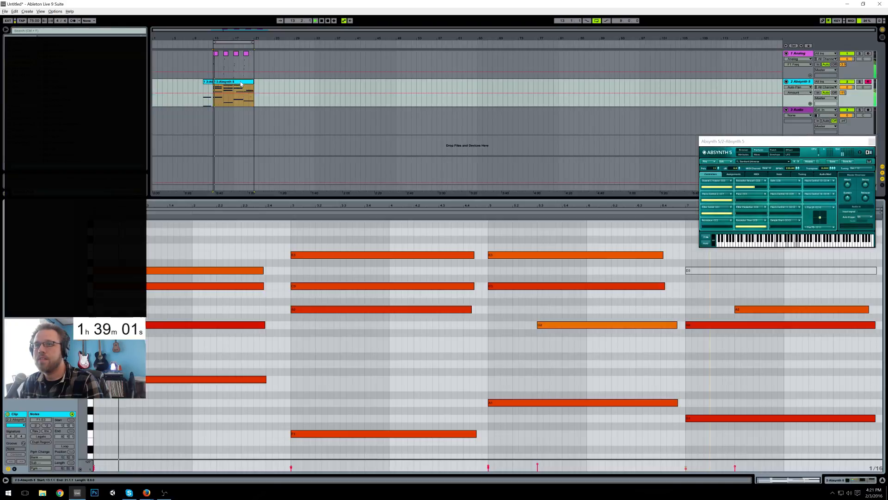
# Step: Shorten the last chord's A2, G2 and G1 notes in the eight-bar Absynth 5 clip to end at about 8.3
pyautogui.doubleClick(240, 84)
pyautogui.moveTo(852, 341); pyautogui.dragTo(838, 420)
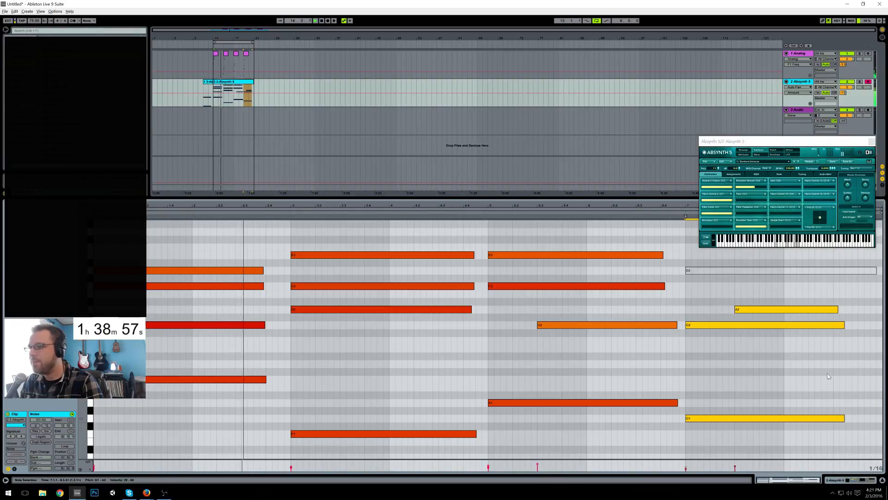
pyautogui.click(737, 290)
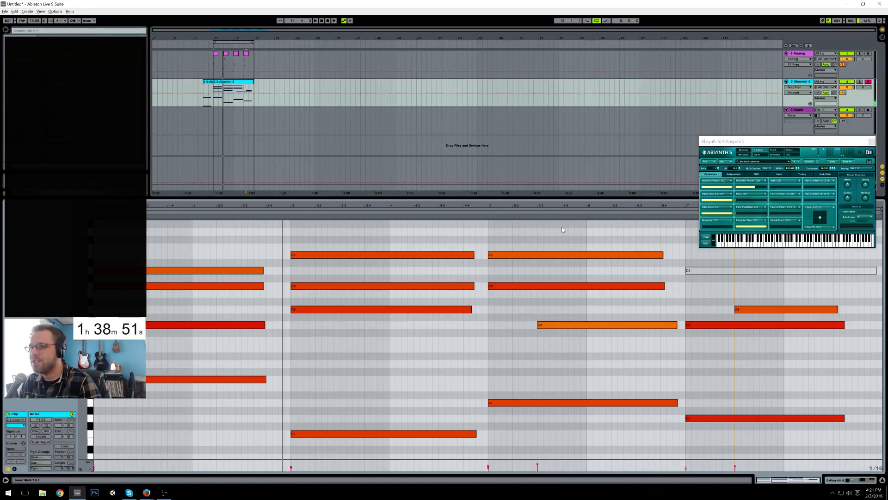
pyautogui.moveTo(173, 239); pyautogui.dragTo(610, 455)
pyautogui.moveTo(703, 286); pyautogui.dragTo(837, 440)
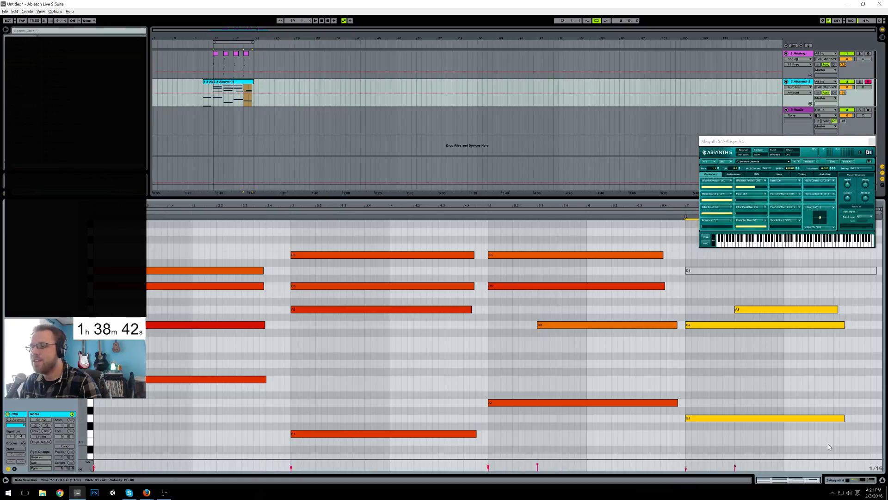
# Step: Place the airport_ambience sample on a new audio track below 3 Audio, with the clip starting at bar 9
pyautogui.click(860, 480)
pyautogui.moveTo(855, 146); pyautogui.dragTo(762, 147)
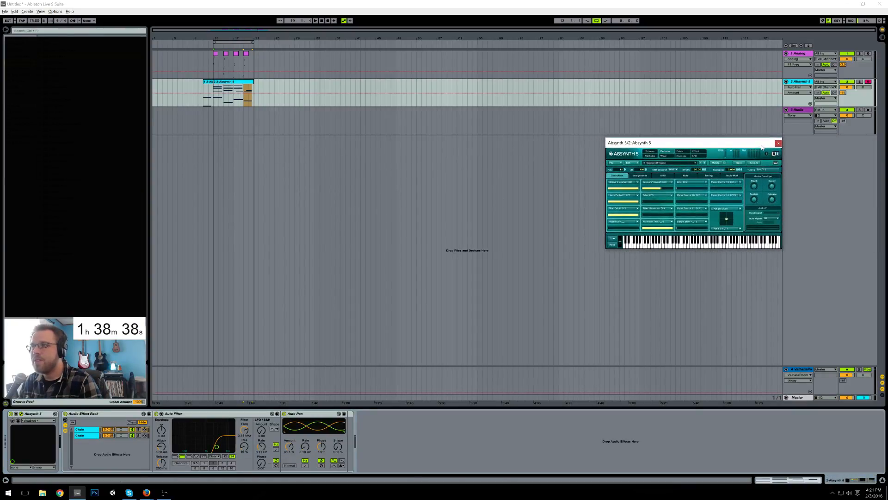
pyautogui.click(793, 111)
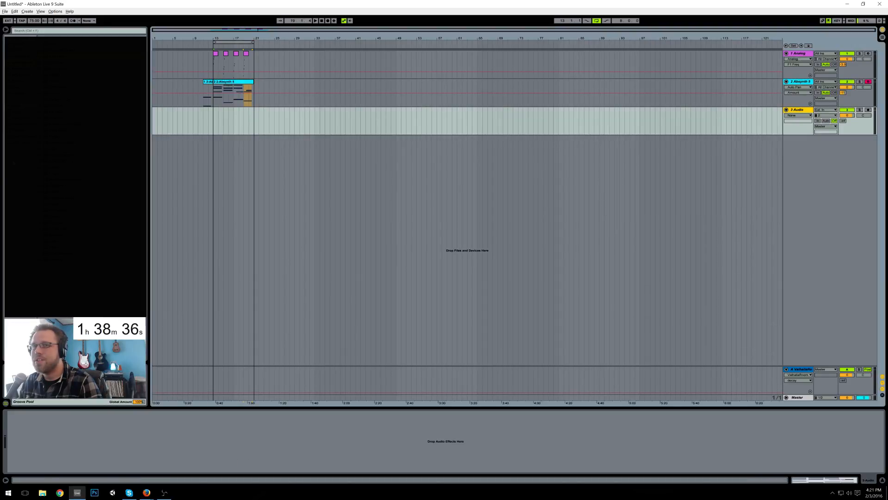
pyautogui.click(20, 136)
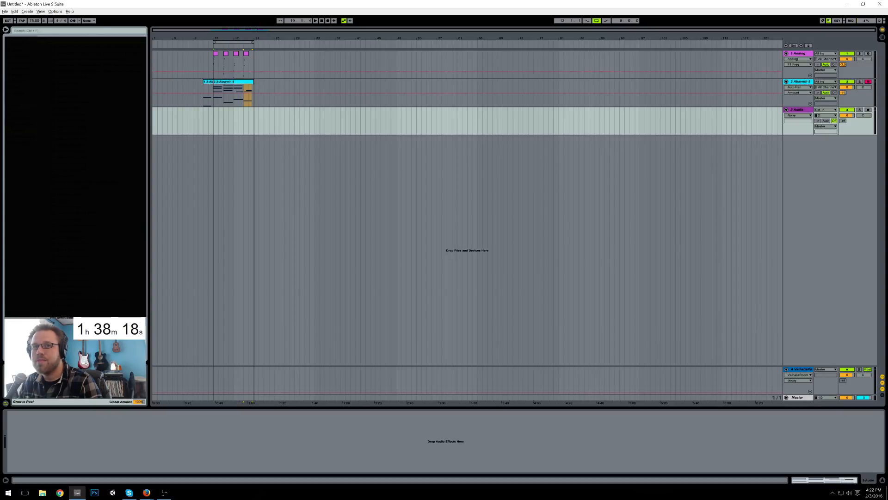
pyautogui.moveTo(262, 200); pyautogui.dragTo(187, 145)
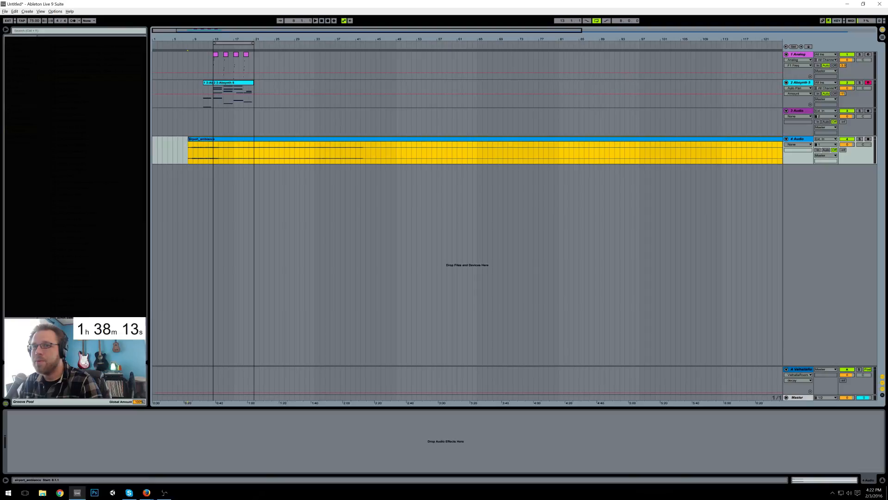
pyautogui.moveTo(220, 140)
pyautogui.mouseDown()
pyautogui.moveTo(626, 142)
pyautogui.moveTo(235, 168)
pyautogui.moveTo(209, 153)
pyautogui.moveTo(223, 153)
pyautogui.mouseUp()
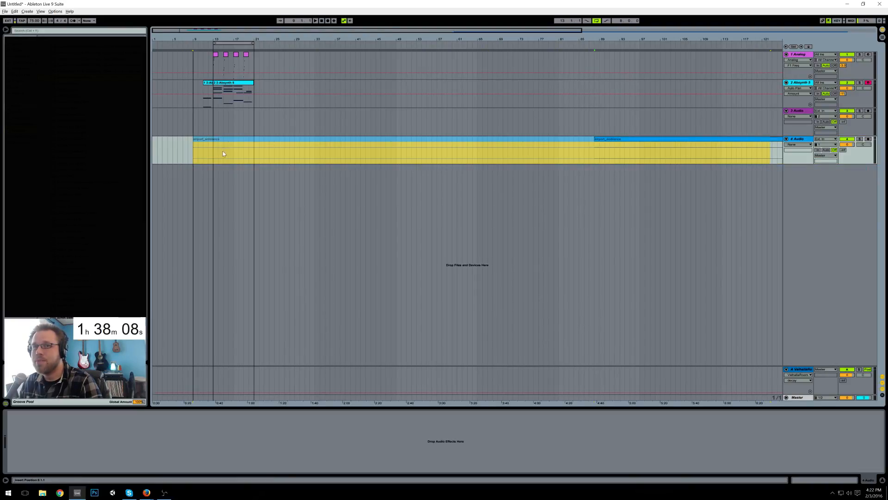
# Step: Create fades on the airport_ambience clip, extend its fade-in to bar 13 and shorten the clip to end at about bar 60
pyautogui.hotkey('ctrl', 'alt', 'f')
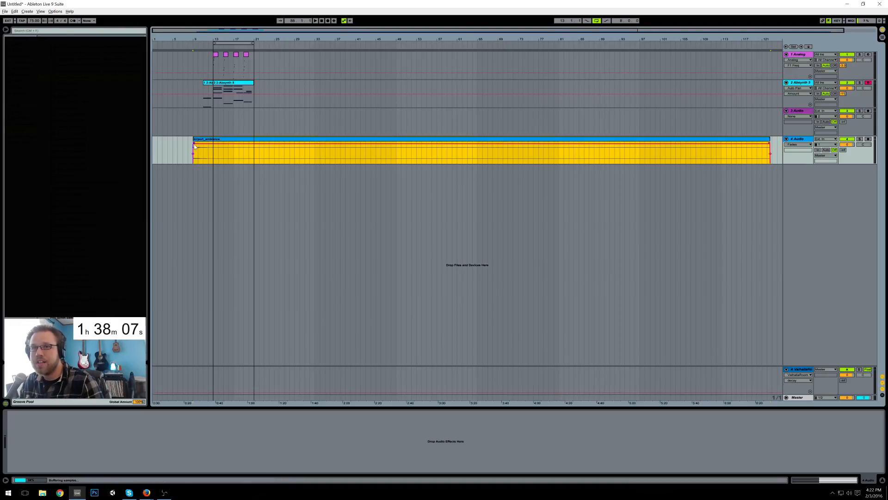
pyautogui.moveTo(195, 147); pyautogui.dragTo(213, 147)
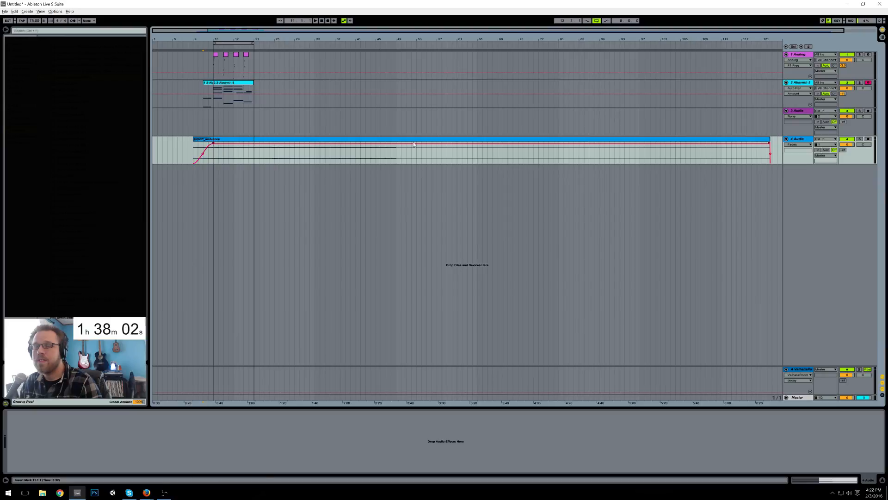
pyautogui.moveTo(769, 158); pyautogui.dragTo(448, 158)
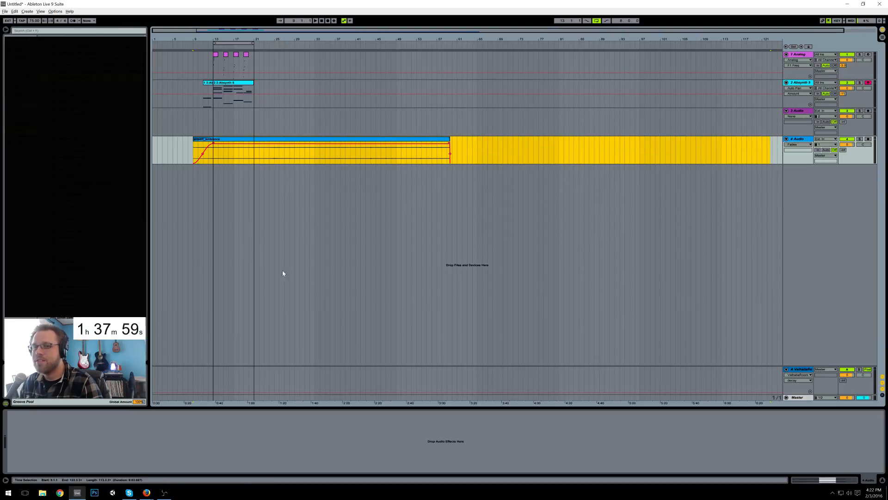
pyautogui.click(832, 481)
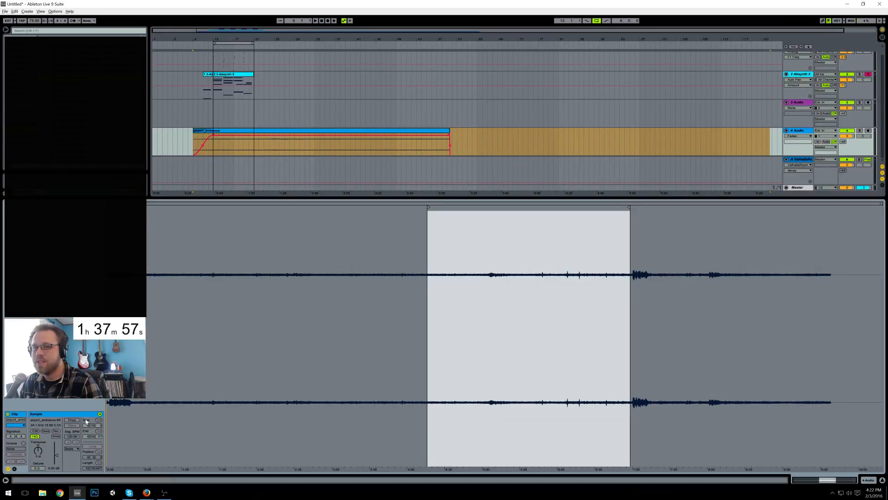
pyautogui.click(868, 482)
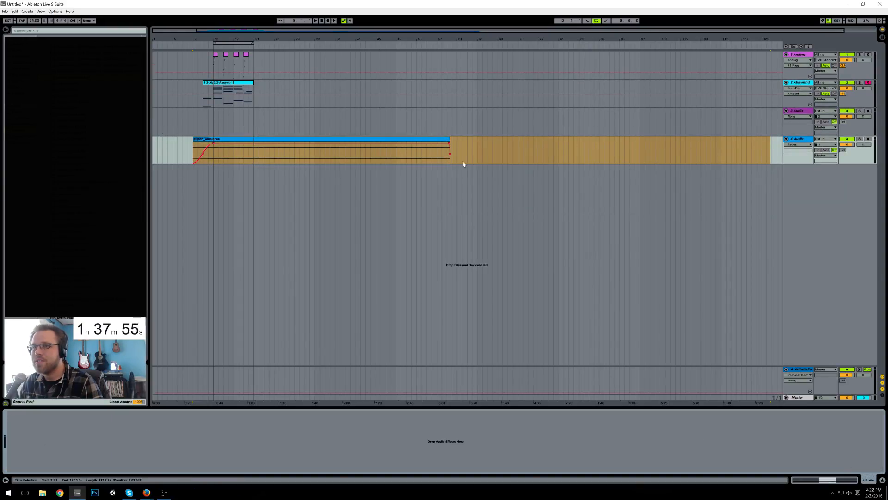
# Step: Undo the extra trim at the airport_ambience clip's end and lengthen its fade-out to start at about bar 50
pyautogui.click(448, 138)
pyautogui.moveTo(450, 139); pyautogui.dragTo(425, 139)
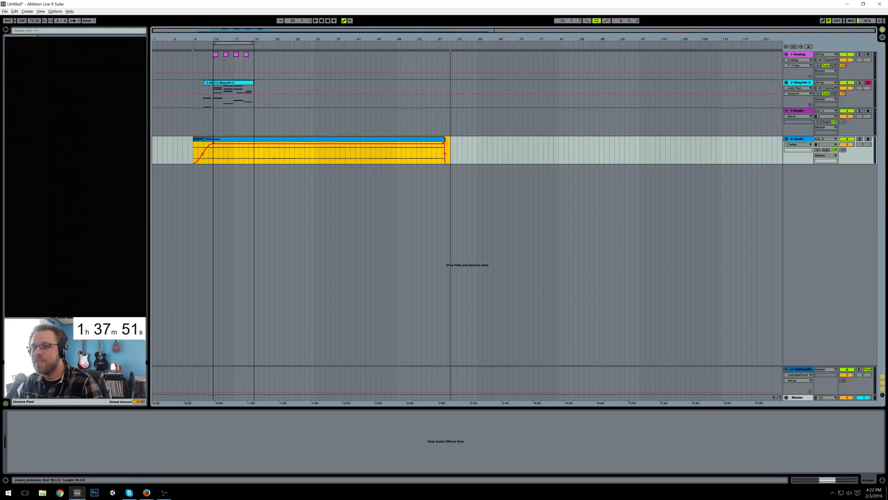
pyautogui.click(451, 146)
pyautogui.hotkey('ctrl', 'z')
pyautogui.moveTo(451, 143); pyautogui.dragTo(401, 145)
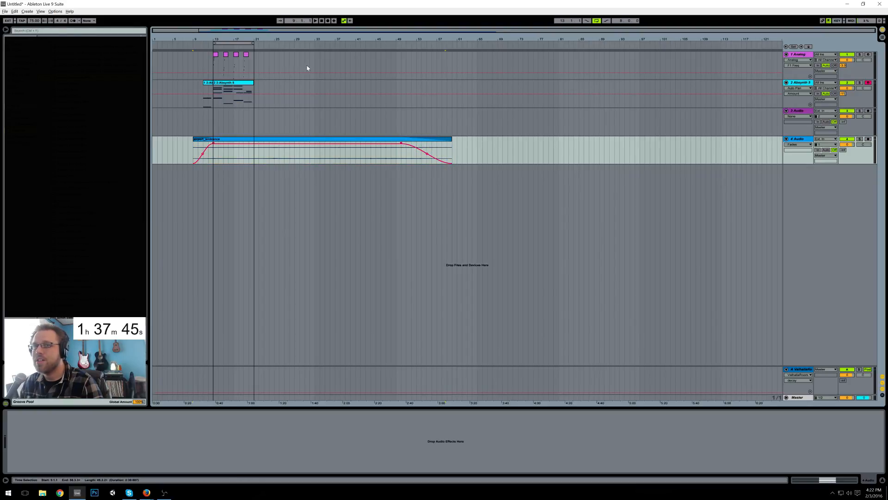
# Step: Trim the start of the airport_ambience clip to bar 10, play the arrangement and add an EQ Eight to the clip's track
pyautogui.moveTo(200, 42); pyautogui.dragTo(240, 41)
pyautogui.click(273, 152)
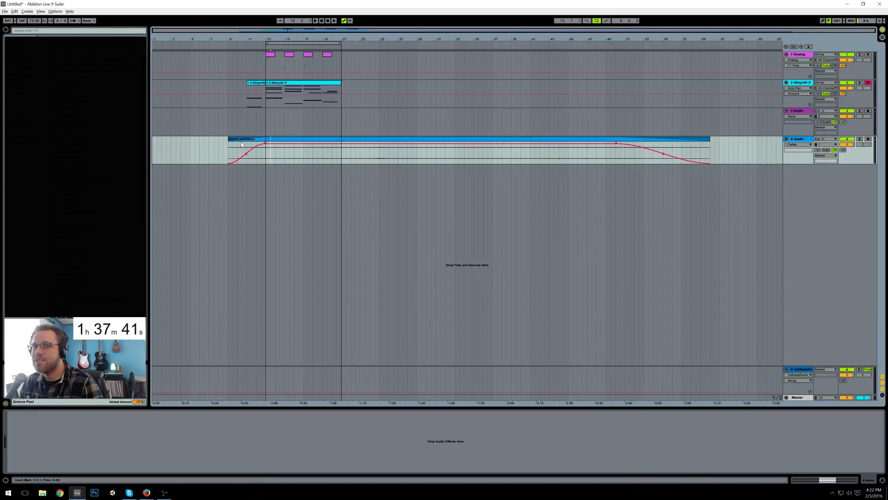
pyautogui.moveTo(229, 139); pyautogui.dragTo(238, 138)
pyautogui.press('space')
pyautogui.click(21, 62)
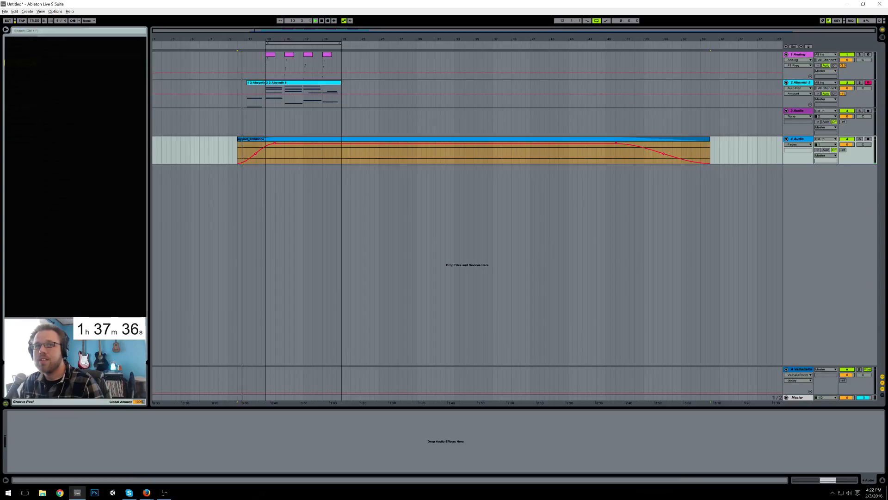
pyautogui.moveTo(54, 107); pyautogui.dragTo(93, 420)
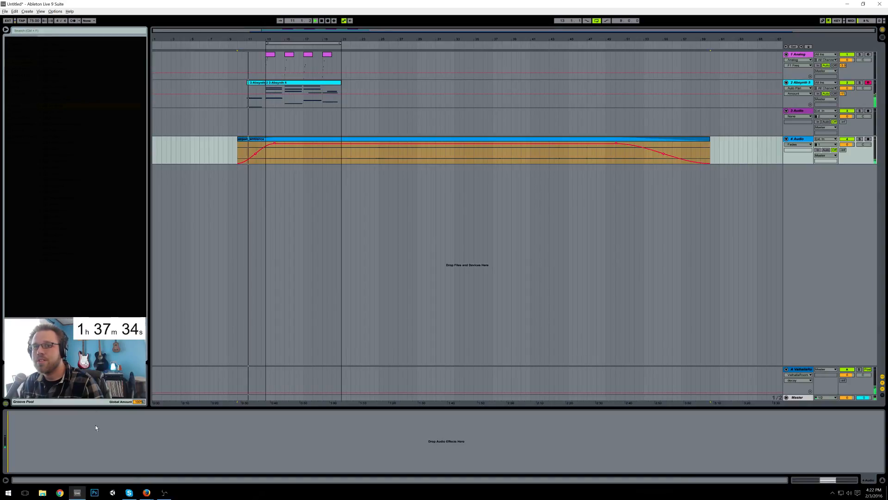
# Step: Open the eight-bar Absynth 5 clip and the intro clip before it during playback and examine their notes
pyautogui.doubleClick(329, 83)
pyautogui.click(218, 426)
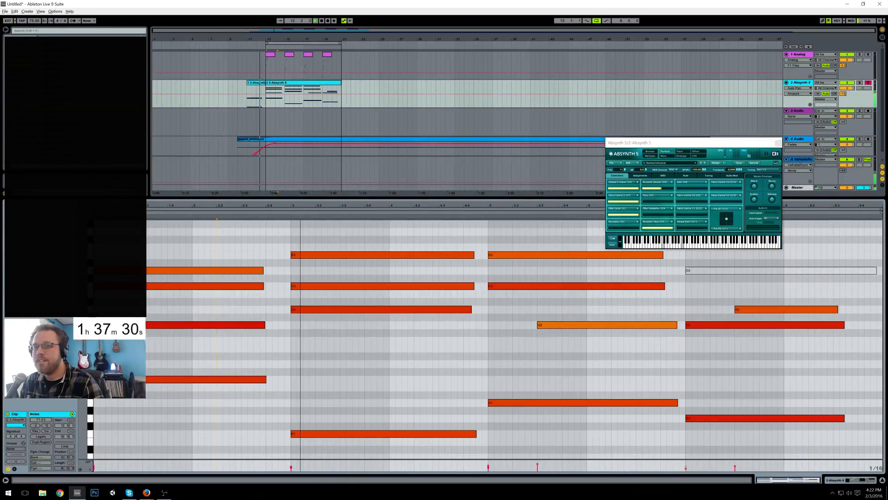
pyautogui.click(254, 94)
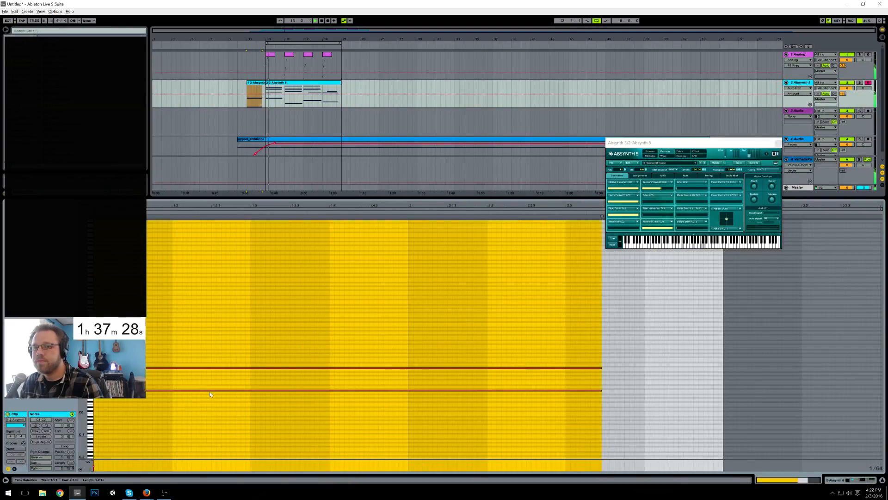
pyautogui.click(210, 394)
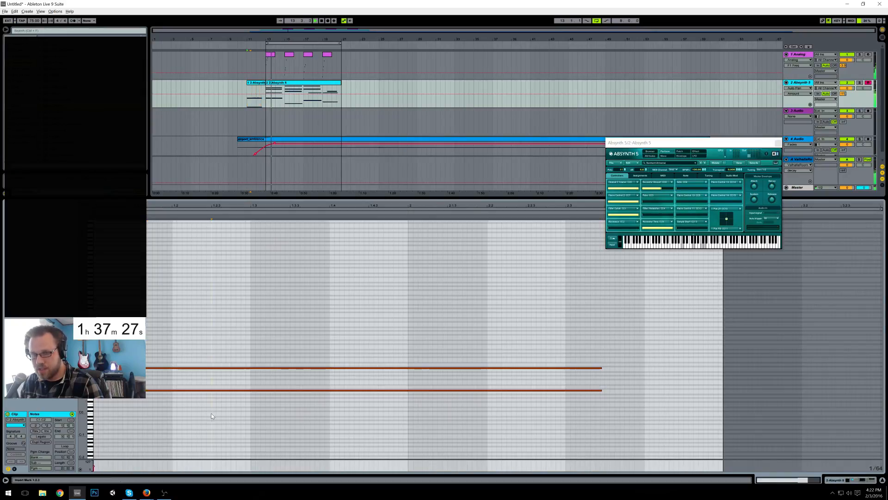
pyautogui.click(210, 390)
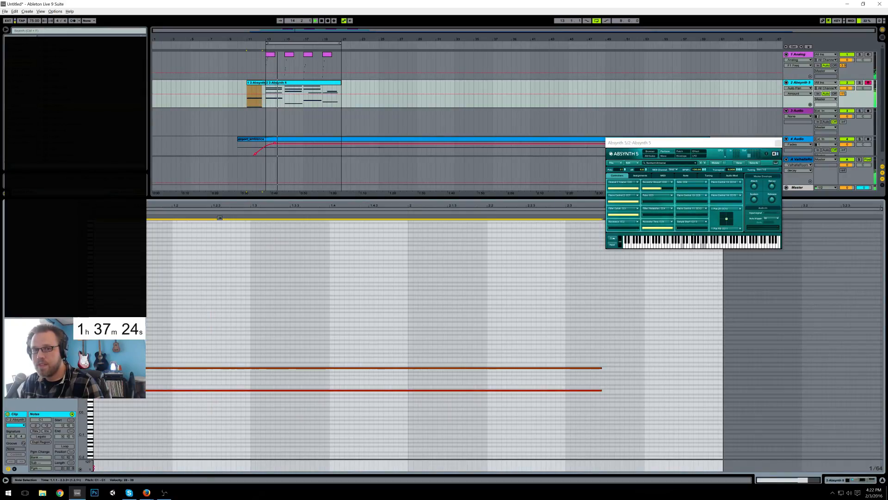
pyautogui.hotkey('shift', 'Tab')
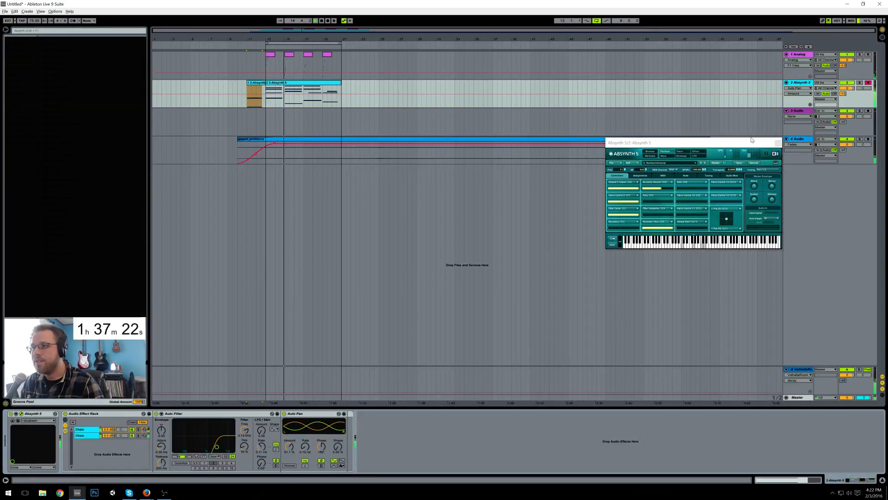
# Step: Solo the 4 Audio track, play it from bar 13 and raise the airport_ambience clip's gain
pyautogui.click(794, 139)
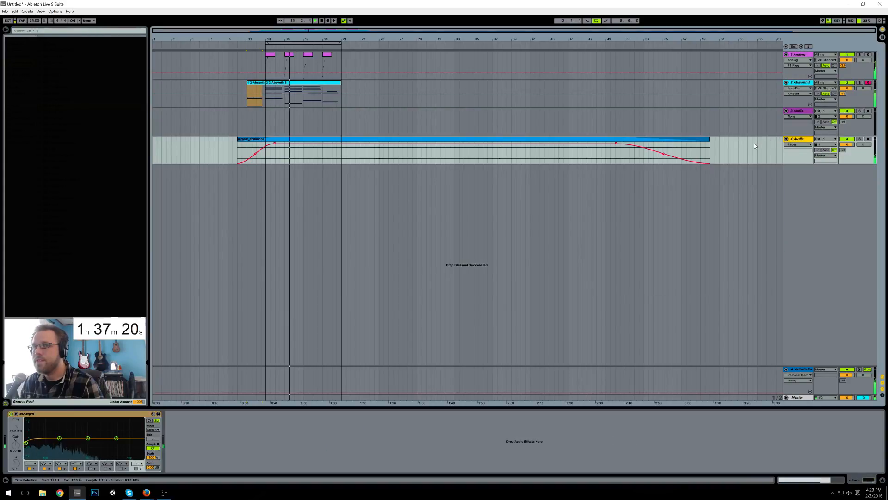
pyautogui.click(860, 140)
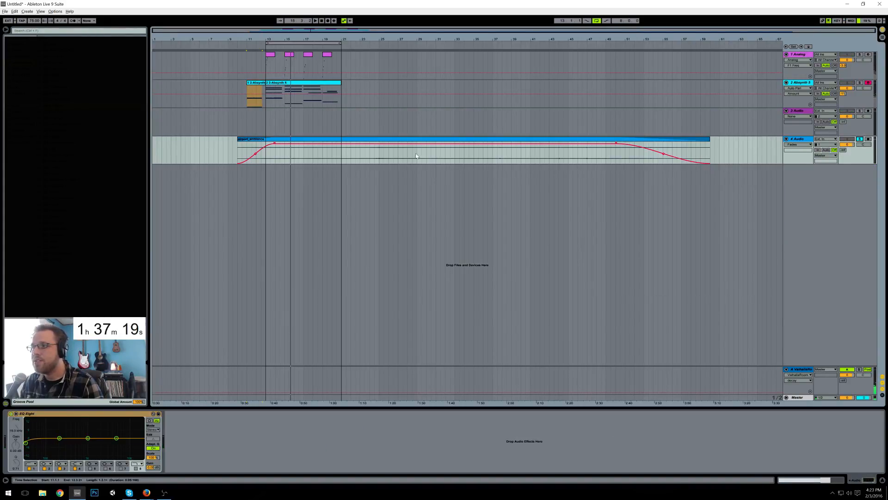
pyautogui.click(268, 154)
pyautogui.press('space')
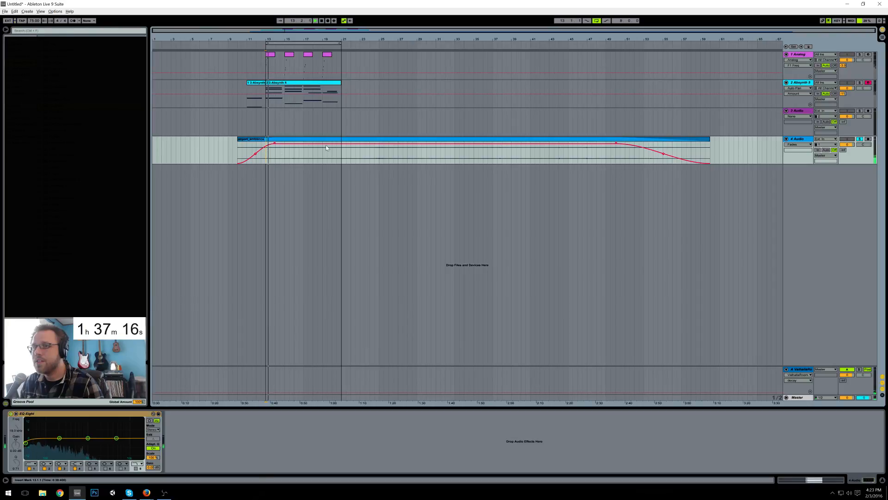
pyautogui.doubleClick(679, 141)
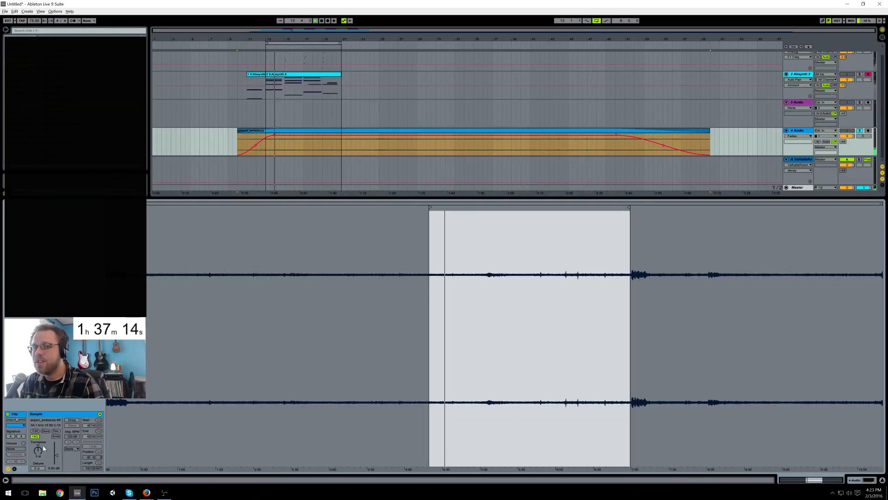
pyautogui.moveTo(59, 455); pyautogui.dragTo(56, 452)
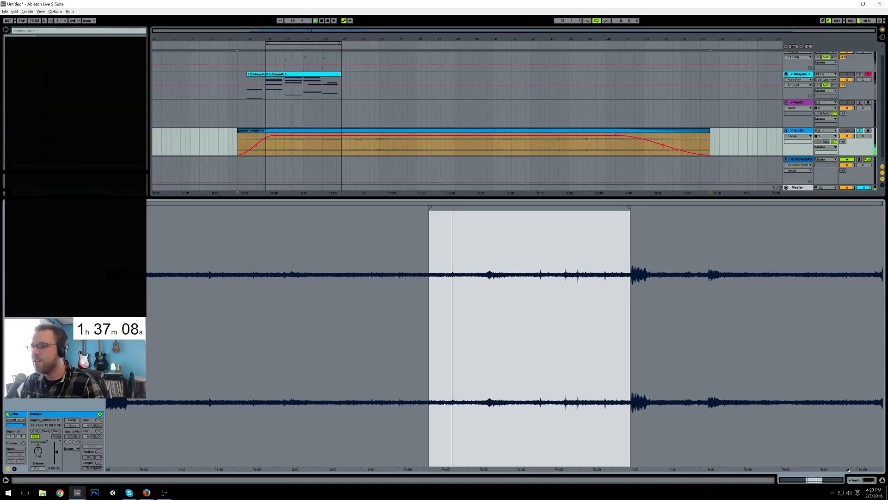
# Step: Raise the EQ Eight's low-cut frequency on 4 Audio, then add a Compressor after it and adjust its threshold
pyautogui.click(858, 481)
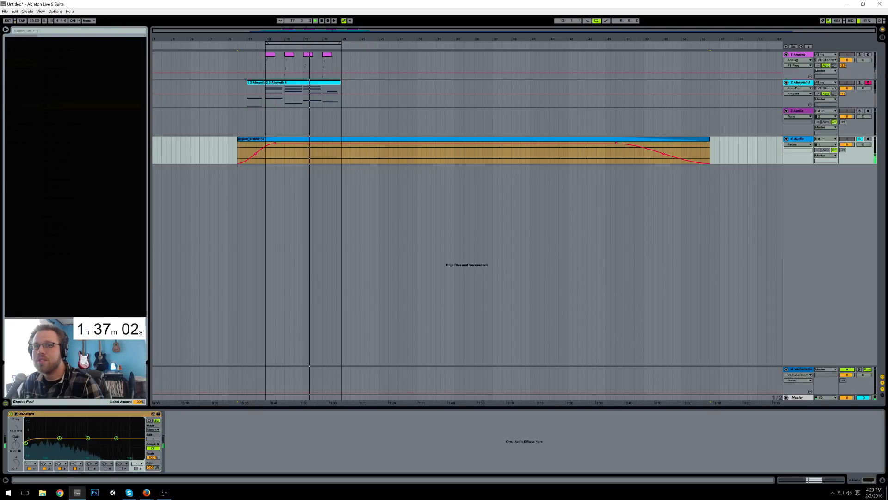
pyautogui.moveTo(26, 442); pyautogui.dragTo(52, 447)
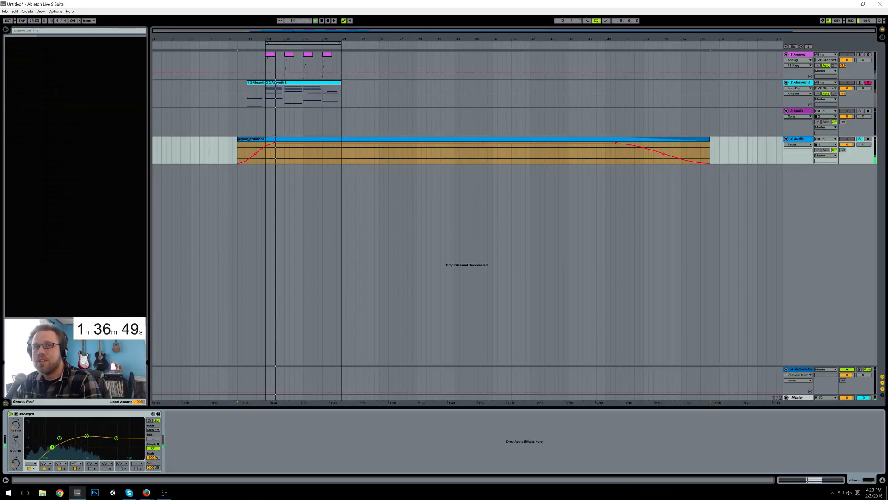
pyautogui.moveTo(165, 418); pyautogui.dragTo(184, 435)
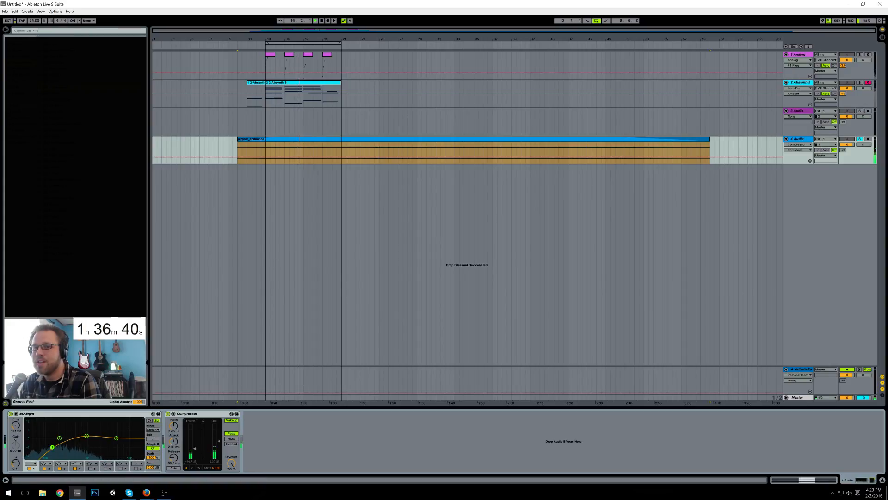
pyautogui.moveTo(195, 447); pyautogui.dragTo(195, 446)
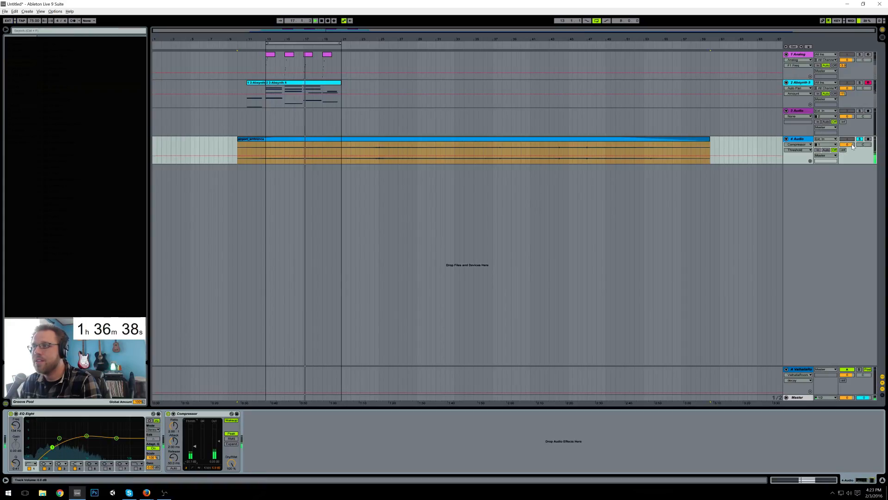
# Step: Lower the 4 Audio track's volume and turn off its solo to hear it with the other tracks
pyautogui.moveTo(848, 145); pyautogui.dragTo(849, 150)
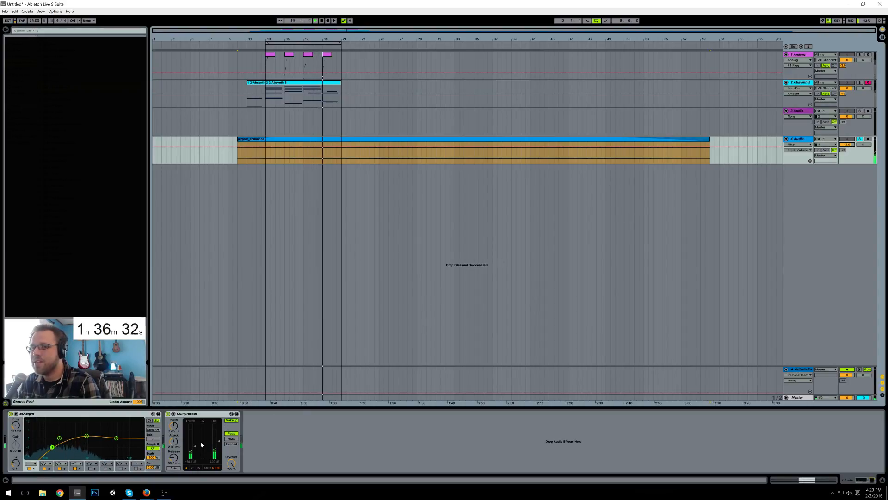
pyautogui.moveTo(847, 145); pyautogui.dragTo(848, 146)
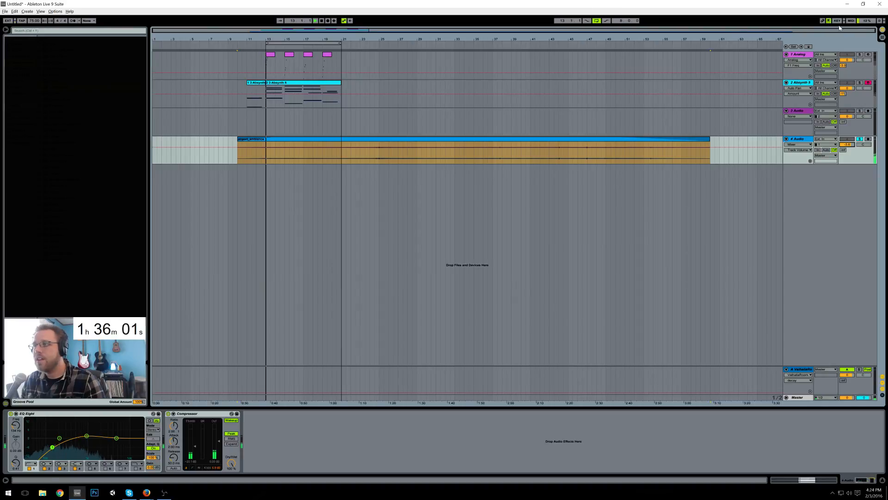
pyautogui.click(860, 139)
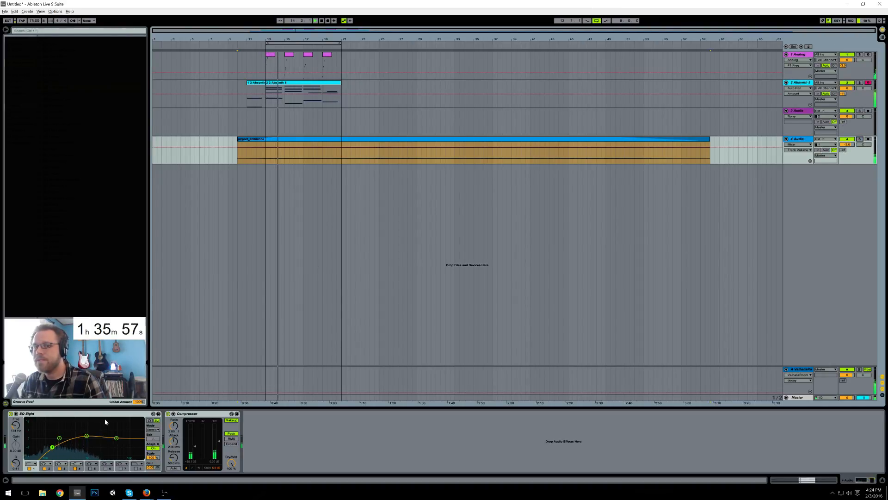
# Step: Boost the fourth band of the 4 Audio track's EQ Eight slightly and shift it to a lower frequency
pyautogui.moveTo(116, 438); pyautogui.dragTo(103, 434)
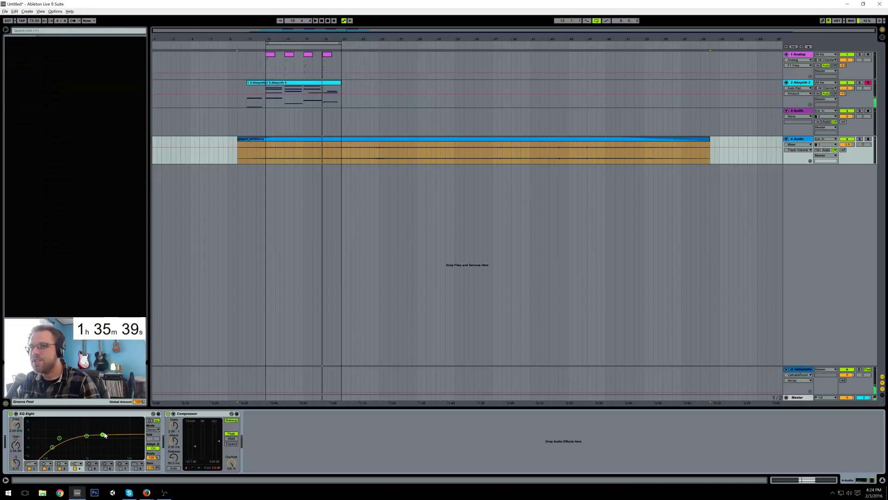
pyautogui.click(262, 158)
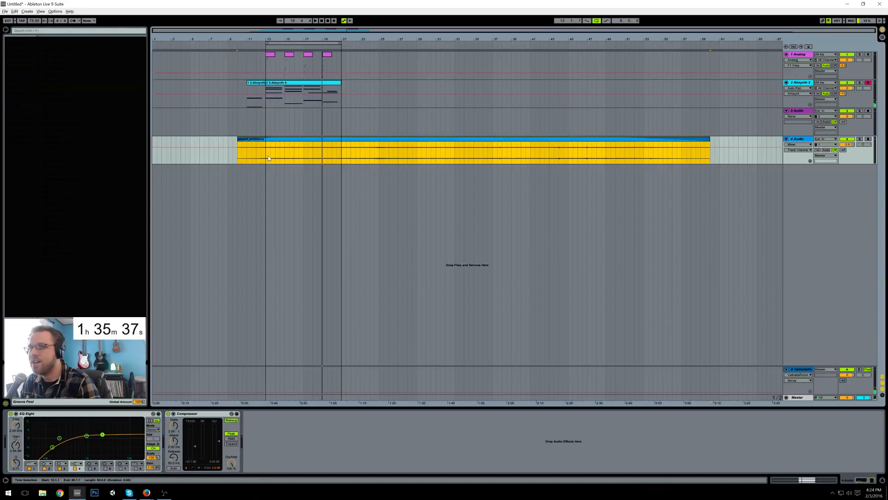
# Step: Delete the empty 3 Audio track and play the arrangement from the start of the airport_ambience clip
pyautogui.click(803, 111)
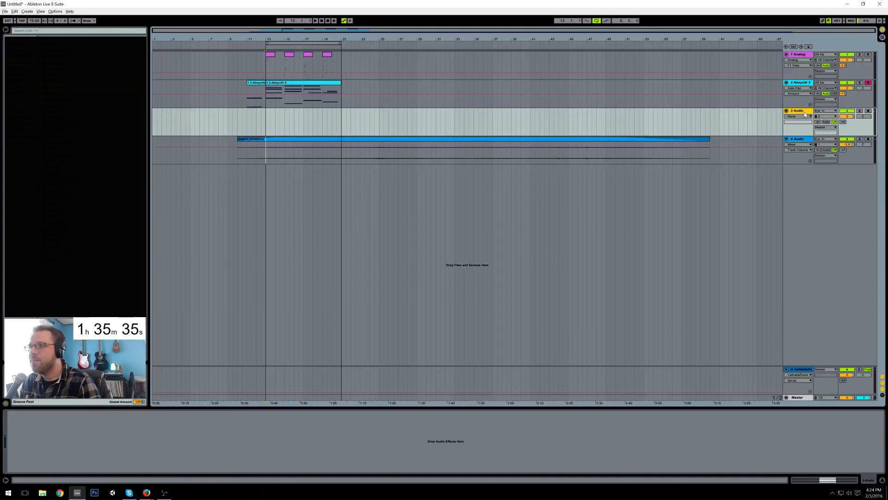
pyautogui.press('Delete')
pyautogui.click(324, 116)
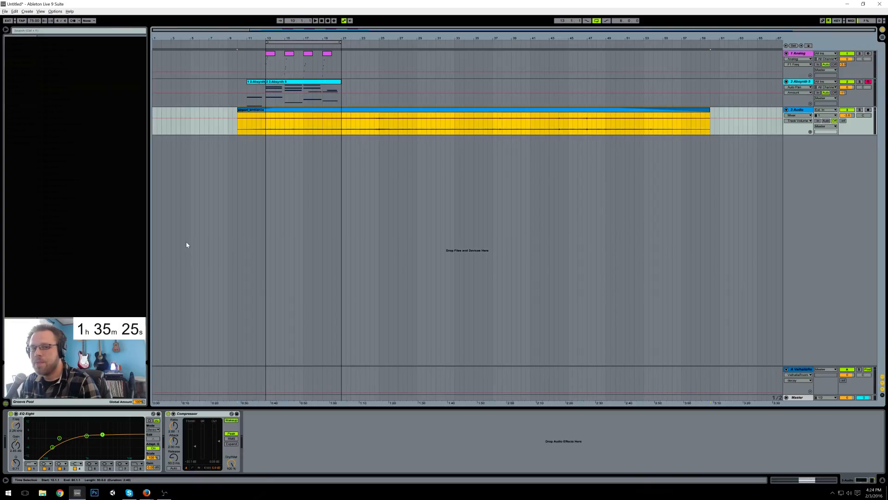
pyautogui.click(239, 133)
pyautogui.press('space')
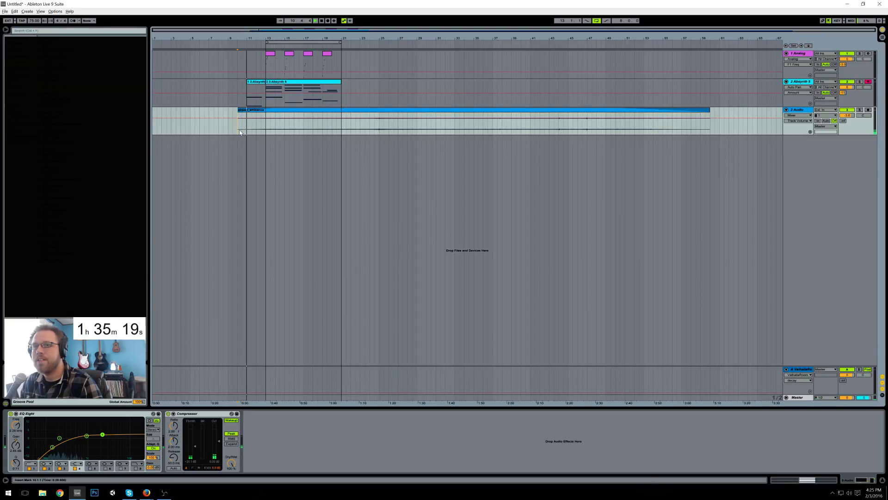
# Step: Add a Utility to the Absynth 5 track, automate its gain to ramp up from bar 11 to bar 13, and play it back
pyautogui.click(255, 90)
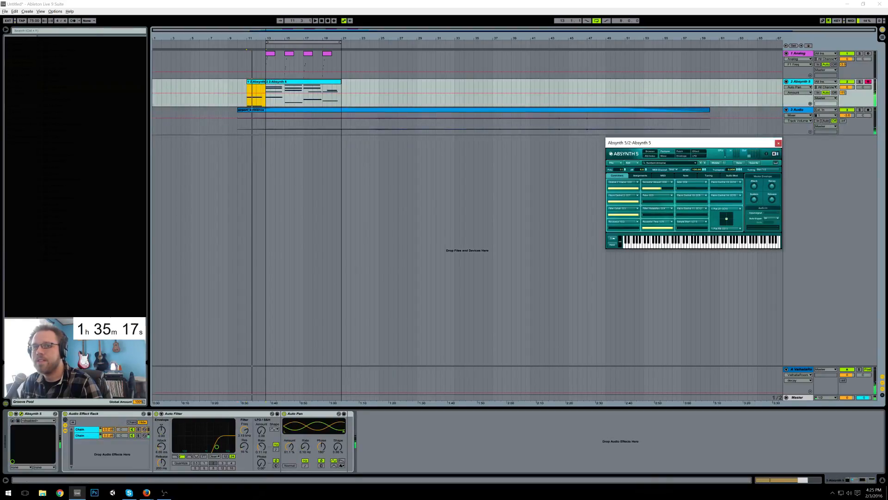
pyautogui.moveTo(372, 444); pyautogui.dragTo(378, 446)
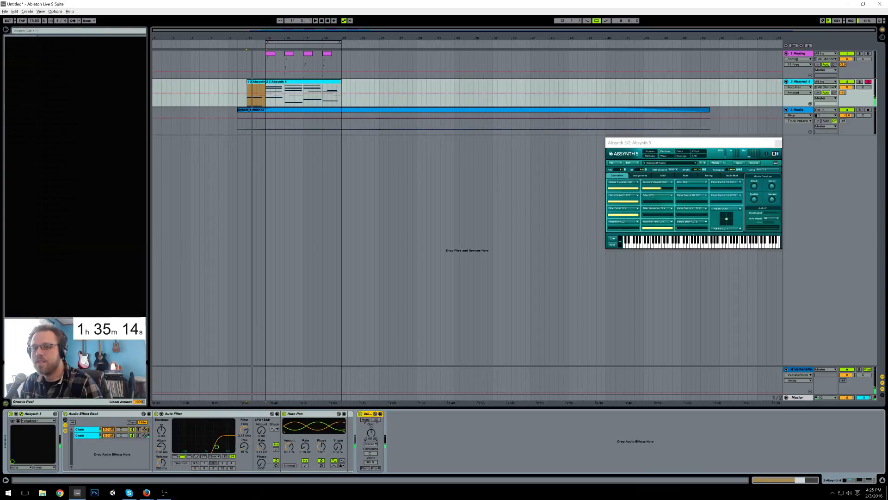
pyautogui.click(260, 100)
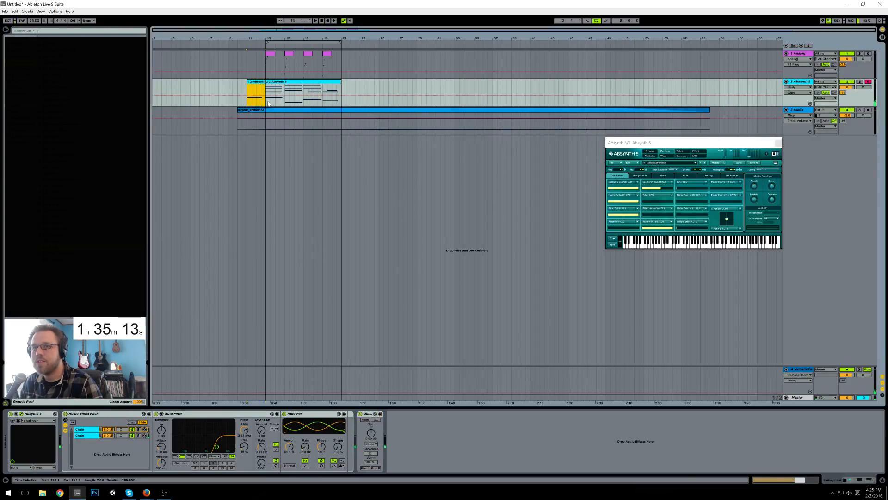
pyautogui.click(265, 95)
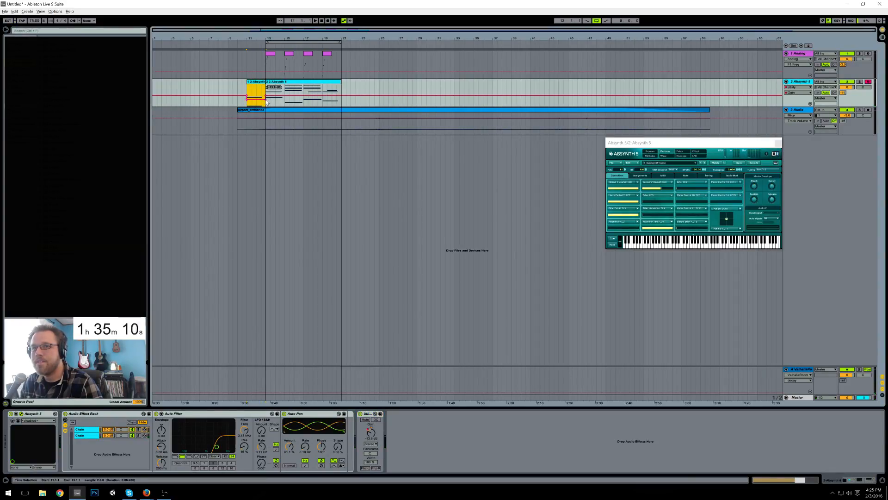
pyautogui.moveTo(247, 95); pyautogui.dragTo(247, 99)
pyautogui.press('space')
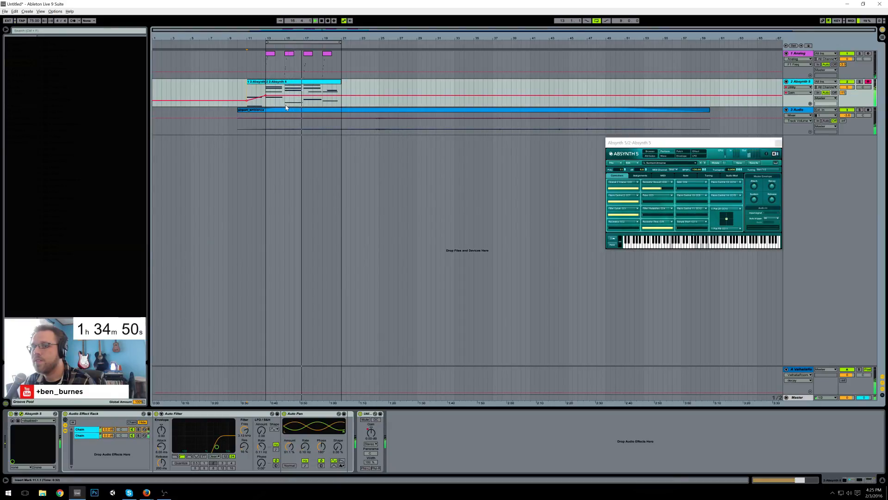
pyautogui.click(299, 85)
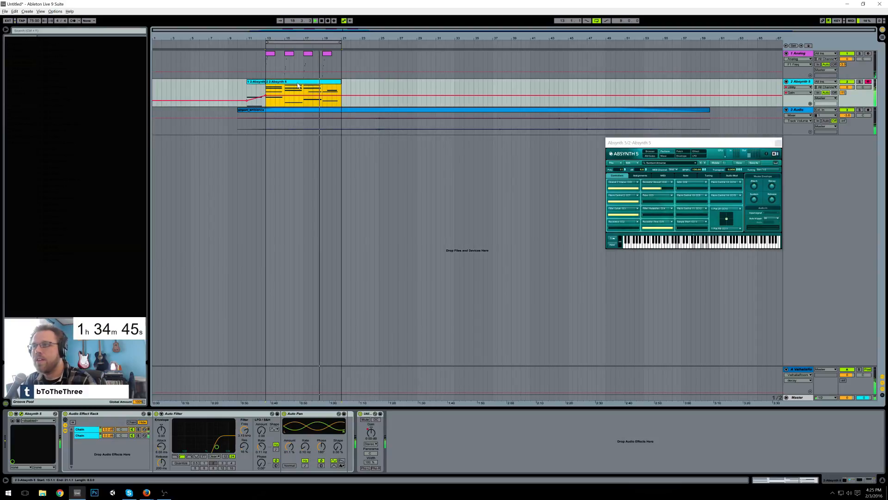
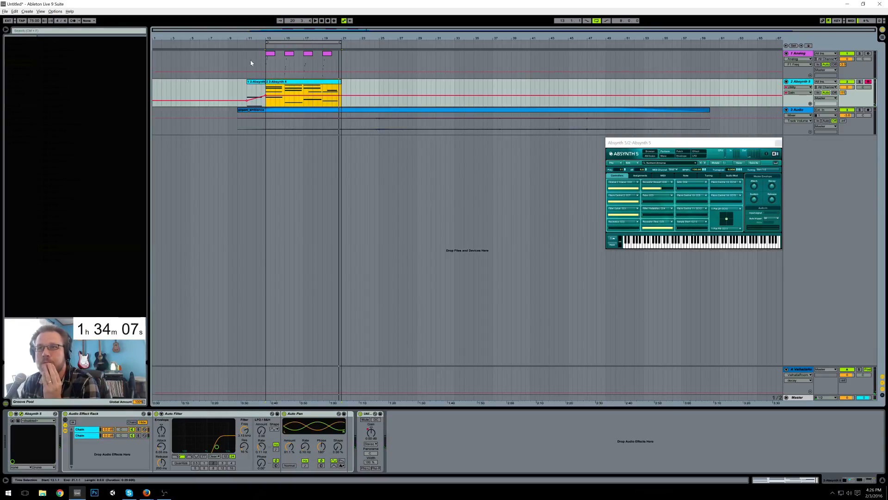
pyautogui.click(342, 86)
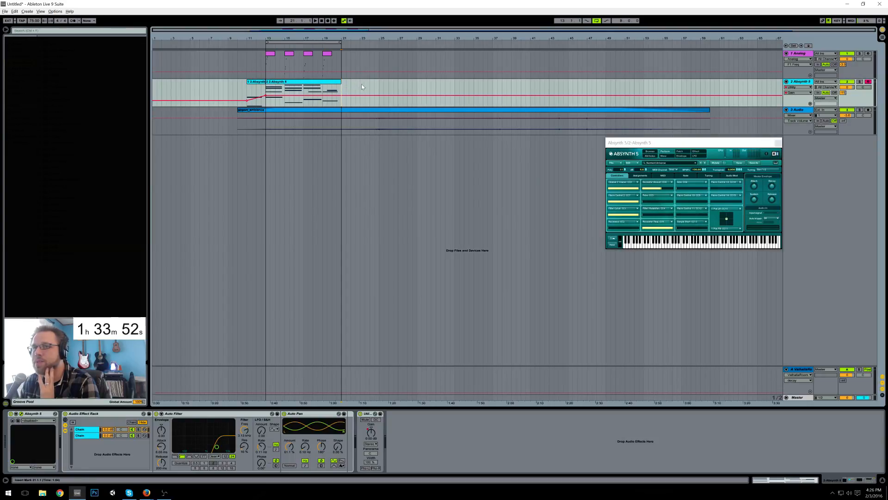
pyautogui.click(327, 83)
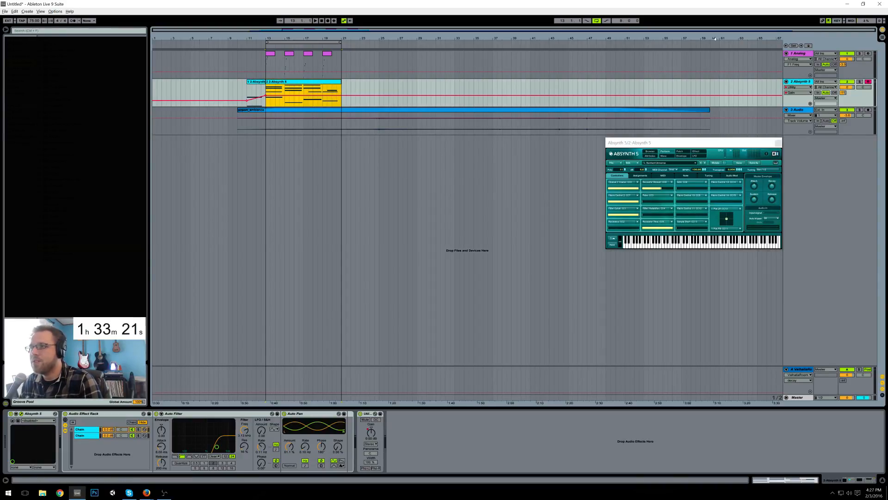
# Step: Insert an audio track below the Absynth 5 track, set its input to channel 2, arm it and set monitoring to Auto
pyautogui.click(795, 83)
pyautogui.hotkey('ctrl', 't')
pyautogui.click(826, 116)
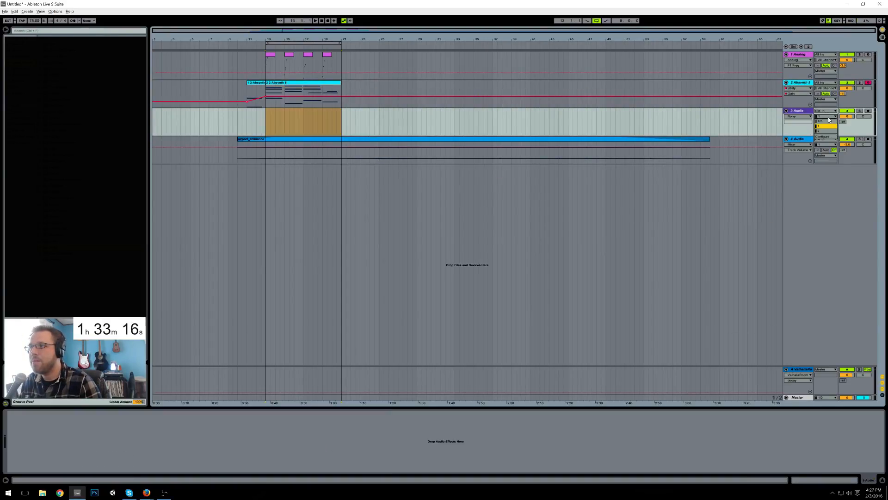
pyautogui.click(827, 133)
pyautogui.click(868, 111)
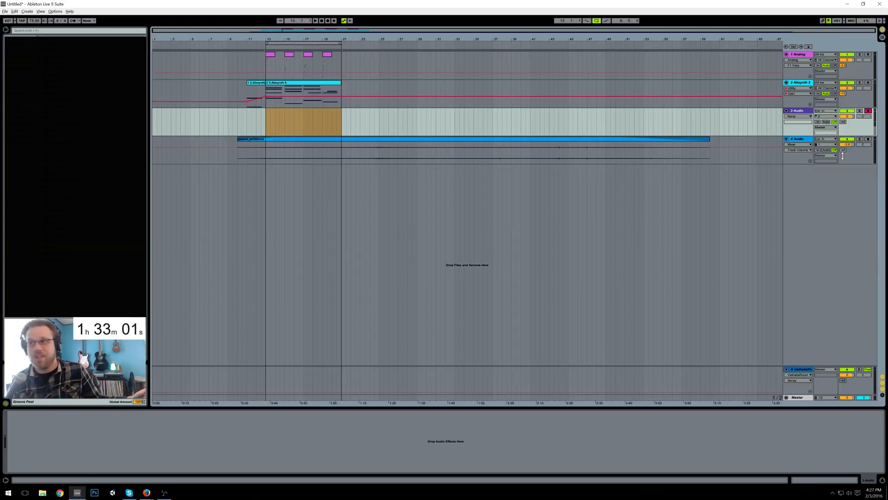
pyautogui.click(827, 121)
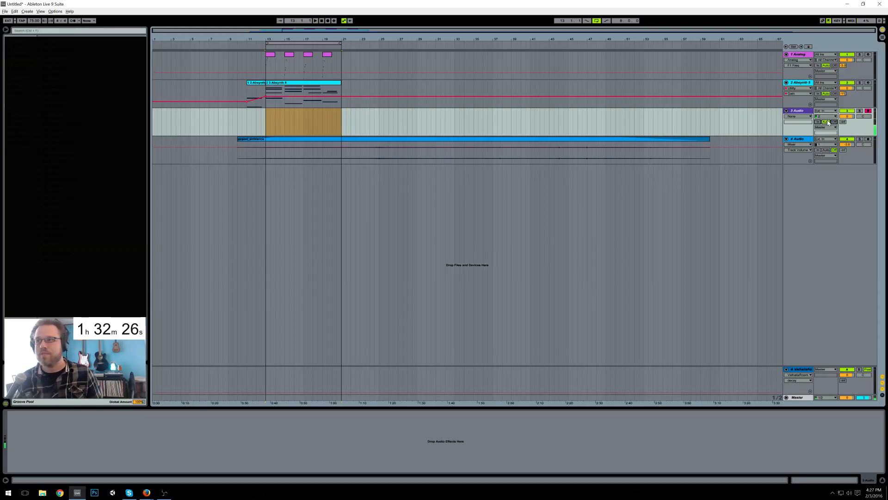
# Step: Add Guitar Rig 5 to the 3 Audio track and load the Wide Stereo Bass preset from the Bass Amps category
pyautogui.click(317, 22)
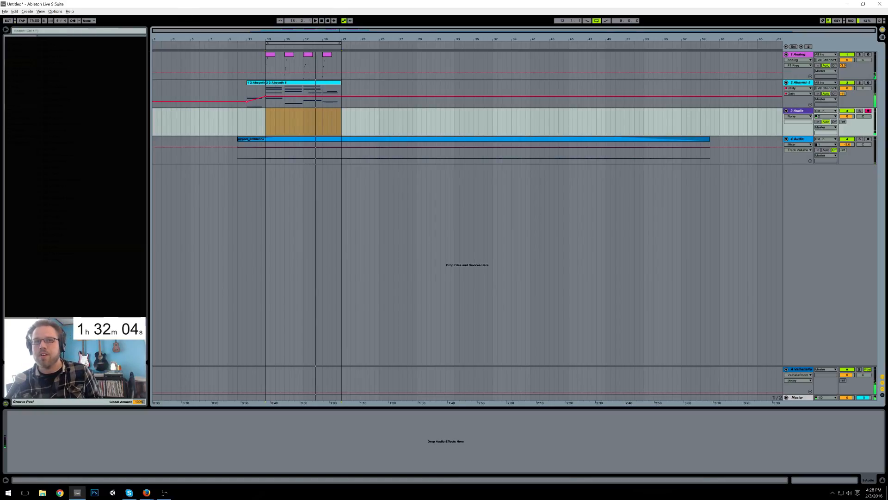
pyautogui.click(19, 81)
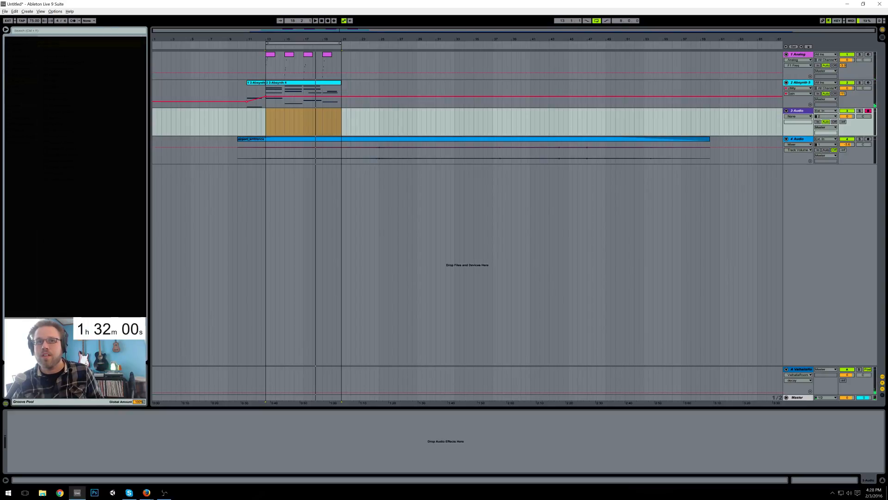
pyautogui.moveTo(60, 96); pyautogui.dragTo(69, 432)
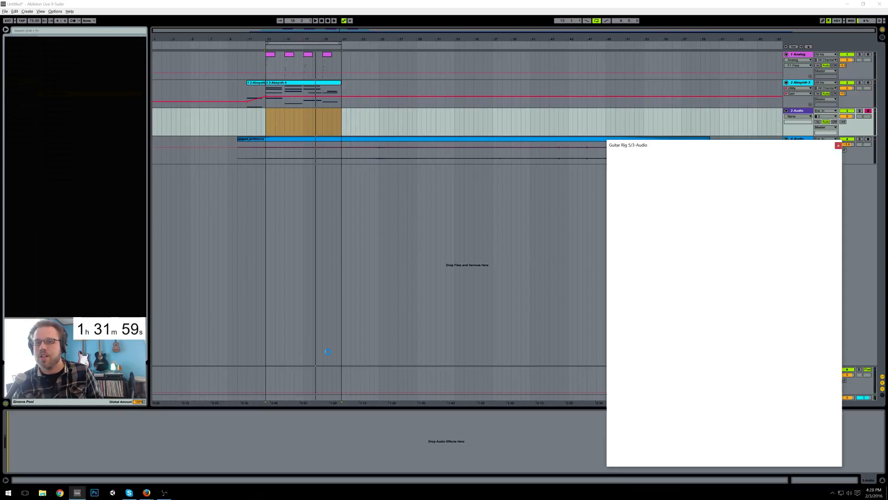
pyautogui.moveTo(667, 147); pyautogui.dragTo(428, 102)
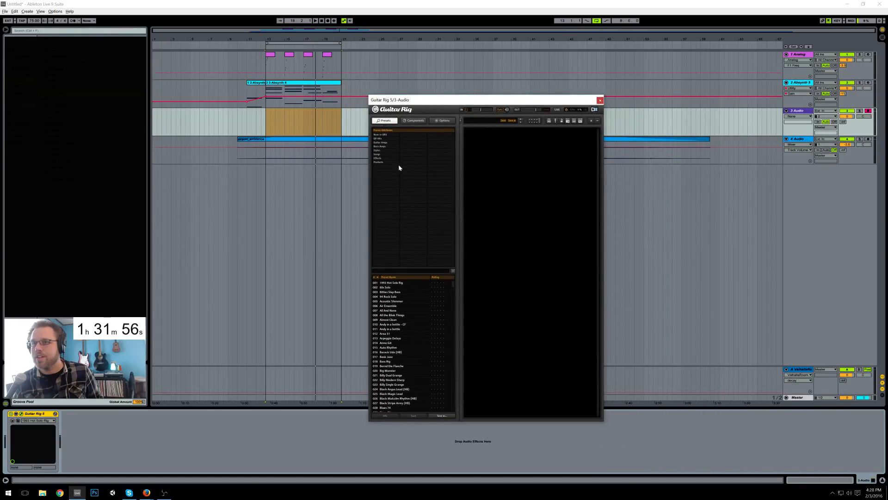
pyautogui.click(382, 143)
pyautogui.click(381, 146)
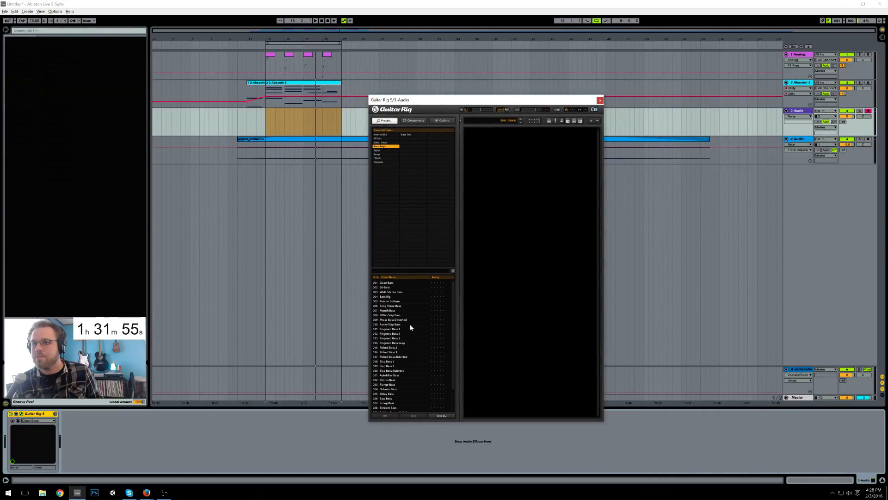
pyautogui.click(401, 292)
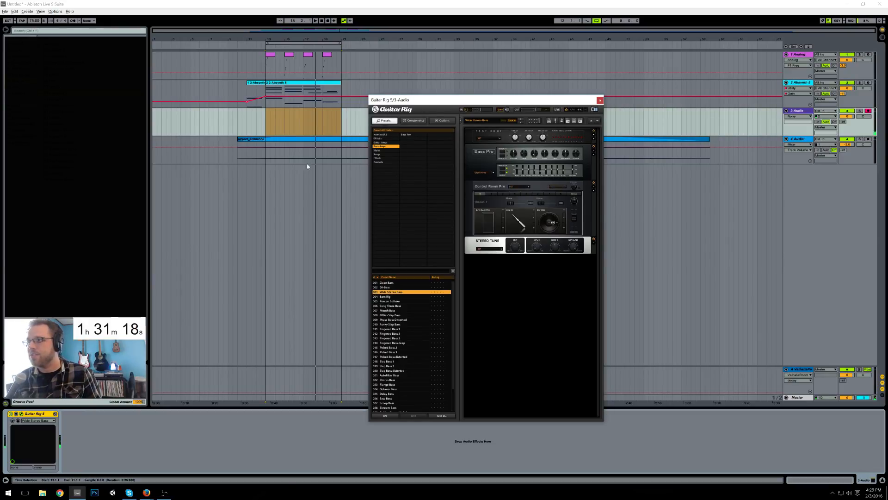
# Step: Record the bass part on the 3 Audio track from bar 13 to bar 21, restarting after a short first take
pyautogui.click(266, 124)
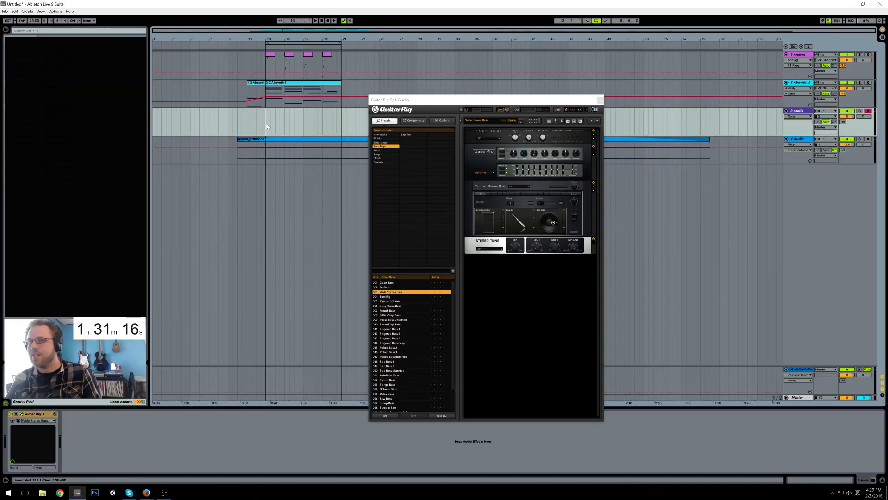
pyautogui.press('F9')
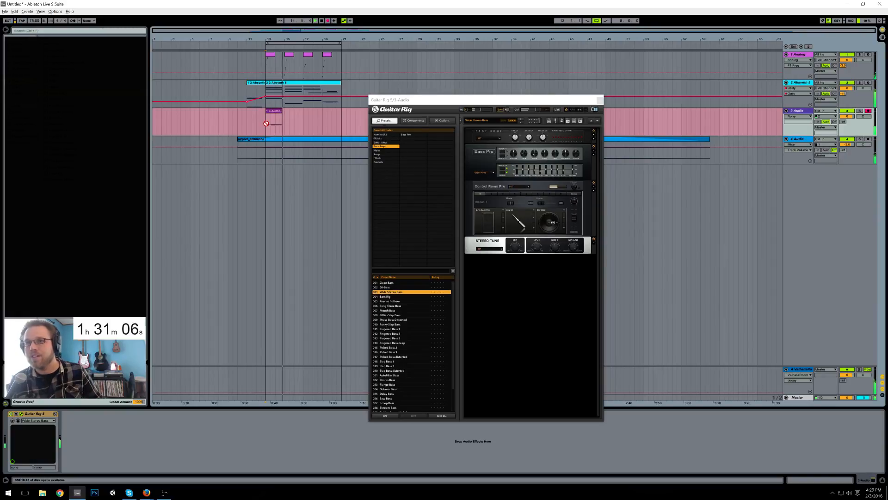
pyautogui.press('space')
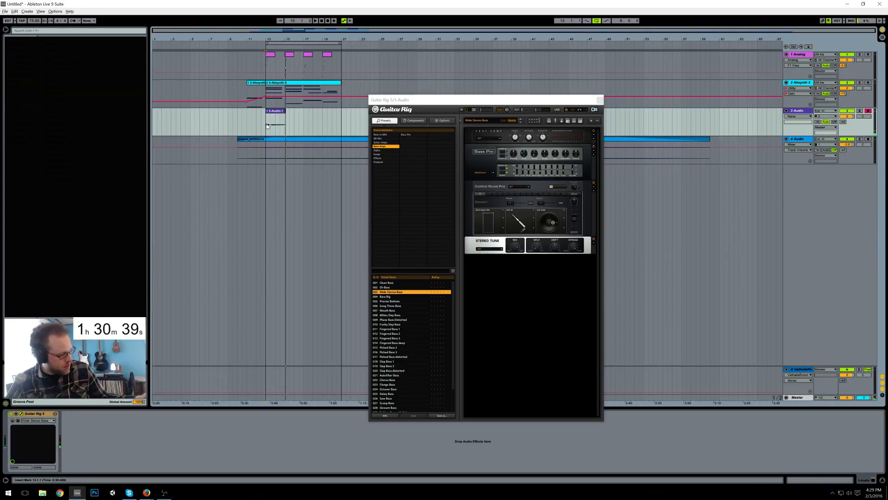
pyautogui.press('F9')
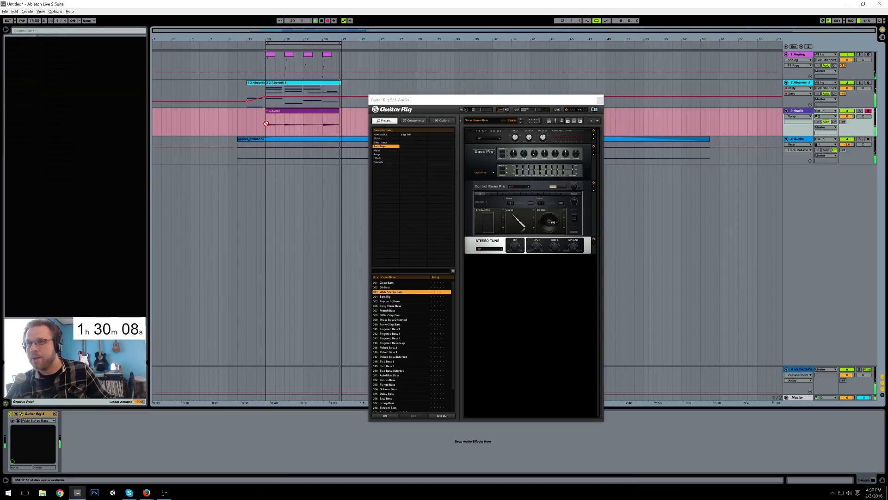
pyautogui.press('space')
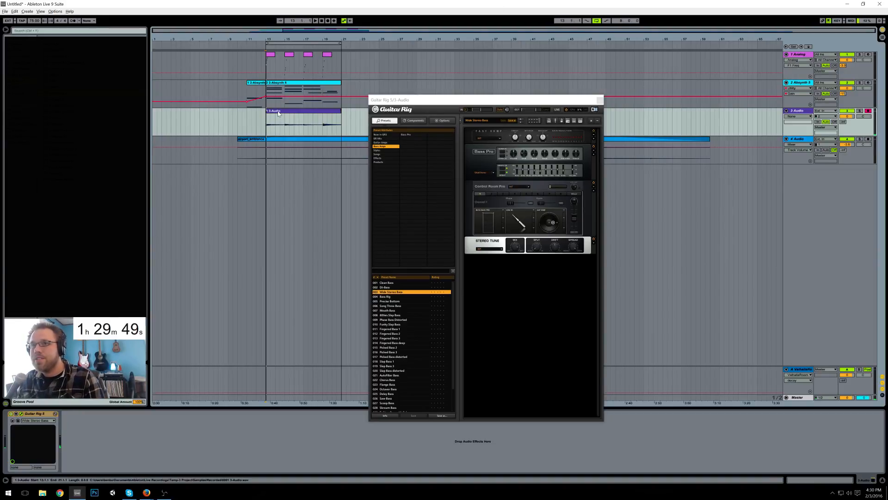
# Step: Open the recorded bass clip and add warp markers that align its notes with the starts of clip bars 3, 5 and 7
pyautogui.doubleClick(278, 112)
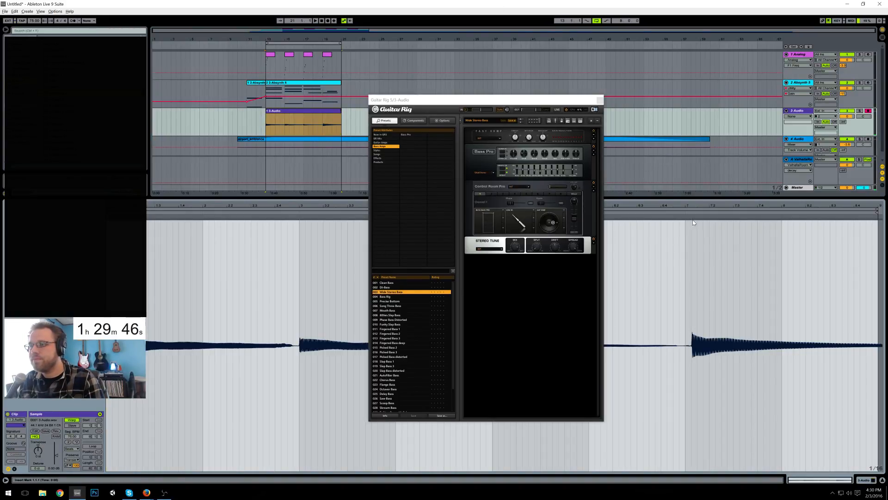
pyautogui.moveTo(583, 102); pyautogui.dragTo(192, 54)
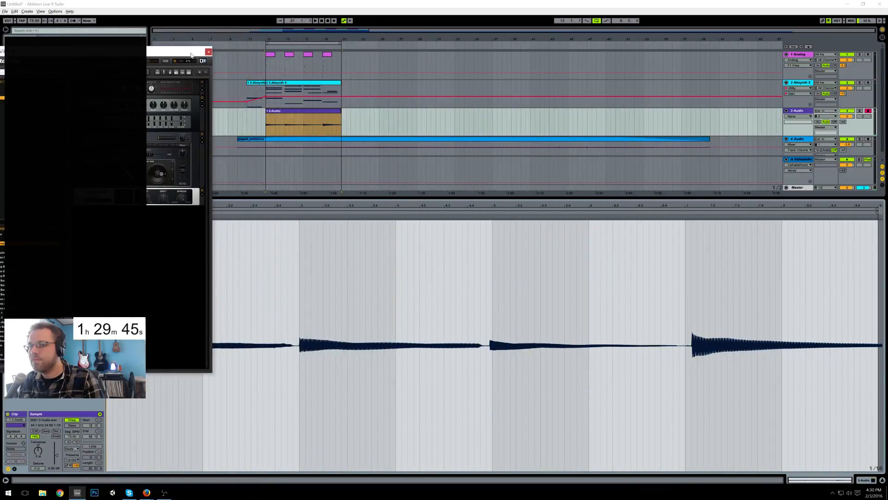
pyautogui.click(299, 217)
pyautogui.doubleClick(299, 216)
pyautogui.moveTo(489, 217); pyautogui.dragTo(492, 216)
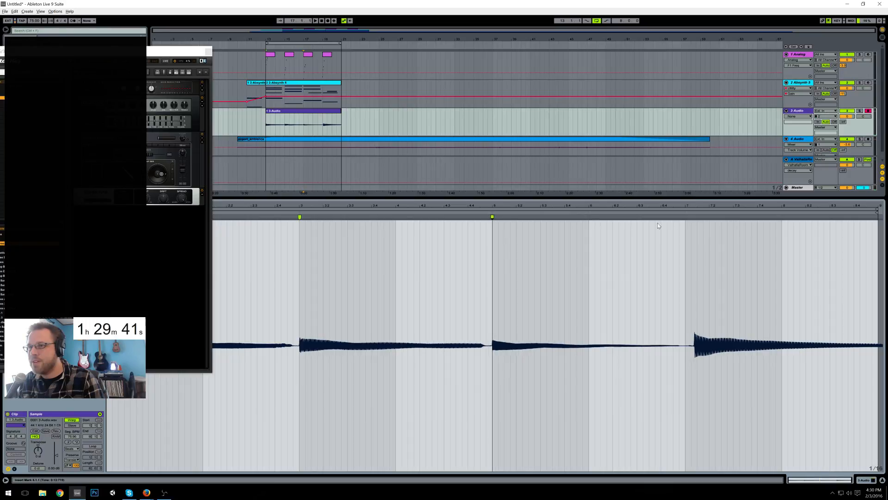
pyautogui.moveTo(694, 217); pyautogui.dragTo(685, 217)
# Step: Play the loop and listen to the bass track soloed, then together with the other tracks, keeping the Guitar Rig window clear of the clips
pyautogui.press('space')
pyautogui.moveTo(147, 54); pyautogui.dragTo(675, 41)
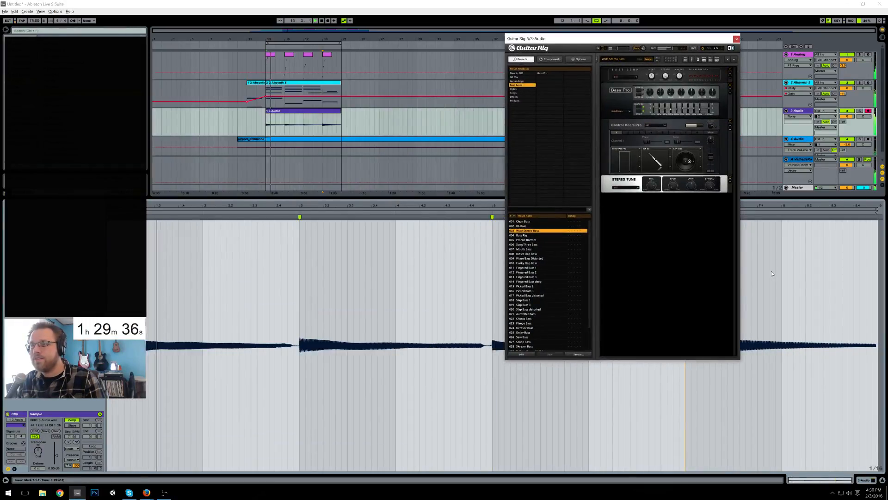
pyautogui.moveTo(647, 38); pyautogui.dragTo(676, 48)
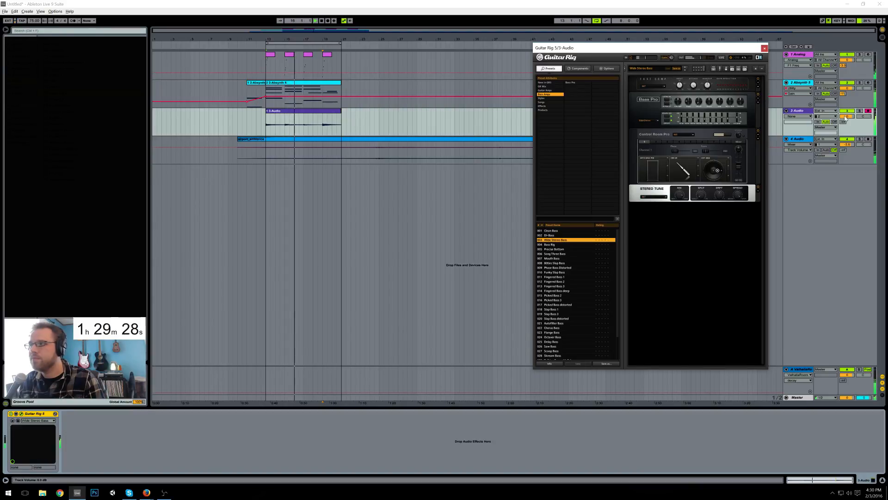
pyautogui.click(860, 112)
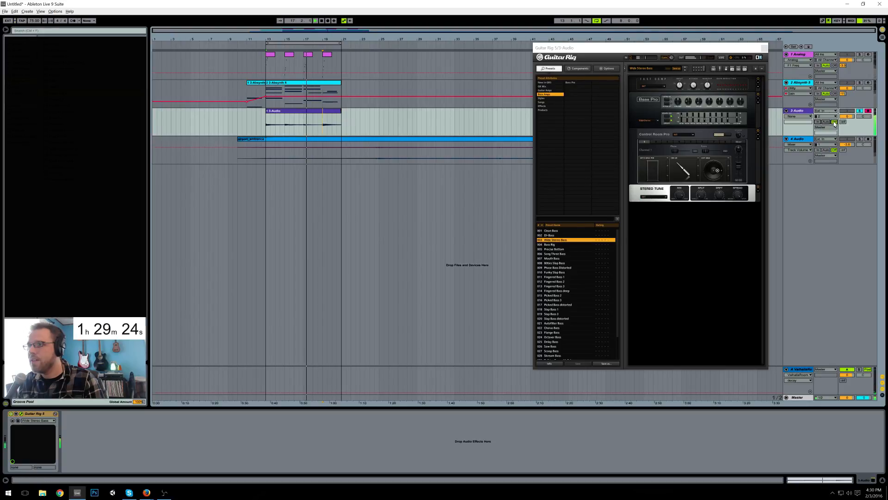
pyautogui.click(266, 121)
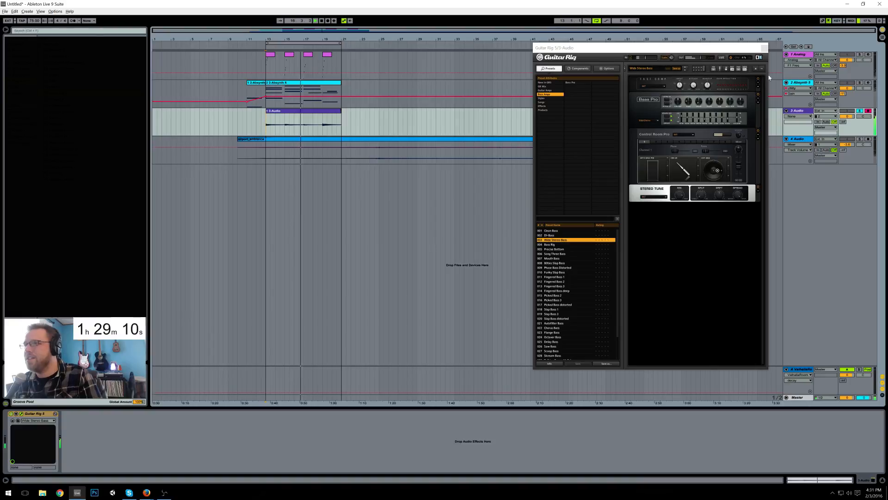
pyautogui.click(860, 111)
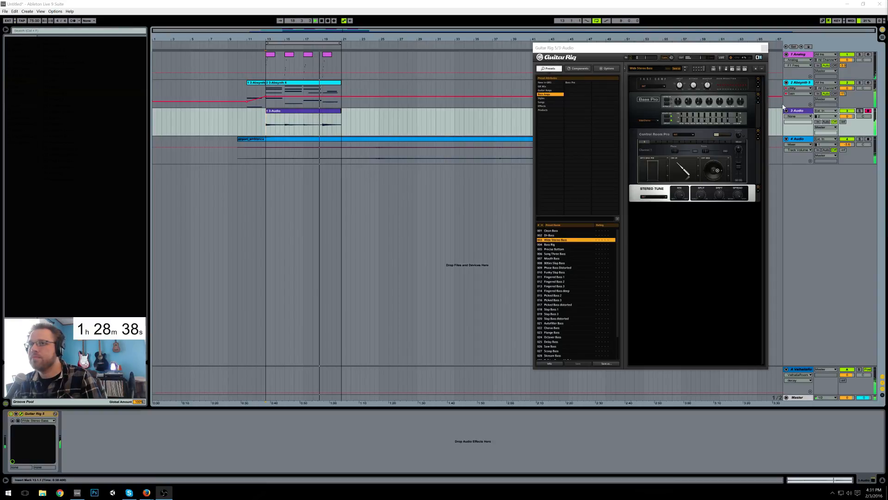
pyautogui.click(572, 3)
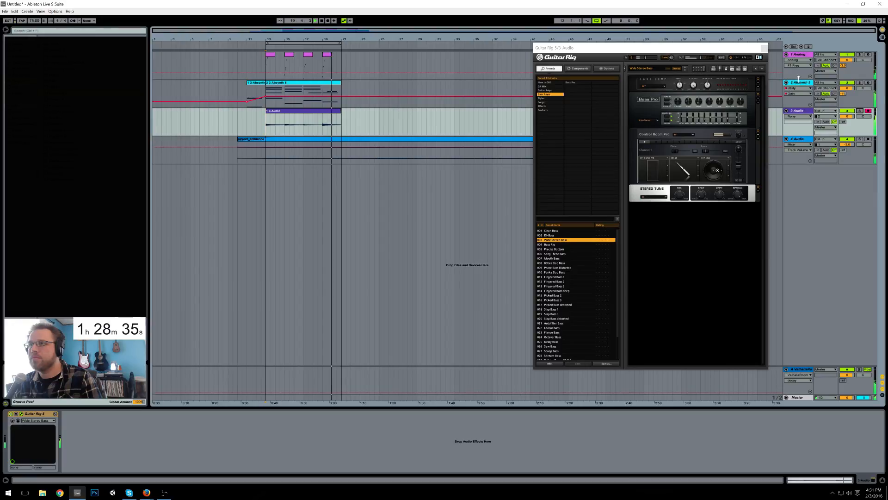
# Step: Insert a Kontakt 5 track below the Absynth track, load The Giant piano, and turn on the switch in its Tone section
pyautogui.click(803, 82)
pyautogui.hotkey('ctrl', 'shift', 't')
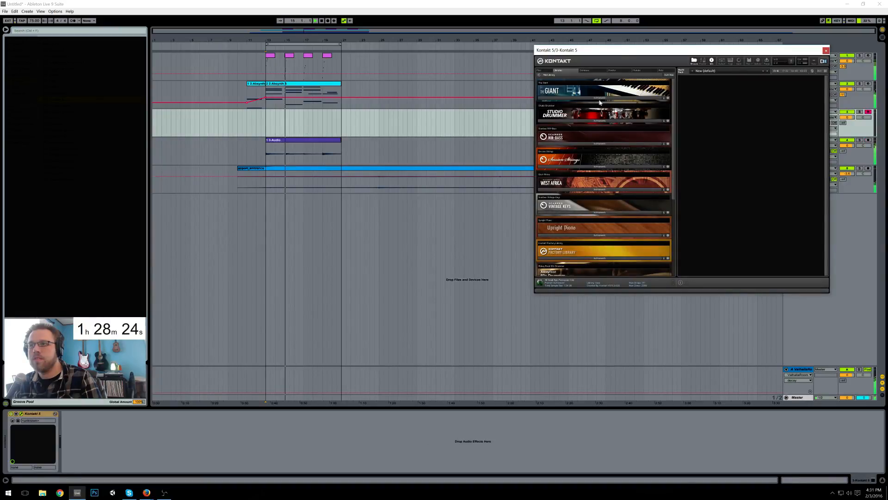
pyautogui.click(569, 98)
pyautogui.doubleClick(562, 108)
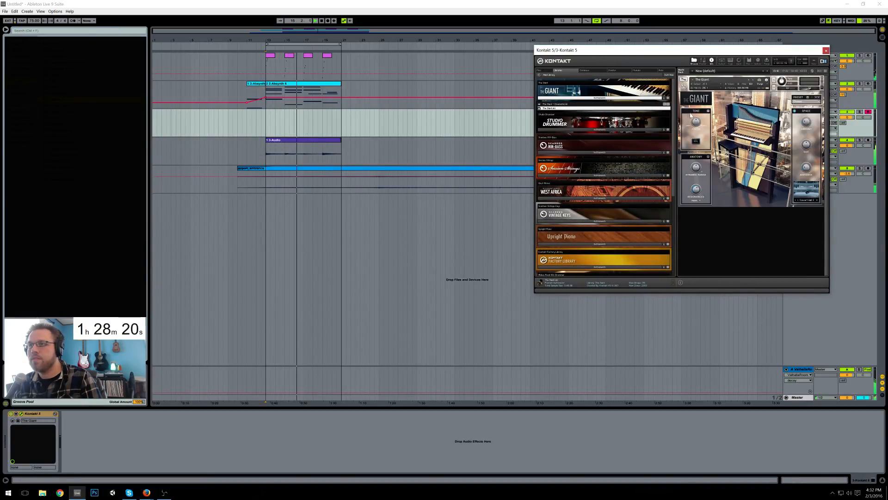
pyautogui.click(699, 141)
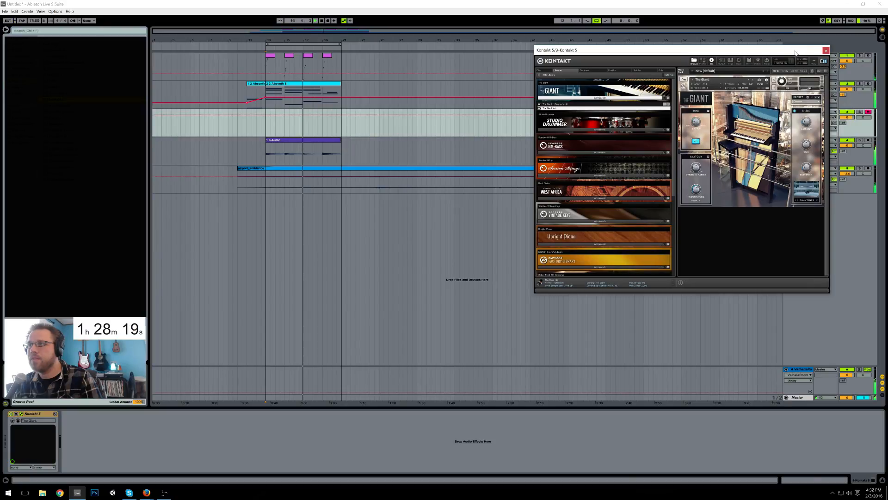
pyautogui.moveTo(694, 50); pyautogui.dragTo(641, 49)
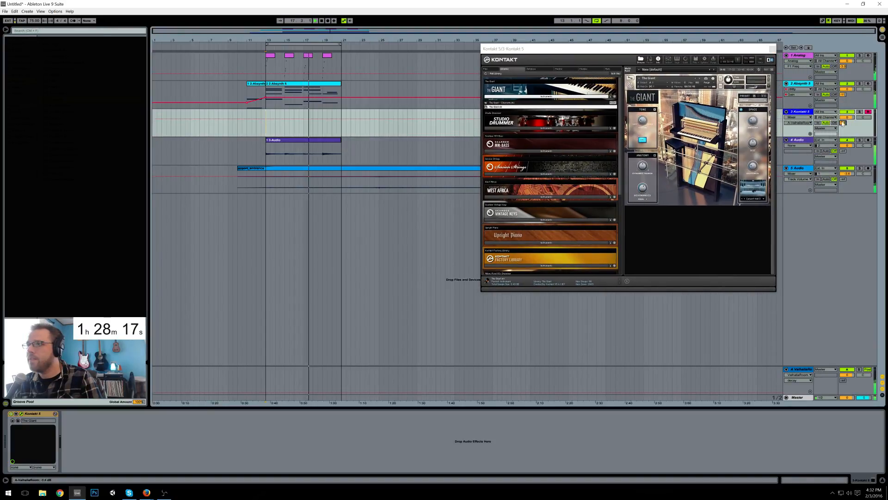
# Step: Copy the Reverb from the 1 Analog track to the Kontakt 5 track and lower its input filter frequency
pyautogui.click(799, 56)
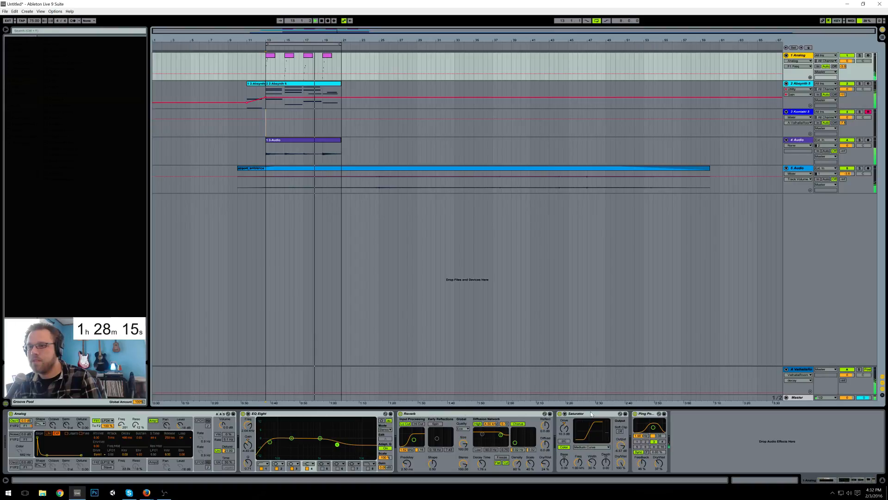
pyautogui.click(514, 413)
pyautogui.click(801, 112)
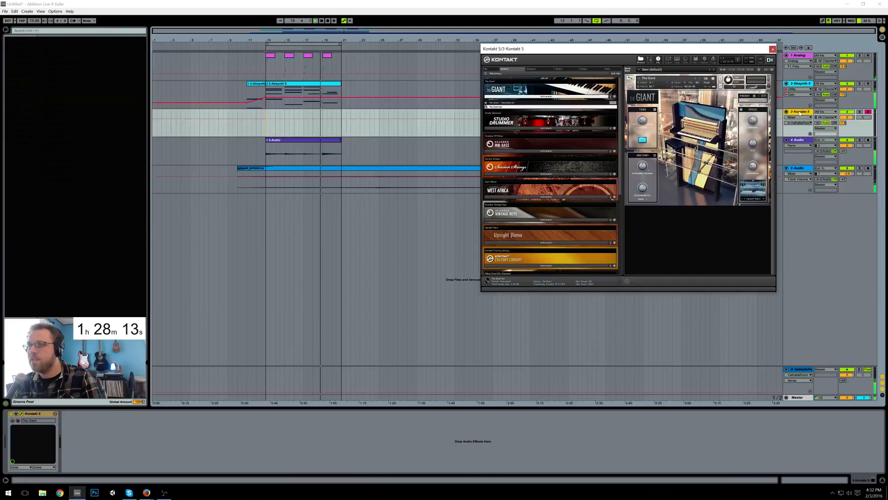
pyautogui.click(341, 456)
pyautogui.hotkey('ctrl', 'v')
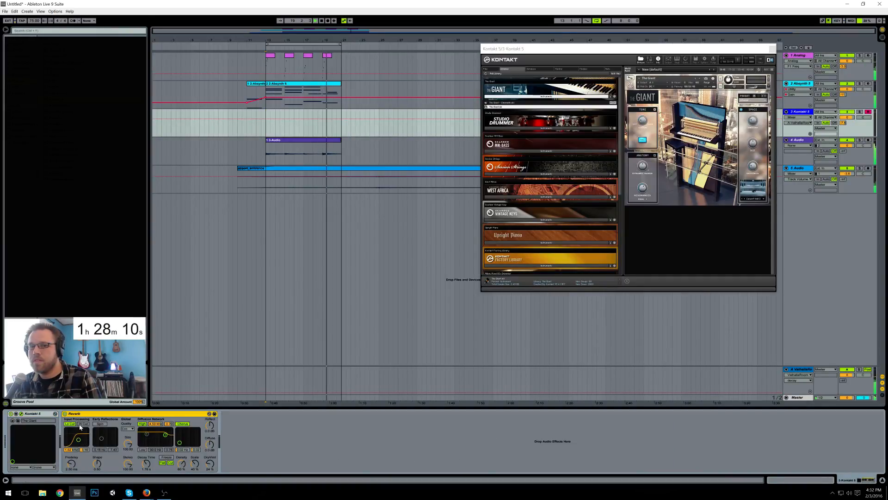
pyautogui.moveTo(79, 440); pyautogui.dragTo(76, 440)
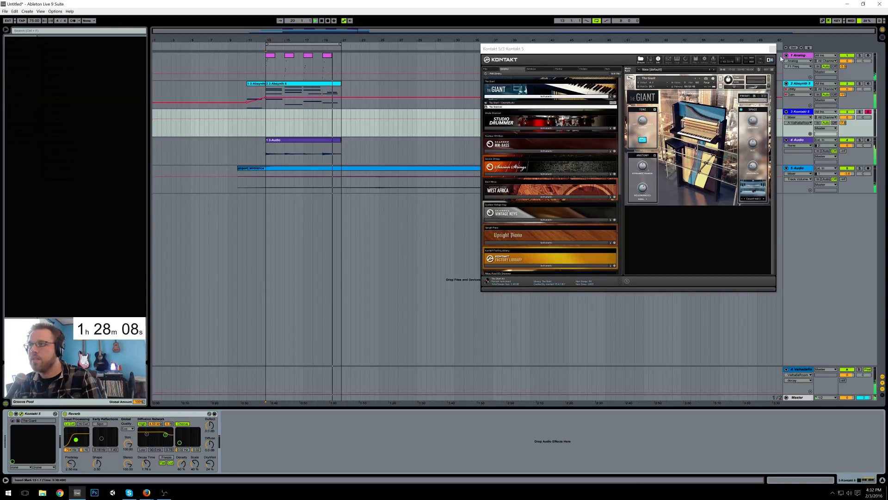
# Step: Lengthen the Reverb's decay time on the Kontakt track and adjust The Giant's Color, leaving the plug-in window closed
pyautogui.click(773, 49)
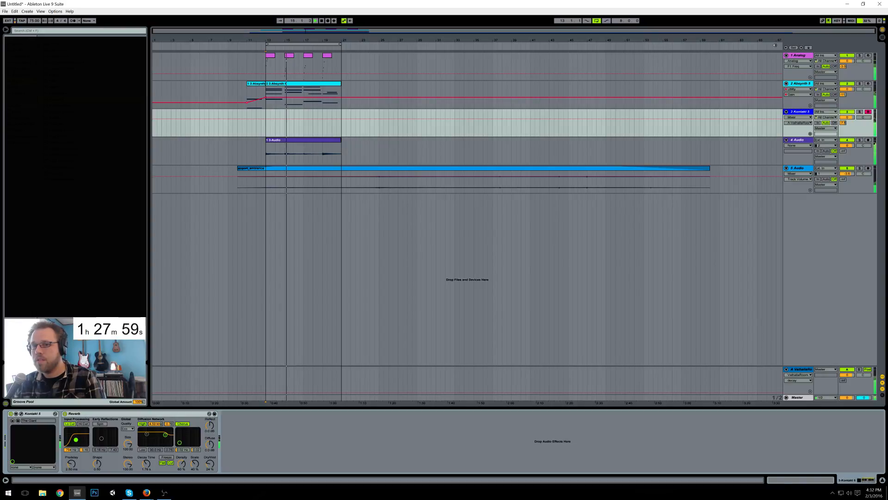
pyautogui.moveTo(145, 463); pyautogui.dragTo(145, 454)
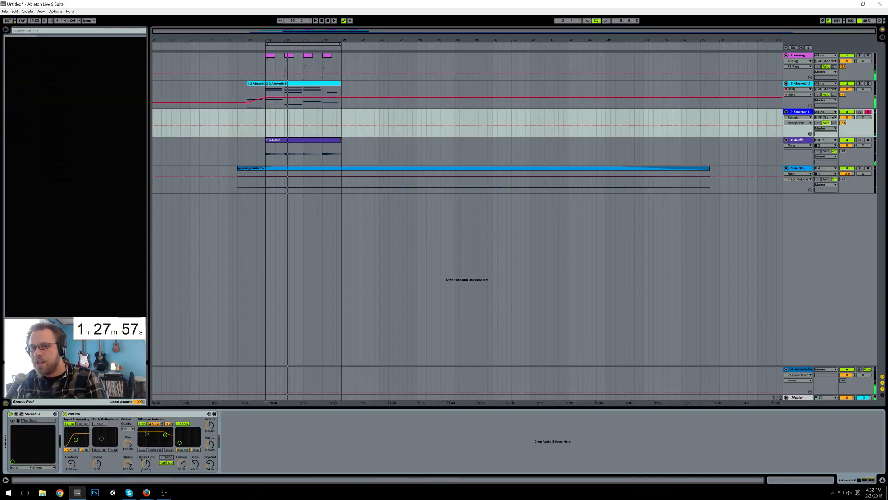
pyautogui.click(21, 414)
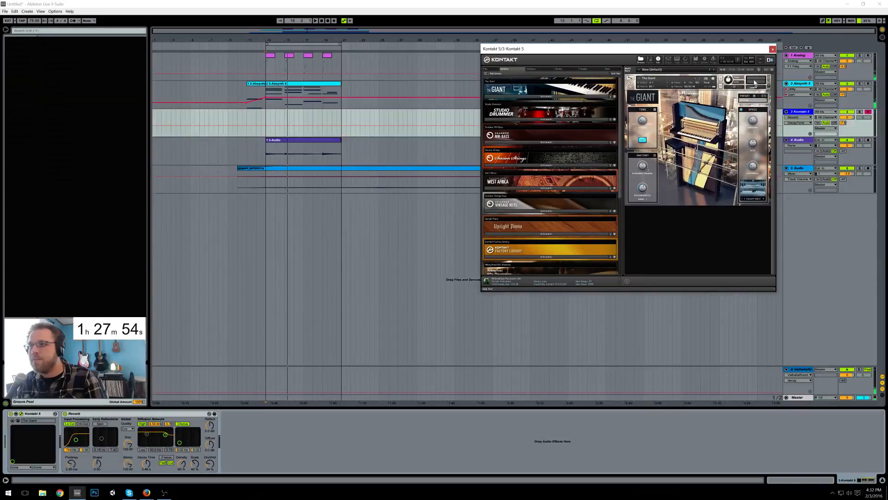
pyautogui.click(642, 122)
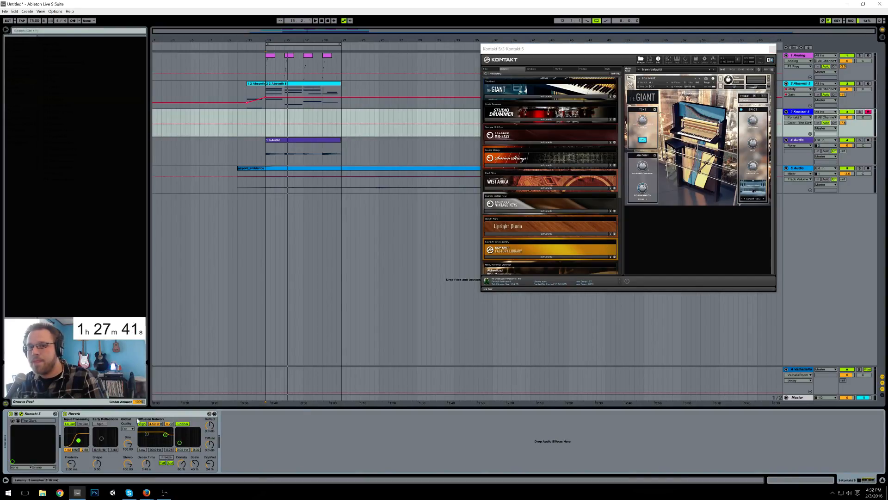
pyautogui.moveTo(142, 466); pyautogui.dragTo(142, 444)
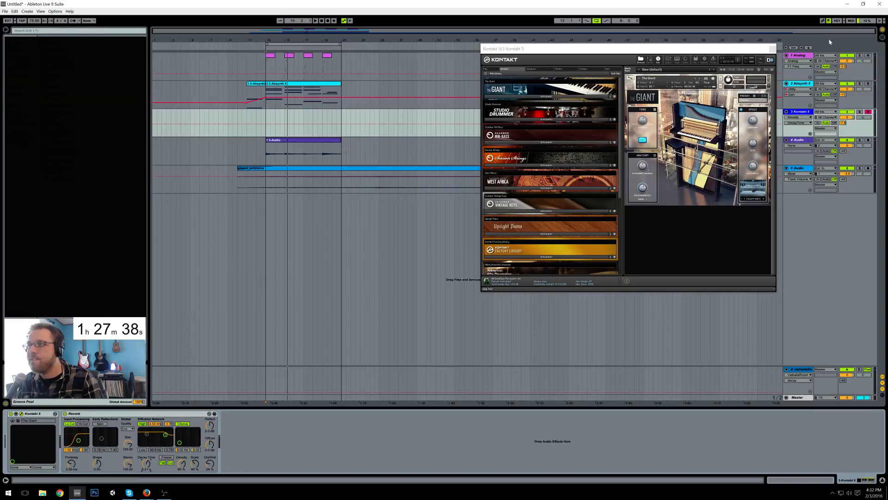
pyautogui.click(772, 49)
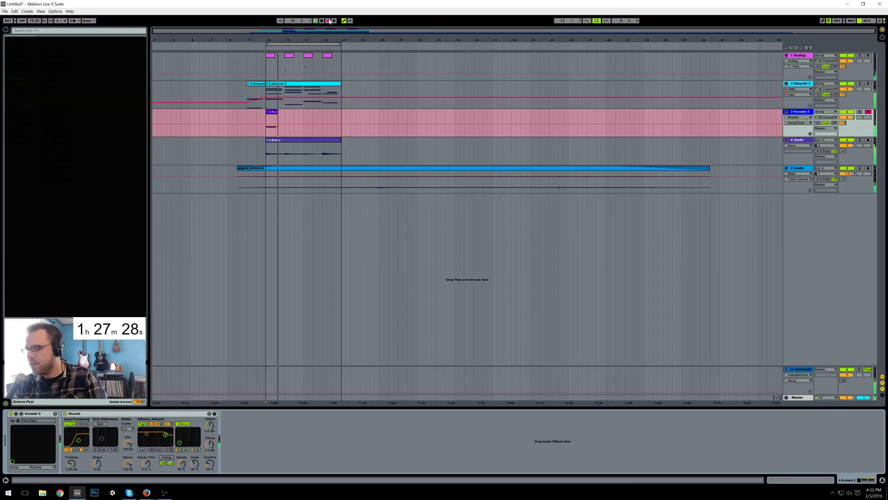
# Step: Record the piano part on the Kontakt 5 track from bar 13 to bar 21 and open the recorded clip
pyautogui.click(329, 20)
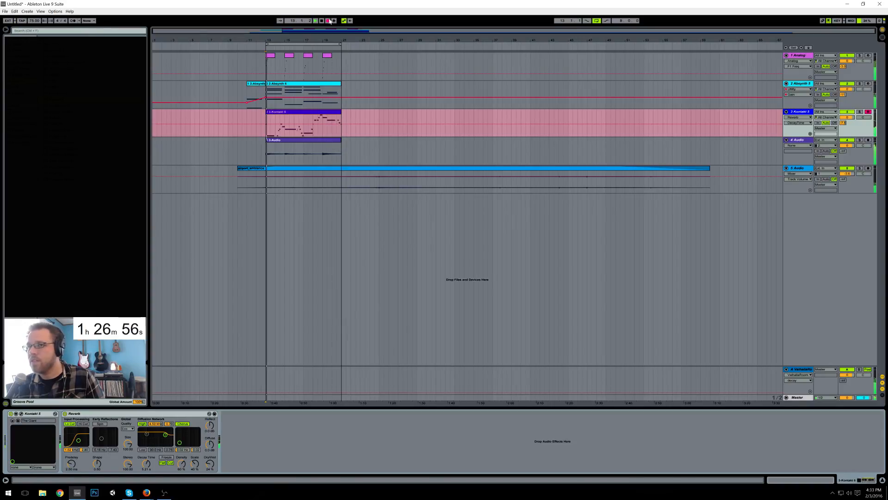
pyautogui.click(330, 20)
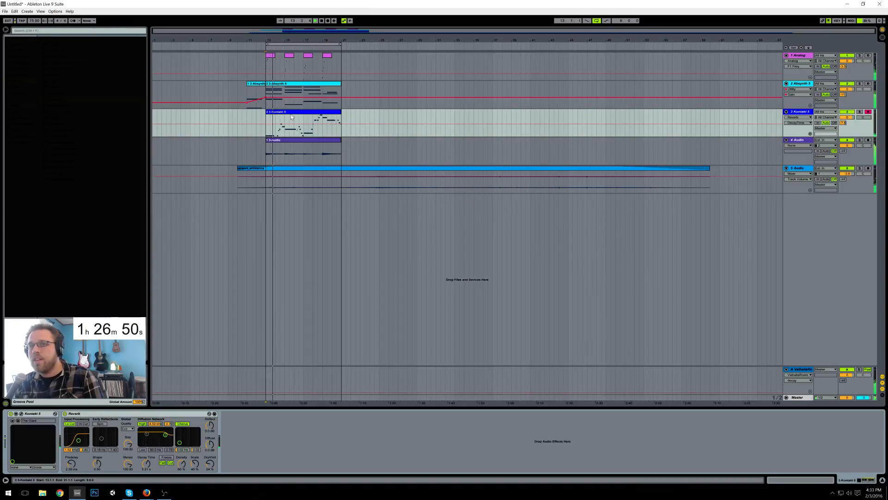
pyautogui.doubleClick(291, 115)
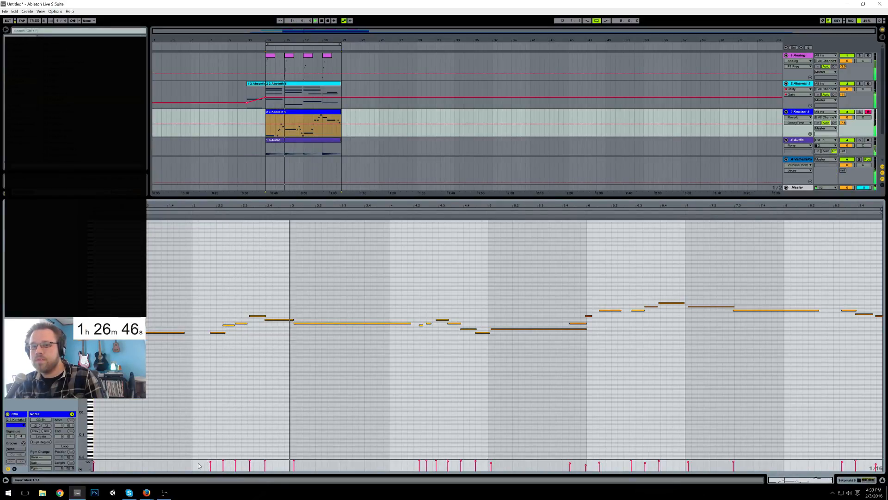
# Step: Move the long piano note near the start of clip bar 5 slightly earlier, and stop playback
pyautogui.click(217, 332)
pyautogui.click(326, 389)
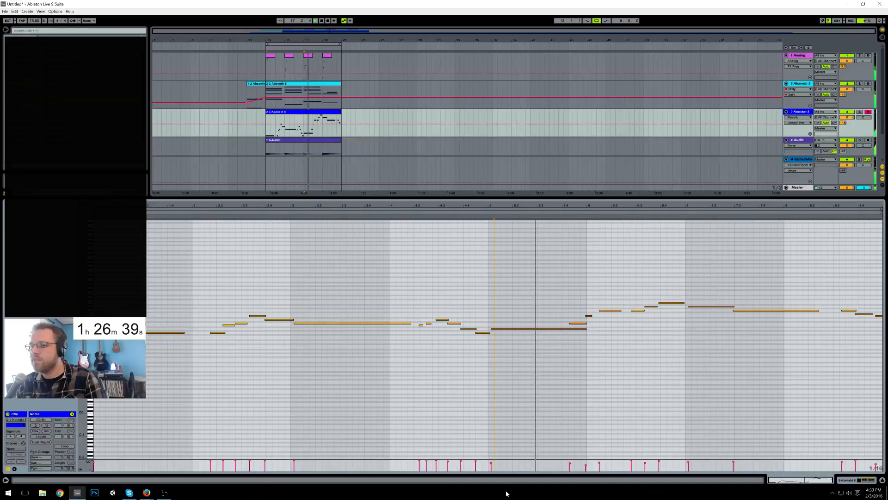
pyautogui.click(493, 329)
pyautogui.click(512, 341)
pyautogui.moveTo(492, 329); pyautogui.dragTo(490, 329)
pyautogui.click(514, 313)
pyautogui.press('space')
# Step: Examine the audio device and latency settings in Preferences
pyautogui.click(51, 11)
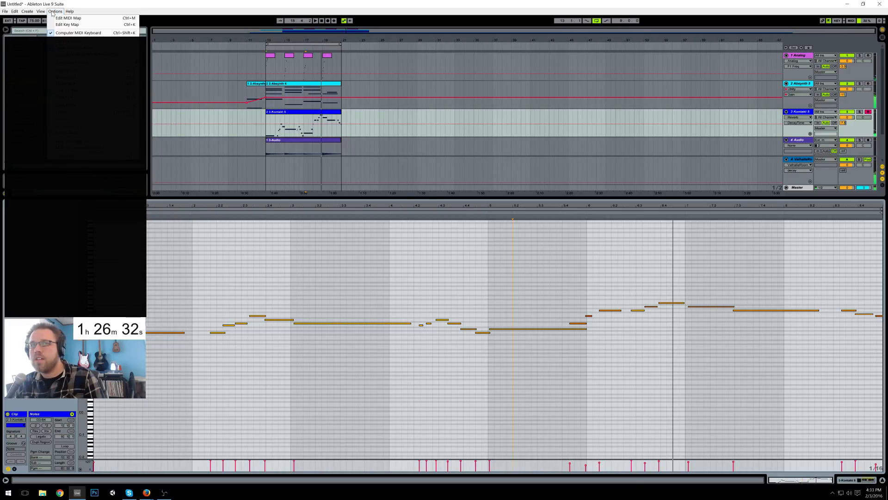
pyautogui.click(69, 155)
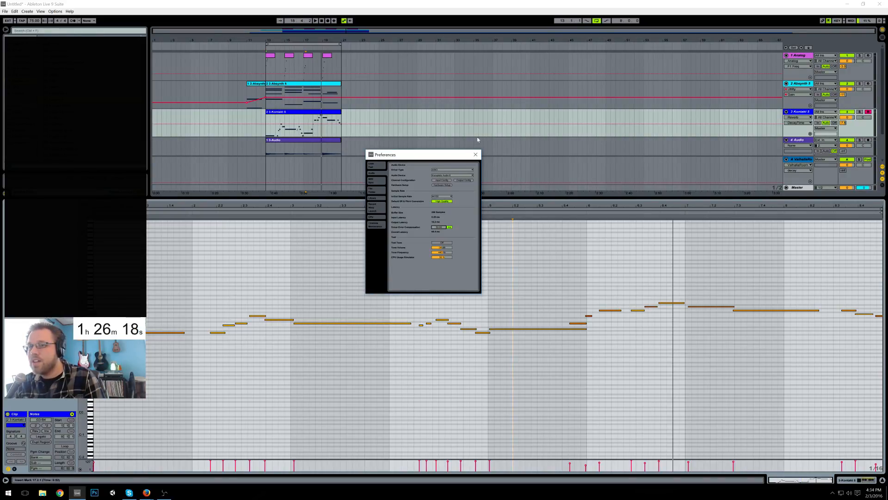
pyautogui.click(476, 155)
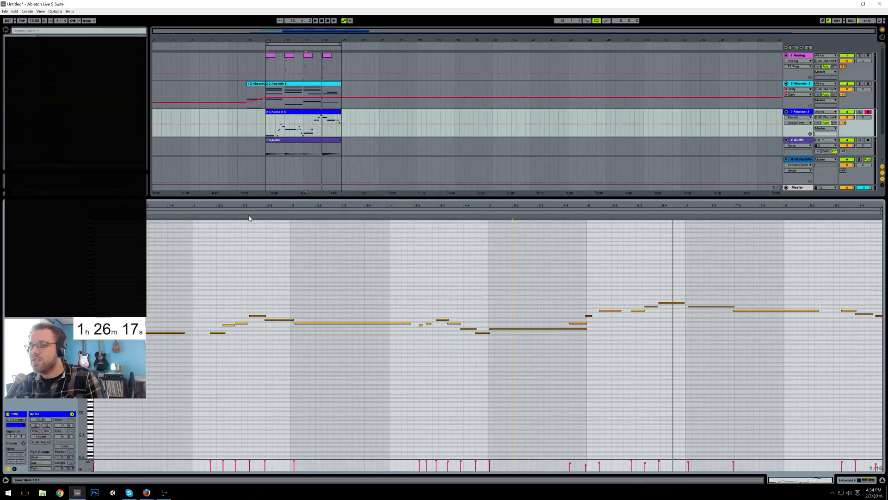
# Step: Play the loop to check the piano part, and mute the 2 Absynth 5 track while listening
pyautogui.press('space')
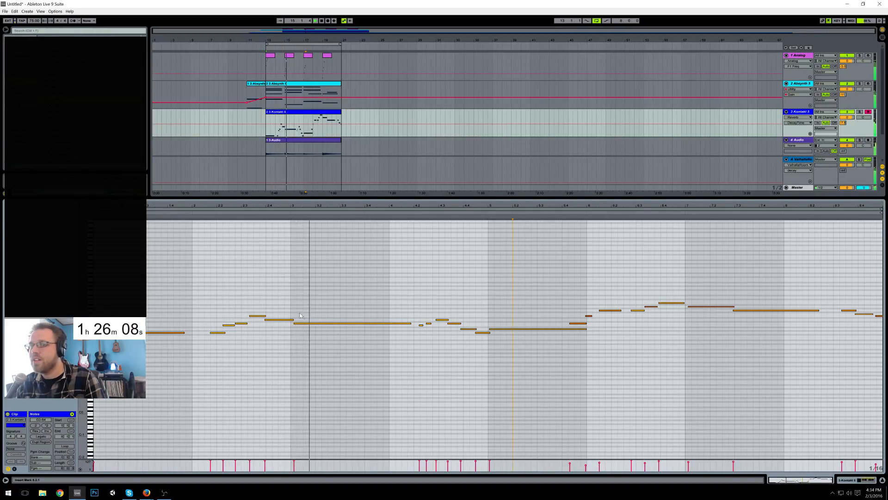
pyautogui.press('space')
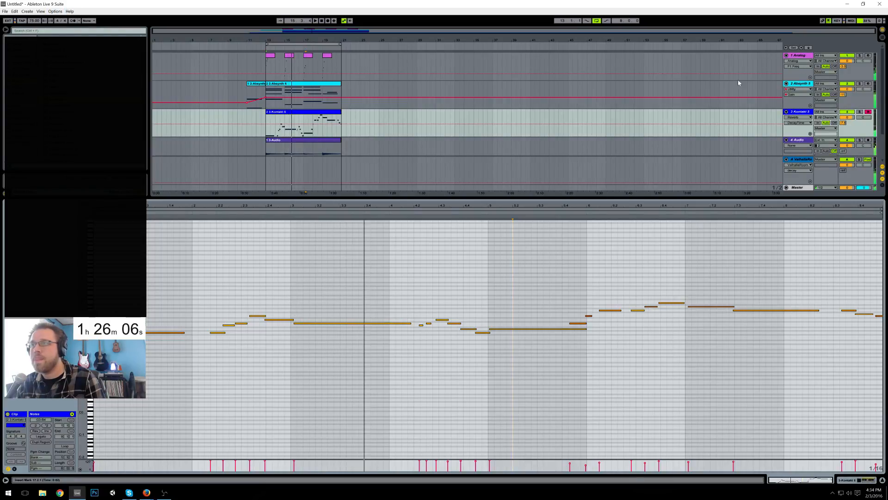
pyautogui.click(851, 84)
pyautogui.press('space')
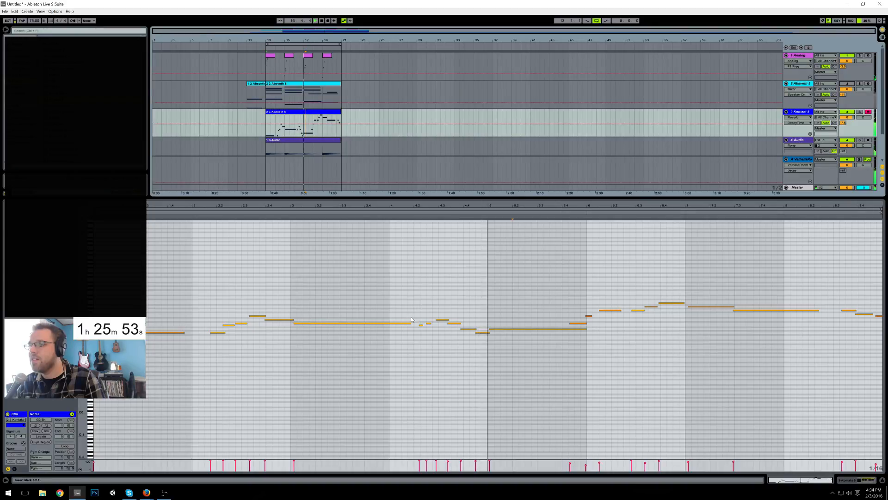
# Step: Shift the run of short piano notes in the second half of clip bar 4 slightly later
pyautogui.moveTo(420, 325); pyautogui.dragTo(438, 320)
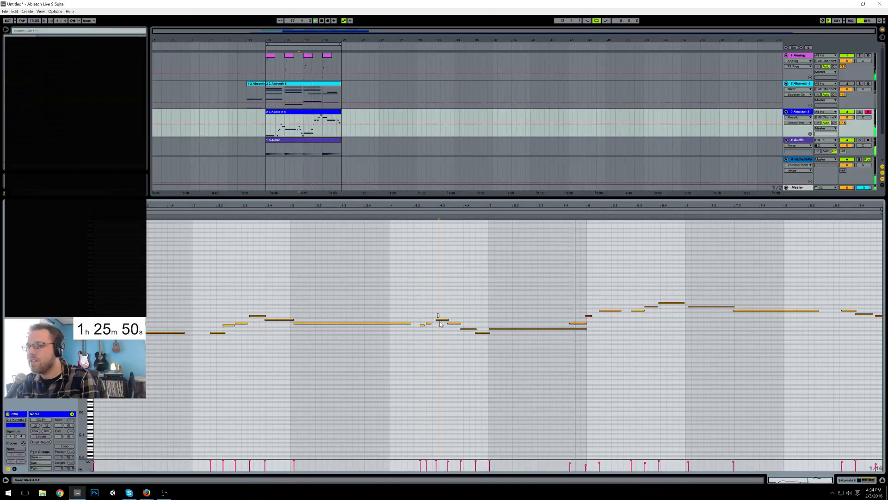
pyautogui.click(469, 328)
pyautogui.moveTo(456, 324); pyautogui.dragTo(429, 324)
pyautogui.press('Right')
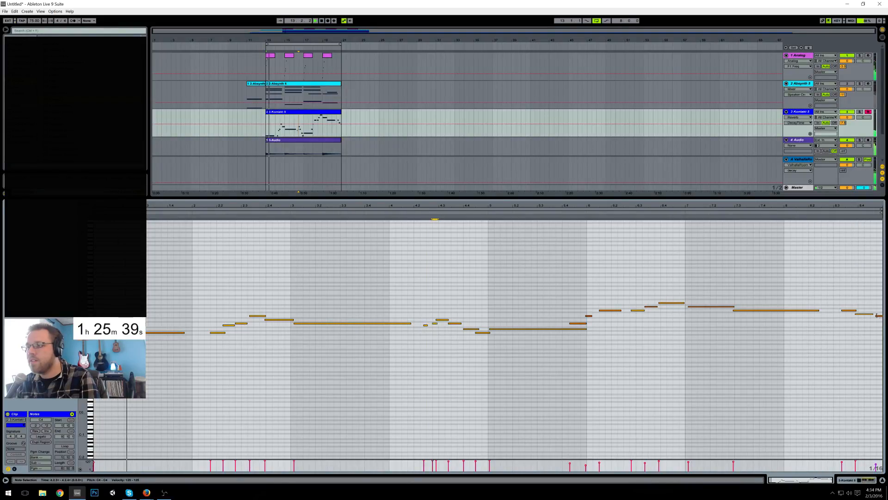
# Step: Shift the closing notes of the piano clip slightly earlier and lengthen the last note to the end of the clip
pyautogui.click(848, 310)
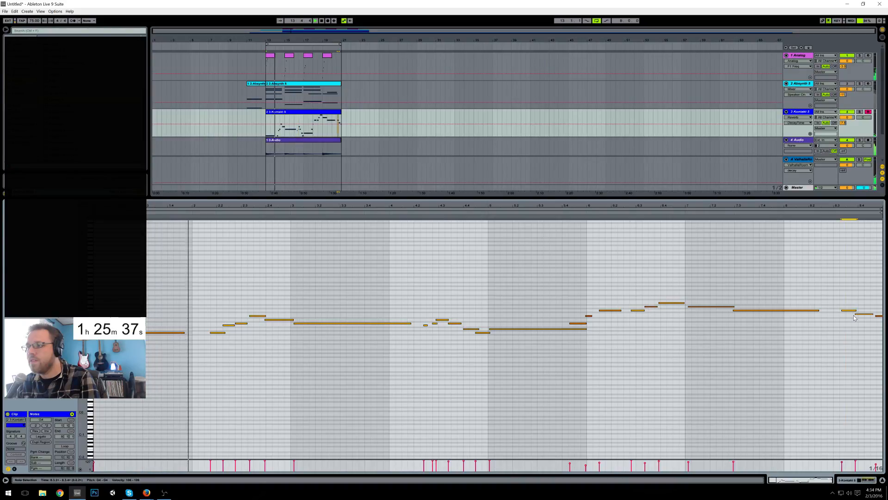
pyautogui.moveTo(848, 310); pyautogui.dragTo(881, 324)
pyautogui.click(861, 320)
pyautogui.press('Left')
pyautogui.press('Left')
pyautogui.press('Left')
pyautogui.press('Left')
pyautogui.hotkey('shift', 'Right')
pyautogui.hotkey('shift', 'Right')
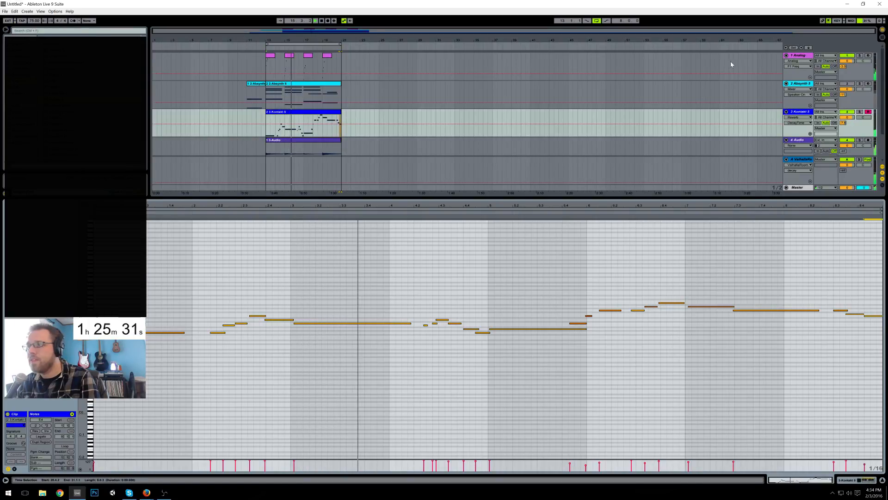
# Step: Mute the 4 Audio track and shift the two short notes just after beat 4.2 of the Kontakt melody slightly earlier
pyautogui.click(851, 140)
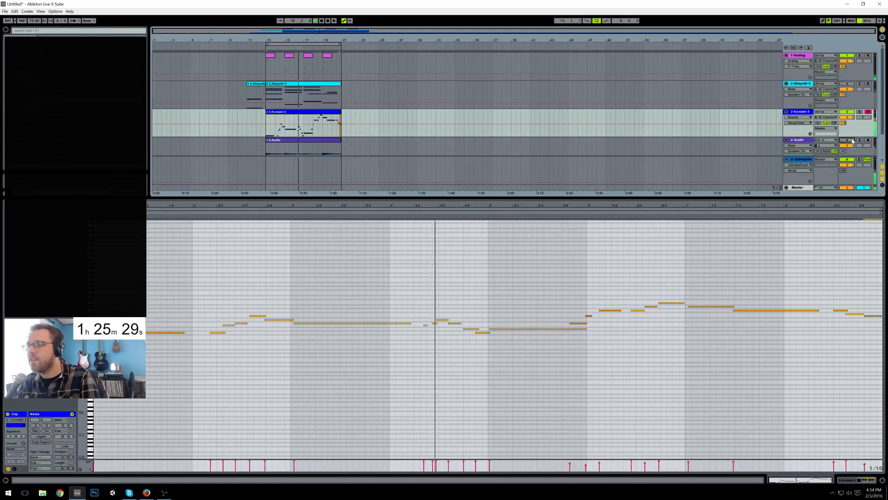
pyautogui.click(436, 319)
pyautogui.moveTo(421, 321)
pyautogui.mouseDown()
pyautogui.moveTo(435, 330)
pyautogui.moveTo(416, 325)
pyautogui.mouseUp()
pyautogui.press('Left')
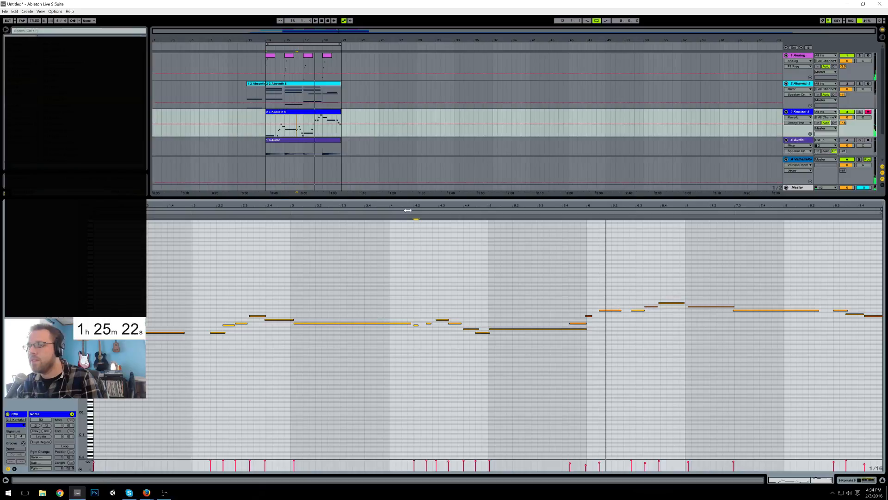
# Step: Shorten the long note in bar 5 so it ends where the next note starts, and nudge that next note slightly earlier
pyautogui.hotkey('ctrl', 'a')
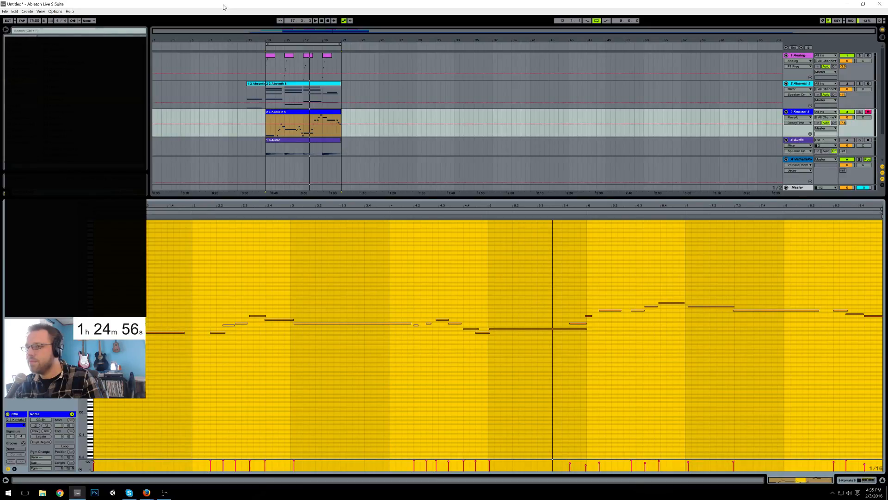
pyautogui.click(619, 357)
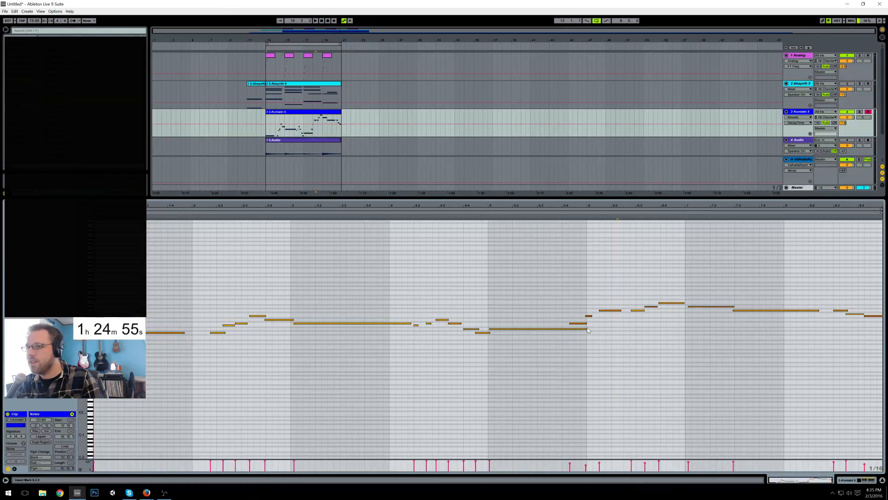
pyautogui.moveTo(587, 329); pyautogui.dragTo(565, 331)
pyautogui.click(569, 324)
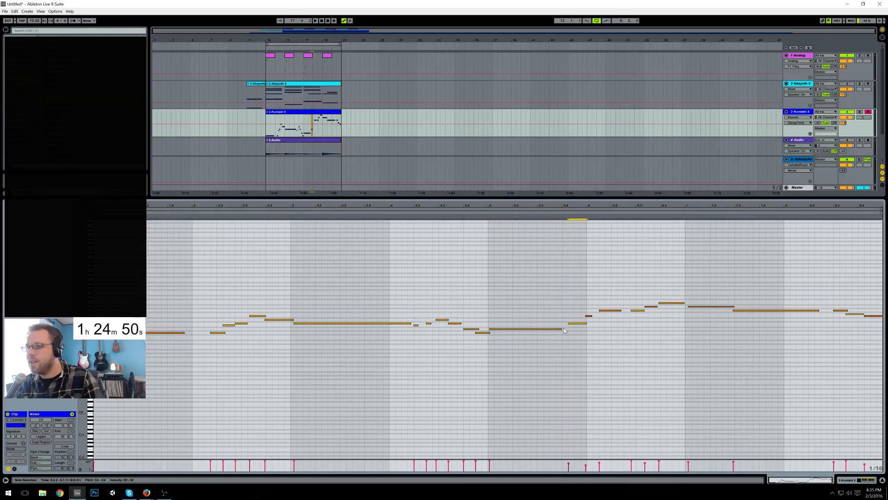
pyautogui.moveTo(564, 328); pyautogui.dragTo(567, 330)
# Step: Raise the velocity of the short note at the start of bar 6 and fine-tune its timing slightly earlier
pyautogui.click(589, 316)
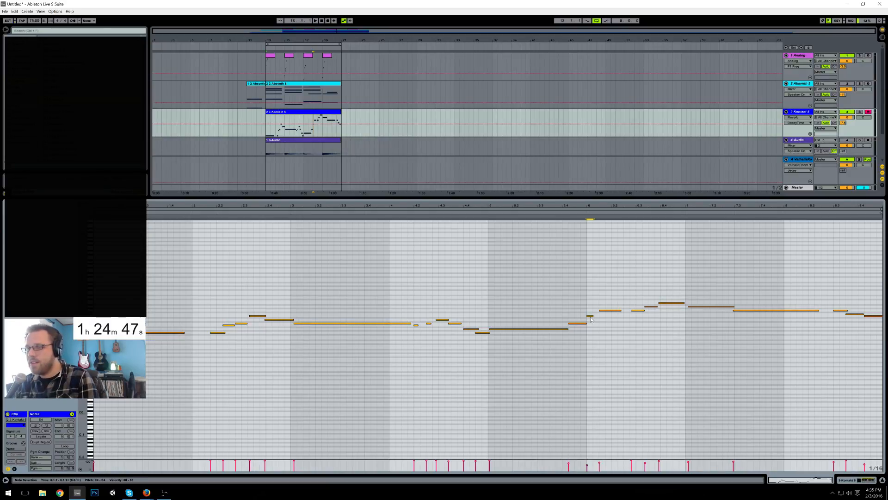
pyautogui.moveTo(591, 317); pyautogui.dragTo(588, 316)
pyautogui.moveTo(586, 465); pyautogui.dragTo(586, 463)
pyautogui.moveTo(589, 319); pyautogui.dragTo(590, 319)
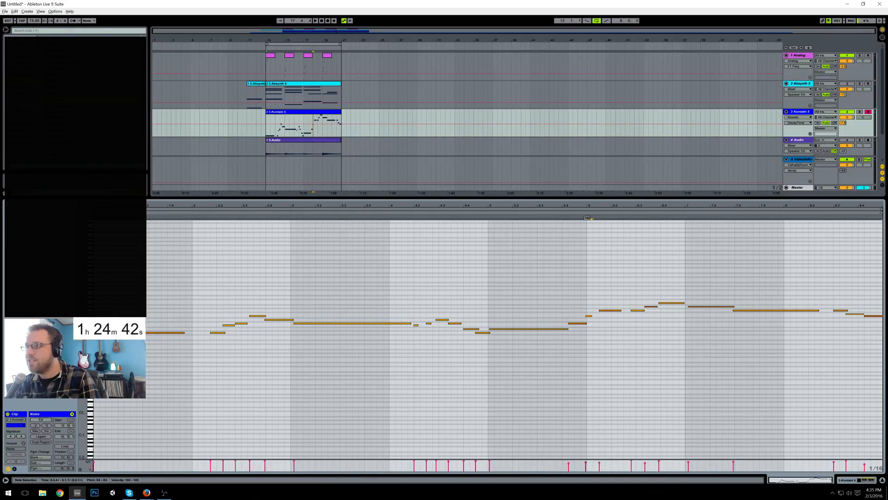
# Step: Unmute the 4 Audio track and the 2 Absynth 5 track
pyautogui.click(715, 357)
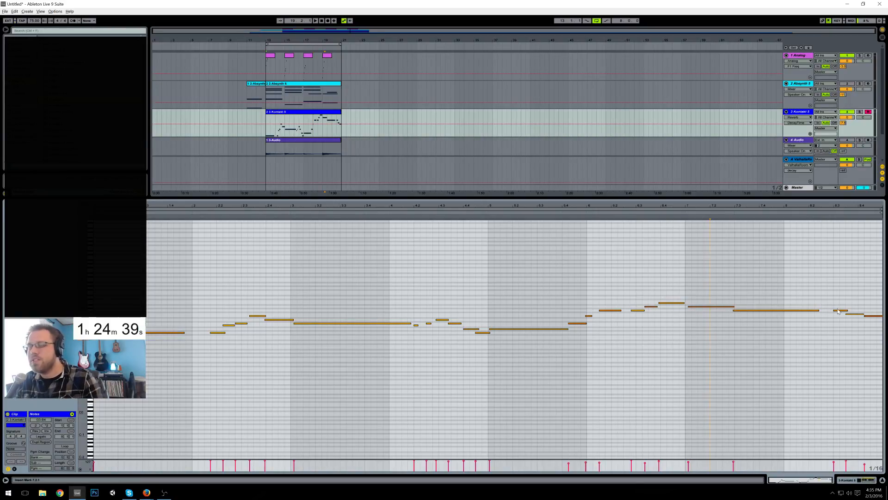
pyautogui.click(847, 139)
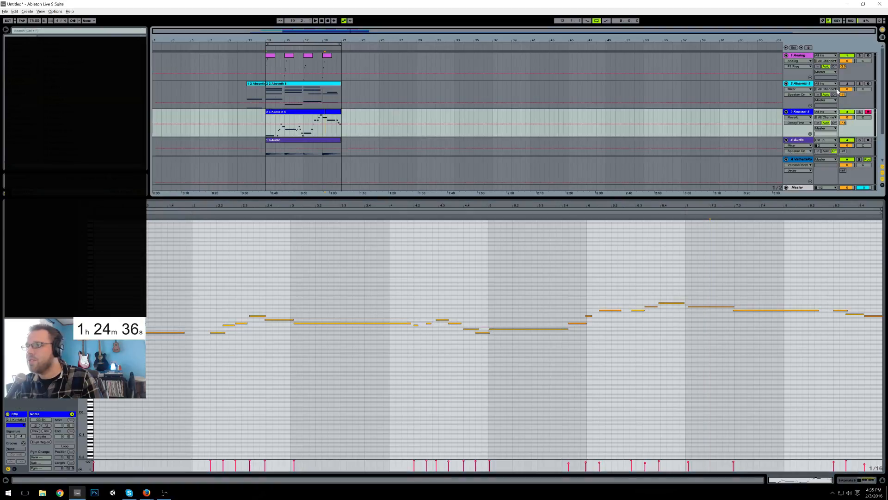
pyautogui.click(847, 83)
# Step: Start saving the Live set and browse to the "2 Hour Tracks 2016" folder inside Ableton Projects
pyautogui.hotkey('ctrl', 's')
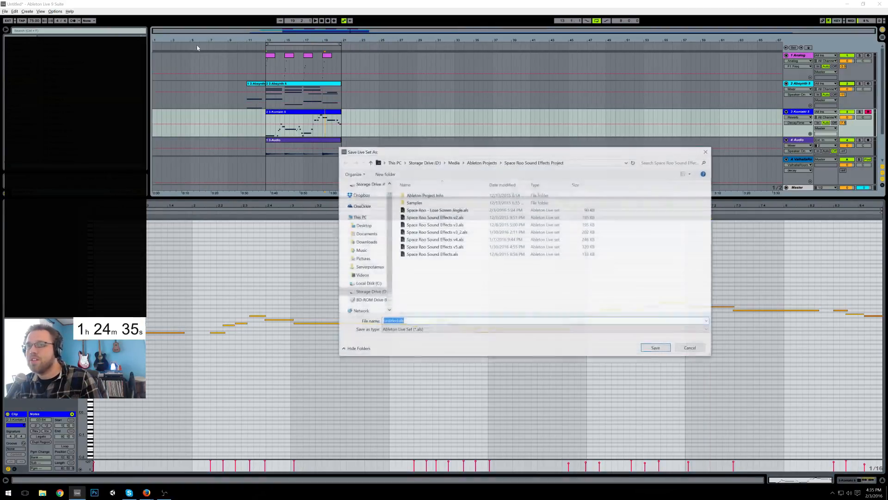
pyautogui.click(481, 164)
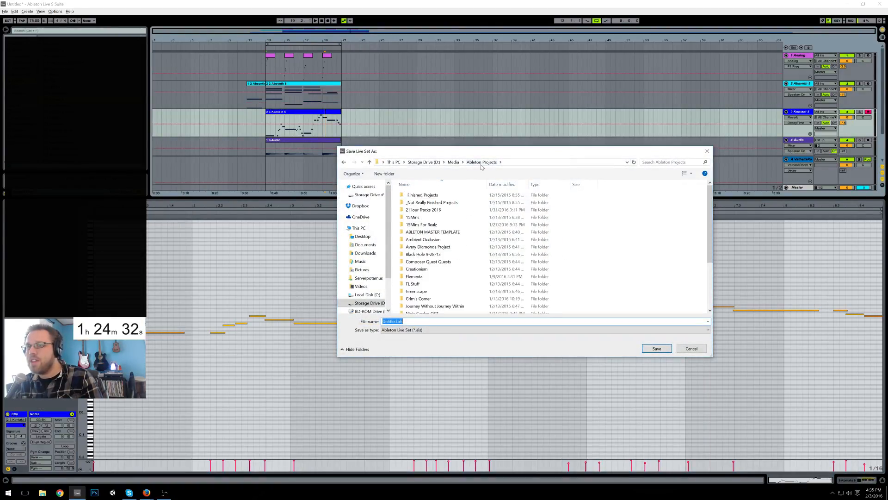
pyautogui.doubleClick(433, 225)
pyautogui.hotkey('alt', 'Left')
pyautogui.doubleClick(440, 210)
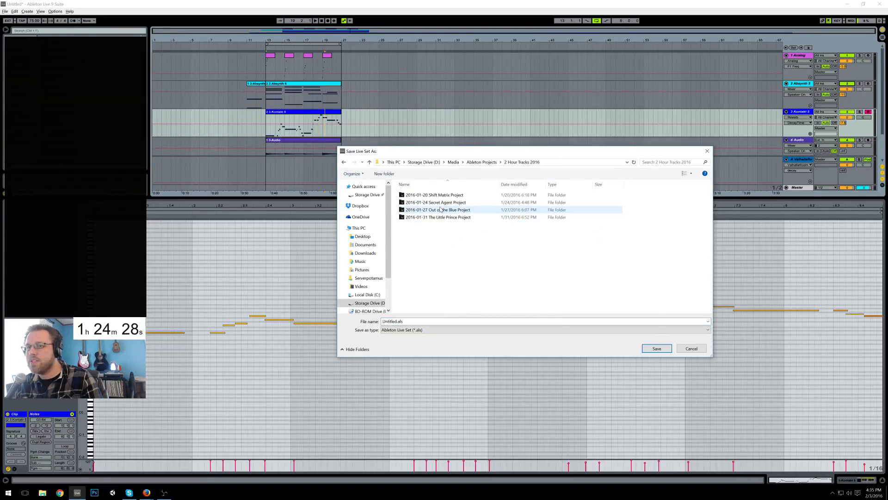
# Step: Name the set "2016-02-03 Terminal B, Shuttle to Mars" and save it
pyautogui.click(440, 321)
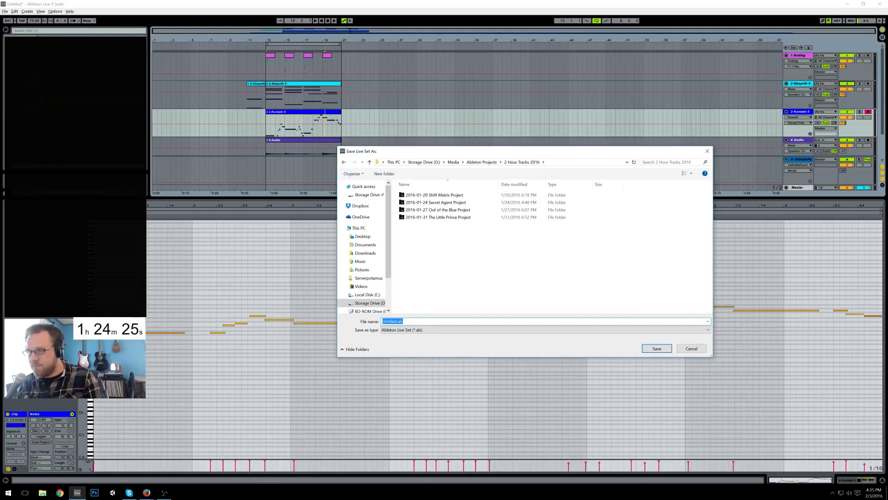
pyautogui.write('2016-02-03')
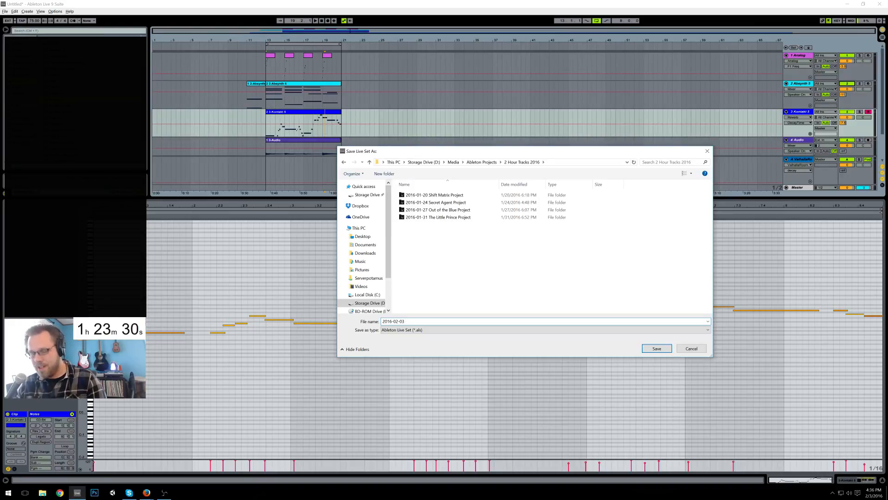
pyautogui.write('al ')
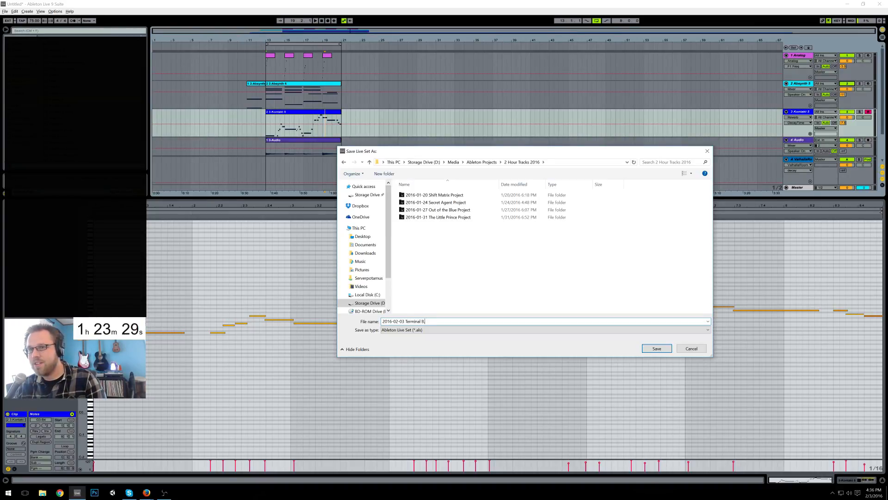
pyautogui.write('B, Shuttle to Mars')
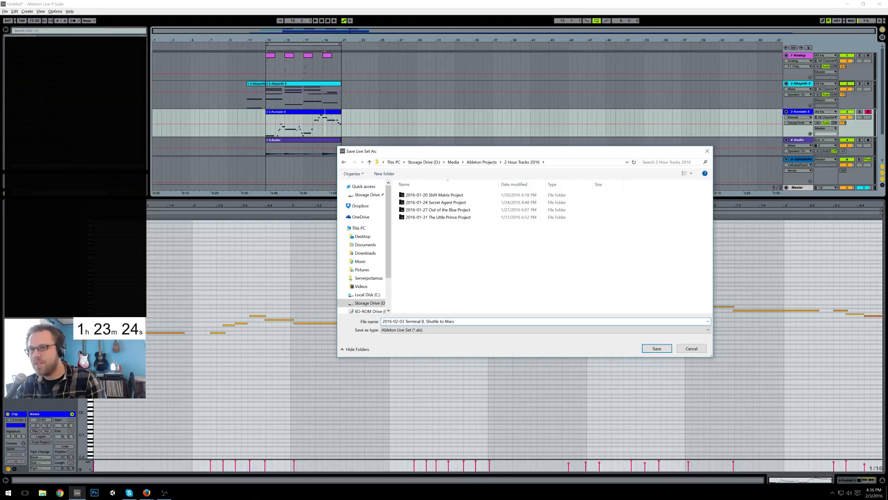
pyautogui.hotkey('ctrl', 'Left')
pyautogui.hotkey('ctrl', 'Left')
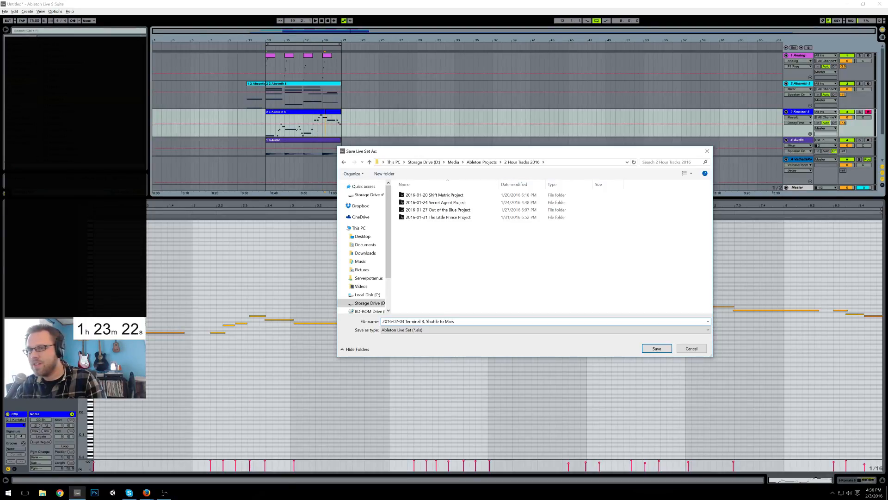
pyautogui.press('Return')
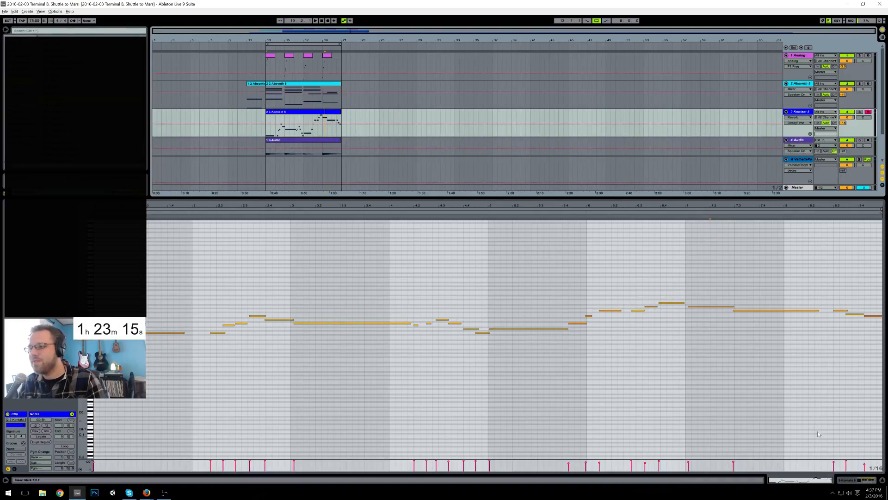
# Step: Show the device chain instead of the note editor, select the ambience clip on the 5 Audio track and play the arrangement
pyautogui.click(859, 481)
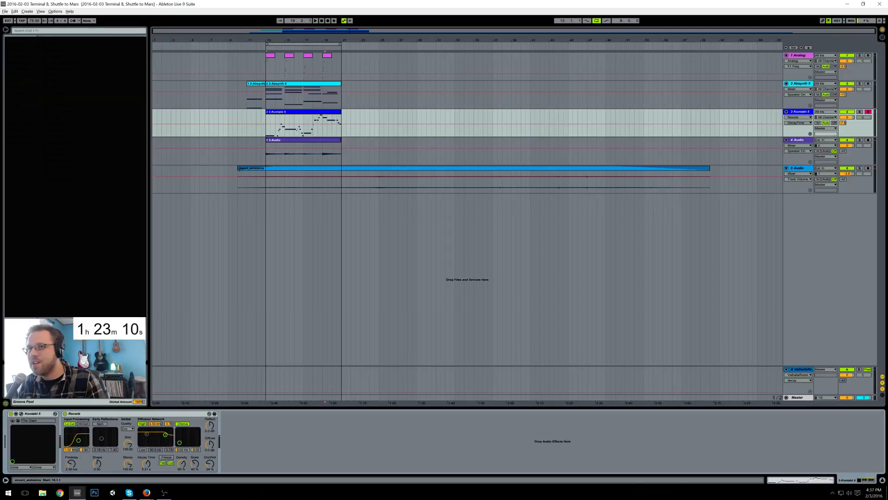
pyautogui.click(239, 169)
pyautogui.press('space')
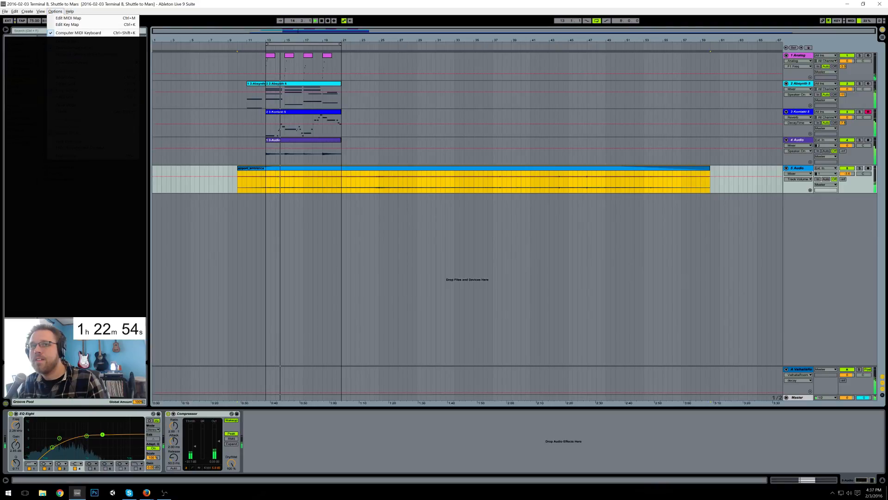
# Step: Set the driver error compensation to 100 ms in the audio preferences and close them
pyautogui.click(68, 155)
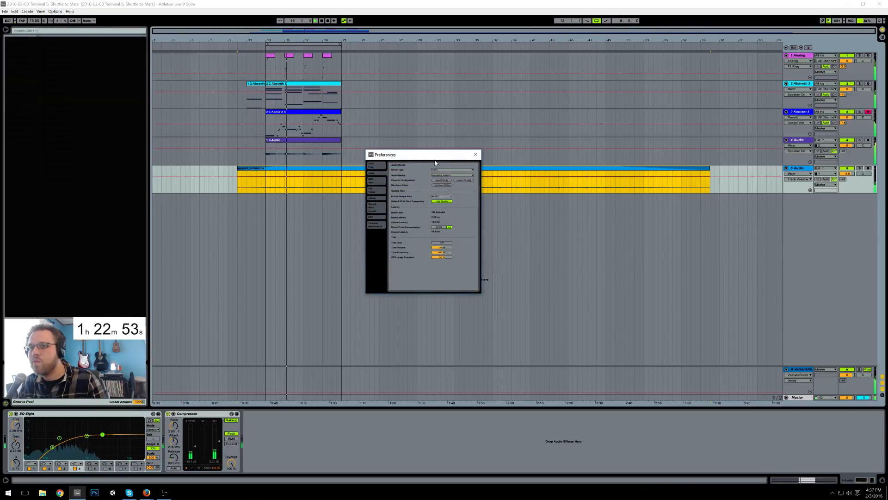
pyautogui.moveTo(435, 156); pyautogui.dragTo(509, 188)
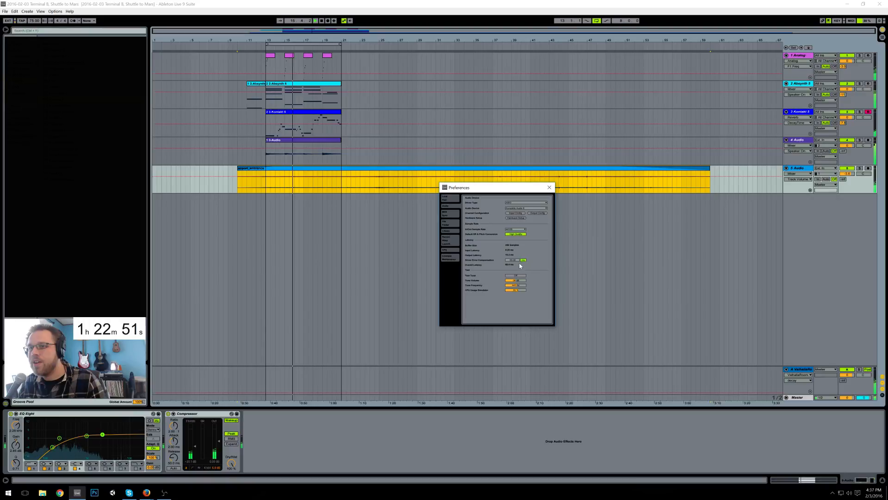
pyautogui.moveTo(515, 260); pyautogui.dragTo(515, 238)
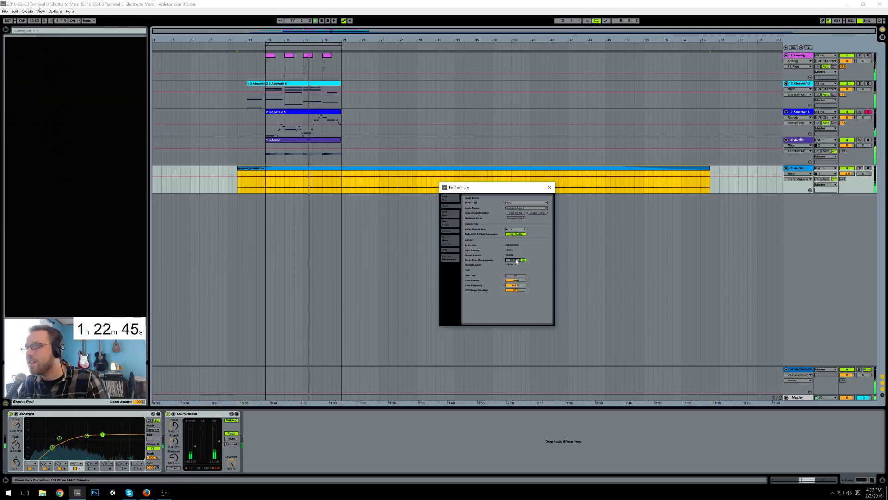
pyautogui.click(547, 191)
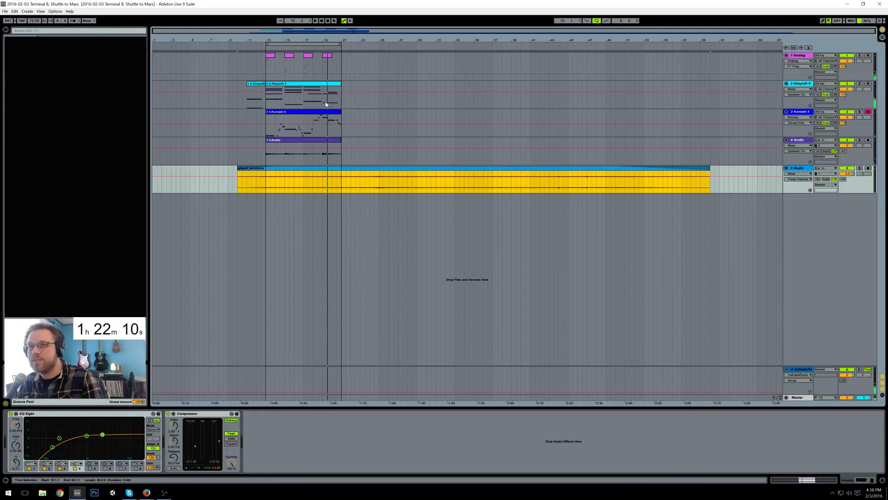
# Step: Deactivate the clip on the 3 Kontakt 5 track
pyautogui.click(323, 111)
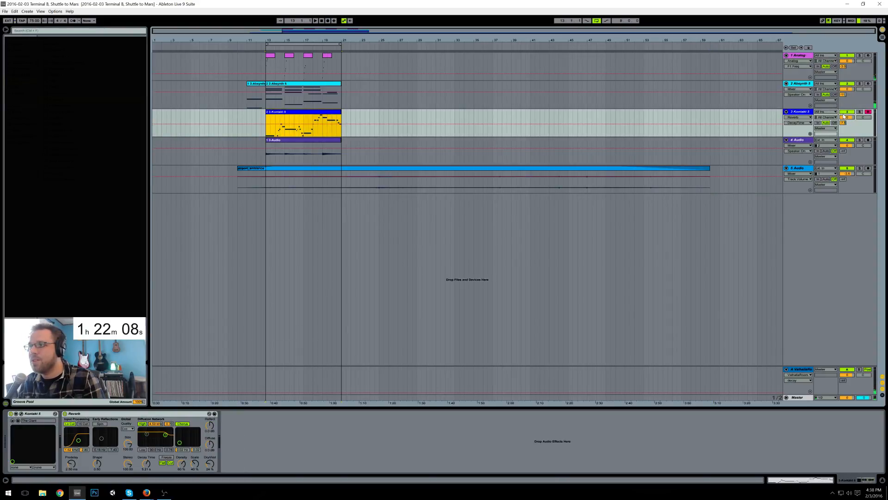
pyautogui.press('0')
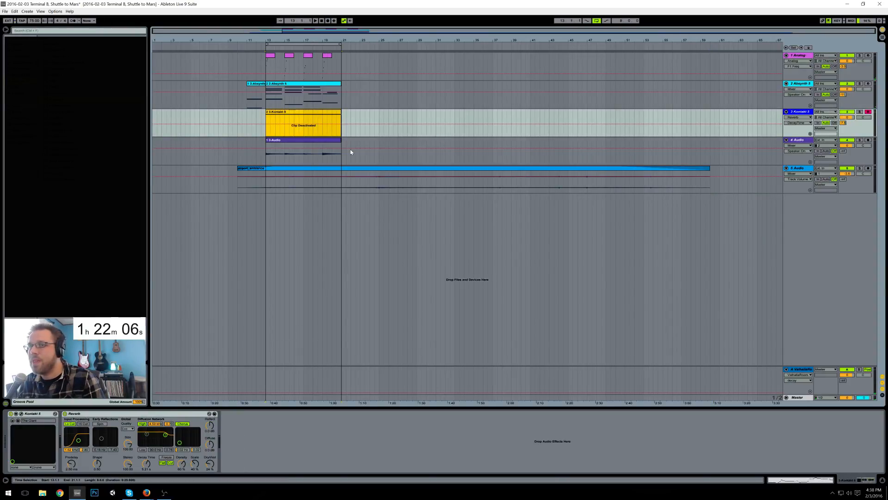
# Step: Copy two two-bar sections and one four-bar section of the 4 Audio recording one after another from bar 21 up to bar 29
pyautogui.moveTo(303, 160); pyautogui.dragTo(336, 161)
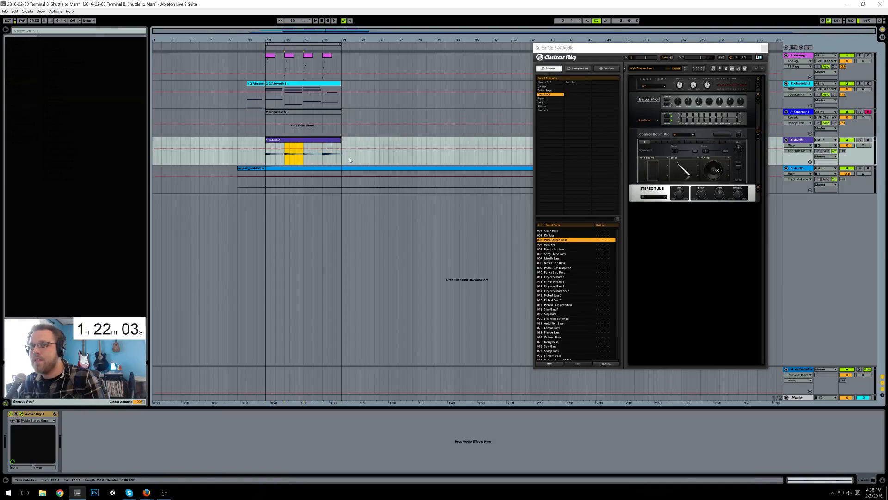
pyautogui.hotkey('ctrl', 'd')
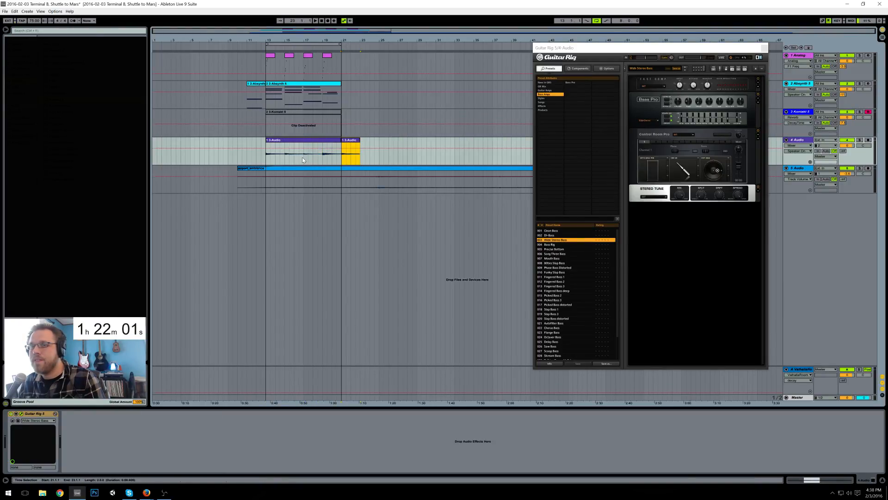
pyautogui.moveTo(265, 155); pyautogui.dragTo(314, 156)
pyautogui.hotkey('ctrl', 'd')
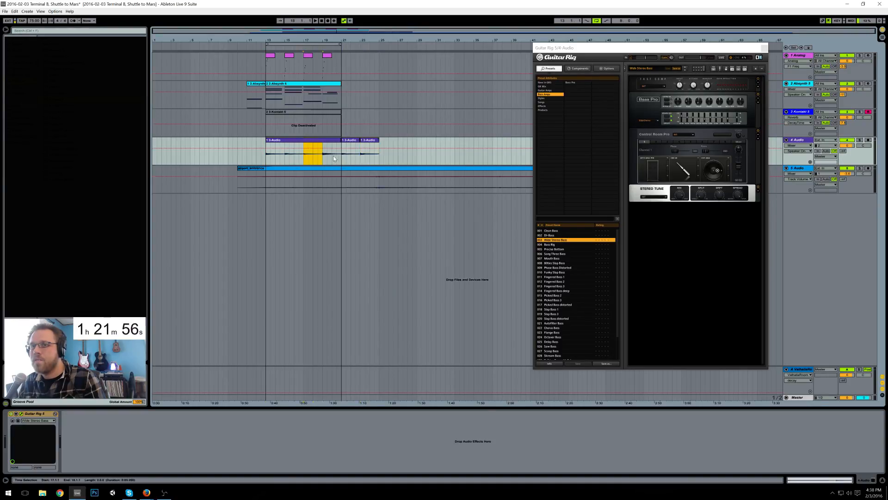
pyautogui.hotkey('ctrl', 'd')
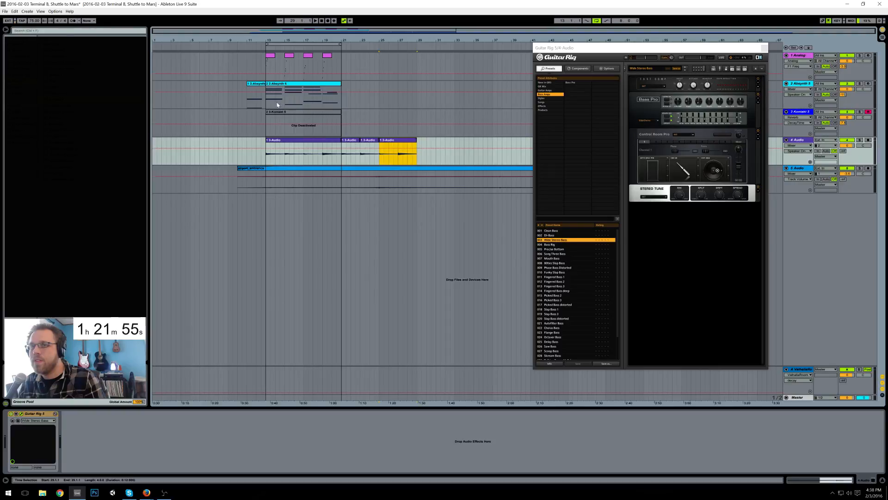
# Step: Arm the 2 Absynth 5 track and record a new chord part on it from bar 21 to about bar 30
pyautogui.moveTo(750, 46); pyautogui.dragTo(819, 92)
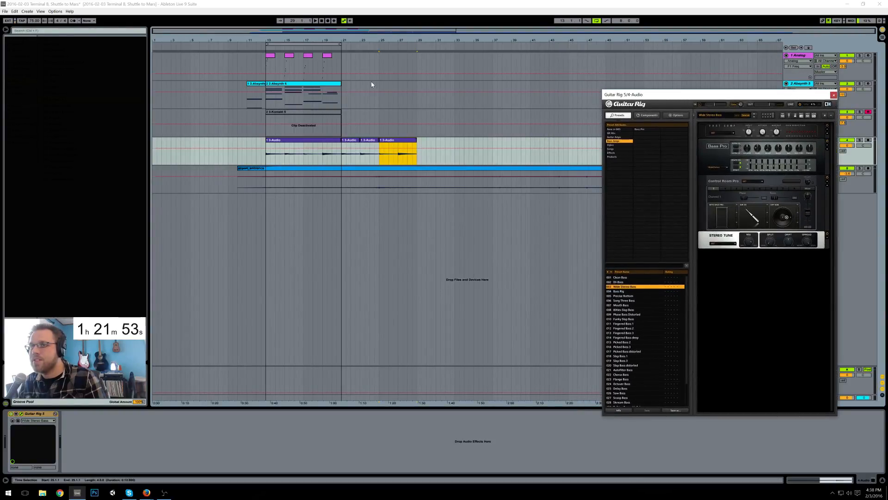
pyautogui.click(304, 87)
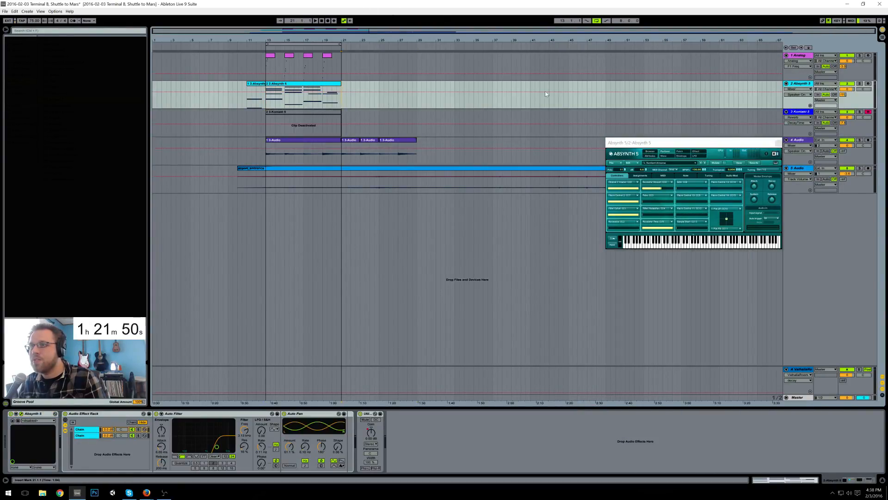
pyautogui.click(869, 84)
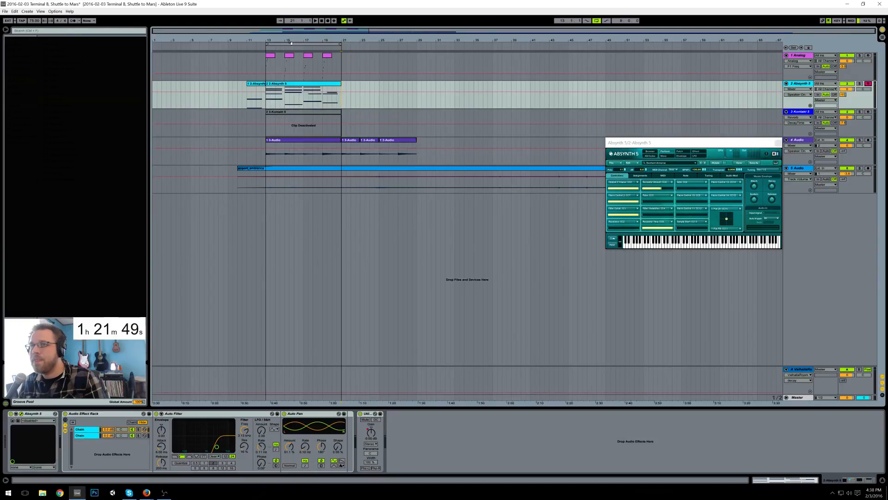
pyautogui.click(327, 21)
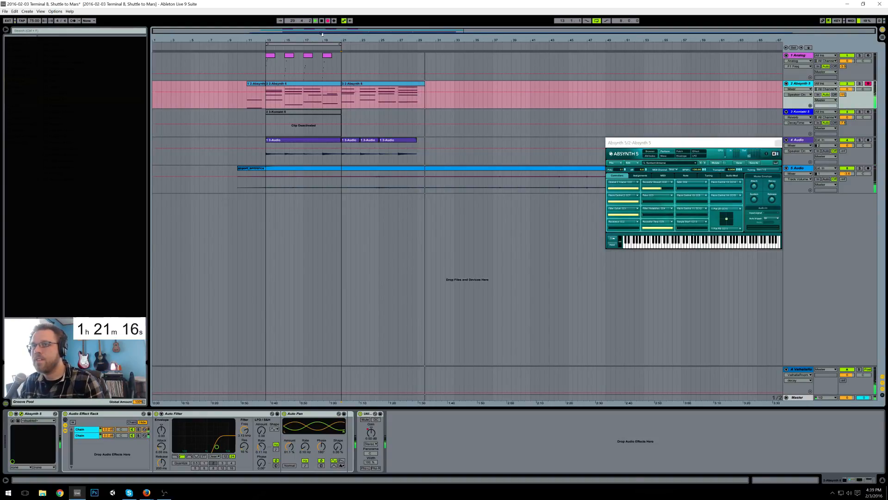
pyautogui.press('space')
pyautogui.click(311, 84)
pyautogui.keyDown('shift'); pyautogui.click(303, 142); pyautogui.keyUp('shift')
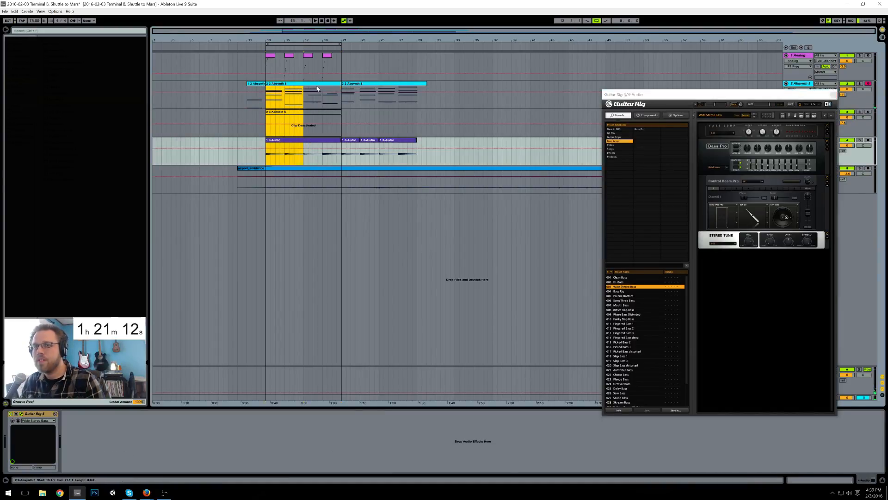
pyautogui.click(318, 84)
pyautogui.keyDown('shift'); pyautogui.click(322, 140); pyautogui.keyUp('shift')
pyautogui.click(426, 99)
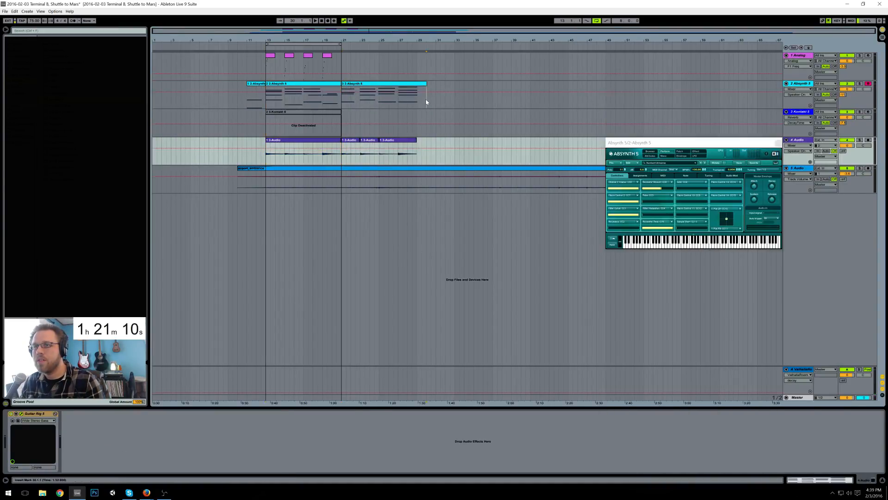
pyautogui.hotkey('ctrl', 'v')
pyautogui.click(484, 220)
pyautogui.click(315, 84)
pyautogui.keyDown('shift'); pyautogui.click(312, 141); pyautogui.keyUp('shift')
pyautogui.click(425, 99)
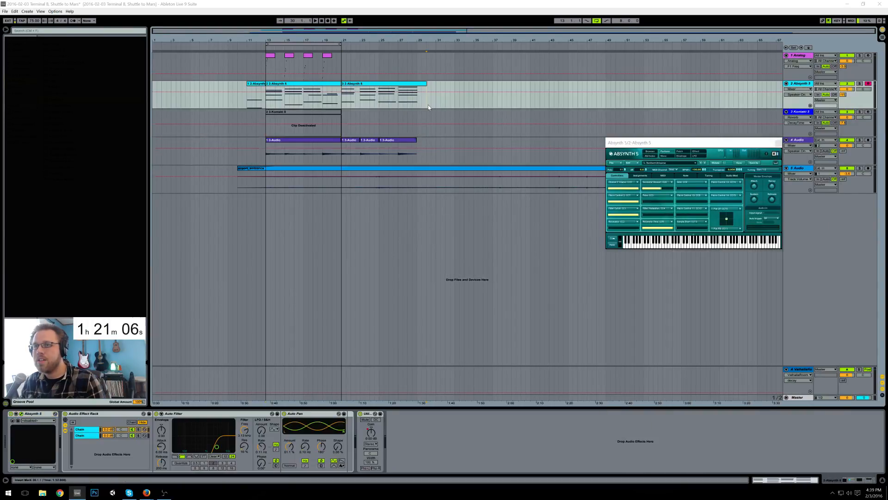
pyautogui.hotkey('ctrl', 'v')
pyautogui.click(484, 220)
# Step: Copy the eight-bar 2 Absynth 5 clip from bar 13 to bar 30, right after the newly recorded chord clip
pyautogui.click(319, 98)
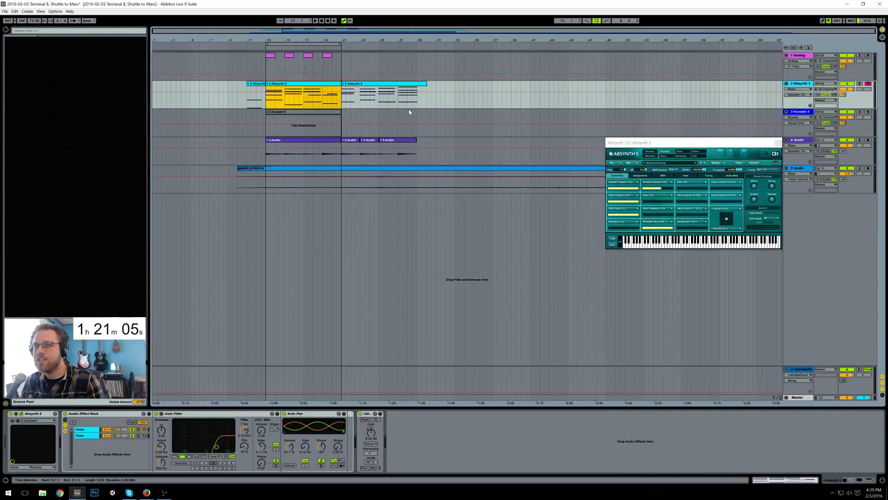
pyautogui.click(427, 104)
pyautogui.hotkey('ctrl', 'v')
# Step: Copy the eight-bar 4 Audio clip from bar 13 to bar 30 on the same track
pyautogui.click(321, 141)
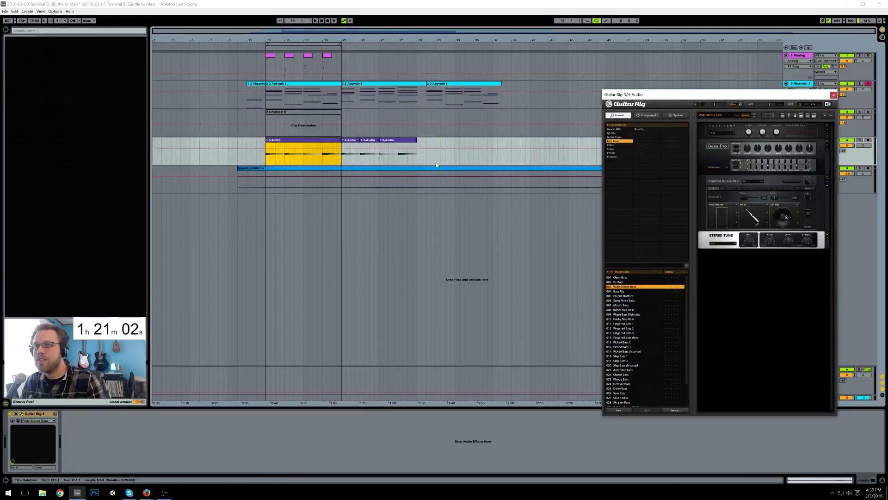
pyautogui.click(429, 162)
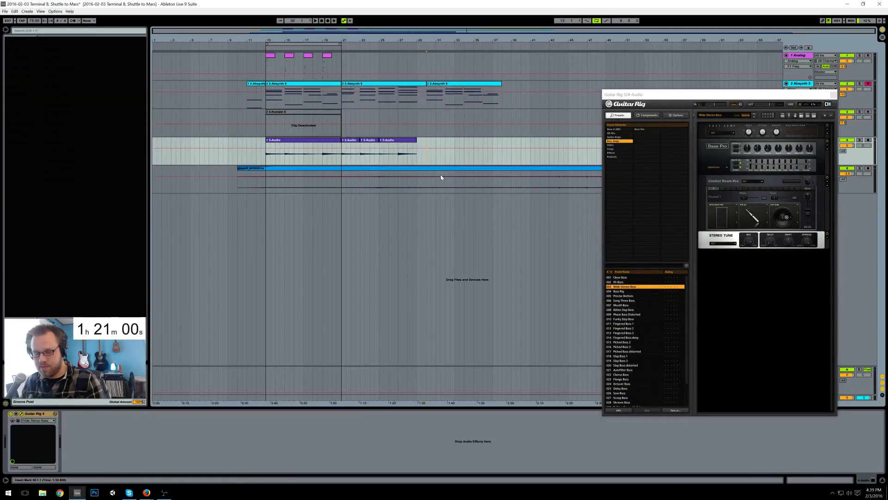
pyautogui.click(298, 141)
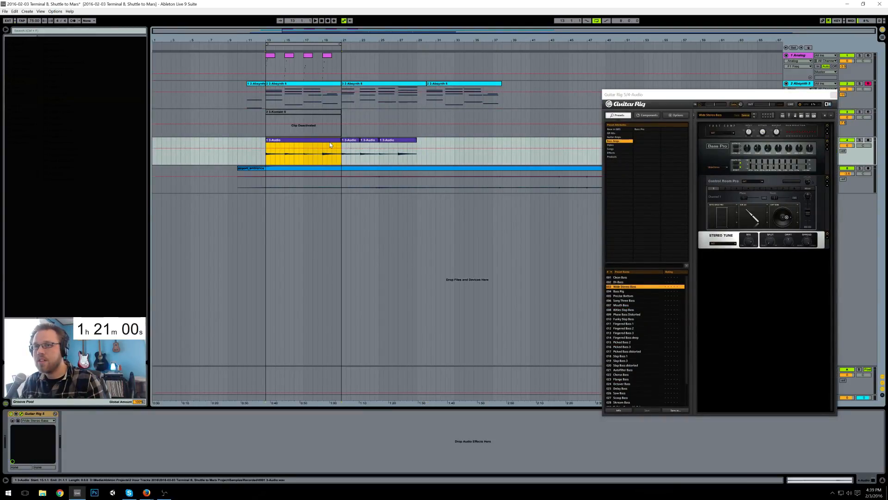
pyautogui.click(428, 162)
pyautogui.hotkey('ctrl', 'v')
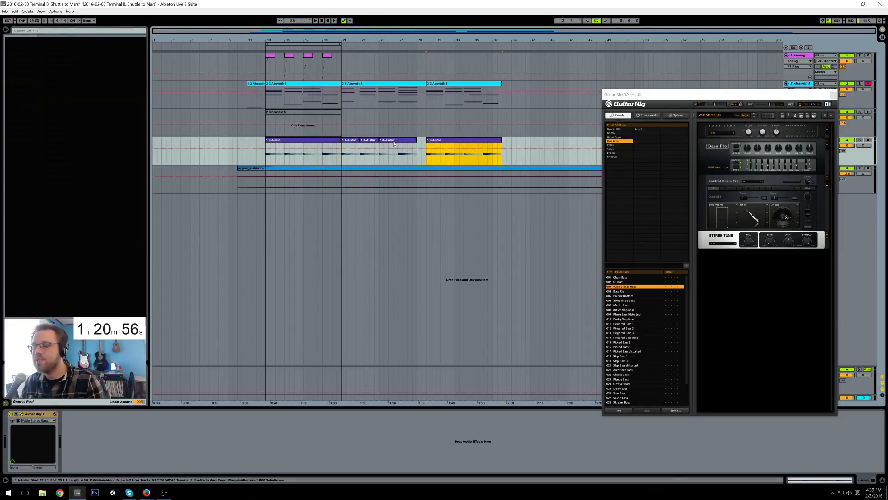
# Step: Copy the one-bar 1 Analog clip at bar 17 to bar 21
pyautogui.click(266, 67)
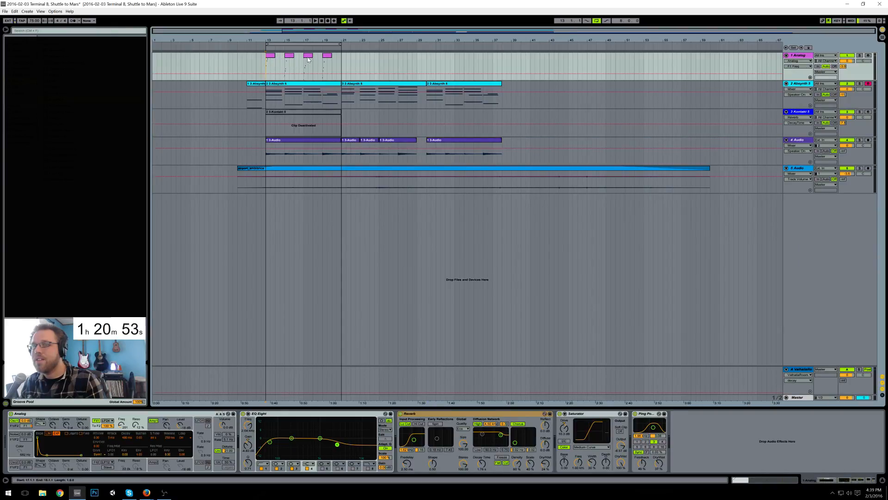
pyautogui.click(342, 62)
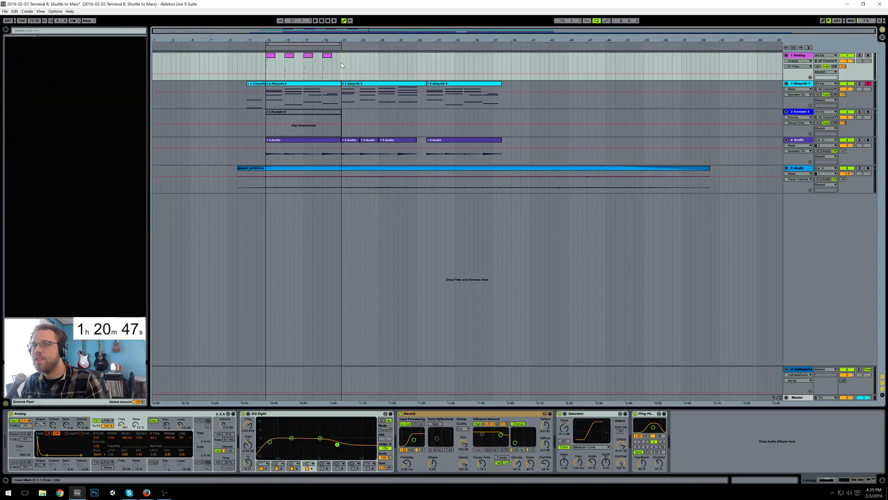
pyautogui.click(308, 57)
pyautogui.click(305, 57)
pyautogui.hotkey('ctrl', 'c')
pyautogui.click(341, 62)
pyautogui.hotkey('ctrl', 'v')
# Step: Copy the one-bar 1 Analog clip at bar 13 to bars 23, 25 and 27, and play the arrangement from bar 21
pyautogui.click(274, 57)
pyautogui.click(273, 57)
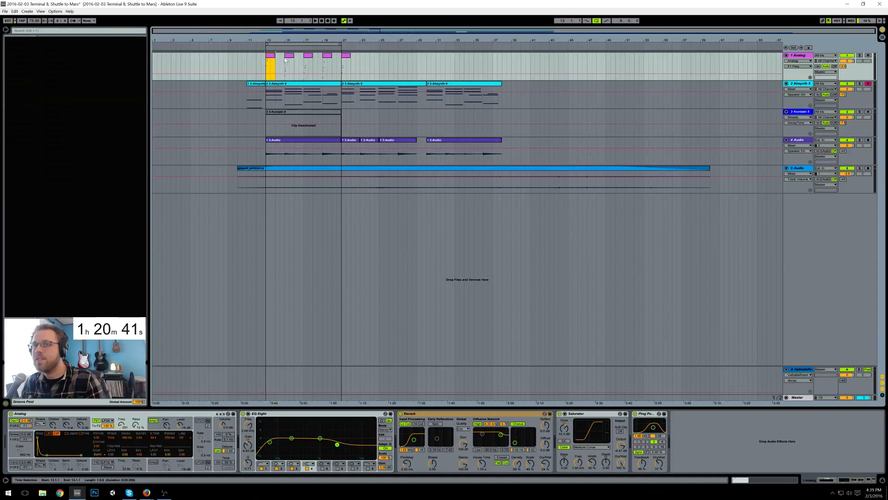
pyautogui.click(359, 62)
pyautogui.hotkey('ctrl', 'v')
pyautogui.click(379, 61)
pyautogui.hotkey('ctrl', 'v')
pyautogui.click(398, 62)
pyautogui.hotkey('ctrl', 'v')
pyautogui.click(343, 67)
pyautogui.press('space')
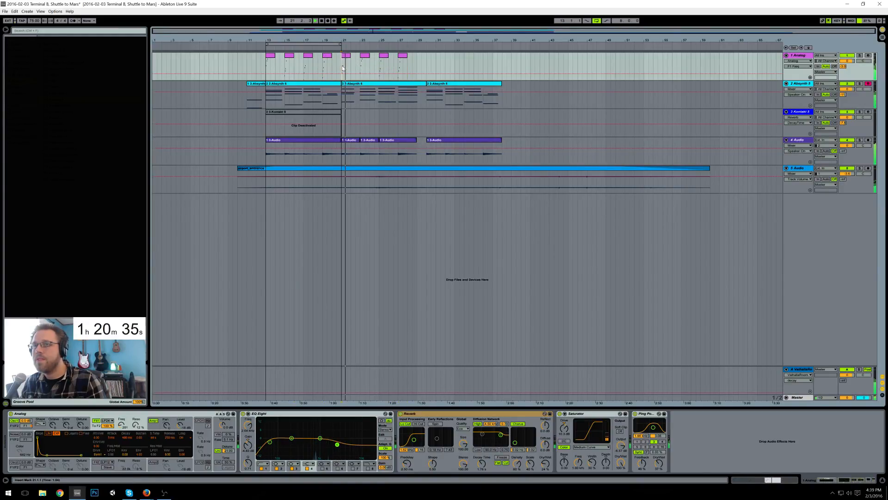
# Step: Replace the 1 Analog clip at bar 21 with a copy of the clip at bar 15
pyautogui.click(288, 56)
pyautogui.hotkey('ctrl', 'c')
pyautogui.click(342, 62)
pyautogui.hotkey('ctrl', 'v')
pyautogui.click(308, 57)
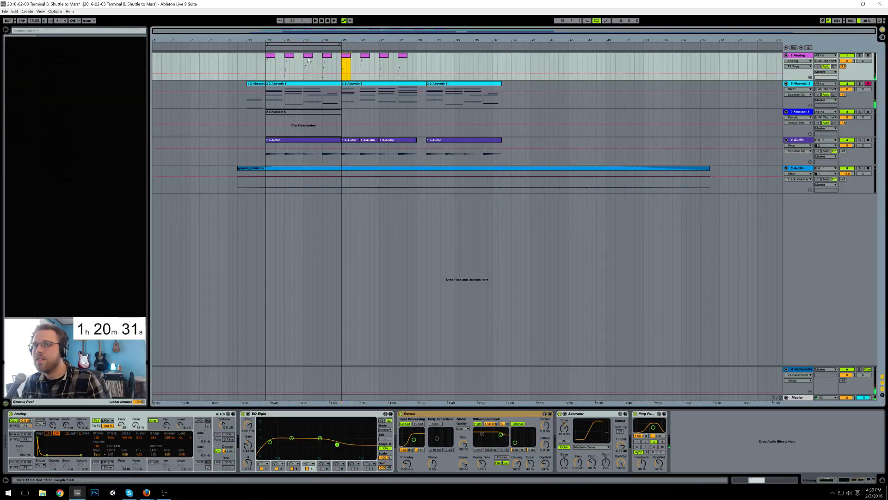
pyautogui.click(385, 56)
# Step: Play the arrangement from just before bar 21, turn off the loop and stop playback
pyautogui.click(338, 66)
pyautogui.press('space')
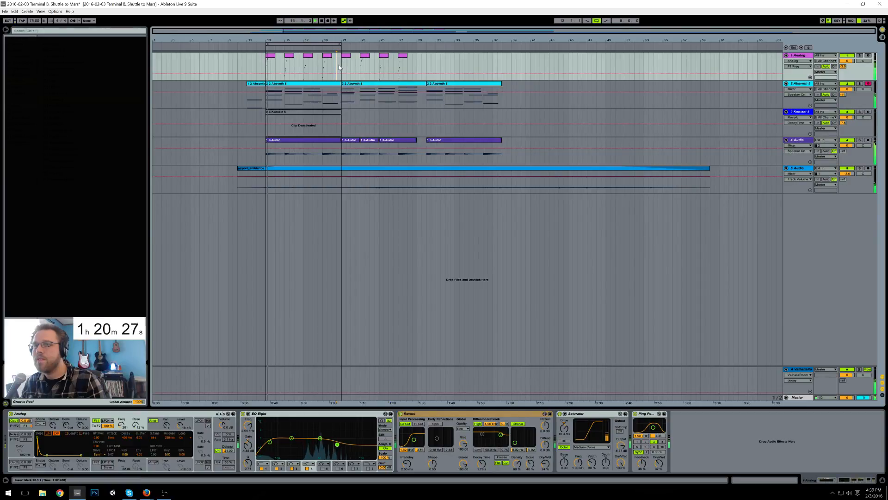
pyautogui.click(597, 21)
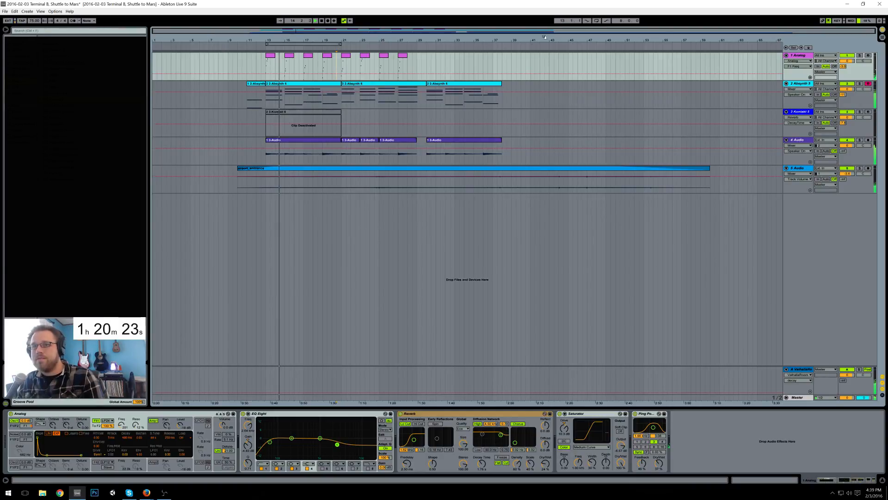
pyautogui.click(328, 112)
pyautogui.press('space')
# Step: Arm the 3 Kontakt 5 track for recording instead of 2 Absynth 5, and delete its deactivated clip
pyautogui.click(264, 118)
pyautogui.click(869, 112)
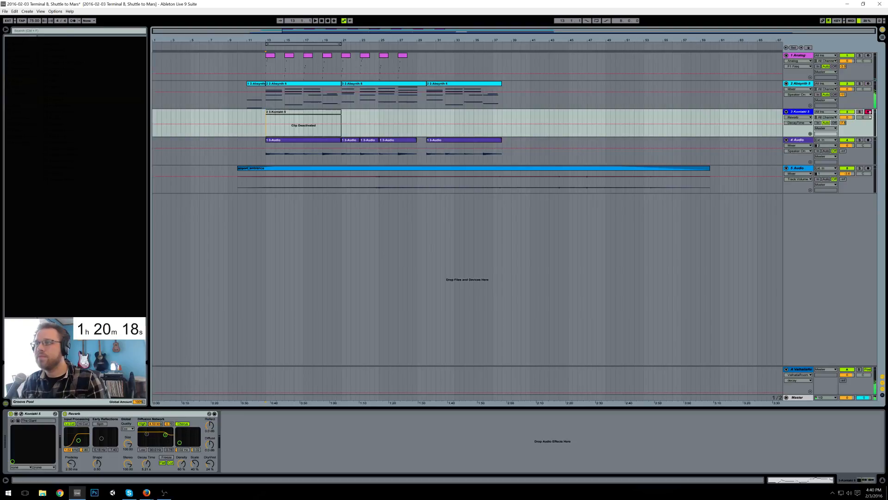
pyautogui.click(869, 83)
pyautogui.click(869, 112)
pyautogui.click(321, 21)
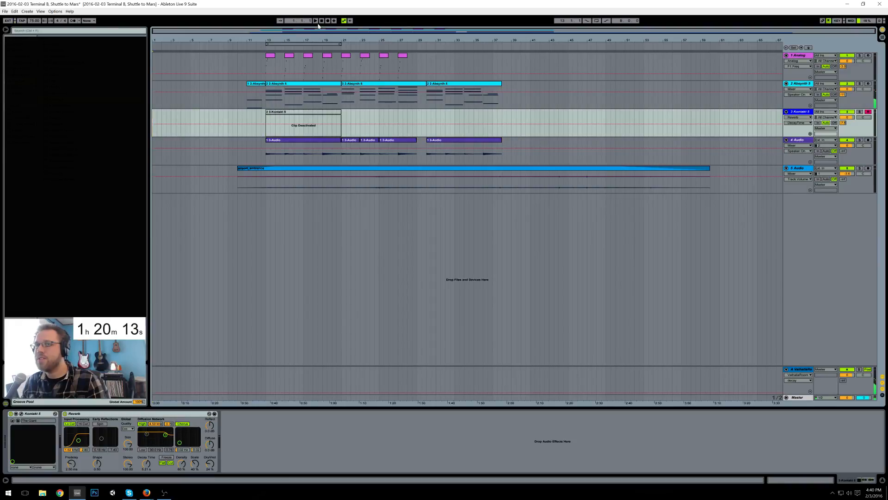
pyautogui.click(278, 113)
pyautogui.press('Delete')
# Step: Record a short take on the 3 Kontakt 5 track from bar 13 to about bar 15
pyautogui.click(268, 117)
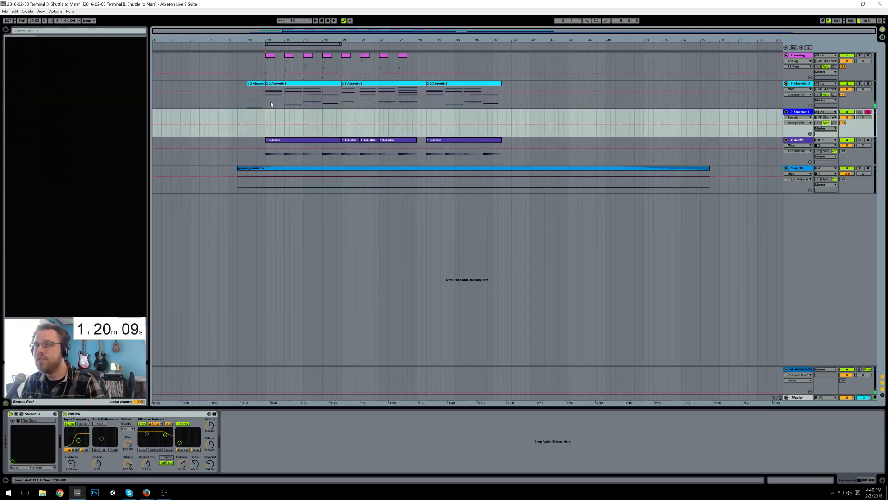
pyautogui.click(330, 21)
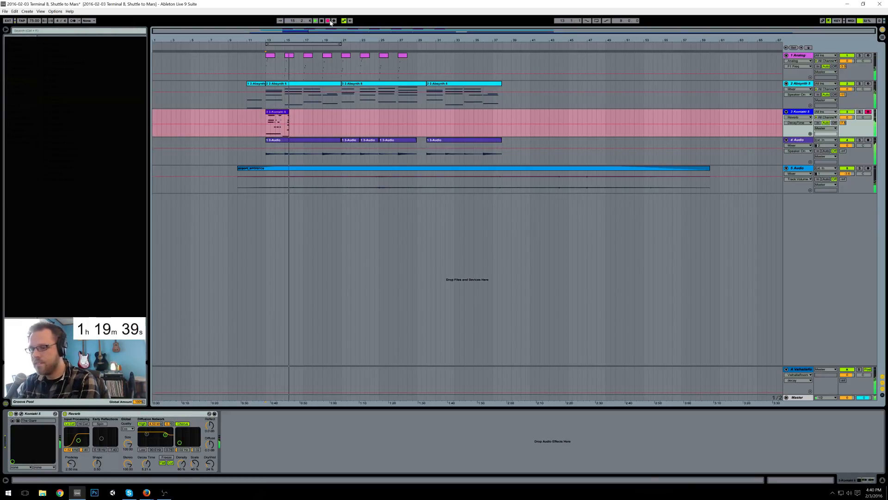
pyautogui.click(330, 21)
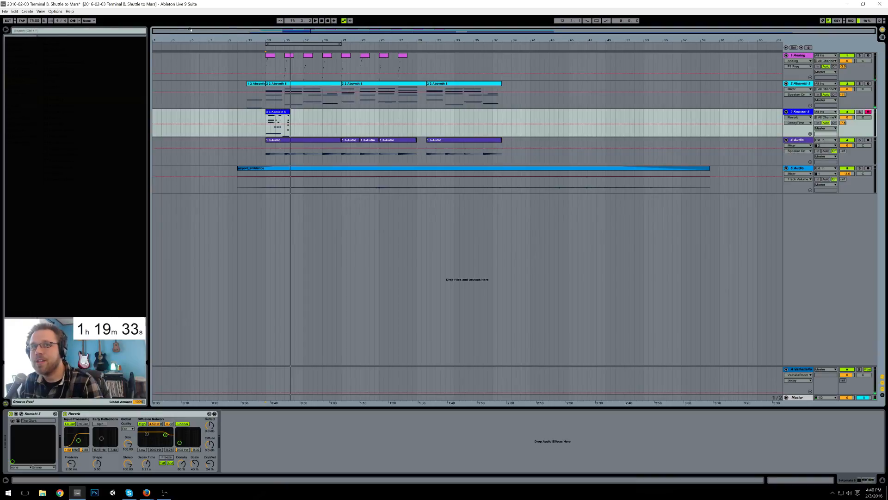
# Step: Check the latency settings in the audio preferences and close them
pyautogui.click(56, 12)
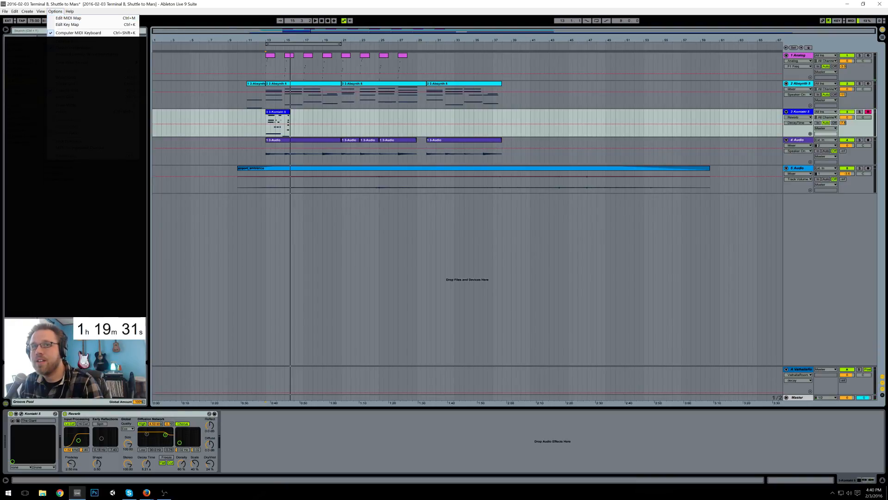
pyautogui.click(72, 185)
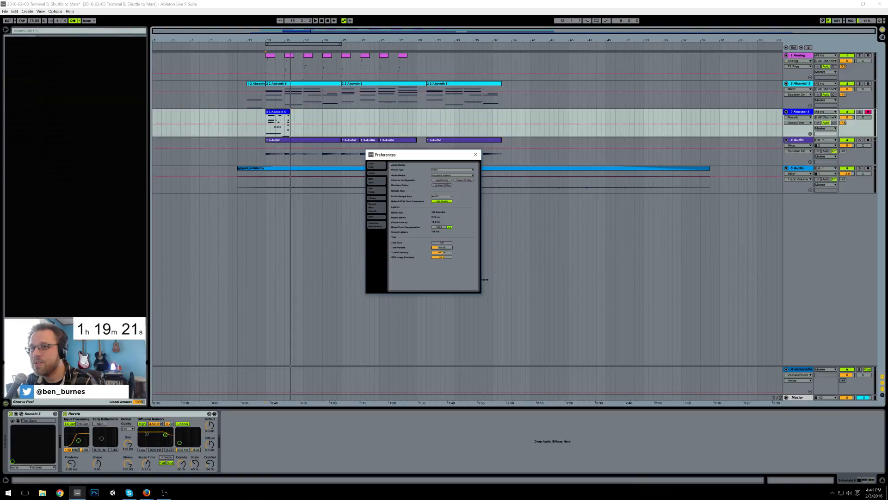
pyautogui.click(475, 154)
# Step: Delete the short 3 Kontakt 5 take and record a new part on that track from bar 13 to about bar 38
pyautogui.click(277, 123)
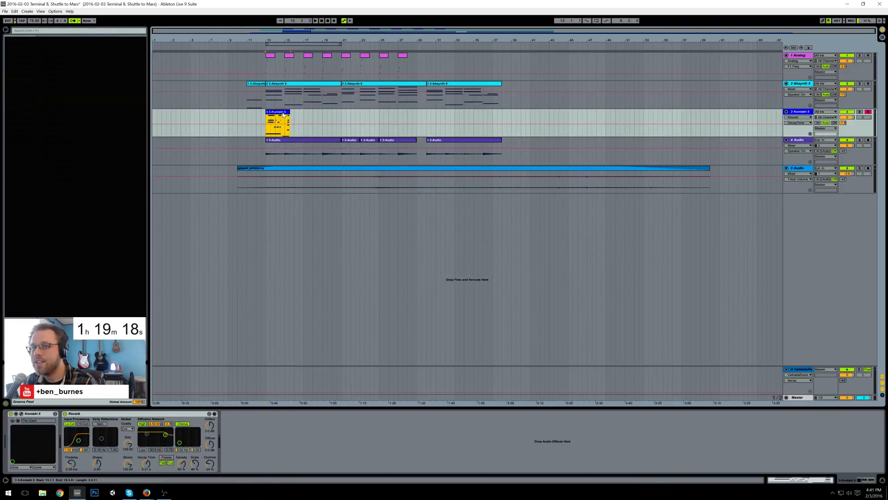
pyautogui.press('Delete')
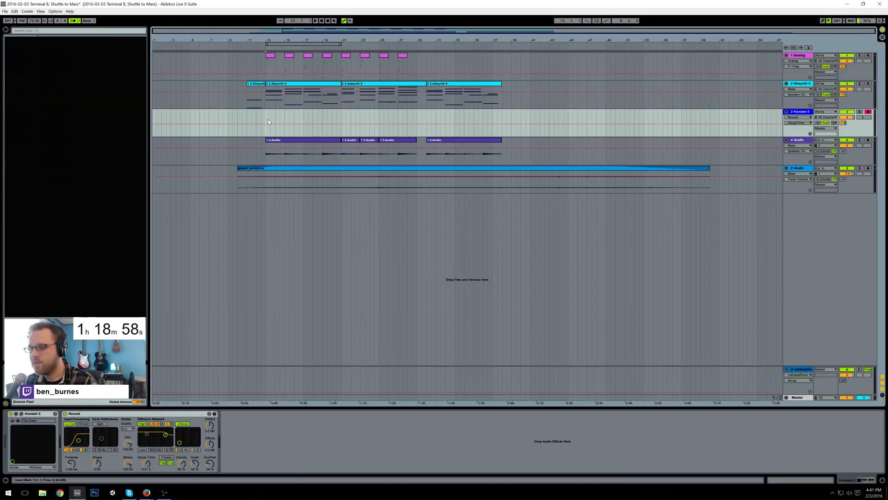
pyautogui.press('F9')
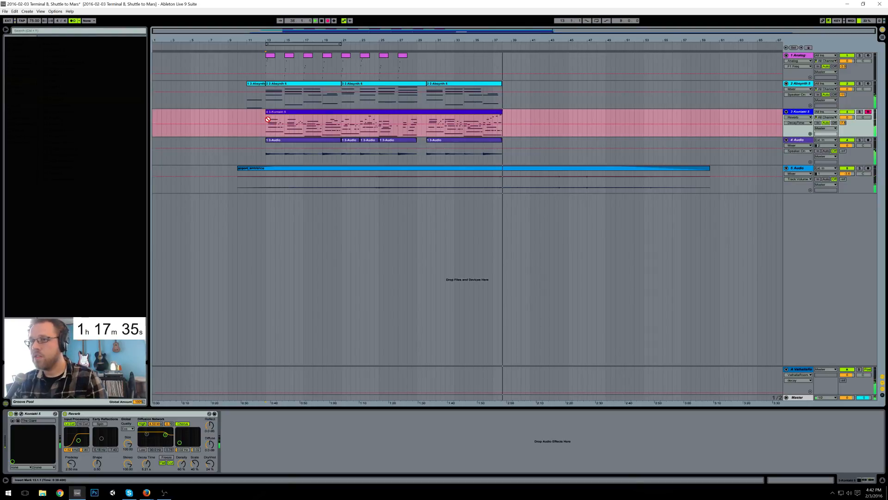
pyautogui.press('space')
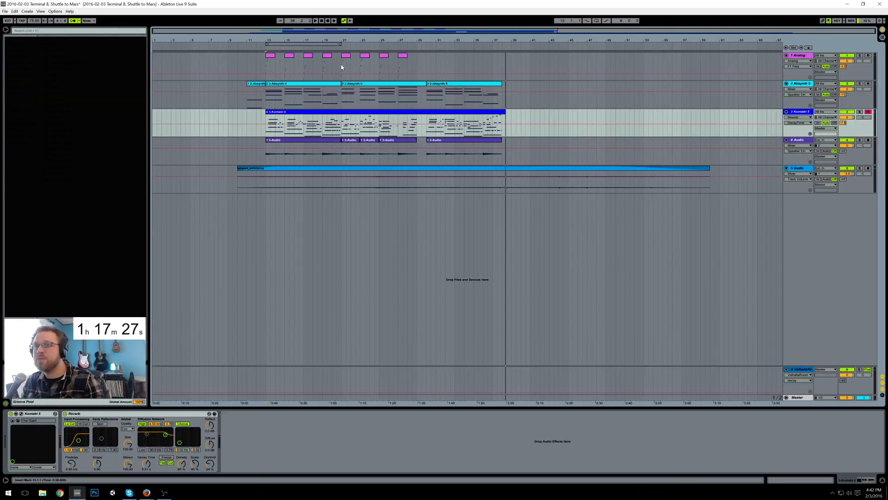
# Step: Copy the 1 Analog section from bars 13 to 21 to bar 30 on the same track
pyautogui.moveTo(267, 68); pyautogui.dragTo(343, 69)
pyautogui.moveTo(426, 63); pyautogui.dragTo(502, 65)
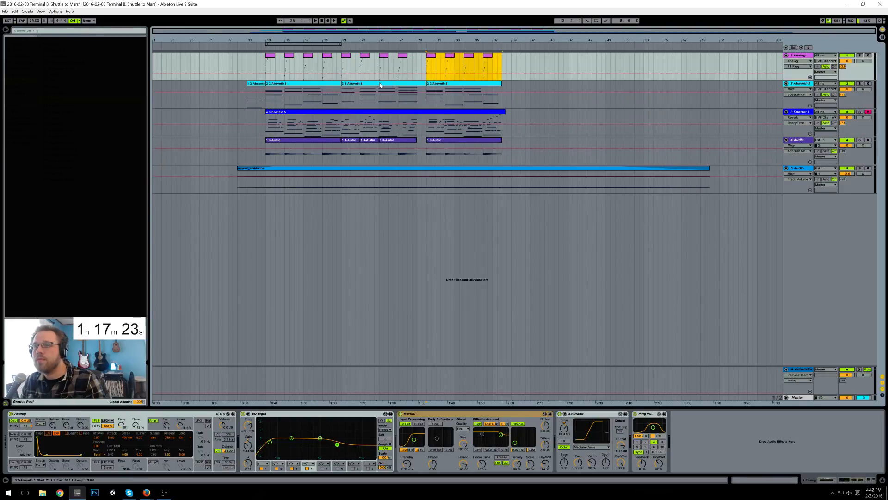
# Step: Open the notes of the new 3 Kontakt 5 clip and play it back from bar 13
pyautogui.click(264, 118)
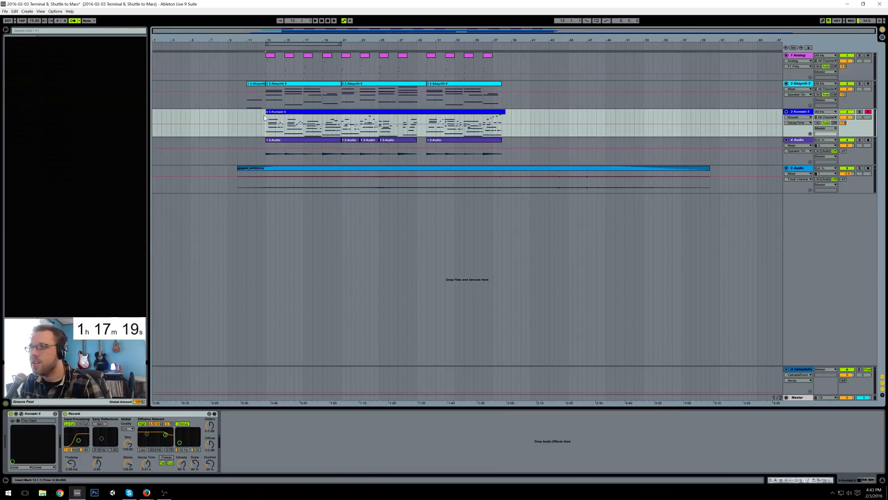
pyautogui.doubleClick(272, 115)
pyautogui.press('space')
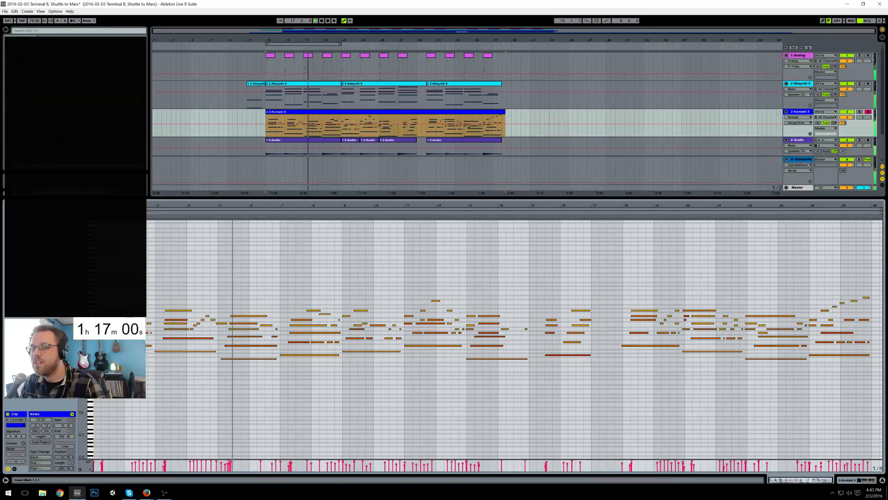
# Step: Quantize the low F2 note at the start of bar 5 in the Kontakt clip
pyautogui.moveTo(82, 315); pyautogui.dragTo(108, 286)
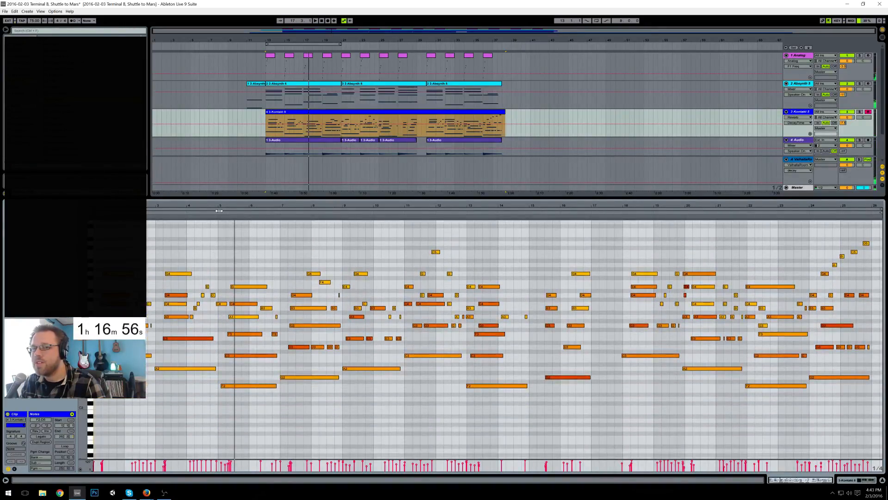
pyautogui.moveTo(228, 206); pyautogui.dragTo(290, 409)
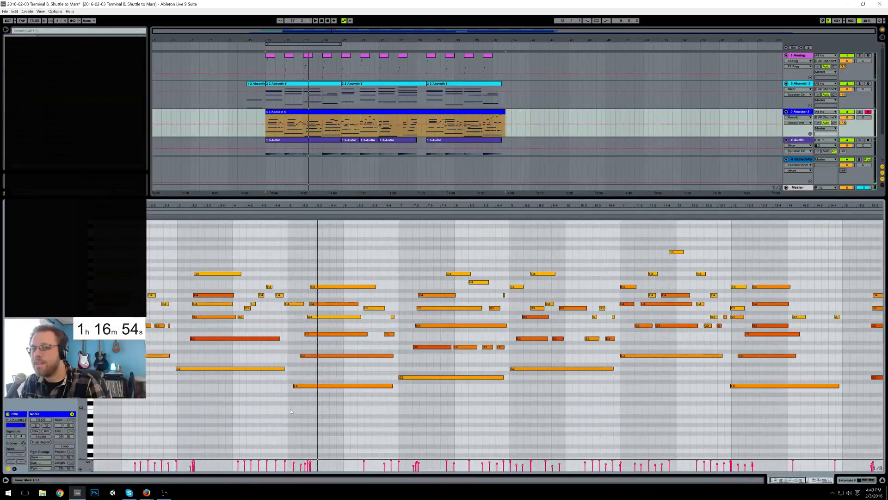
pyautogui.click(304, 386)
pyautogui.hotkey('ctrl', 'u')
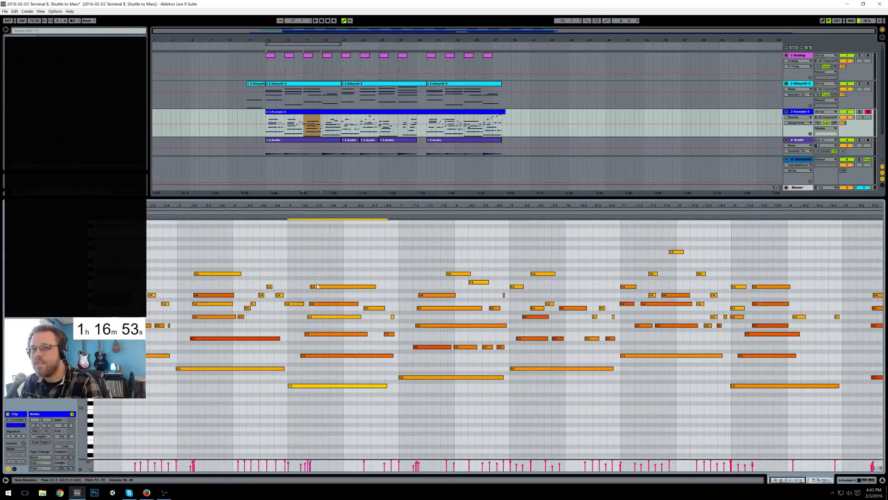
# Step: Quantize the upper chord notes in bar 5 of the Kontakt clip and shift them earlier to line up with the C3 note
pyautogui.moveTo(311, 283); pyautogui.dragTo(326, 331)
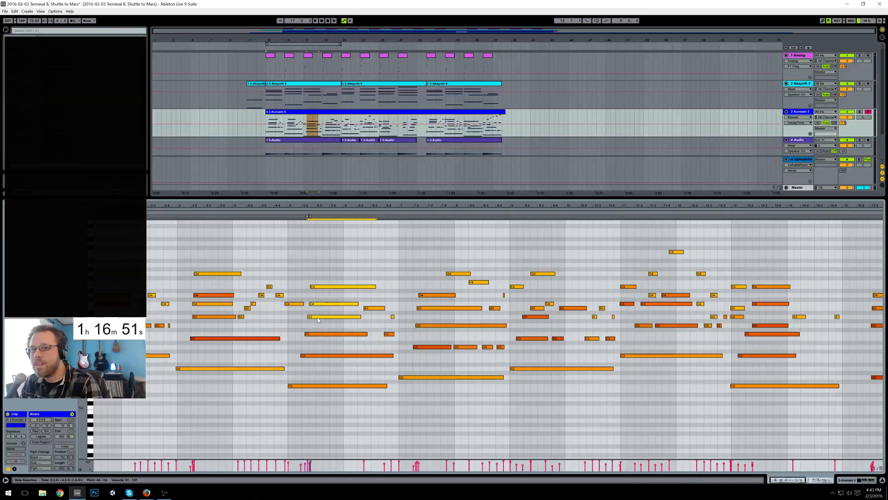
pyautogui.hotkey('ctrl', 'u')
pyautogui.moveTo(316, 319); pyautogui.dragTo(306, 335)
pyautogui.click(305, 357)
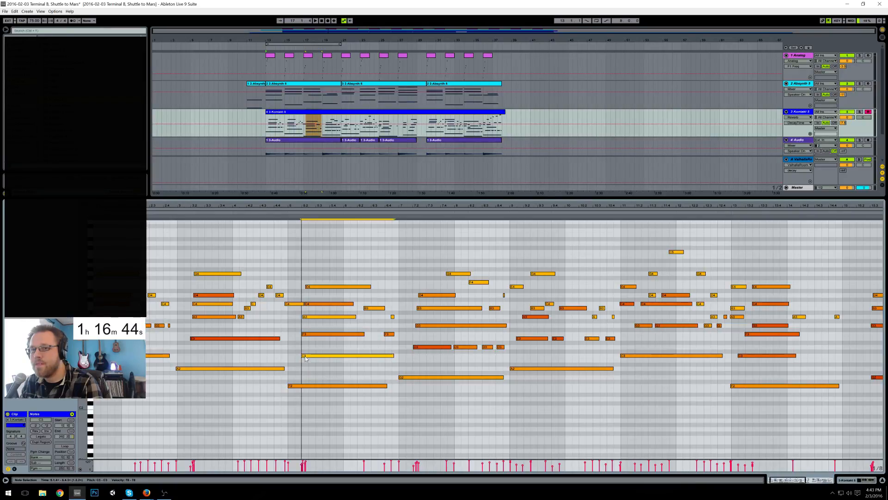
pyautogui.click(311, 335)
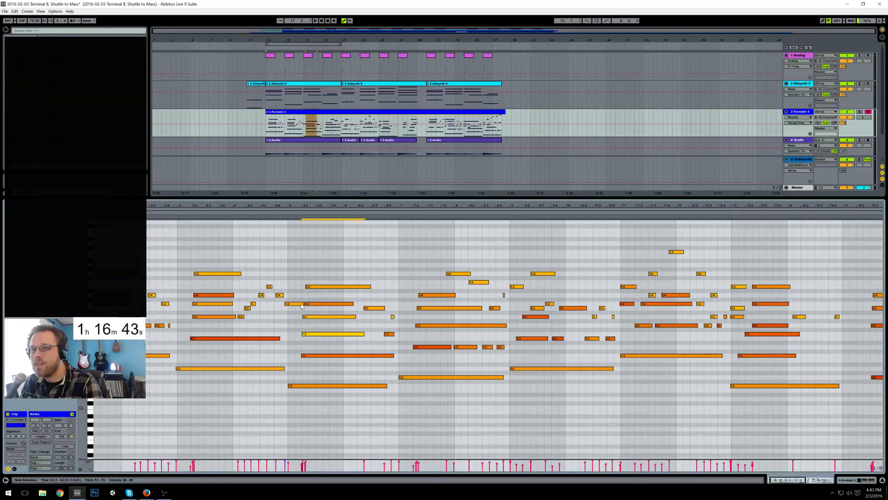
pyautogui.moveTo(304, 303); pyautogui.dragTo(287, 304)
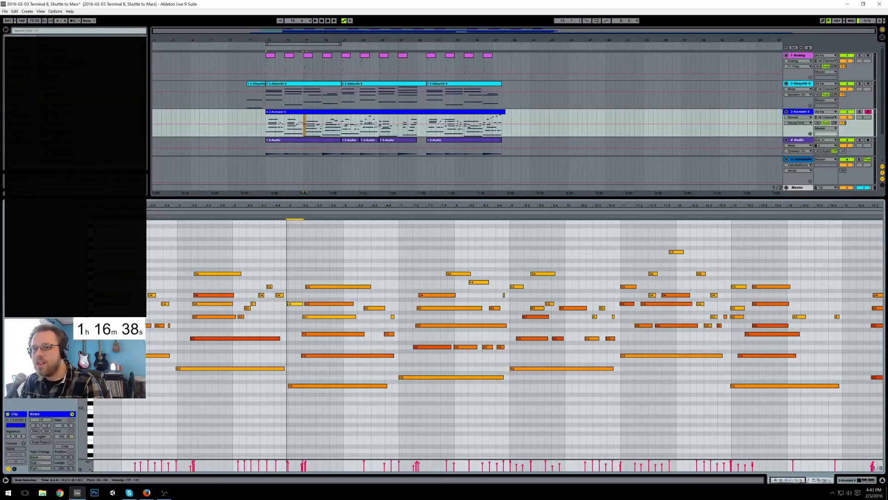
# Step: Play the clip from bar 5 and nudge the A3 note of that chord slightly later
pyautogui.click(285, 218)
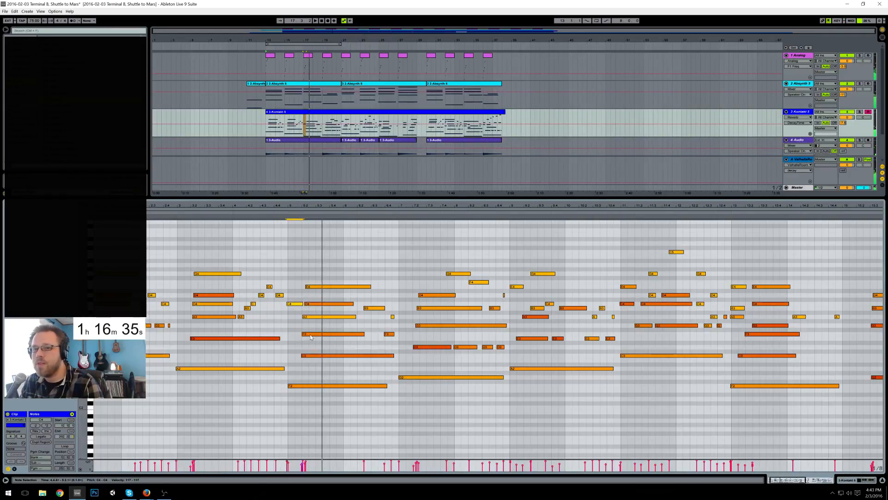
pyautogui.click(312, 318)
pyautogui.moveTo(313, 318)
pyautogui.mouseDown()
pyautogui.moveTo(311, 334)
pyautogui.moveTo(310, 319)
pyautogui.mouseUp()
pyautogui.click(311, 327)
pyautogui.click(313, 317)
pyautogui.click(308, 317)
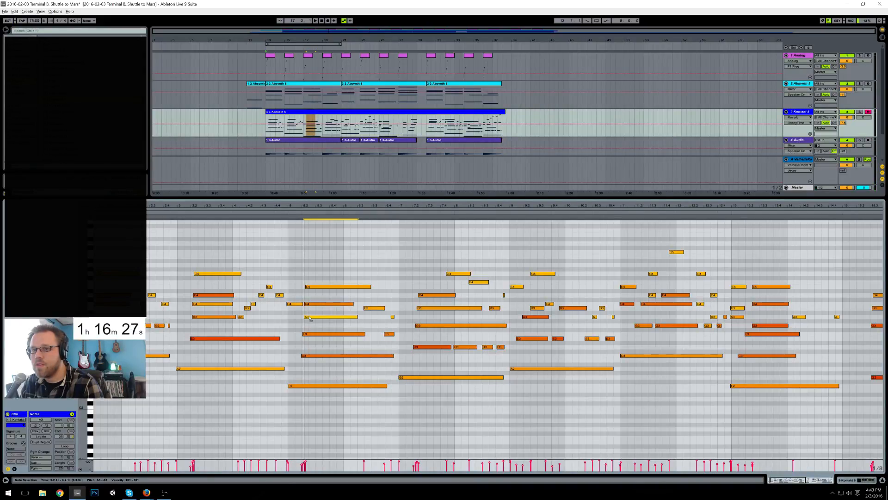
# Step: Play the Kontakt clip from bar 5 and select individual melody notes up to bar 11 to check them
pyautogui.click(285, 212)
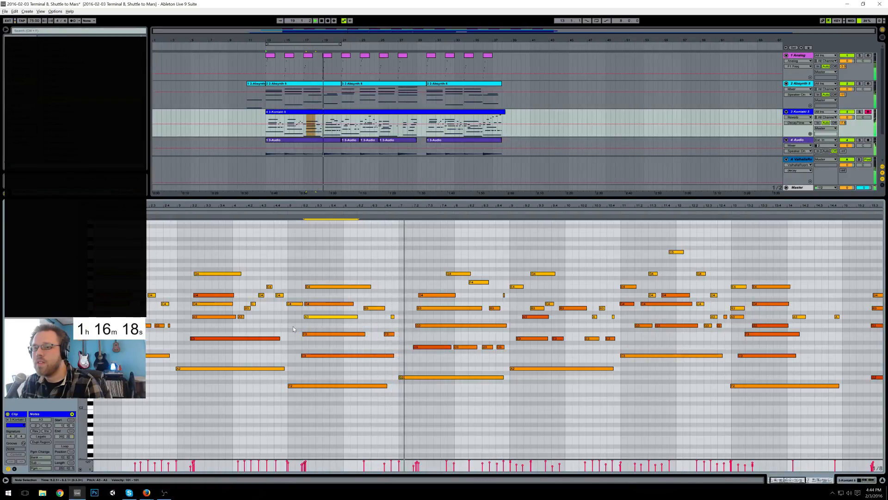
pyautogui.click(393, 317)
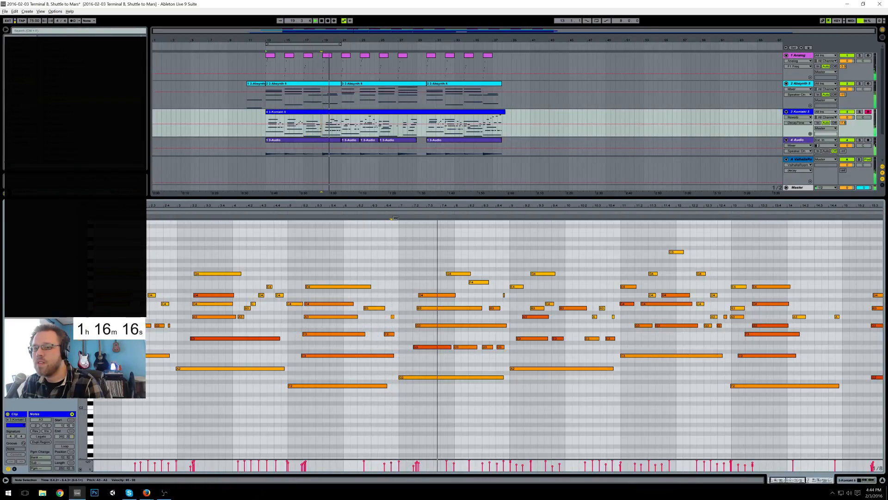
pyautogui.click(458, 273)
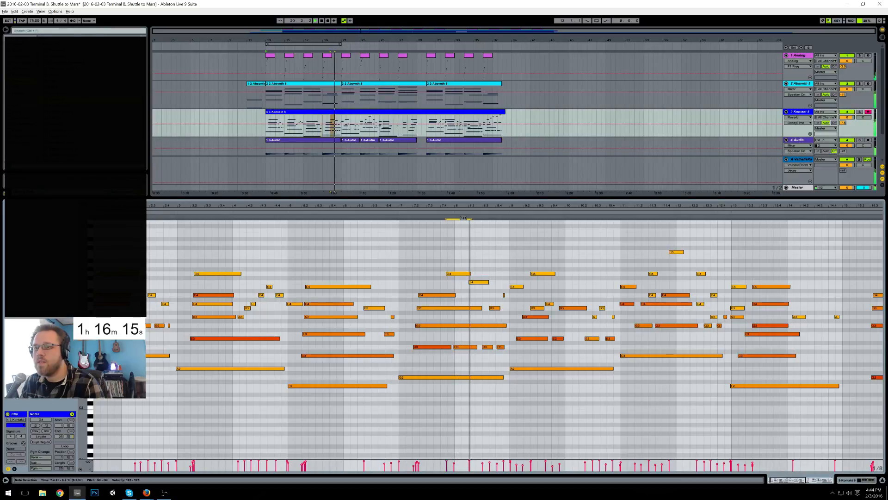
pyautogui.click(483, 282)
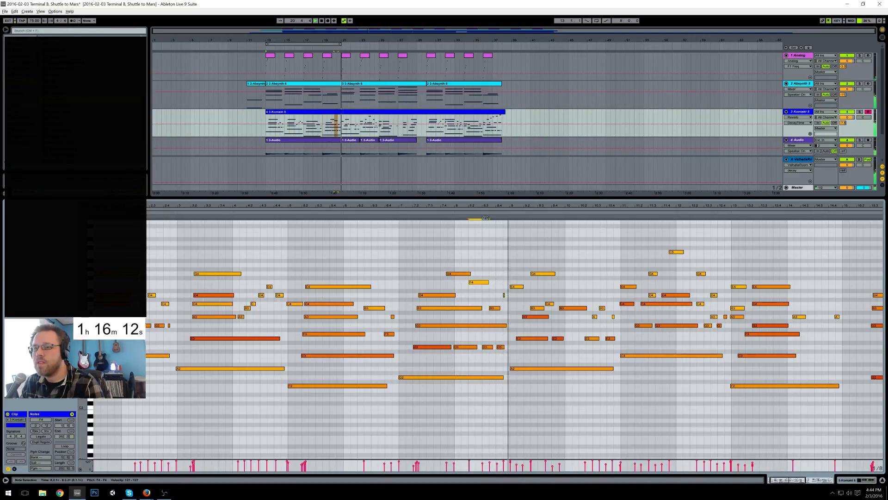
pyautogui.click(513, 286)
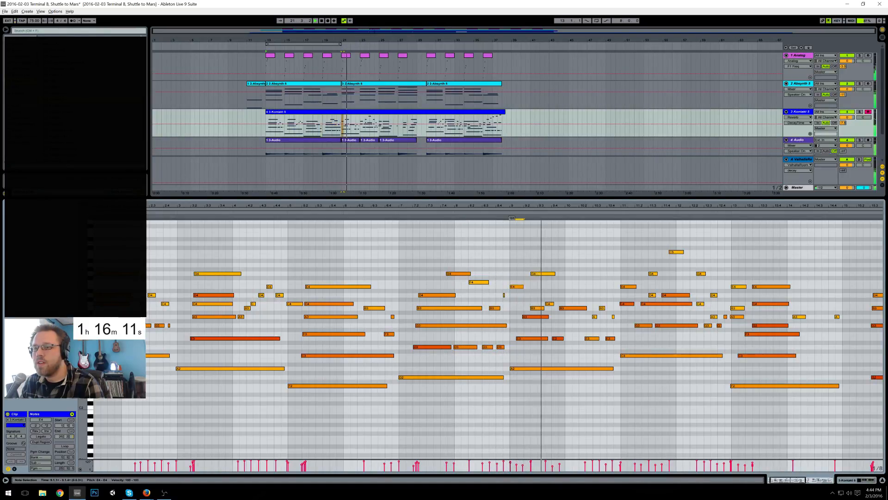
pyautogui.click(540, 274)
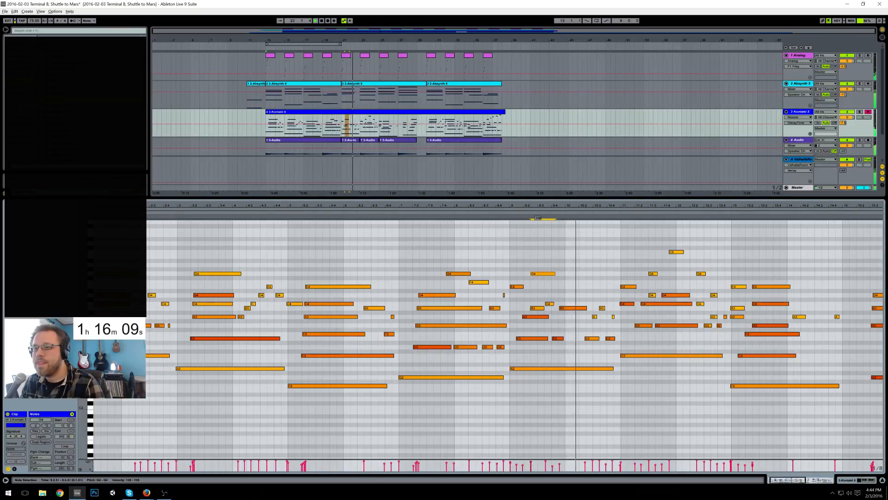
pyautogui.click(550, 304)
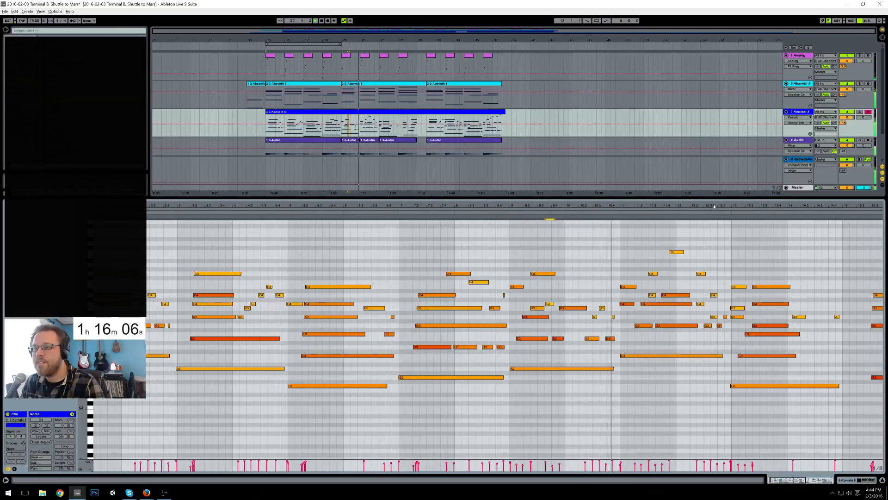
pyautogui.moveTo(696, 209); pyautogui.dragTo(432, 208)
pyautogui.press('space')
pyautogui.click(359, 303)
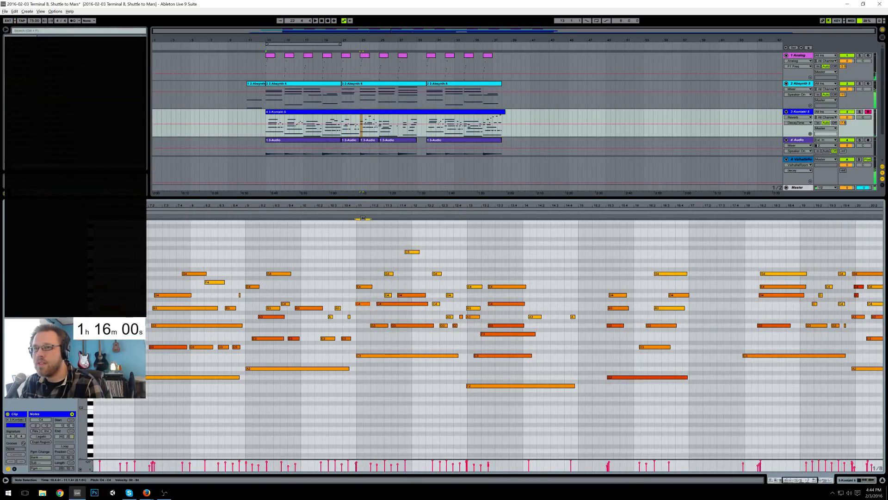
# Step: Open the Absynth clip at bar 21 and arm the 2 Absynth 5 track for recording
pyautogui.click(380, 82)
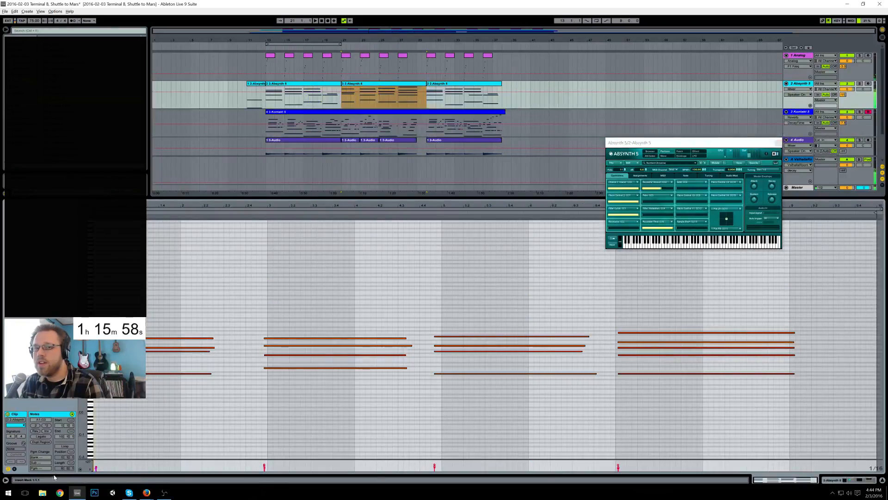
pyautogui.click(20, 468)
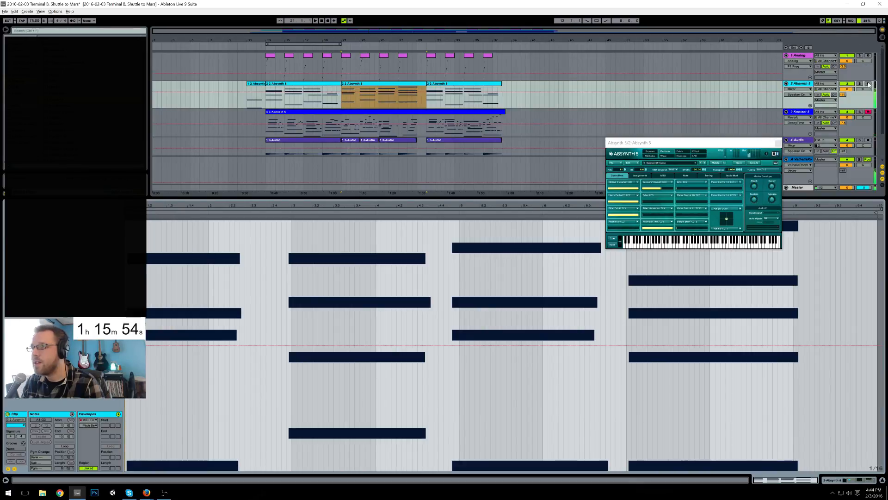
pyautogui.click(869, 84)
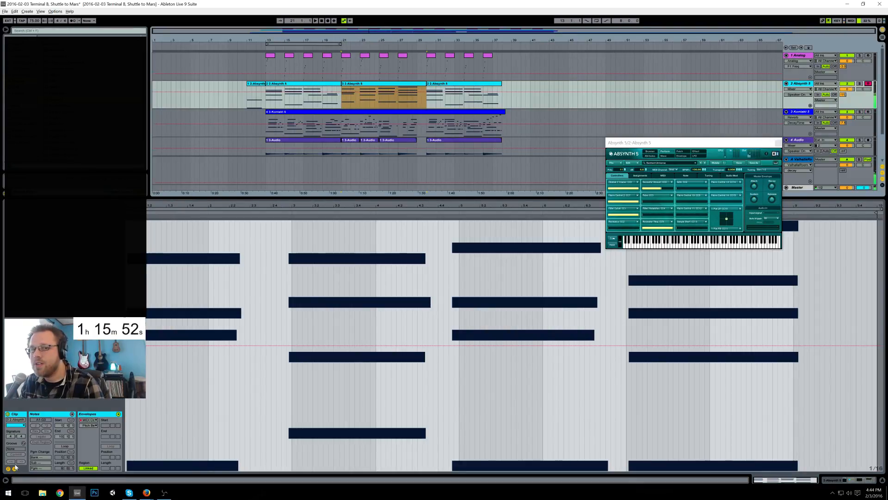
pyautogui.click(14, 469)
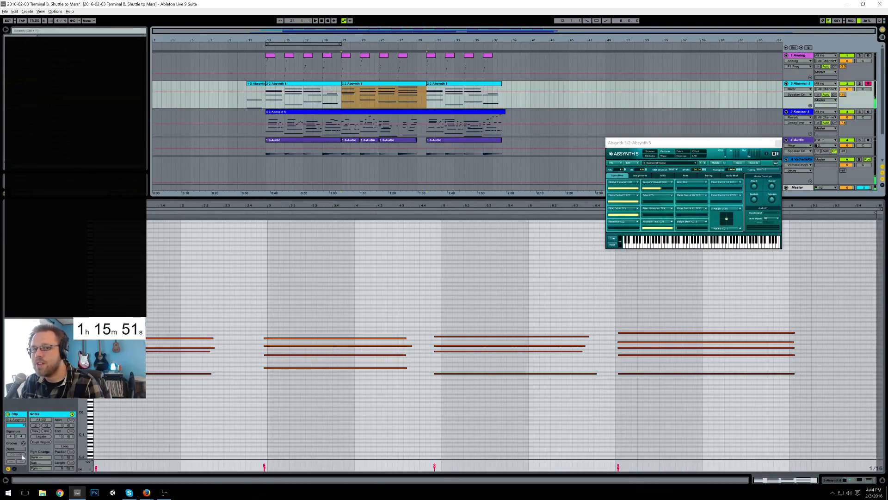
# Step: Clear the MIDI controller envelope across nearly the whole Absynth clip at bar 21
pyautogui.click(15, 468)
pyautogui.click(89, 425)
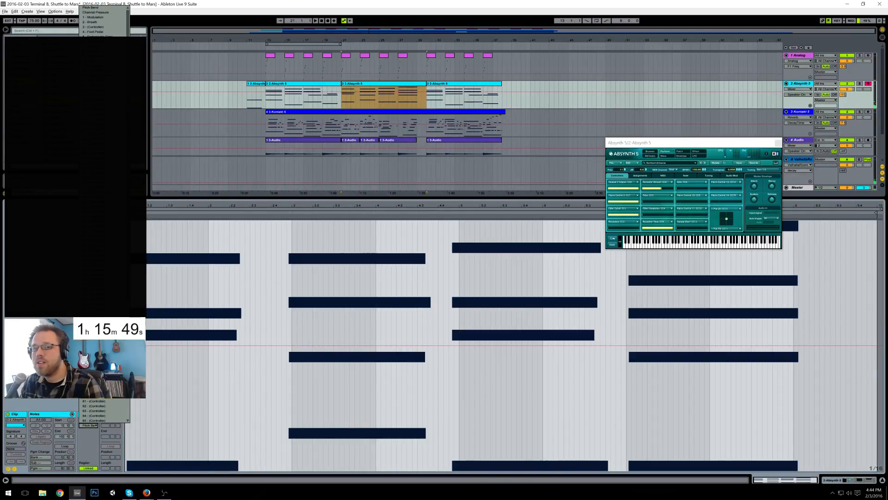
pyautogui.click(98, 320)
pyautogui.moveTo(156, 375); pyautogui.dragTo(851, 382)
pyautogui.press('Delete')
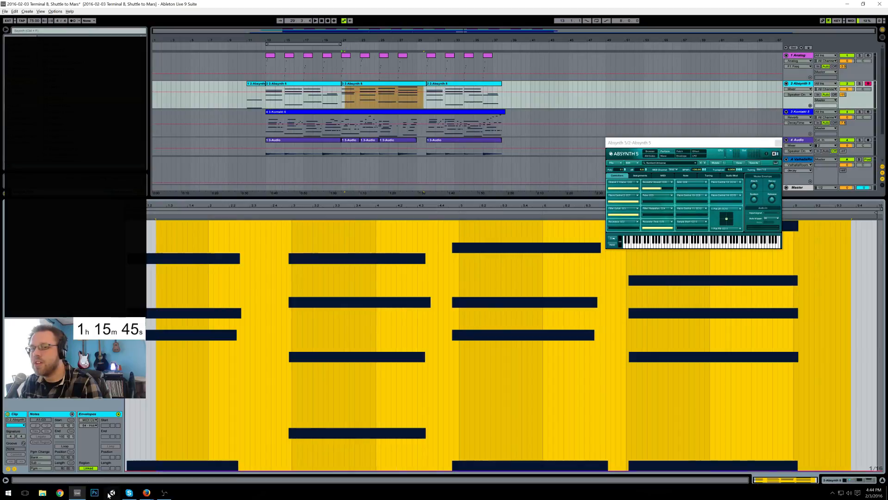
pyautogui.click(146, 430)
# Step: Lengthen the four chords in the Absynth clip at bar 21 and move the third chord to the start of bar 5
pyautogui.click(14, 470)
pyautogui.moveTo(118, 377); pyautogui.dragTo(175, 311)
pyautogui.moveTo(212, 338); pyautogui.dragTo(258, 342)
pyautogui.moveTo(340, 322); pyautogui.dragTo(370, 377)
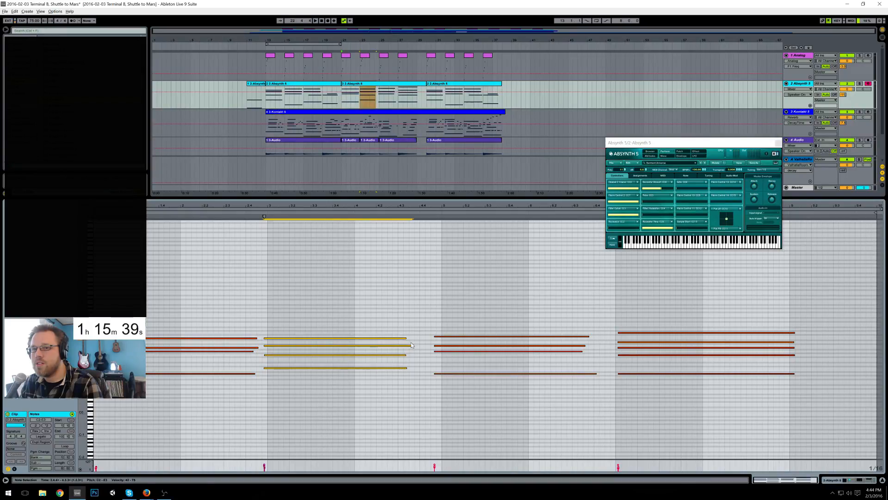
pyautogui.moveTo(406, 339); pyautogui.dragTo(480, 358)
pyautogui.moveTo(560, 348); pyautogui.dragTo(606, 340)
pyautogui.moveTo(741, 374); pyautogui.dragTo(850, 308)
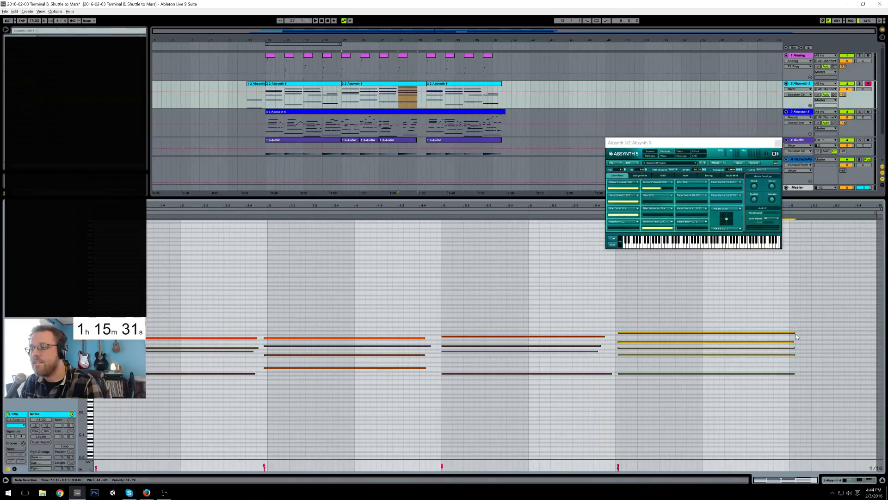
pyautogui.moveTo(794, 333)
pyautogui.mouseDown()
pyautogui.moveTo(787, 332)
pyautogui.moveTo(806, 332)
pyautogui.mouseUp()
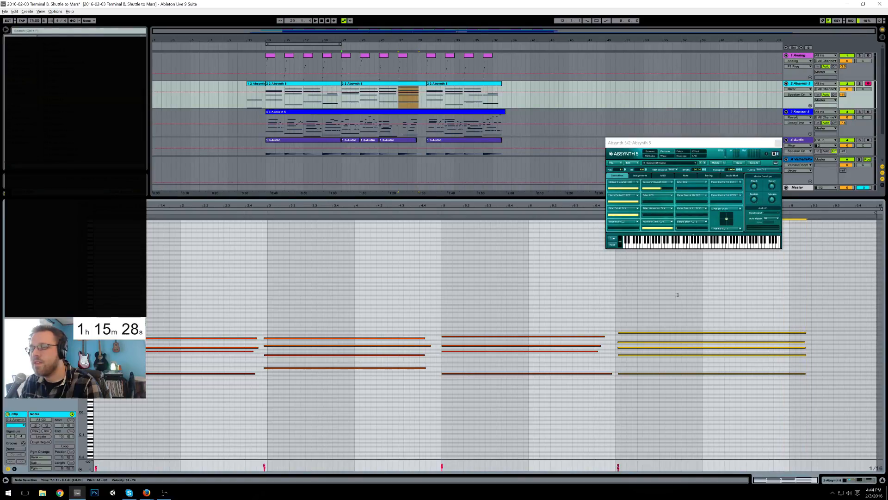
# Step: Clear the controller envelope block just before bar 3 in the Absynth clip at bar 13, and select the corresponding range in the clip at bar 30
pyautogui.click(326, 83)
pyautogui.click(14, 468)
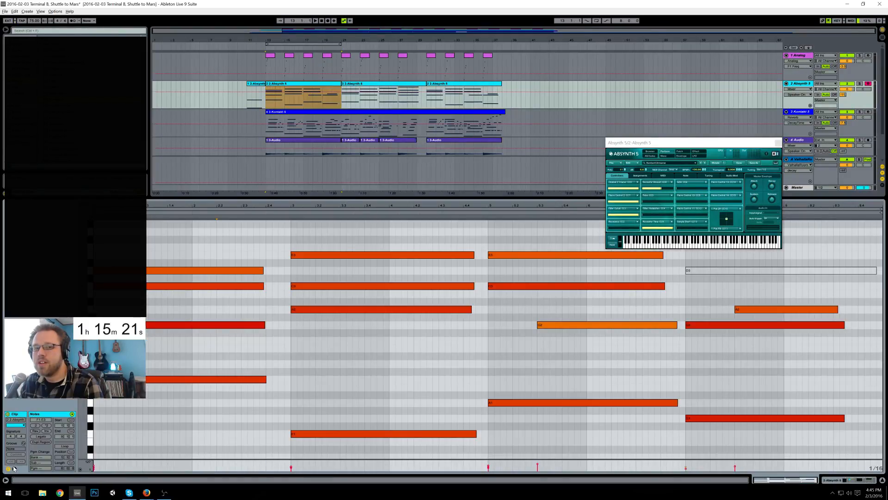
pyautogui.click(14, 468)
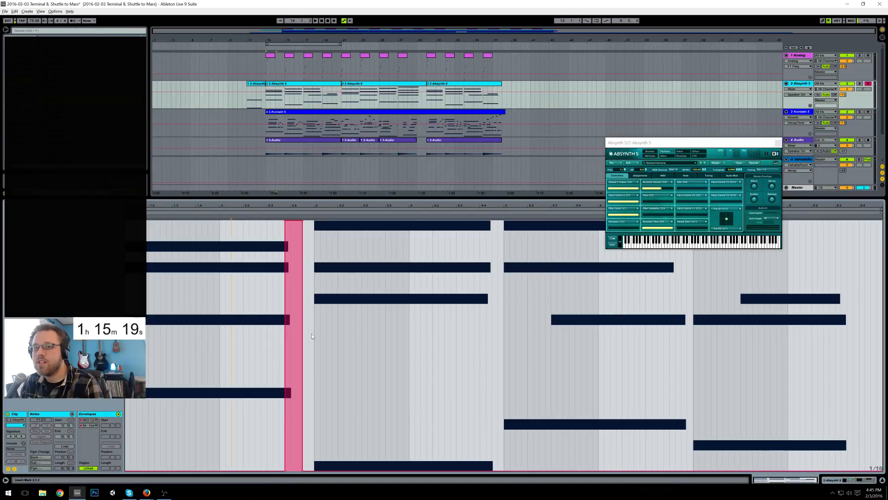
pyautogui.moveTo(231, 333); pyautogui.dragTo(349, 328)
pyautogui.press('Delete')
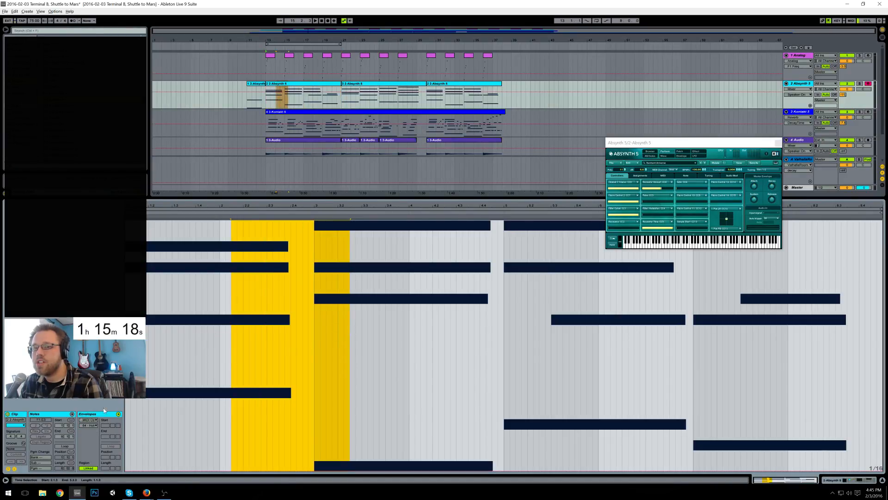
pyautogui.click(459, 84)
pyautogui.moveTo(214, 331); pyautogui.dragTo(386, 366)
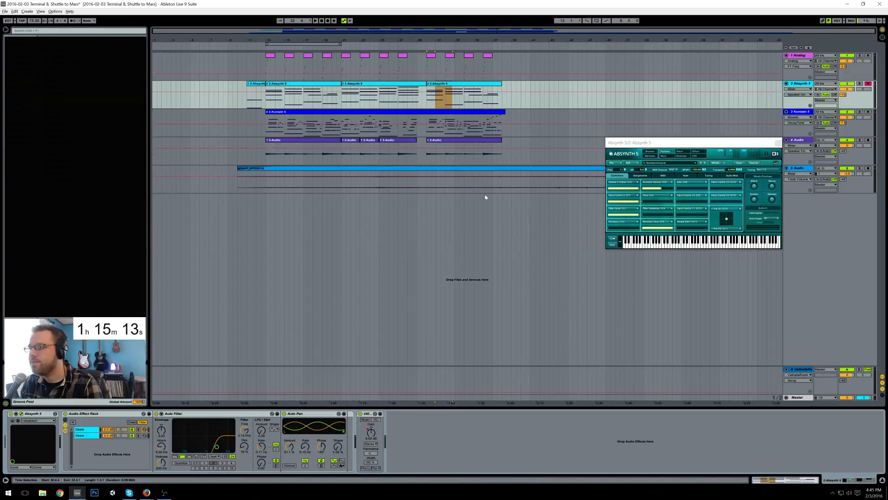
pyautogui.hotkey('alt', 'Tab')
pyautogui.hotkey('alt', 'Tab')
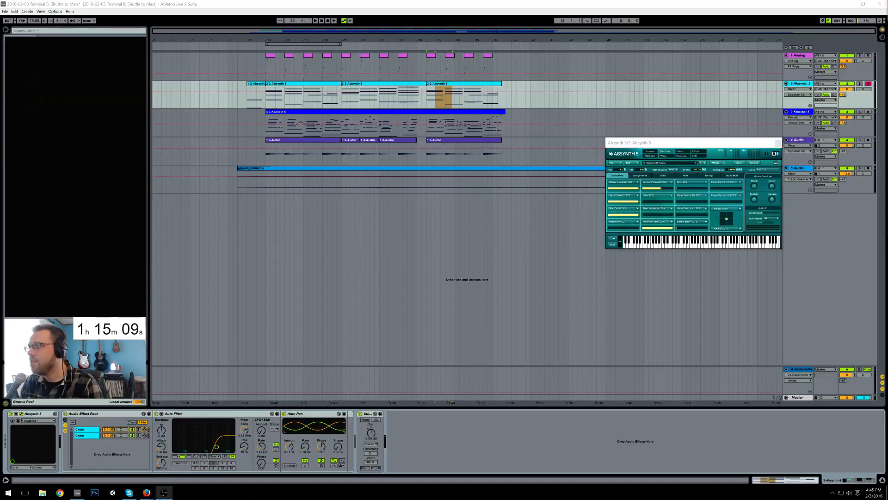
pyautogui.click(437, 9)
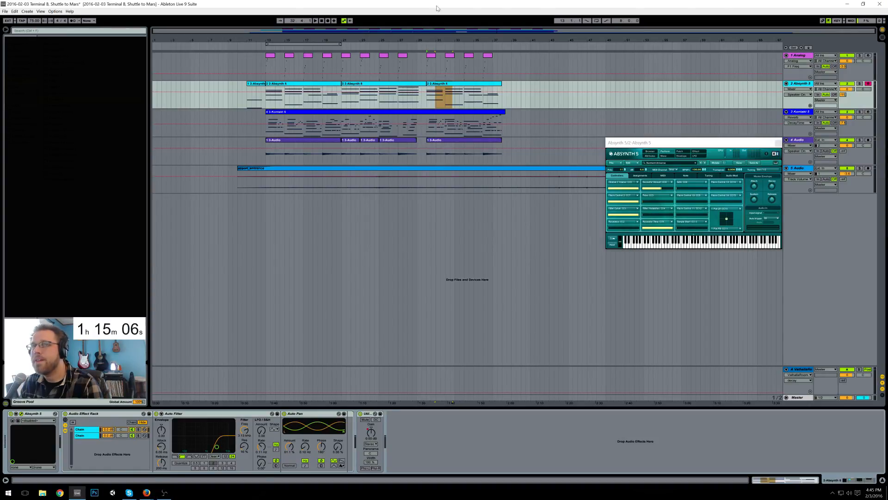
# Step: Play the arrangement from bar 10 and arm the 3 Kontakt 5 track
pyautogui.click(237, 108)
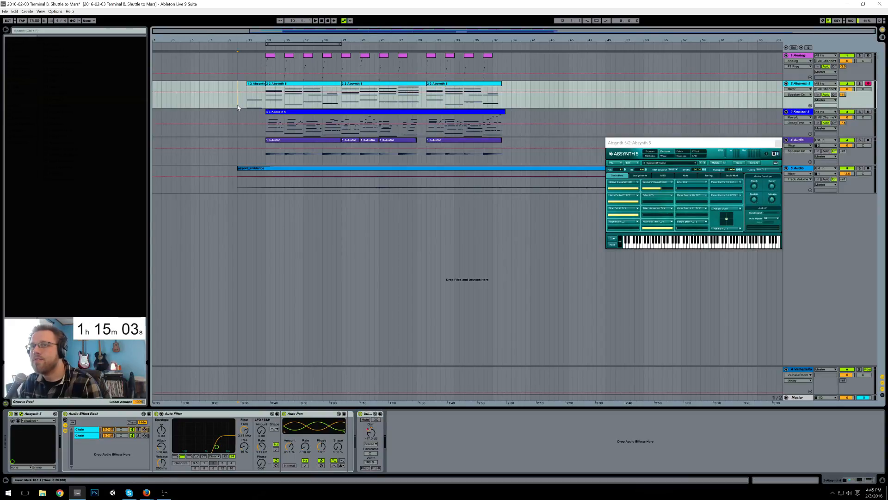
pyautogui.press('space')
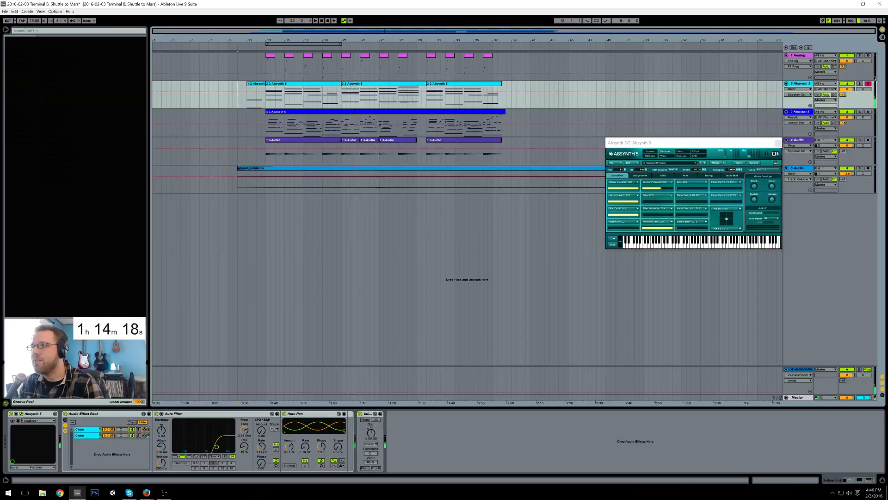
pyautogui.click(868, 111)
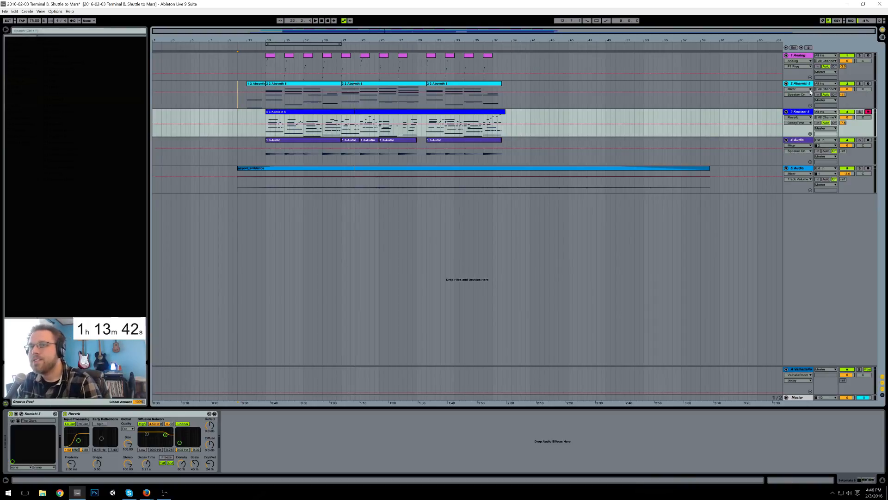
# Step: Play the arrangement from the 4 Audio clip at bar 21 and open the notes of the 3 Kontakt 5 clip
pyautogui.click(346, 141)
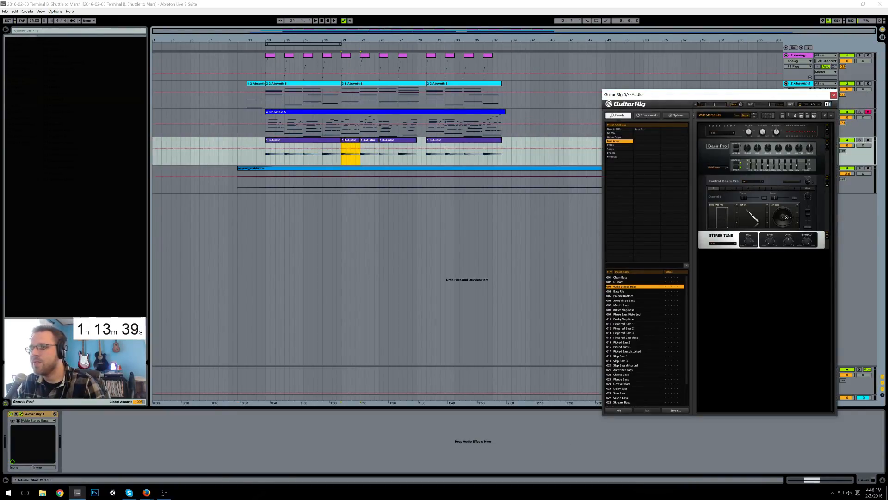
pyautogui.press('space')
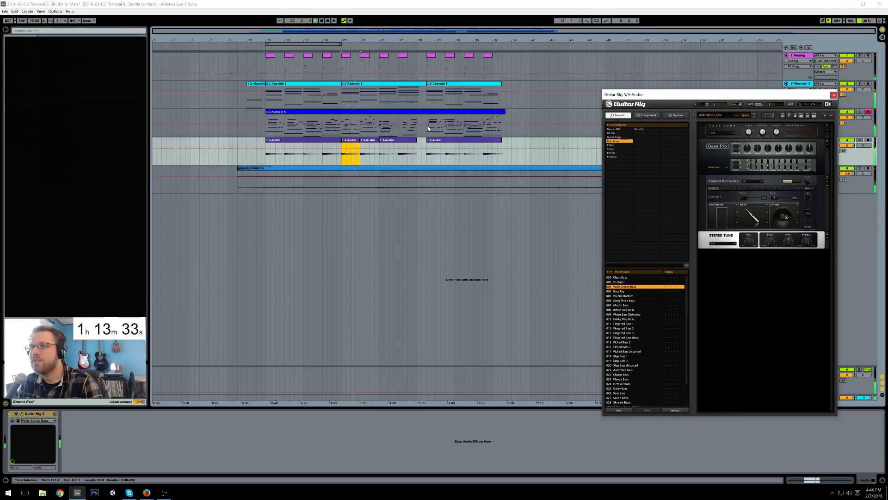
pyautogui.click(382, 112)
pyautogui.doubleClick(382, 112)
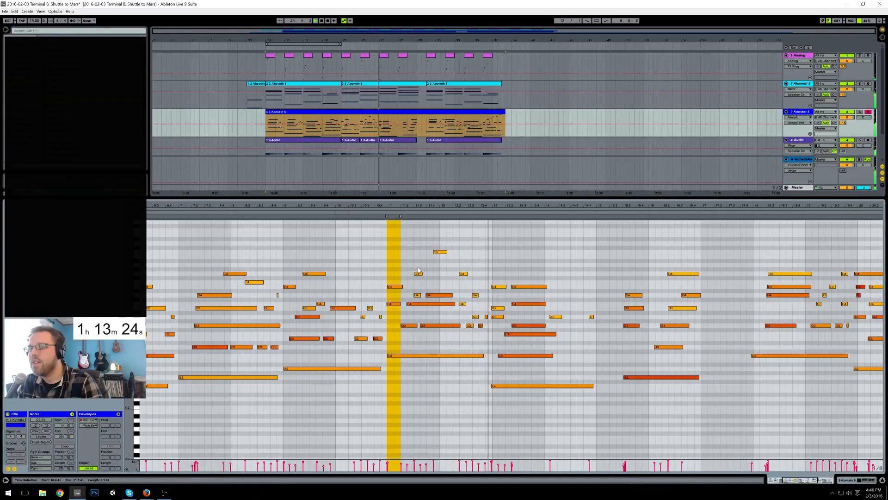
# Step: Raise the middle note of the chord at bar 13 by a semitone and play from just before that chord
pyautogui.press('space')
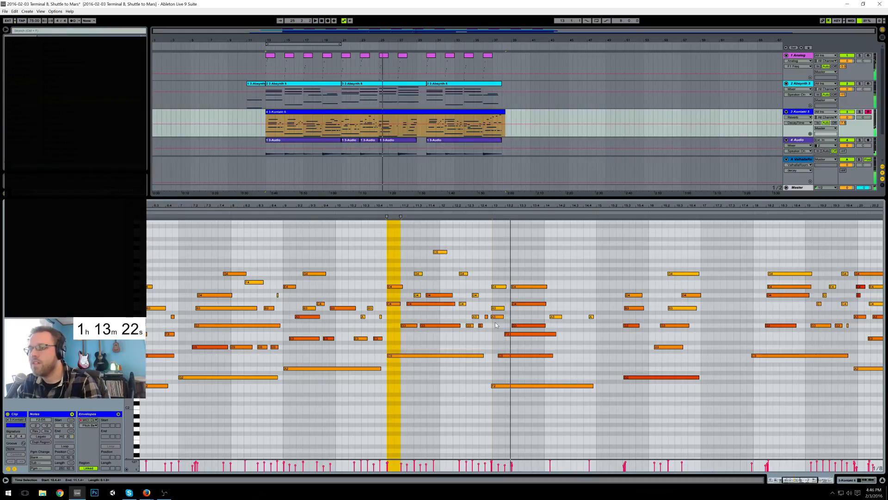
pyautogui.click(495, 308)
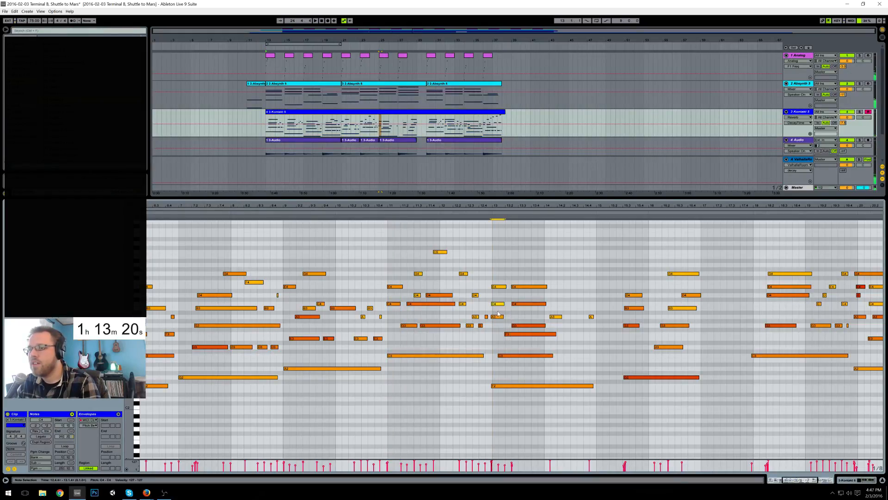
pyautogui.click(490, 214)
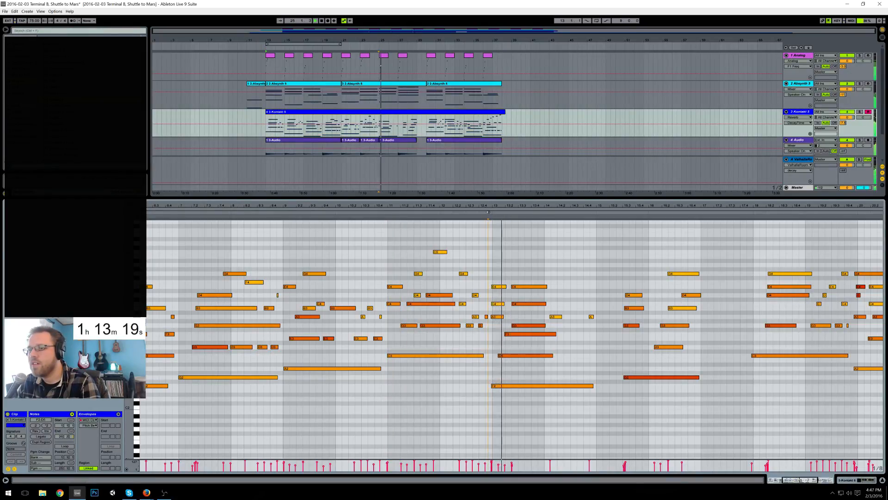
pyautogui.press('space')
# Step: Adjust the velocities of the two three-note chords in bar 13 of the Kontakt clip and play them back
pyautogui.moveTo(496, 275); pyautogui.dragTo(506, 320)
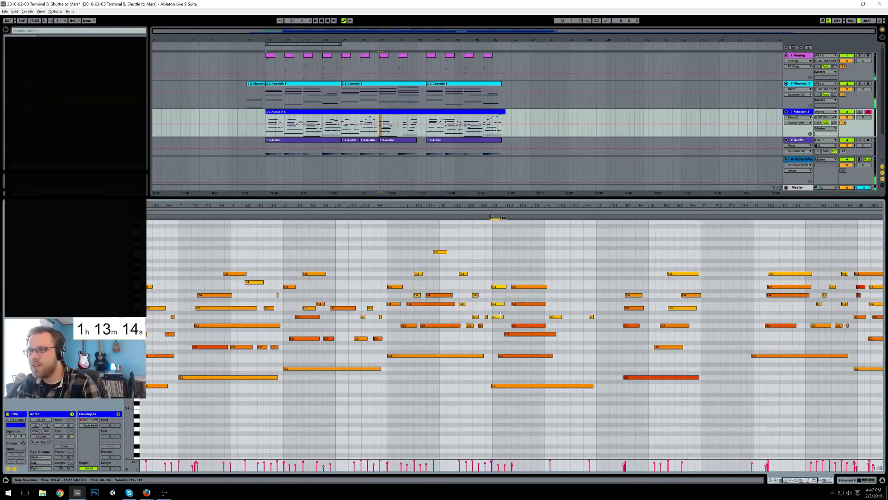
pyautogui.moveTo(518, 278); pyautogui.dragTo(524, 327)
pyautogui.moveTo(512, 466); pyautogui.dragTo(512, 464)
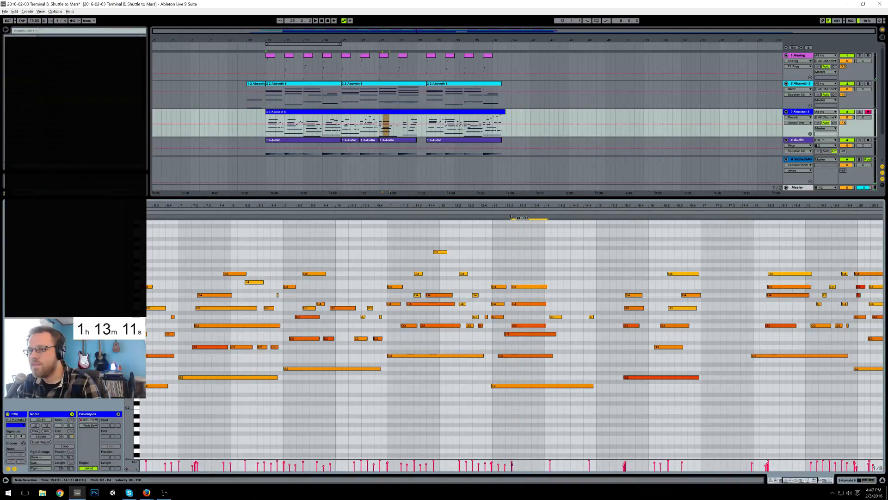
pyautogui.click(512, 463)
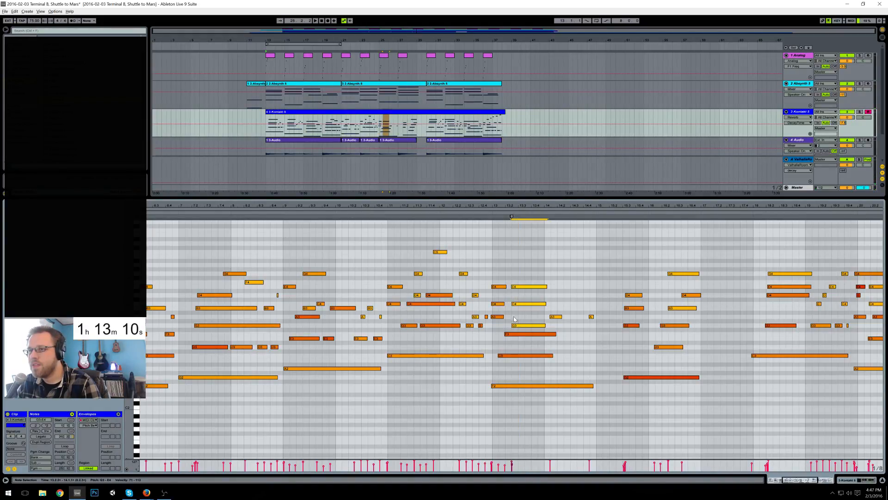
pyautogui.click(512, 465)
pyautogui.moveTo(512, 464); pyautogui.dragTo(511, 462)
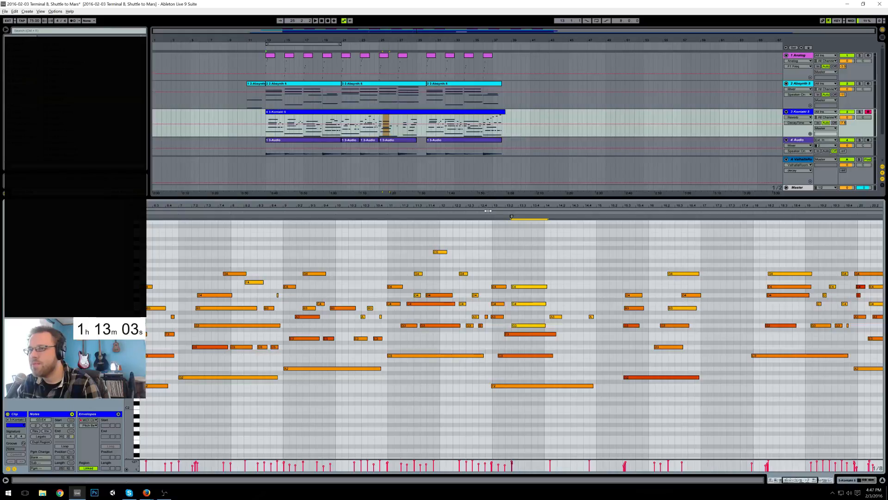
pyautogui.click(489, 213)
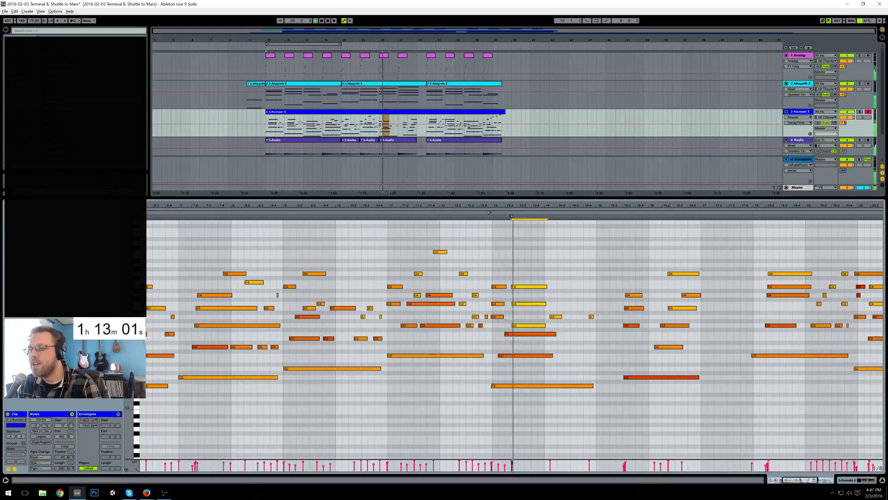
# Step: Add a C3 note at beat 14.2 in the Kontakt clip and listen to it from bar 14
pyautogui.click(507, 334)
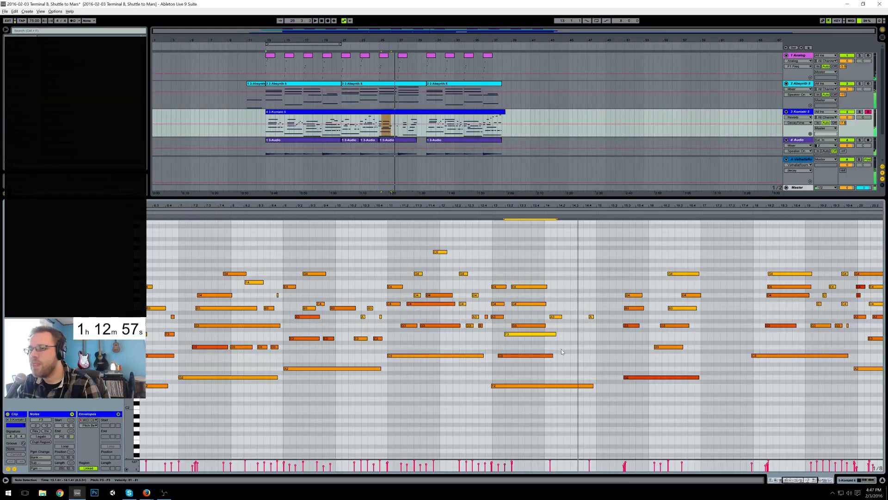
pyautogui.moveTo(572, 355); pyautogui.dragTo(597, 354)
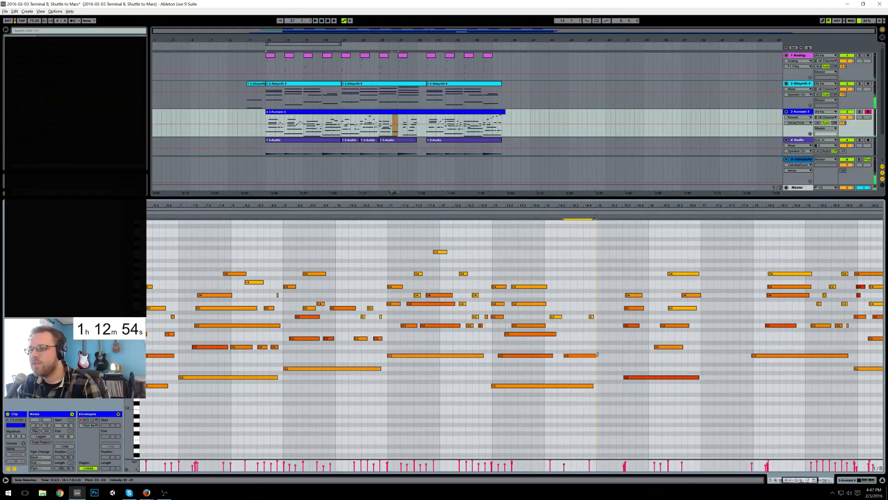
pyautogui.click(545, 213)
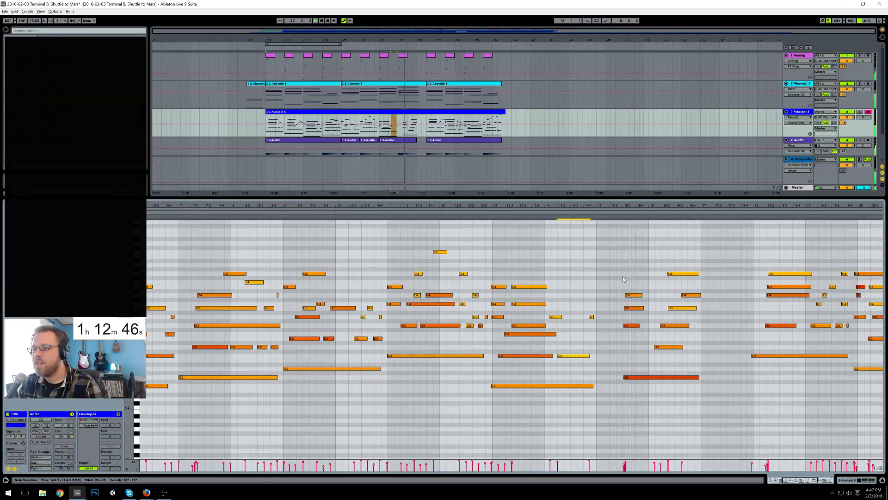
pyautogui.press('space')
# Step: Adjust the velocities of the G2 and G3 notes at beat 15.3 and play the passage
pyautogui.click(622, 361)
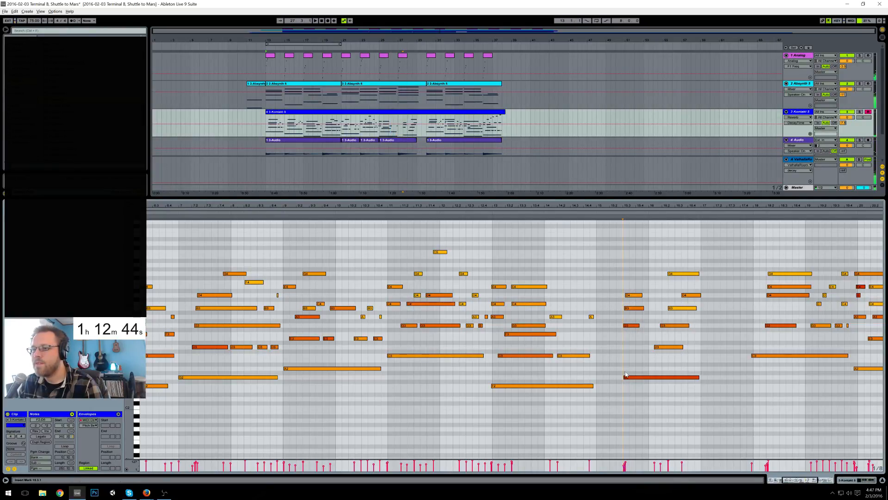
pyautogui.moveTo(617, 318); pyautogui.dragTo(633, 387)
pyautogui.moveTo(624, 467); pyautogui.dragTo(624, 461)
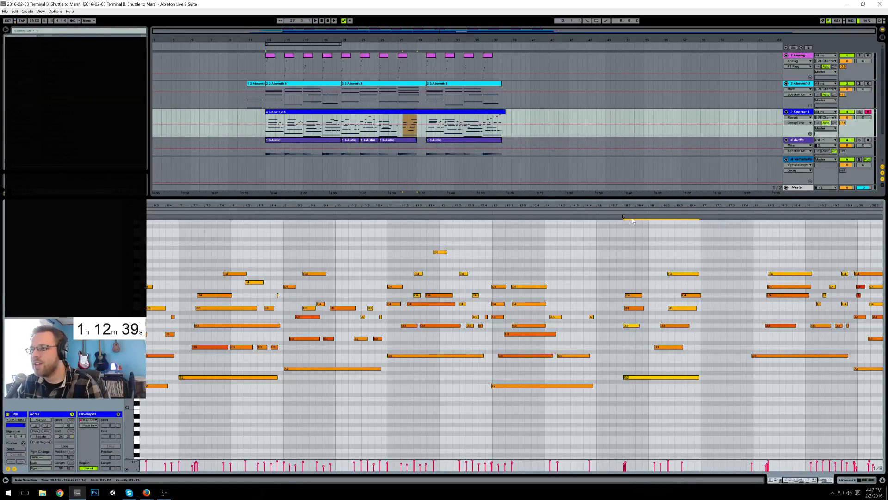
pyautogui.press('space')
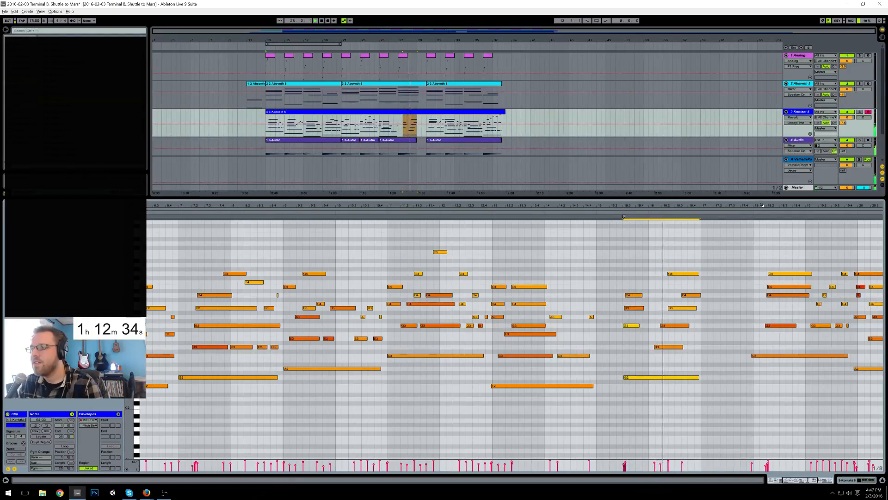
# Step: Adjust the velocities of the G4 and B3 notes at beat 16.2 and lower those of the short D4 and E4 notes at bar 20
pyautogui.moveTo(763, 205); pyautogui.dragTo(646, 205)
pyautogui.moveTo(562, 247); pyautogui.dragTo(550, 319)
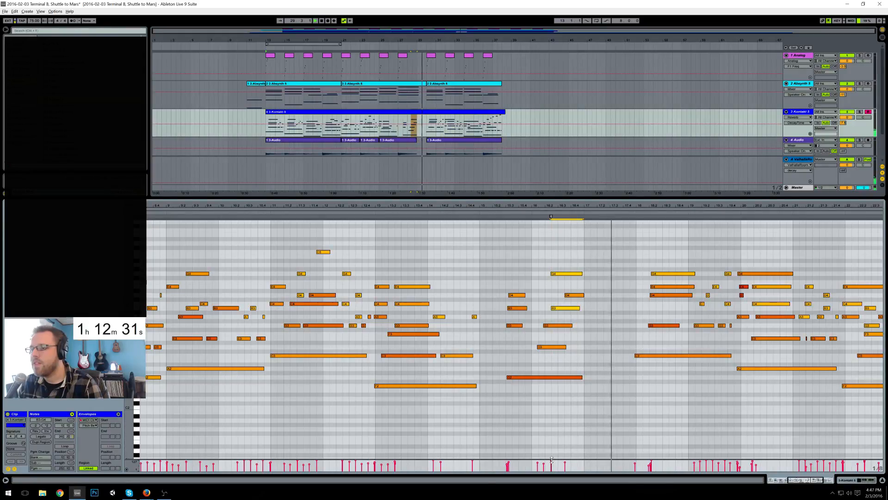
pyautogui.moveTo(551, 461); pyautogui.dragTo(551, 463)
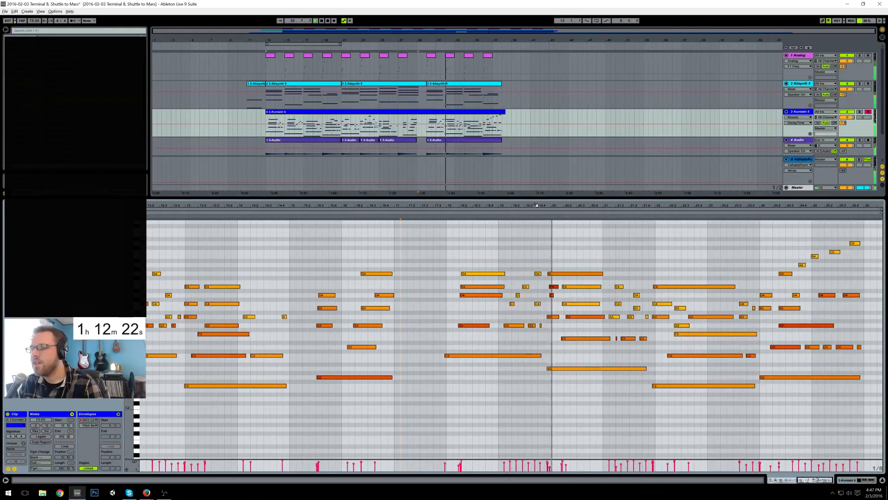
pyautogui.moveTo(560, 299); pyautogui.dragTo(550, 285)
pyautogui.moveTo(550, 463)
pyautogui.mouseDown()
pyautogui.moveTo(560, 487)
pyautogui.moveTo(552, 474)
pyautogui.mouseUp()
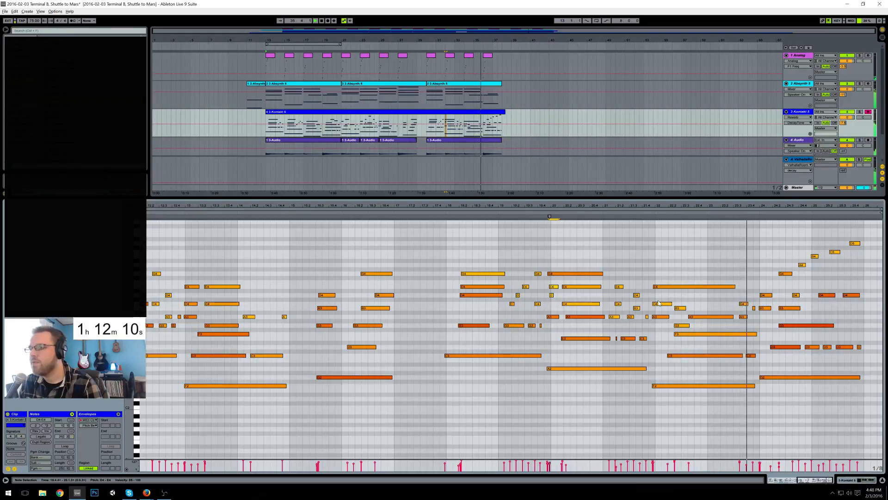
# Step: Adjust the velocities of the D3 and G3 notes near the start of bar 24
pyautogui.moveTo(767, 318); pyautogui.dragTo(784, 357)
pyautogui.moveTo(771, 466); pyautogui.dragTo(771, 460)
pyautogui.click(774, 468)
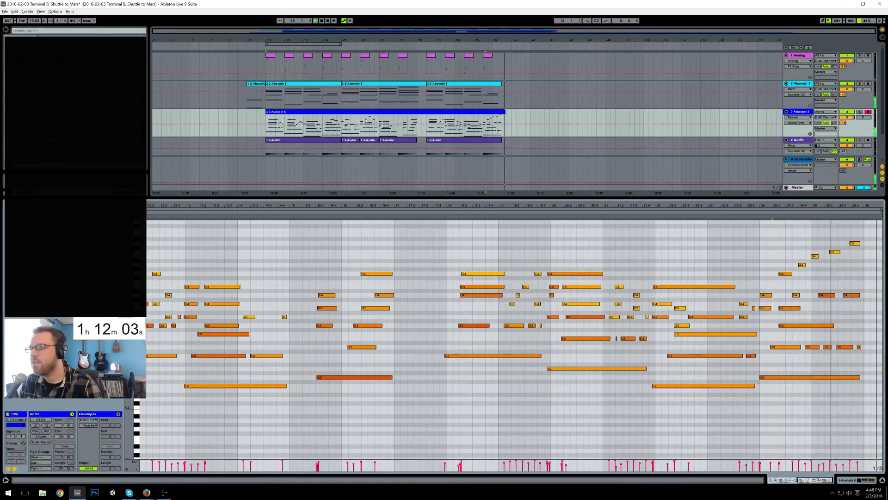
# Step: Record a short closing clip on the 3 Kontakt 5 track starting at bar 38
pyautogui.press('space')
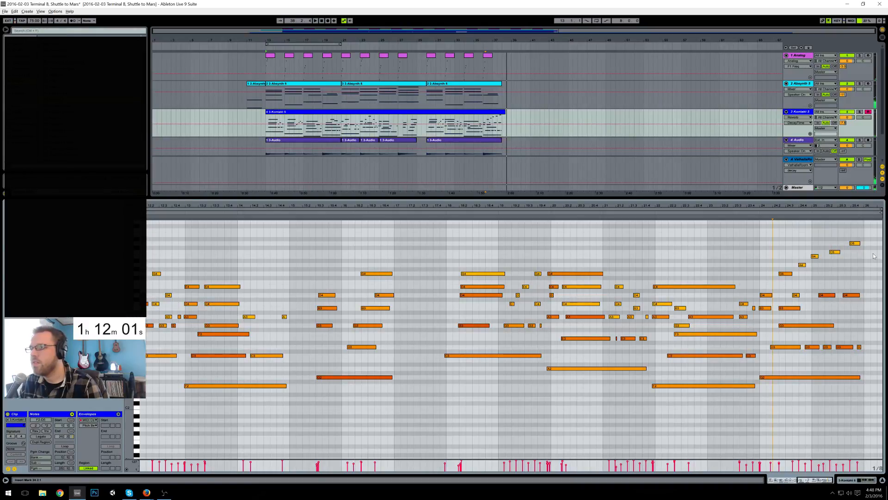
pyautogui.click(866, 360)
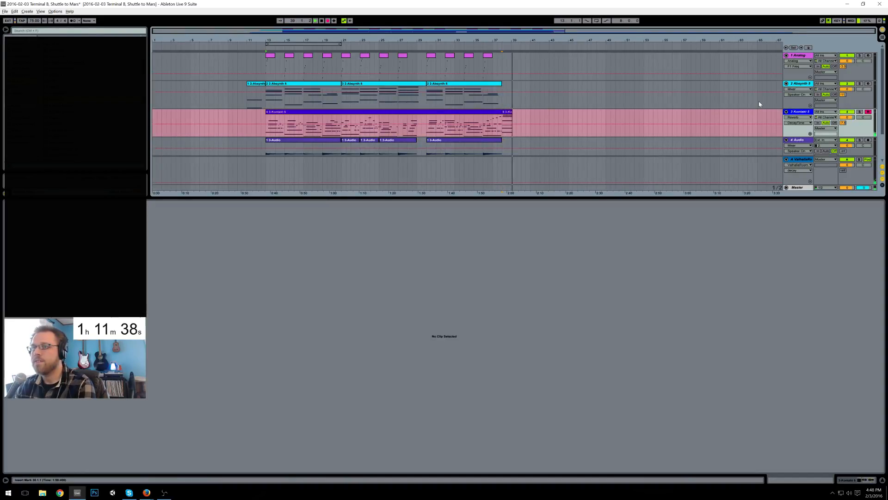
pyautogui.press('space')
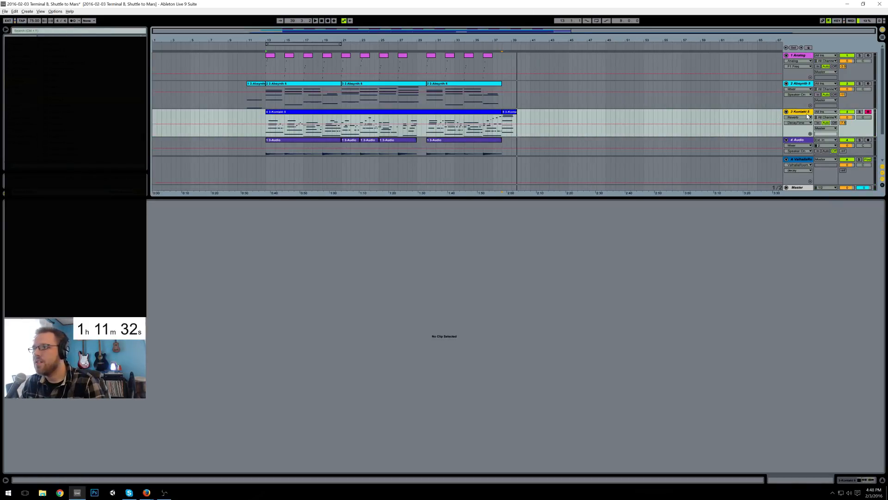
# Step: Open The Giant in the Kontakt 5 track's instrument and adjust the release sample volume in its Anatomy settings
pyautogui.click(807, 114)
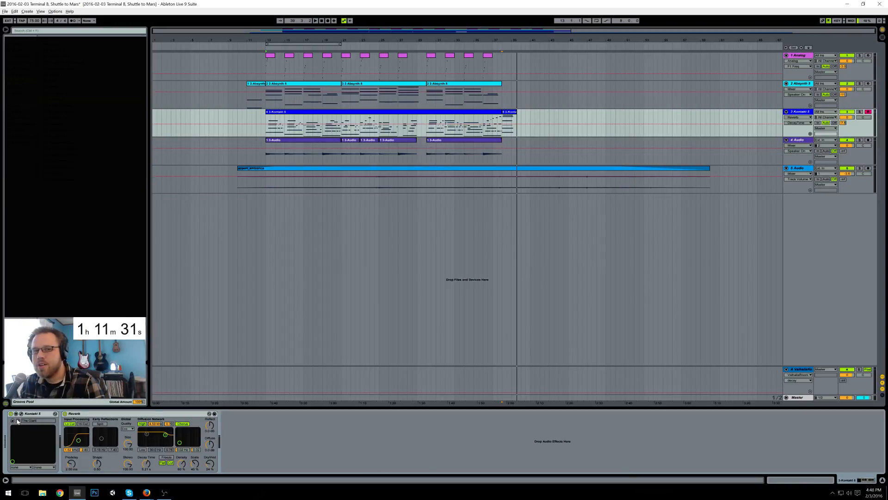
pyautogui.click(21, 414)
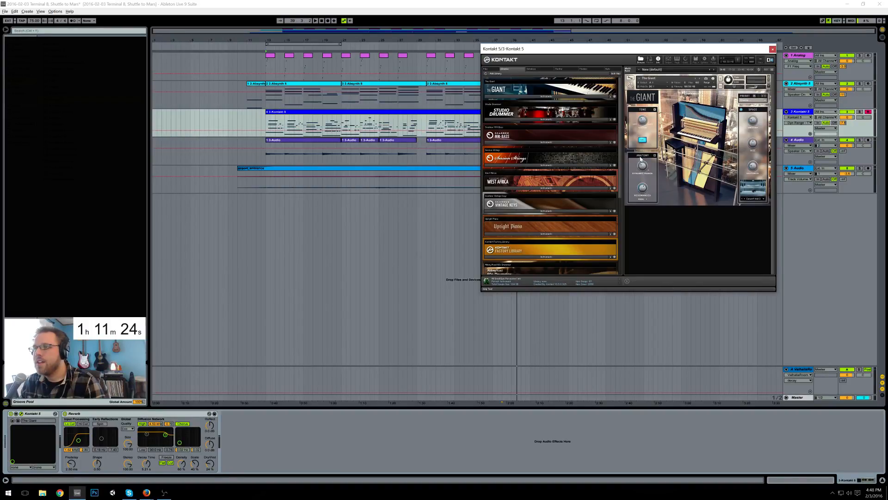
pyautogui.click(654, 156)
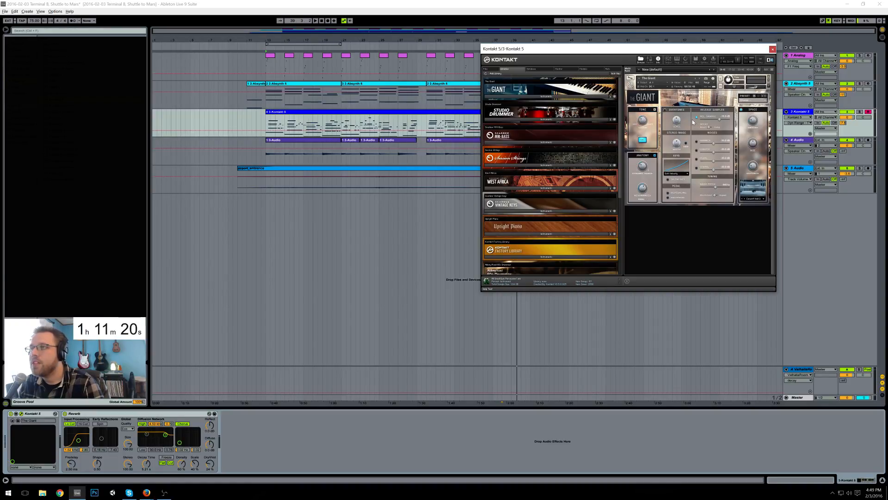
pyautogui.moveTo(721, 120); pyautogui.dragTo(720, 126)
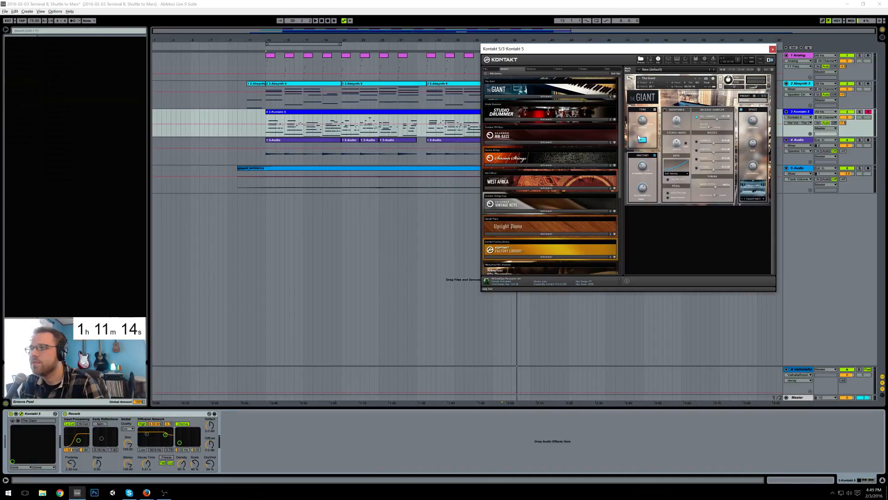
# Step: In The Giant's Tone settings, enable the compressor and adjust the compressor and low keys amounts, then close the instrument
pyautogui.click(655, 110)
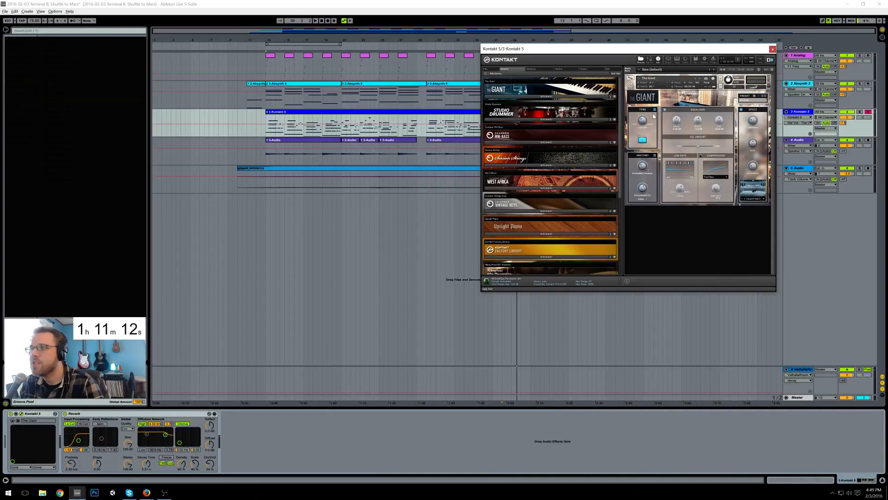
pyautogui.click(704, 147)
pyautogui.click(701, 156)
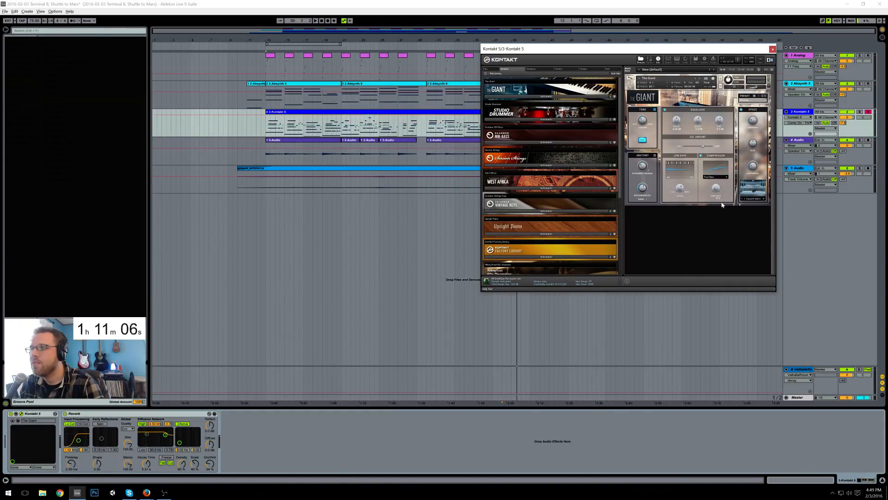
pyautogui.moveTo(715, 183); pyautogui.dragTo(676, 187)
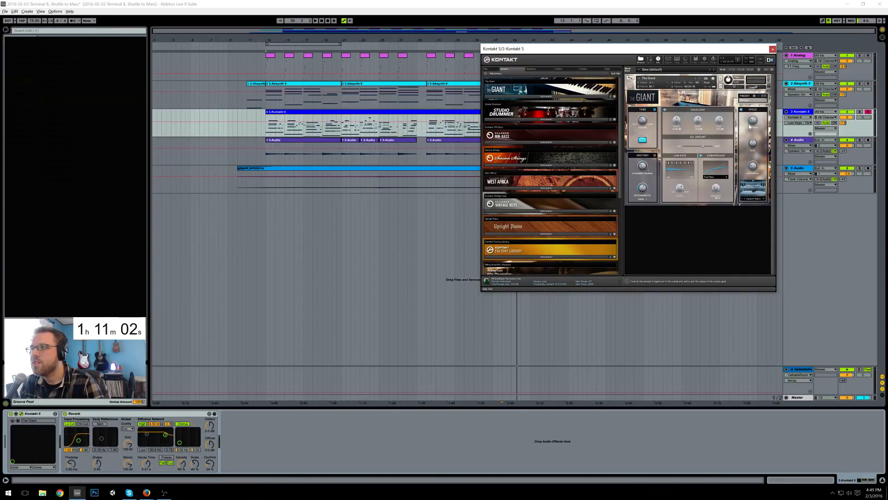
pyautogui.click(772, 49)
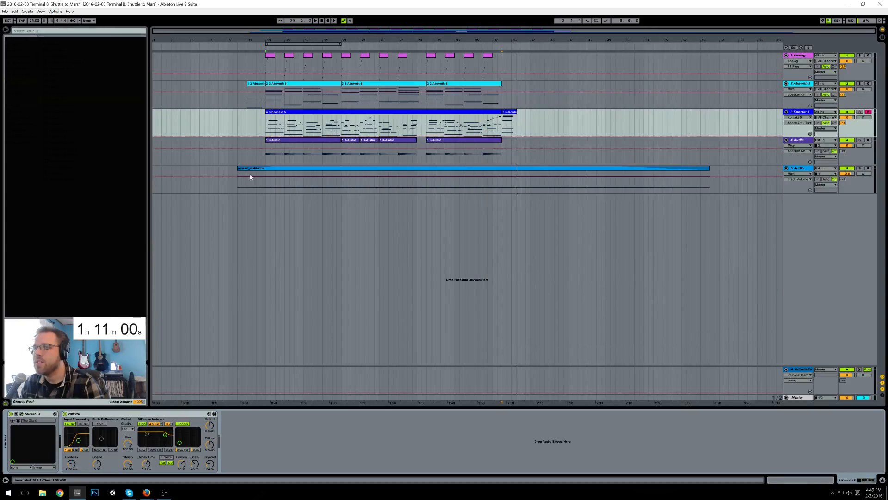
# Step: Play the arrangement from bar 13 while adjusting The Giant's dynamic range and compressor amount
pyautogui.click(266, 124)
pyautogui.press('space')
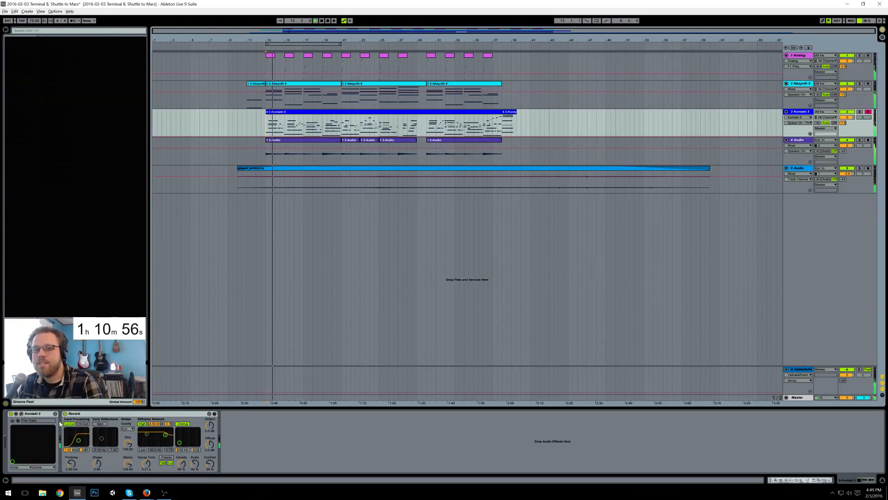
pyautogui.click(21, 414)
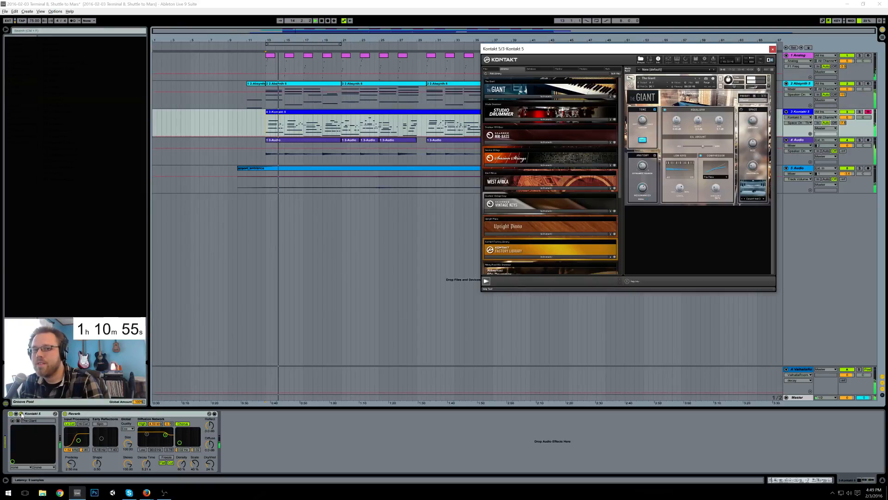
pyautogui.click(641, 172)
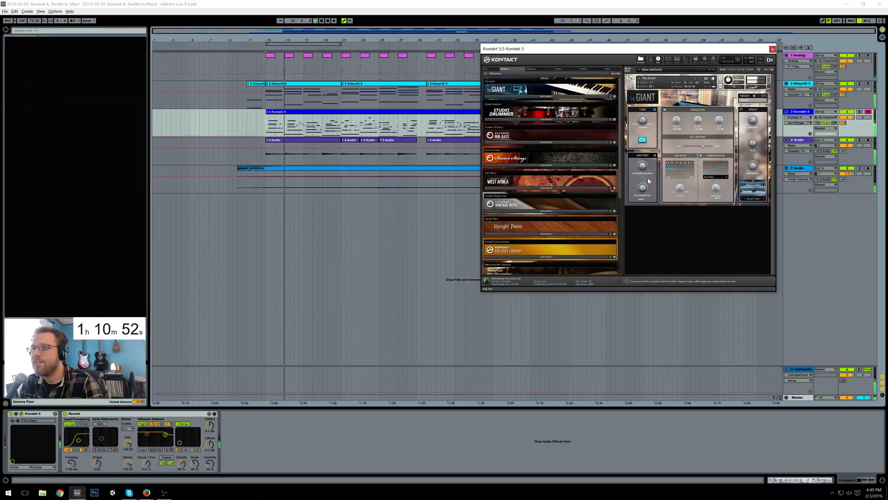
pyautogui.moveTo(642, 175); pyautogui.dragTo(639, 170)
pyautogui.moveTo(714, 189); pyautogui.dragTo(712, 184)
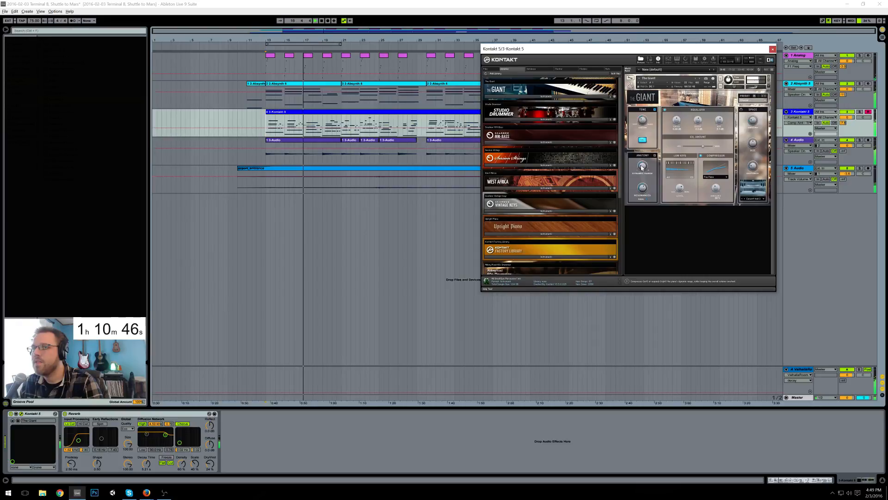
pyautogui.click(771, 48)
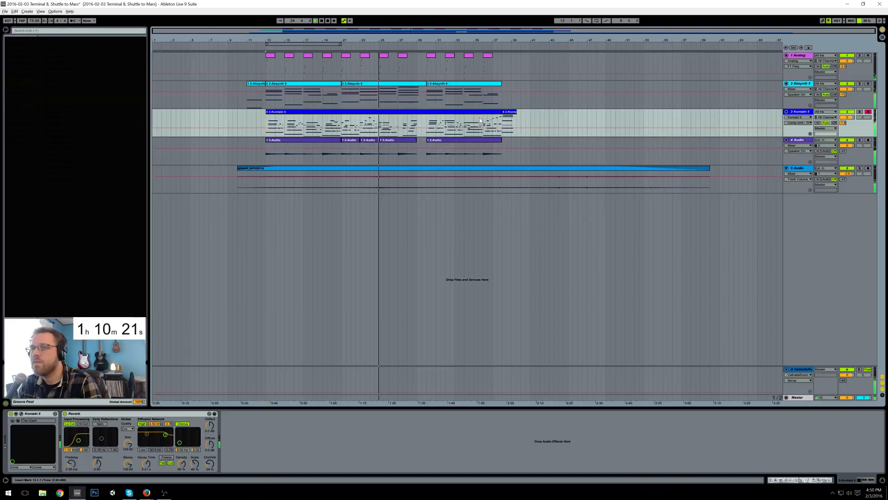
# Step: In the long Kontakt 5 clip, shift the group of short notes between 12.2 and 12.4 slightly later
pyautogui.doubleClick(406, 116)
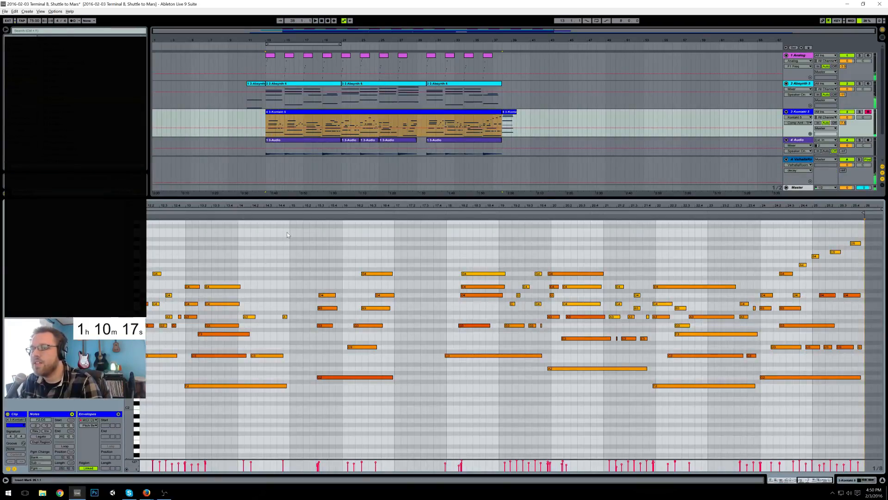
pyautogui.moveTo(306, 209); pyautogui.dragTo(587, 209)
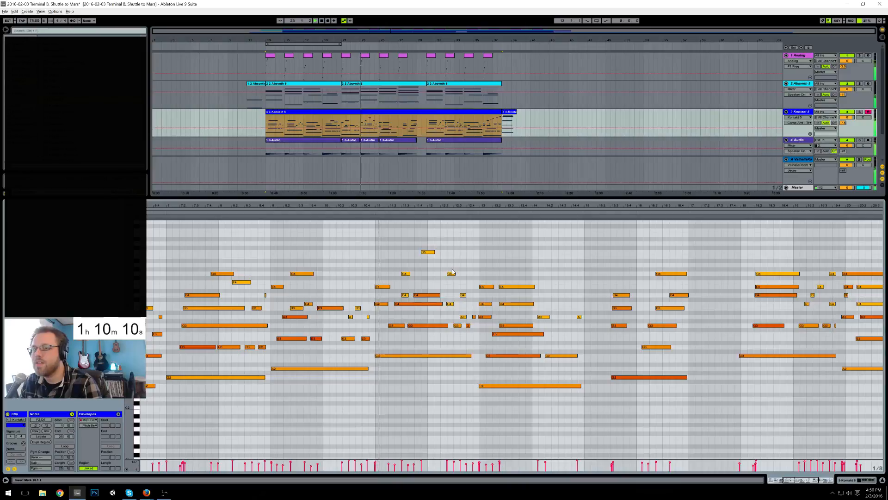
pyautogui.moveTo(447, 261); pyautogui.dragTo(471, 320)
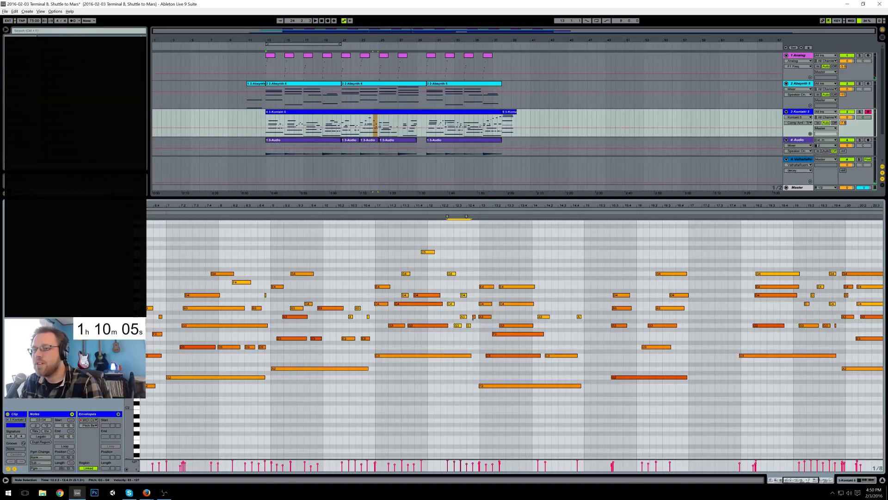
pyautogui.press('Right')
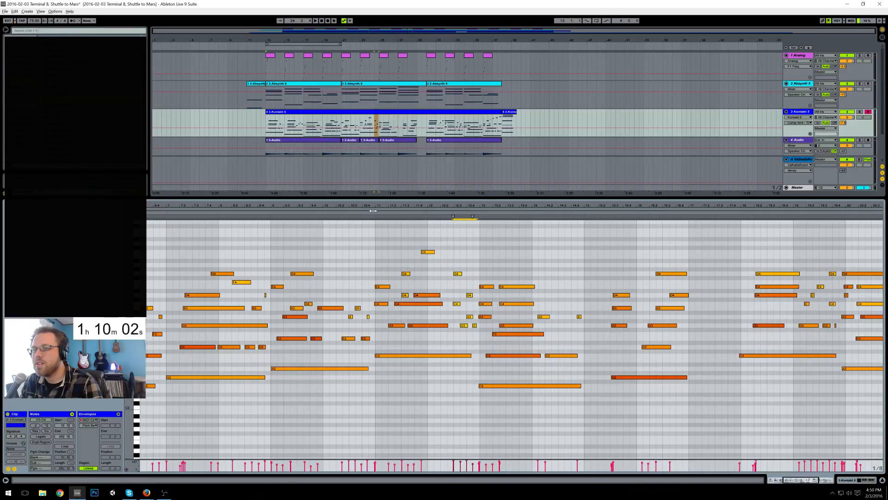
# Step: Lengthen the very short A3 note at 14.4 so it extends into bar 15, then leave the note editor
pyautogui.hotkey('ctrl', 'a')
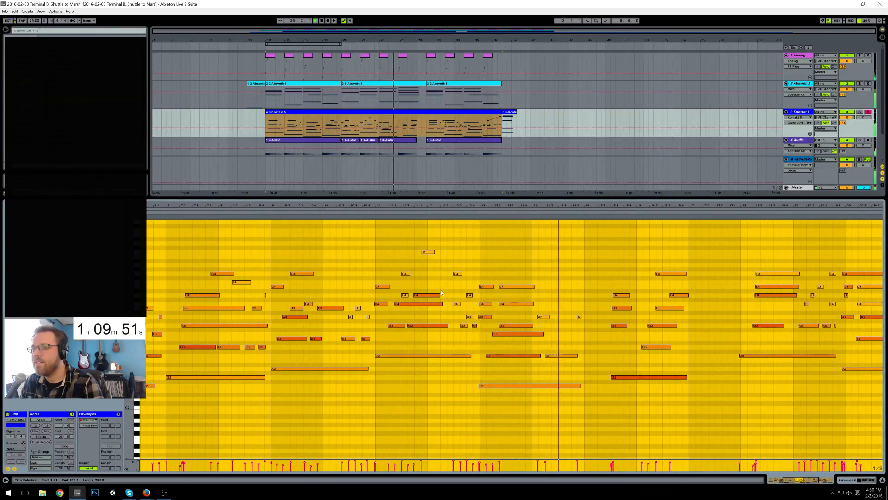
pyautogui.click(563, 341)
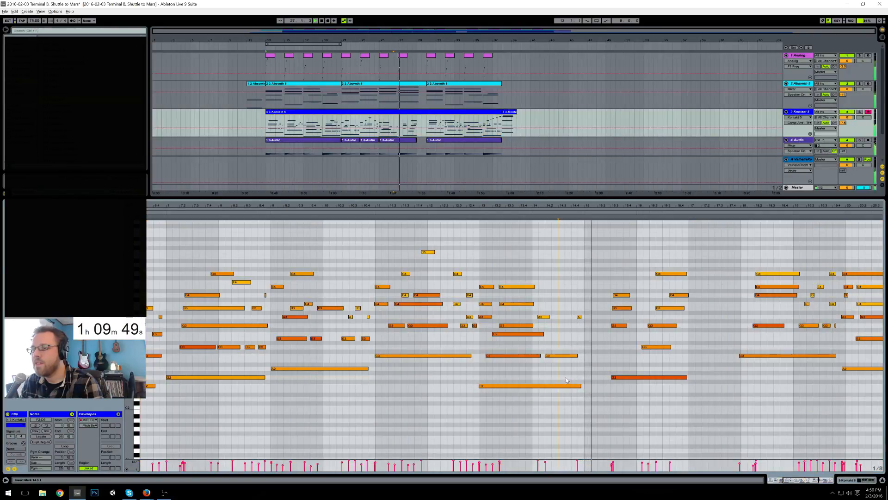
pyautogui.click(579, 317)
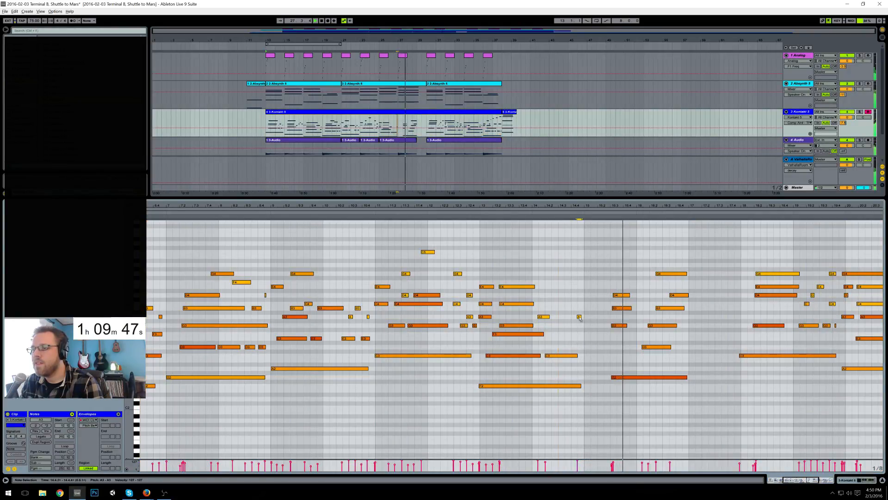
pyautogui.moveTo(580, 318); pyautogui.dragTo(604, 322)
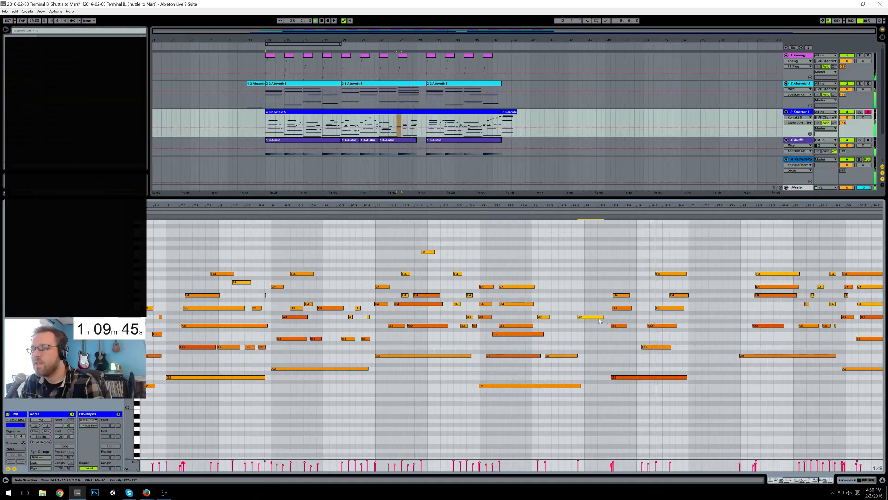
pyautogui.click(851, 479)
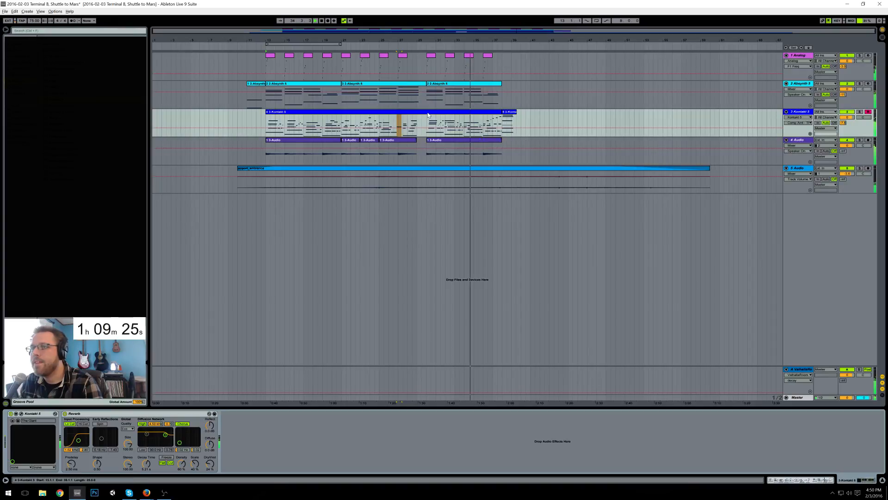
# Step: Reopen the Kontakt 5 clip and shift the chord at bar 22 and the short notes leading into it slightly later
pyautogui.doubleClick(484, 111)
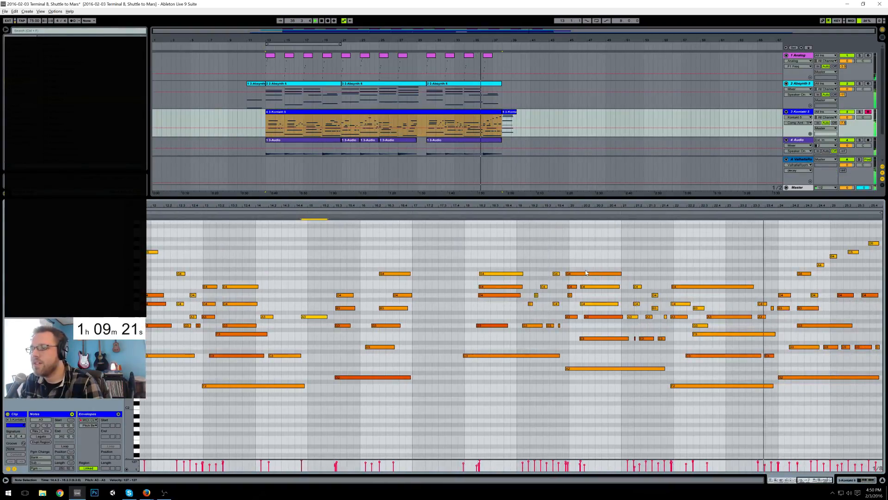
pyautogui.press('space')
pyautogui.moveTo(671, 262); pyautogui.dragTo(673, 399)
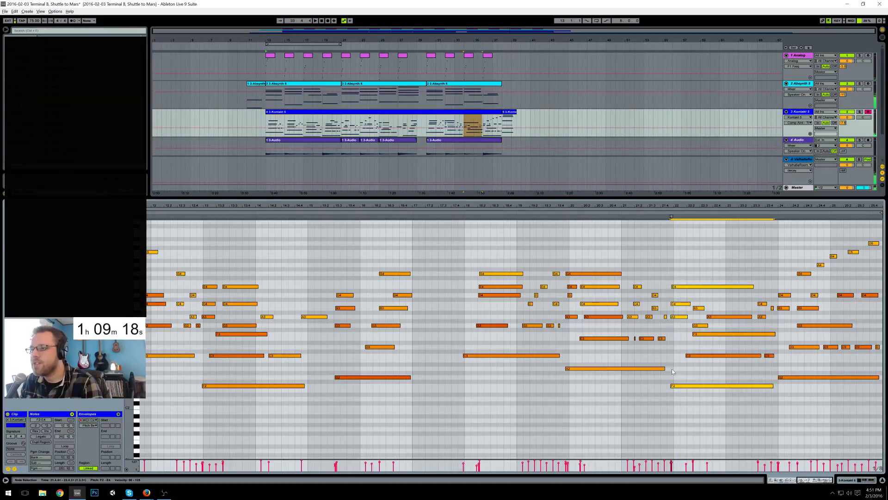
pyautogui.moveTo(672, 288); pyautogui.dragTo(663, 324)
pyautogui.click(666, 317)
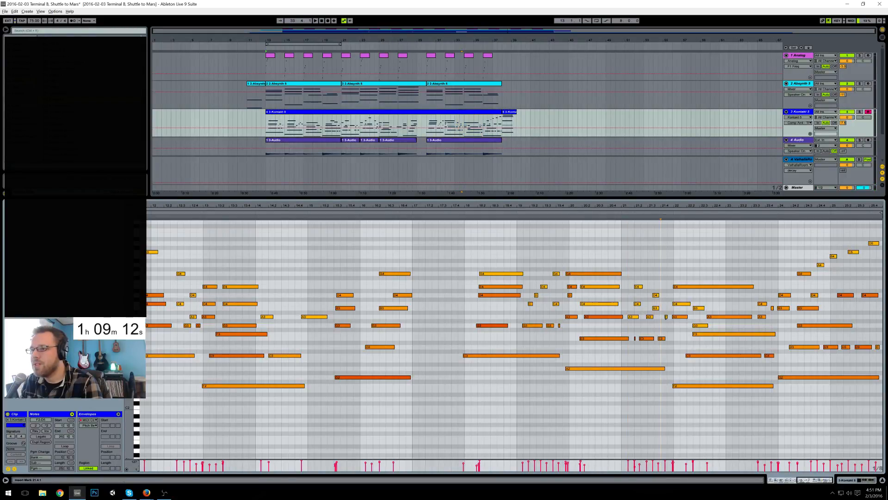
pyautogui.click(667, 317)
# Step: Shift the chord at bar 20 and the sustained chord right after it slightly later, then stop playback
pyautogui.click(564, 213)
pyautogui.moveTo(567, 257); pyautogui.dragTo(571, 370)
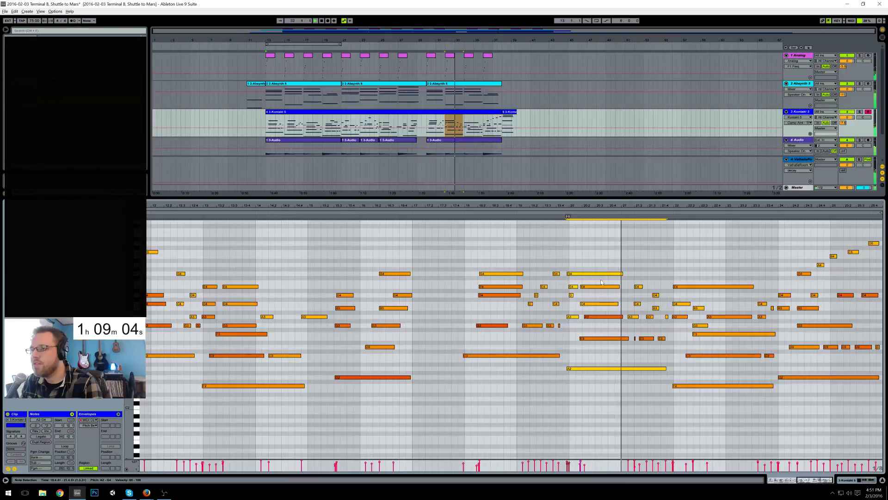
pyautogui.moveTo(592, 280); pyautogui.dragTo(596, 339)
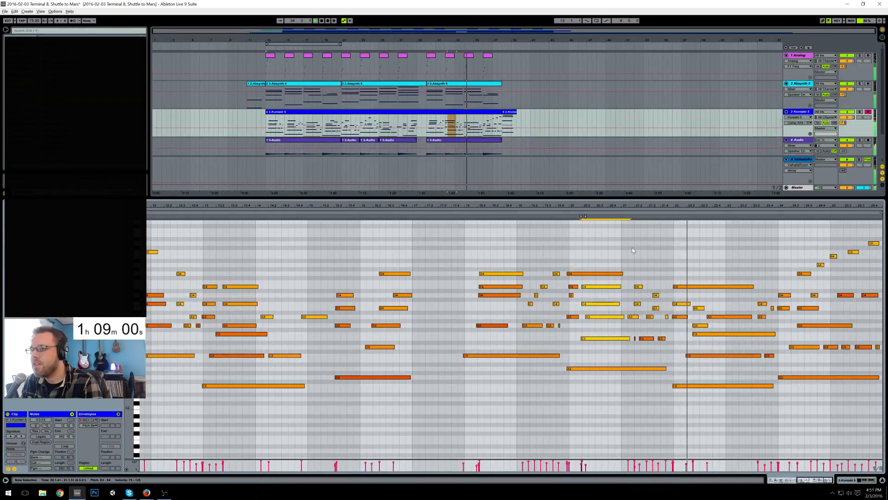
pyautogui.click(693, 240)
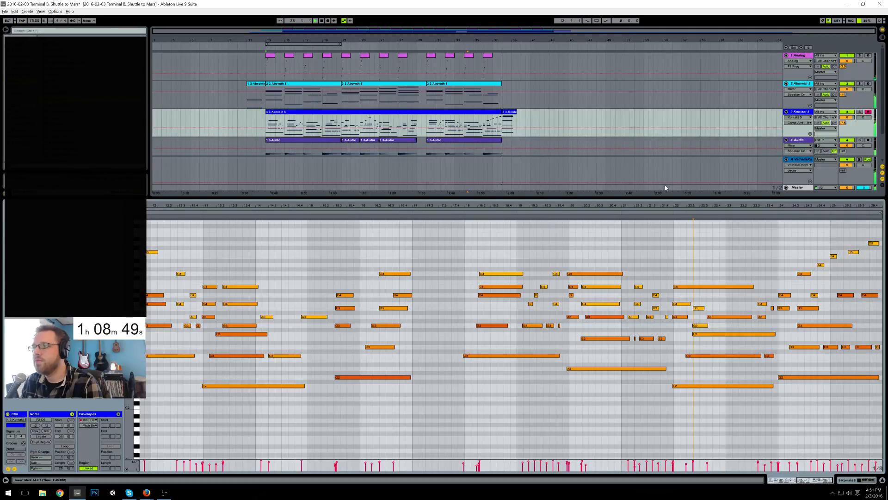
pyautogui.press('space')
pyautogui.moveTo(268, 103); pyautogui.dragTo(284, 101)
pyautogui.click(503, 101)
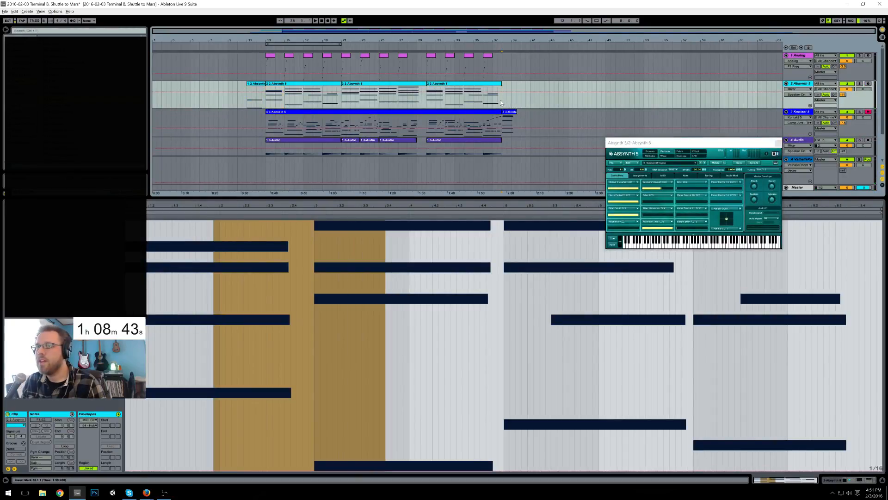
pyautogui.hotkey('ctrl', 'v')
pyautogui.hotkey('ctrl', 'z')
# Step: Copy the Absynth 5 chord from bars 13 to 15 and paste it at bar 38
pyautogui.moveTo(270, 103)
pyautogui.mouseDown()
pyautogui.moveTo(284, 101)
pyautogui.moveTo(268, 101)
pyautogui.mouseUp()
pyautogui.click(504, 104)
pyautogui.hotkey('ctrl', 'v')
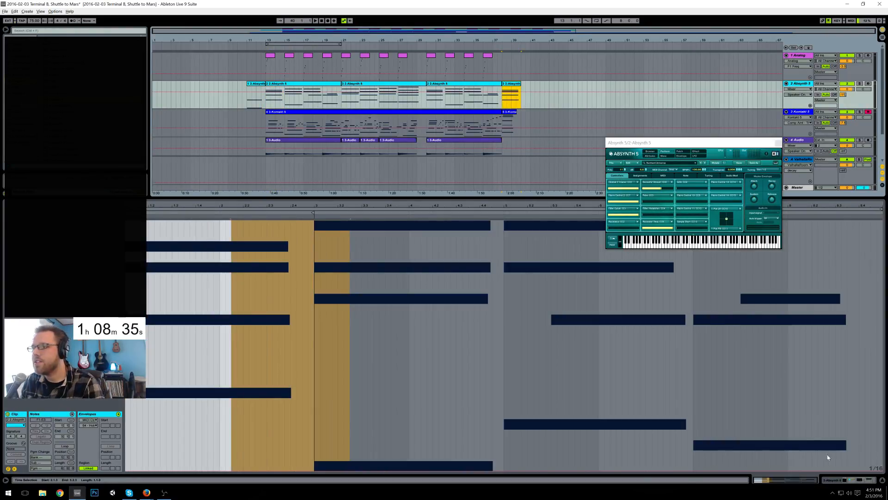
# Step: Show the Utility gain automation on the Absynth 5 track and lower it over the closing clip from bar 38
pyautogui.click(848, 480)
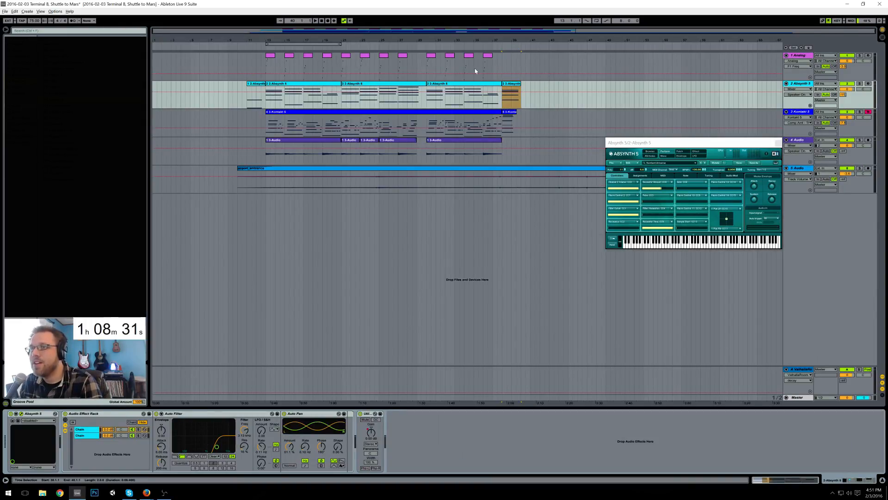
pyautogui.click(394, 111)
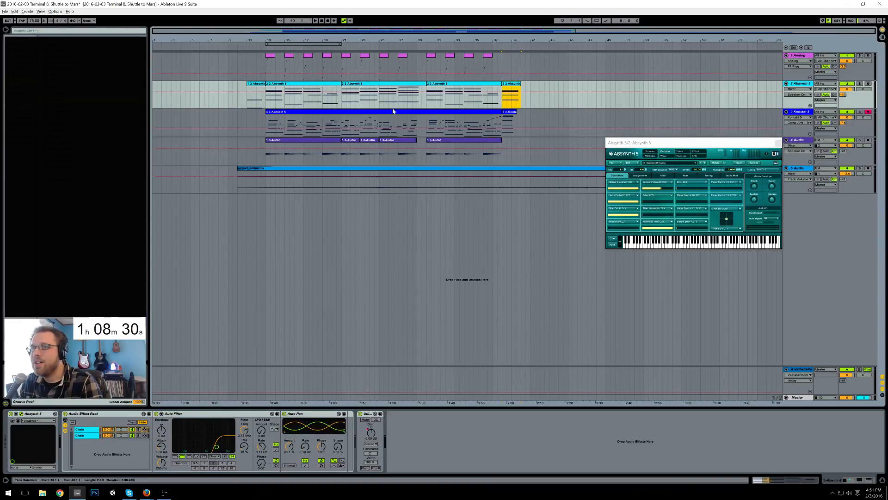
pyautogui.click(371, 433)
pyautogui.click(519, 107)
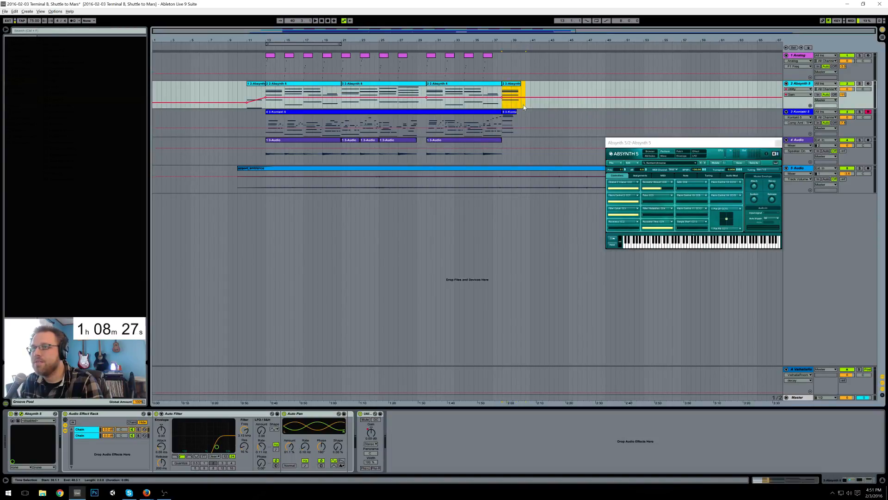
pyautogui.moveTo(517, 97); pyautogui.dragTo(517, 102)
pyautogui.click(535, 104)
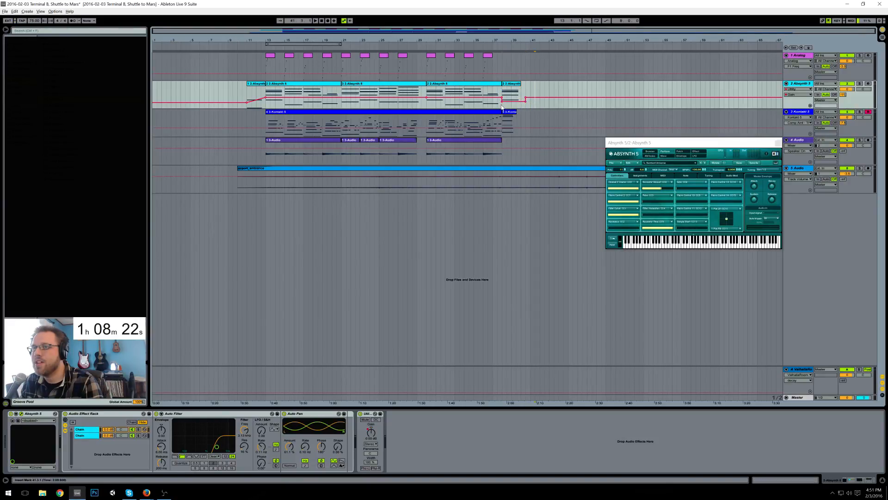
# Step: Reshape the gain automation into a gradual fade from bar 38 to the closing clip's end, then close the Absynth window
pyautogui.click(502, 102)
pyautogui.click(526, 98)
pyautogui.click(531, 95)
pyautogui.moveTo(526, 102); pyautogui.dragTo(522, 102)
pyautogui.click(526, 95)
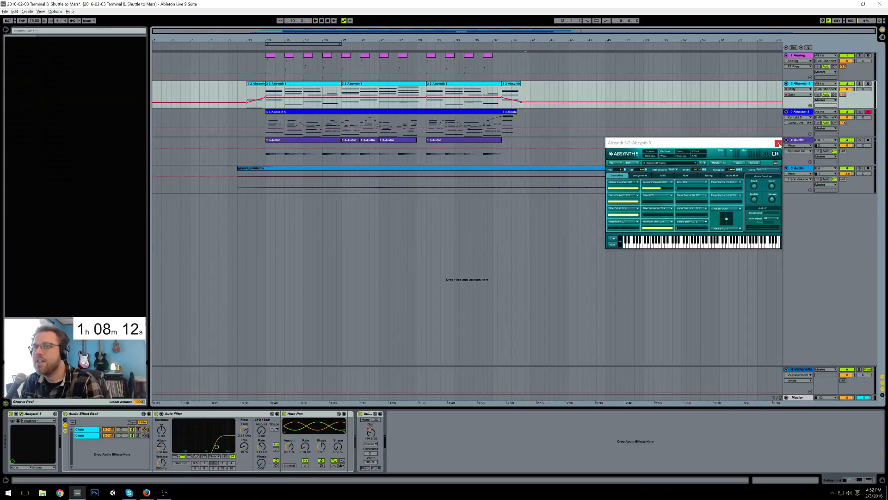
pyautogui.click(779, 143)
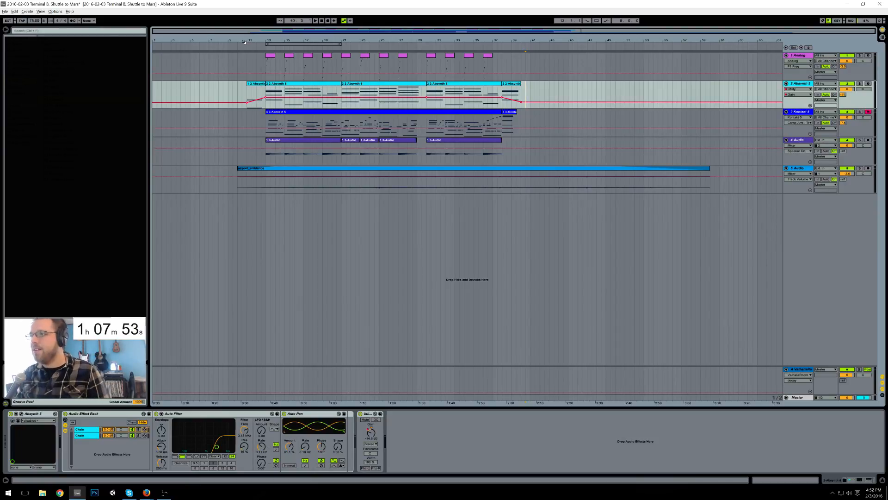
# Step: Select the 3 Kontakt 5 track and play the arrangement from bar 13
pyautogui.click(805, 114)
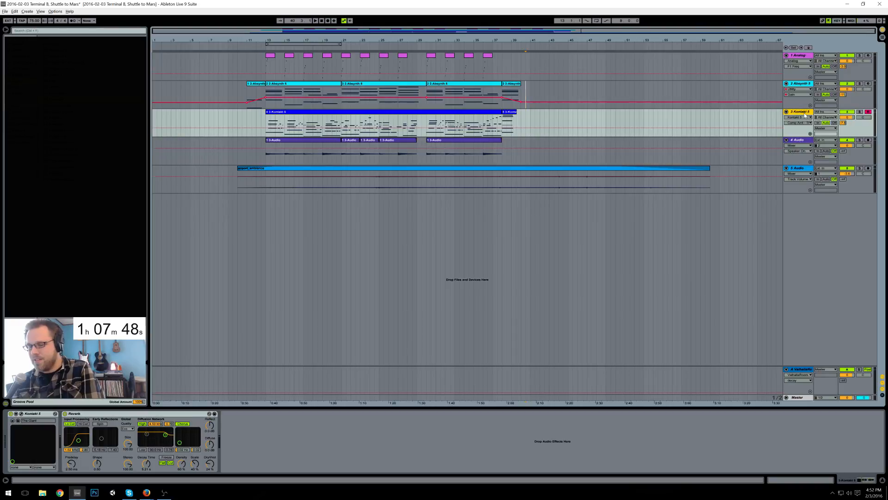
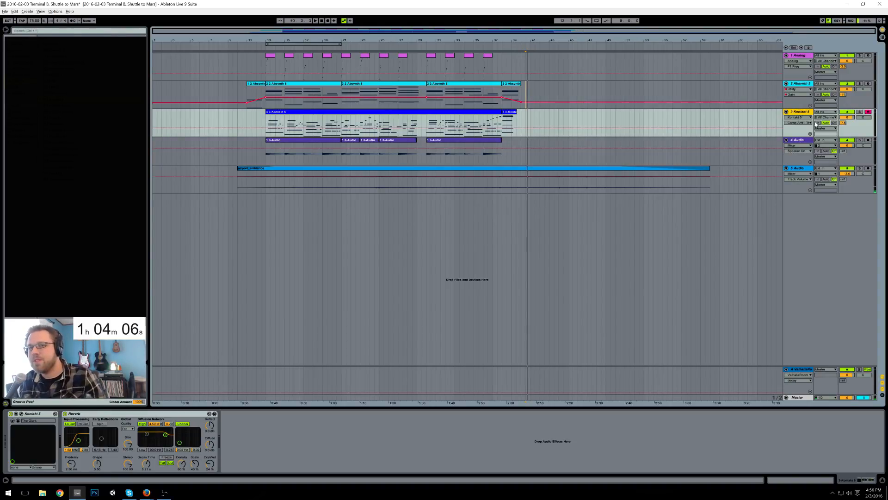
pyautogui.click(267, 135)
pyautogui.press('space')
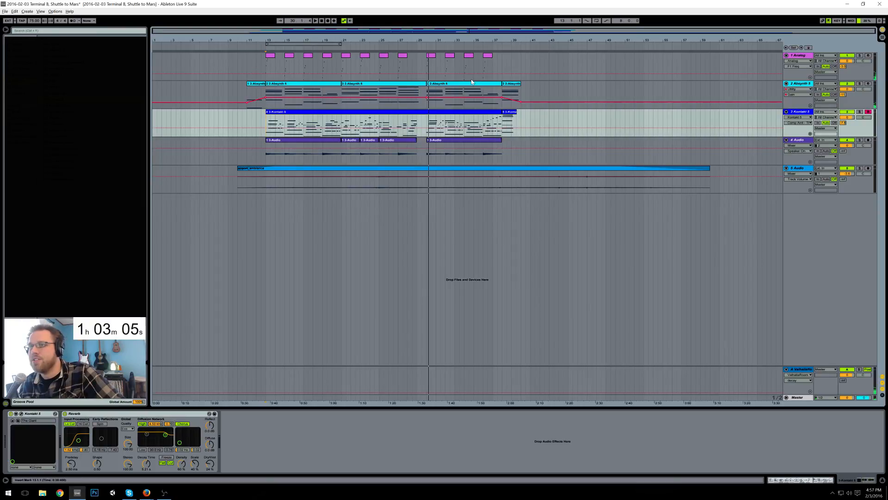
# Step: Raise the end point of the Absynth 5 gain fade at the end of the closing clip
pyautogui.click(530, 119)
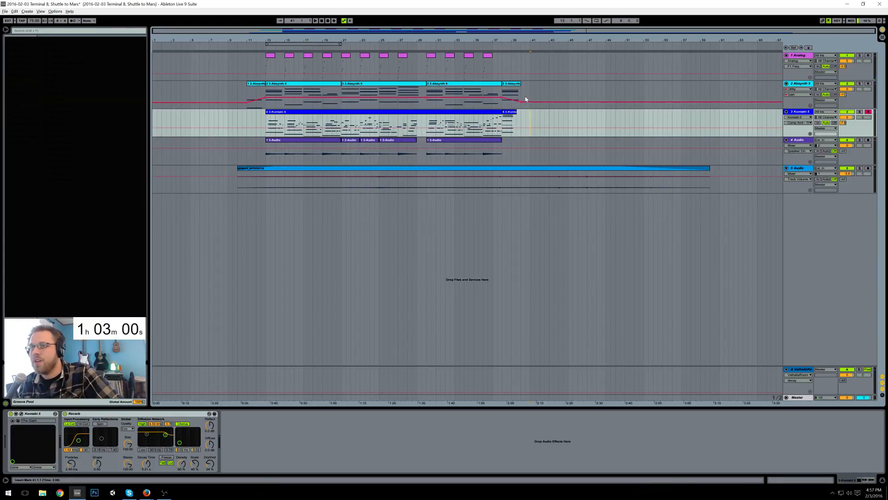
pyautogui.click(521, 102)
pyautogui.moveTo(521, 105); pyautogui.dragTo(515, 94)
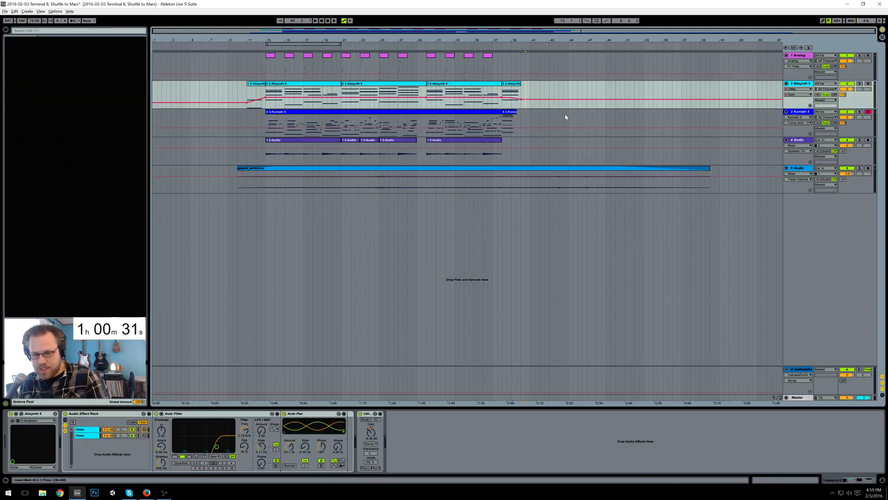
# Step: Play the arrangement from bar 11 to review the intro, body and ending
pyautogui.click(267, 65)
pyautogui.click(267, 65)
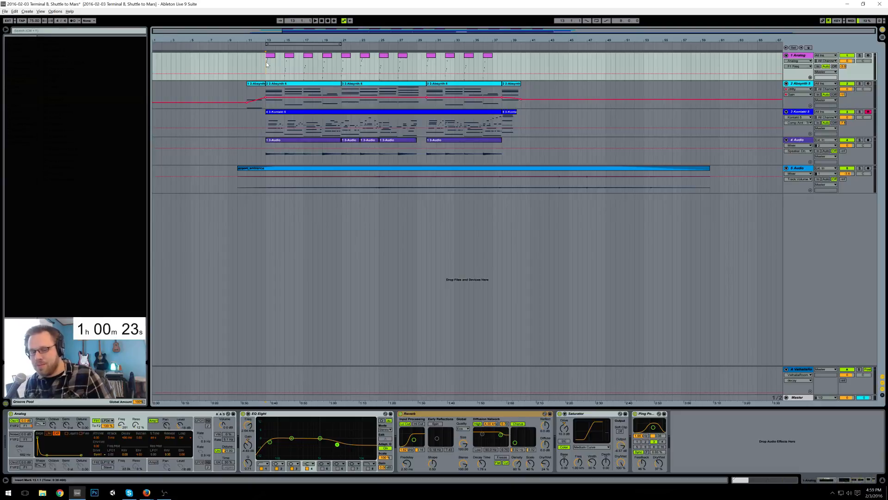
pyautogui.click(246, 57)
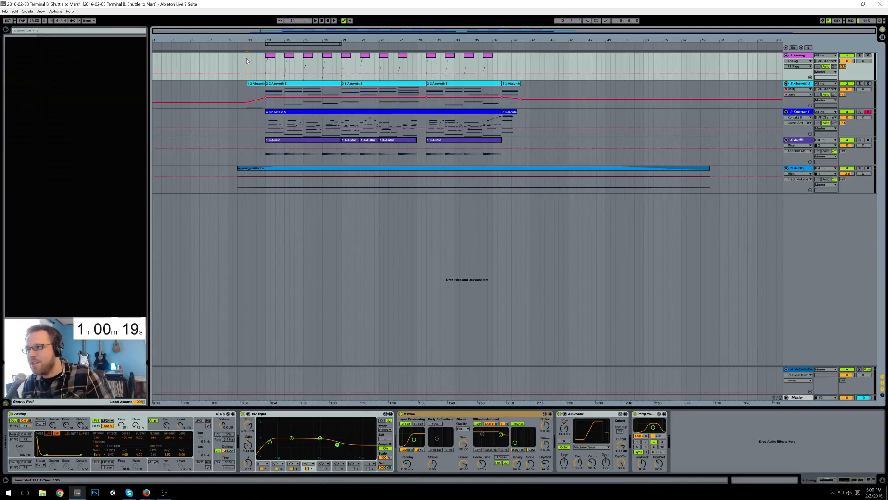
pyautogui.press('space')
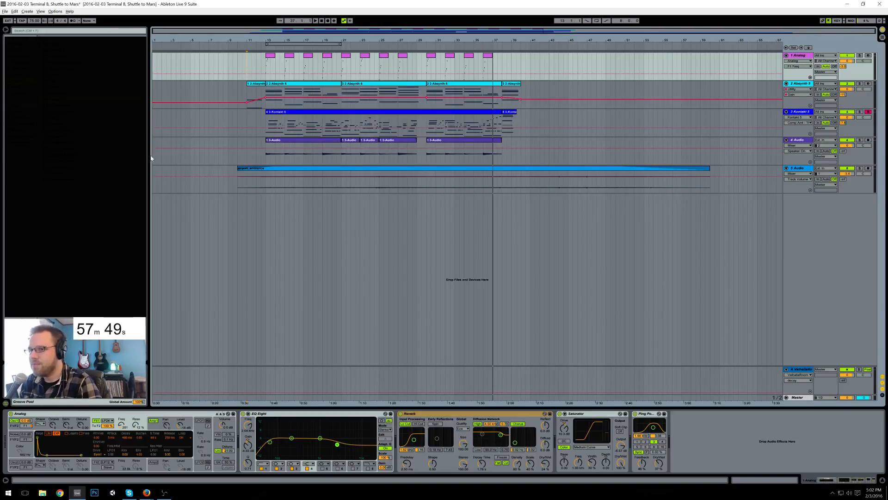
# Step: Switch to File Explorer and copy LS110087.WAV from the DSS_FLDA folder of the LS_11 (F:) drive to the Desktop
pyautogui.doubleClick(485, 160)
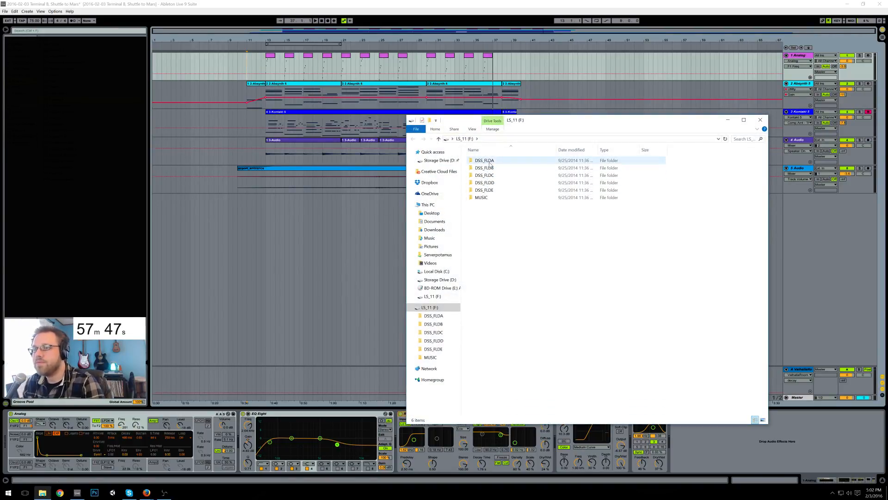
pyautogui.click(499, 348)
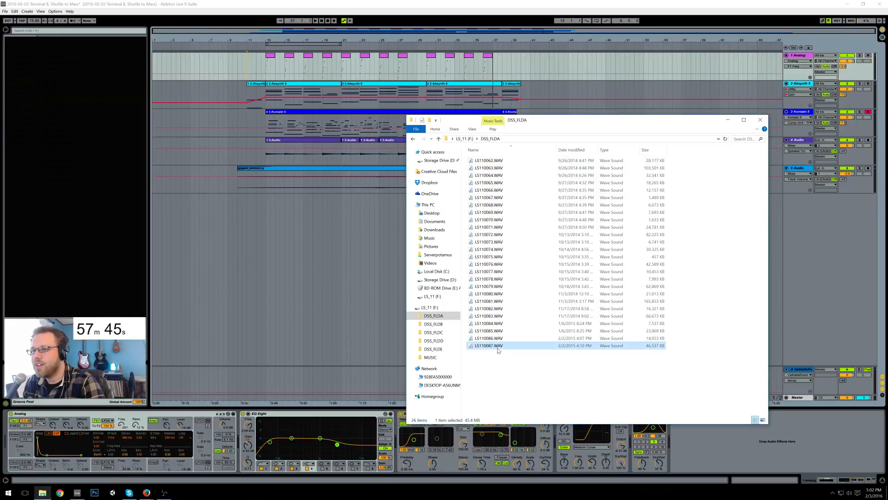
pyautogui.moveTo(491, 348); pyautogui.dragTo(692, 91)
pyautogui.click(760, 120)
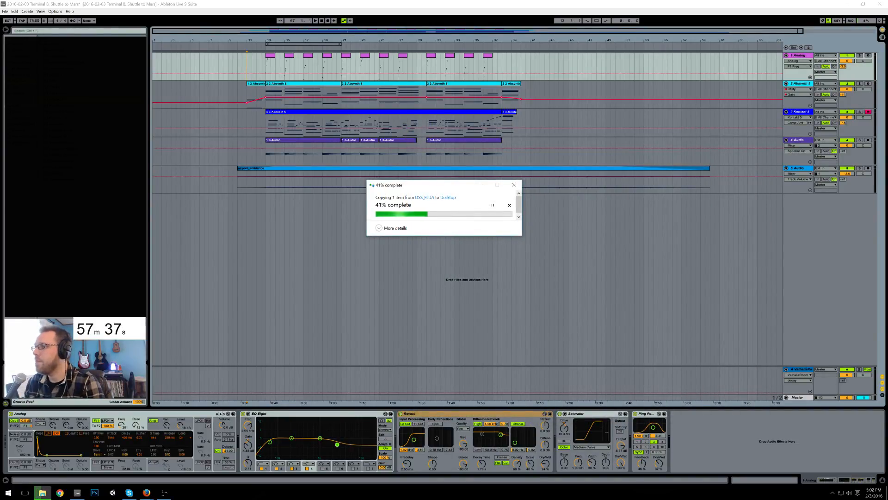
pyautogui.hotkey('alt', 'Tab')
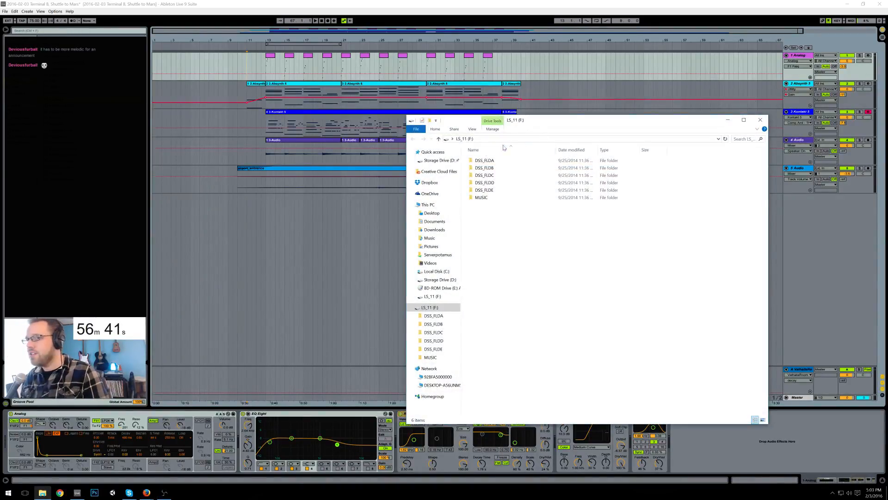
# Step: Copy LS110088.WAV from the DSS_FLDA folder to the Desktop and switch back to Ableton Live
pyautogui.doubleClick(476, 162)
pyautogui.click(483, 353)
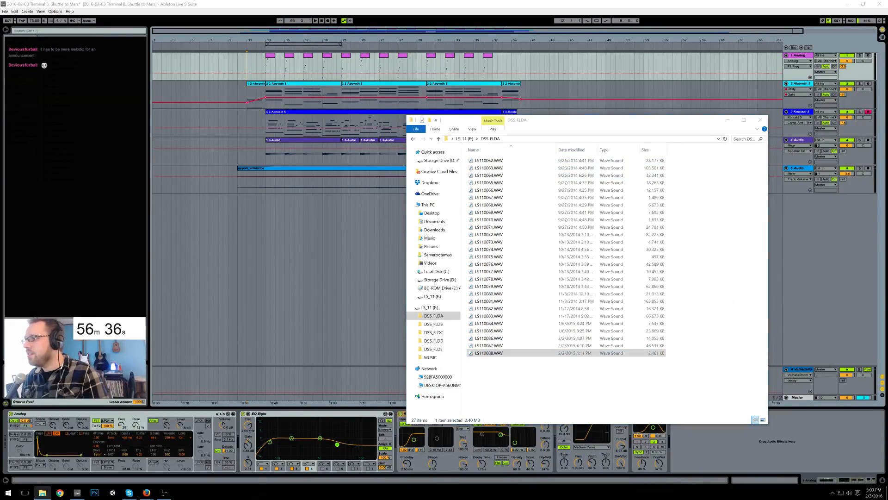
pyautogui.click(659, 382)
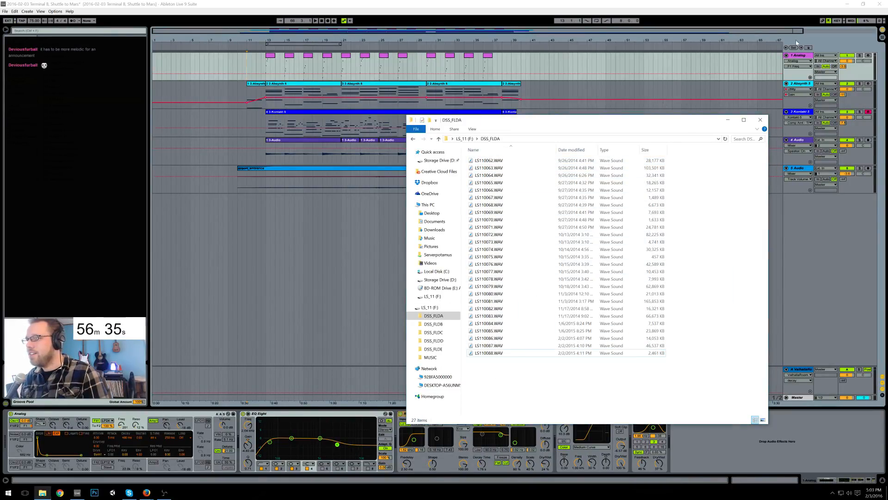
pyautogui.click(754, 121)
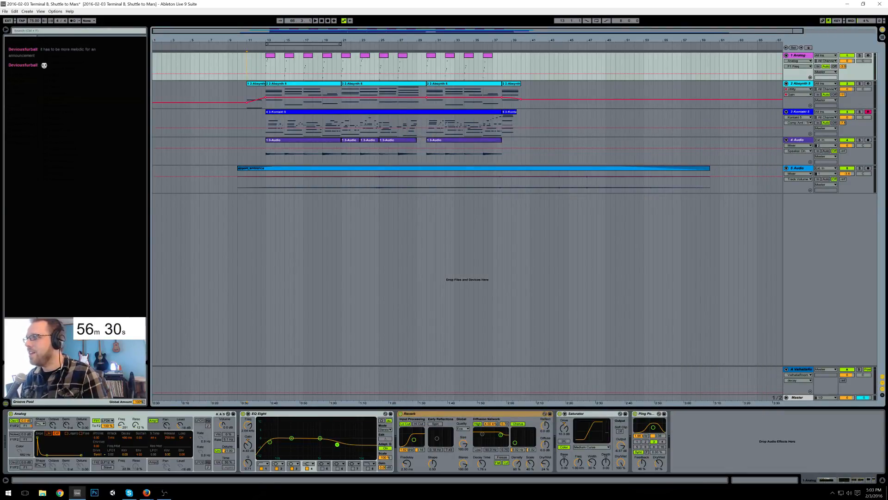
# Step: Bring LS110088.WAV and LS110087.WAV from the Desktop into the arrangement, each on its own new audio track
pyautogui.moveTo(488, 224); pyautogui.dragTo(394, 221)
pyautogui.moveTo(551, 236)
pyautogui.mouseDown()
pyautogui.moveTo(315, 253)
pyautogui.moveTo(323, 226)
pyautogui.moveTo(519, 230)
pyautogui.moveTo(444, 231)
pyautogui.moveTo(468, 230)
pyautogui.mouseUp()
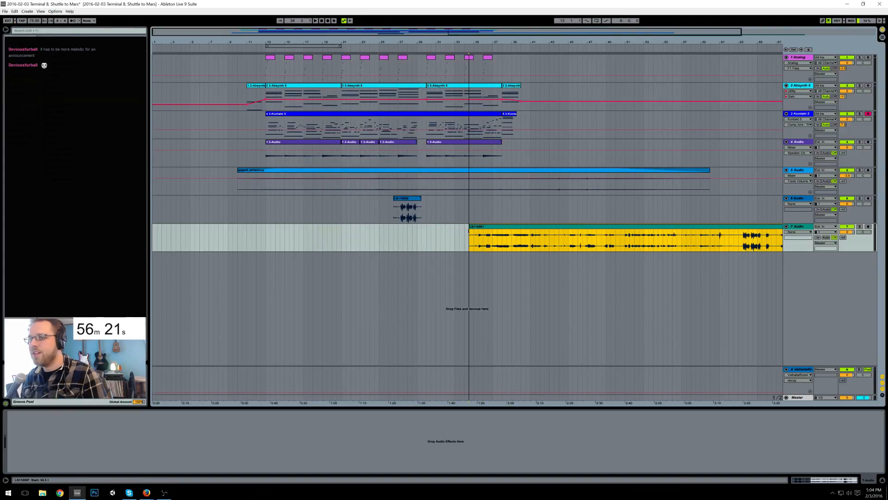
# Step: Solo 7 Audio and audition the LS110087 recording at several points to find a usable passage
pyautogui.click(861, 227)
pyautogui.press('space')
pyautogui.click(479, 241)
pyautogui.press('space')
pyautogui.press('space')
pyautogui.click(494, 241)
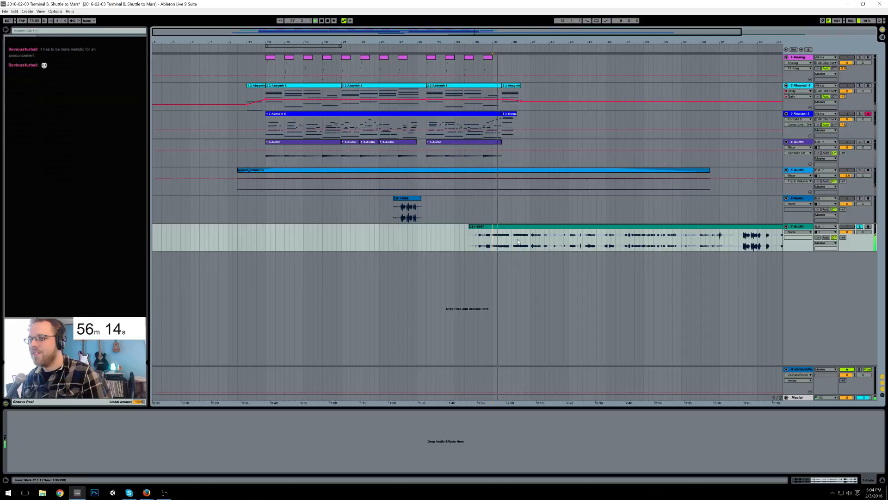
pyautogui.click(625, 241)
pyautogui.press('space')
pyautogui.click(584, 238)
pyautogui.press('space')
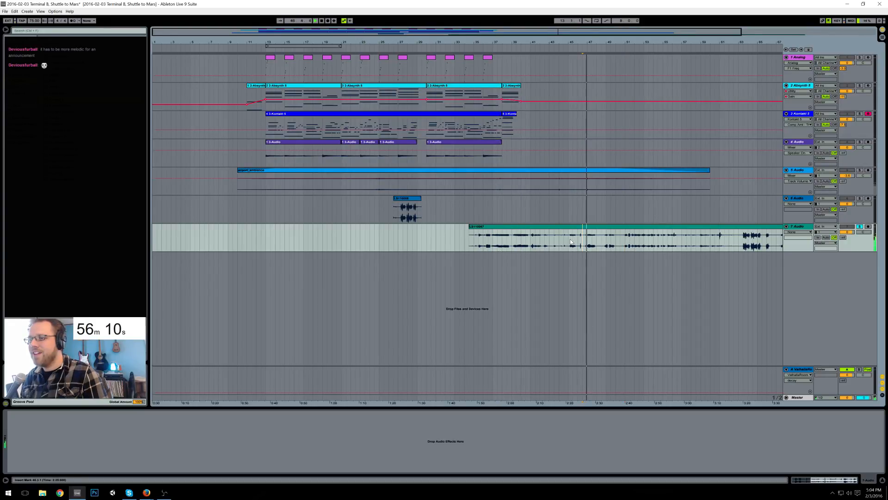
pyautogui.click(569, 240)
pyautogui.press('space')
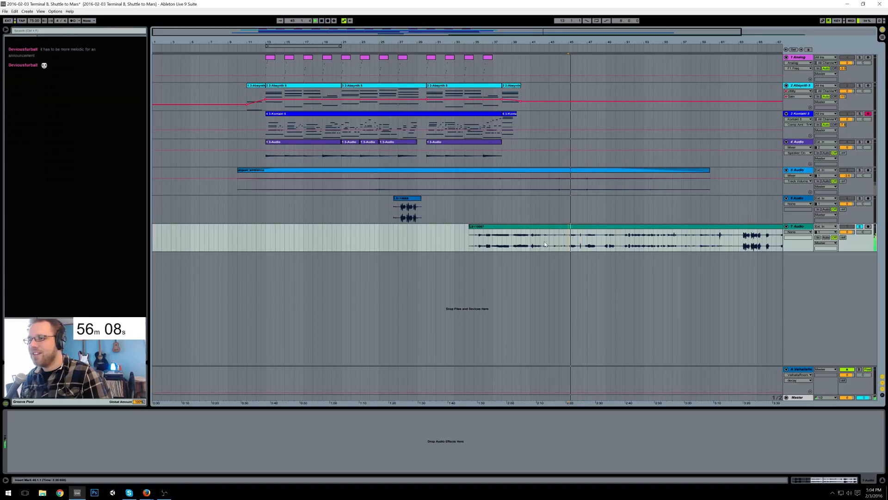
pyautogui.click(531, 242)
pyautogui.press('space')
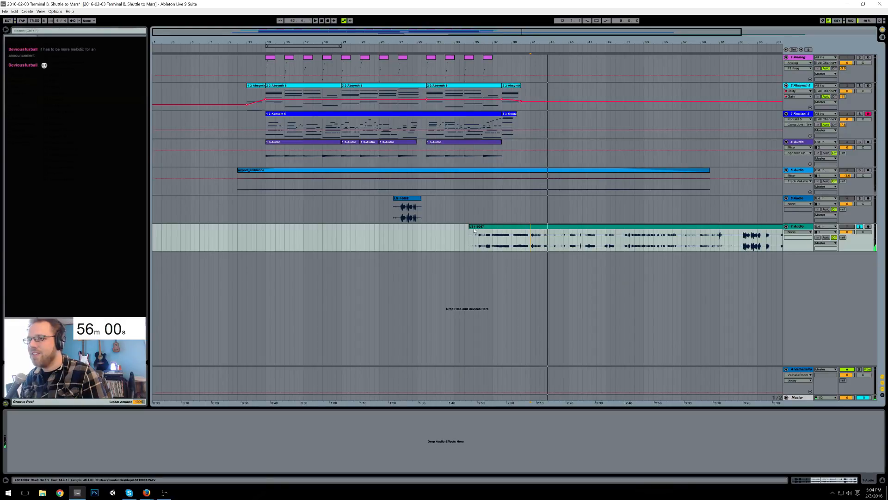
# Step: Trim the LS110087 clip to an excerpt about 5 bars long, place it to end shortly after bar 21, and play it
pyautogui.moveTo(470, 226); pyautogui.dragTo(539, 230)
pyautogui.moveTo(757, 237); pyautogui.dragTo(516, 239)
pyautogui.click(612, 235)
pyautogui.moveTo(611, 235); pyautogui.dragTo(345, 226)
pyautogui.press('Delete')
pyautogui.click(327, 237)
pyautogui.press('space')
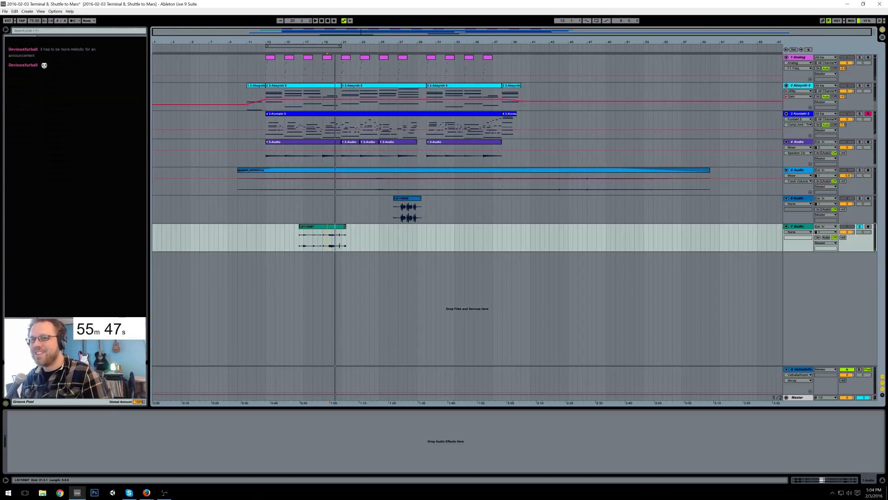
# Step: Trim both ends of the LS110088 clip on 6 Audio while soloed, and move it to just before bar 24
pyautogui.click(406, 202)
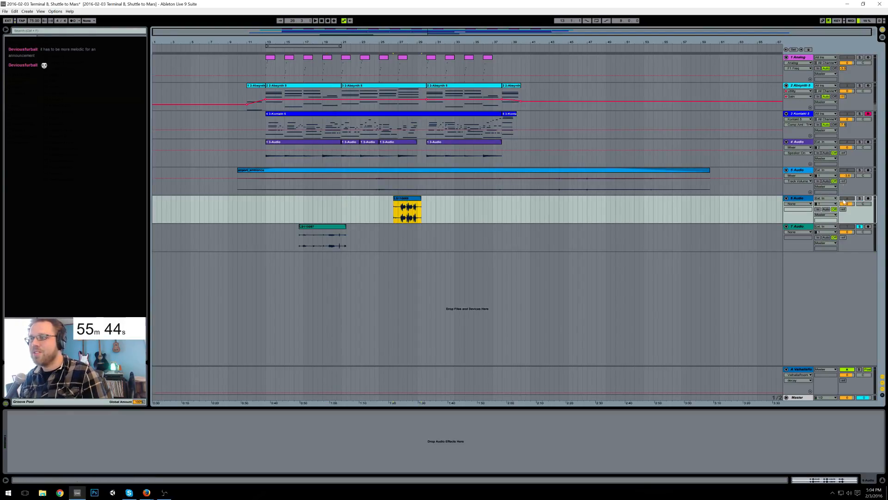
pyautogui.click(860, 198)
pyautogui.press('space')
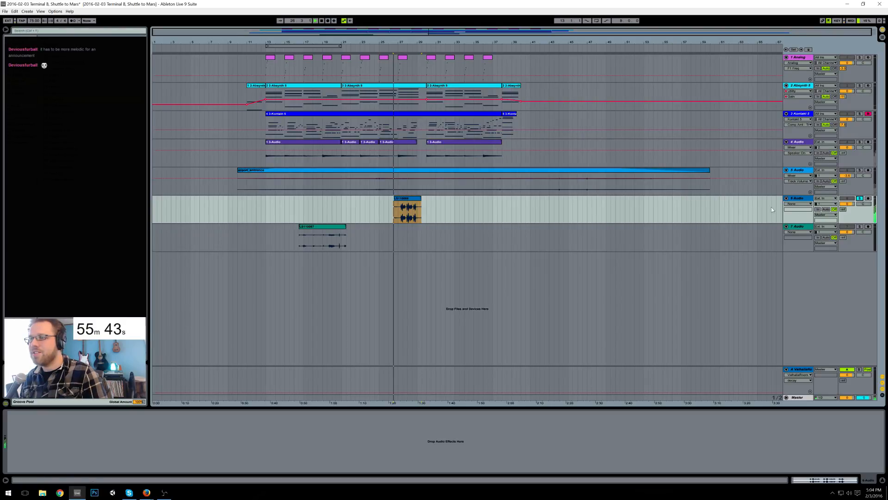
pyautogui.moveTo(402, 43); pyautogui.dragTo(402, 84)
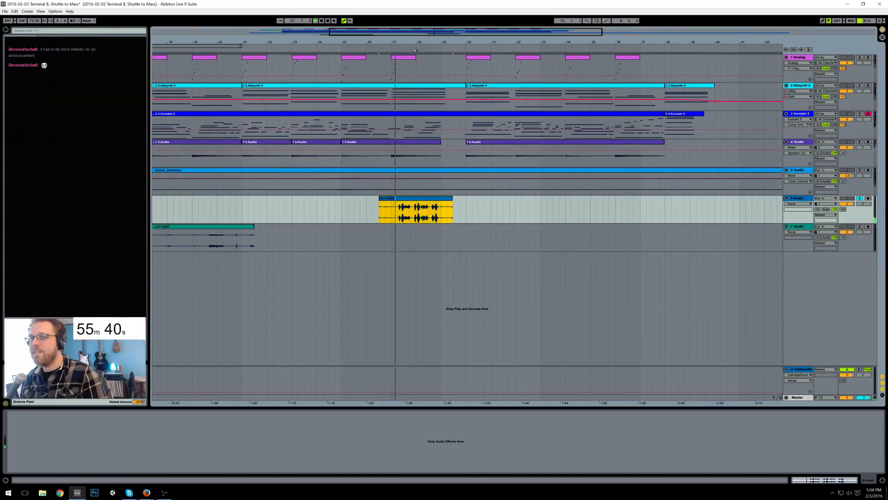
pyautogui.moveTo(379, 199); pyautogui.dragTo(398, 201)
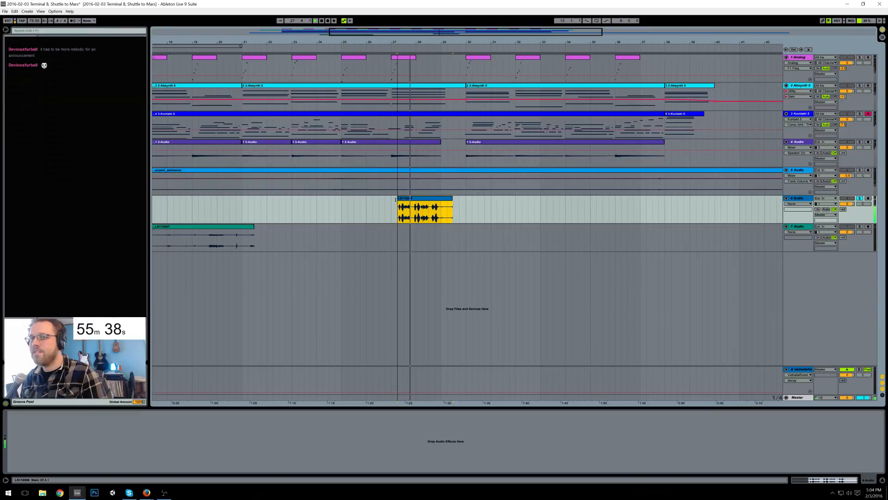
pyautogui.moveTo(452, 200); pyautogui.dragTo(445, 200)
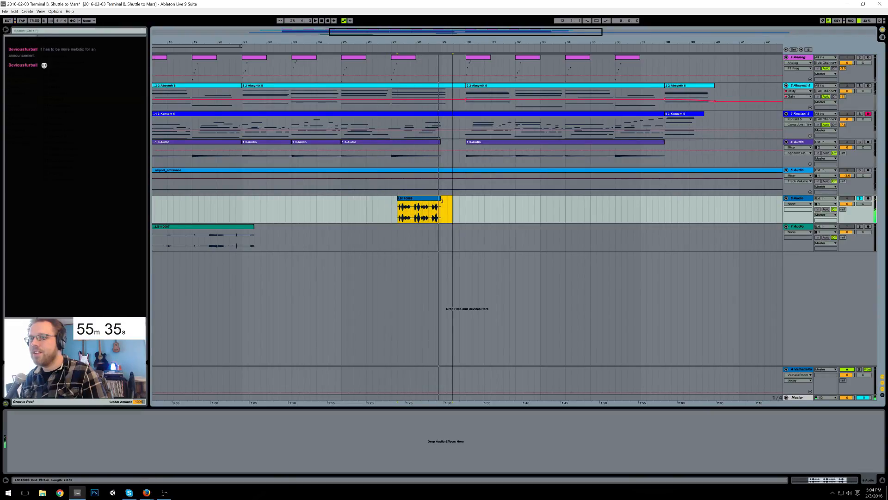
pyautogui.click(379, 207)
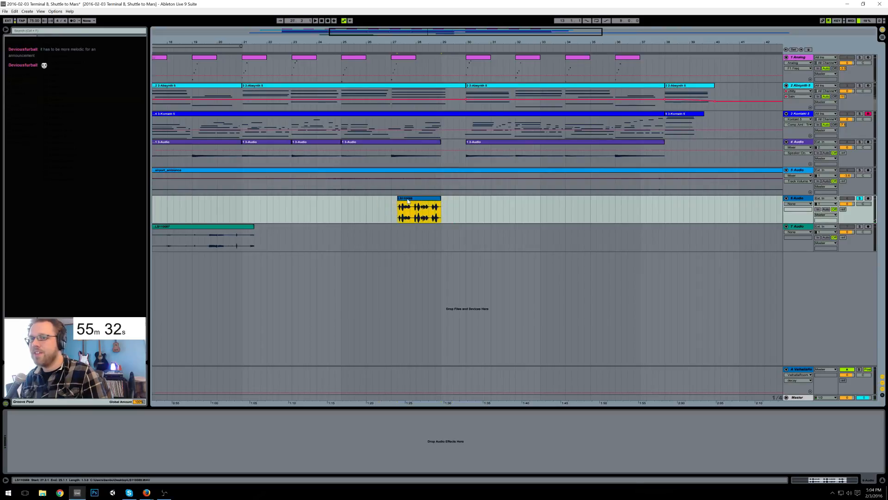
pyautogui.moveTo(408, 199); pyautogui.dragTo(321, 200)
# Step: Add Redux to 6 Audio with bit reduction on and soft downsampling, and adjust the track's ValhallaRoom send
pyautogui.moveTo(843, 209); pyautogui.dragTo(843, 169)
pyautogui.click(23, 62)
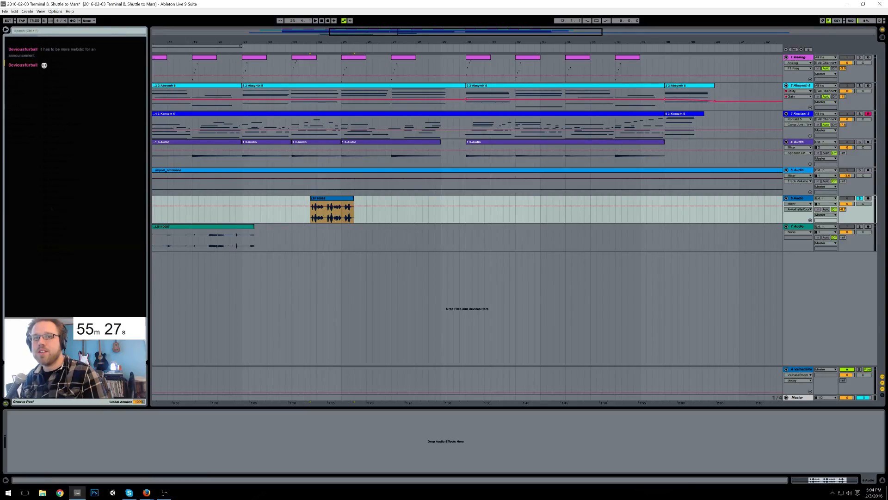
pyautogui.moveTo(55, 471); pyautogui.dragTo(56, 471)
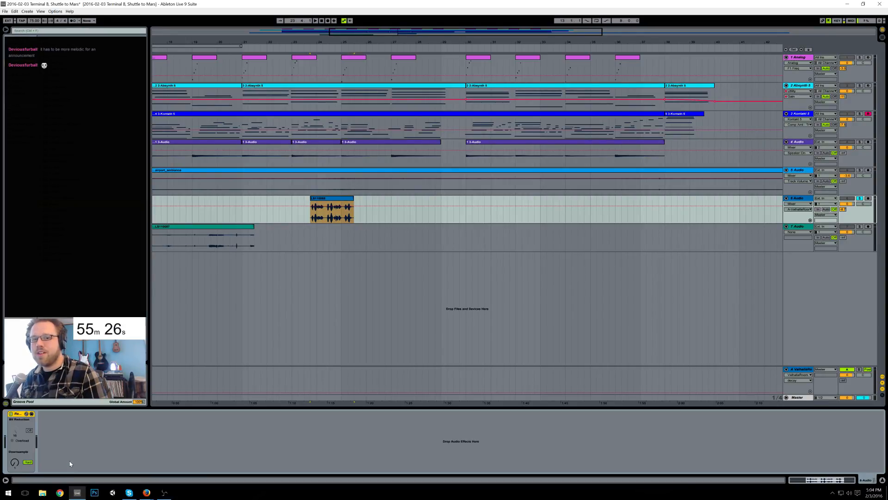
pyautogui.click(25, 462)
pyautogui.click(28, 461)
pyautogui.click(29, 431)
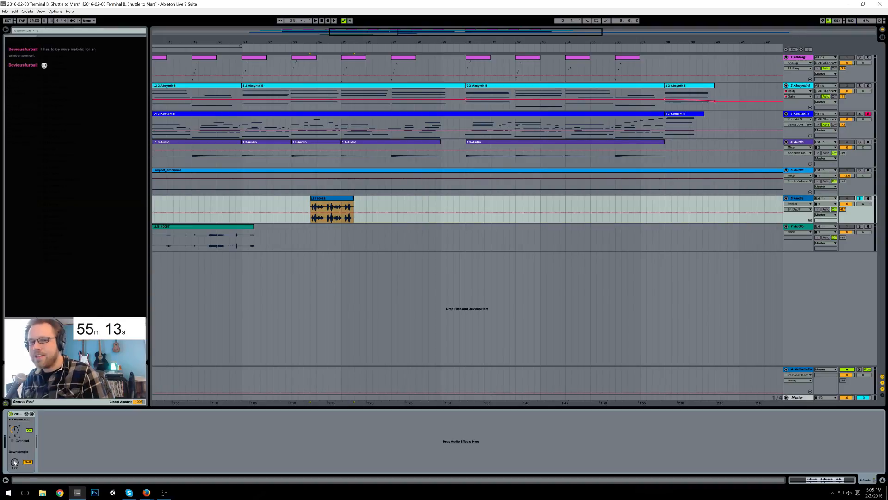
pyautogui.moveTo(15, 462); pyautogui.dragTo(15, 458)
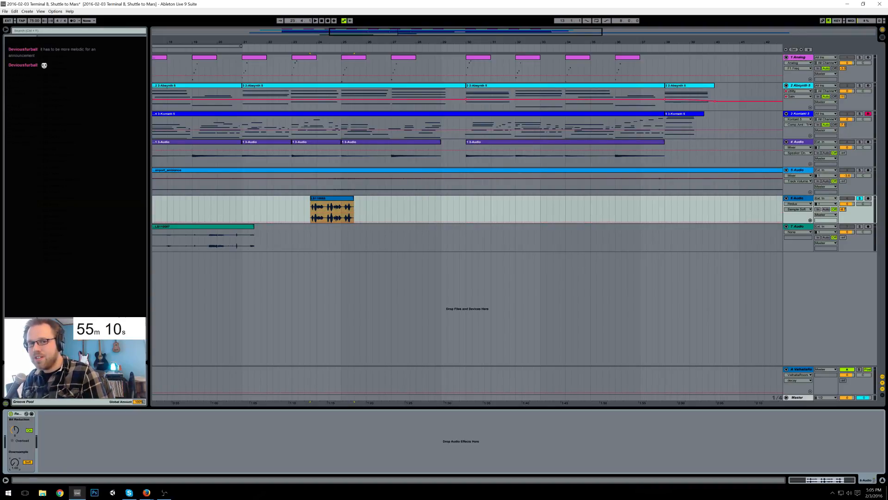
pyautogui.press('space')
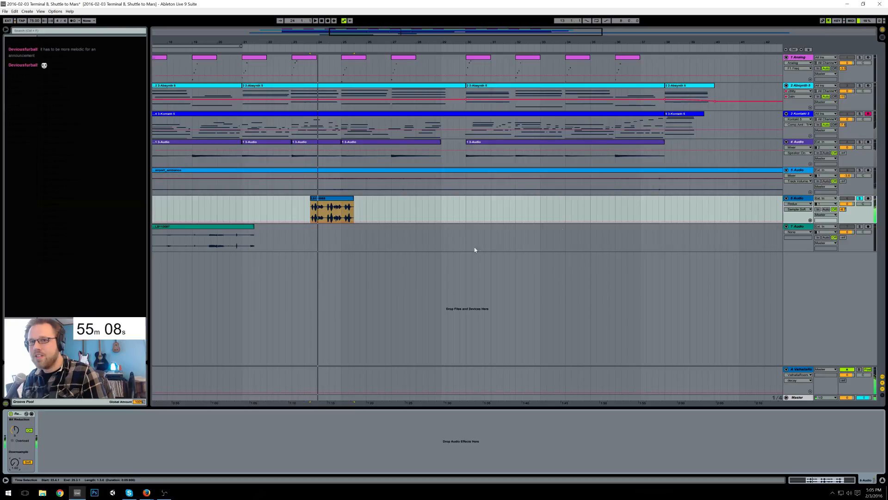
pyautogui.moveTo(844, 210); pyautogui.dragTo(844, 219)
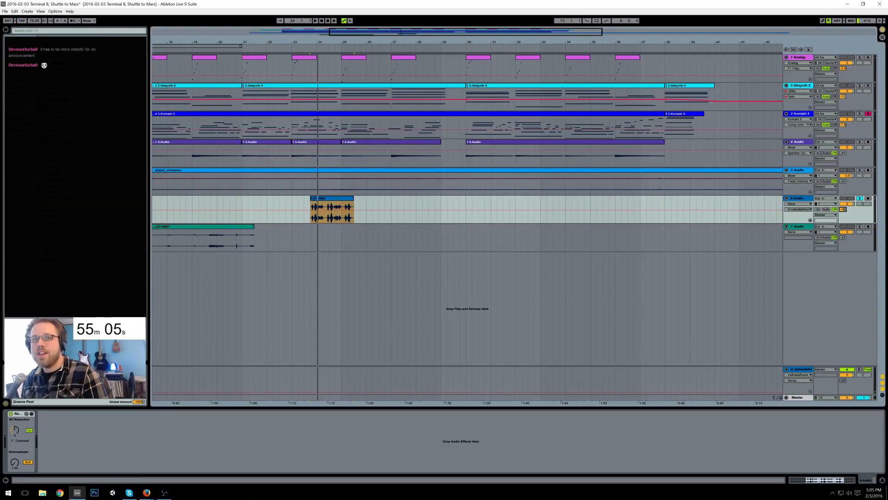
# Step: Add EQ Eight to 6 Audio, set band 2 as a low cut with a raised frequency, and dip bands 3 and 4
pyautogui.moveTo(54, 110); pyautogui.dragTo(93, 447)
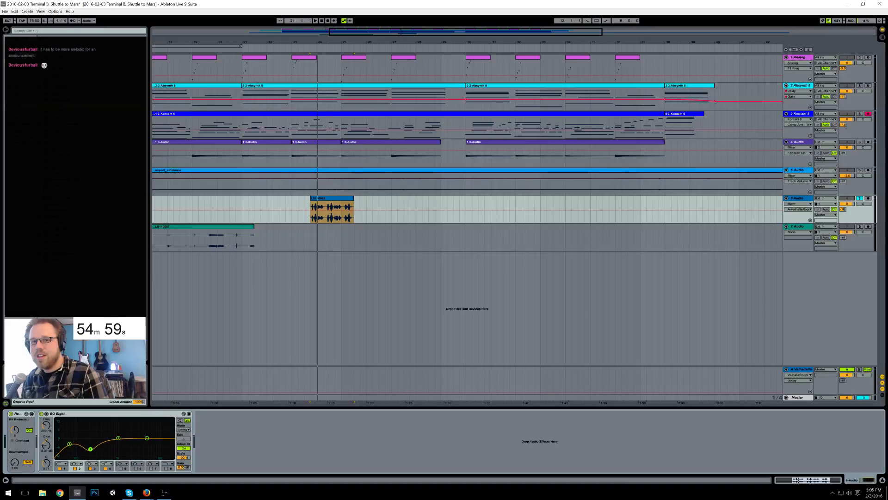
pyautogui.click(79, 462)
pyautogui.click(75, 436)
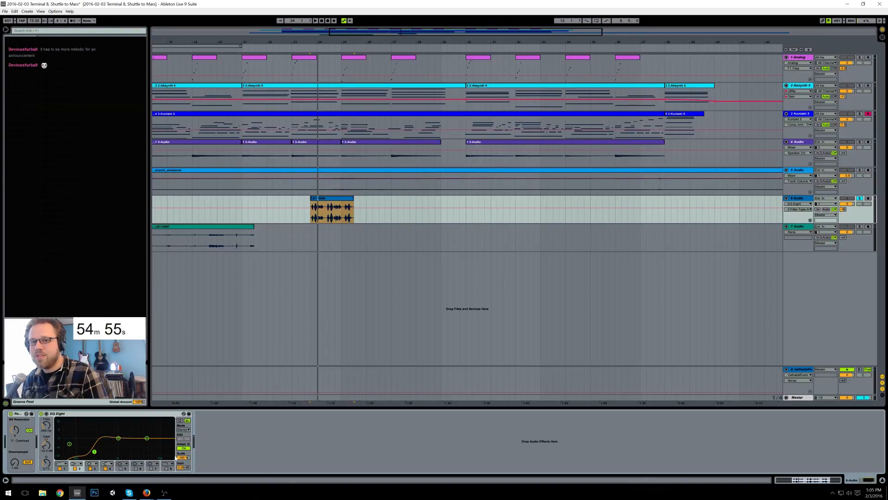
pyautogui.moveTo(119, 438); pyautogui.dragTo(117, 439)
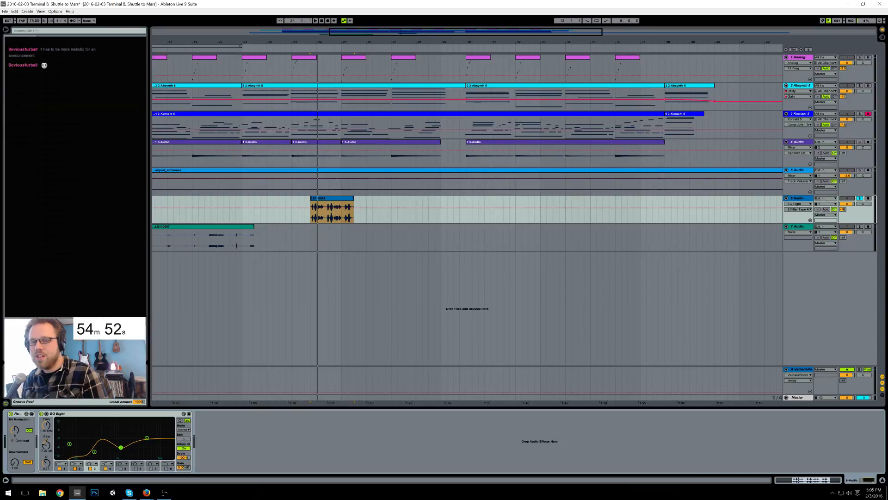
pyautogui.click(147, 438)
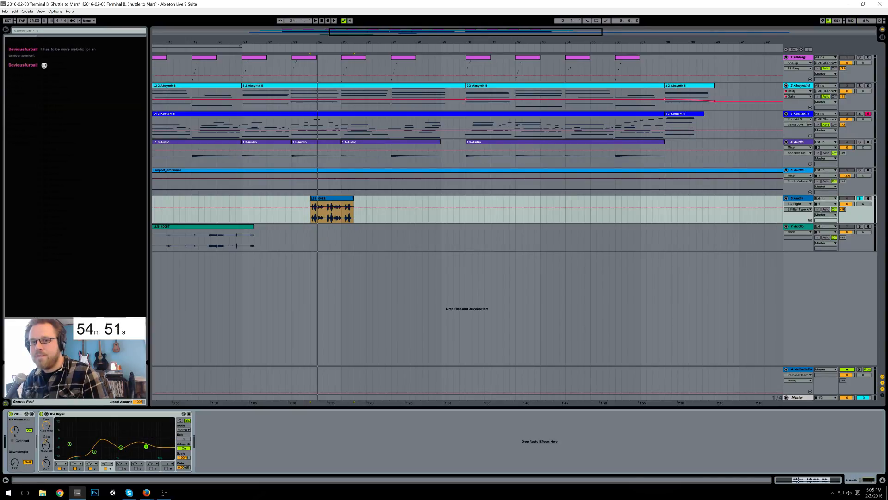
pyautogui.press('space')
pyautogui.moveTo(94, 451); pyautogui.dragTo(119, 451)
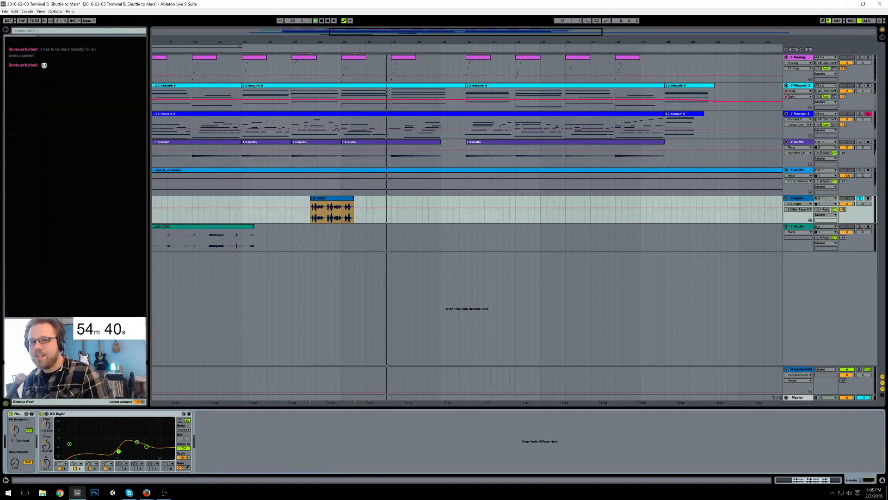
# Step: Shift tracks 1 to 4 one bar later from bar 30 and place the LS110088 clip in the gap, ending at bar 31
pyautogui.click(334, 199)
pyautogui.moveTo(335, 200); pyautogui.dragTo(462, 209)
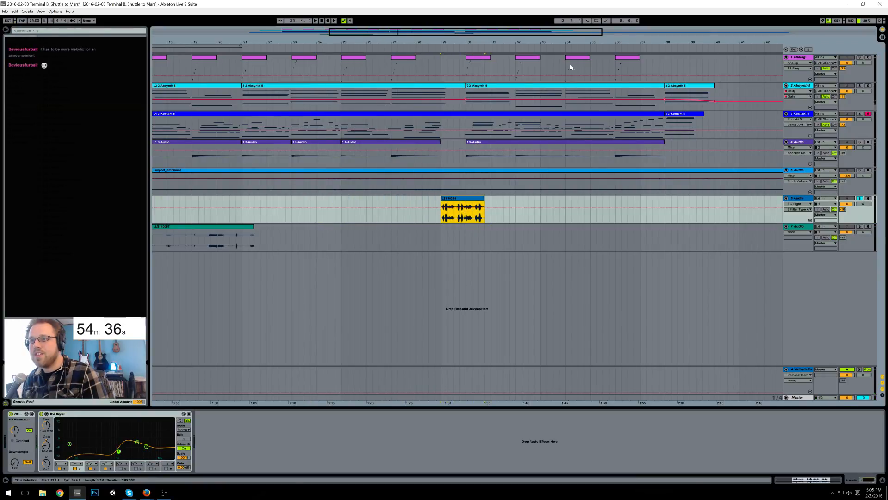
pyautogui.click(480, 59)
pyautogui.keyDown('shift'); pyautogui.click(728, 162); pyautogui.keyUp('shift')
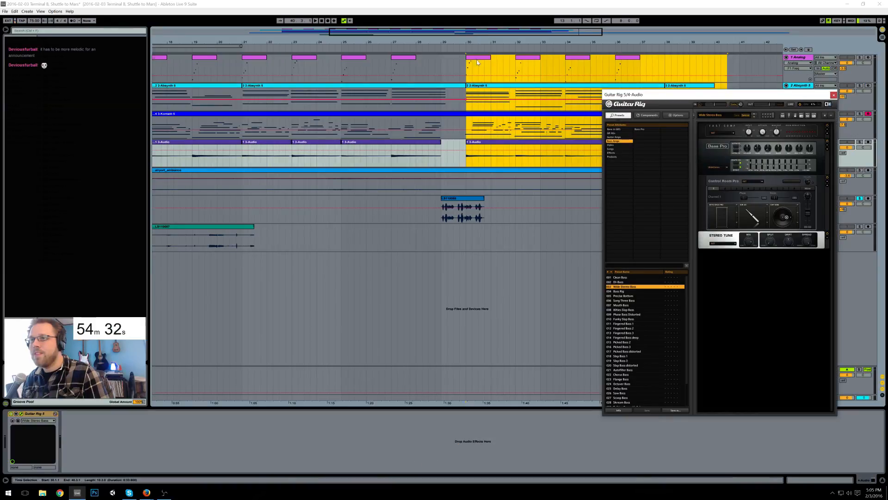
pyautogui.moveTo(475, 59); pyautogui.dragTo(500, 57)
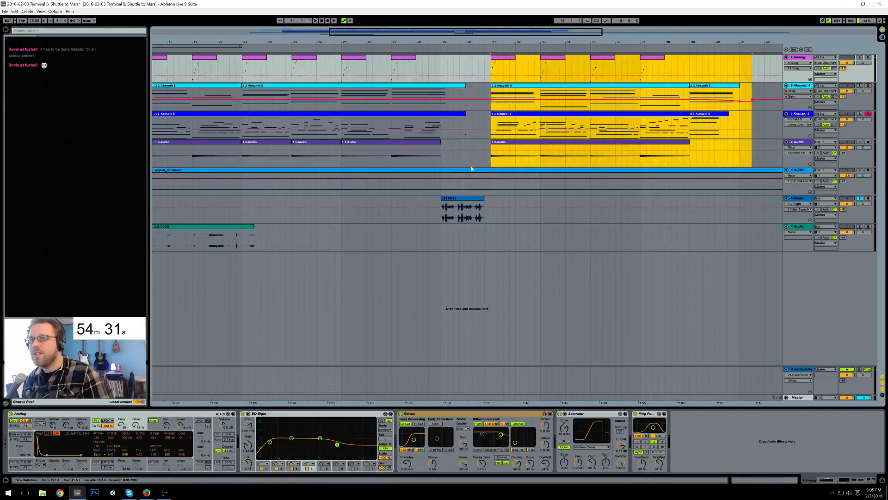
pyautogui.moveTo(466, 203); pyautogui.dragTo(473, 203)
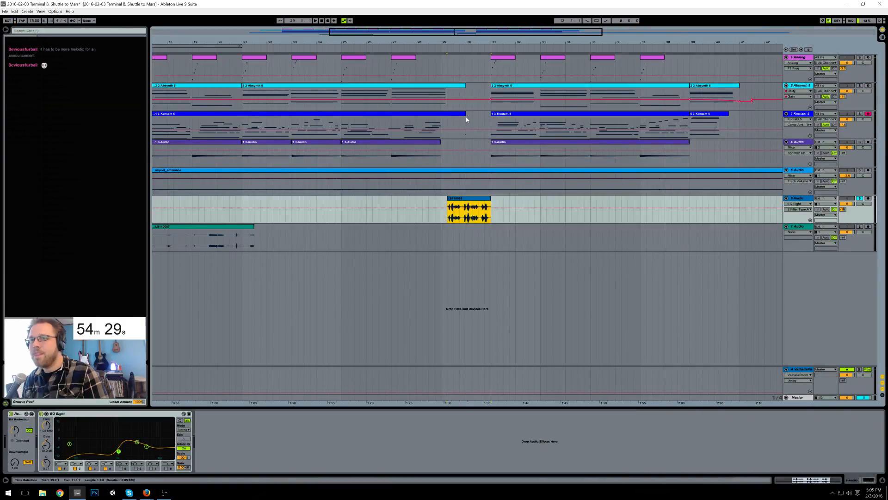
# Step: Move the short Kontakt 5 pickup before bar 30 to just before bar 31 and consolidate it with the following clip
pyautogui.click(465, 116)
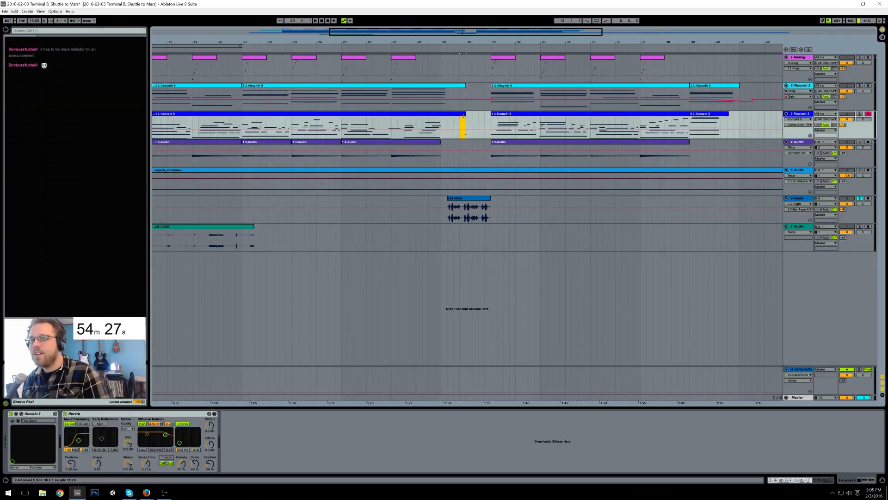
pyautogui.moveTo(463, 116); pyautogui.dragTo(493, 112)
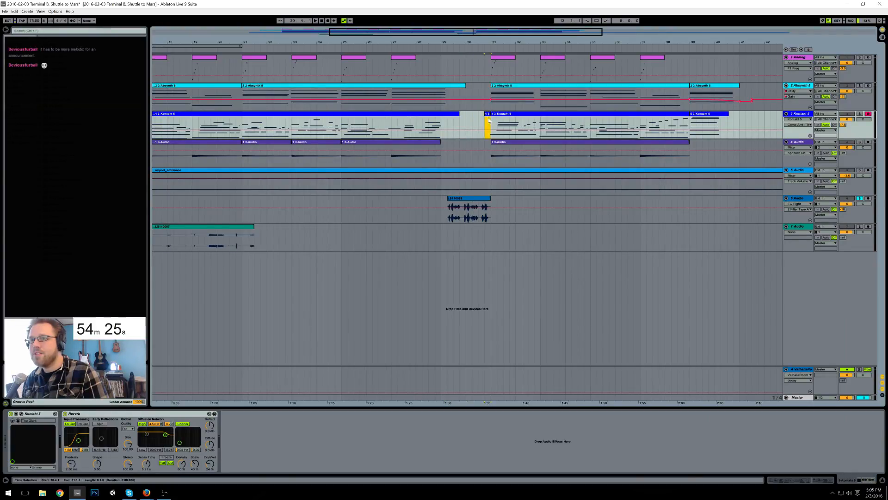
pyautogui.click(498, 116)
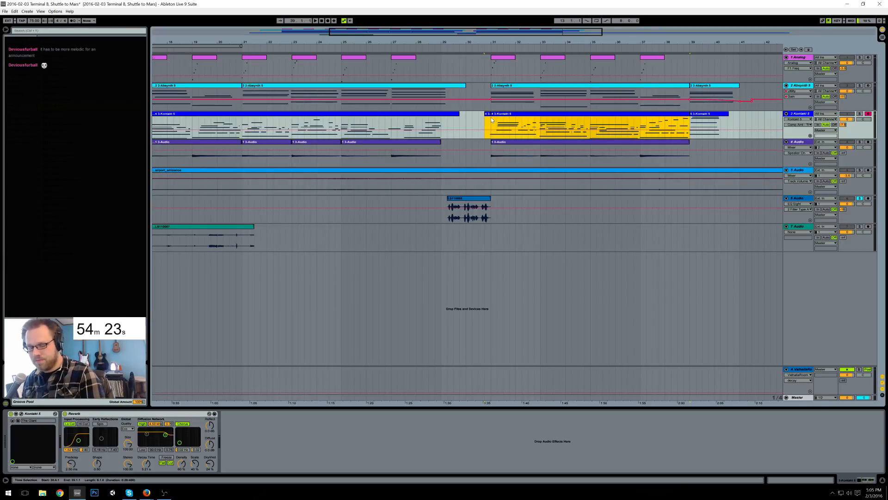
pyautogui.hotkey('ctrl', 'j')
# Step: Lower the track volume of 6 Audio and adjust its panning
pyautogui.moveTo(847, 203); pyautogui.dragTo(847, 213)
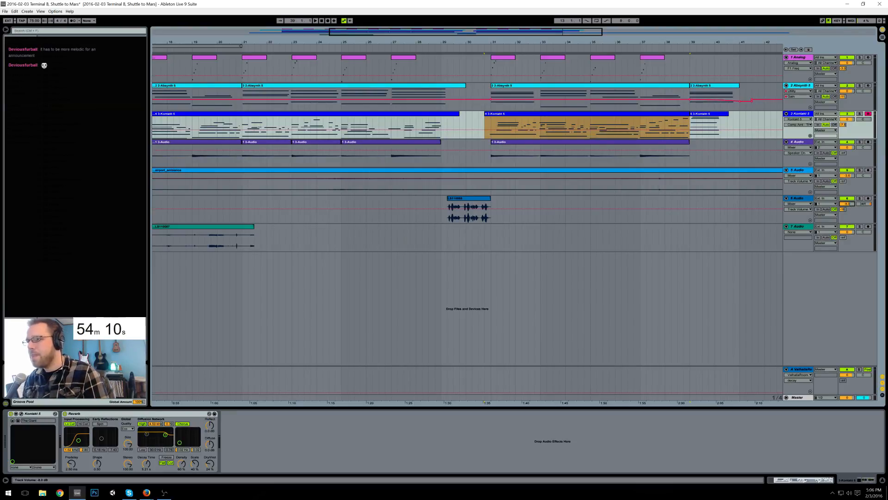
pyautogui.click(864, 204)
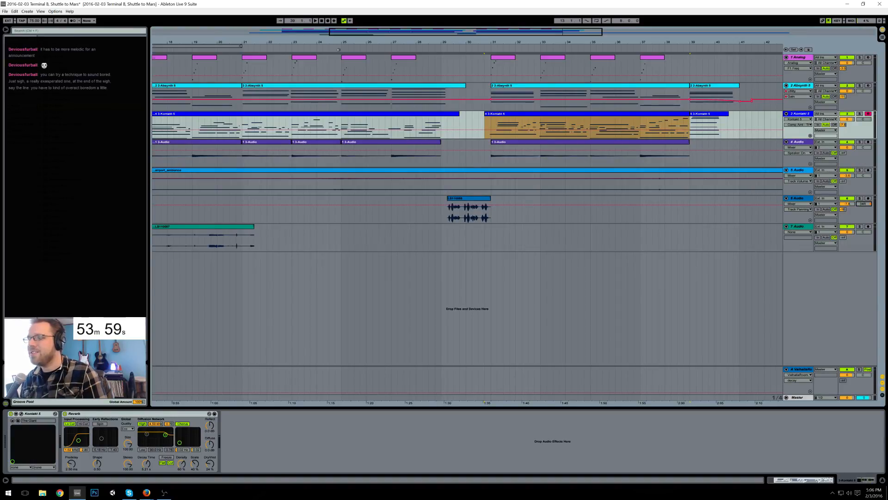
# Step: Lengthen all notes of the final chord in the Absynth 5 clip so they end just before bar 30
pyautogui.click(338, 50)
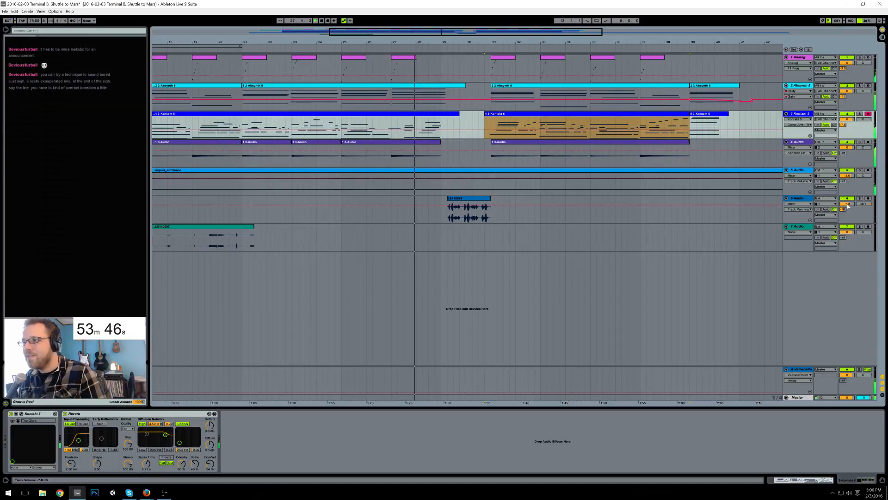
pyautogui.doubleClick(430, 86)
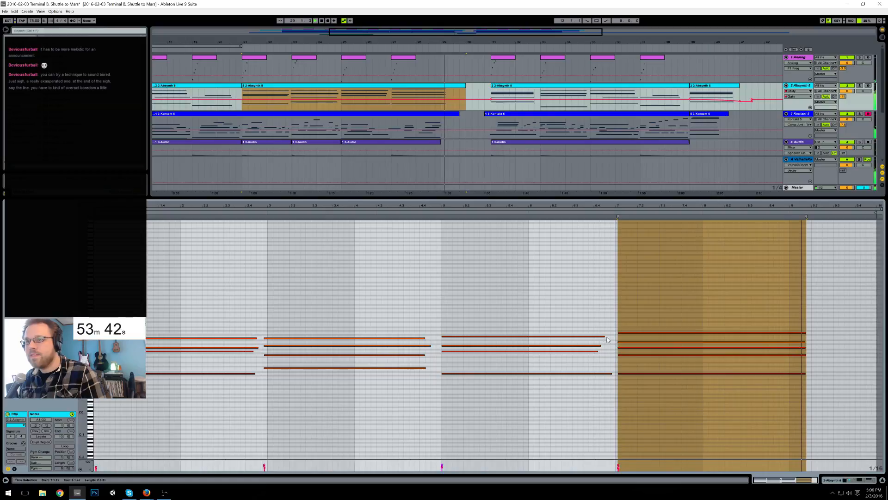
pyautogui.click(713, 295)
pyautogui.moveTo(698, 281); pyautogui.dragTo(737, 411)
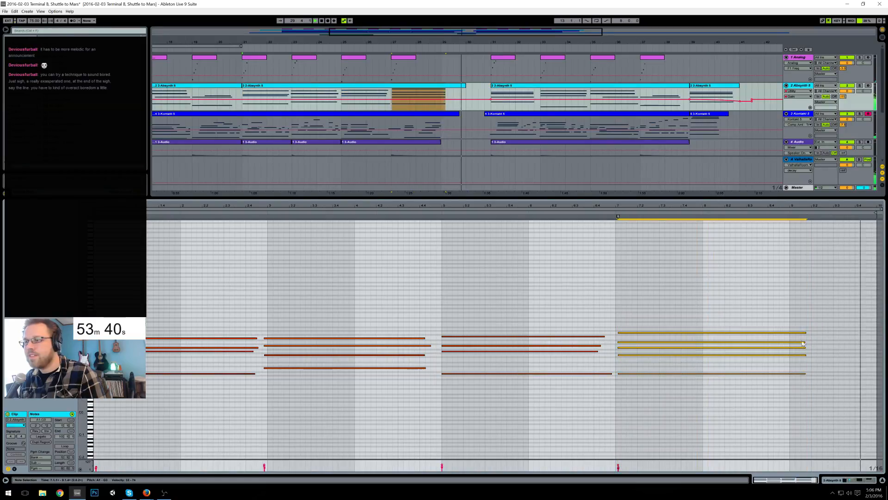
pyautogui.moveTo(803, 345); pyautogui.dragTo(851, 340)
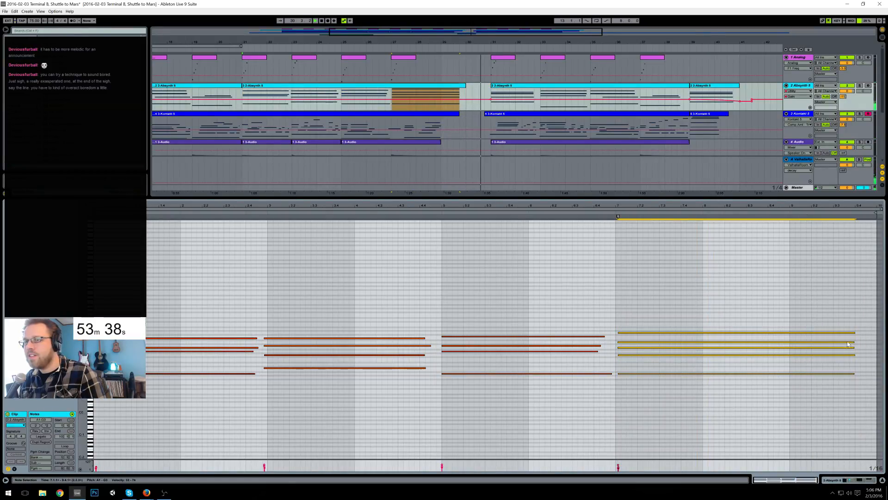
pyautogui.click(859, 480)
# Step: Move the voice clip on 6 Audio two beats earlier and insert time signature changes of 3/4 at bar 30 and 4/4 at bar 31
pyautogui.click(474, 198)
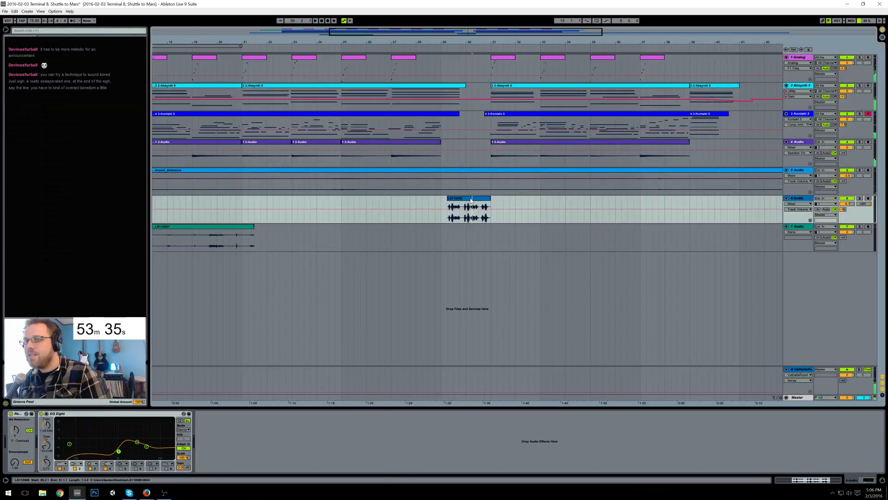
pyautogui.moveTo(470, 202); pyautogui.dragTo(457, 204)
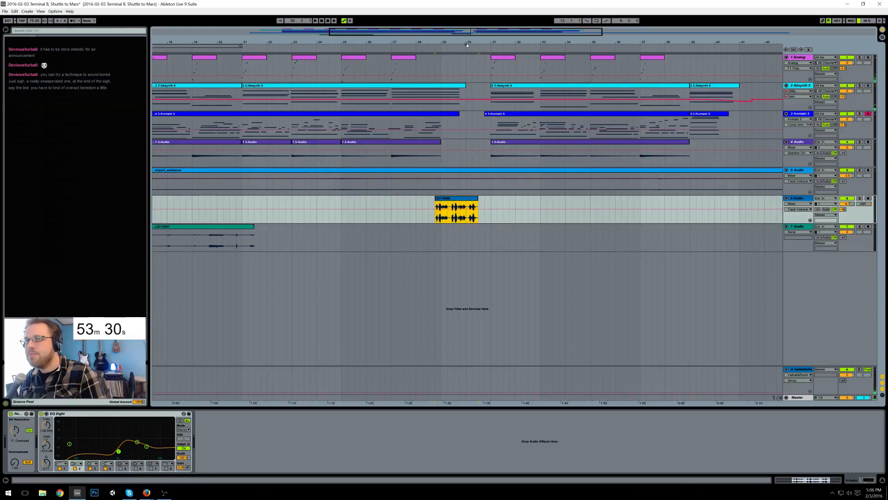
pyautogui.rightClick(467, 49)
pyautogui.click(481, 64)
pyautogui.write('3/4')
pyautogui.press('Return')
pyautogui.rightClick(485, 51)
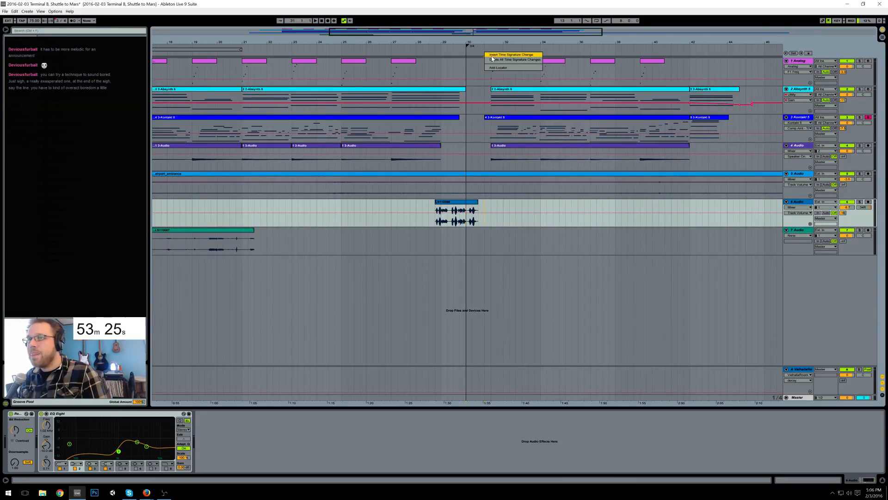
pyautogui.click(496, 55)
pyautogui.write('4/4')
pyautogui.press('Return')
# Step: Shift the clips after the gap on tracks 1 to 4 one beat earlier and move the 6 Audio voice clip one beat later, ending at bar 31
pyautogui.click(504, 66)
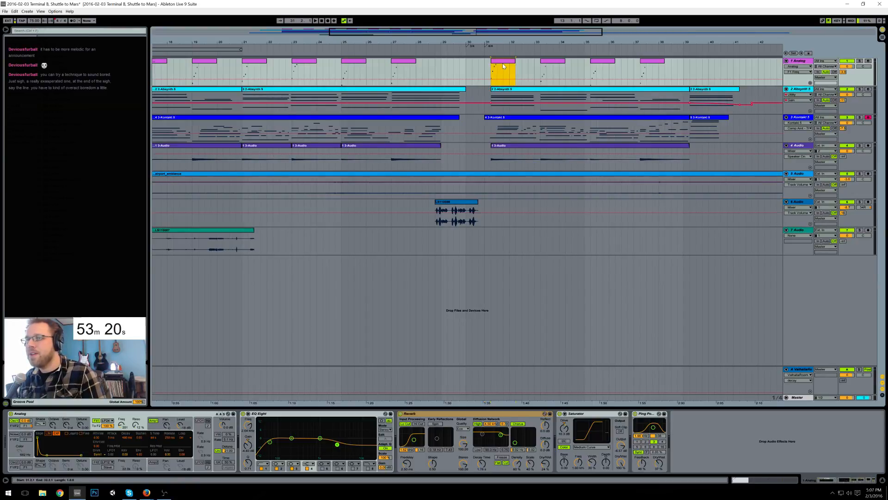
pyautogui.moveTo(485, 69); pyautogui.dragTo(757, 155)
pyautogui.moveTo(495, 61); pyautogui.dragTo(489, 61)
pyautogui.moveTo(462, 200); pyautogui.dragTo(468, 201)
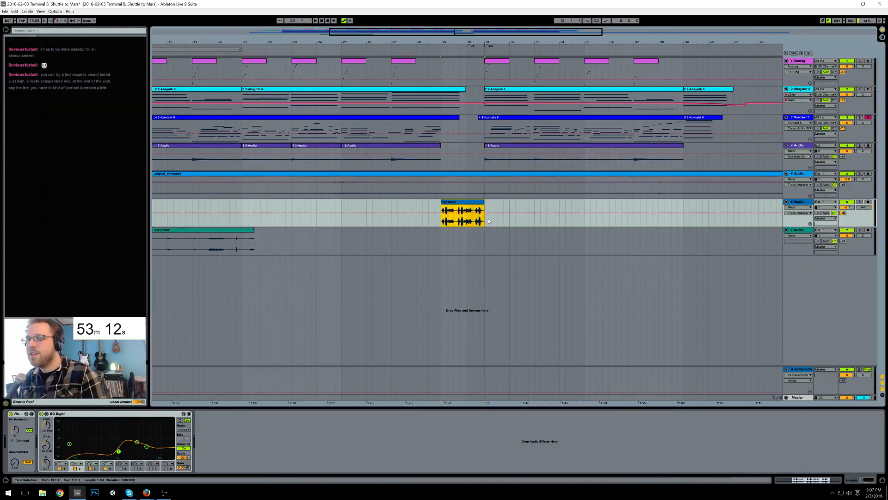
# Step: Draw a Gain automation dip on 2 Absynth 5, falling from bar 29 to bar 30 and recovering at bar 31
pyautogui.click(384, 46)
pyautogui.click(447, 107)
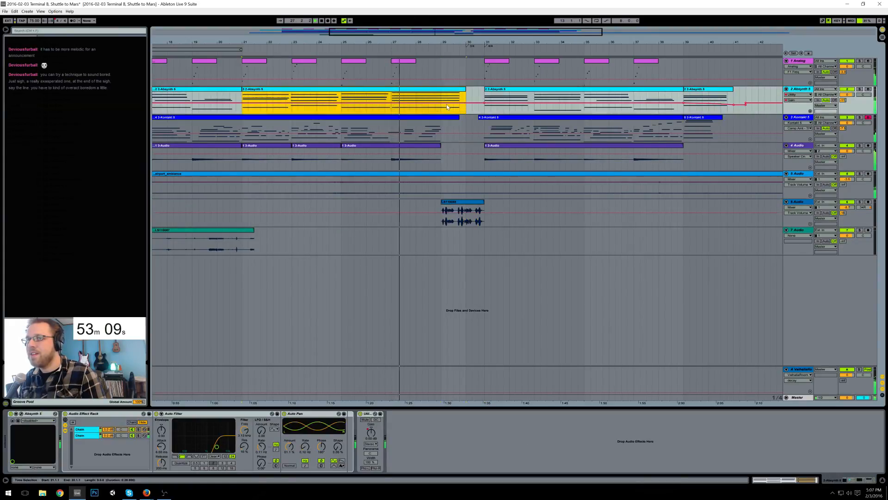
pyautogui.click(372, 433)
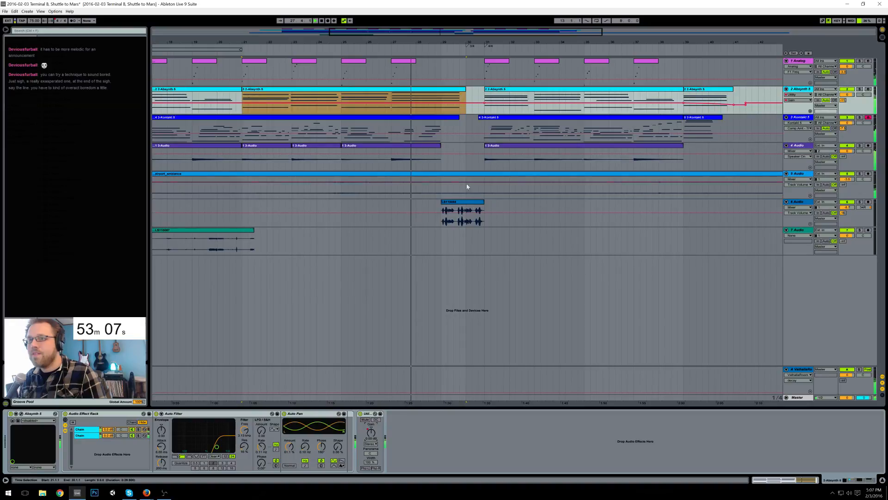
pyautogui.click(440, 103)
pyautogui.moveTo(465, 103); pyautogui.dragTo(466, 110)
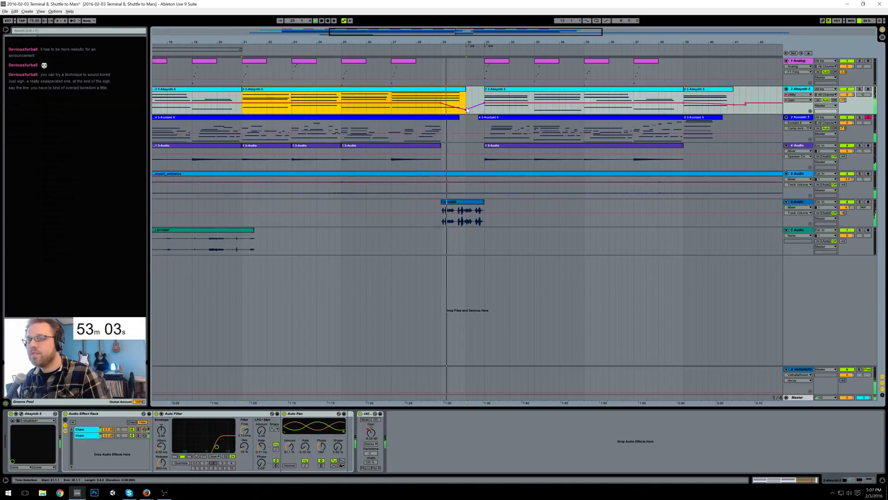
pyautogui.press('space')
# Step: On 6 Audio, lower the frequency of EQ Eight band 2, soften its cut, and move Redux after the EQ
pyautogui.click(798, 201)
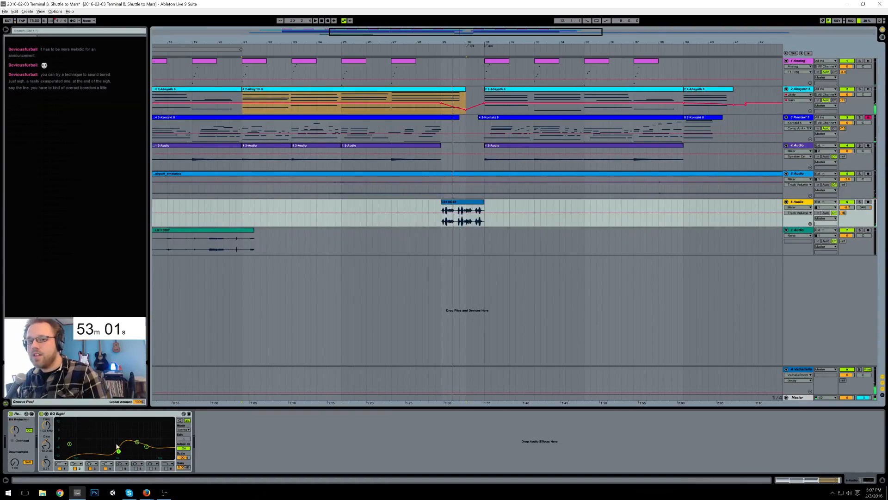
pyautogui.moveTo(118, 452)
pyautogui.mouseDown()
pyautogui.moveTo(110, 448)
pyautogui.moveTo(141, 435)
pyautogui.moveTo(109, 448)
pyautogui.mouseUp()
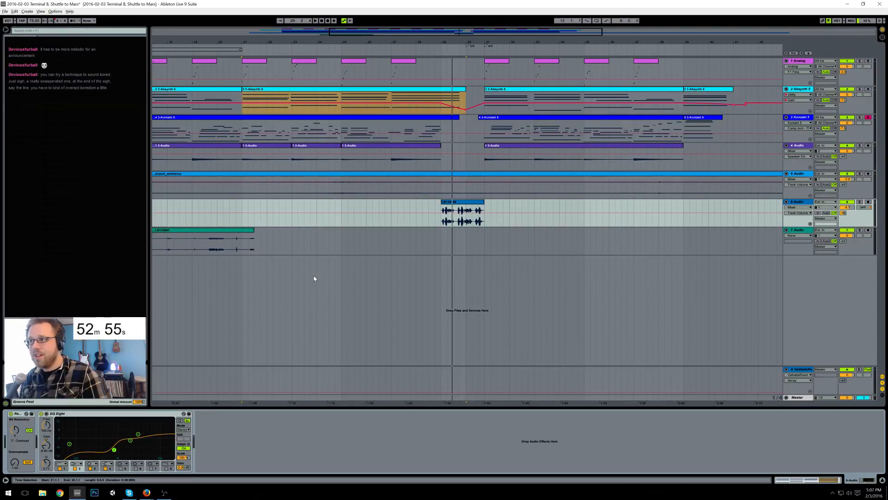
pyautogui.click(442, 210)
pyautogui.press('space')
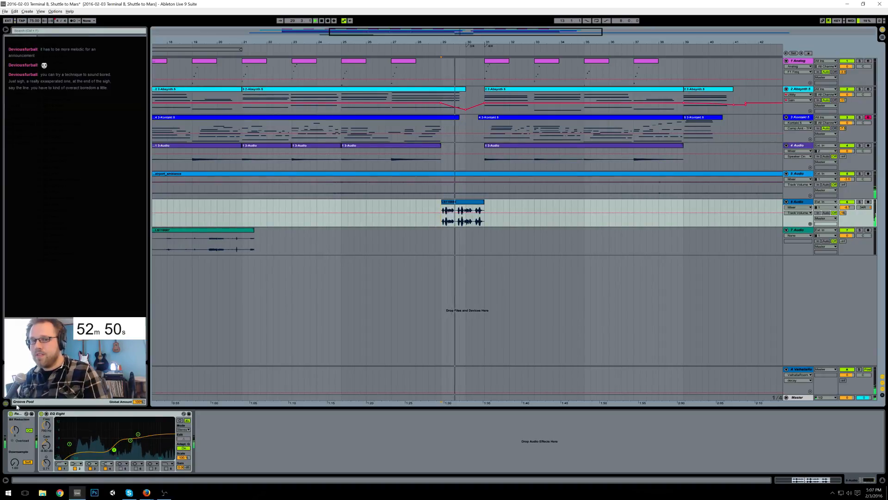
pyautogui.moveTo(18, 414); pyautogui.dragTo(202, 429)
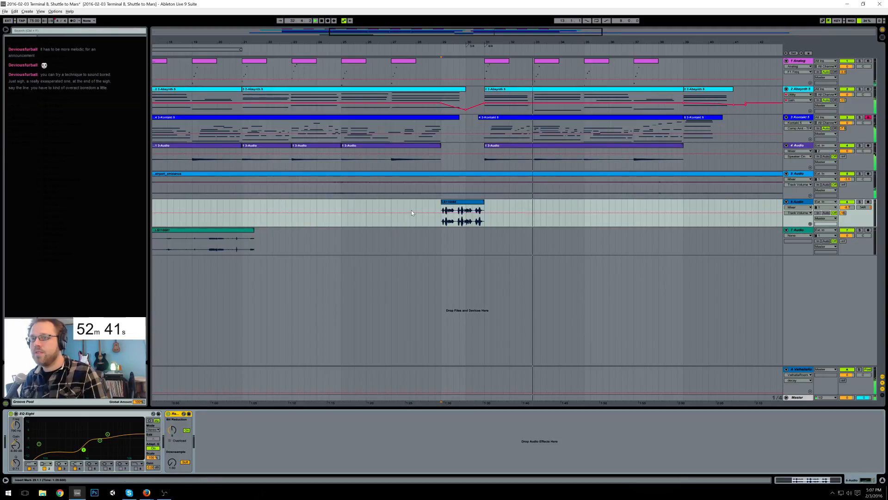
# Step: Raise the ValhallaRoom send on 7 Audio and add Ping Pong Delay with adjusted feedback and dry/wet and a beat division of 6
pyautogui.moveTo(394, 33); pyautogui.dragTo(395, 9)
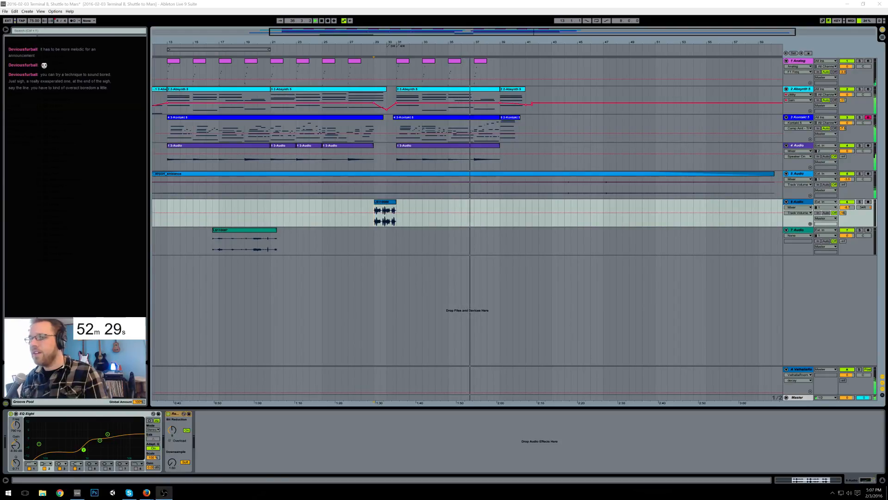
pyautogui.click(389, 35)
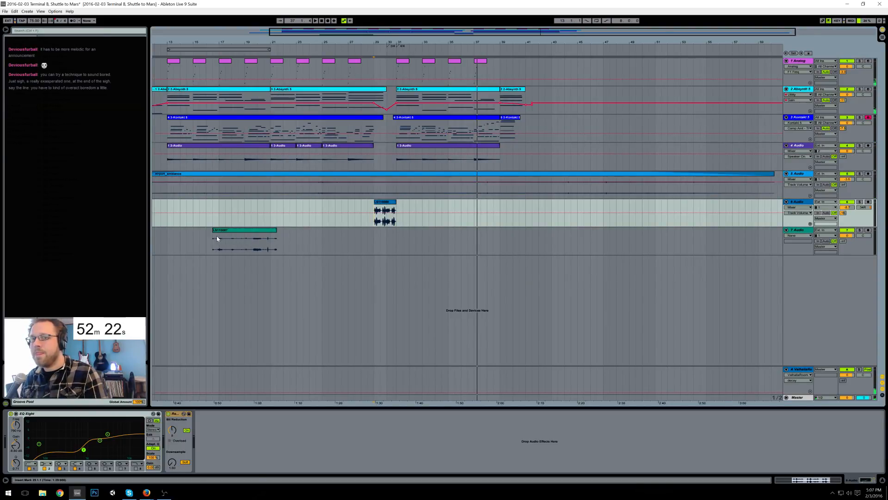
pyautogui.click(796, 232)
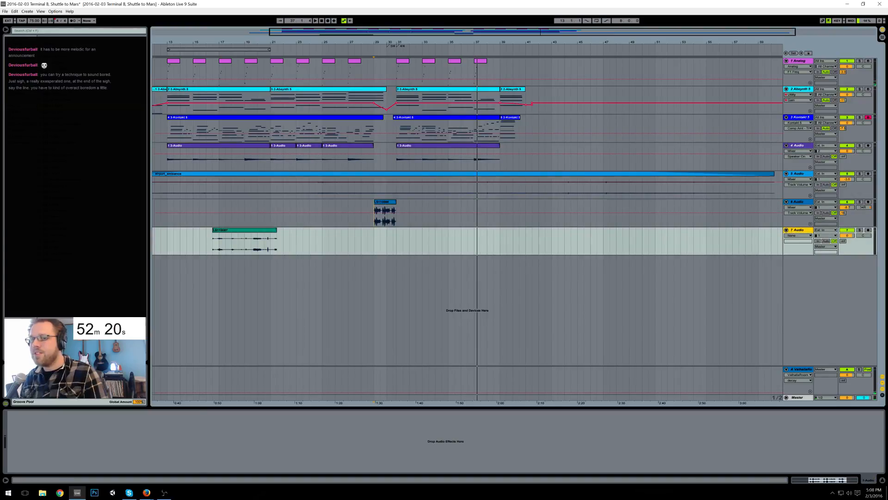
pyautogui.moveTo(842, 244); pyautogui.dragTo(820, 151)
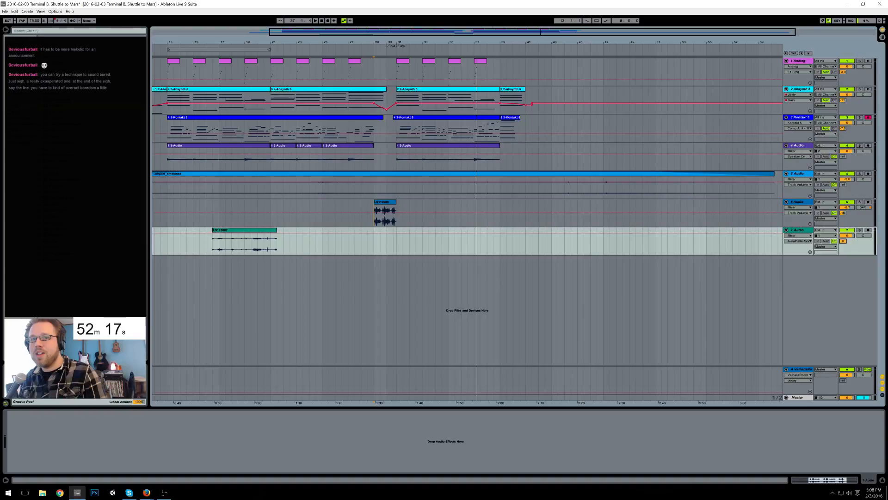
pyautogui.moveTo(60, 201); pyautogui.dragTo(70, 441)
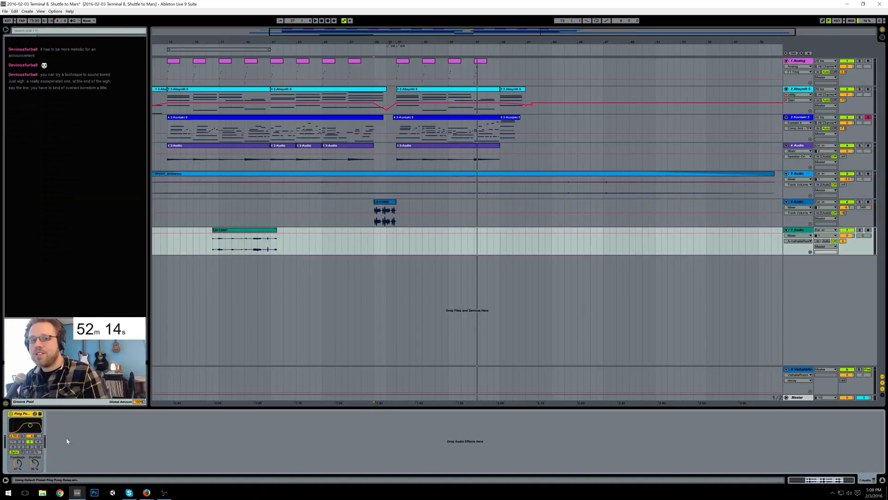
pyautogui.moveTo(19, 461)
pyautogui.mouseDown()
pyautogui.moveTo(18, 454)
pyautogui.moveTo(34, 463)
pyautogui.moveTo(18, 464)
pyautogui.moveTo(34, 465)
pyautogui.mouseUp()
pyautogui.click(20, 447)
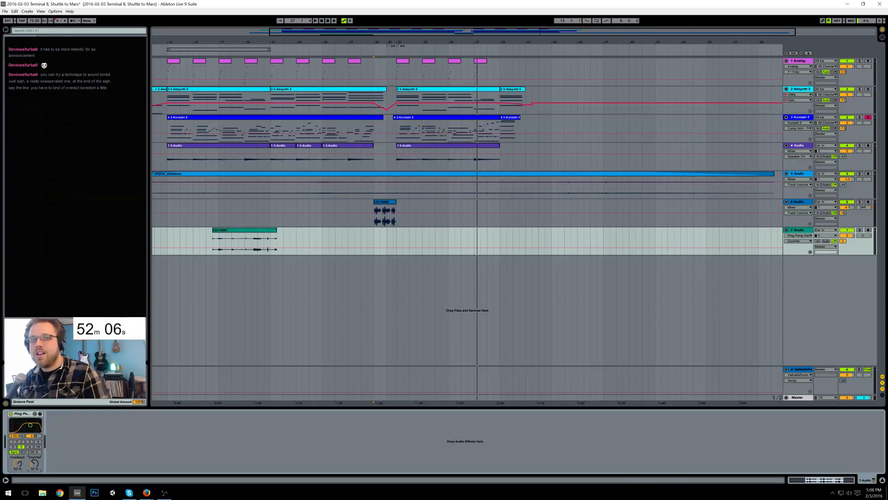
# Step: Add EQ Eight after the delay on 7 Audio, shape a low cut and a midrange dip, and play from the voice clip's start
pyautogui.moveTo(56, 103); pyautogui.dragTo(78, 444)
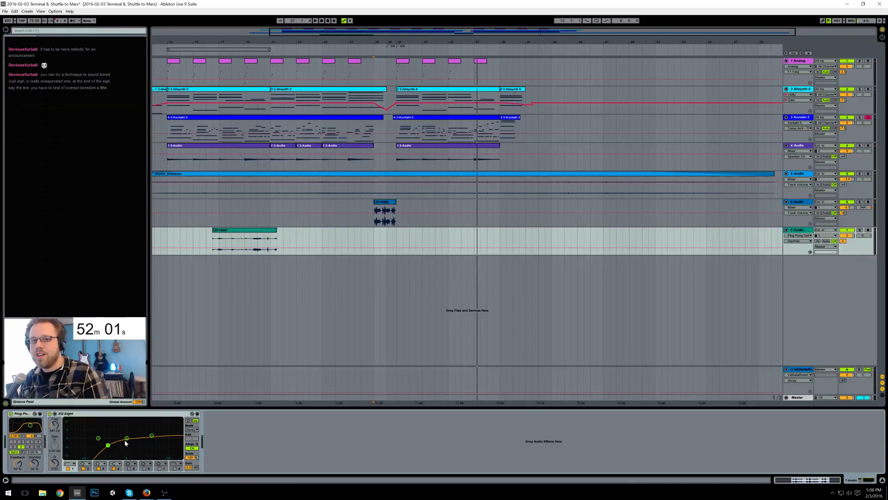
pyautogui.moveTo(128, 445); pyautogui.dragTo(106, 445)
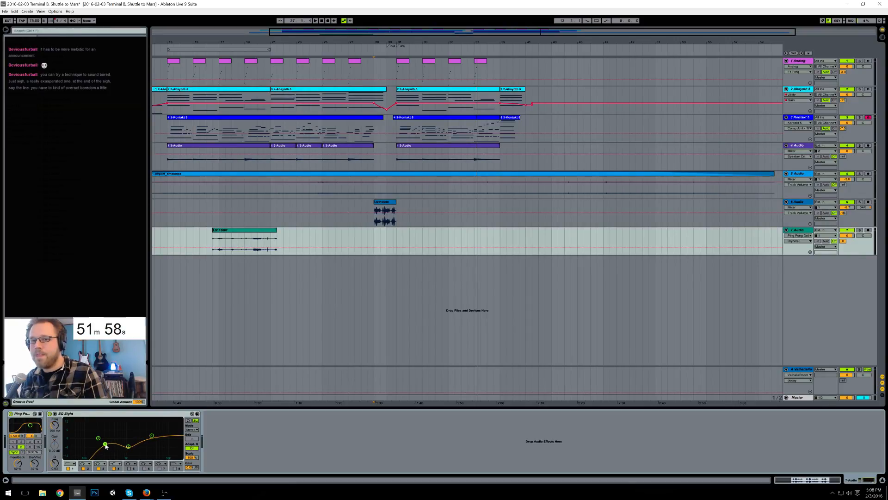
pyautogui.click(212, 239)
pyautogui.press('space')
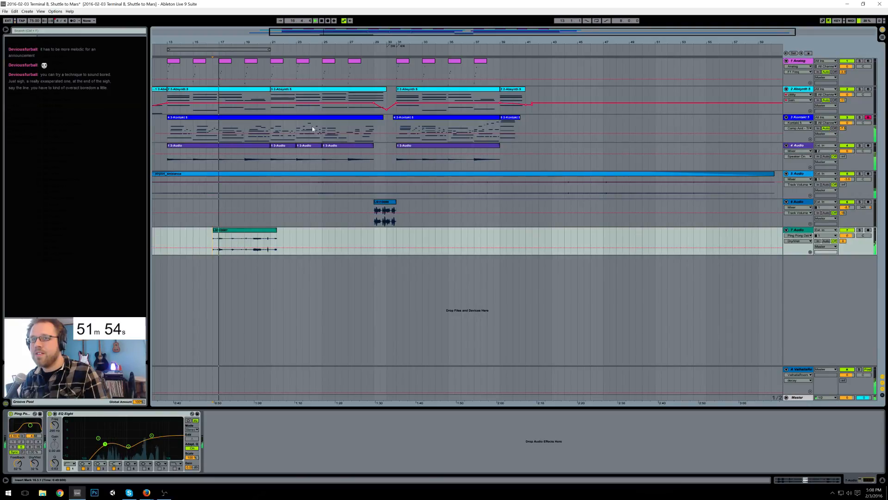
# Step: Cut the silence after the first phrase on 7 Audio, move the second phrase to just after bar 17, and delete the leftover piece
pyautogui.moveTo(326, 32)
pyautogui.mouseDown()
pyautogui.moveTo(325, 240)
pyautogui.moveTo(322, 230)
pyautogui.moveTo(352, 230)
pyautogui.mouseUp()
pyautogui.moveTo(405, 240); pyautogui.dragTo(266, 233)
pyautogui.click(440, 239)
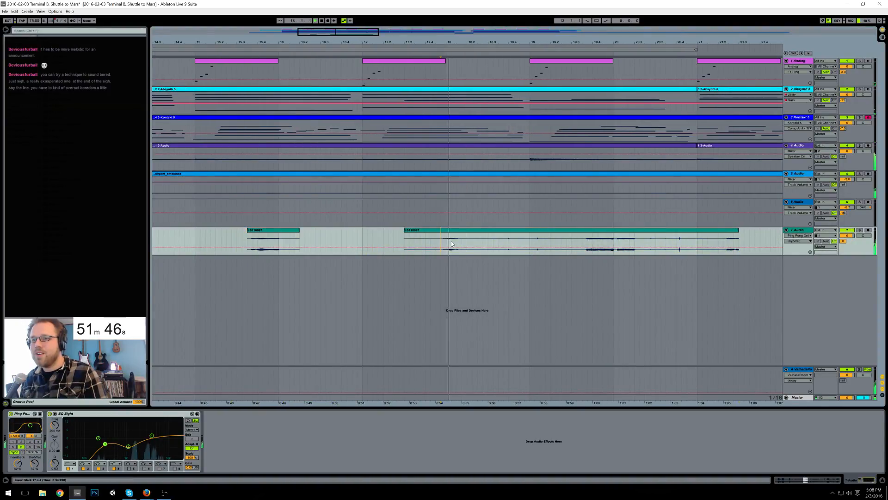
pyautogui.moveTo(436, 240)
pyautogui.mouseDown()
pyautogui.moveTo(471, 239)
pyautogui.moveTo(394, 232)
pyautogui.mouseUp()
pyautogui.press('space')
pyautogui.click(421, 236)
pyautogui.press('Delete')
# Step: Audition the remaining voice clip on 7 Audio and trim its start to just before the phrase between bars 19 and 20
pyautogui.click(509, 241)
pyautogui.press('space')
pyautogui.click(585, 239)
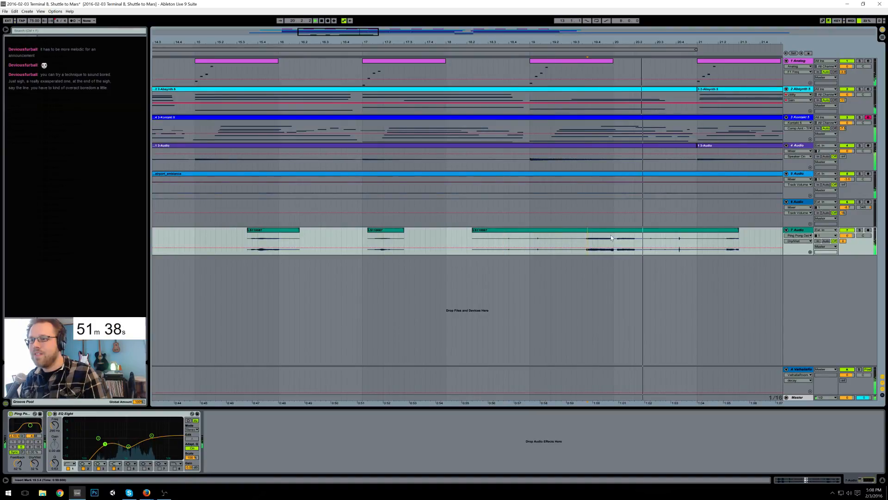
pyautogui.moveTo(475, 233); pyautogui.dragTo(582, 234)
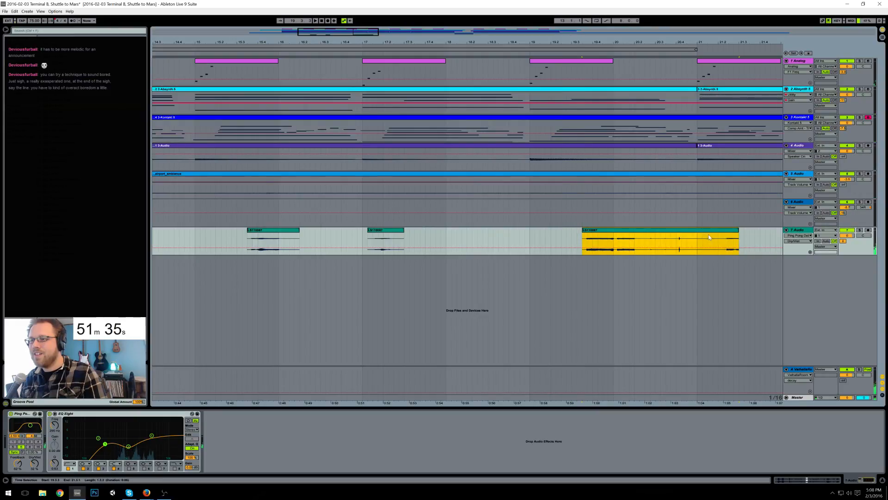
# Step: Adjust the end of the last voice clip on 7 Audio after bar 21 and cut its silences, leaving three separate short phrases
pyautogui.click(673, 237)
pyautogui.press('space')
pyautogui.click(724, 245)
pyautogui.moveTo(739, 230)
pyautogui.mouseDown()
pyautogui.moveTo(785, 229)
pyautogui.moveTo(754, 230)
pyautogui.mouseUp()
pyautogui.click(727, 239)
pyautogui.press('space')
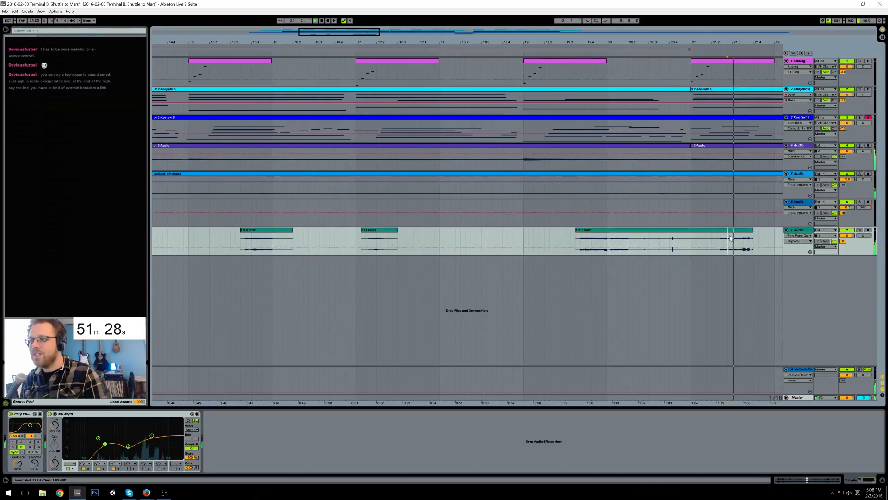
pyautogui.click(621, 236)
pyautogui.press('space')
pyautogui.click(610, 239)
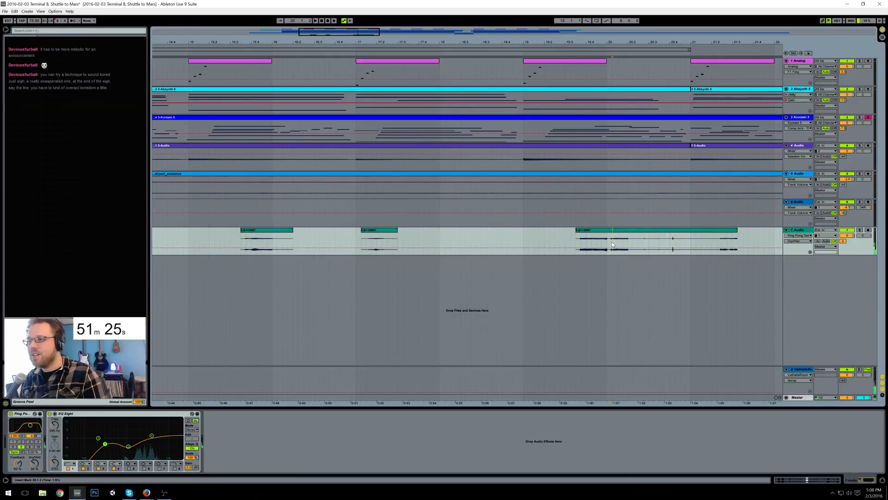
pyautogui.moveTo(620, 240); pyautogui.dragTo(718, 230)
pyautogui.click(653, 232)
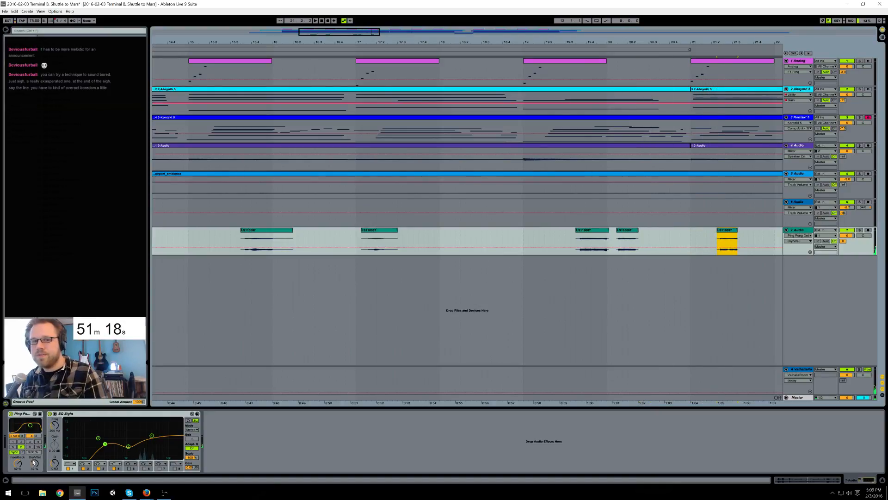
# Step: Reduce the feedback and dry/wet of the Ping Pong Delay on 7 Audio and shorten the end of the first voice clip
pyautogui.moveTo(18, 463); pyautogui.dragTo(34, 467)
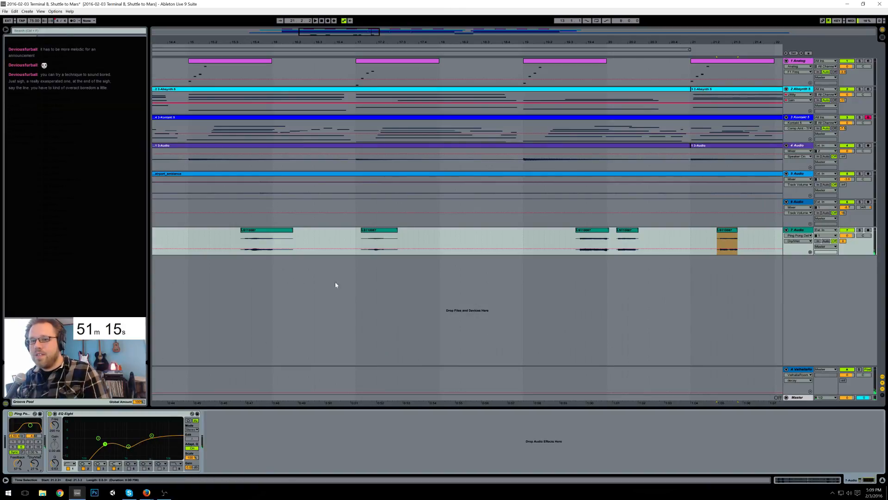
pyautogui.click(264, 235)
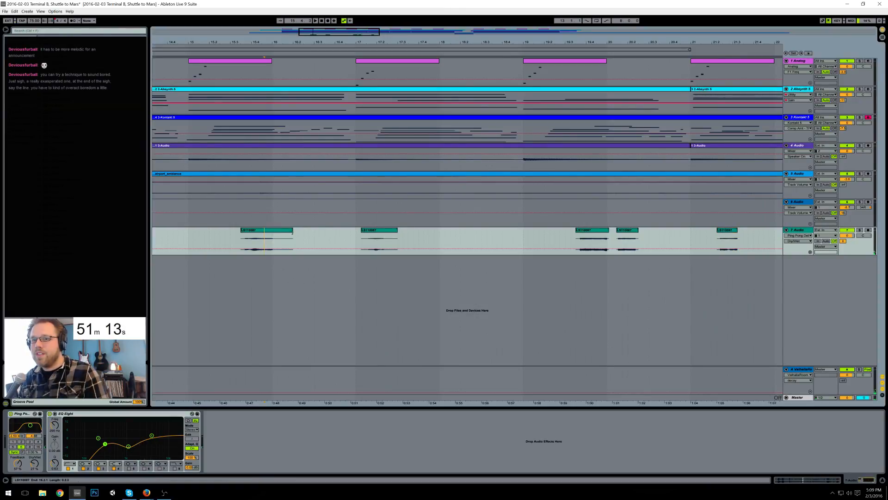
pyautogui.moveTo(294, 232); pyautogui.dragTo(286, 233)
# Step: Play the first voice phrase and lower the track volume of 7 Audio to about -11 dB
pyautogui.press('space')
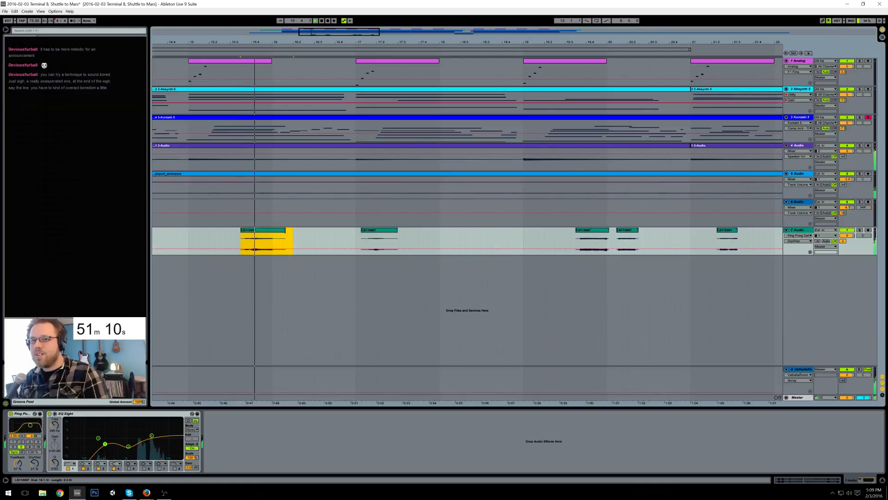
pyautogui.moveTo(843, 236); pyautogui.dragTo(843, 278)
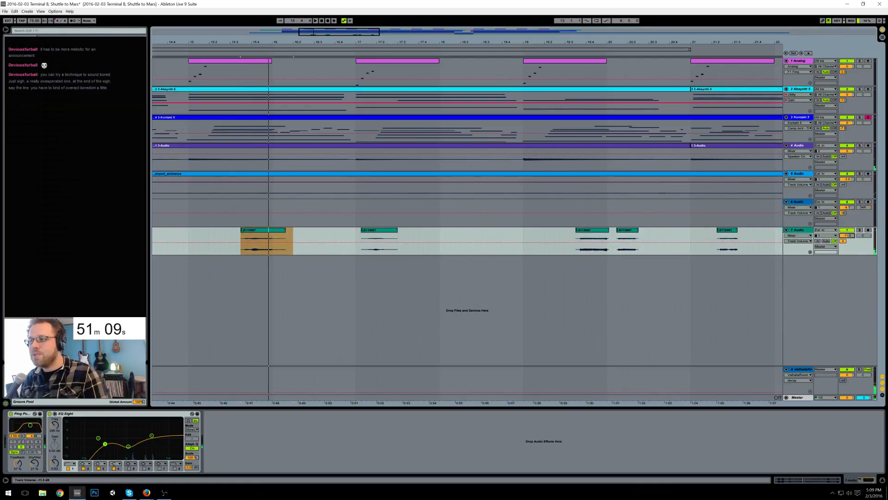
# Step: Move the first voice clip on 7 Audio to mid-bar 14 and the second to before bar 17, and play them
pyautogui.press('space')
pyautogui.moveTo(393, 42); pyautogui.dragTo(424, 22)
pyautogui.click(326, 237)
pyautogui.moveTo(370, 231); pyautogui.dragTo(335, 231)
pyautogui.moveTo(419, 233); pyautogui.dragTo(407, 232)
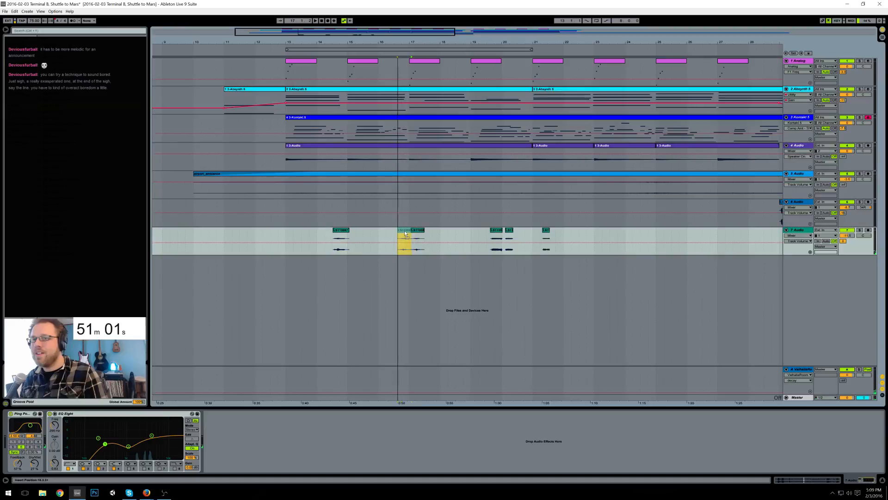
pyautogui.press('space')
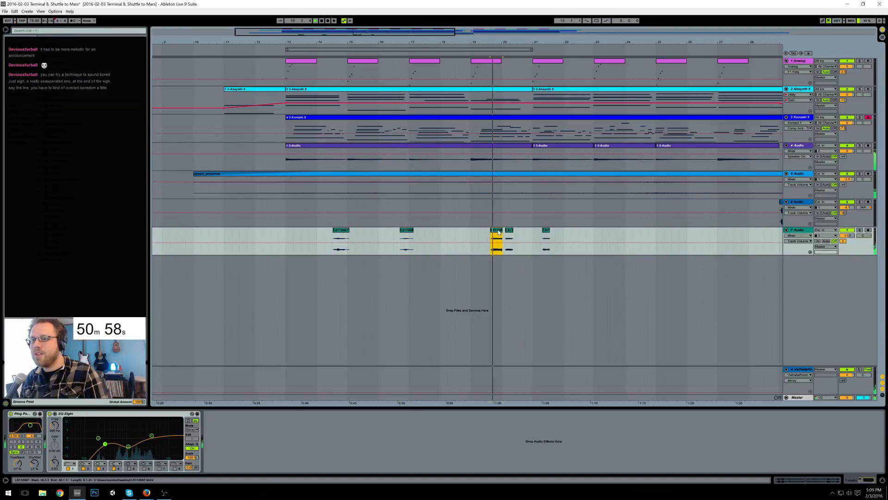
# Step: Shift the third and fourth voice clips together to the start of bar 19 and lower their clip volume
pyautogui.doubleClick(495, 232)
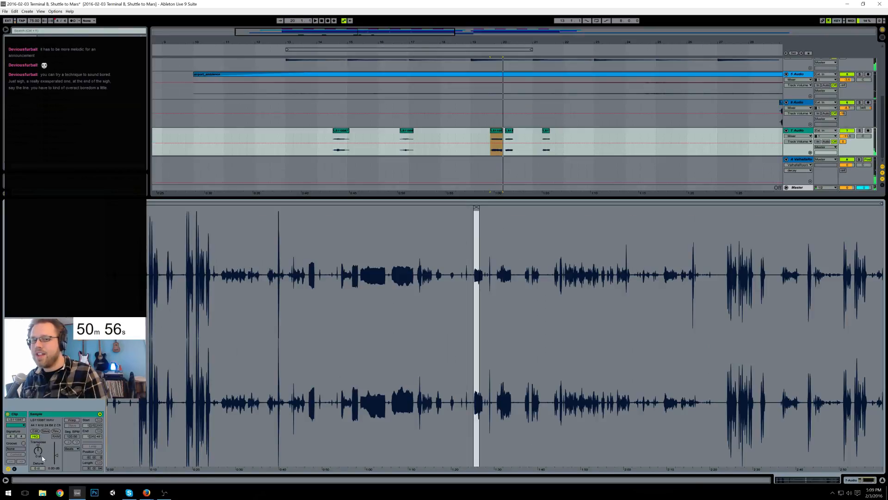
pyautogui.press('space')
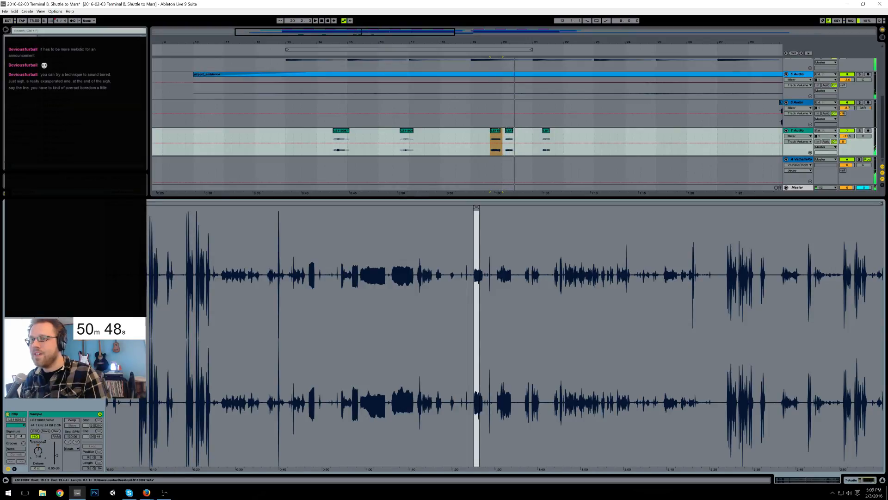
pyautogui.keyDown('shift'); pyautogui.click(510, 132); pyautogui.keyUp('shift')
pyautogui.moveTo(496, 132); pyautogui.dragTo(479, 130)
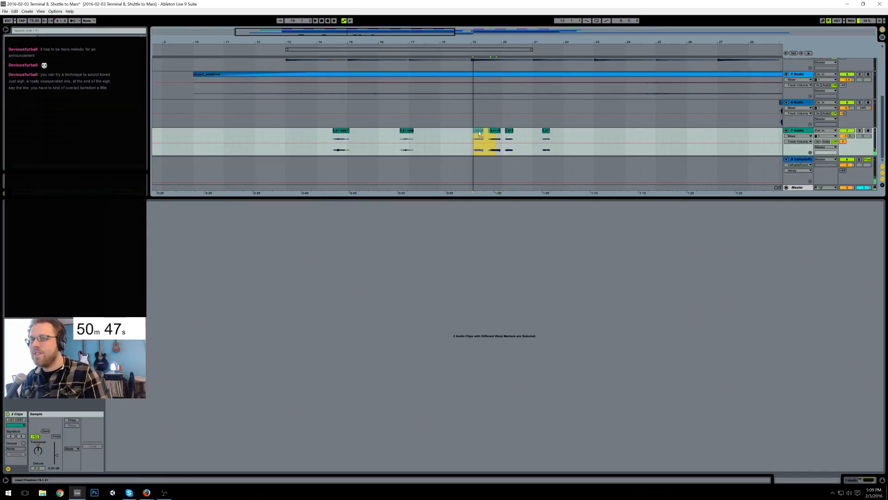
pyautogui.click(777, 471)
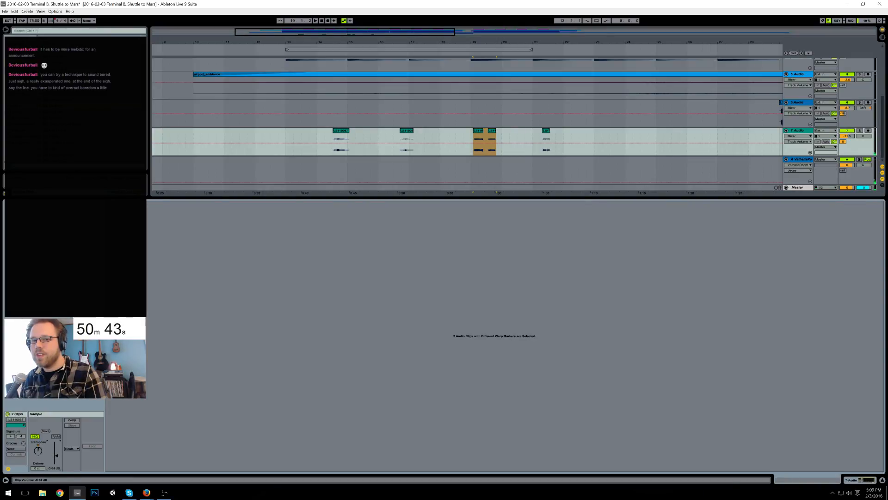
pyautogui.press('space')
# Step: Play the close pair of voice clips and shift both slightly later, starting around the middle of bar 19
pyautogui.click(858, 482)
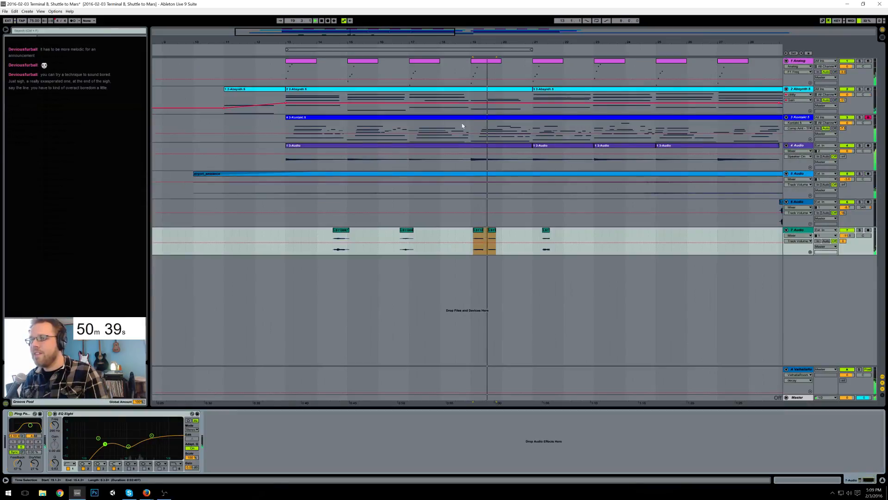
pyautogui.click(484, 232)
pyautogui.moveTo(484, 231); pyautogui.dragTo(496, 232)
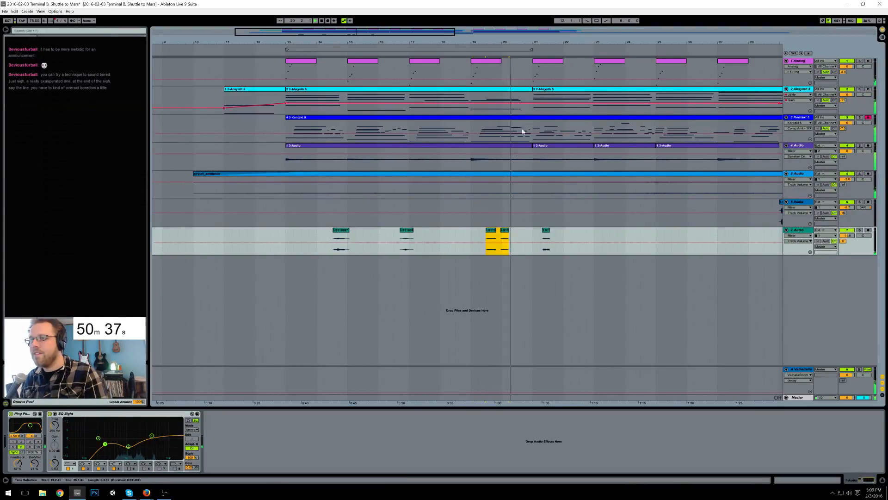
# Step: Extend the end of the last voice clip after bar 21 and give it a long fade-out
pyautogui.moveTo(606, 42); pyautogui.dragTo(524, 42)
pyautogui.doubleClick(464, 230)
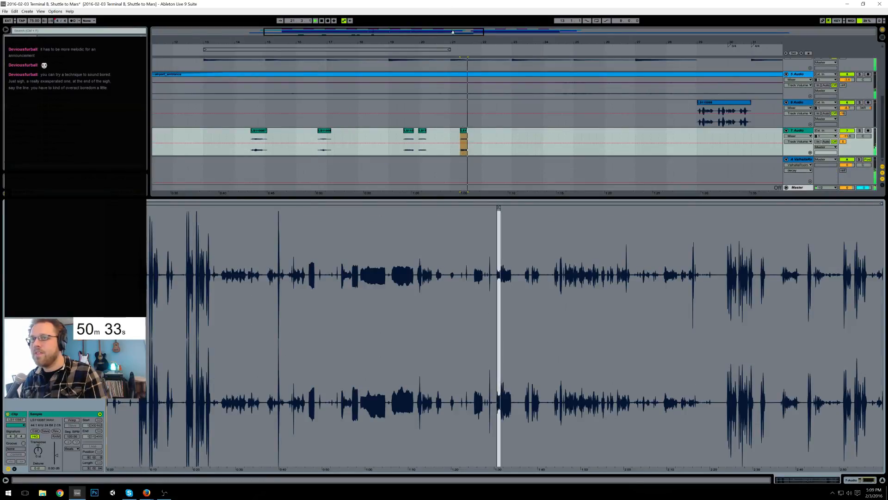
pyautogui.moveTo(372, 33); pyautogui.dragTo(372, 79)
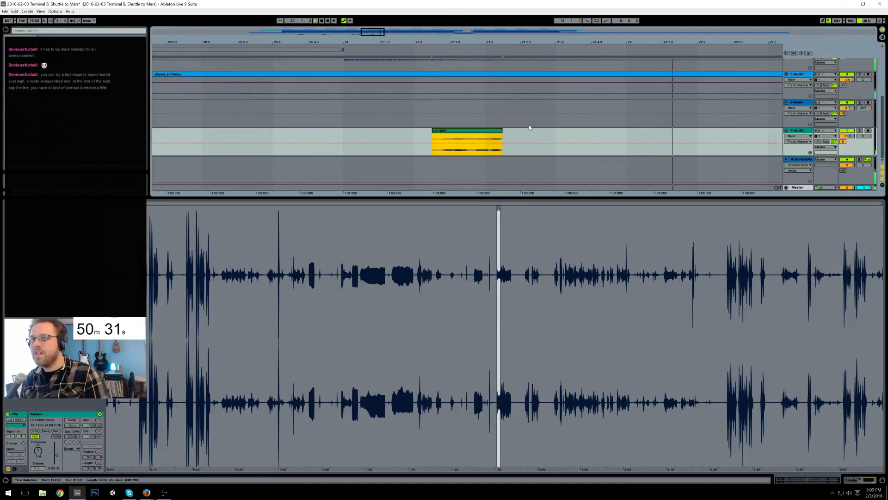
pyautogui.moveTo(502, 131); pyautogui.dragTo(481, 137)
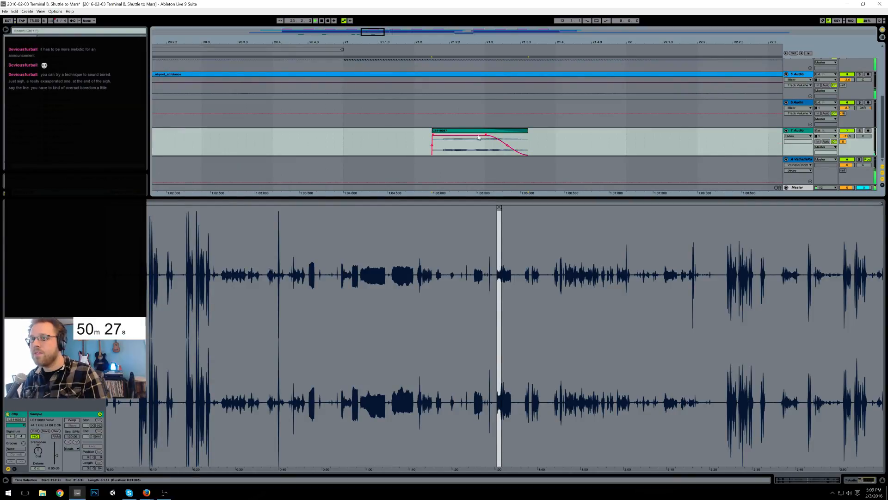
pyautogui.click(870, 481)
# Step: Copy the first three voice clips on 7 Audio and paste them into bars 23, 27 and 26 respectively
pyautogui.moveTo(281, 42); pyautogui.dragTo(486, 12)
pyautogui.click(193, 231)
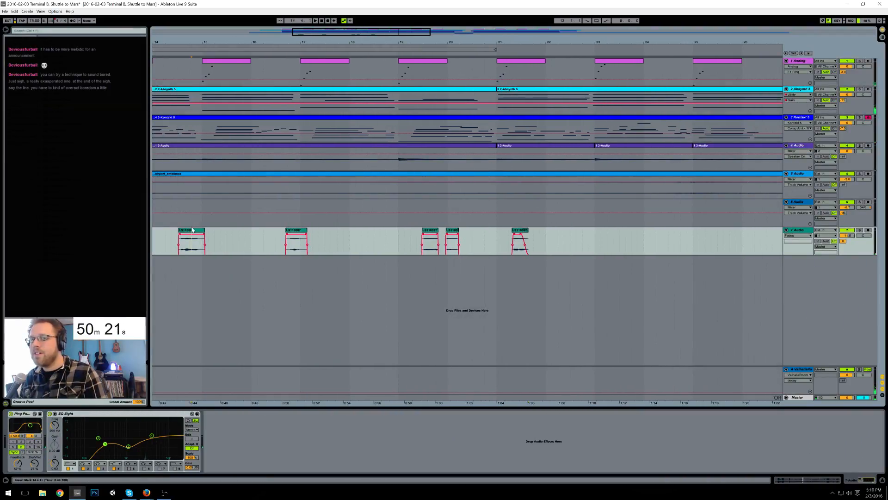
pyautogui.click(616, 242)
pyautogui.hotkey('ctrl', 'v')
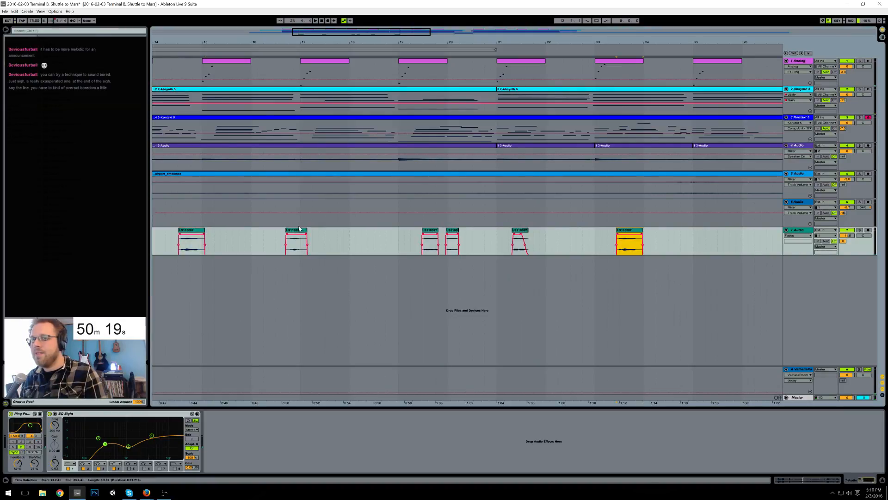
pyautogui.moveTo(526, 42); pyautogui.dragTo(442, 16)
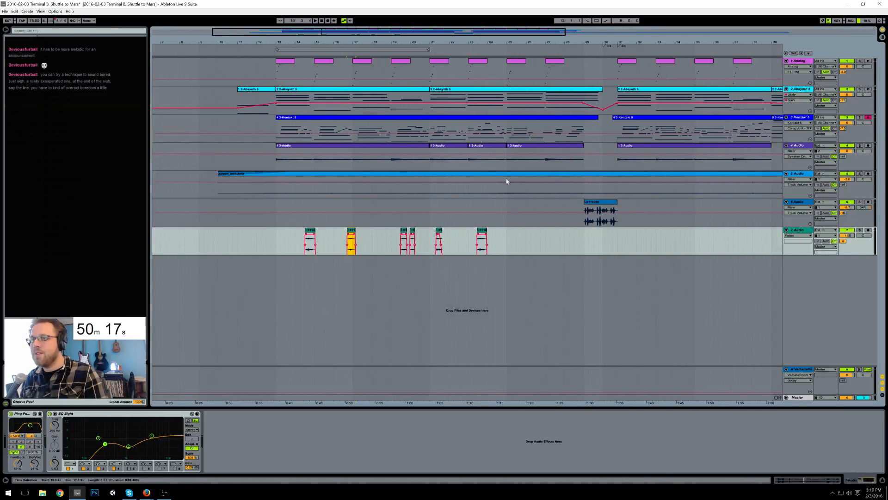
pyautogui.click(555, 249)
pyautogui.hotkey('ctrl', 'v')
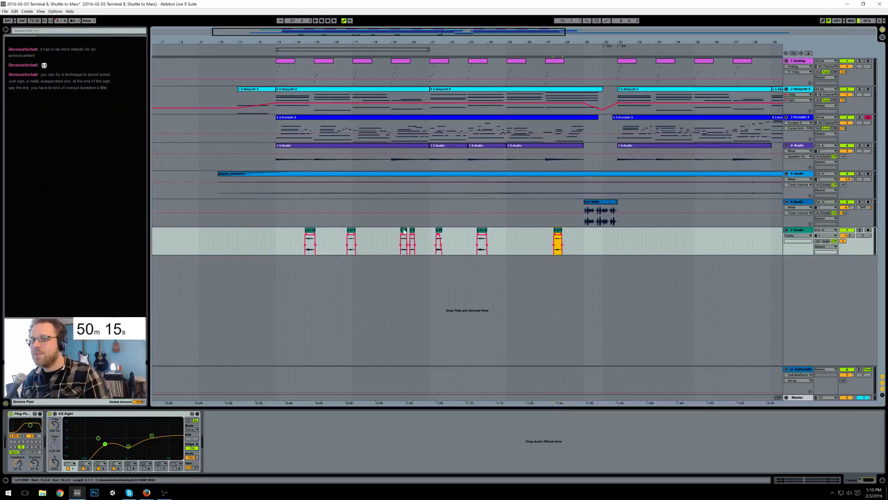
pyautogui.click(530, 239)
pyautogui.hotkey('ctrl', 'v')
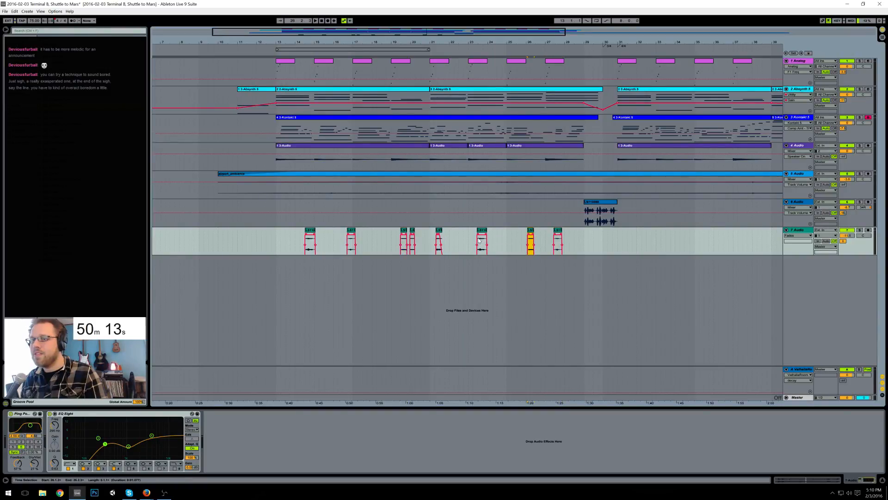
# Step: Shift the first four voice clips later, into bars 15, 17 and 22, and move the faded clip to near bar 33
pyautogui.moveTo(352, 232)
pyautogui.mouseDown()
pyautogui.moveTo(359, 232)
pyautogui.moveTo(325, 233)
pyautogui.moveTo(423, 241)
pyautogui.moveTo(452, 232)
pyautogui.mouseUp()
pyautogui.click(583, 241)
pyautogui.moveTo(614, 237); pyautogui.dragTo(657, 238)
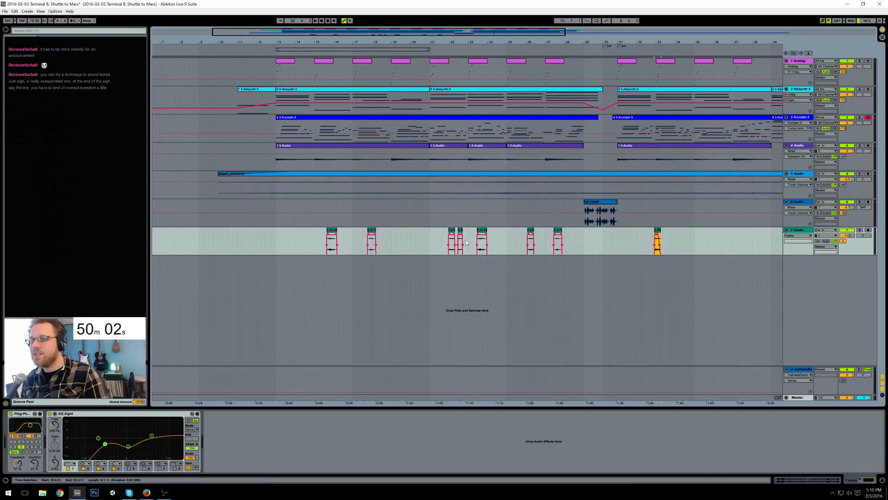
# Step: Move the clip copy in bar 23 to just before bar 37 and the one in bar 27 to bar 39, and audition the ending
pyautogui.moveTo(481, 232); pyautogui.dragTo(736, 233)
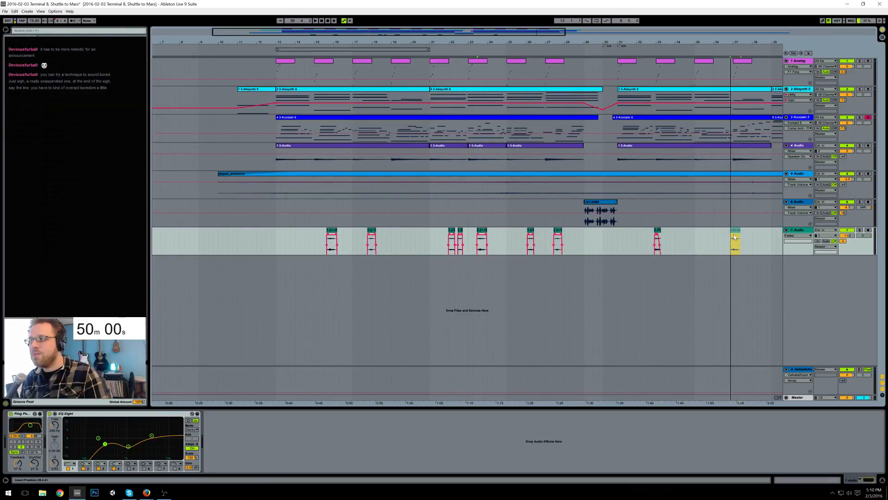
pyautogui.moveTo(557, 233); pyautogui.dragTo(768, 233)
pyautogui.press('space')
pyautogui.click(755, 235)
pyautogui.press('space')
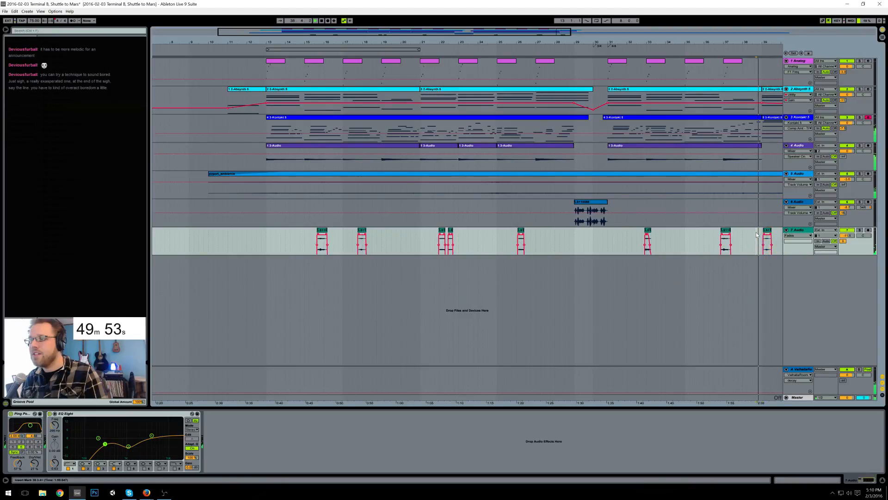
pyautogui.moveTo(392, 32); pyautogui.dragTo(517, 32)
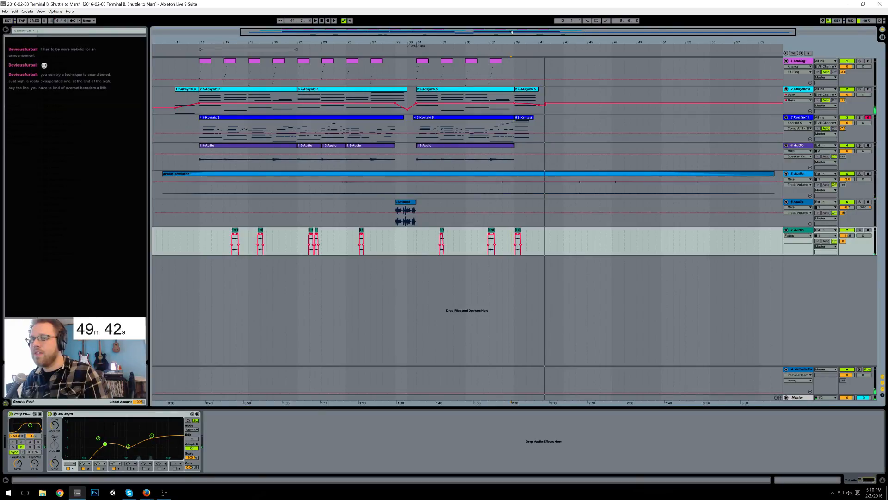
pyautogui.click(802, 120)
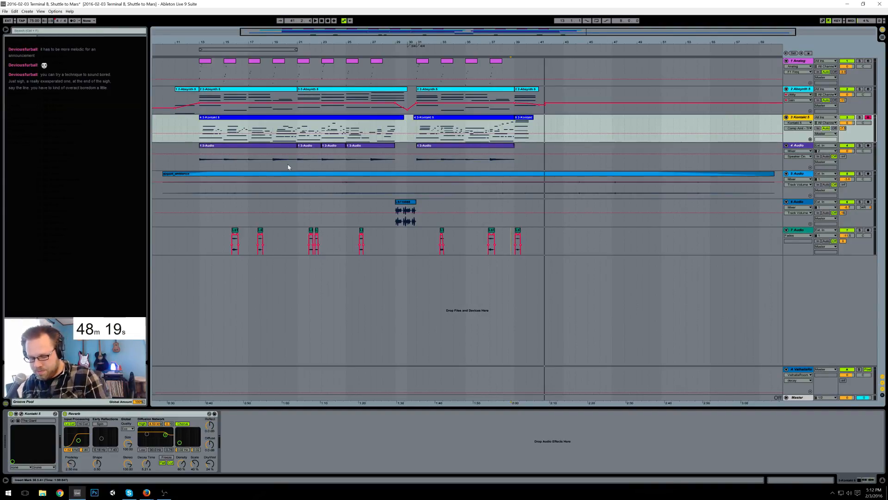
pyautogui.press('space')
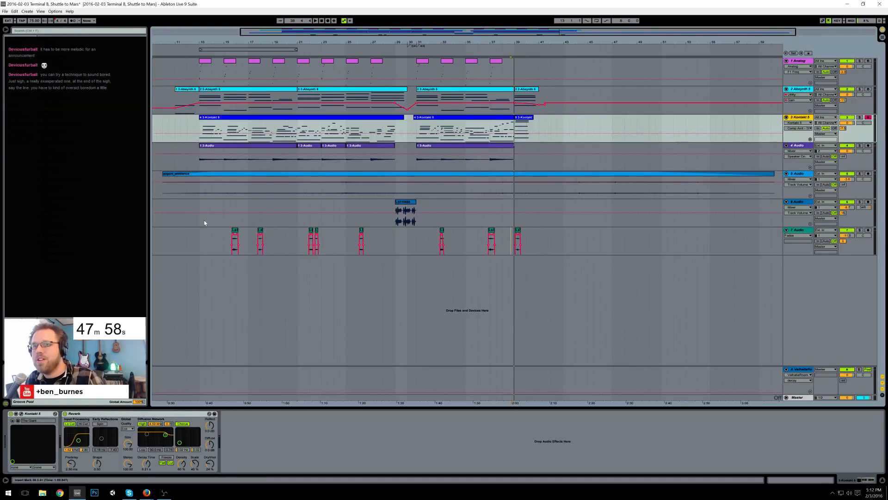
# Step: Play the arrangement from just before bar 13 and lower the track volume of 7 Audio slightly
pyautogui.click(196, 240)
pyautogui.press('space')
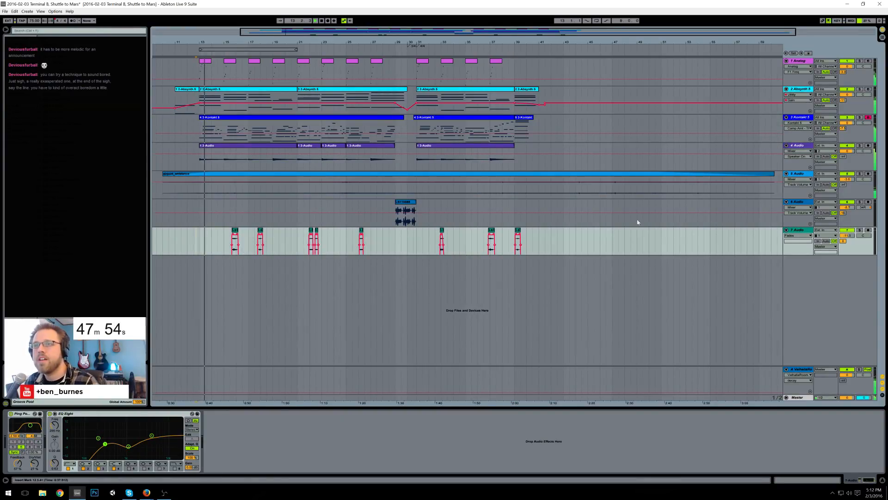
pyautogui.moveTo(845, 235); pyautogui.dragTo(846, 240)
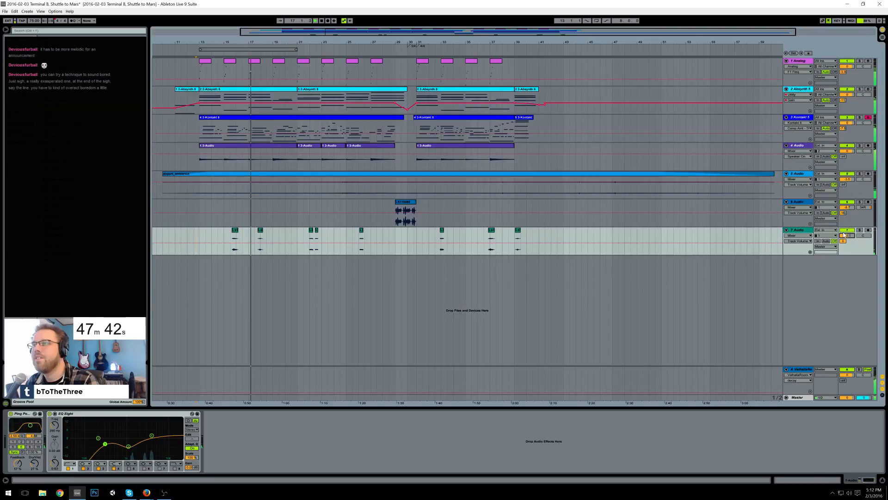
pyautogui.click(864, 236)
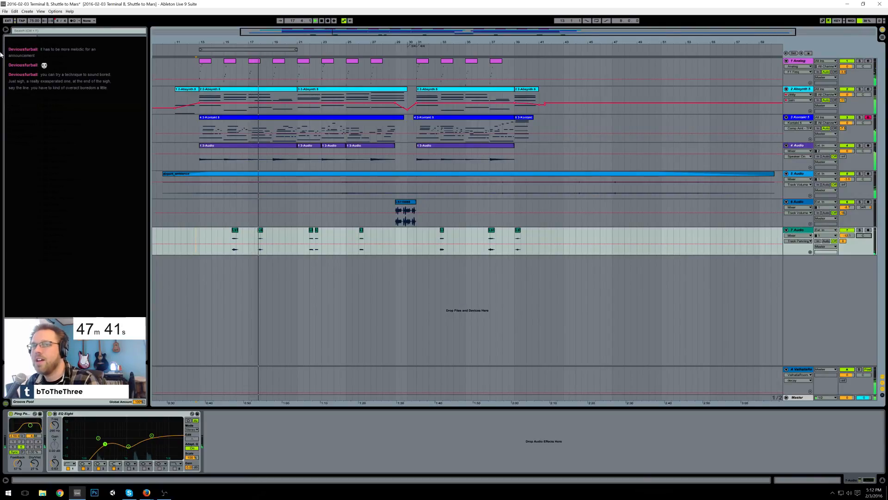
# Step: Add an Auto Pan to 7 Audio with about 75% amount and a rate near 0.1 Hz, and raise the track volume slightly
pyautogui.click(201, 447)
pyautogui.moveTo(201, 447); pyautogui.dragTo(213, 407)
pyautogui.moveTo(228, 447); pyautogui.dragTo(228, 465)
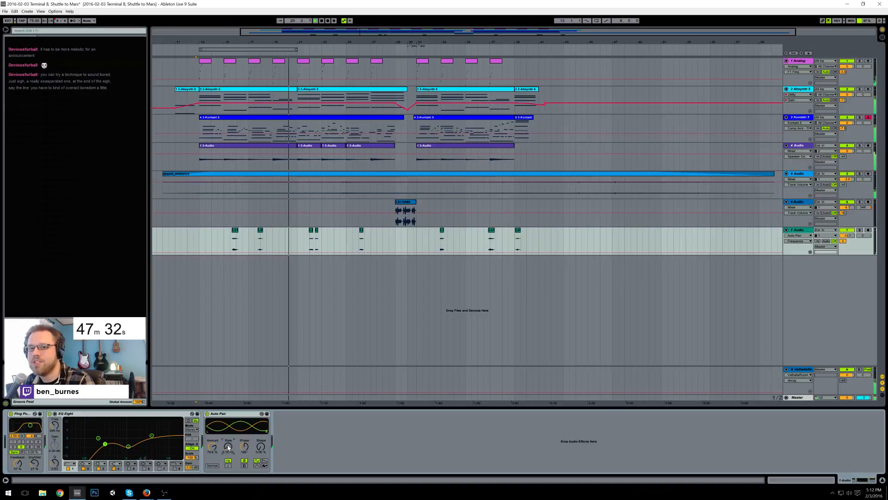
pyautogui.moveTo(213, 447); pyautogui.dragTo(228, 448)
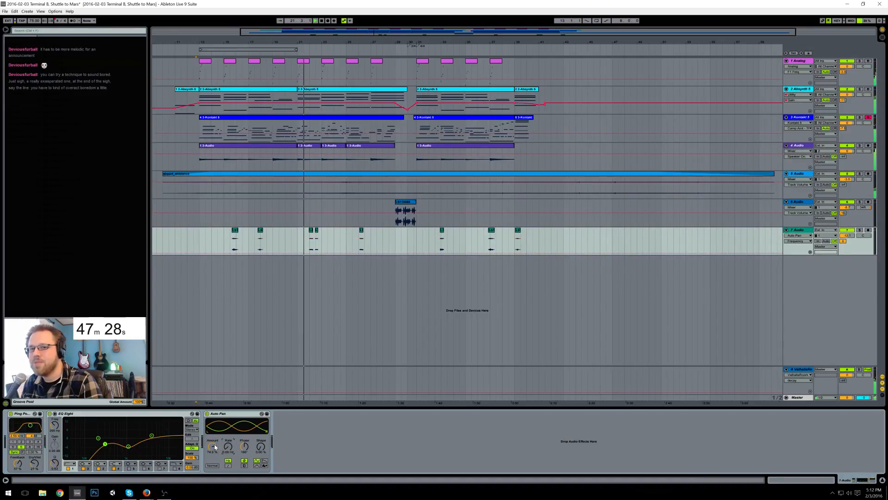
pyautogui.click(213, 447)
pyautogui.moveTo(847, 235); pyautogui.dragTo(845, 237)
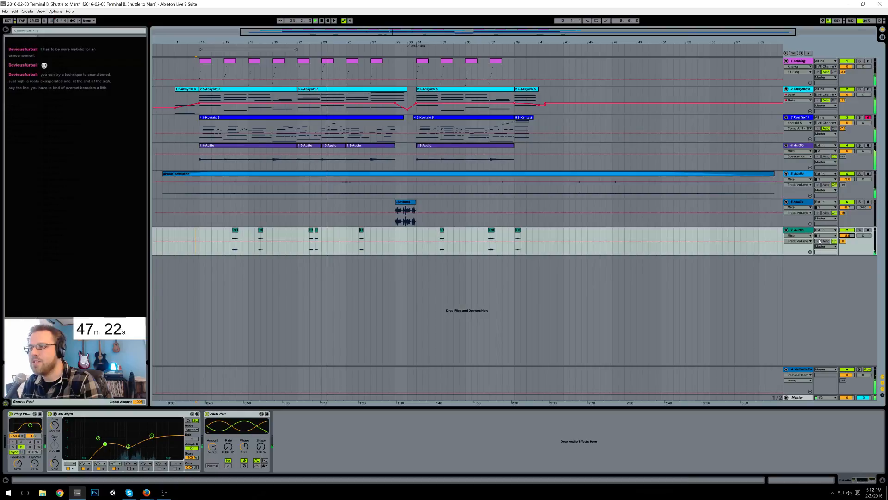
# Step: Add an EQ Eight after the Reverb on the 3 Kontakt 5 track
pyautogui.click(386, 92)
pyautogui.click(386, 123)
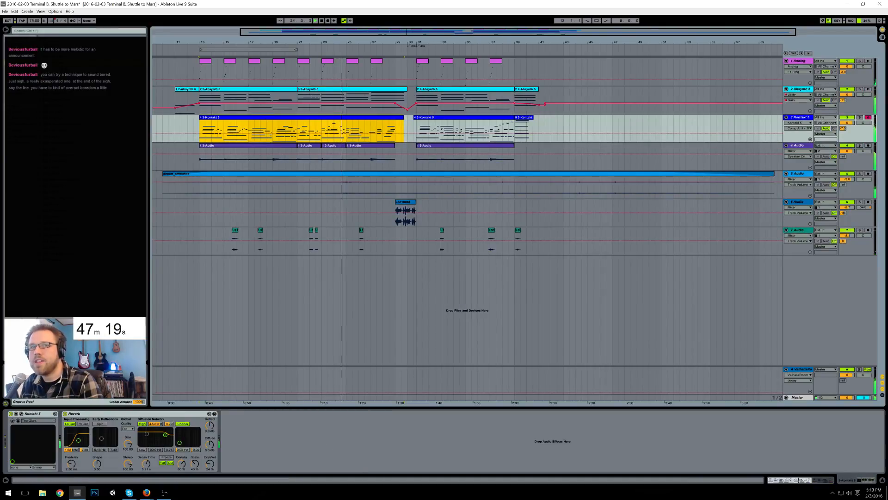
pyautogui.moveTo(56, 100); pyautogui.dragTo(250, 434)
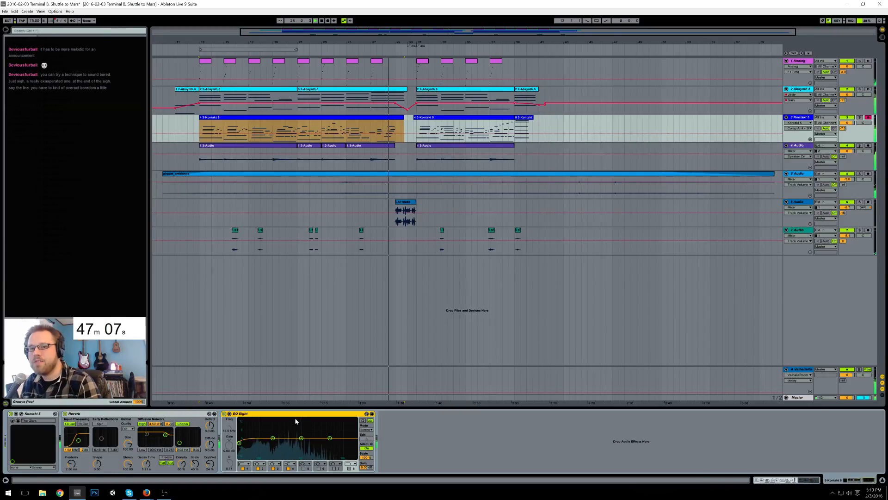
# Step: Paste the EQ Eight at the end of the 2 Absynth 5 device chain and shape a broad cut in the mids
pyautogui.click(413, 94)
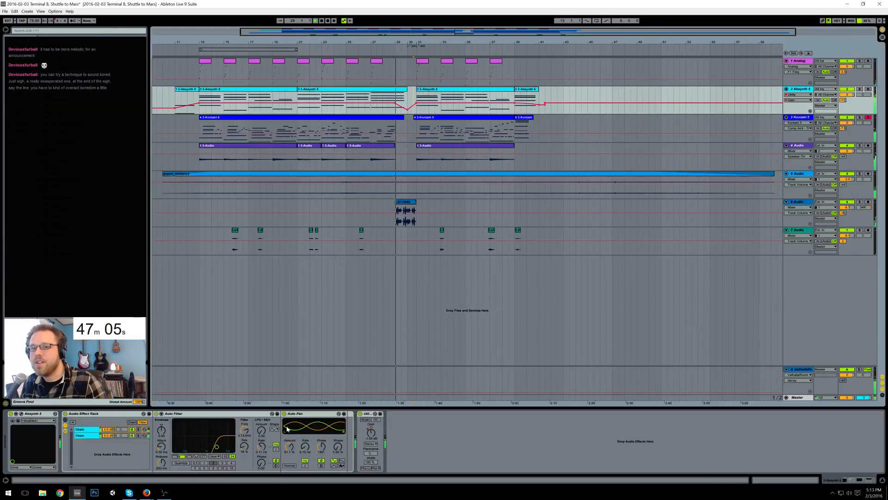
pyautogui.click(420, 434)
pyautogui.hotkey('ctrl', 'v')
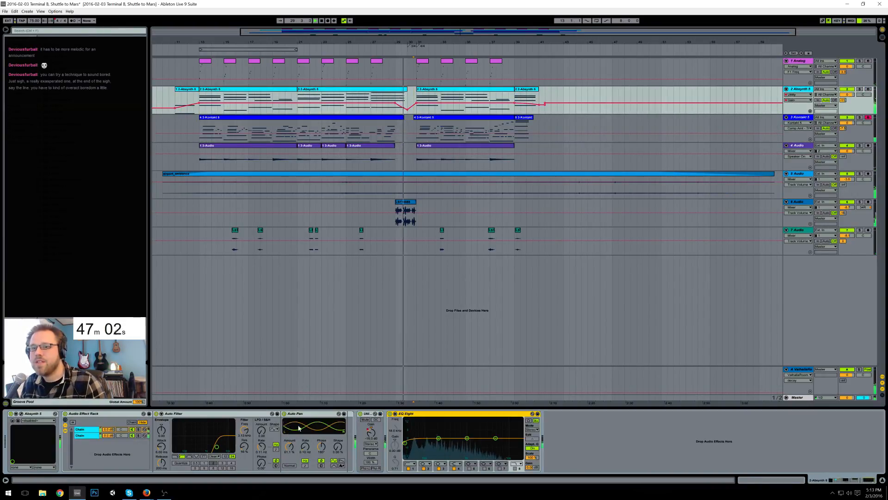
pyautogui.moveTo(468, 440)
pyautogui.mouseDown()
pyautogui.moveTo(456, 457)
pyautogui.moveTo(458, 442)
pyautogui.mouseUp()
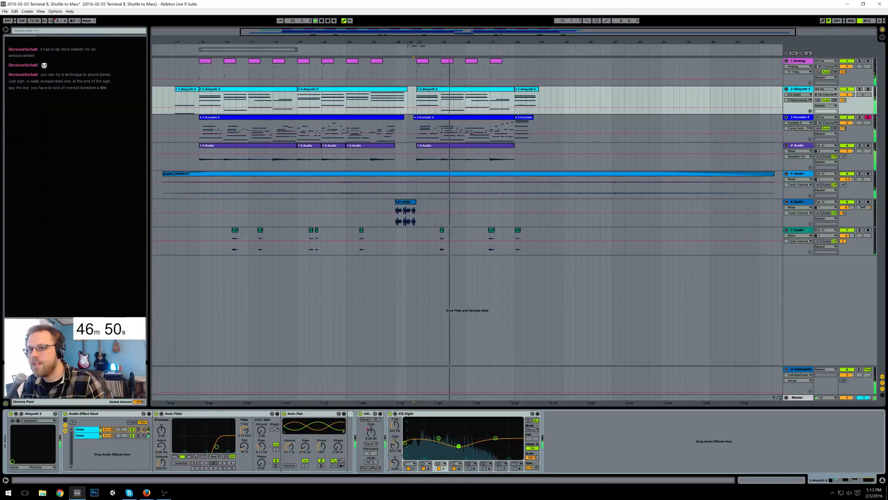
# Step: Move the Auto Pan on 7 Audio to the start of the device chain, before the Ping Pong Delay
pyautogui.click(442, 231)
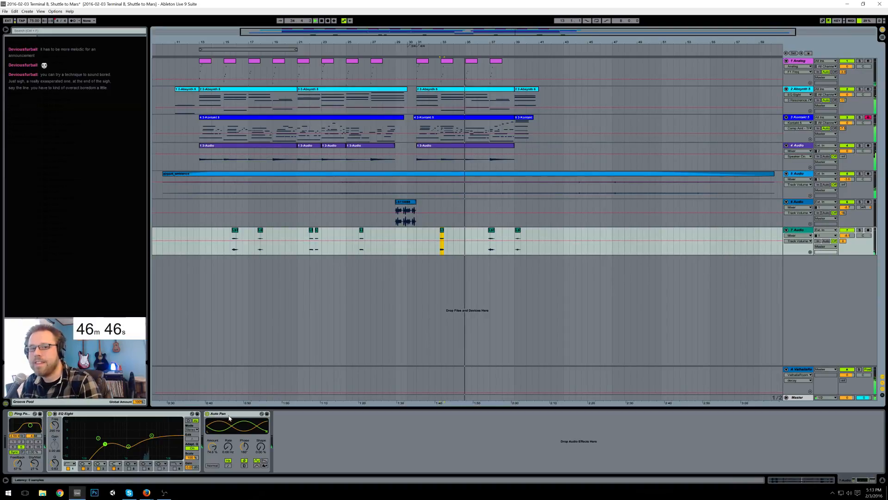
pyautogui.moveTo(221, 416); pyautogui.dragTo(37, 419)
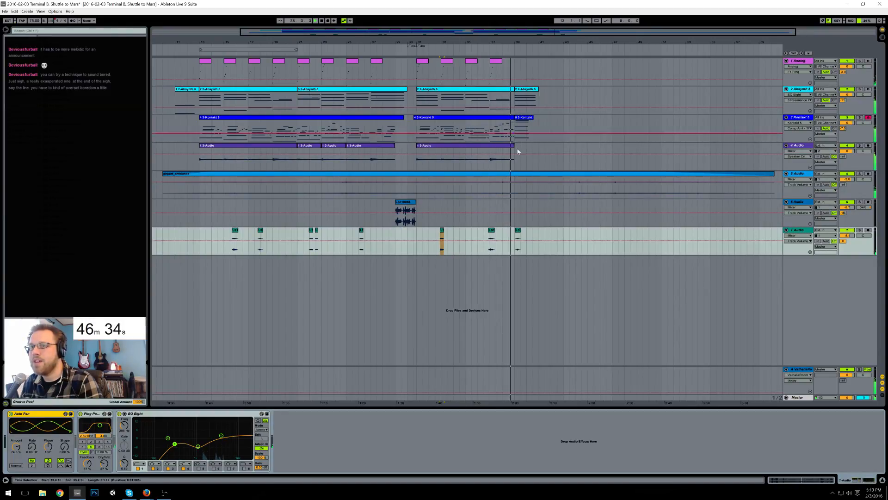
# Step: Shorten the airport ambience clip on 5 Audio so it ends just after bar 43
pyautogui.moveTo(498, 32); pyautogui.dragTo(578, 32)
pyautogui.moveTo(683, 188); pyautogui.dragTo(482, 192)
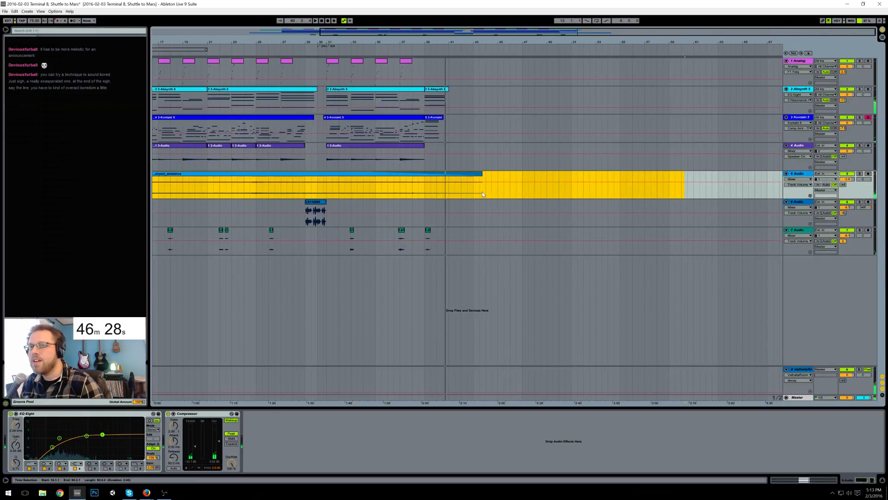
pyautogui.click(369, 118)
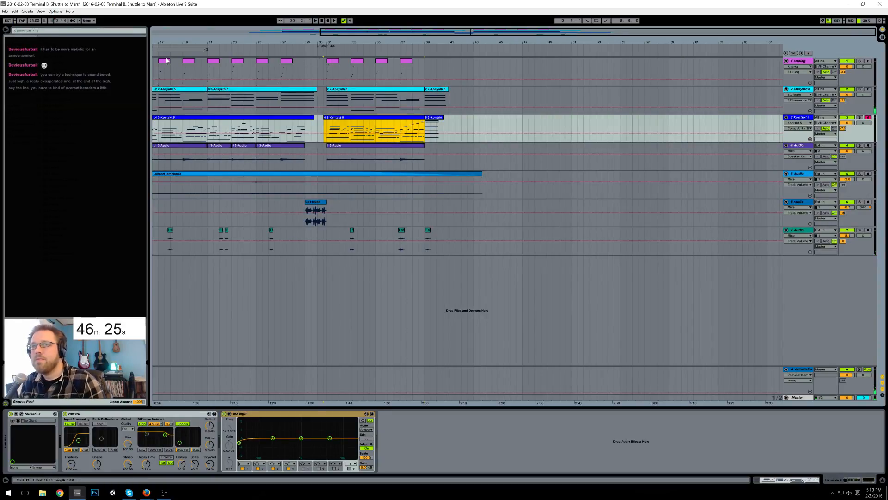
# Step: Copy the first 1 Analog clip and paste it at bar 39 on the same track
pyautogui.moveTo(286, 34); pyautogui.dragTo(286, 27)
pyautogui.click(288, 61)
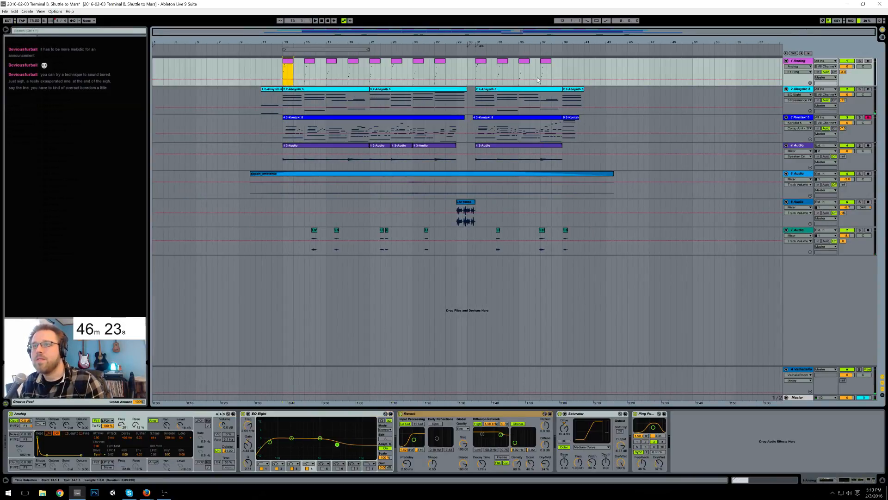
pyautogui.click(566, 68)
pyautogui.hotkey('ctrl', 'v')
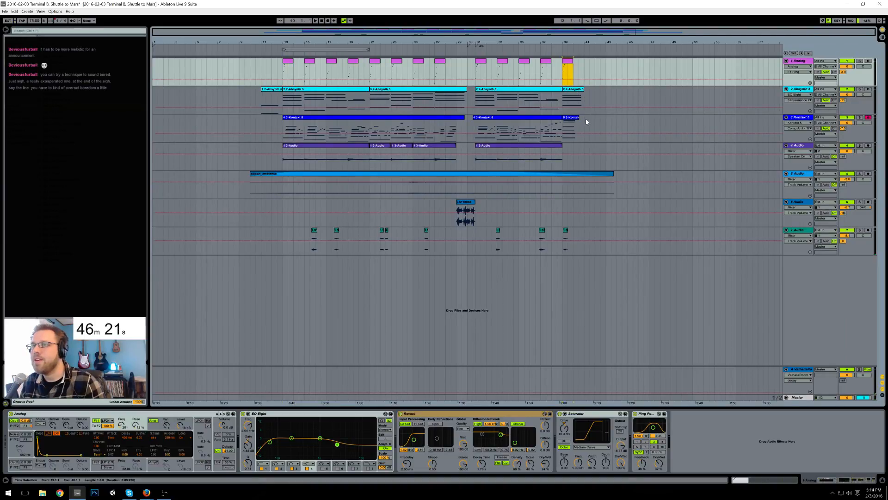
pyautogui.click(588, 121)
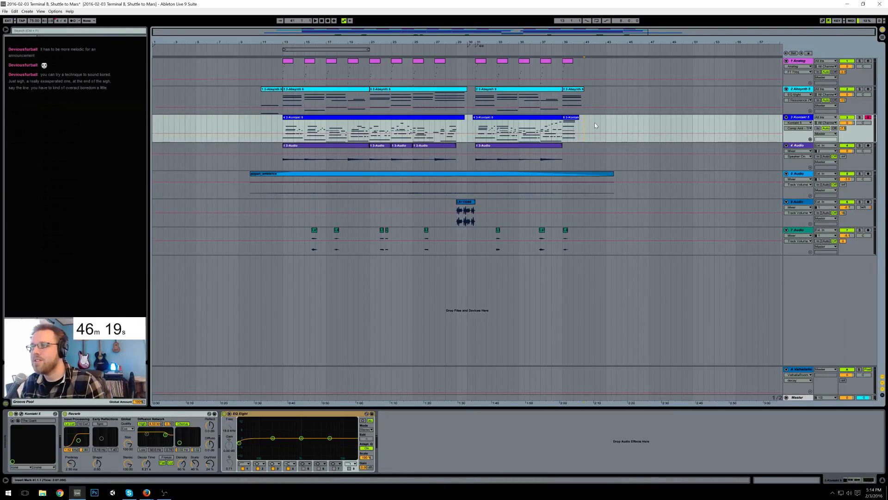
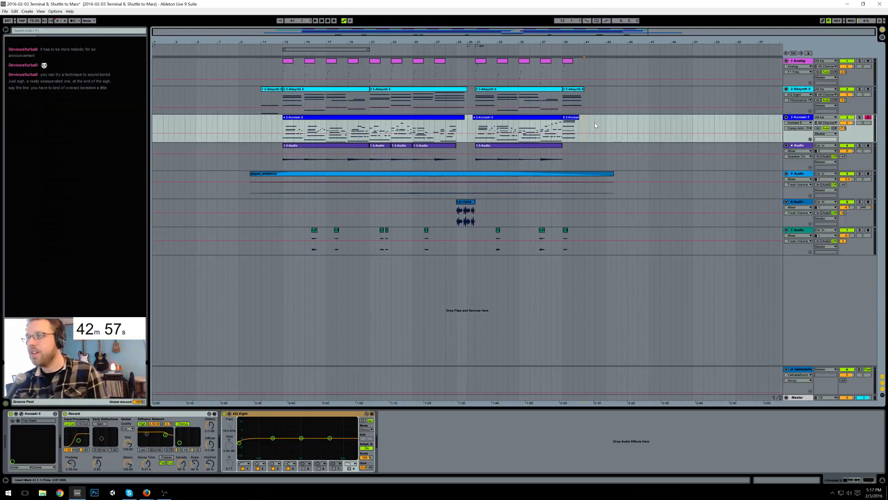
# Step: Record two trial takes on the 3 Kontakt 5 track from bar 42, deleting each one
pyautogui.click(594, 132)
pyautogui.press('F9')
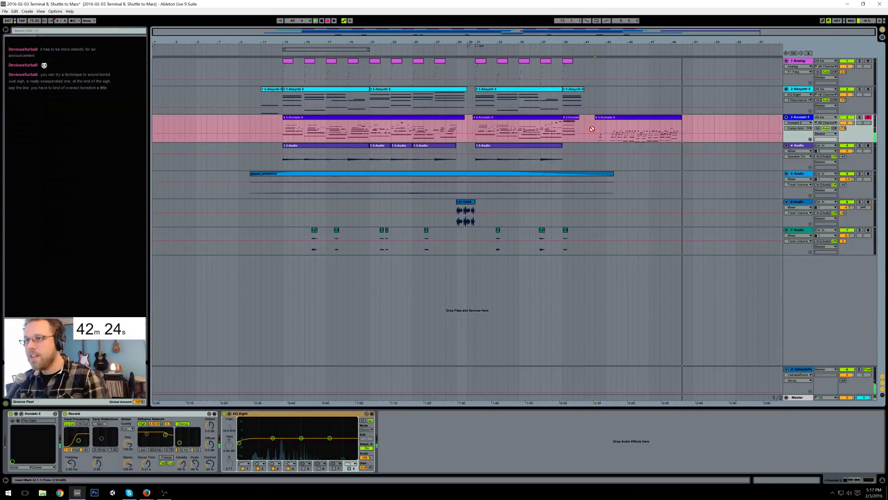
pyautogui.press('space')
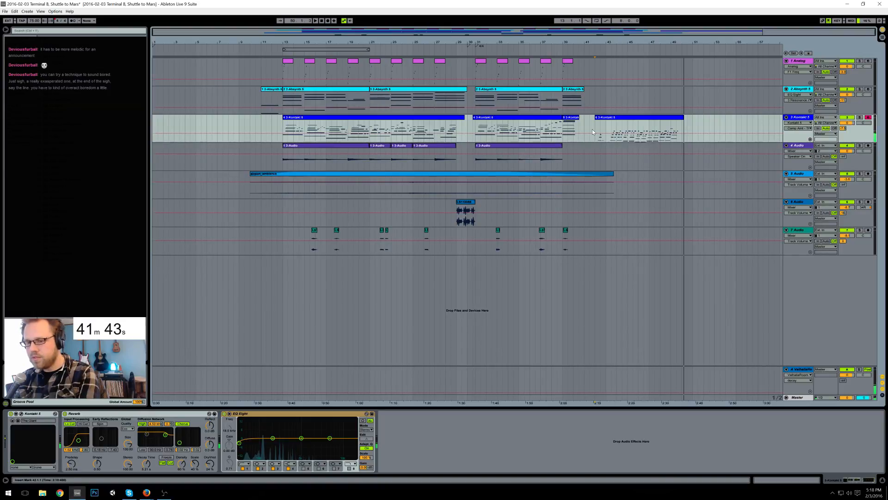
pyautogui.click(616, 124)
pyautogui.press('Delete')
pyautogui.click(594, 126)
pyautogui.press('F9')
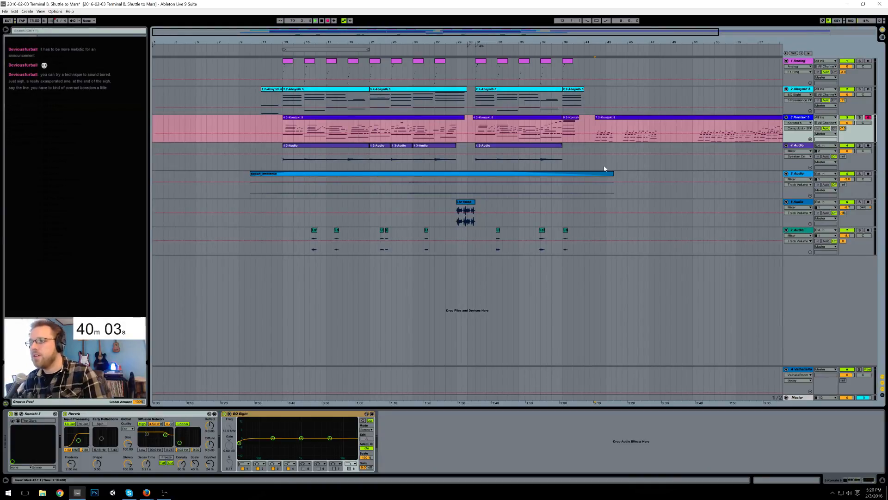
pyautogui.click(642, 119)
pyautogui.press('Delete')
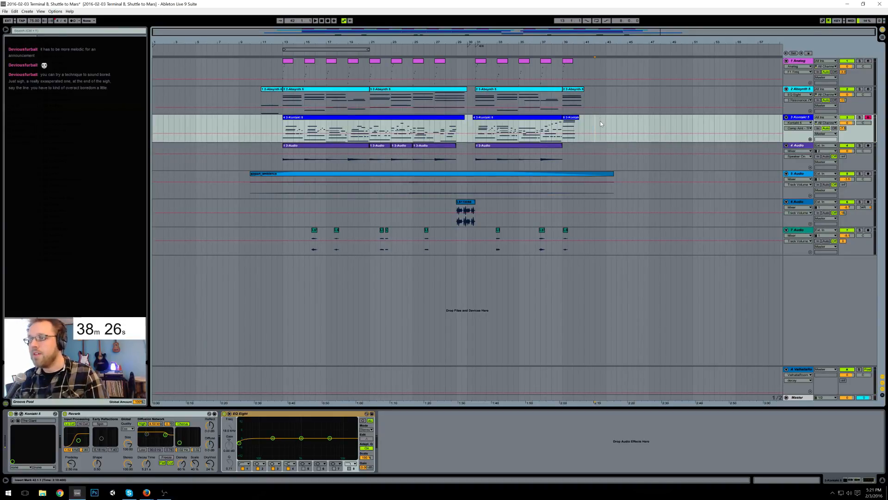
# Step: Retry the 3 Kontakt 5 part twice from bar 42, discarding both recordings
pyautogui.click(593, 128)
pyautogui.click(595, 126)
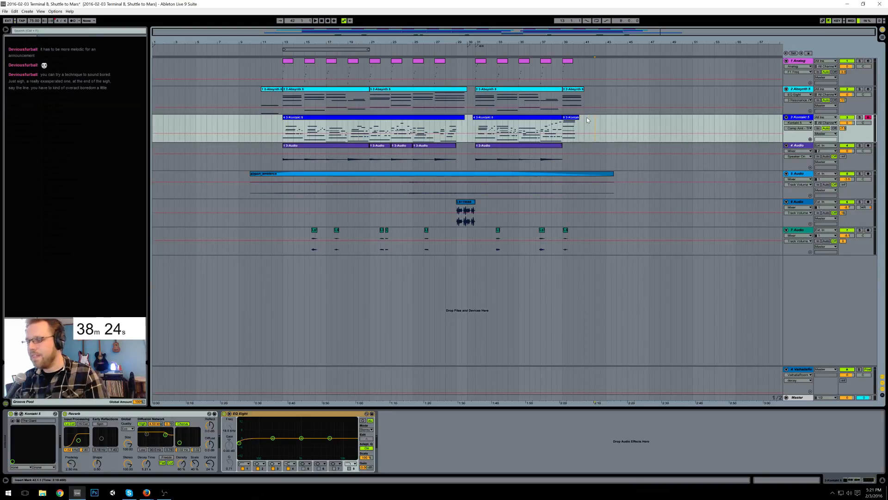
pyautogui.press('F9')
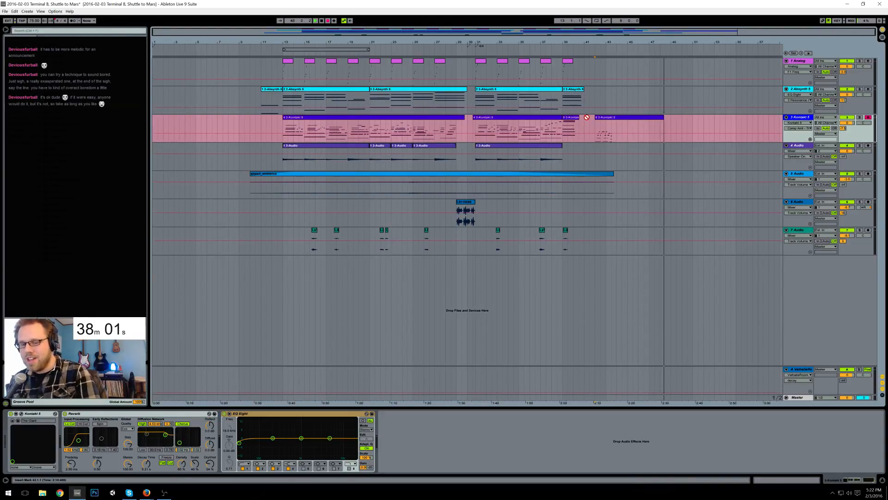
pyautogui.press('space')
pyautogui.click(602, 119)
pyautogui.press('Delete')
pyautogui.click(596, 125)
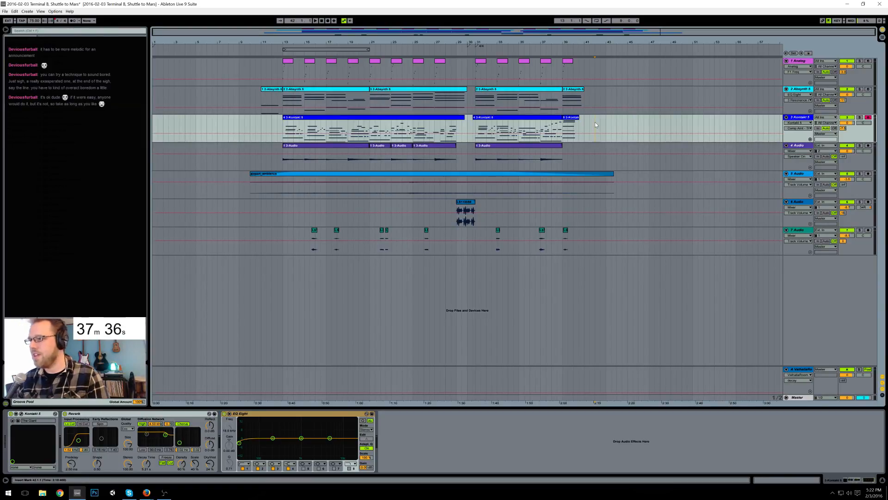
pyautogui.press('F9')
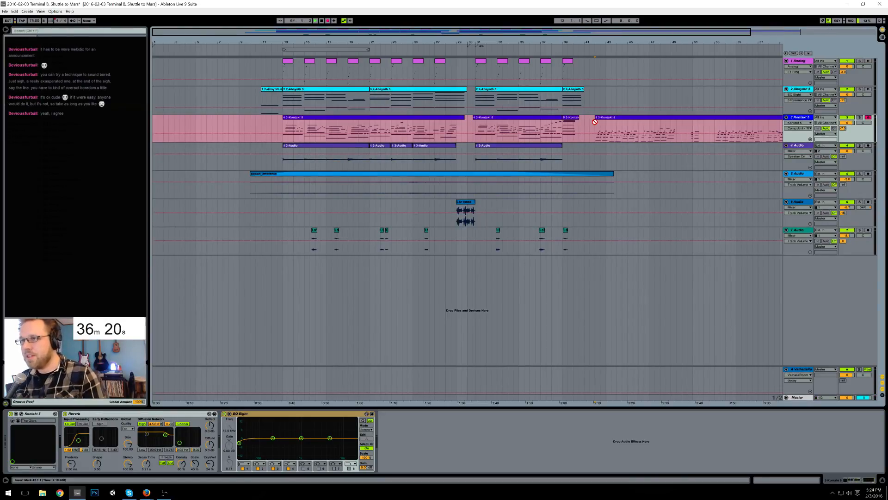
pyautogui.press('space')
pyautogui.click(607, 122)
pyautogui.hotkey('ctrl', 'z')
pyautogui.click(594, 125)
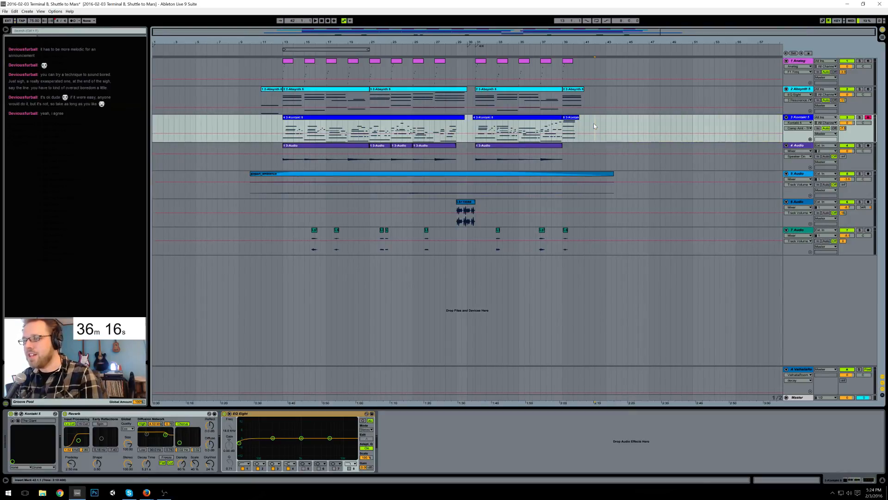
# Step: Record another pair of 3 Kontakt 5 takes from bar 42 and delete them
pyautogui.press('F9')
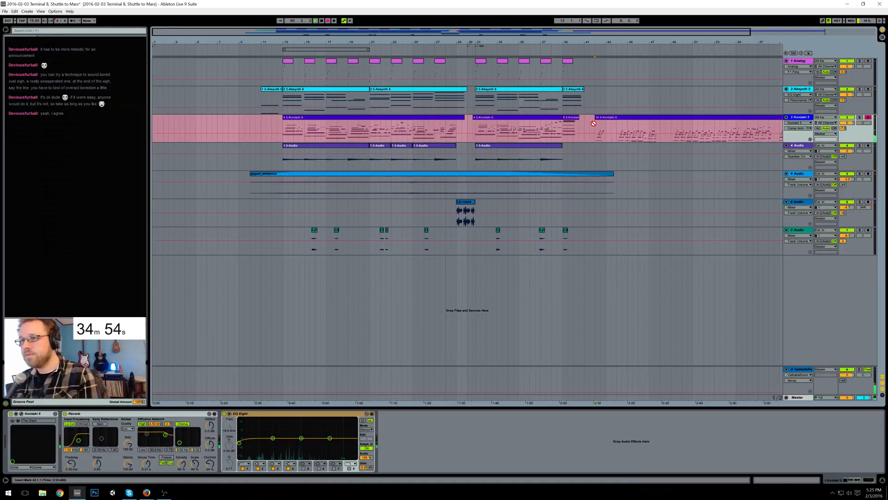
pyautogui.press('space')
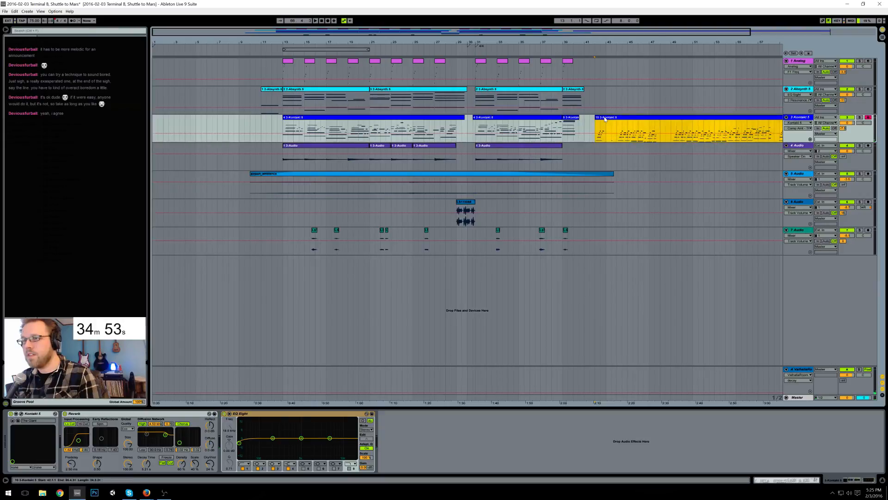
pyautogui.press('Delete')
pyautogui.click(596, 126)
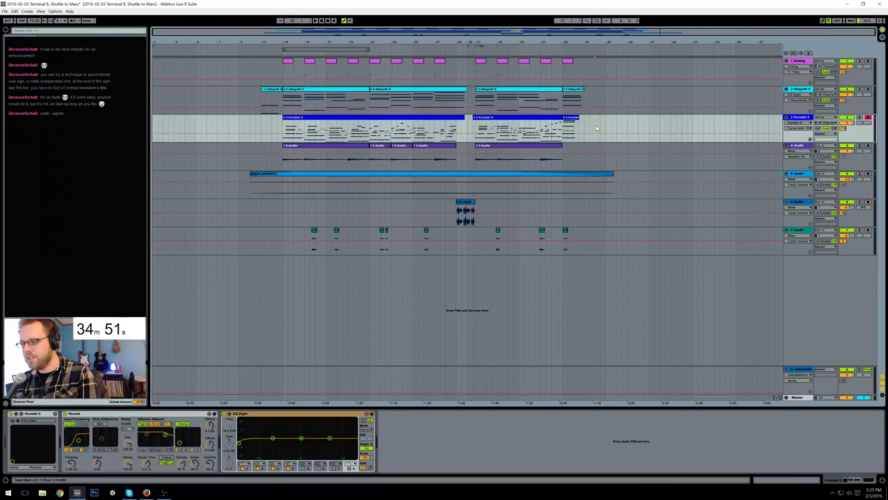
pyautogui.press('F9')
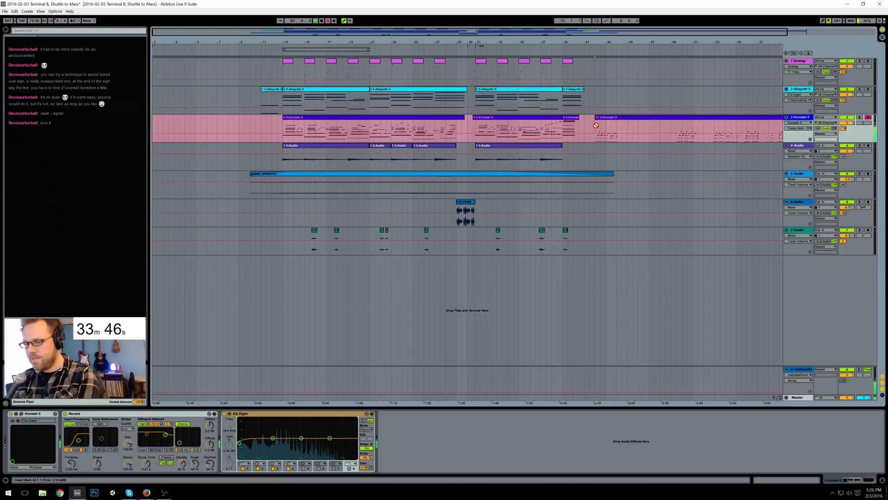
pyautogui.press('F9')
pyautogui.click(639, 118)
pyautogui.press('Delete')
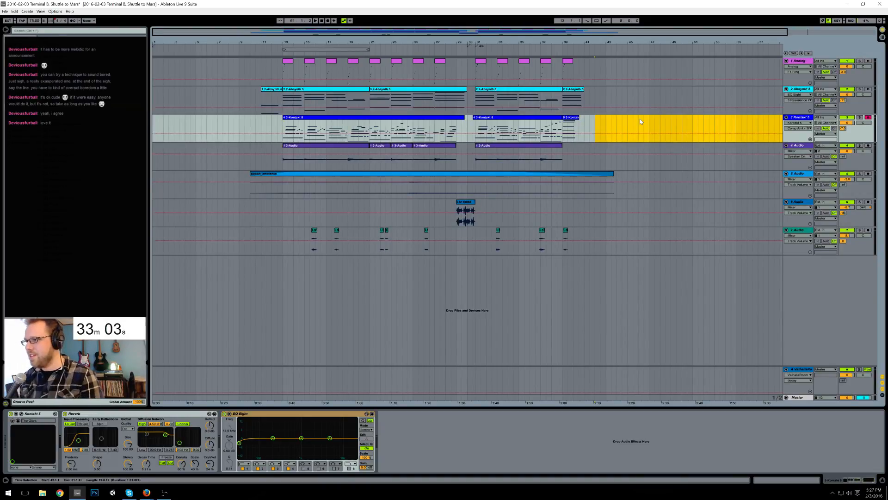
# Step: Record a new 3 Kontakt 5 take from bar 42 and play back its closing section from about bar 60
pyautogui.press('F9')
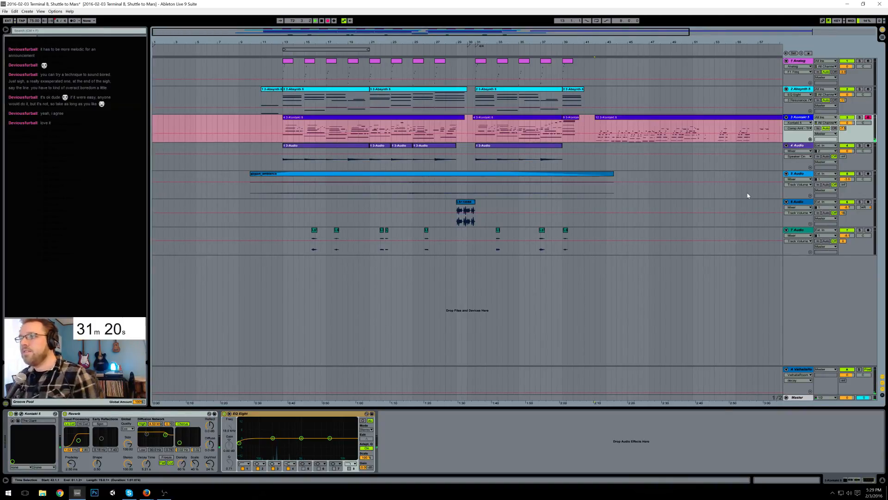
pyautogui.press('space')
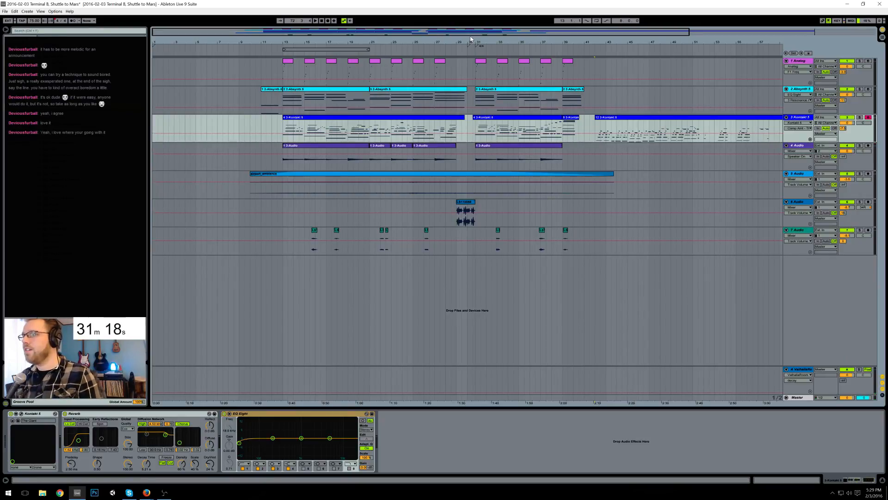
pyautogui.moveTo(569, 30); pyautogui.dragTo(745, 32)
pyautogui.click(581, 127)
pyautogui.moveTo(564, 42); pyautogui.dragTo(559, 78)
pyautogui.press('space')
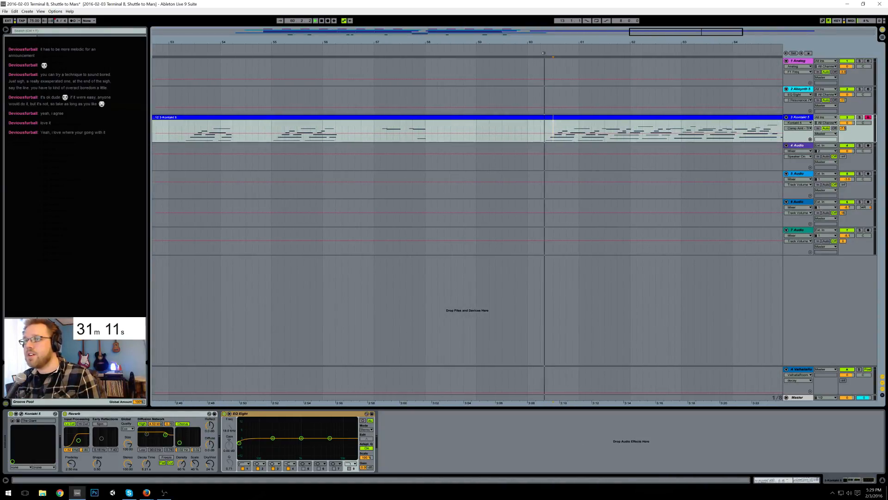
# Step: Cut the middle passage out of the new 3 Kontakt 5 take and move its closing section back to bar 49
pyautogui.moveTo(679, 33); pyautogui.dragTo(674, 24)
pyautogui.click(265, 52)
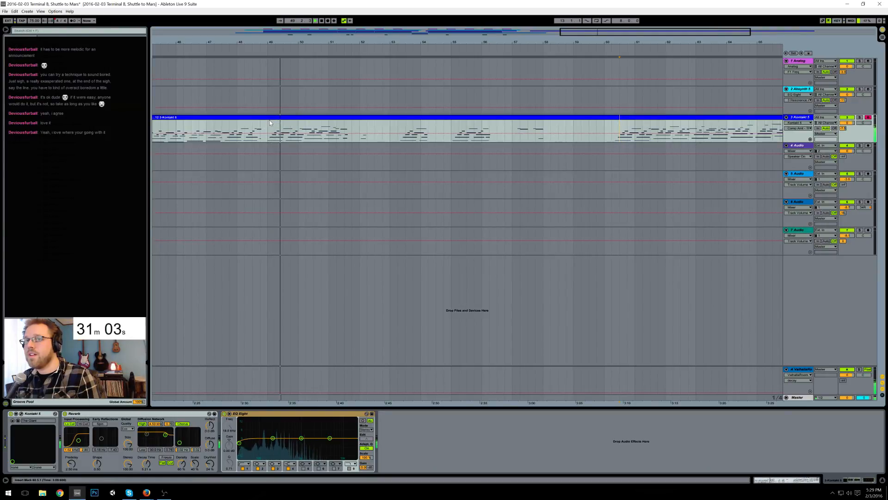
pyautogui.moveTo(266, 127); pyautogui.dragTo(285, 121)
pyautogui.press('Delete')
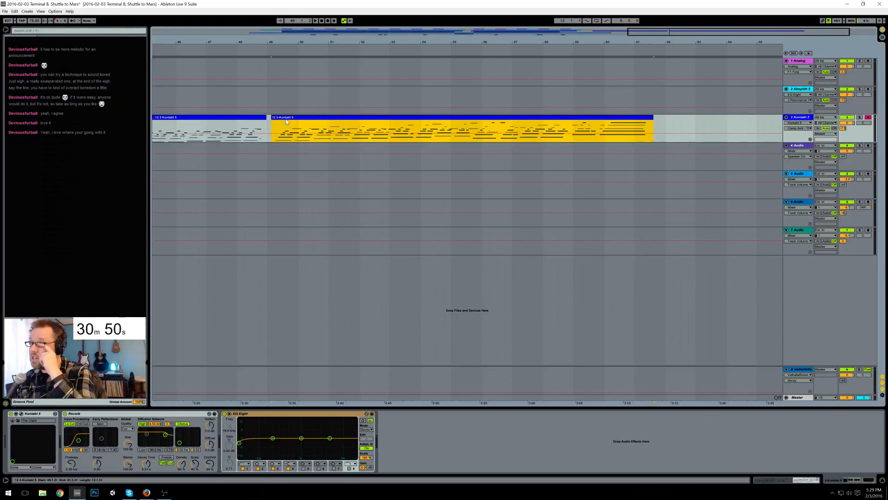
# Step: Move the first section of the new 3 Kontakt 5 take one beat earlier and play the transition
pyautogui.moveTo(653, 32); pyautogui.dragTo(559, 31)
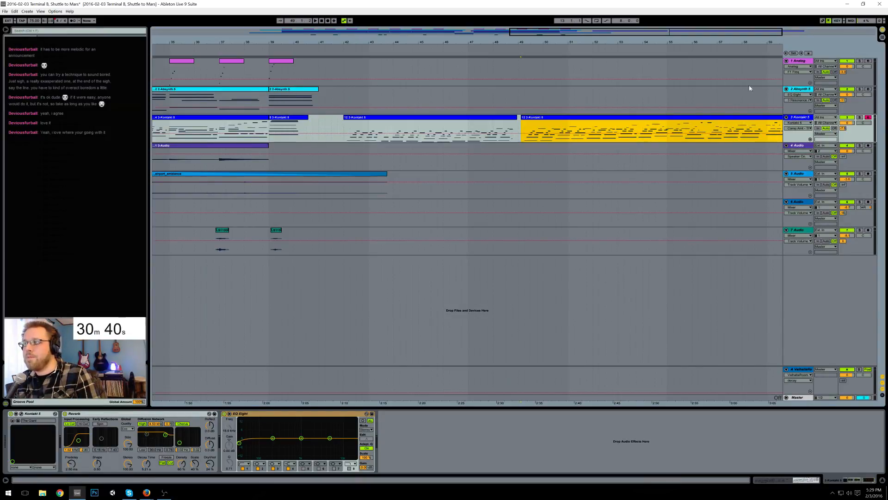
pyautogui.moveTo(582, 36); pyautogui.dragTo(580, 84)
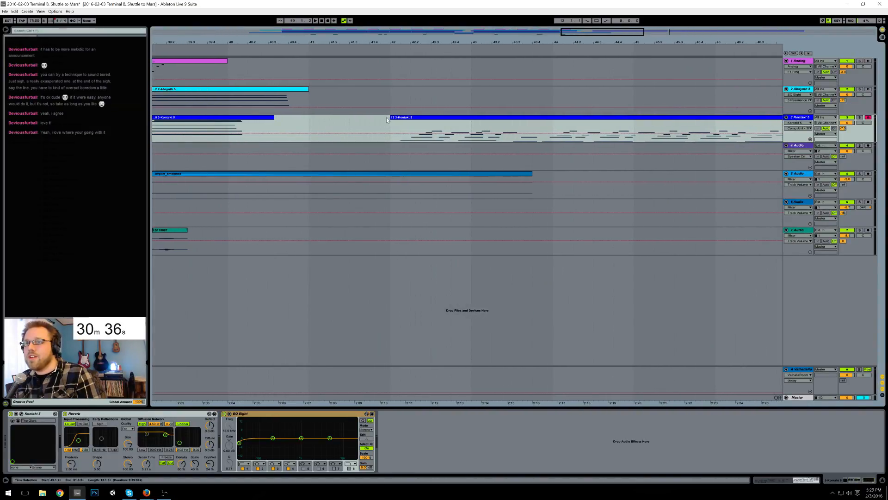
pyautogui.moveTo(390, 119)
pyautogui.mouseDown()
pyautogui.moveTo(400, 119)
pyautogui.moveTo(387, 119)
pyautogui.mouseUp()
pyautogui.press('space')
pyautogui.moveTo(586, 31); pyautogui.dragTo(599, 28)
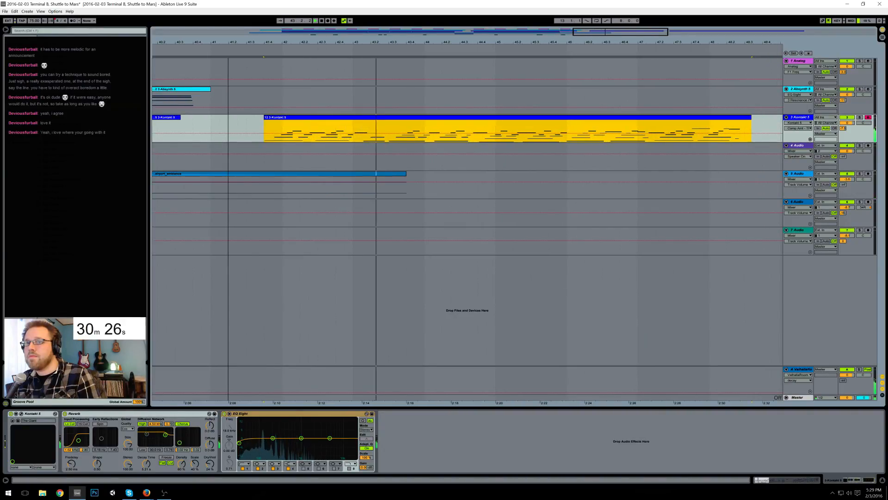
pyautogui.press('space')
# Step: Close up a short gap near bar 43 in the new 3 Kontakt 5 clip and consolidate the pieces
pyautogui.click(388, 137)
pyautogui.moveTo(386, 140); pyautogui.dragTo(362, 141)
pyautogui.hotkey('ctrl', 'e')
pyautogui.moveTo(413, 119); pyautogui.dragTo(375, 120)
pyautogui.keyDown('shift'); pyautogui.click(345, 121); pyautogui.keyUp('shift')
pyautogui.hotkey('ctrl', 'j')
# Step: Open the consolidated 3 Kontakt 5 clip for note editing and show its sustain pedal envelope
pyautogui.doubleClick(344, 122)
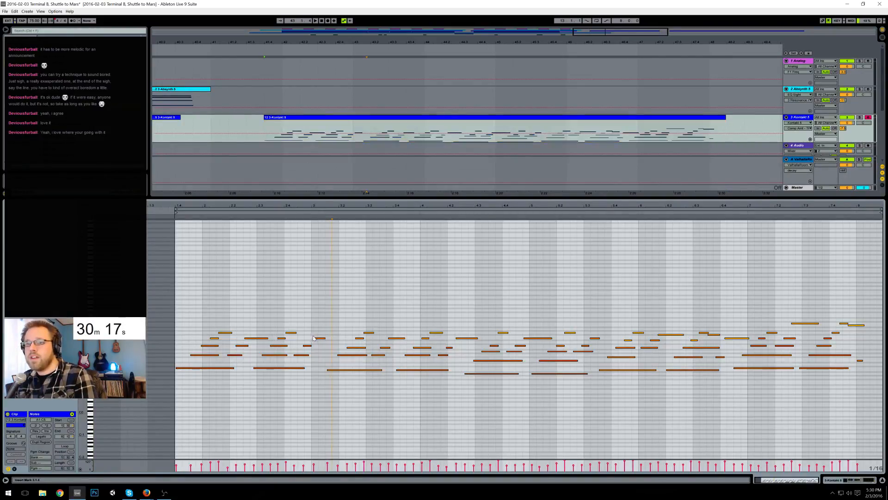
pyautogui.click(324, 339)
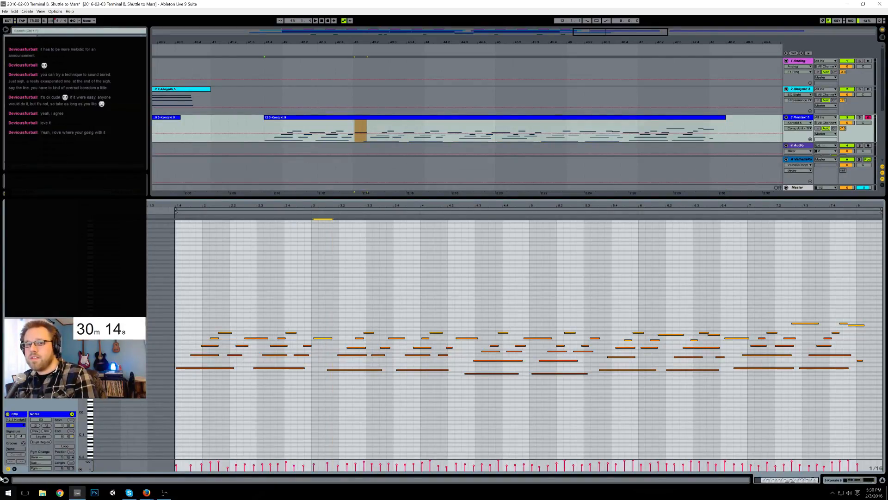
pyautogui.click(15, 469)
pyautogui.click(86, 426)
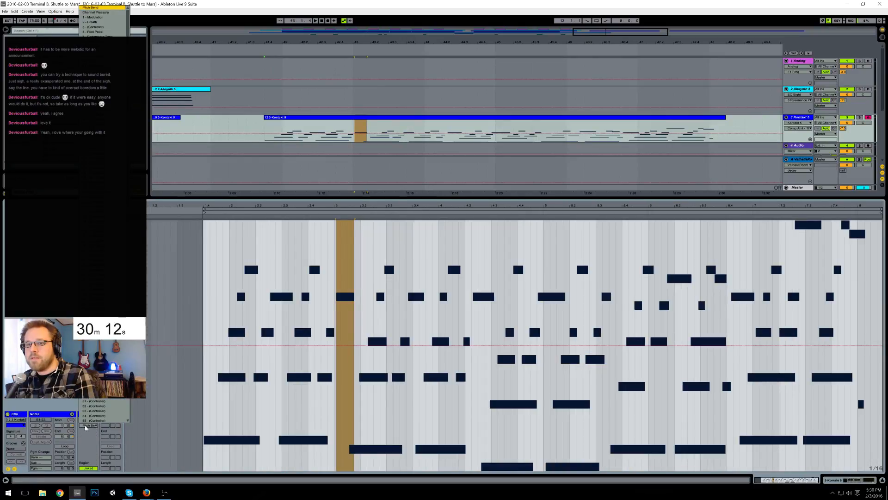
pyautogui.click(98, 318)
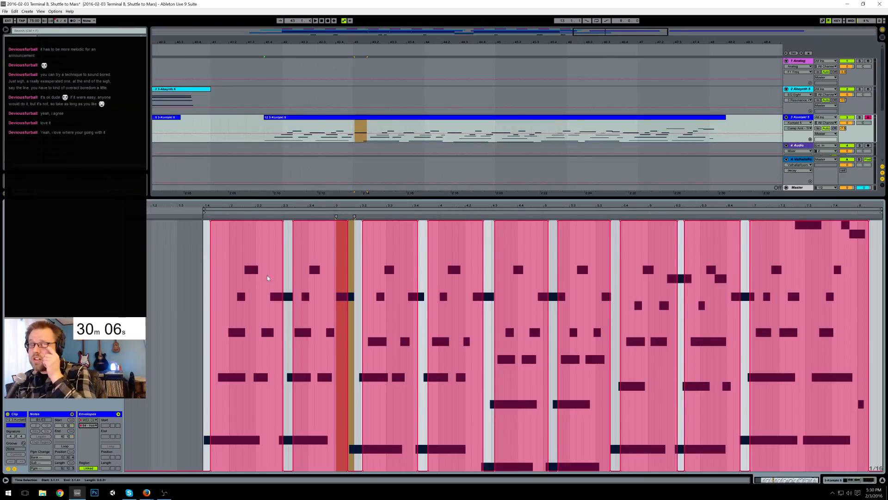
# Step: Play back the Kontakt phrase on into the following clip, and trim that second clip's start up to its first notes
pyautogui.click(352, 265)
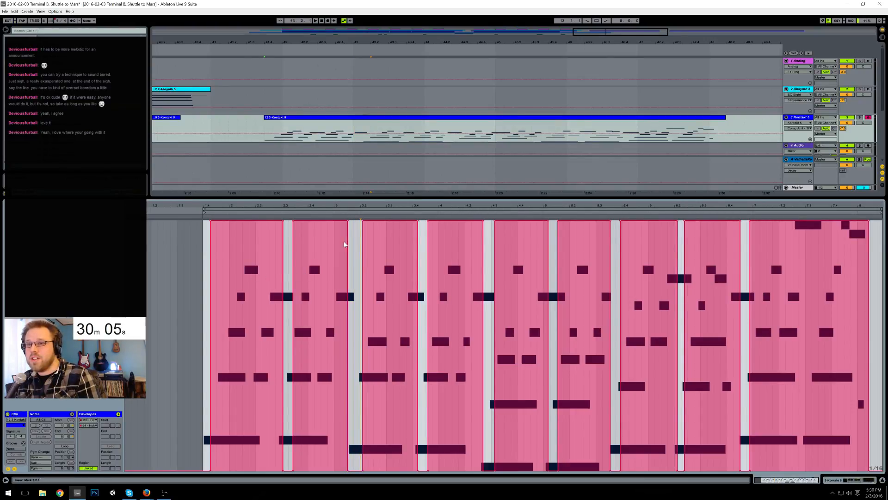
pyautogui.press('space')
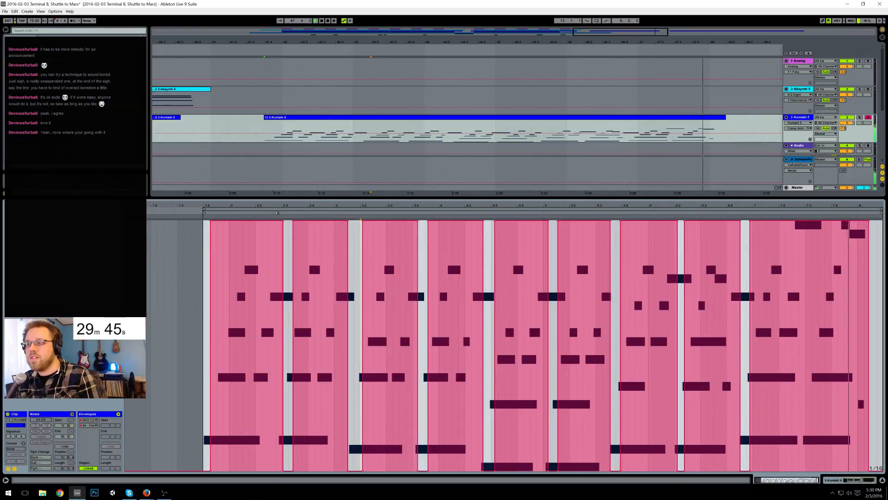
pyautogui.moveTo(571, 100); pyautogui.dragTo(551, 100)
pyautogui.click(550, 52)
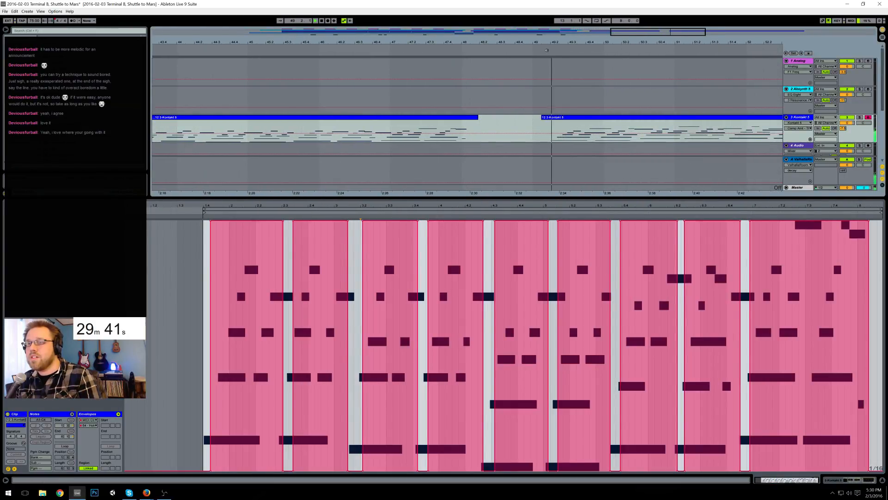
pyautogui.moveTo(543, 122); pyautogui.dragTo(550, 122)
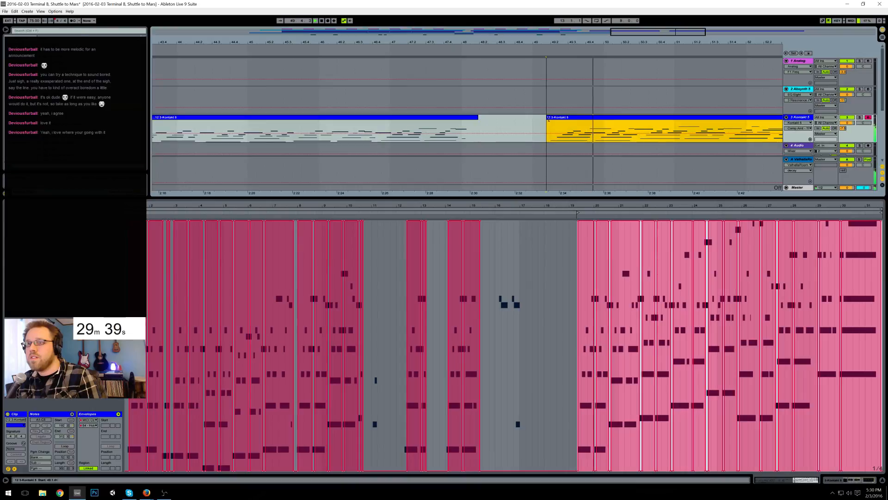
# Step: Move the second Kontakt clip earlier to about bar 46.4 against the first phrase, and consolidate both clips into one
pyautogui.press('space')
pyautogui.moveTo(565, 118); pyautogui.dragTo(431, 124)
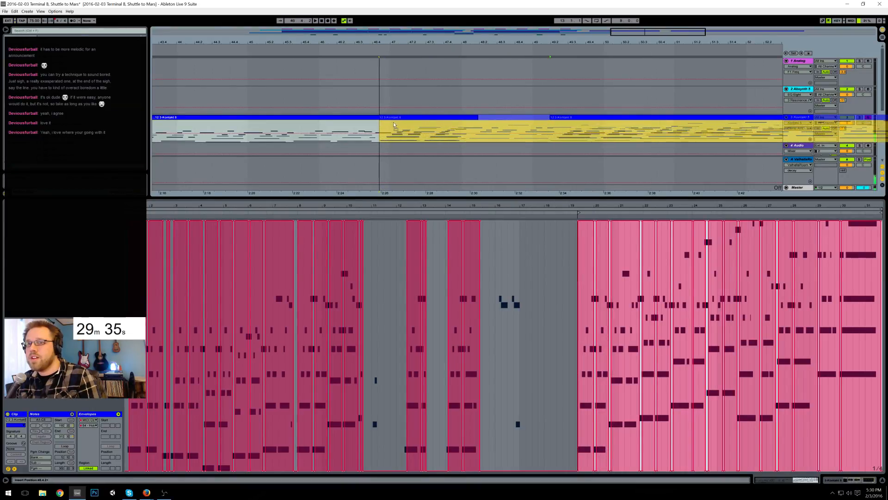
pyautogui.click(395, 123)
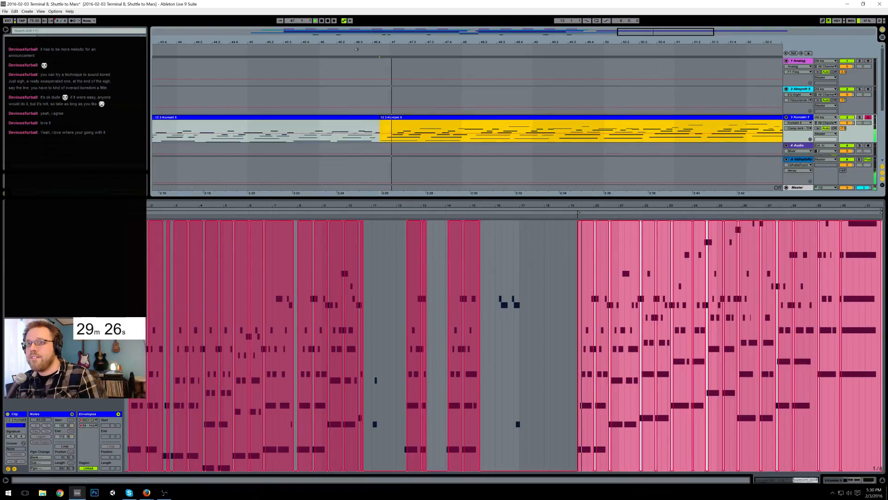
pyautogui.keyDown('shift'); pyautogui.click(374, 118); pyautogui.keyUp('shift')
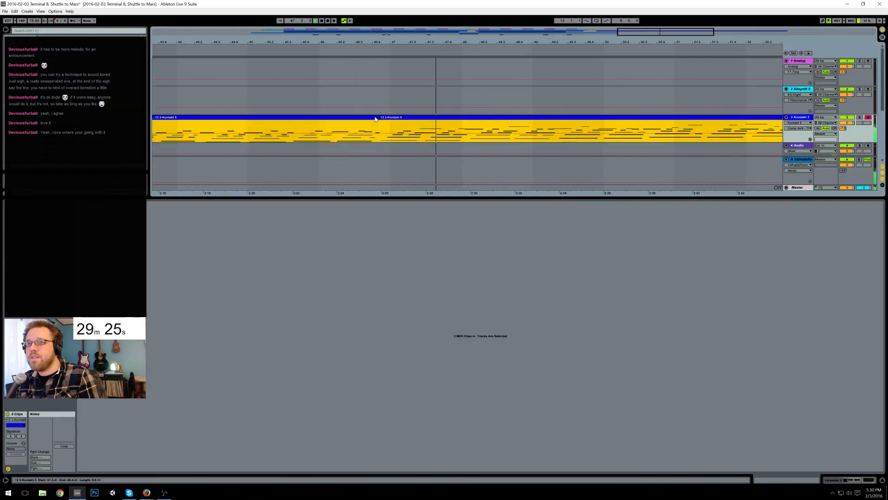
pyautogui.hotkey('ctrl', 'j')
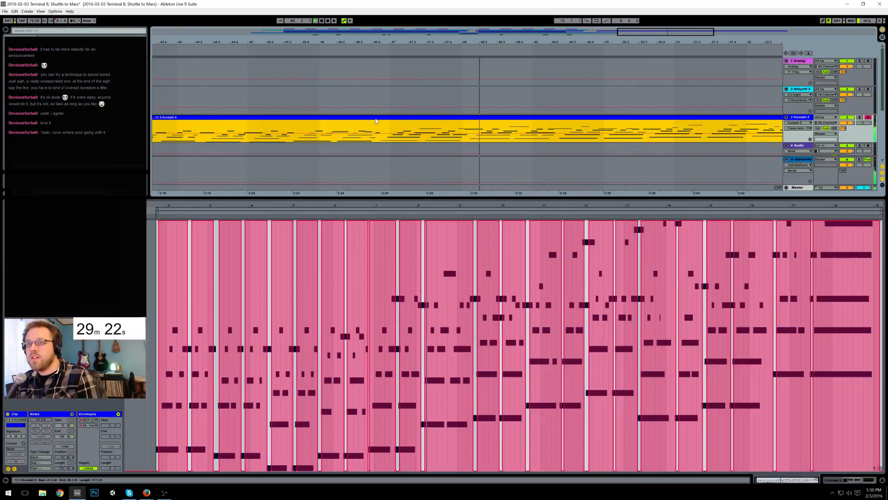
# Step: Show the consolidated clip's notes and lower the velocity of the short E3 note just before bar 7
pyautogui.click(14, 469)
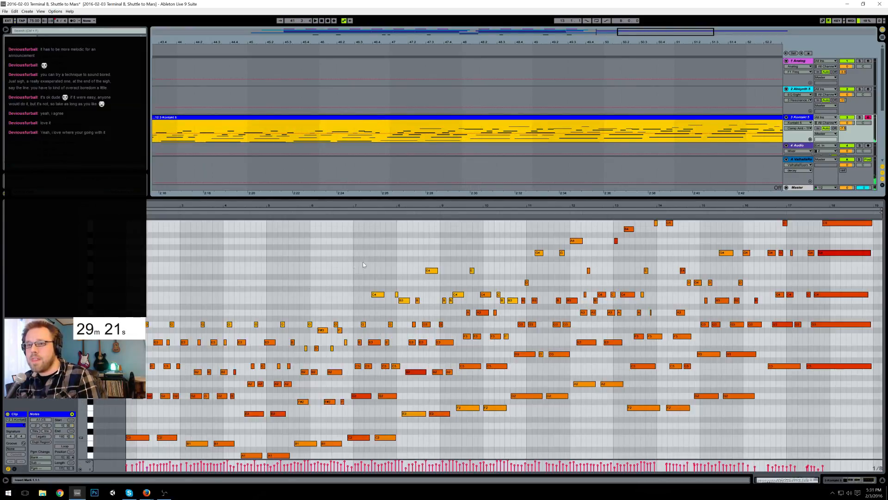
pyautogui.click(344, 60)
pyautogui.click(343, 345)
pyautogui.click(348, 345)
pyautogui.click(349, 342)
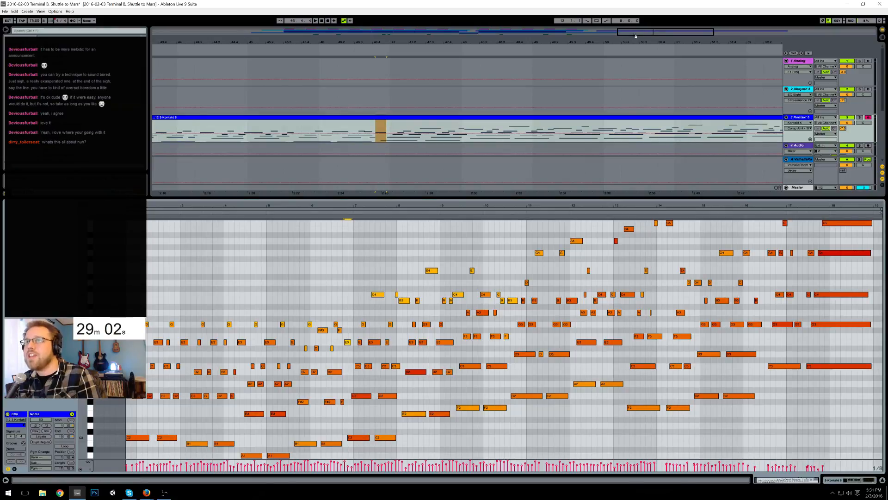
# Step: Play back the passage after the first join and delete the short D3 note early in bar 11 of the clip
pyautogui.moveTo(356, 42)
pyautogui.mouseDown()
pyautogui.moveTo(361, 35)
pyautogui.moveTo(367, 41)
pyautogui.moveTo(367, 67)
pyautogui.moveTo(301, 68)
pyautogui.mouseUp()
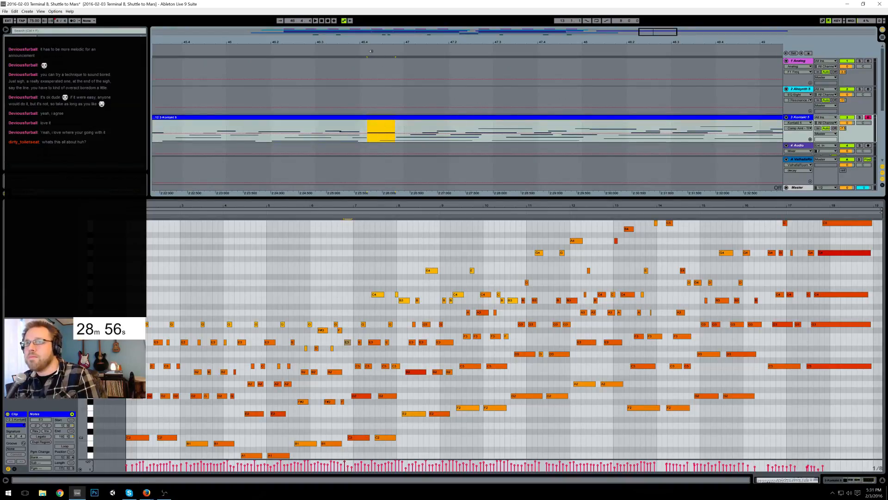
pyautogui.click(342, 214)
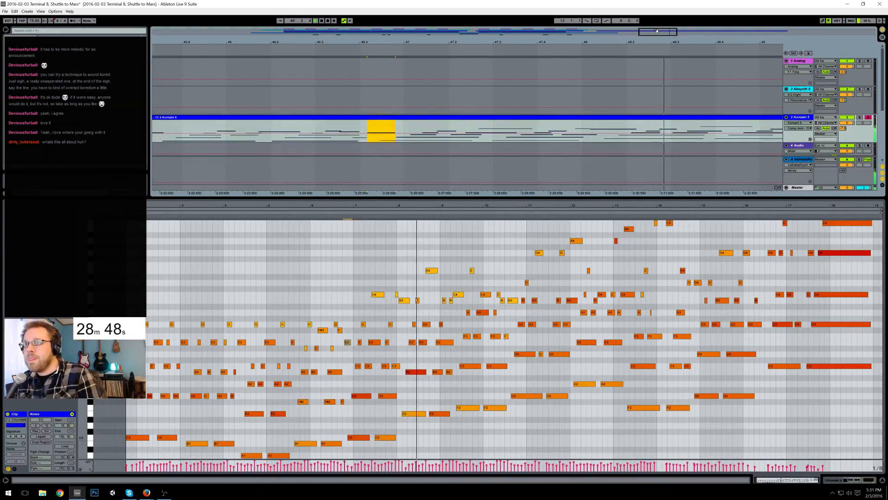
pyautogui.moveTo(657, 31); pyautogui.dragTo(661, 31)
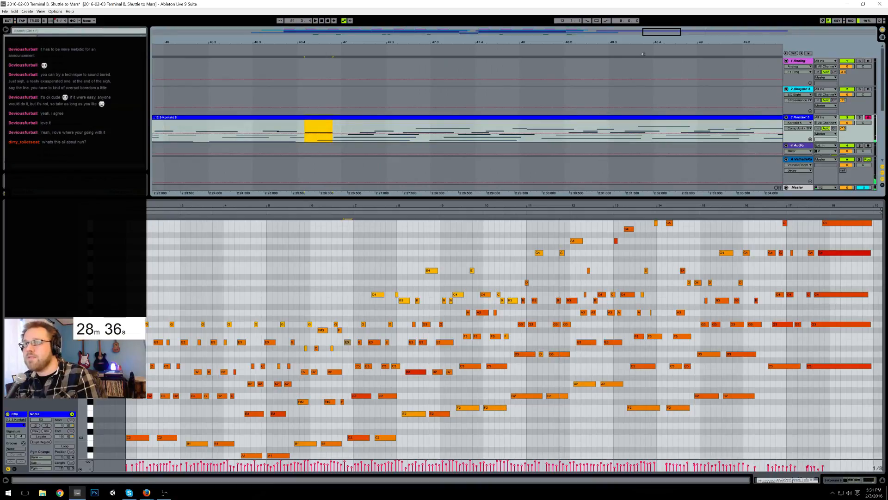
pyautogui.moveTo(661, 33); pyautogui.dragTo(693, 33)
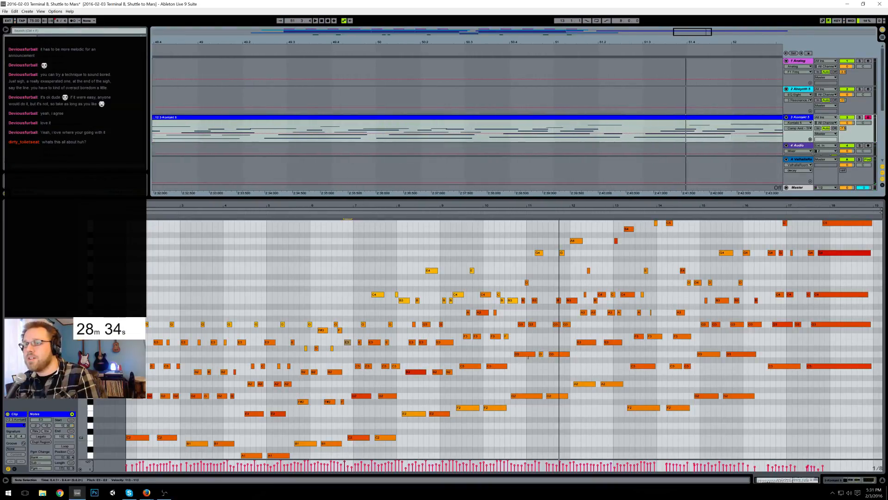
pyautogui.click(540, 353)
pyautogui.press('space')
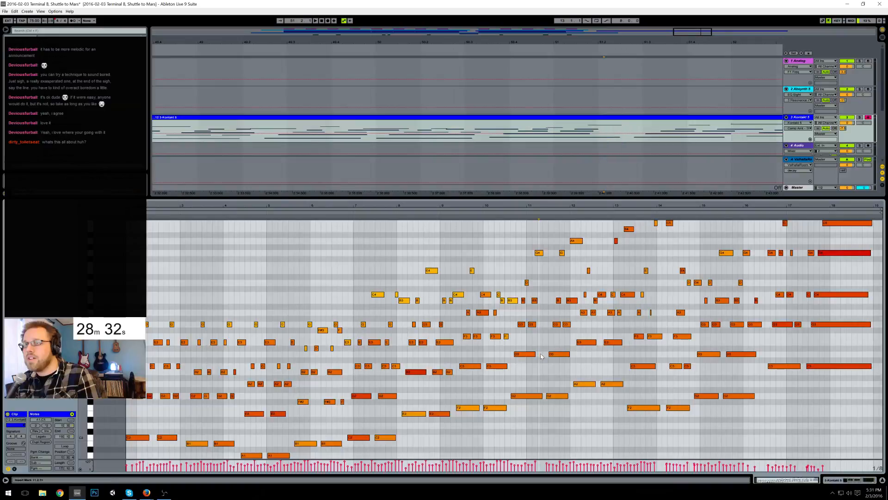
# Step: Split off the Kontakt clip from about bar 51.2 to its end and move that section slightly earlier
pyautogui.click(631, 139)
pyautogui.moveTo(693, 32); pyautogui.dragTo(731, 5)
pyautogui.keyDown('shift'); pyautogui.click(717, 125); pyautogui.keyUp('shift')
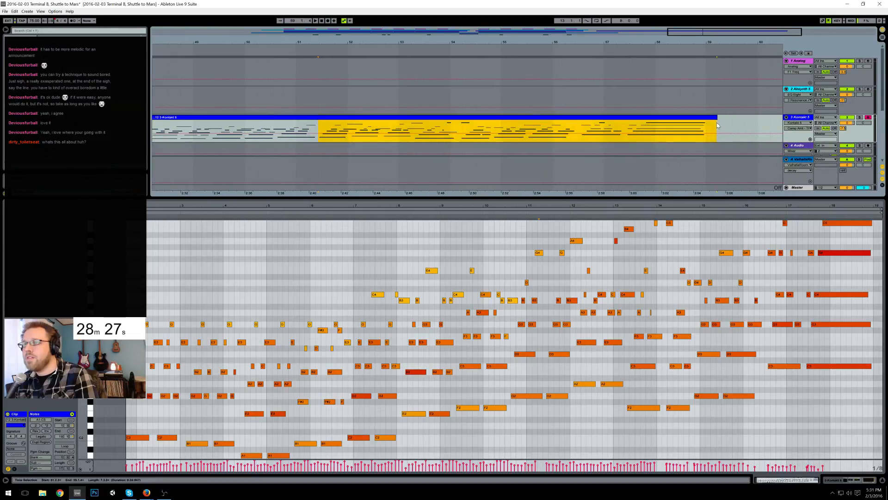
pyautogui.hotkey('ctrl', 'e')
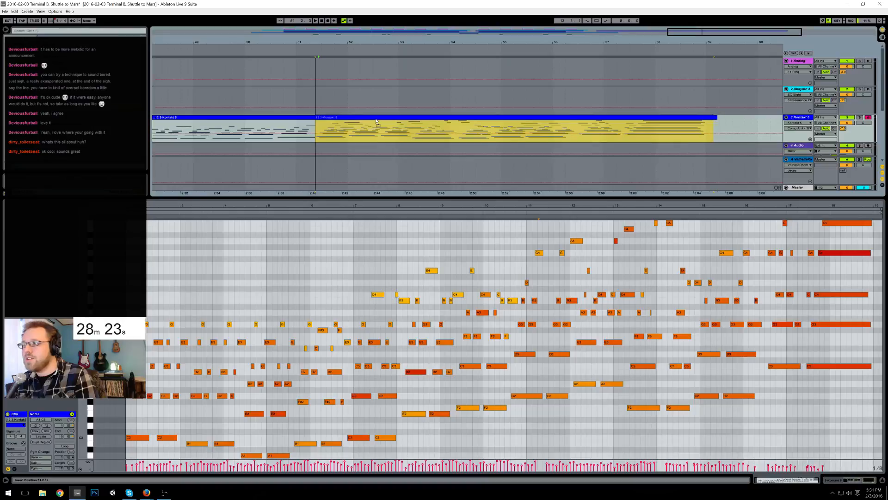
pyautogui.click(376, 121)
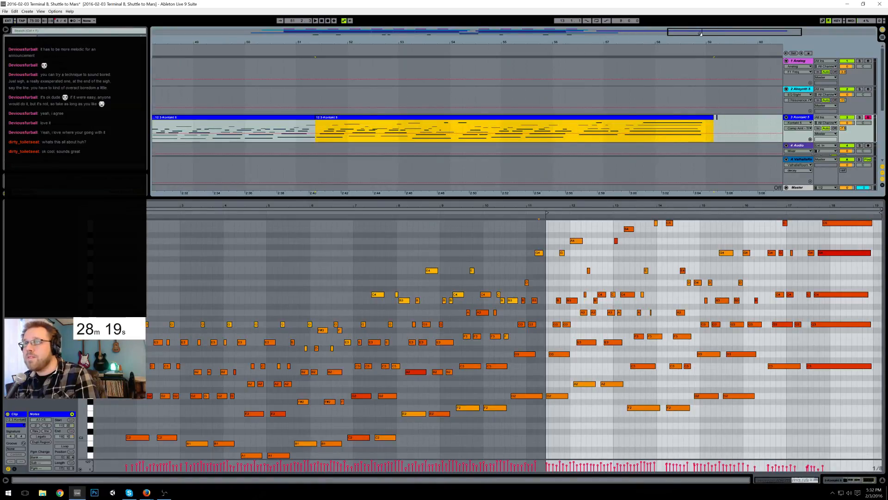
# Step: Play back the seam, nudge the second Kontakt section slightly earlier, and consolidate both sections into one clip
pyautogui.moveTo(702, 32); pyautogui.dragTo(701, 32)
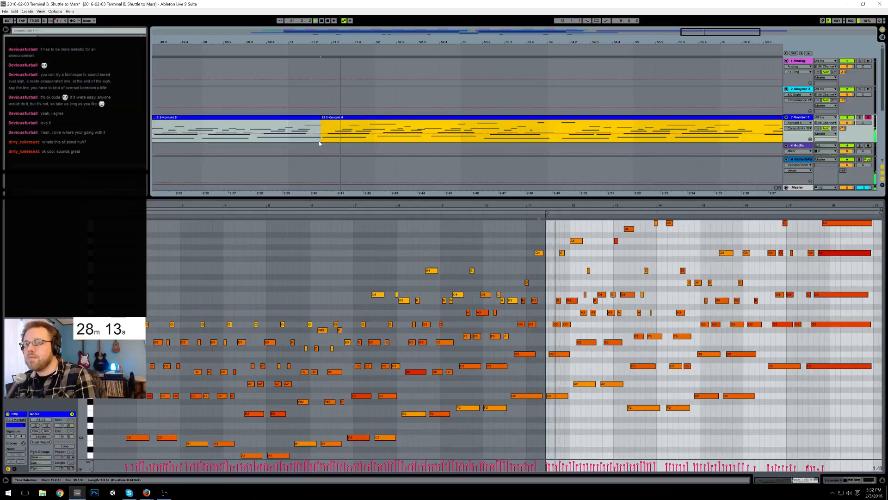
pyautogui.click(326, 121)
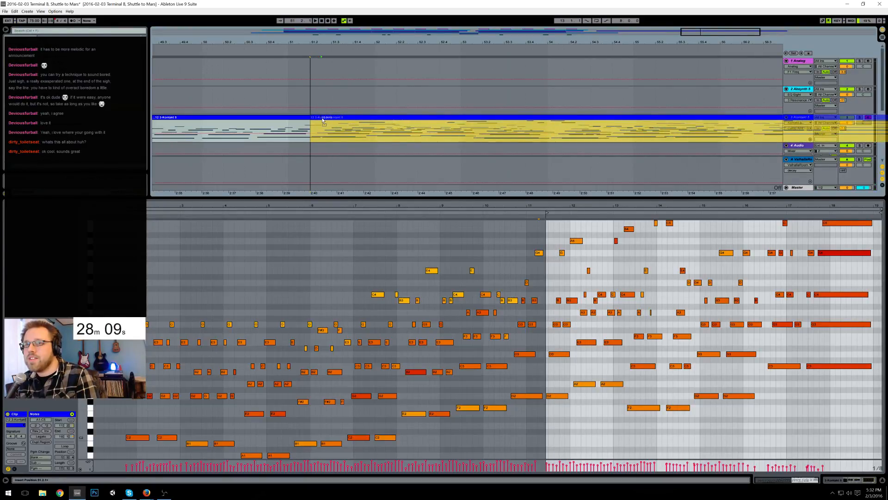
pyautogui.click(317, 120)
pyautogui.keyDown('shift'); pyautogui.click(303, 120); pyautogui.keyUp('shift')
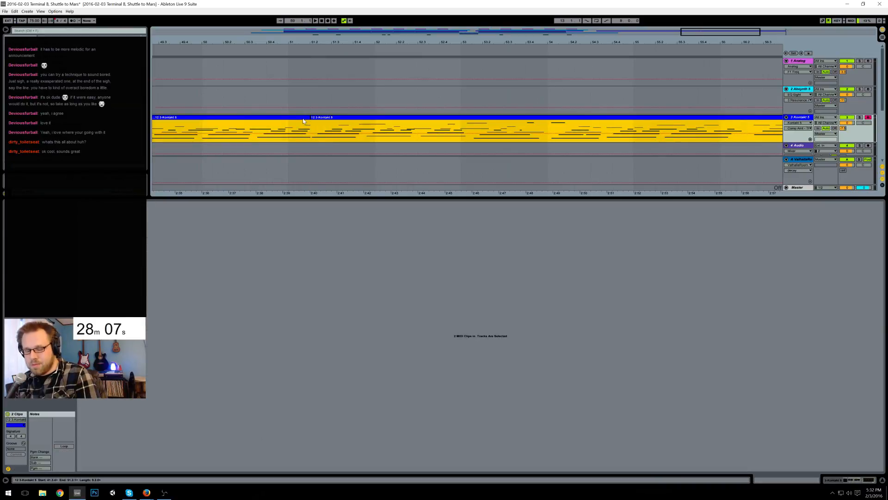
pyautogui.hotkey('ctrl', 'j')
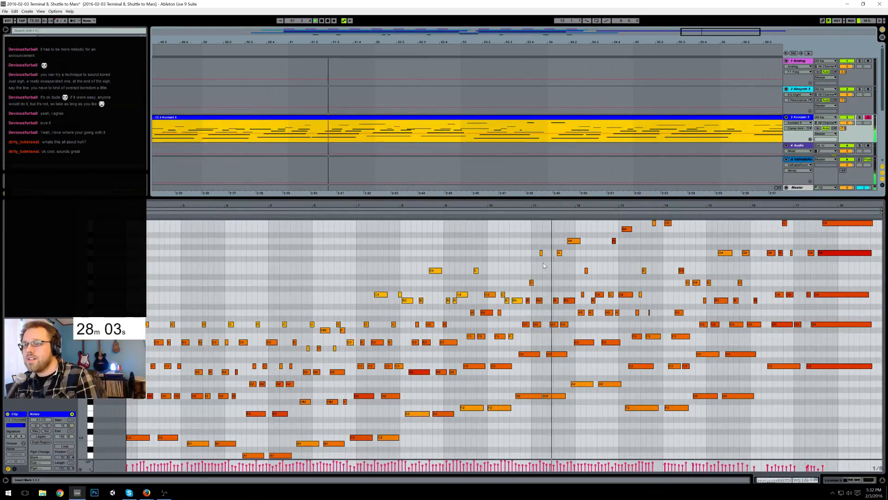
# Step: Lower the velocity of the loud, short A4 note shortly before bar 13 of the Kontakt clip
pyautogui.click(673, 207)
pyautogui.scroll(3, 673, 253)
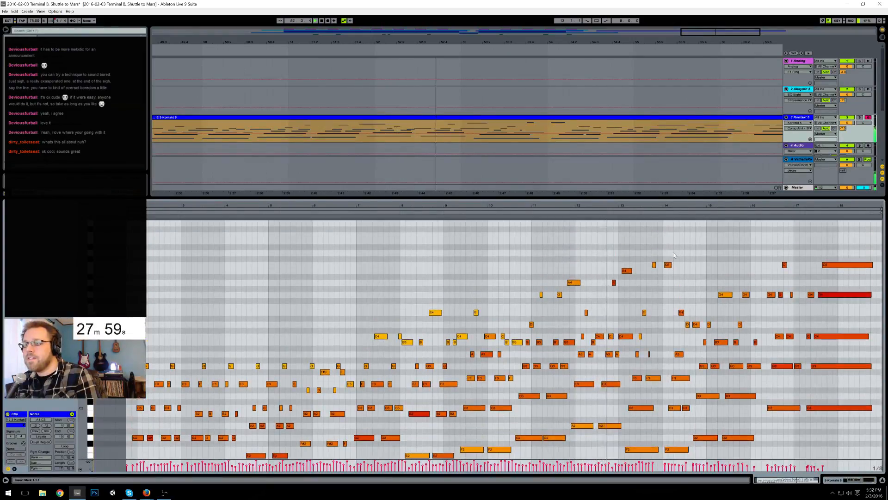
pyautogui.click(607, 291)
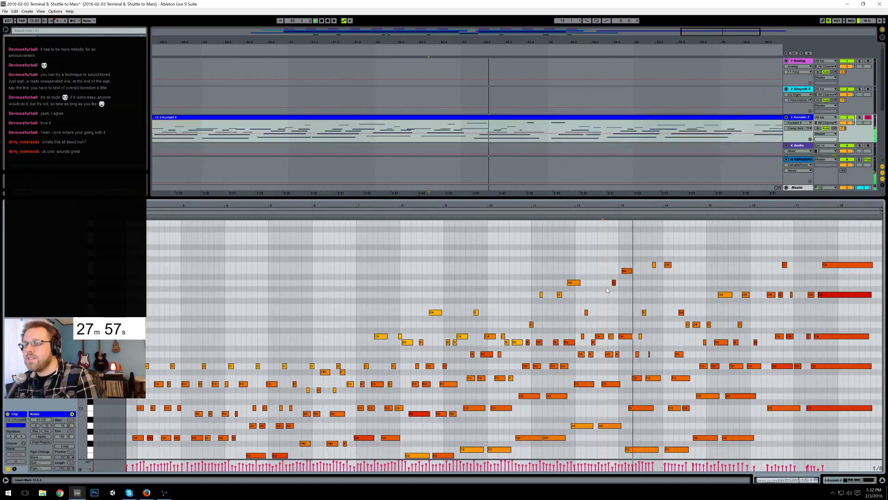
pyautogui.click(614, 283)
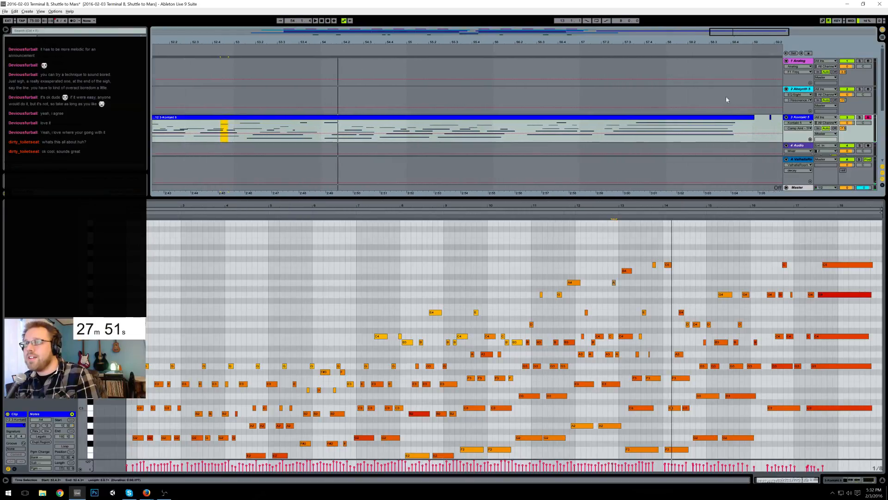
# Step: Shift the Kontakt clip's closing section from bar 54 onward slightly earlier and delete the leftover fragment after it
pyautogui.moveTo(742, 126); pyautogui.dragTo(323, 142)
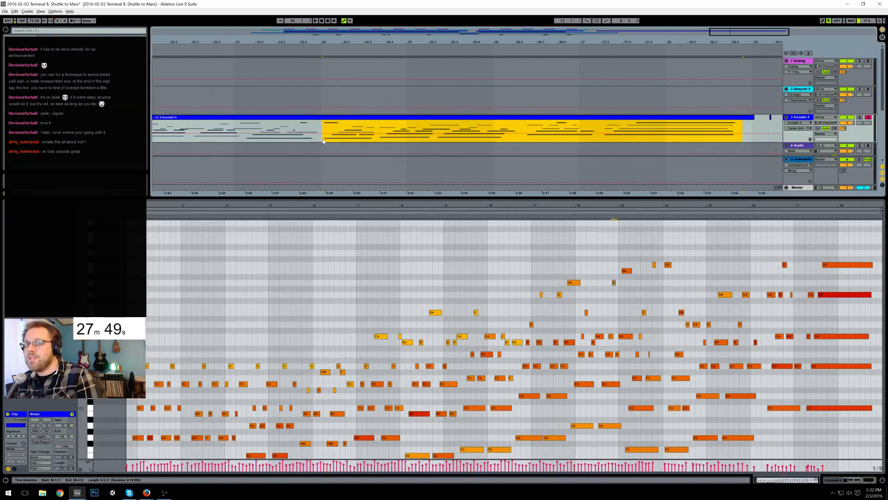
pyautogui.moveTo(338, 120); pyautogui.dragTo(322, 121)
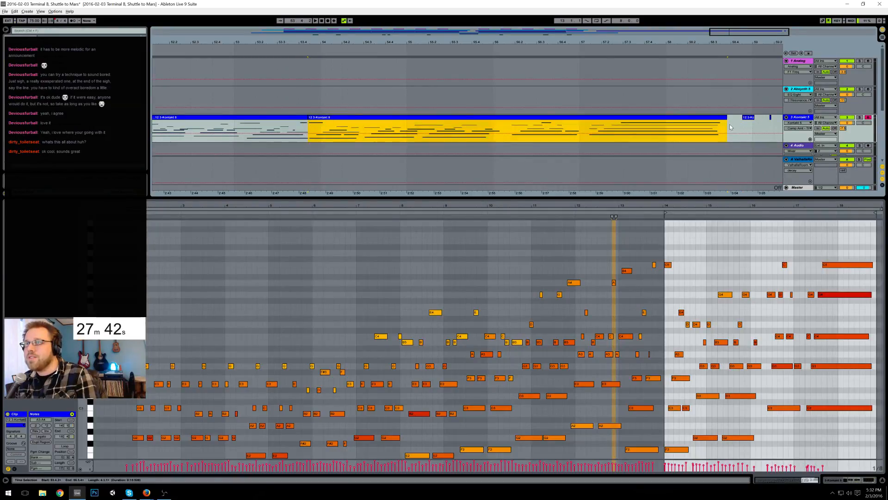
pyautogui.moveTo(730, 128); pyautogui.dragTo(780, 127)
pyautogui.press('Delete')
pyautogui.click(244, 51)
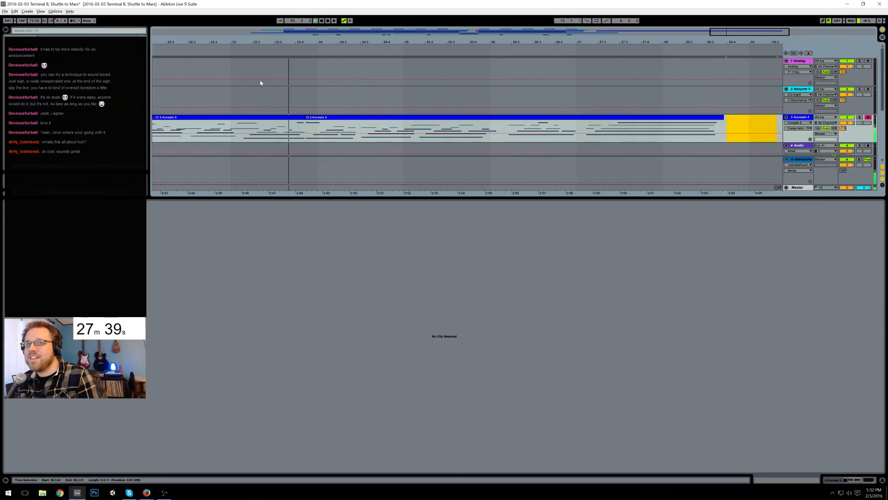
# Step: Nudge the closing Kontakt section a little earlier and consolidate it with the preceding clip
pyautogui.click(303, 122)
pyautogui.press('space')
pyautogui.moveTo(305, 121); pyautogui.dragTo(298, 117)
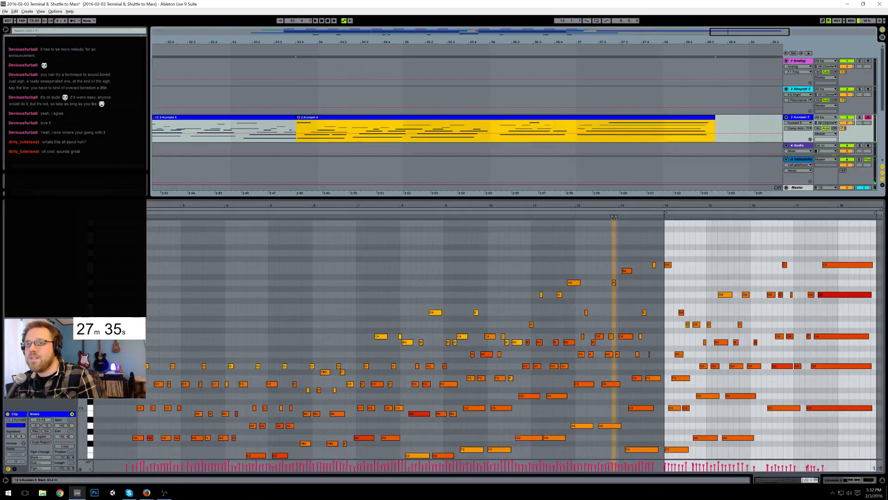
pyautogui.keyDown('shift'); pyautogui.click(289, 118); pyautogui.keyUp('shift')
pyautogui.hotkey('ctrl', 'j')
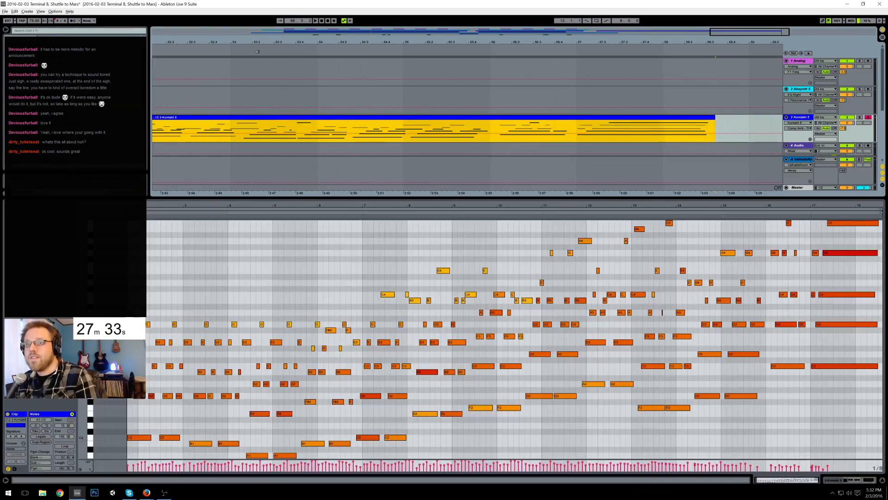
# Step: Play back the closing section and lower the velocity of the long final G4 note
pyautogui.press('space')
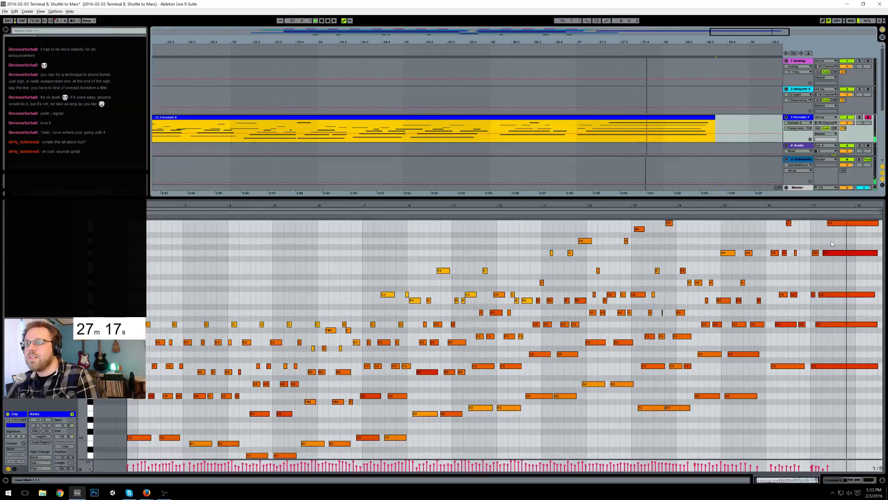
pyautogui.press('space')
pyautogui.click(829, 256)
pyautogui.click(829, 253)
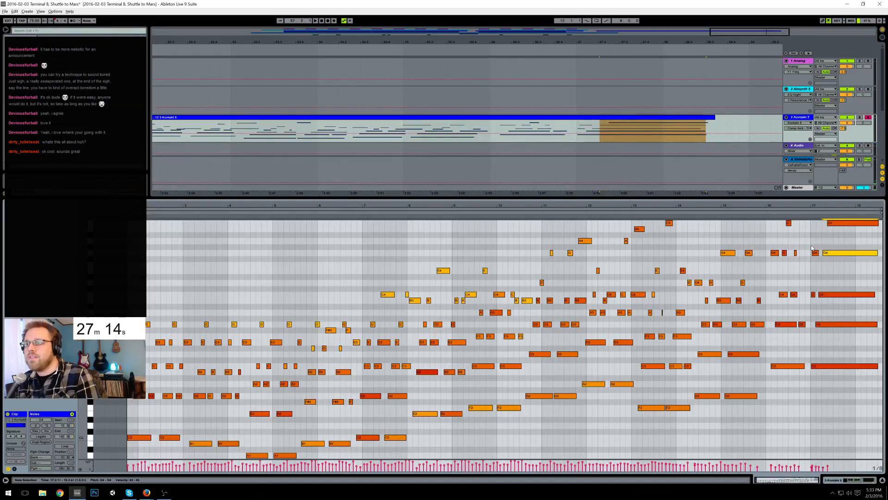
pyautogui.click(812, 249)
# Step: Switch to the device view and record a short take on the Absynth track from where the long Kontakt clip begins
pyautogui.doubleClick(750, 32)
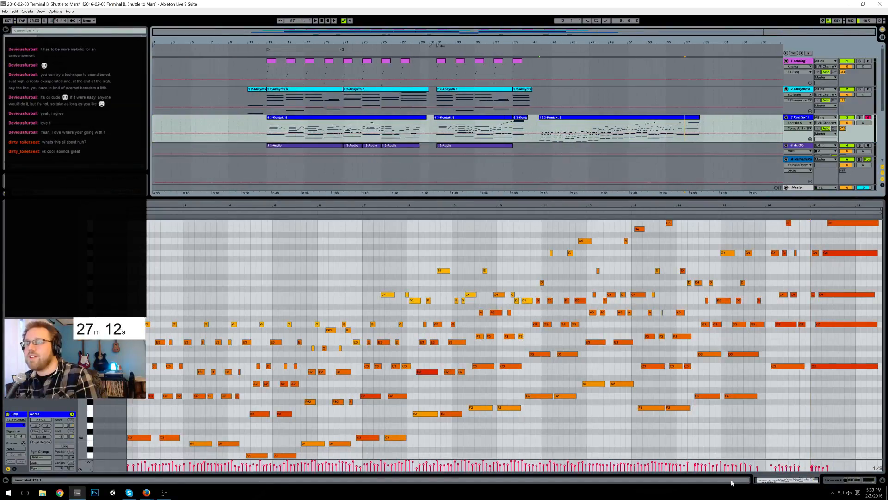
pyautogui.click(861, 481)
pyautogui.moveTo(642, 31); pyautogui.dragTo(706, 68)
pyautogui.moveTo(685, 32); pyautogui.dragTo(724, 32)
pyautogui.click(225, 98)
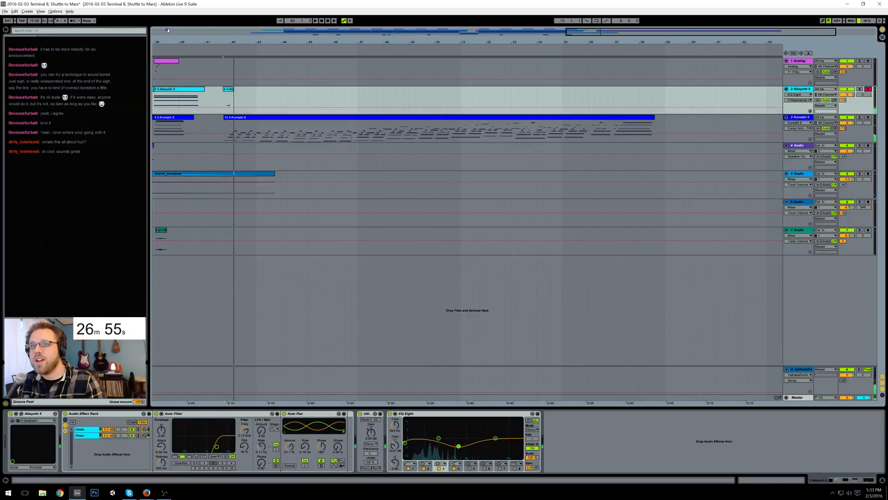
pyautogui.press('space')
pyautogui.click(204, 99)
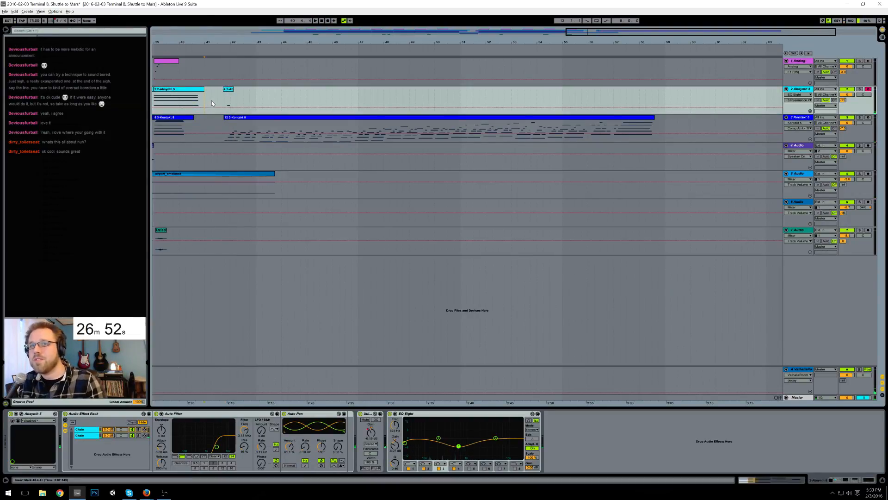
# Step: Record a new Absynth take from bar 41 until the long Kontakt clip has ended
pyautogui.press('F9')
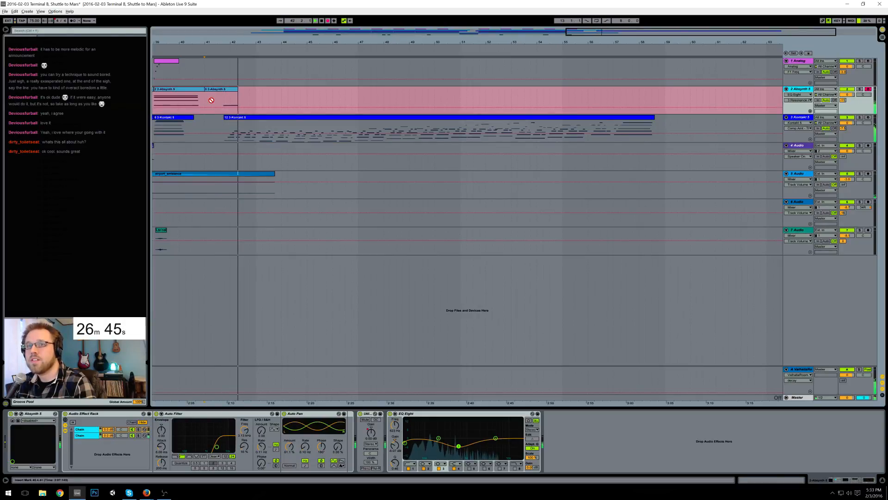
pyautogui.press('space')
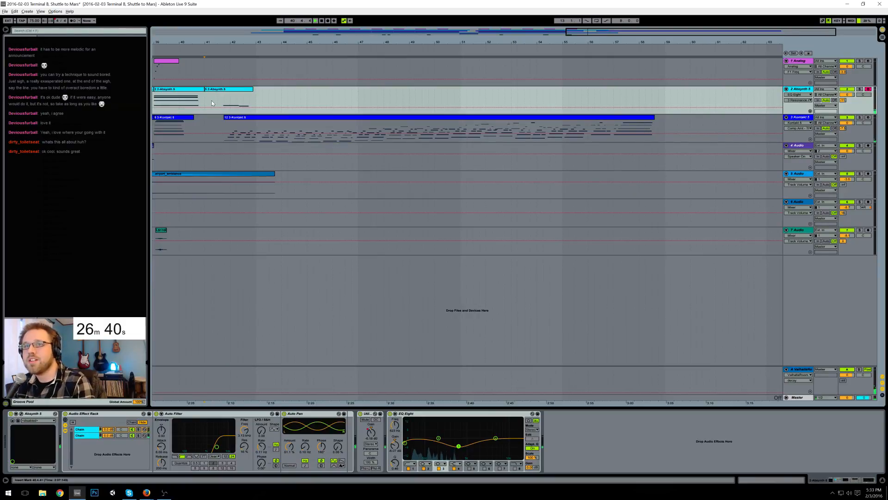
pyautogui.press('F9')
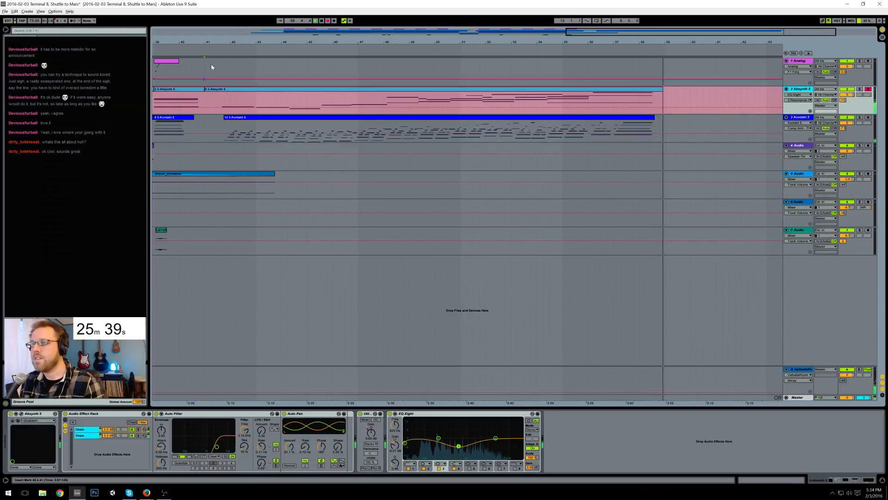
pyautogui.press('space')
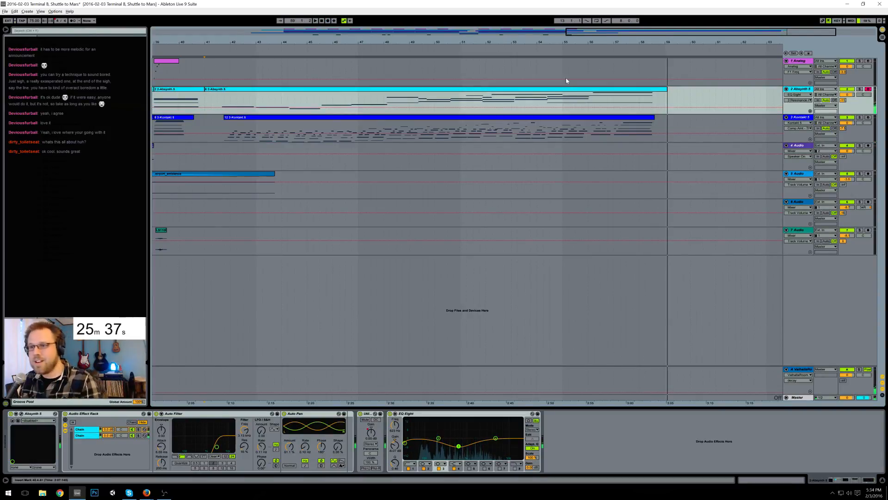
# Step: Open the new Absynth clip and correct its bar 10 to 12 melody: raise and lengthen the short note, then move the next one to G3
pyautogui.doubleClick(469, 92)
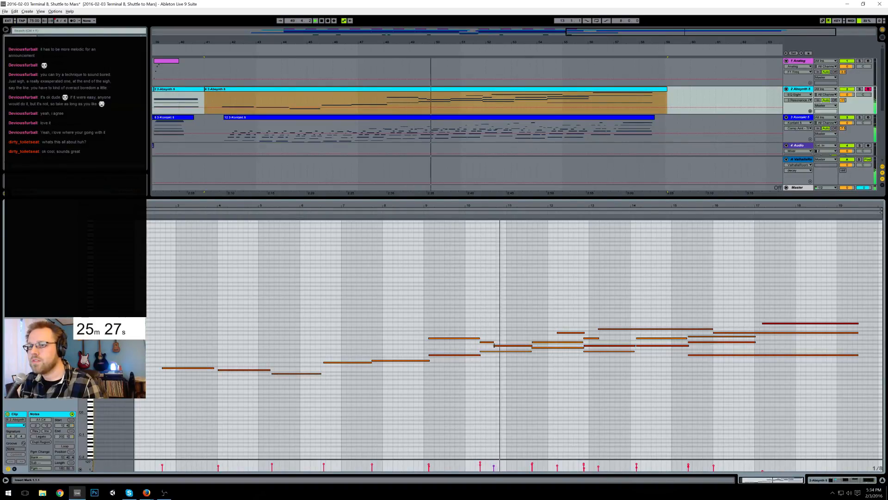
pyautogui.click(490, 343)
pyautogui.press('space')
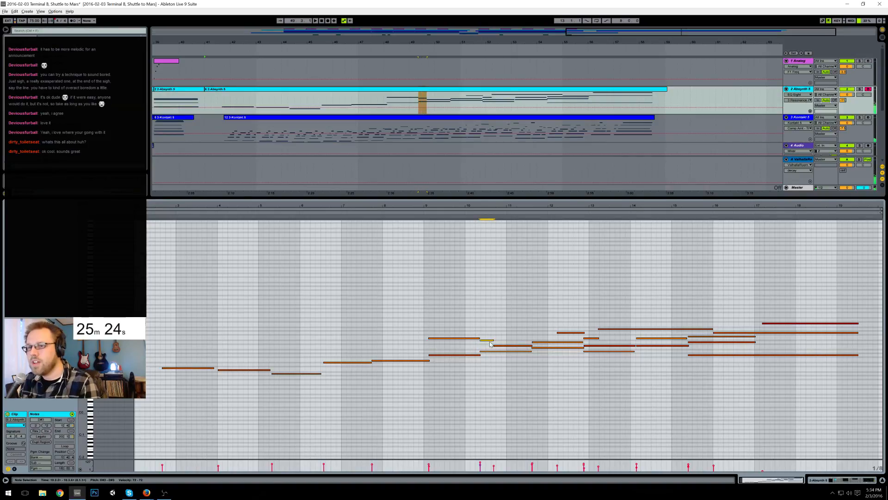
pyautogui.moveTo(509, 337); pyautogui.dragTo(530, 339)
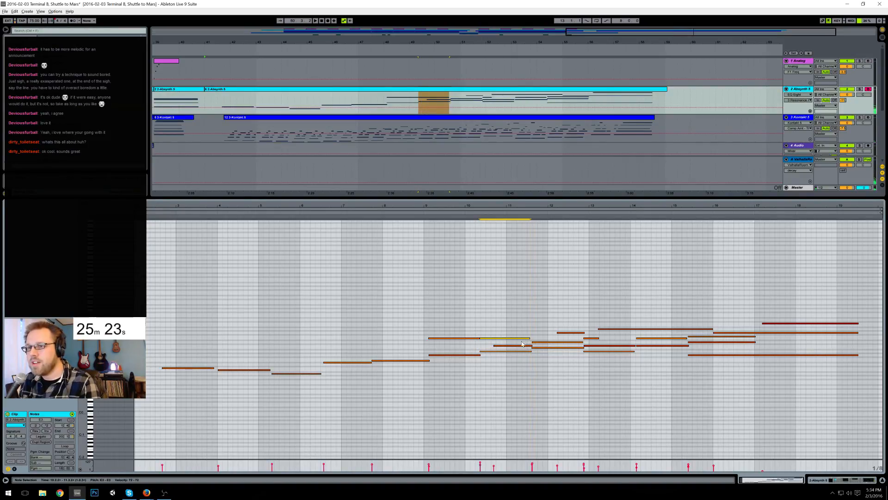
pyautogui.click(544, 343)
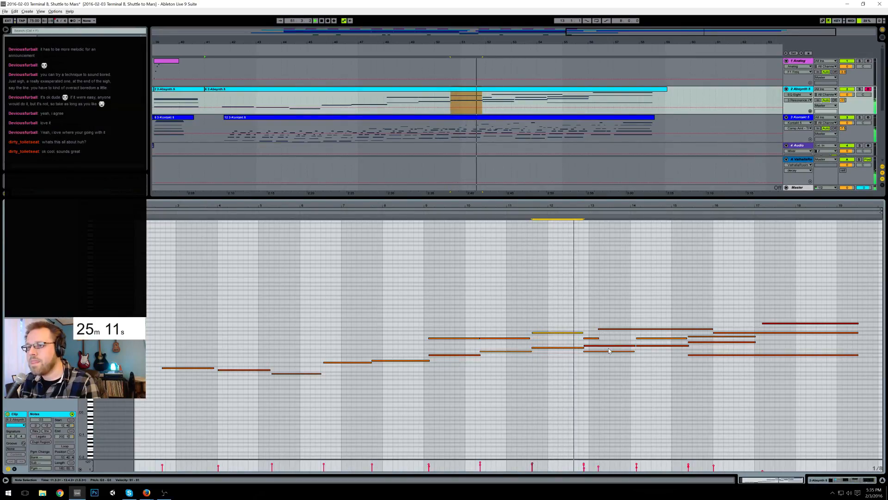
# Step: Raise the short note before bar 13 to A3 and join it with the following A3 into one long note
pyautogui.press('space')
pyautogui.click(595, 338)
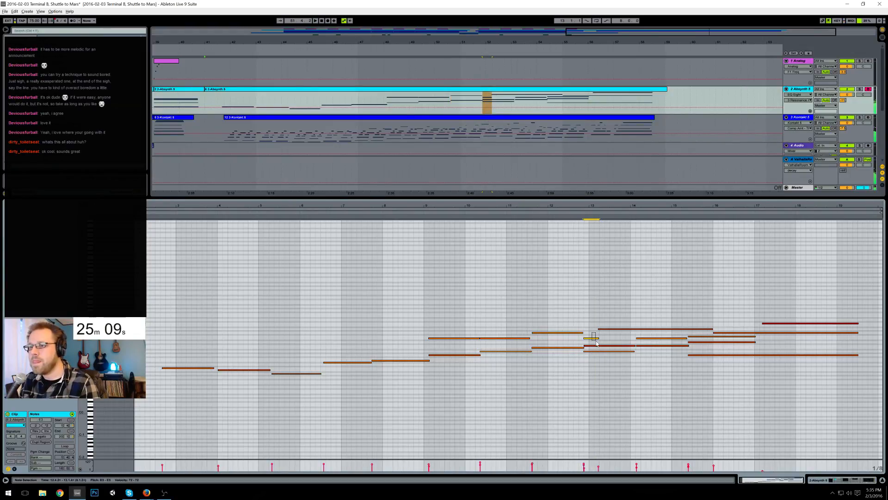
pyautogui.press('Up')
pyautogui.press('Up')
pyautogui.press('Up')
pyautogui.moveTo(598, 329); pyautogui.dragTo(707, 331)
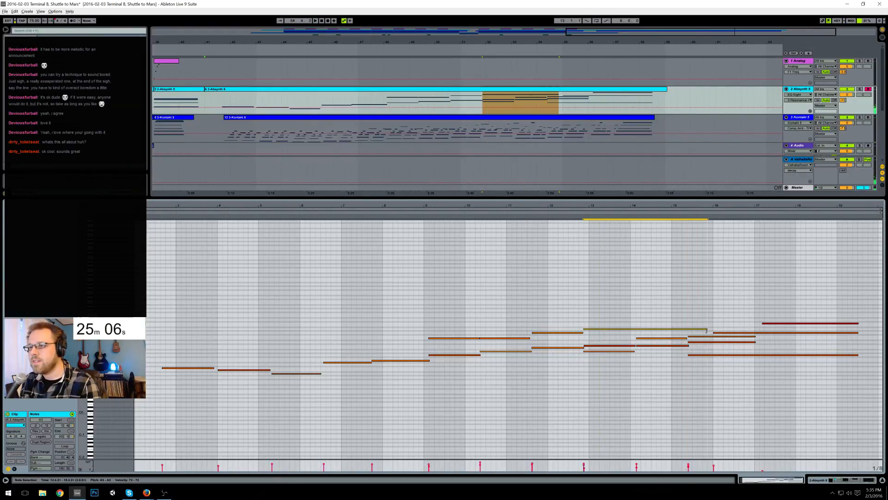
# Step: Raise the middle note starting just before bar 13 to D3 and check the lower note in bar 14 during playback
pyautogui.click(595, 346)
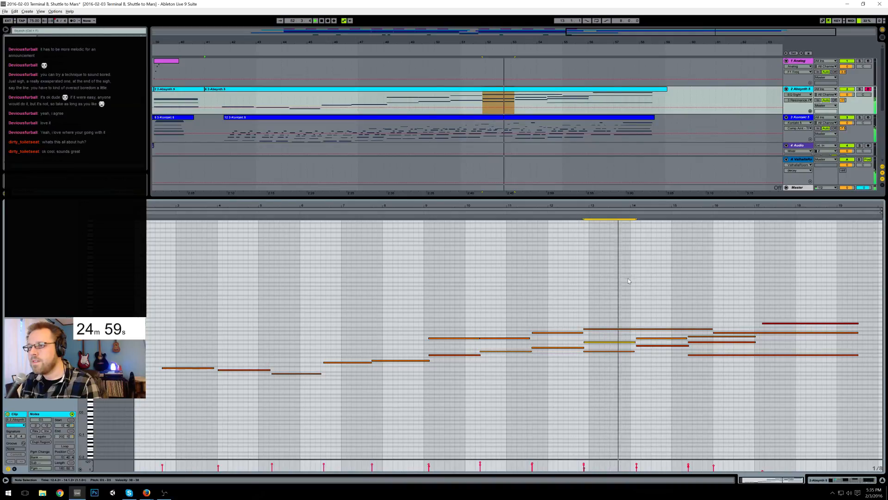
pyautogui.click(658, 348)
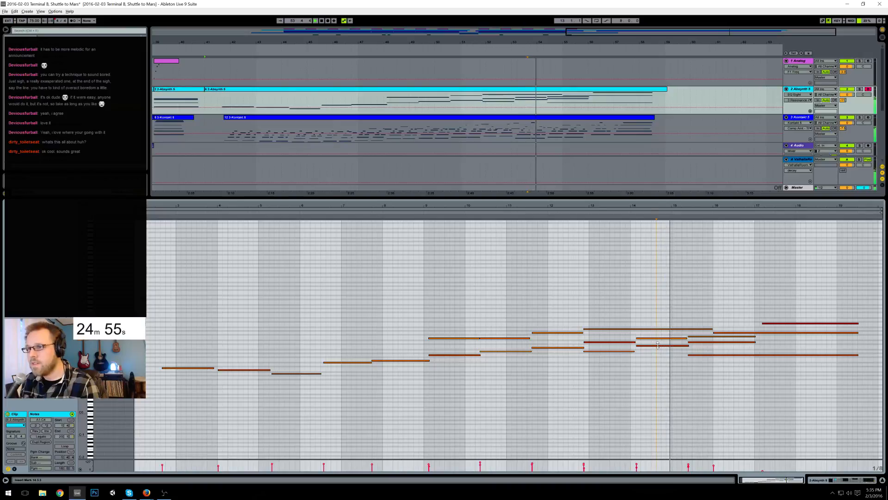
pyautogui.click(660, 346)
pyautogui.moveTo(655, 346); pyautogui.dragTo(655, 344)
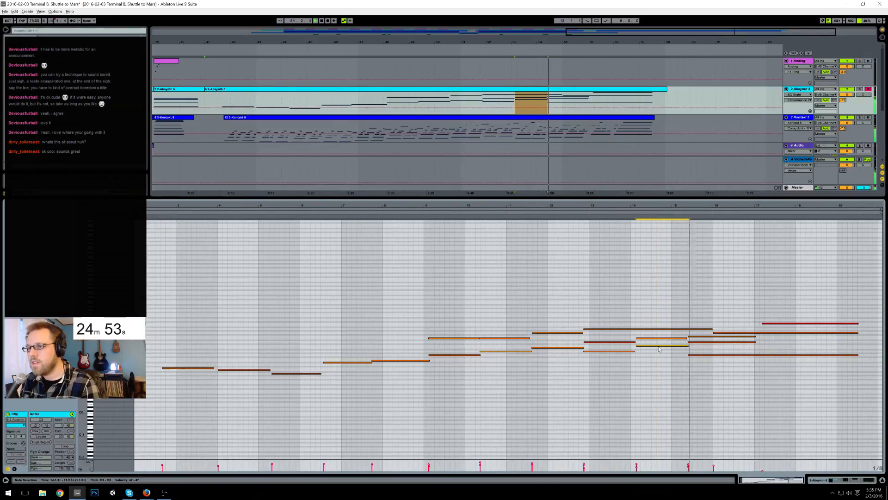
# Step: Delete the upper note of the chord starting in bar 15 and play back the clip's ending
pyautogui.click(700, 355)
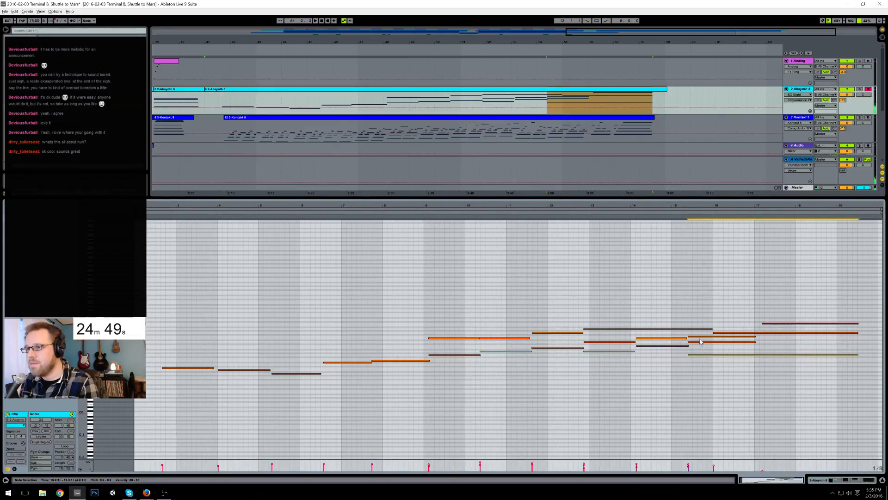
pyautogui.click(700, 336)
pyautogui.press('Delete')
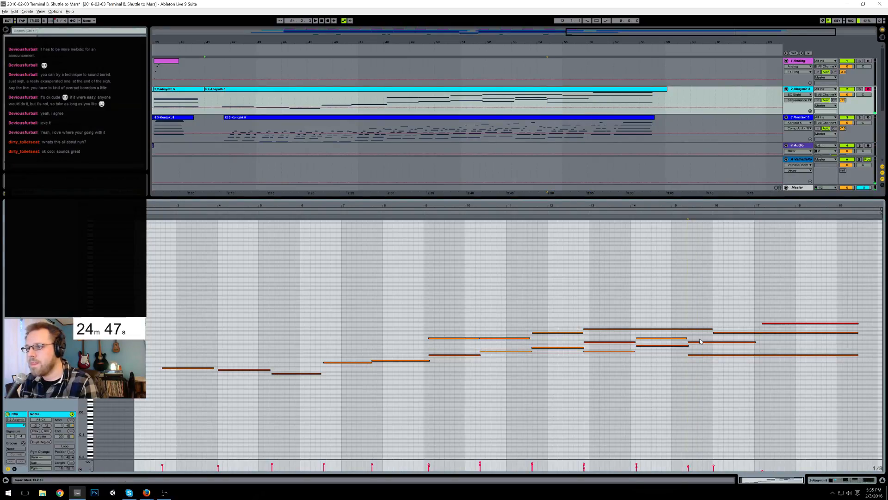
pyautogui.click(686, 217)
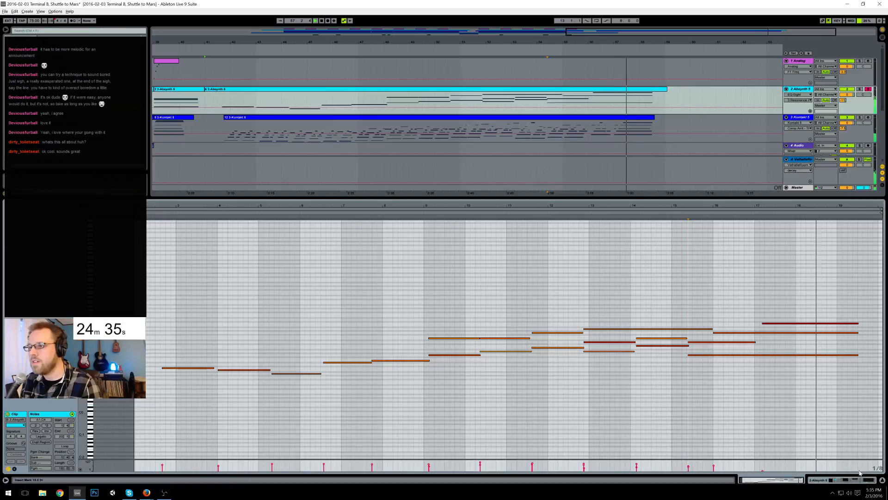
# Step: Return to the device view, show the Absynth track's Utility gain automation and re-enable the overridden automation
pyautogui.click(827, 480)
pyautogui.press('space')
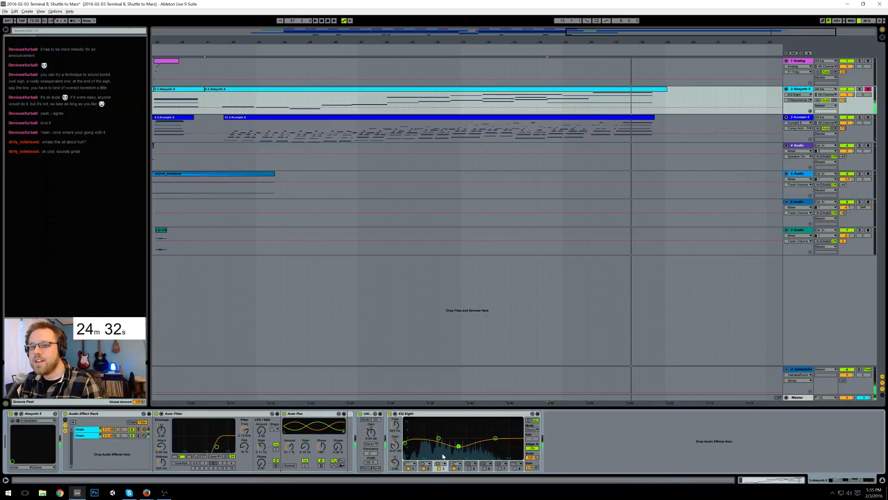
pyautogui.click(374, 438)
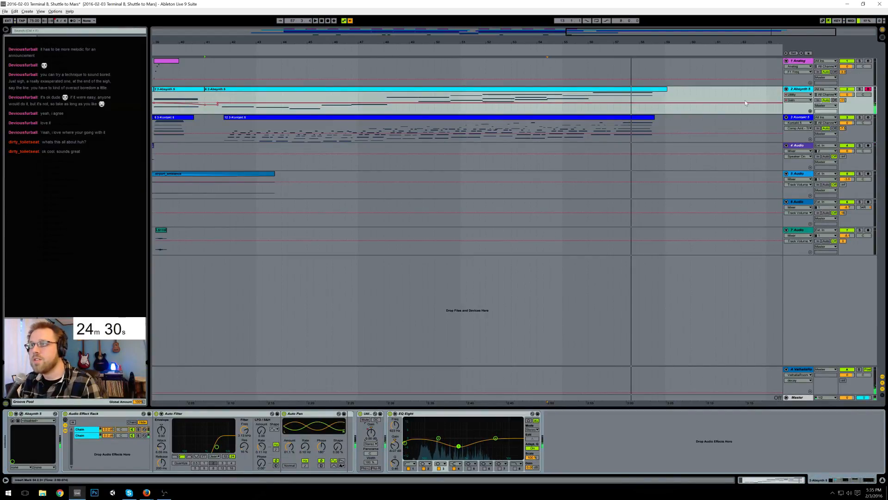
pyautogui.click(350, 21)
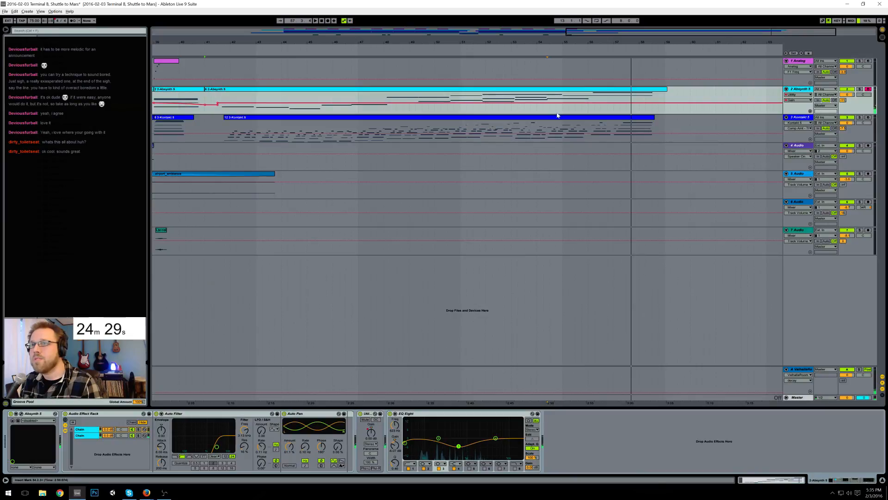
# Step: Add gain automation points on the Absynth track that dip gently from about bar 52 and fade out by about bar 62
pyautogui.click(484, 104)
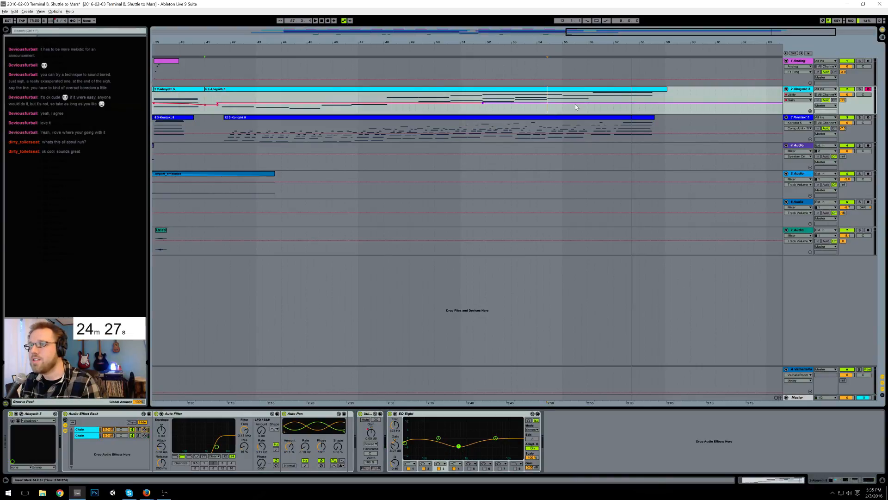
pyautogui.moveTo(566, 104); pyautogui.dragTo(563, 106)
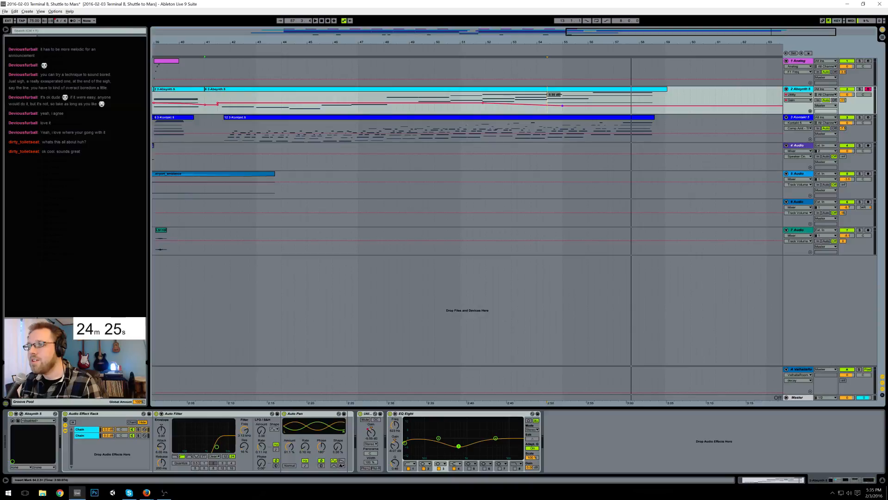
pyautogui.moveTo(641, 113); pyautogui.dragTo(652, 106)
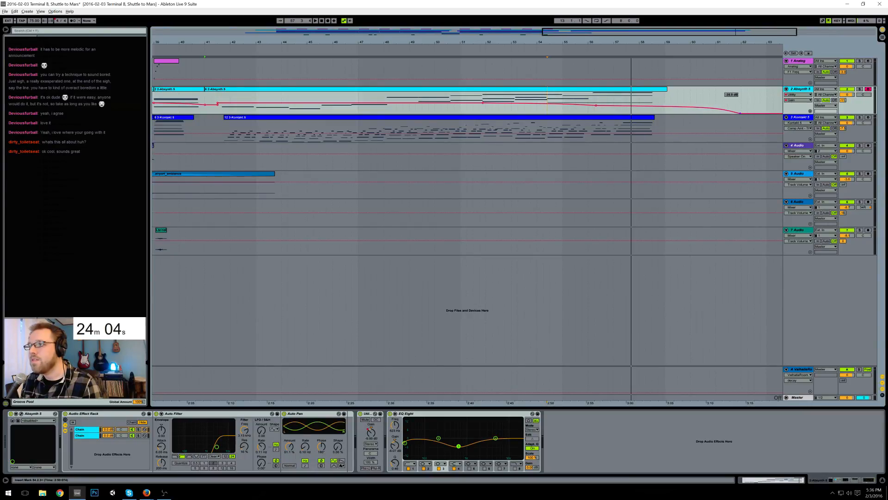
# Step: Zoom out to the whole arrangement and look over the piano settings of the Kontakt instrument
pyautogui.press('-')
pyautogui.press('-')
pyautogui.press('-')
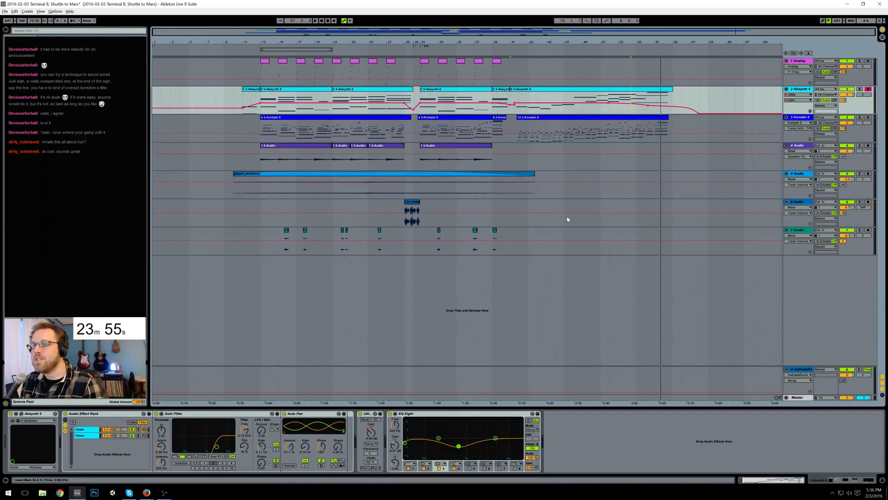
pyautogui.click(531, 117)
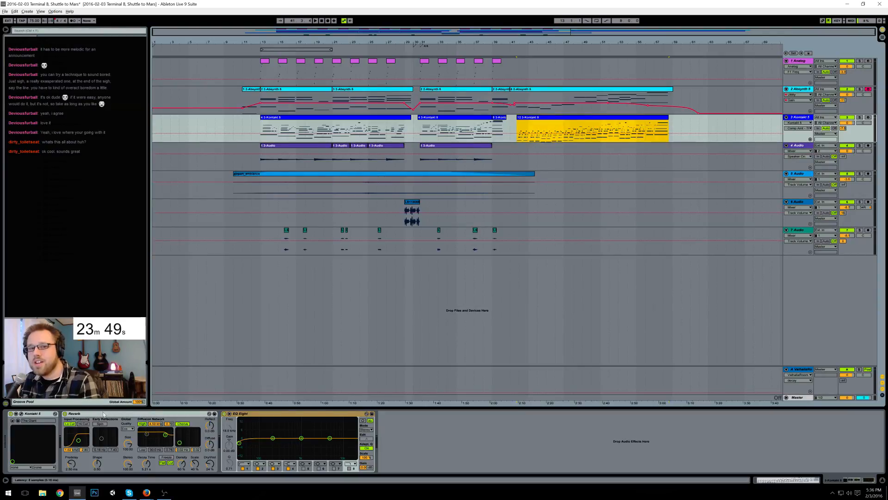
pyautogui.click(21, 414)
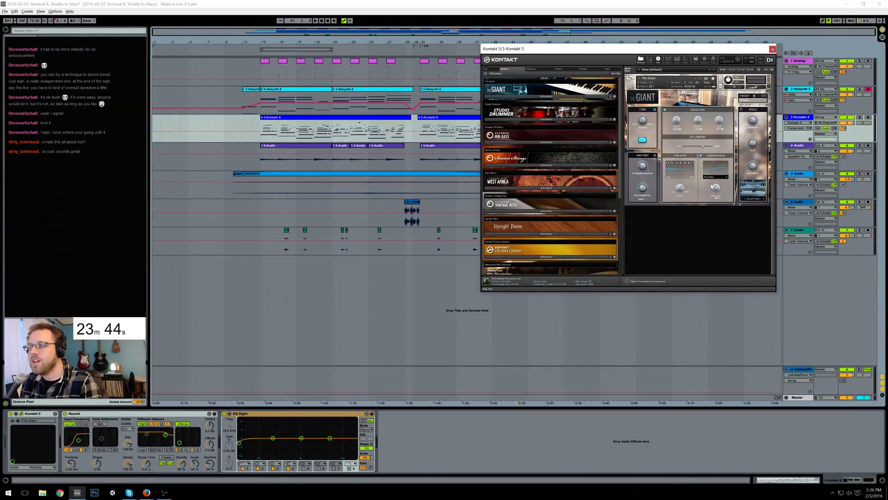
pyautogui.click(773, 50)
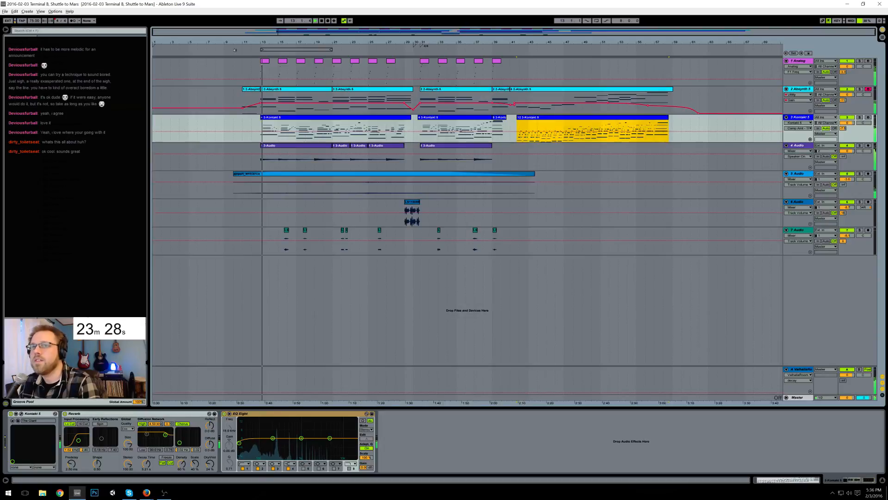
# Step: Raise the Absynth gain automation slightly ahead of the first clip, and inspect the 7 Audio clip near bar 26 and its effects
pyautogui.click(206, 108)
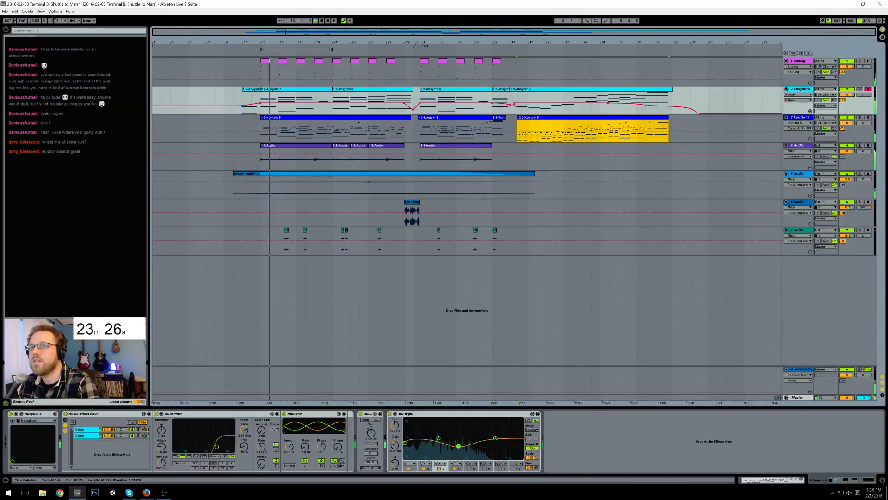
pyautogui.click(205, 97)
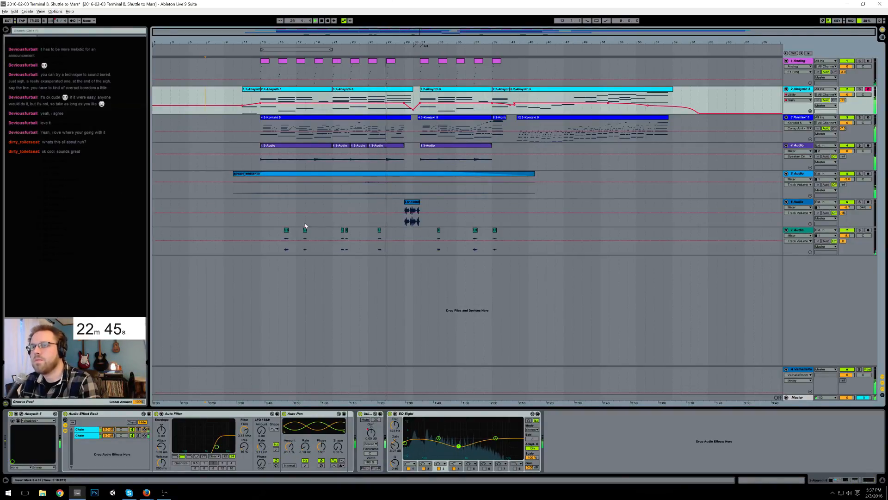
pyautogui.doubleClick(379, 231)
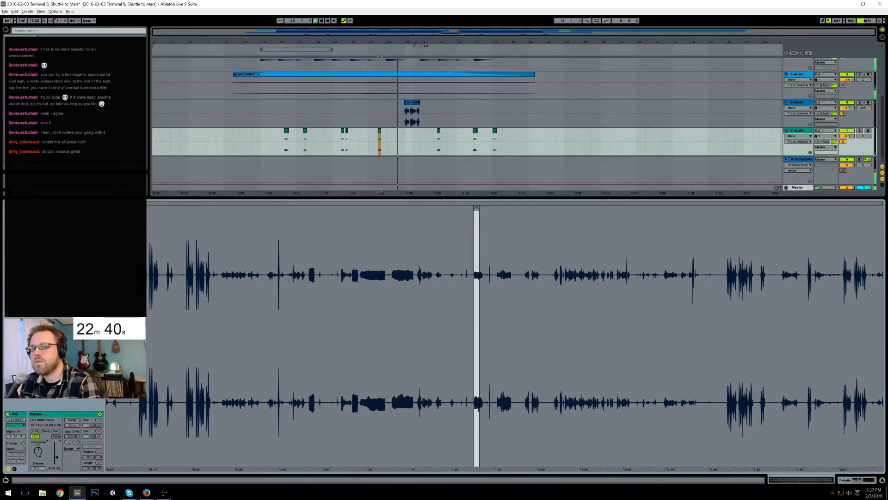
pyautogui.click(859, 480)
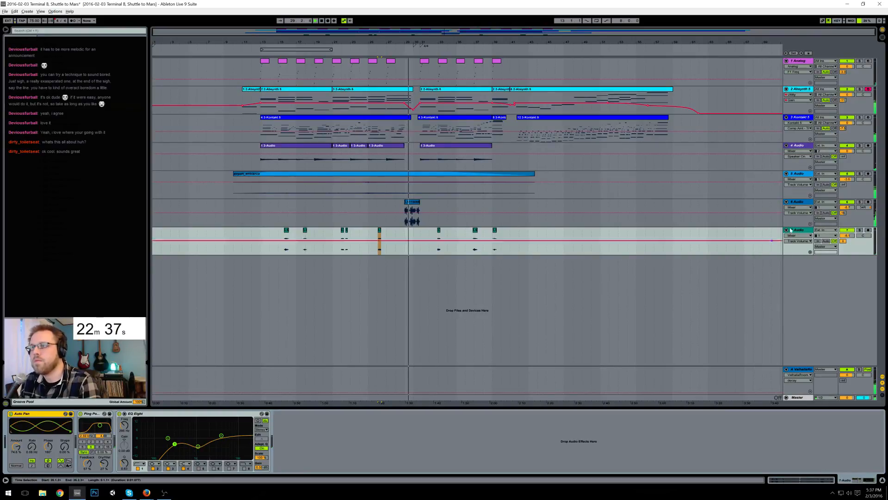
# Step: Raise the frequencies of EQ Eight bands 1 and 2 on the 6 Audio track and replay its voice clip
pyautogui.click(798, 202)
pyautogui.moveTo(39, 443); pyautogui.dragTo(112, 450)
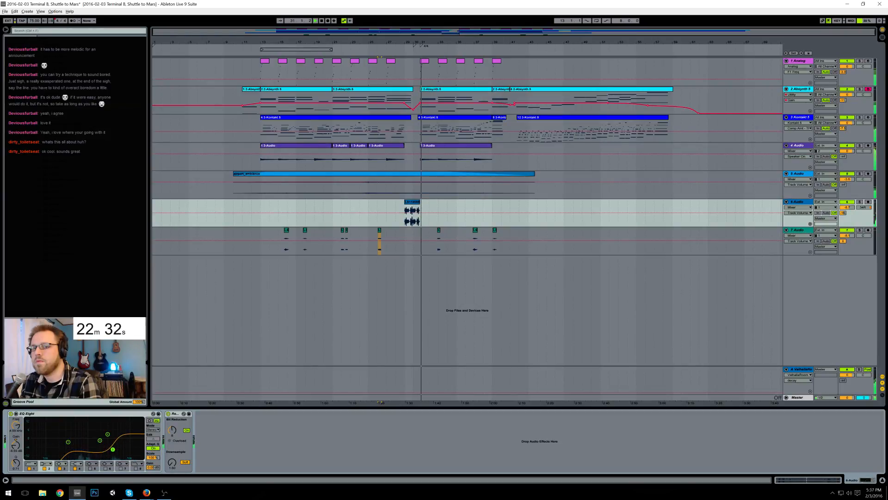
pyautogui.click(404, 206)
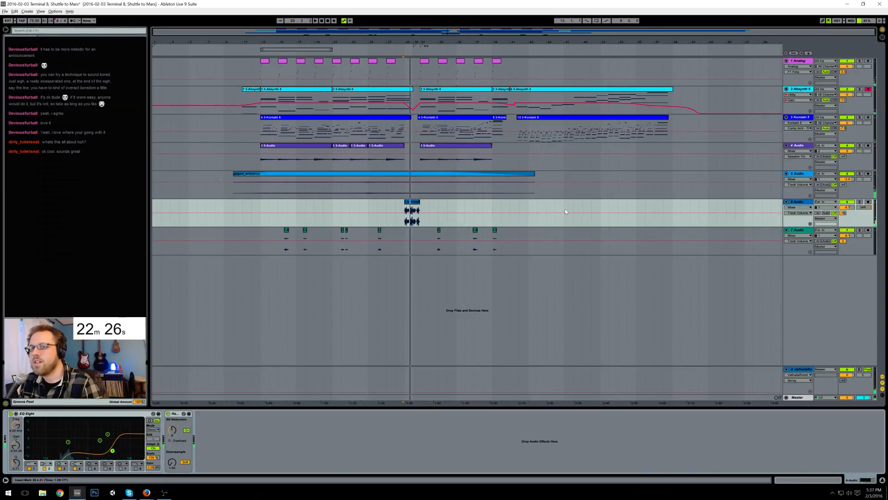
pyautogui.click(805, 204)
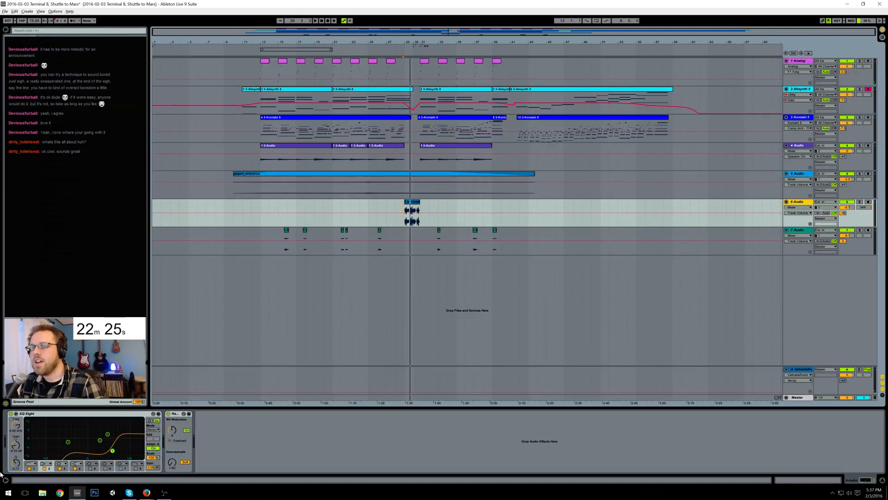
pyautogui.click(69, 444)
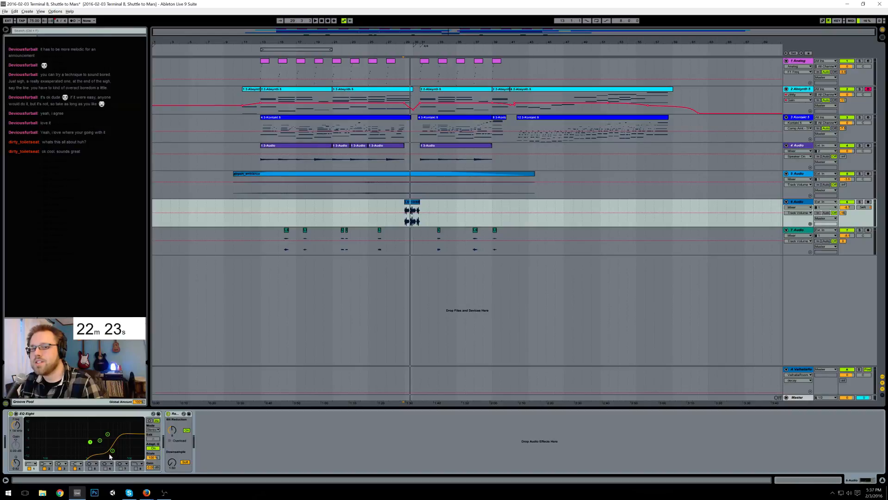
pyautogui.press('space')
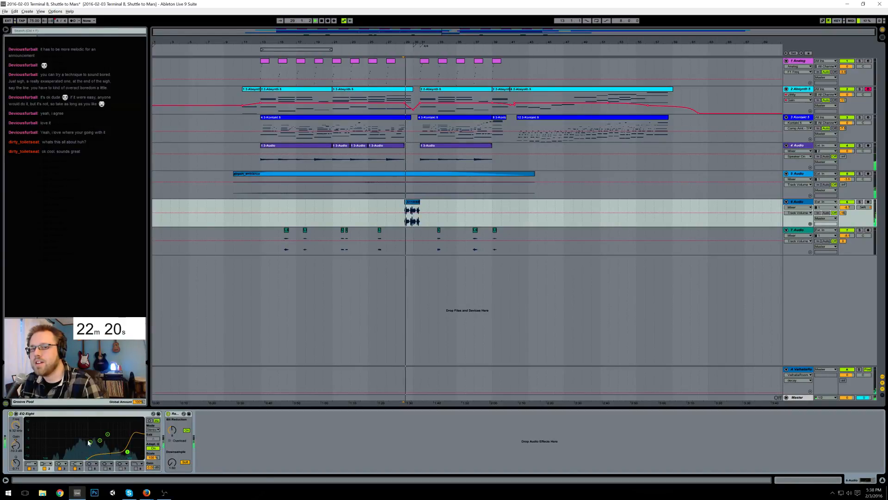
# Step: Boost EQ Eight band 3 on the 6 Audio track into a narrow peak, and reset the EQ's output gain
pyautogui.moveTo(90, 442); pyautogui.dragTo(88, 431)
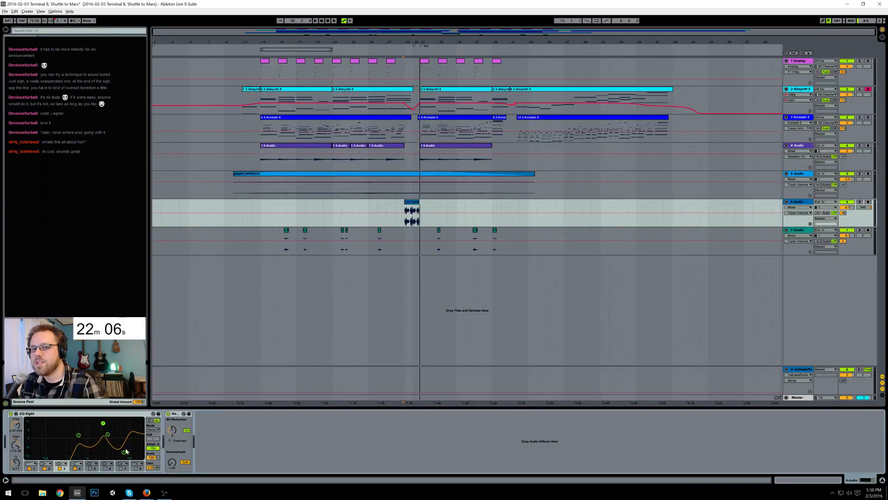
pyautogui.click(152, 467)
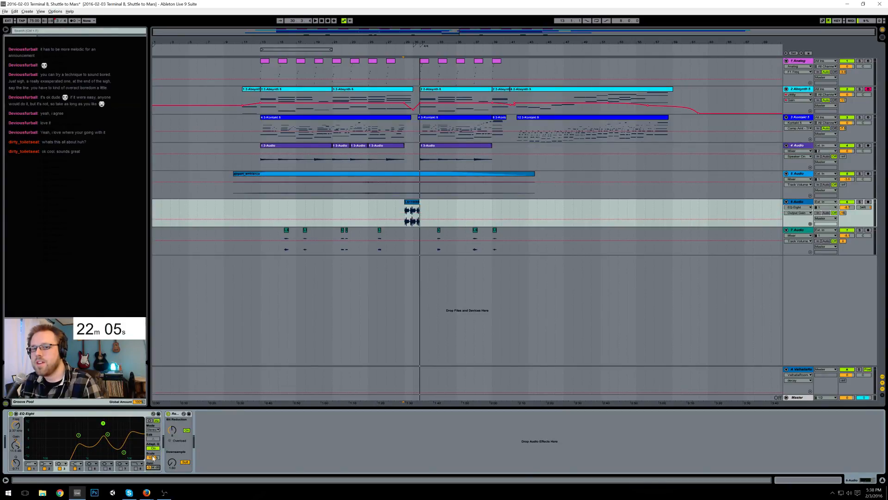
pyautogui.press('Delete')
pyautogui.moveTo(17, 465); pyautogui.dragTo(17, 456)
pyautogui.press('space')
# Step: Fine-tune the frequencies of EQ Eight bands 1, 2 and 3 on the 6 Audio track, and check band 2's filter type
pyautogui.moveTo(103, 423); pyautogui.dragTo(85, 432)
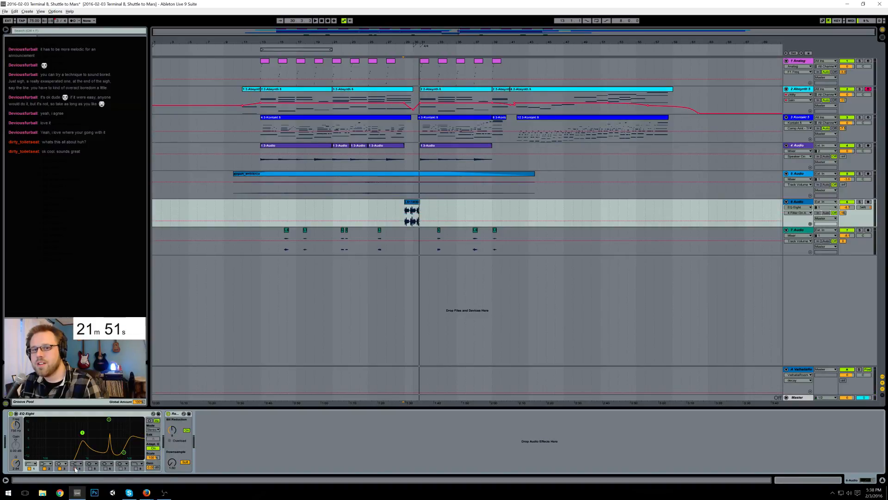
pyautogui.moveTo(107, 420); pyautogui.dragTo(109, 419)
pyautogui.moveTo(123, 452); pyautogui.dragTo(129, 450)
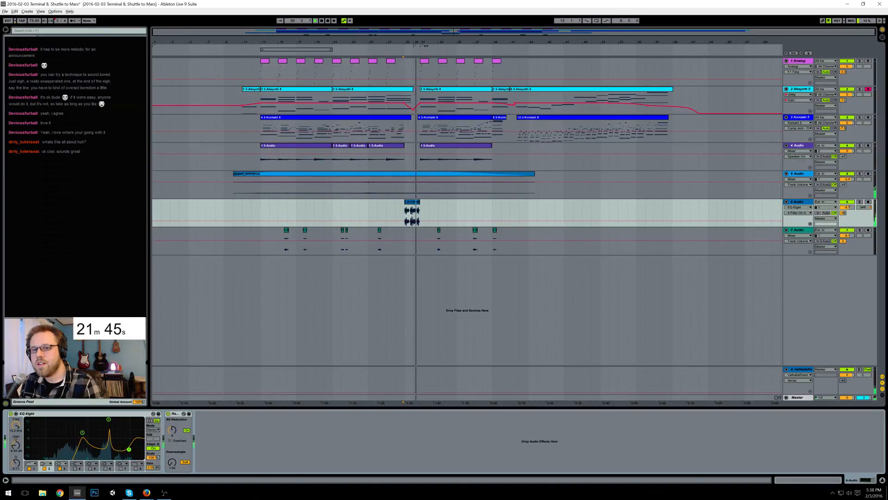
pyautogui.moveTo(82, 432); pyautogui.dragTo(128, 448)
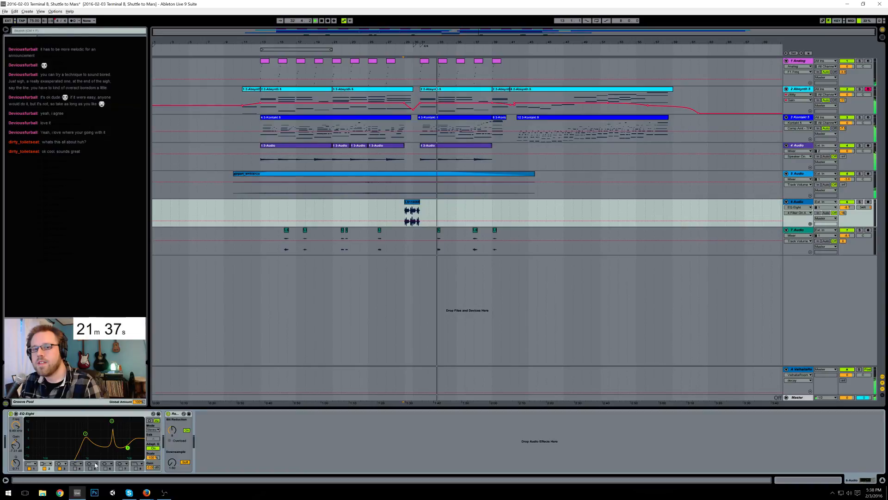
pyautogui.click(49, 464)
pyautogui.click(49, 454)
pyautogui.moveTo(86, 434)
pyautogui.mouseDown()
pyautogui.moveTo(86, 443)
pyautogui.moveTo(85, 433)
pyautogui.mouseUp()
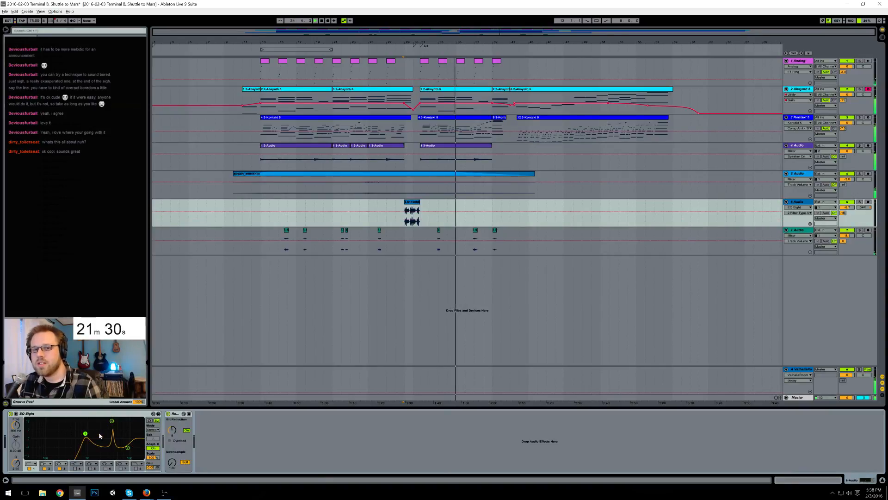
# Step: Replay the voice clip near bar 29 and adjust the panning of the 6 Audio track
pyautogui.click(404, 210)
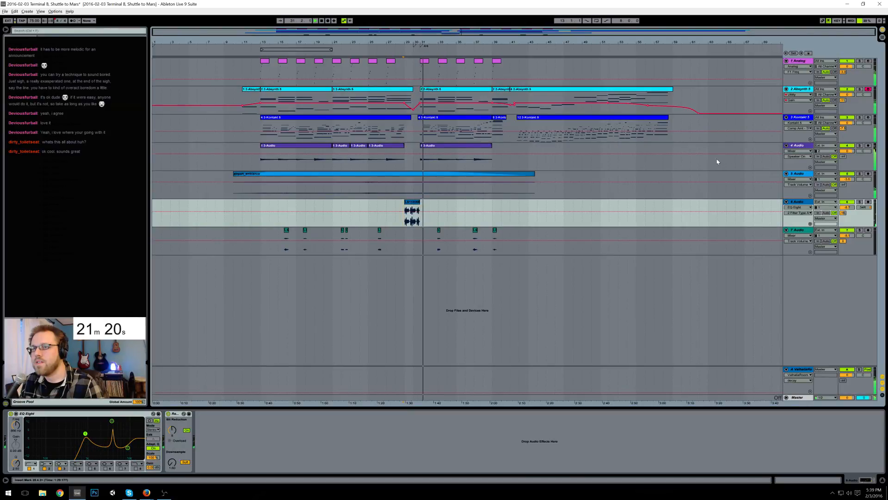
pyautogui.moveTo(862, 208); pyautogui.dragTo(861, 218)
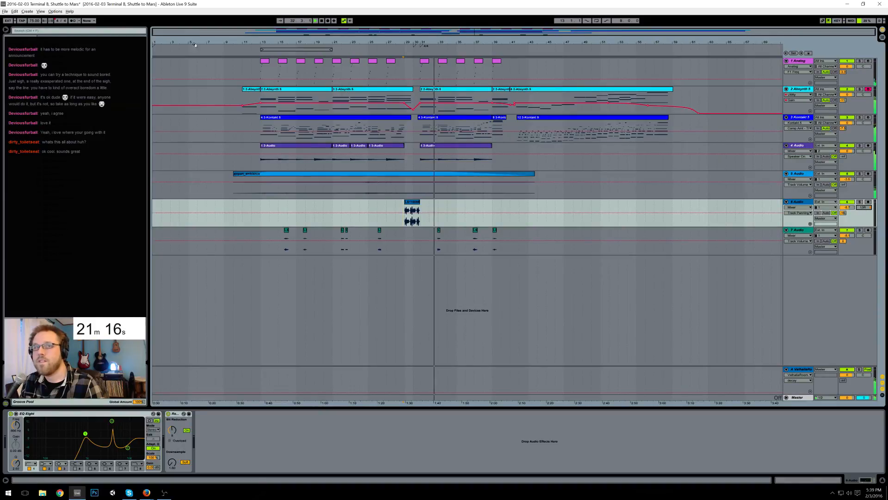
# Step: Add a high-pass Auto Filter ahead of EQ Eight on the 6 Audio track and fine-tune its cutoff during playback
pyautogui.moveTo(60, 55)
pyautogui.mouseDown()
pyautogui.moveTo(230, 440)
pyautogui.moveTo(30, 438)
pyautogui.moveTo(76, 435)
pyautogui.moveTo(66, 434)
pyautogui.mouseUp()
pyautogui.click(37, 456)
pyautogui.press('space')
pyautogui.press('space')
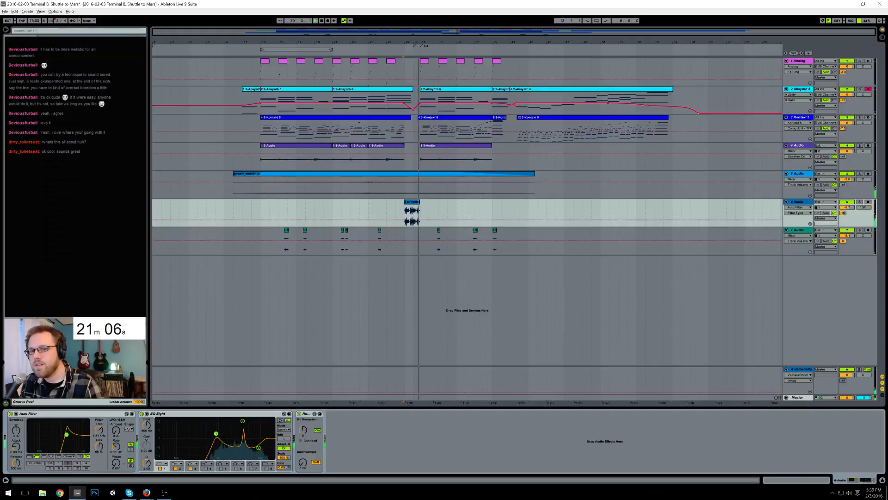
pyautogui.moveTo(66, 435); pyautogui.dragTo(67, 436)
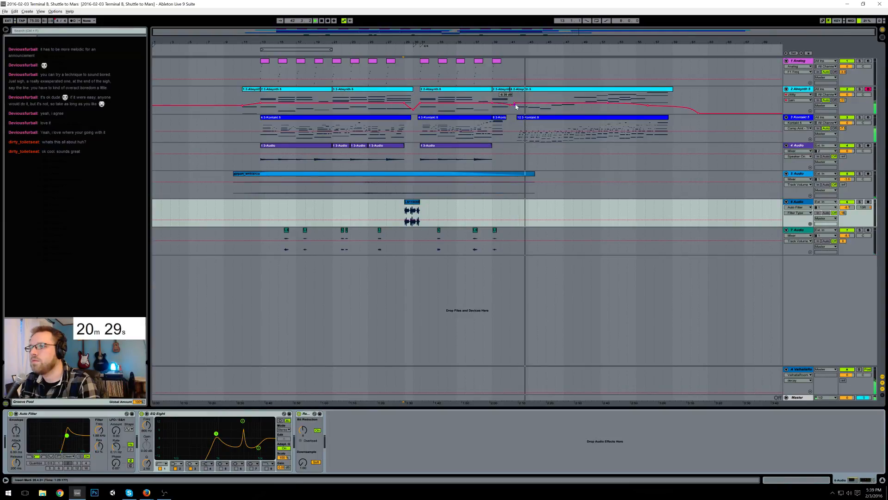
# Step: Inspect the Absynth track's devices, the last 7 Audio clip's waveform and its track effects, and save the project
pyautogui.click(552, 104)
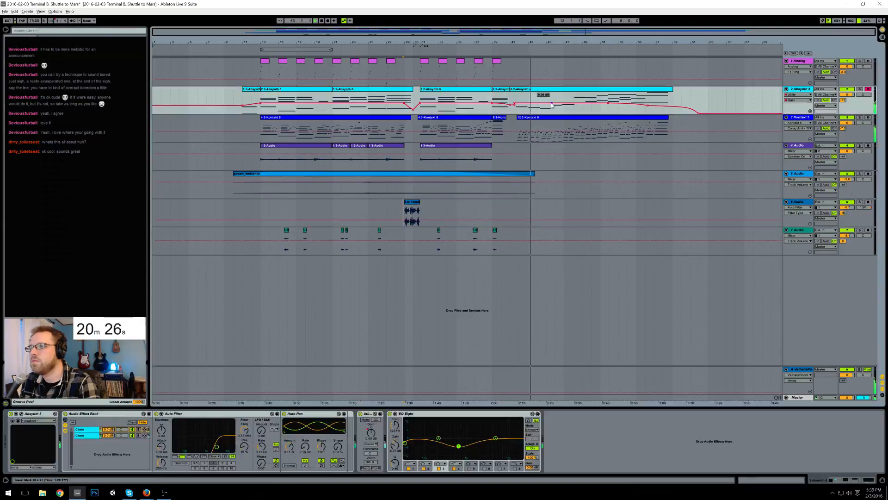
pyautogui.click(495, 234)
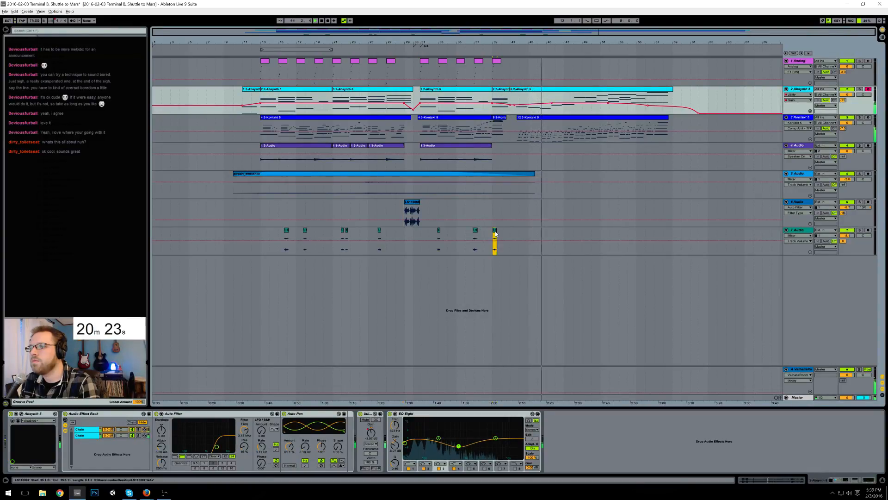
pyautogui.doubleClick(495, 233)
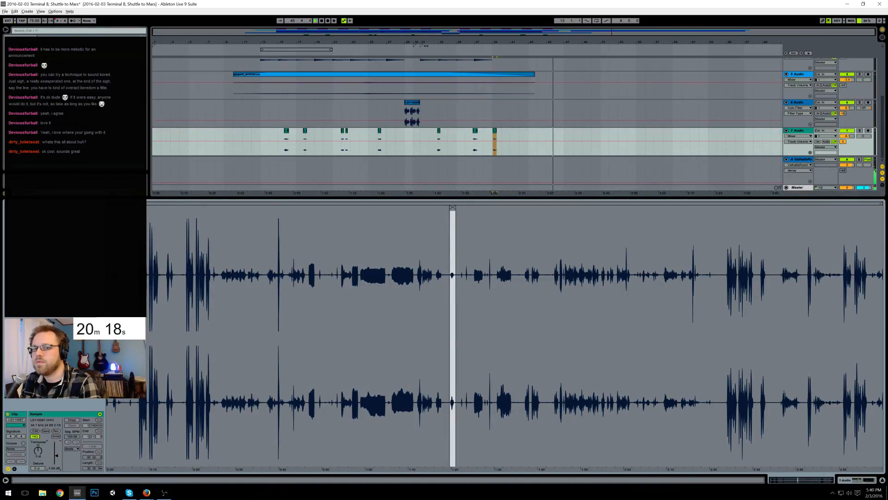
pyautogui.click(863, 482)
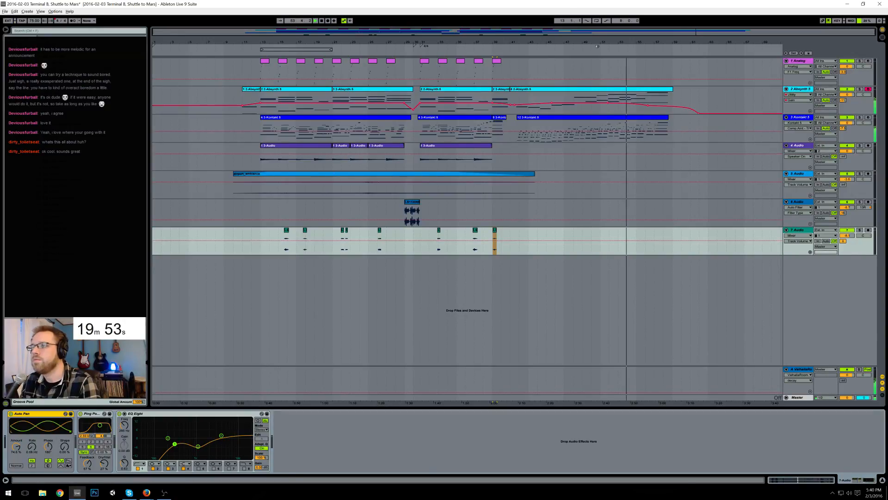
pyautogui.click(609, 106)
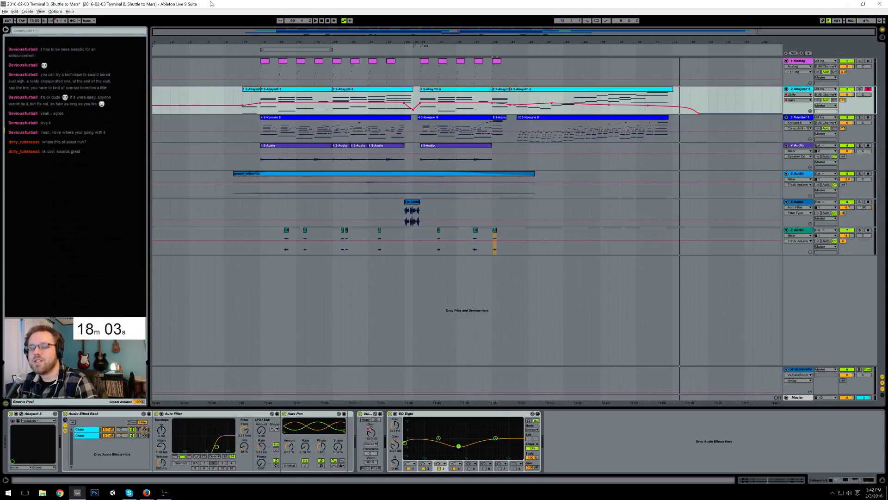
pyautogui.hotkey('ctrl', 's')
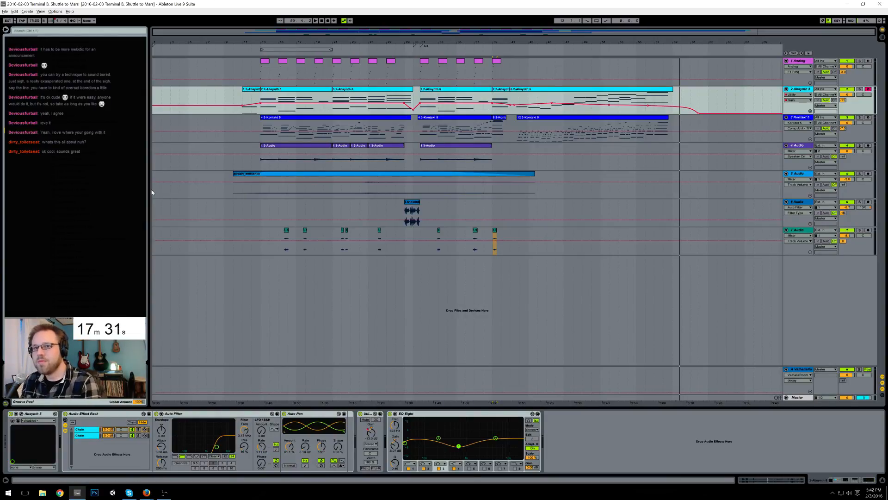
# Step: Open the FamiTracker folder inside the Dropbox folder on the storage drive
pyautogui.click(832, 492)
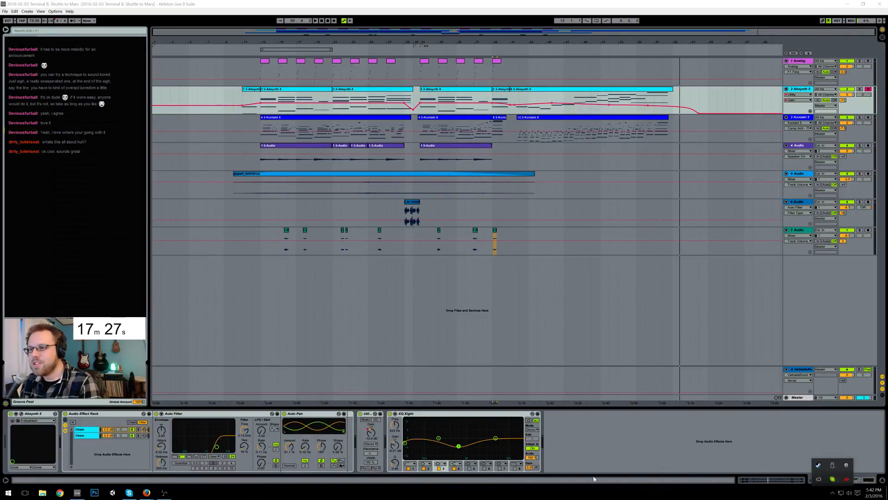
pyautogui.click(8, 492)
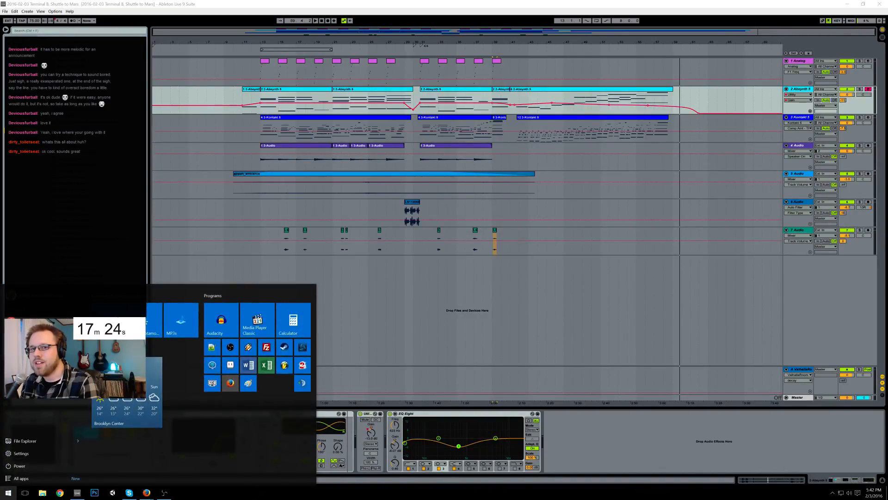
pyautogui.click(109, 320)
pyautogui.doubleClick(495, 161)
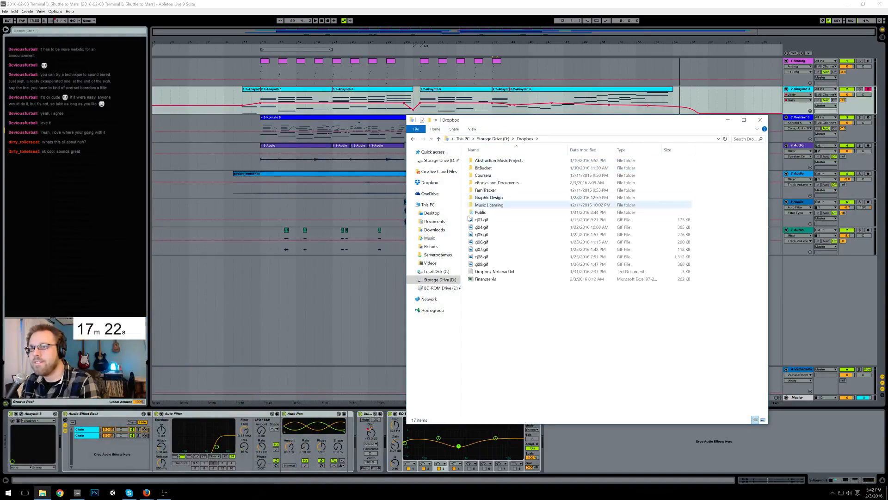
pyautogui.doubleClick(485, 190)
pyautogui.click(485, 206)
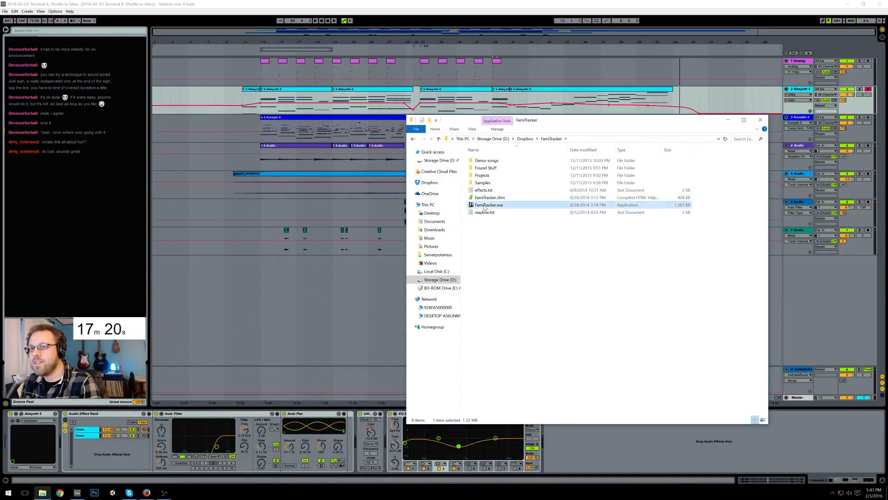
# Step: Launch FamiTracker.exe, reposition its window and minimize the file browser
pyautogui.doubleClick(485, 208)
pyautogui.moveTo(567, 9); pyautogui.dragTo(489, 9)
pyautogui.click(722, 121)
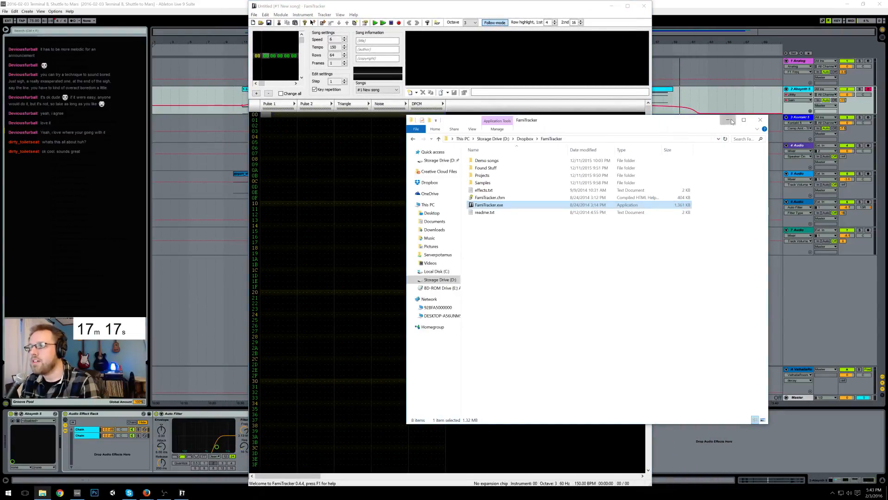
pyautogui.click(729, 121)
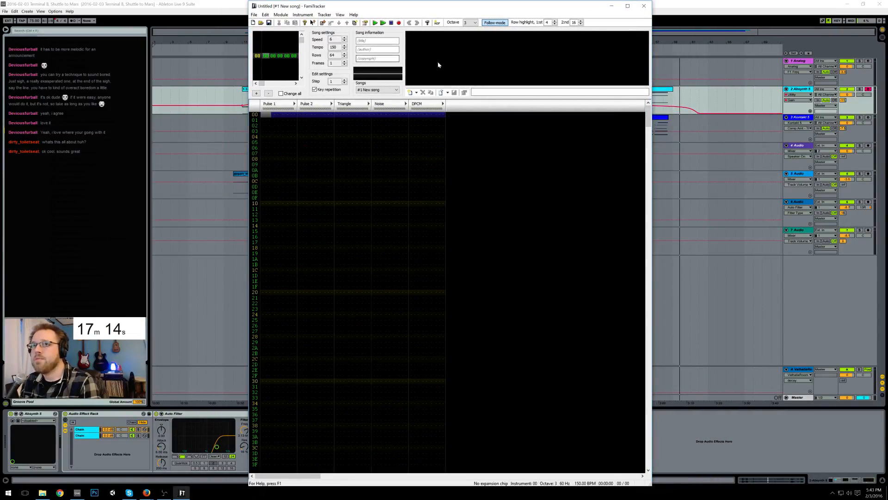
# Step: Create a new FamiTracker instrument named Empty
pyautogui.click(410, 92)
pyautogui.write('Empty')
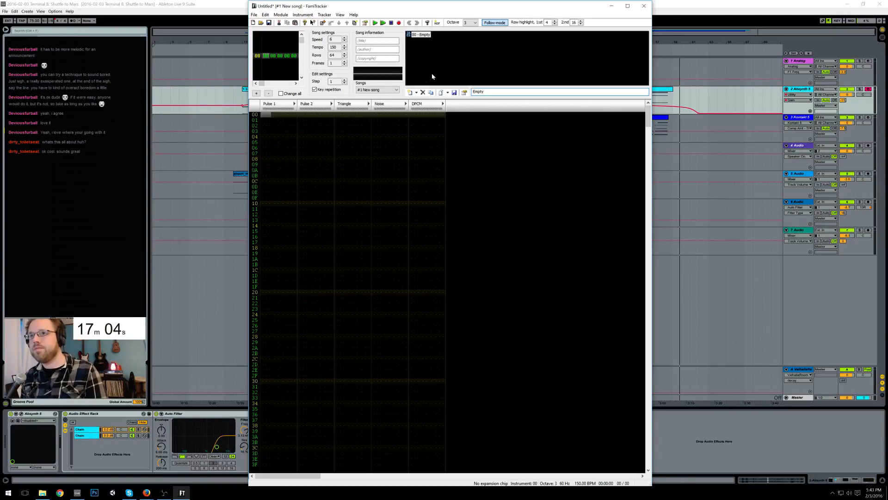
pyautogui.click(410, 92)
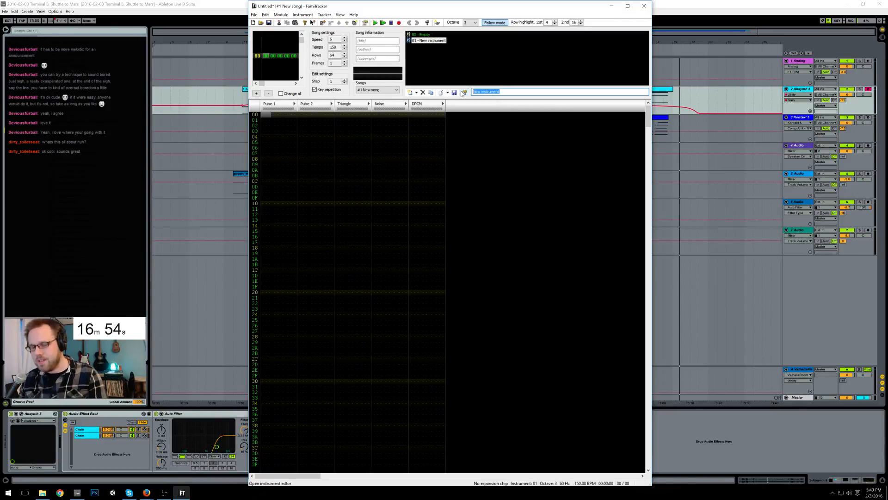
pyautogui.press('BackSpace')
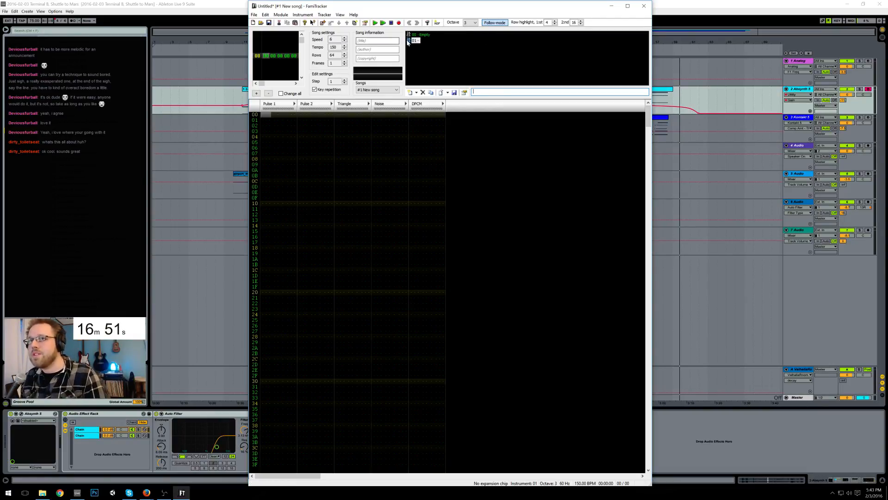
pyautogui.click(422, 92)
# Step: Add a second effect column to Pulse 1 and Pulse 2, and enter note C-4 at row 00 of Pulse 1
pyautogui.click(295, 104)
pyautogui.click(343, 104)
pyautogui.press('space')
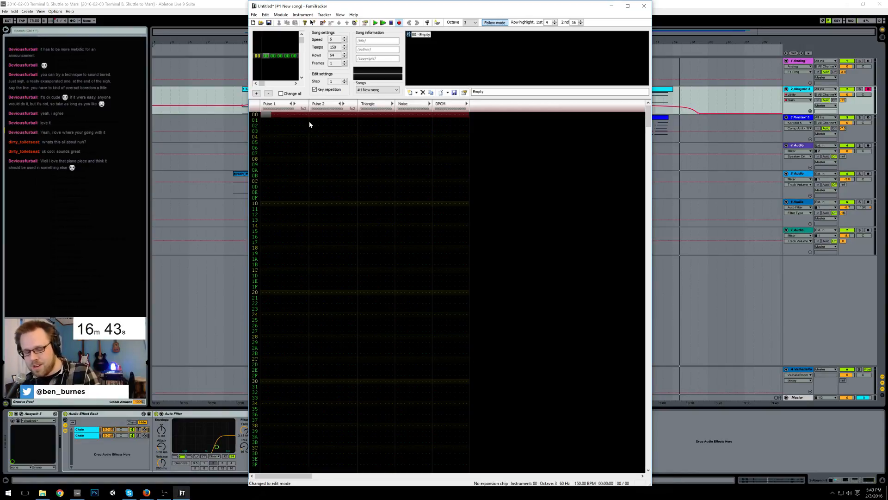
pyautogui.press('q')
pyautogui.press('Down')
pyautogui.press('Down')
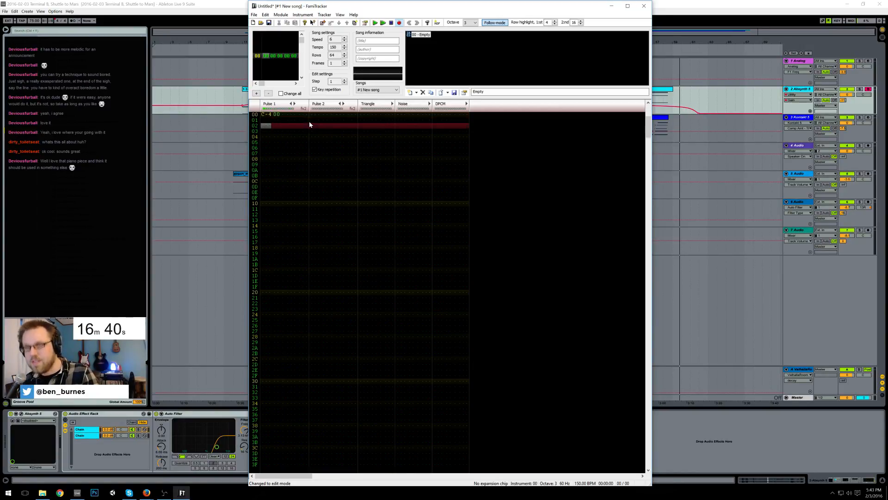
# Step: Enter B-3 at row 03, A#3 at row 06 and A-3 at row 09 of Pulse 1, and play the pattern back
pyautogui.press('q')
pyautogui.press('Up')
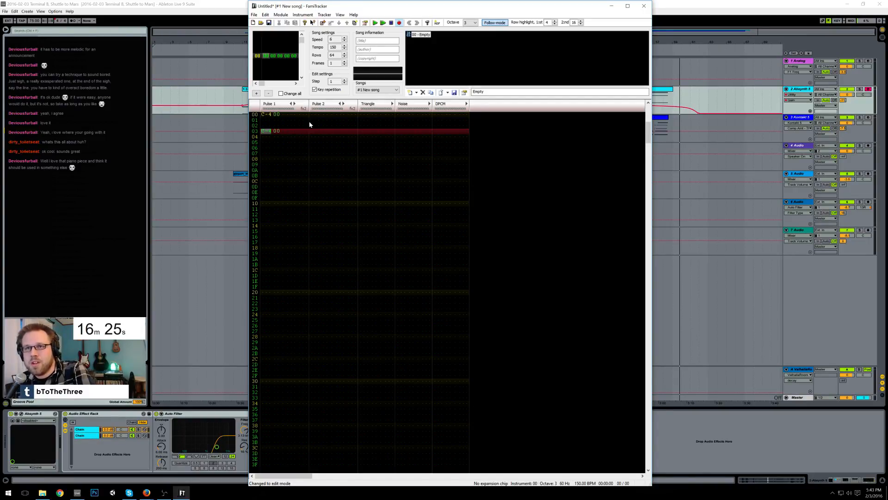
pyautogui.press('m')
pyautogui.press('Down')
pyautogui.press('Down')
pyautogui.press('h')
pyautogui.press('Up')
pyautogui.press('j')
pyautogui.press('Down')
pyautogui.press('Down')
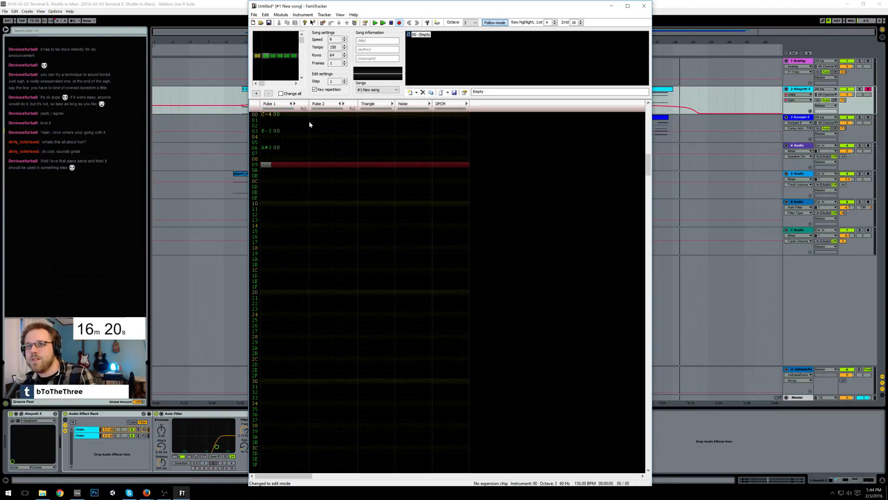
pyautogui.press('n')
pyautogui.press('Up')
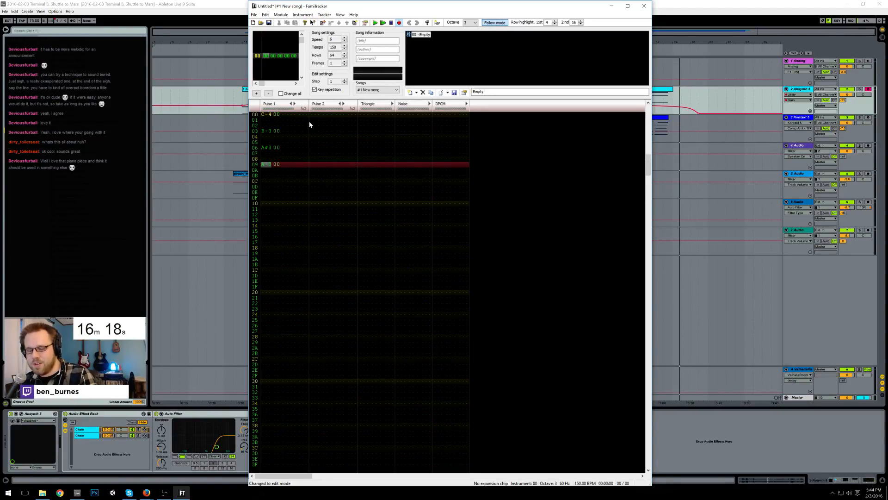
pyautogui.press('Return')
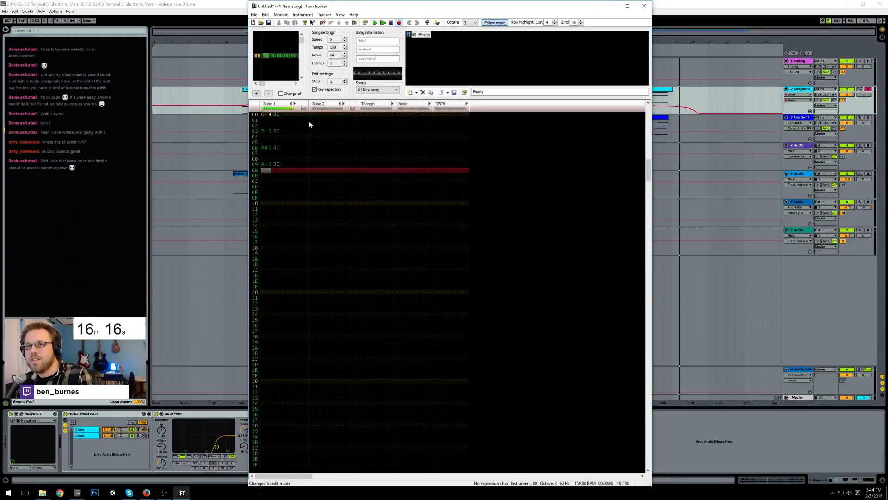
pyautogui.press('Return')
# Step: Space out the Pulse 1 notes by moving B-3 to row 06, A#3 to row 0C and A-3 to row 12
pyautogui.press('Up')
pyautogui.press('Up')
pyautogui.press('Up')
pyautogui.press('Up')
pyautogui.press('Up')
pyautogui.press('Up')
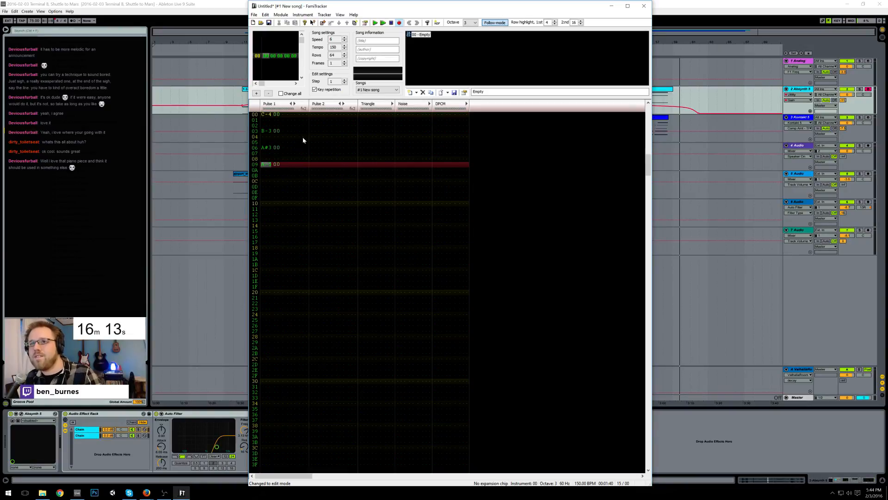
pyautogui.keyDown('shift'); pyautogui.click(268, 134); pyautogui.keyUp('shift')
pyautogui.moveTo(267, 133); pyautogui.dragTo(278, 216)
pyautogui.click(271, 209)
pyautogui.click(266, 202)
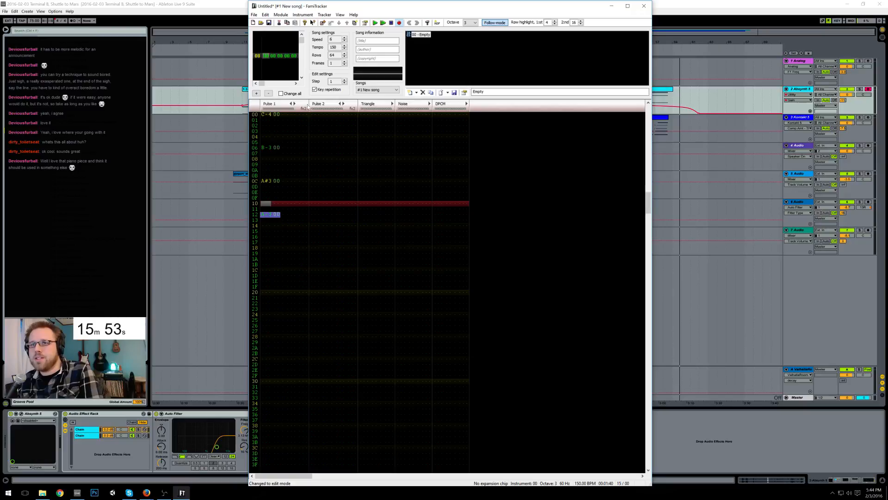
# Step: Enter the effect V02 on the C-4 note at row 00 of Pulse 1
pyautogui.click(288, 116)
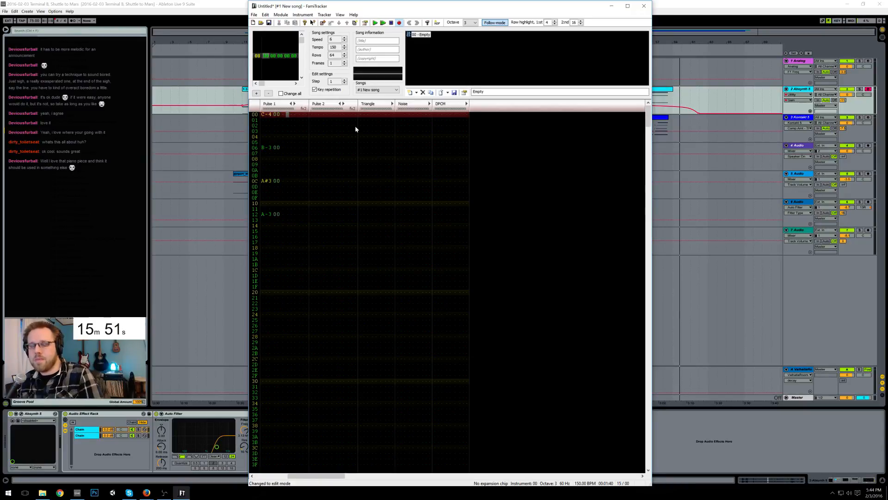
pyautogui.write('v')
pyautogui.press('Up')
pyautogui.press('Right')
pyautogui.press('Right')
pyautogui.write('2')
pyautogui.press('Right')
pyautogui.press('Right')
pyautogui.press('Right')
pyautogui.press('Right')
pyautogui.press('Right')
pyautogui.press('Right')
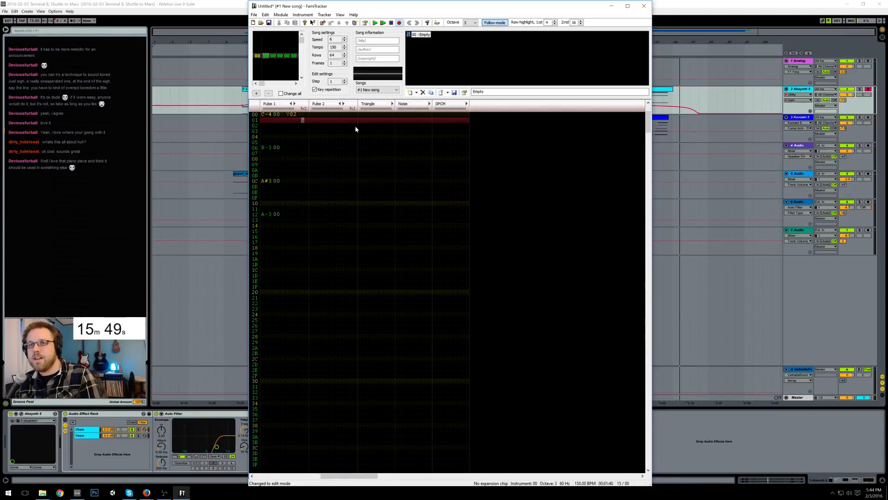
# Step: Add a second effect column to the Noise channel and enter note 7-# at row 00
pyautogui.press('Up')
pyautogui.press('Right')
pyautogui.press('Right')
pyautogui.press('Right')
pyautogui.press('Right')
pyautogui.press('Right')
pyautogui.press('Right')
pyautogui.press('Right')
pyautogui.press('Right')
pyautogui.press('Right')
pyautogui.press('Right')
pyautogui.press('Right')
pyautogui.press('Right')
pyautogui.press('Right')
pyautogui.press('Right')
pyautogui.press('Right')
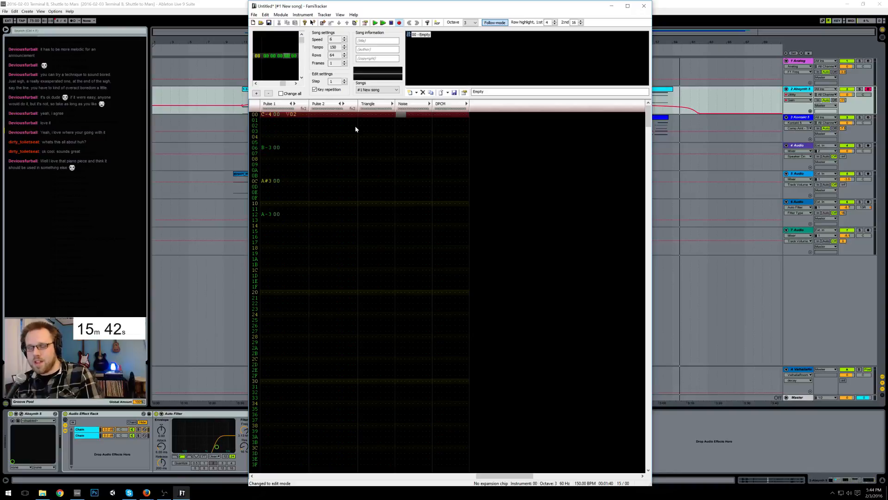
pyautogui.click(429, 104)
pyautogui.press('d')
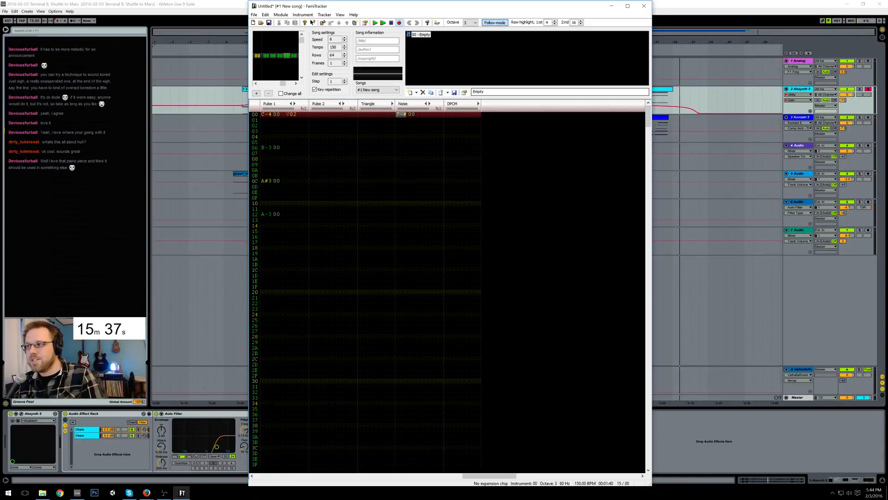
# Step: Enter the effect 464 in the first effect column of the Noise note at row 00
pyautogui.press('Right')
pyautogui.press('Right')
pyautogui.press('Right')
pyautogui.press('Right')
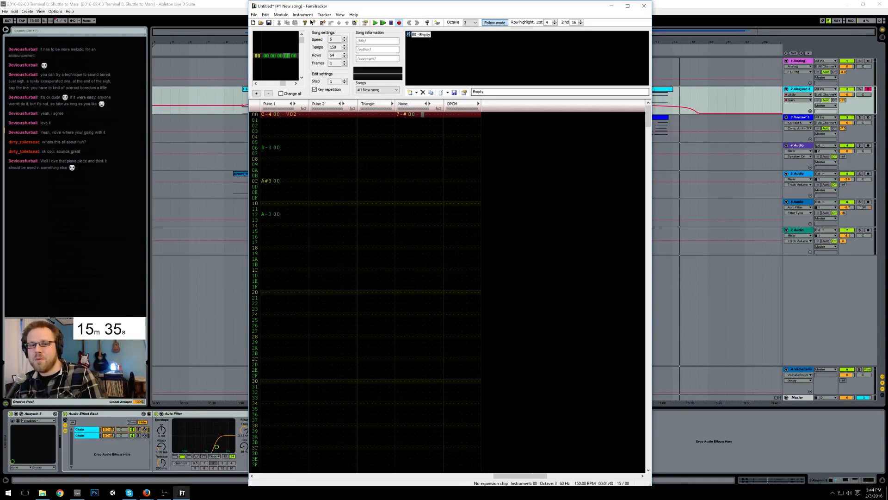
pyautogui.write('v0')
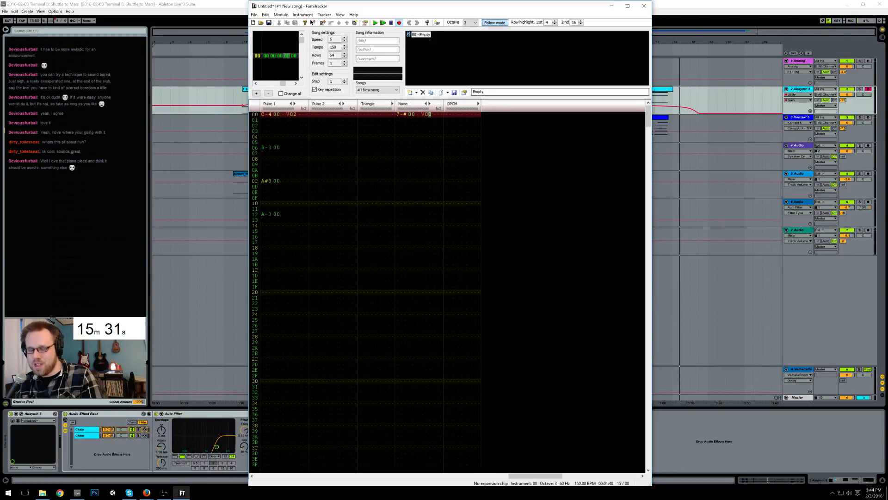
pyautogui.press('Left')
pyautogui.press('Left')
pyautogui.write('4')
pyautogui.press('Right')
pyautogui.press('Up')
pyautogui.write('64')
pyautogui.press('Right')
pyautogui.press('Up')
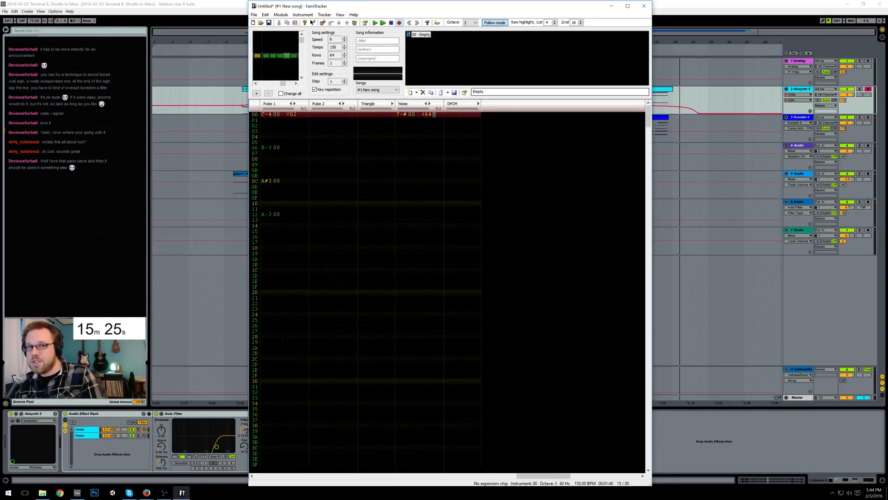
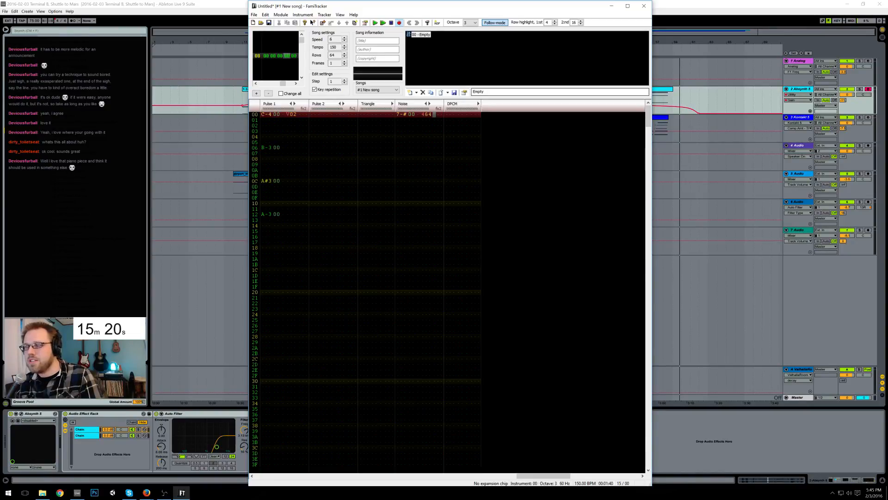
# Step: Add the effect A03 in the second effect column and volume F to the Noise note at row 00
pyautogui.write('a0')
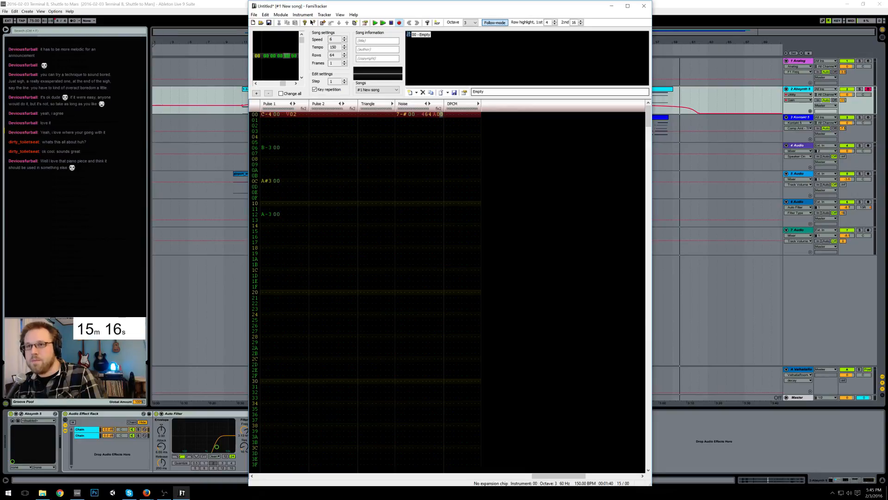
pyautogui.write('3')
pyautogui.press('Left')
pyautogui.press('Left')
pyautogui.press('Left')
pyautogui.press('Left')
pyautogui.press('Left')
pyautogui.press('Left')
pyautogui.press('Up')
pyautogui.write('f')
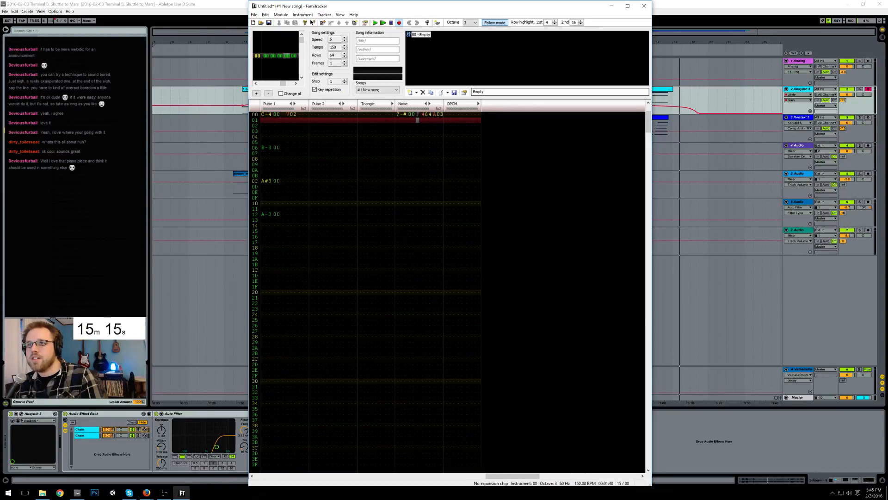
# Step: Copy the row 00 Noise note with its volume and effects to rows 06, 0C and 12
pyautogui.moveTo(403, 114); pyautogui.dragTo(431, 118)
pyautogui.click(398, 147)
pyautogui.hotkey('ctrl', 'v')
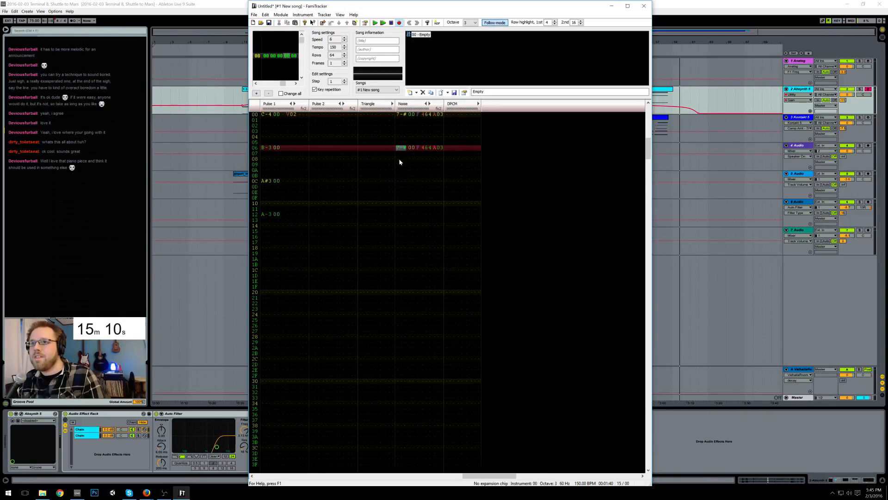
pyautogui.click(401, 180)
pyautogui.hotkey('ctrl', 'v')
pyautogui.click(400, 215)
pyautogui.hotkey('ctrl', 'v')
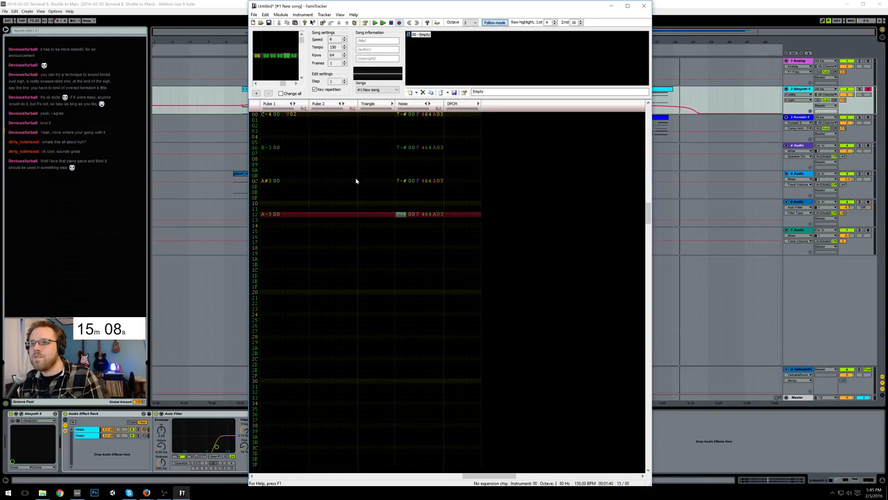
# Step: Move the block of notes in rows 00 to 12, from Pulse 1 through Noise, down to start at row 20
pyautogui.moveTo(268, 116); pyautogui.dragTo(441, 218)
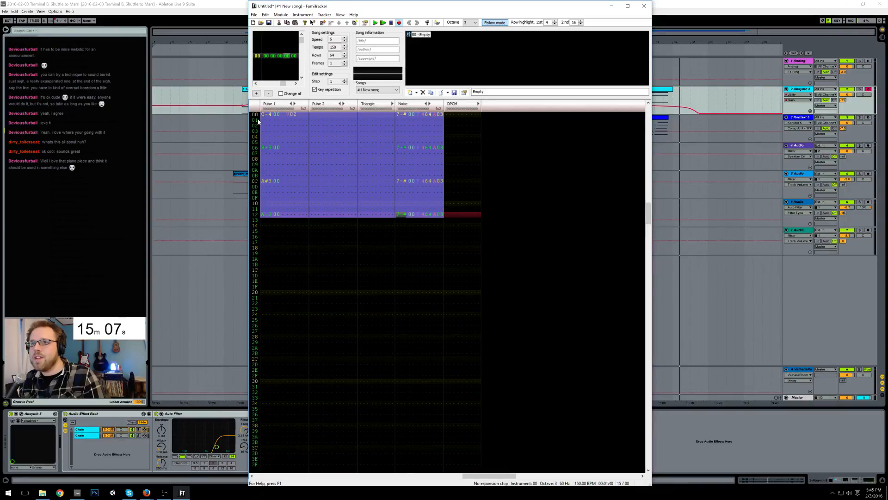
pyautogui.moveTo(267, 115); pyautogui.dragTo(270, 294)
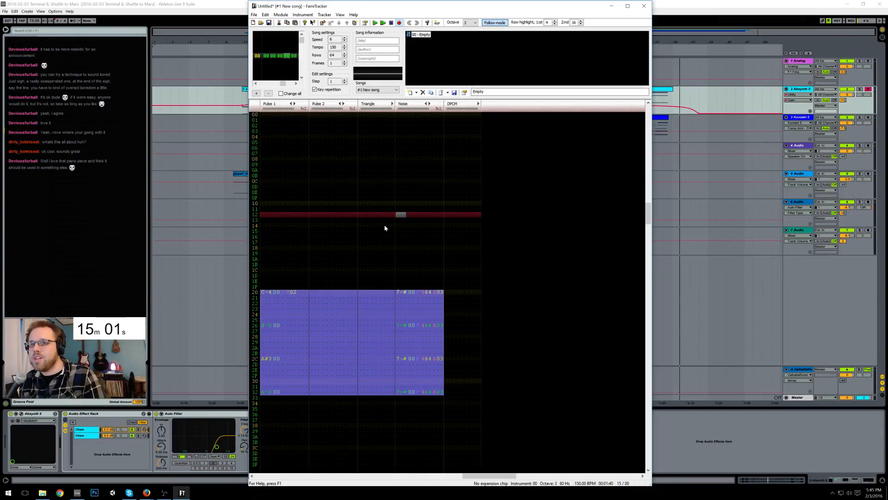
pyautogui.click(389, 203)
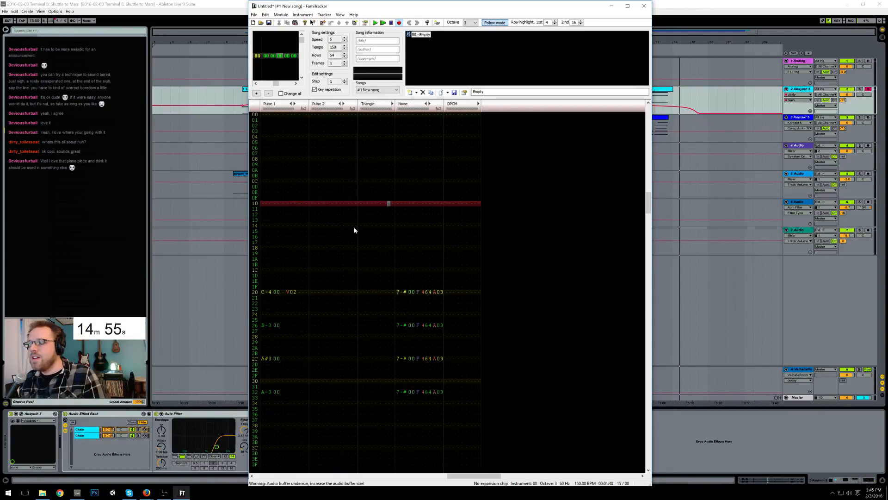
# Step: Enter the effect 464 in the second effect column of the A-3 note at row 32 of Pulse 1
pyautogui.moveTo(268, 116); pyautogui.dragTo(498, 291)
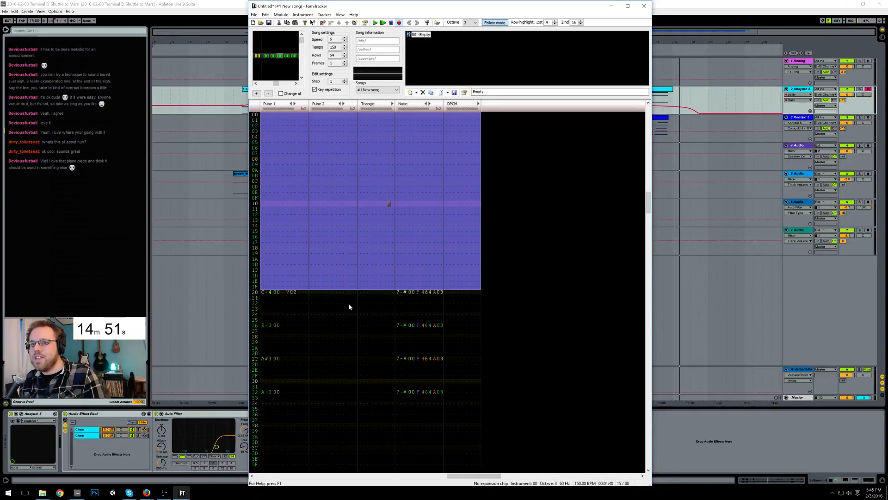
pyautogui.scroll(-6, 316, 305)
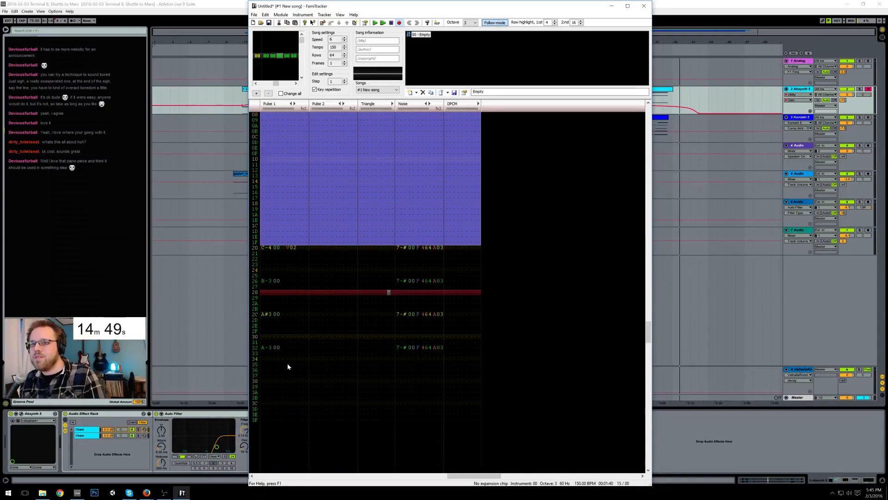
pyautogui.click(299, 348)
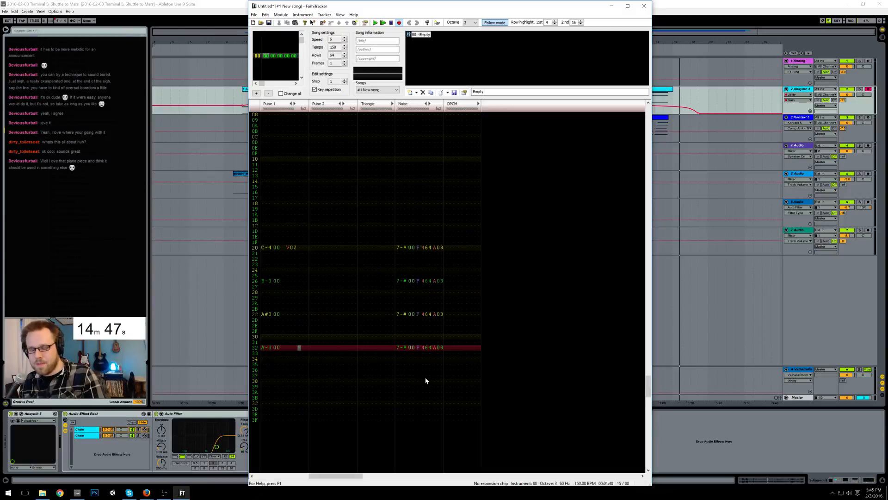
pyautogui.write('4')
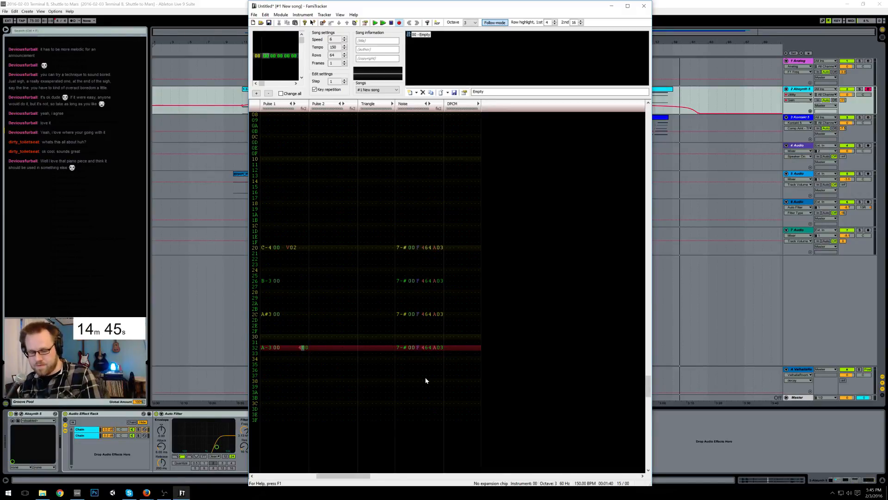
pyautogui.write('64')
# Step: Delete the 464 effects from the Noise notes at rows 32, 2C and 26
pyautogui.press('Right')
pyautogui.press('Right')
pyautogui.press('Right')
pyautogui.press('Right')
pyautogui.press('Right')
pyautogui.press('Right')
pyautogui.press('Right')
pyautogui.press('Right')
pyautogui.press('Right')
pyautogui.press('Right')
pyautogui.press('Right')
pyautogui.press('Right')
pyautogui.press('Right')
pyautogui.press('Right')
pyautogui.press('Right')
pyautogui.press('Right')
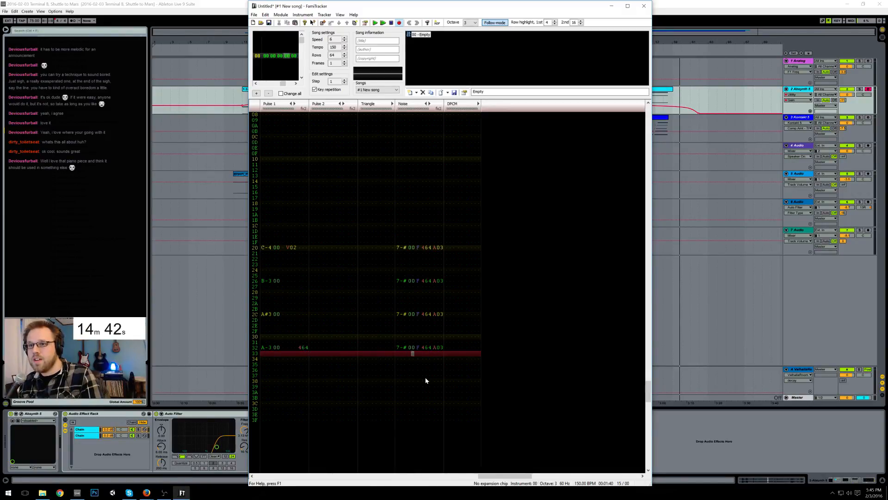
pyautogui.press('Right')
pyautogui.press('Up')
pyautogui.press('Right')
pyautogui.press('Right')
pyautogui.press('Delete')
pyautogui.press('Up')
pyautogui.press('Up')
pyautogui.press('Up')
pyautogui.press('Up')
pyautogui.press('Up')
pyautogui.press('Up')
pyautogui.press('Delete')
pyautogui.press('Up')
pyautogui.press('Up')
pyautogui.press('Up')
pyautogui.press('Up')
pyautogui.press('Up')
pyautogui.press('Up')
pyautogui.press('Delete')
# Step: Change the first effect of the Noise note at row 20 to 485 and play the pattern back
pyautogui.press('Up')
pyautogui.press('Up')
pyautogui.press('Up')
pyautogui.press('Up')
pyautogui.press('Right')
pyautogui.press('Up')
pyautogui.press('Up')
pyautogui.press('Up')
pyautogui.press('Down')
pyautogui.write('8')
pyautogui.press('Up')
pyautogui.write('5')
pyautogui.press('Up')
pyautogui.press('F7')
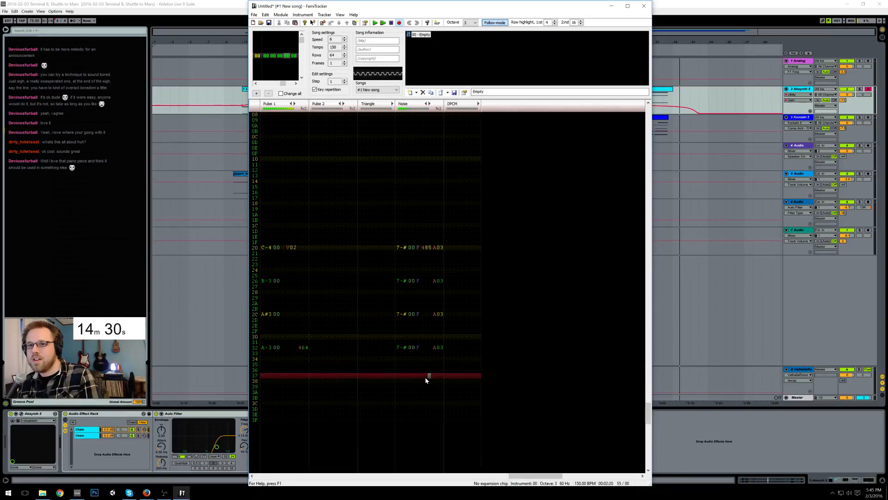
pyautogui.press('F8')
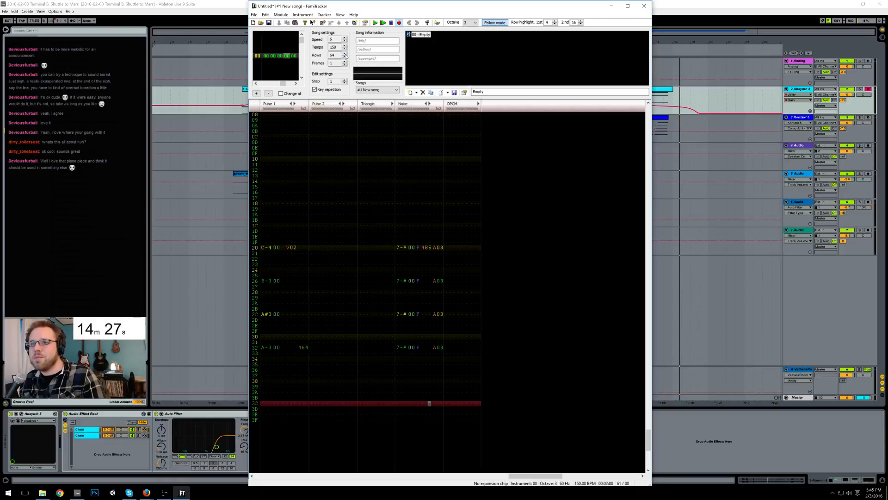
# Step: Try extending the pattern to 76 rows and then shortening it to 68 rows
pyautogui.click(344, 54)
pyautogui.click(345, 54)
pyautogui.click(345, 54)
pyautogui.click(345, 54)
pyautogui.doubleClick(345, 54)
pyautogui.doubleClick(345, 53)
pyautogui.doubleClick(345, 53)
pyautogui.doubleClick(344, 54)
pyautogui.scroll(14, 459, 239)
pyautogui.scroll(-5, 440, 238)
pyautogui.scroll(7, 441, 237)
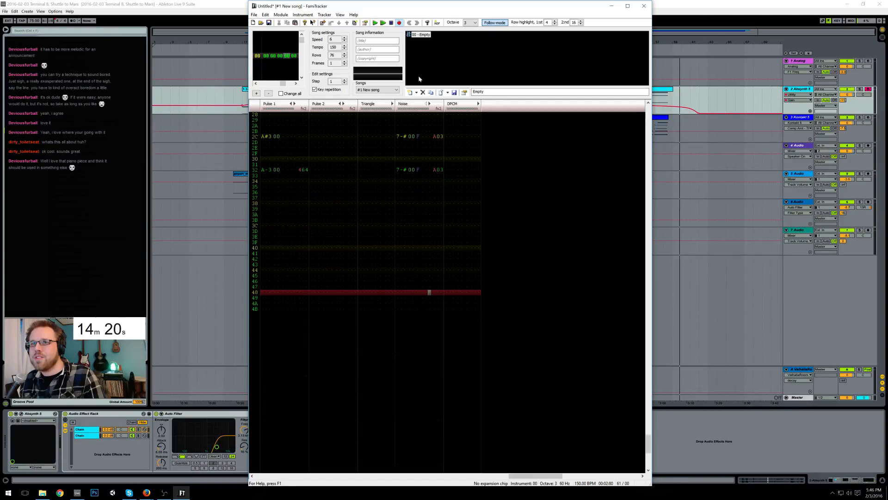
pyautogui.click(345, 56)
pyautogui.doubleClick(344, 56)
pyautogui.doubleClick(345, 57)
pyautogui.doubleClick(345, 57)
pyautogui.click(345, 57)
pyautogui.scroll(4, 275, 166)
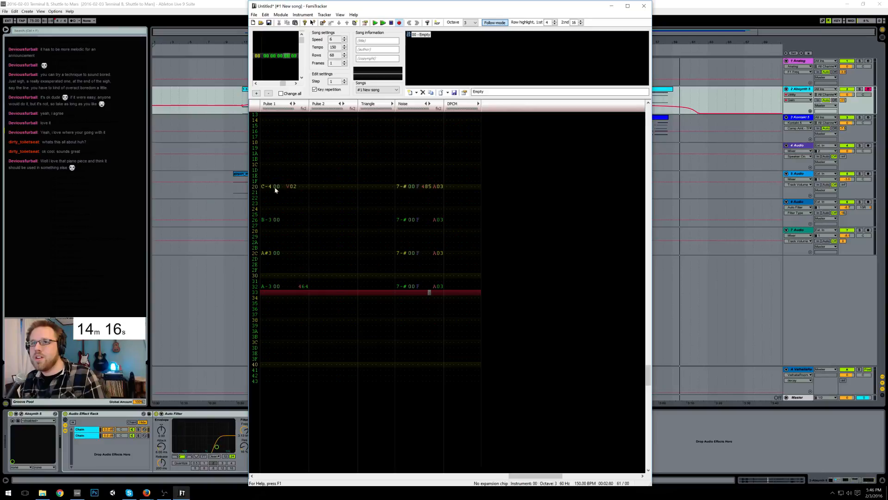
# Step: Cut the block in rows 20 to 32, set the pattern length to 64 rows, and paste the block back at row 20
pyautogui.moveTo(276, 187); pyautogui.dragTo(439, 291)
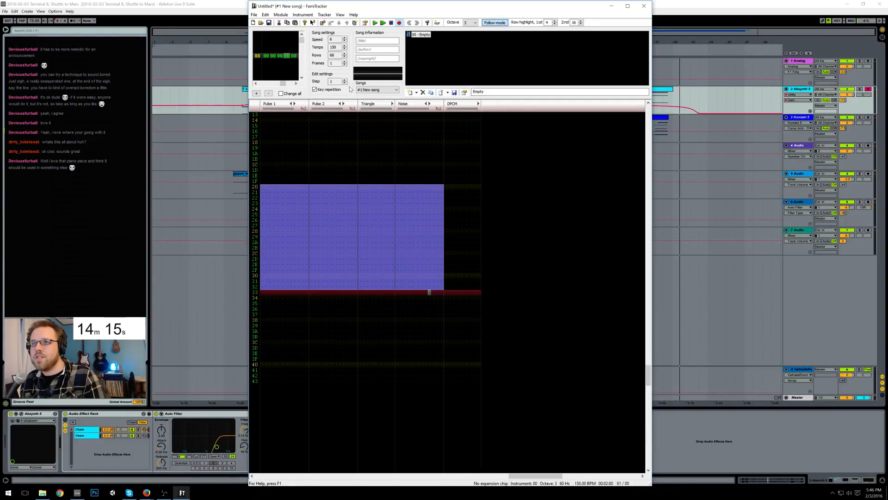
pyautogui.doubleClick(345, 57)
pyautogui.click(345, 57)
pyautogui.click(265, 186)
pyautogui.hotkey('ctrl', 'v')
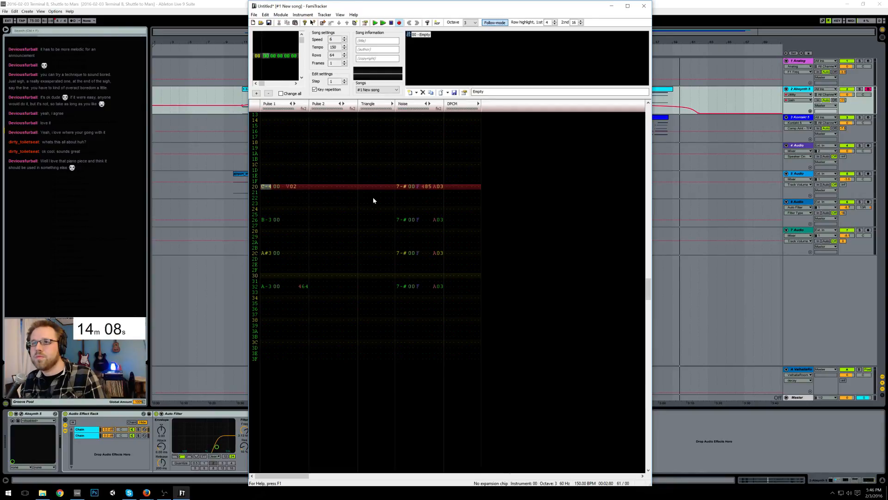
# Step: Set the octave to 2 and enter note G-2 at row 1C of the Triangle channel
pyautogui.click(365, 186)
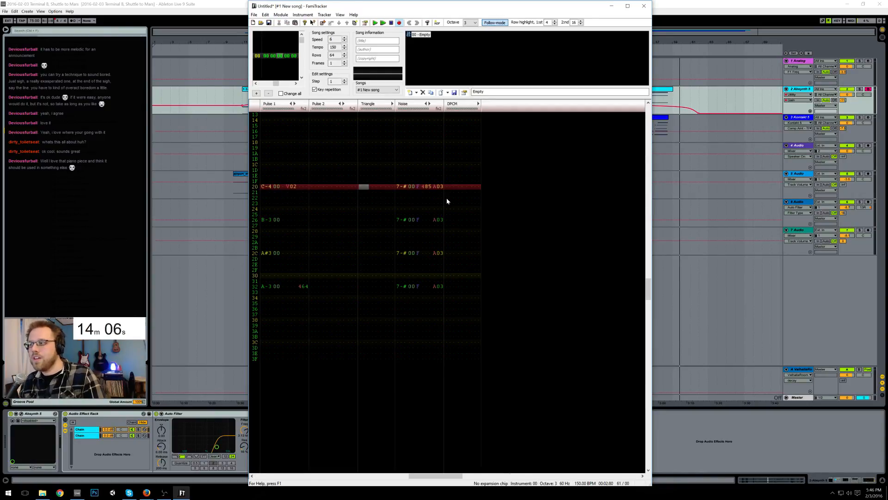
pyautogui.press('Up')
pyautogui.press('Up')
pyautogui.press('Up')
pyautogui.press('Up')
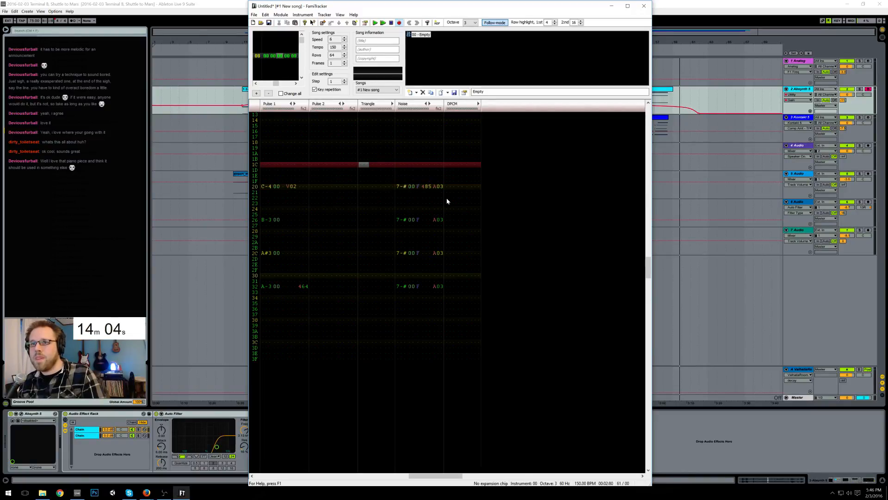
pyautogui.press('z')
pyautogui.press('Up')
pyautogui.press('m')
pyautogui.press('Up')
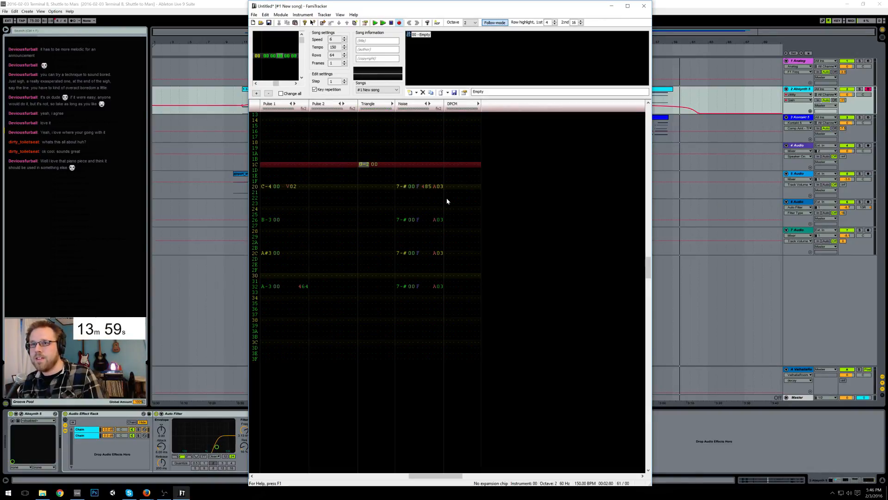
pyautogui.press('b')
# Step: Enter the effect Q35 at row 1E of the Triangle channel
pyautogui.press('Right')
pyautogui.press('Right')
pyautogui.press('Right')
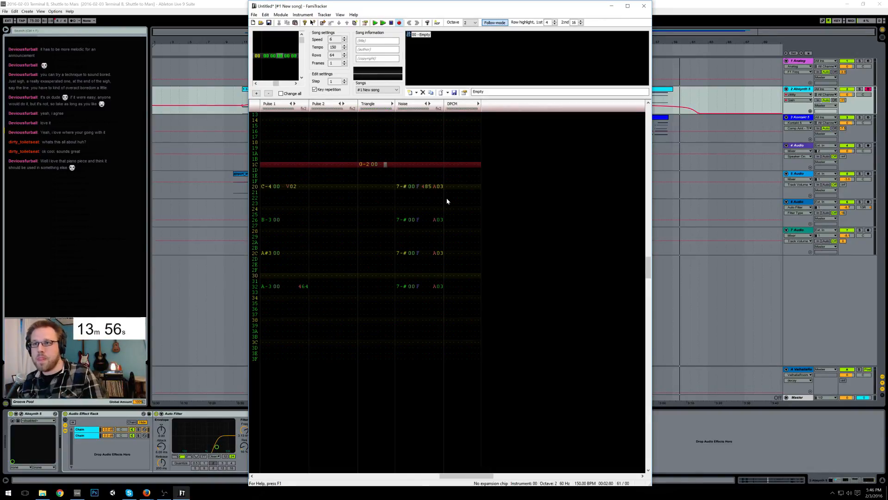
pyautogui.press('Down')
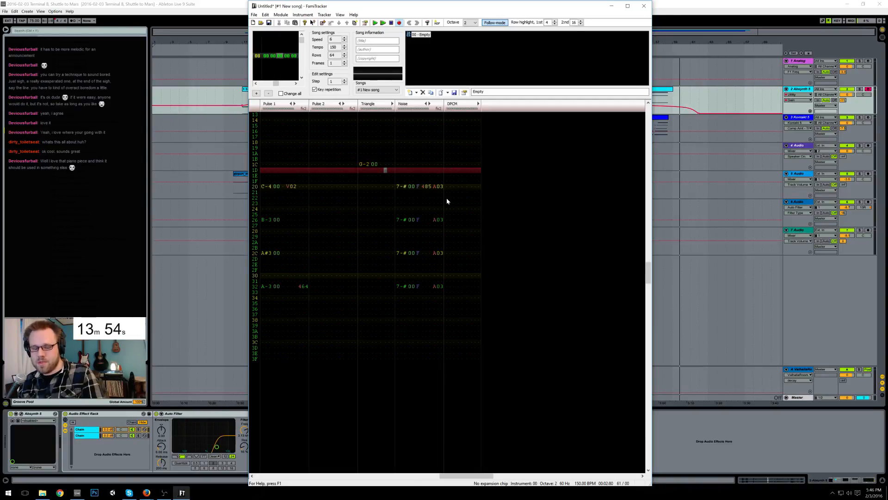
pyautogui.press('Down')
pyautogui.press('q')
pyautogui.press('Up')
pyautogui.press('Right')
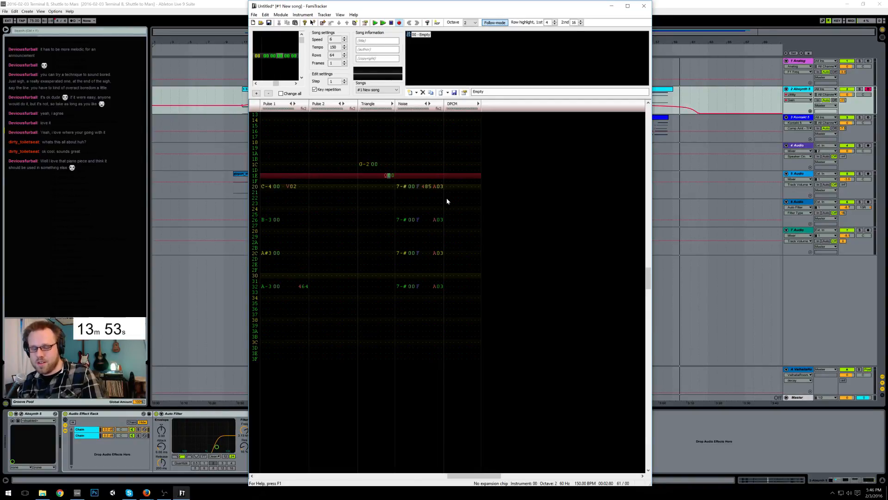
pyautogui.press('3')
pyautogui.press('Up')
pyautogui.press('Right')
pyautogui.press('5')
pyautogui.press('Up')
pyautogui.press('Up')
pyautogui.press('Up')
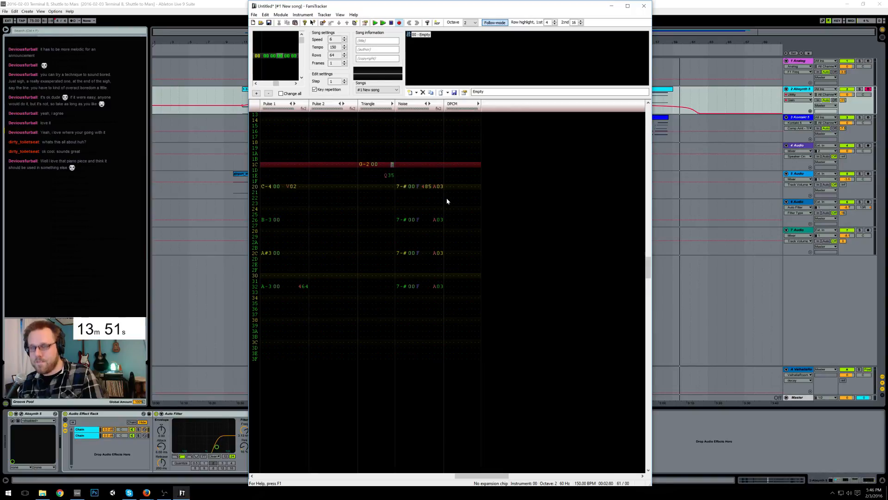
# Step: Enter a note cut at row 24 and note B-2 at row 26 of the Triangle channel
pyautogui.press('Down')
pyautogui.press('Down')
pyautogui.press('Down')
pyautogui.press('Down')
pyautogui.press('Down')
pyautogui.press('Down')
pyautogui.press('Down')
pyautogui.press('Down')
pyautogui.press('Down')
pyautogui.press('Down')
pyautogui.press('Down')
pyautogui.press('Up')
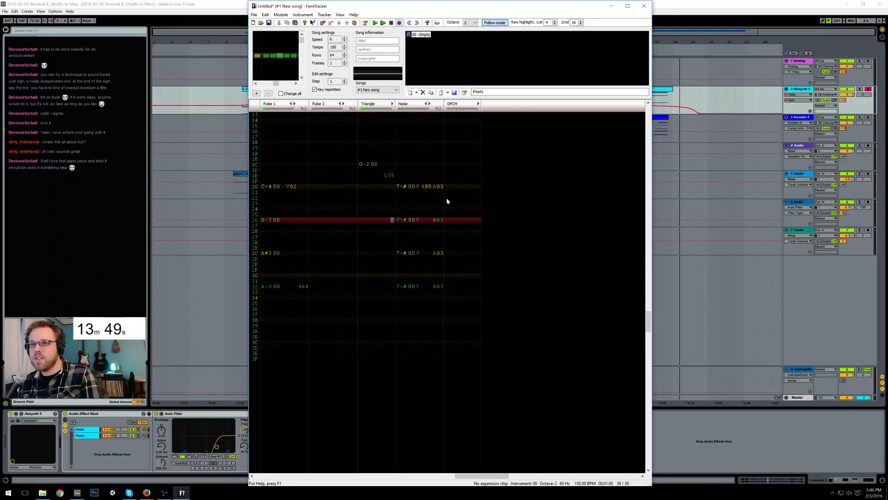
pyautogui.press('Up')
pyautogui.press('Up')
pyautogui.press('Up')
pyautogui.press('Up')
pyautogui.press('Up')
pyautogui.press('Left')
pyautogui.press('Left')
pyautogui.press('Left')
pyautogui.press('Down')
pyautogui.press('Down')
pyautogui.press('Down')
pyautogui.press('Left')
pyautogui.press('1')
pyautogui.press('Down')
pyautogui.press('Down')
pyautogui.press('m')
# Step: Enter a note cut at row 2A and note A#2 at row 2C of the Triangle channel
pyautogui.press('Down')
pyautogui.press('Down')
pyautogui.press('Down')
pyautogui.press('1')
pyautogui.press('Down')
pyautogui.press('j')
pyautogui.press('Up')
pyautogui.press('j')
# Step: Enter a note cut at row 30 and note A-2 at row 32 of the Triangle channel
pyautogui.press('Down')
pyautogui.press('Down')
pyautogui.press('Down')
pyautogui.press('1')
pyautogui.press('Down')
pyautogui.press('n')
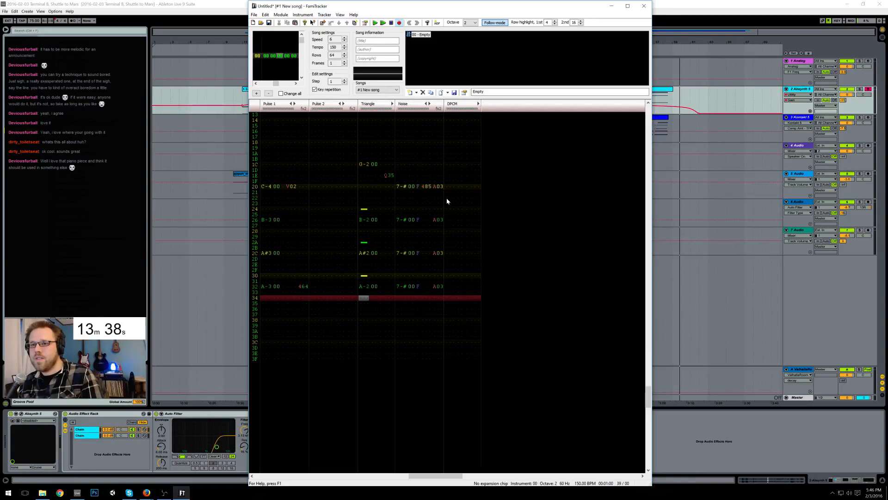
# Step: Enter the effect 484 at row 32 of the Triangle channel and play the row to audition it
pyautogui.press('Right')
pyautogui.press('Right')
pyautogui.press('Right')
pyautogui.press('Up')
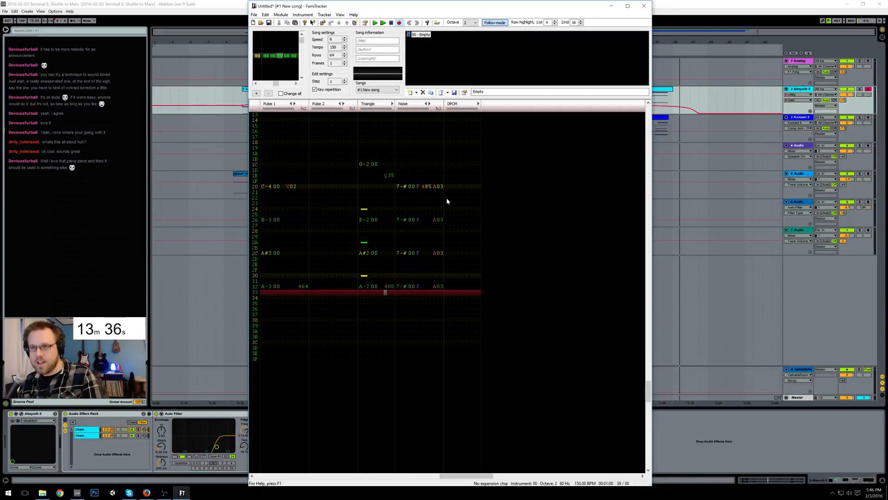
pyautogui.press('4')
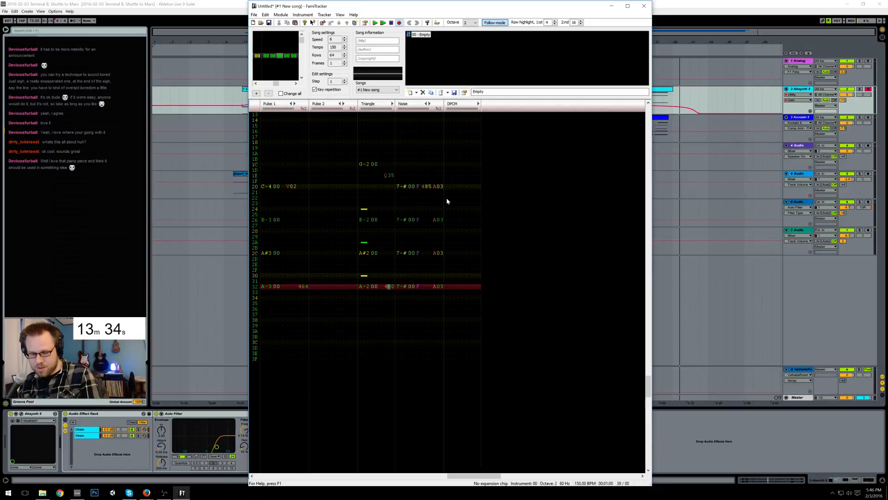
pyautogui.press('8')
pyautogui.press('Down')
pyautogui.press('Up')
pyautogui.press('Up')
pyautogui.press('Right')
pyautogui.write('4')
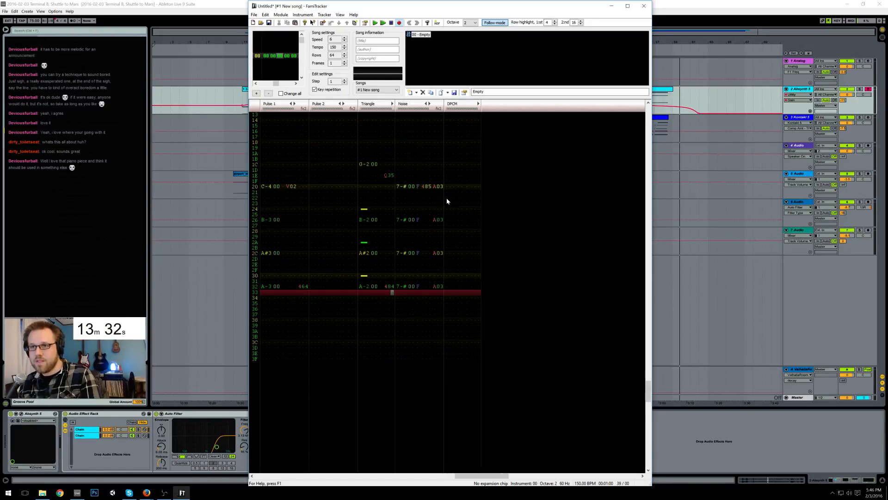
pyautogui.press('Left')
pyautogui.press('Up')
pyautogui.hotkey('ctrl', 'Return')
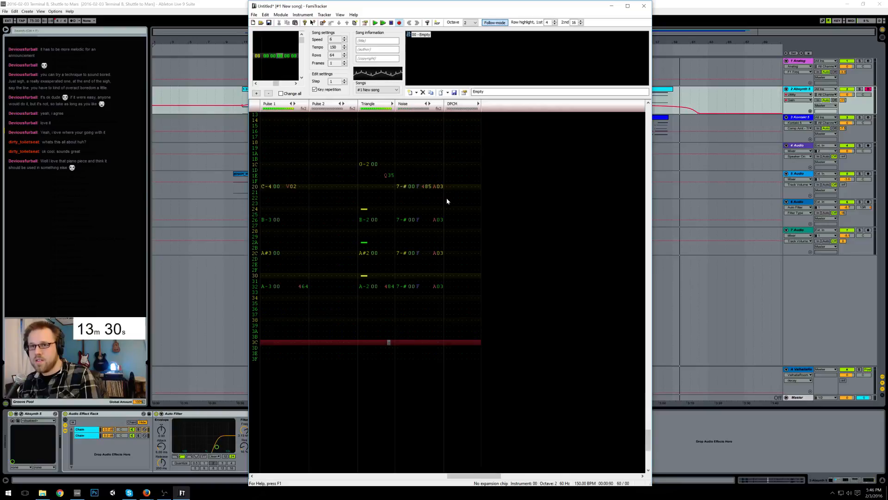
# Step: Change the Triangle channel's effect at row 32 to 468
pyautogui.press('Up')
pyautogui.press('Up')
pyautogui.press('Up')
pyautogui.press('Up')
pyautogui.press('Up')
pyautogui.press('Up')
pyautogui.press('Up')
pyautogui.press('Up')
pyautogui.press('Up')
pyautogui.press('Up')
pyautogui.press('Up')
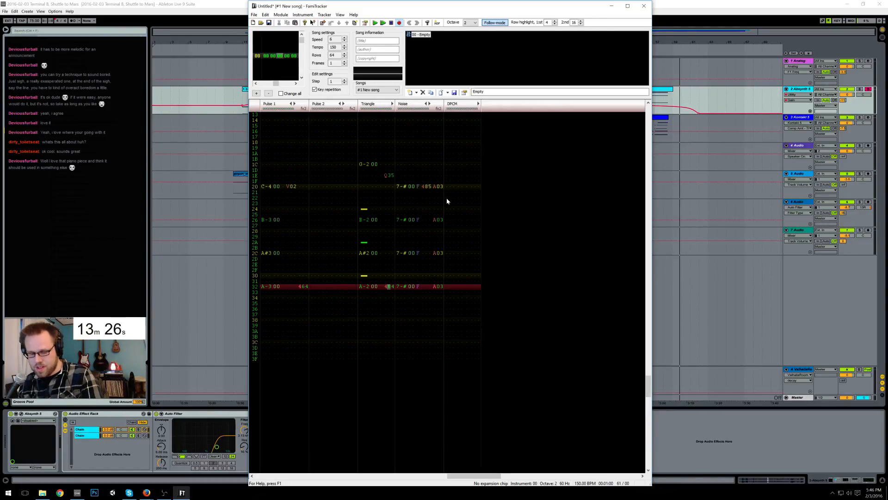
pyautogui.write('6')
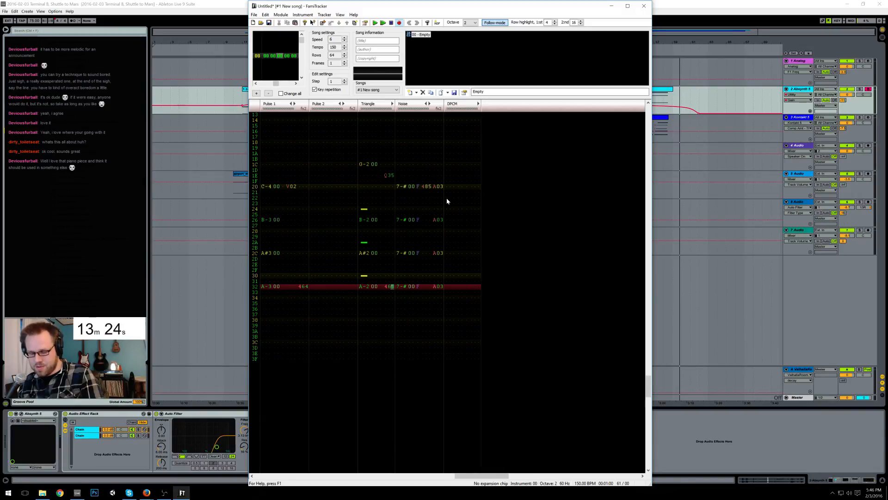
# Step: Solo the Triangle channel and play back the ending of the pattern
pyautogui.doubleClick(370, 104)
pyautogui.press('F7')
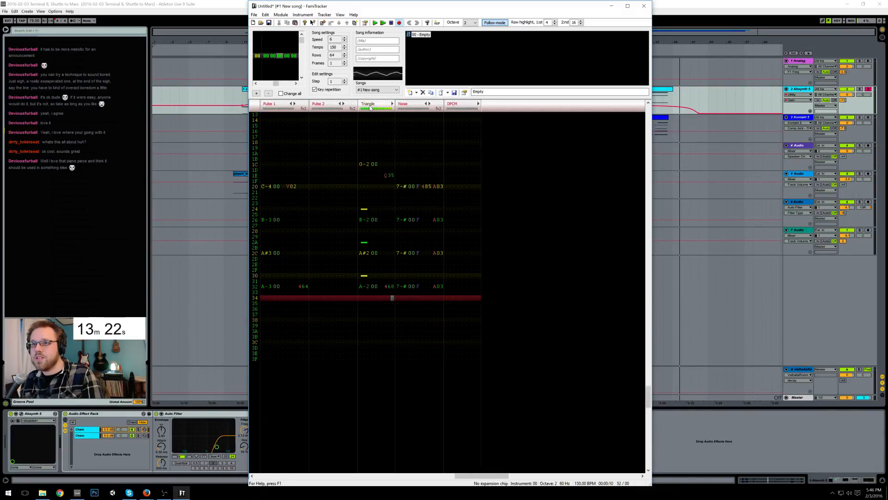
pyautogui.press('F8')
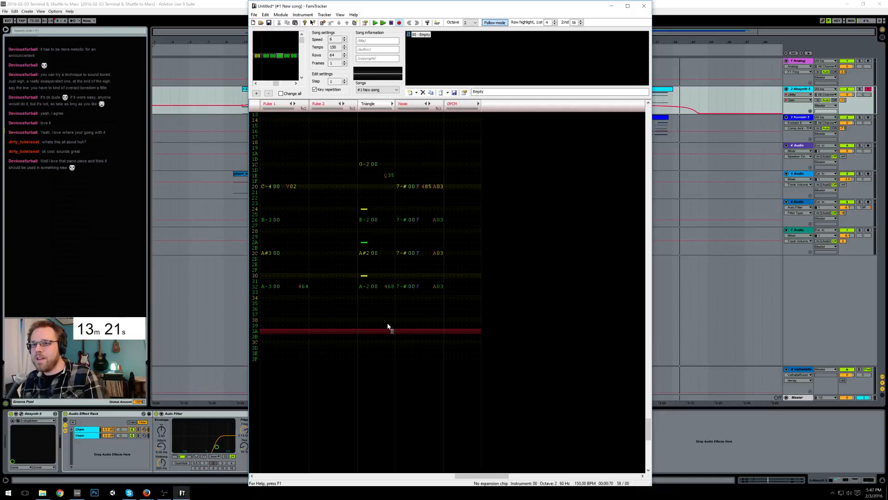
# Step: Add a second effect column to the Triangle channel
pyautogui.click(388, 343)
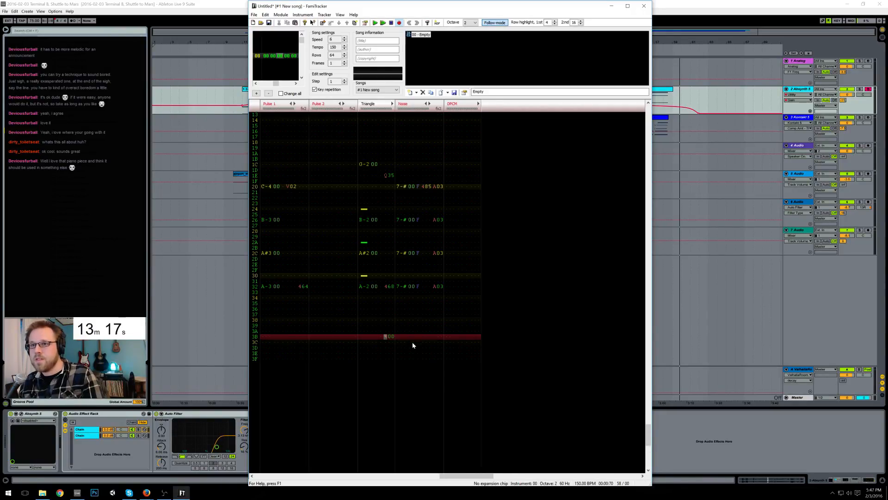
pyautogui.press('Up')
pyautogui.click(392, 104)
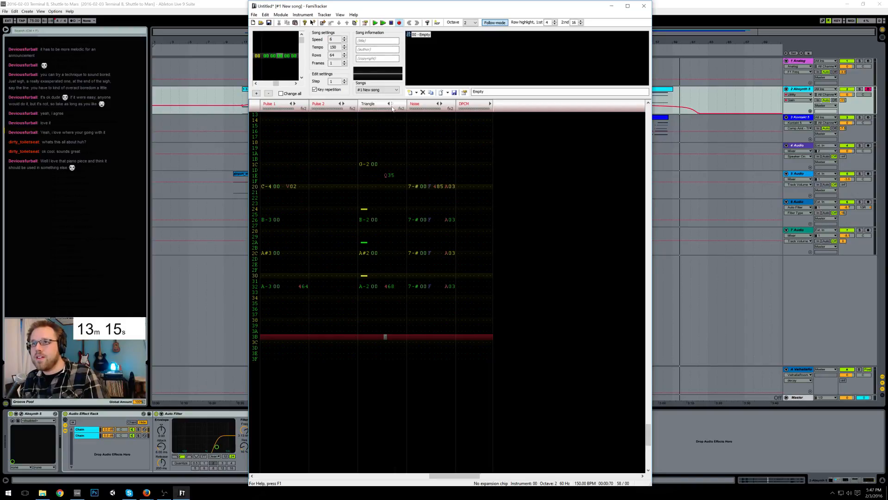
# Step: Enter the effects 400 and R4C at row 3C of the Triangle channel
pyautogui.click(384, 333)
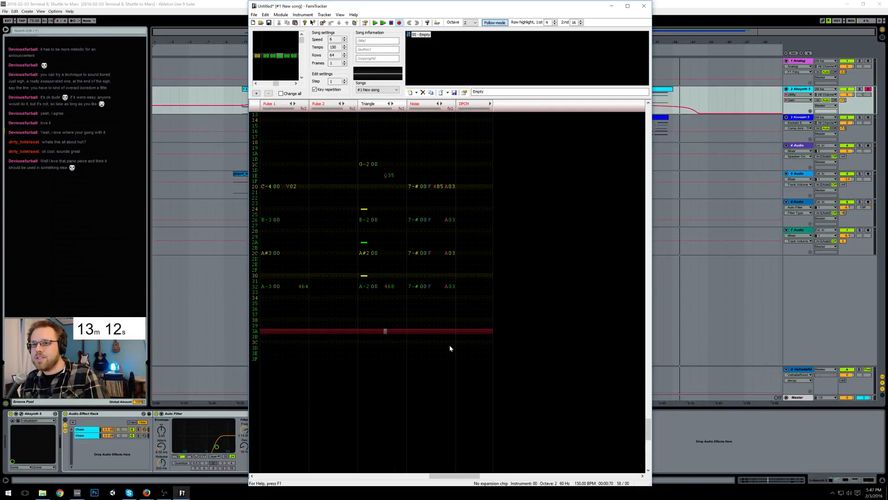
pyautogui.press('Down')
pyautogui.press('Down')
pyautogui.write('4')
pyautogui.press('Right')
pyautogui.press('Right')
pyautogui.press('Up')
pyautogui.press('Right')
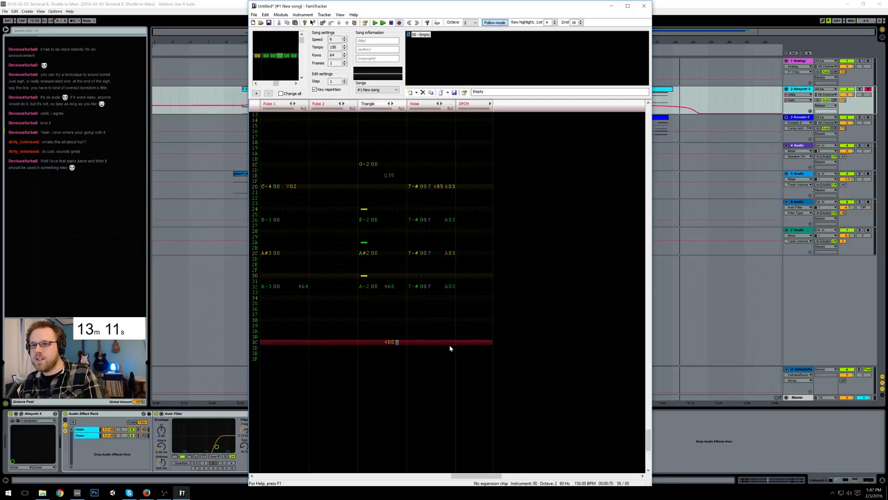
pyautogui.write('r')
pyautogui.press('Up')
pyautogui.press('Right')
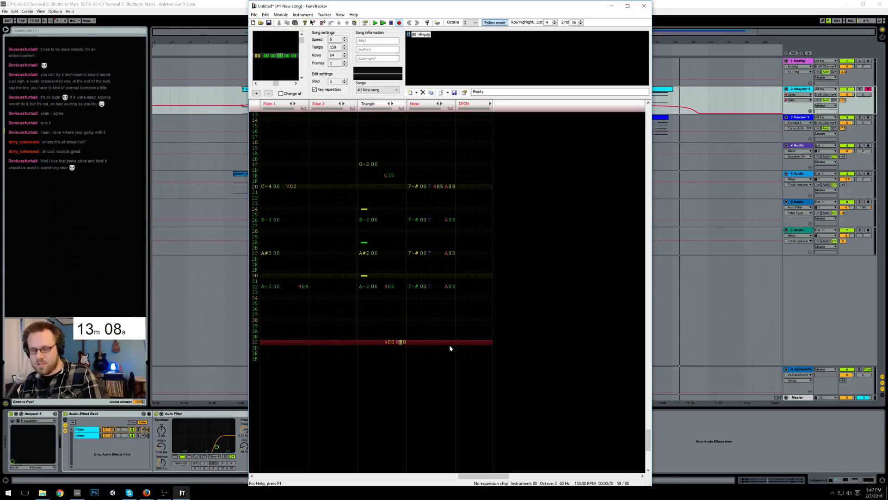
pyautogui.write('4')
pyautogui.press('Up')
pyautogui.press('Right')
pyautogui.write('c')
pyautogui.press('Up')
# Step: Play the pattern back to audition the Triangle channel's new effects at row 3C
pyautogui.press('Down')
pyautogui.press('Down')
pyautogui.press('Down')
pyautogui.press('Up')
pyautogui.press('Up')
pyautogui.press('Up')
pyautogui.press('Up')
pyautogui.press('Up')
pyautogui.press('Up')
pyautogui.press('Up')
pyautogui.press('Up')
pyautogui.press('Up')
pyautogui.press('Up')
pyautogui.press('Up')
pyautogui.press('Up')
pyautogui.press('Up')
pyautogui.press('Up')
pyautogui.press('Up')
pyautogui.press('Up')
pyautogui.press('Down')
pyautogui.press('Down')
pyautogui.press('Down')
pyautogui.press('Return')
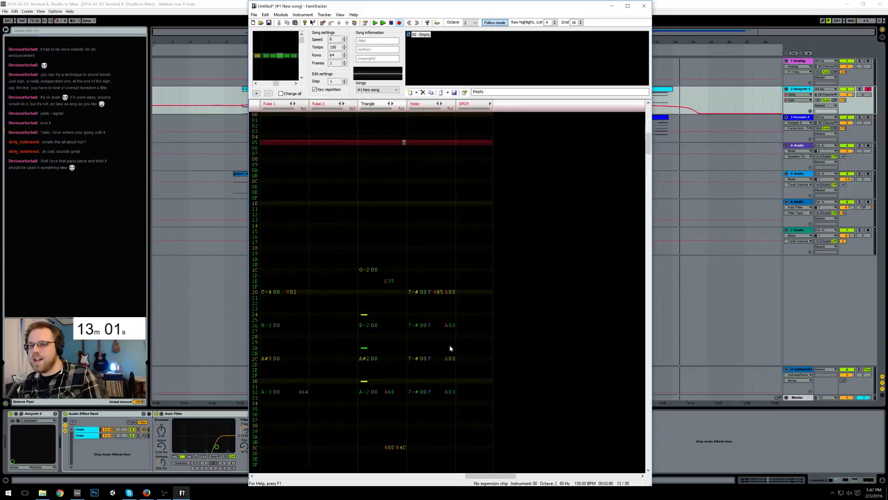
# Step: Change the Triangle channel's second effect at row 3C to R6C
pyautogui.press('Up')
pyautogui.press('Left')
pyautogui.press('Down')
pyautogui.press('Down')
pyautogui.press('Down')
pyautogui.press('Down')
pyautogui.press('Down')
pyautogui.press('Down')
pyautogui.press('Down')
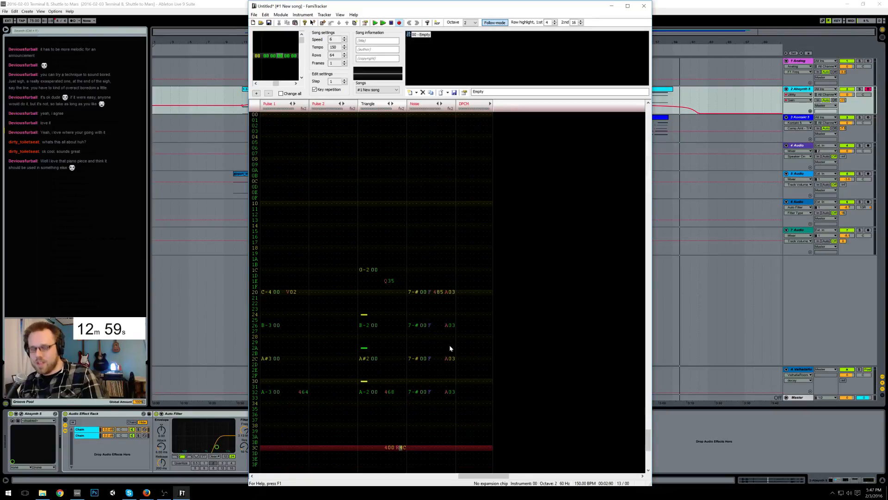
pyautogui.write('6')
pyautogui.press('Down')
pyautogui.press('Down')
pyautogui.press('Down')
pyautogui.press('Up')
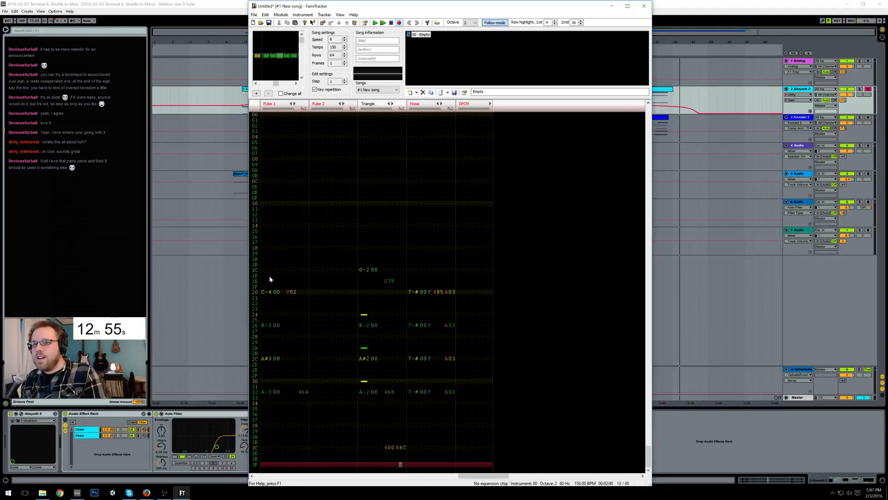
# Step: Move the block in rows 1C to 3F of all channels up to row 0C and enter a Triangle note cut at row 32
pyautogui.moveTo(266, 271); pyautogui.dragTo(491, 484)
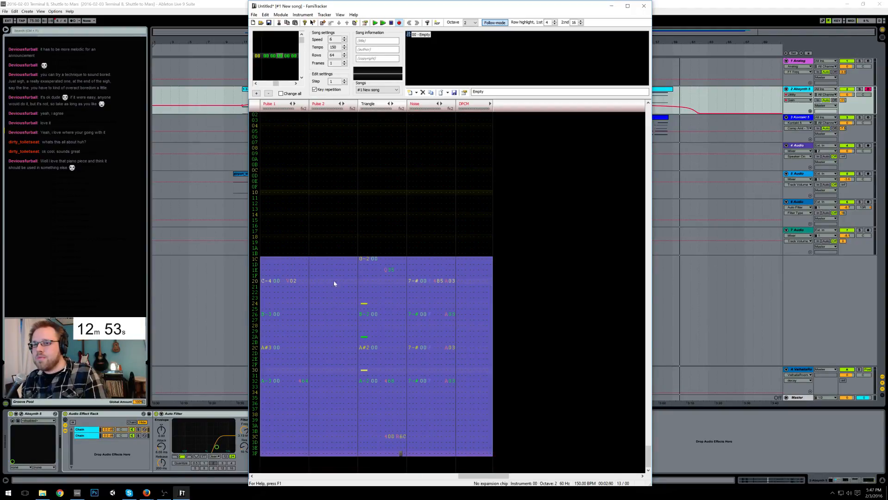
pyautogui.moveTo(361, 258); pyautogui.dragTo(366, 169)
pyautogui.click(364, 403)
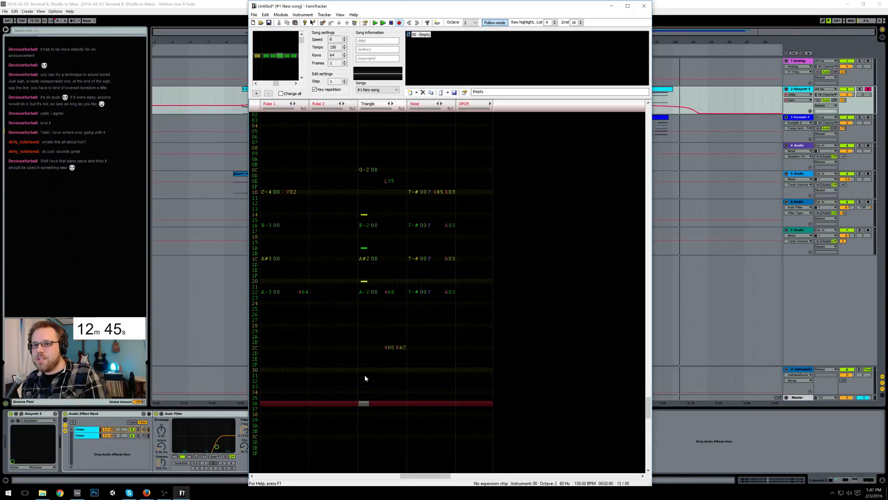
pyautogui.click(367, 382)
pyautogui.press('1')
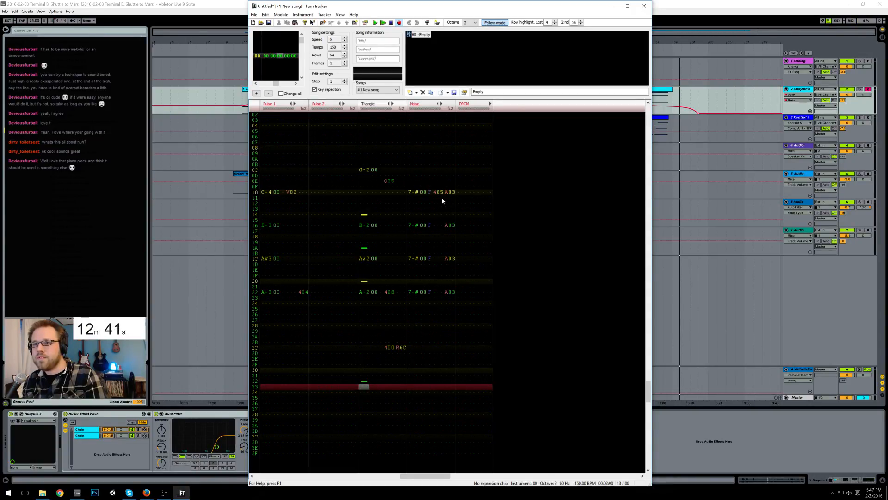
# Step: Delete the Noise channel's A03 effects in rows 16 to 22 and set its first effect at row 10 to 464
pyautogui.moveTo(450, 225); pyautogui.dragTo(453, 300)
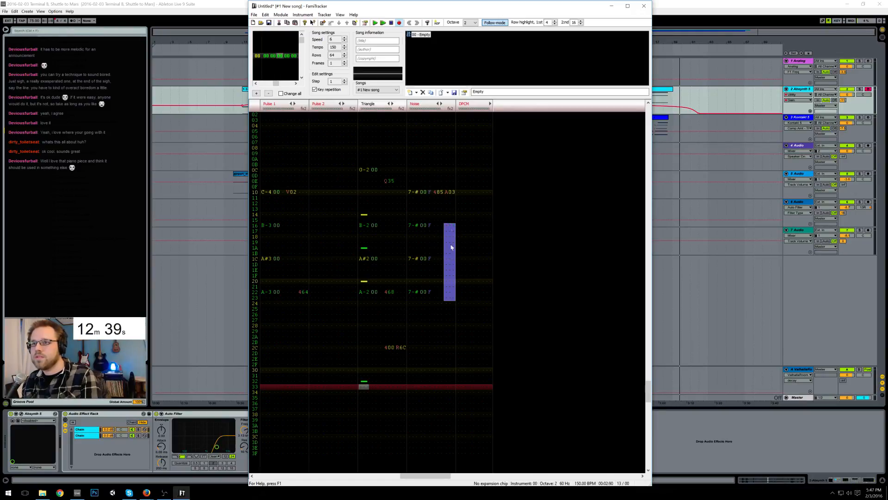
pyautogui.click(439, 193)
pyautogui.write('64')
pyautogui.press('Up')
pyautogui.press('Left')
pyautogui.press('Left')
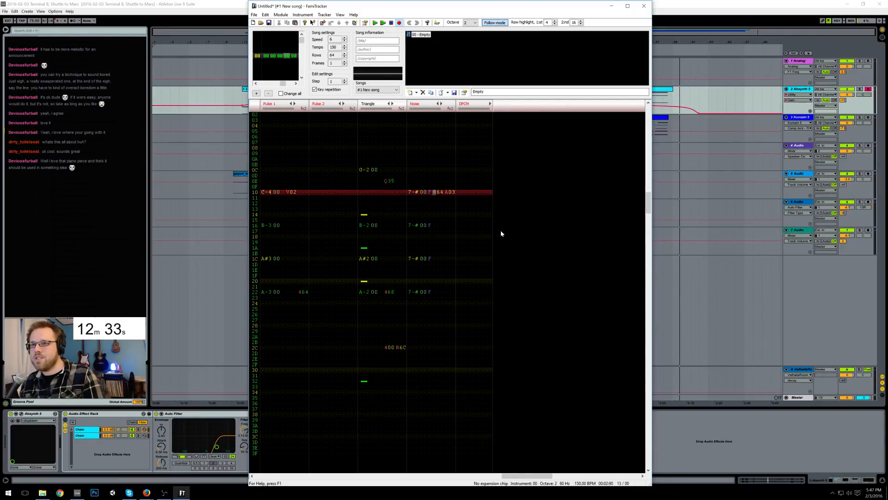
pyautogui.press('Right')
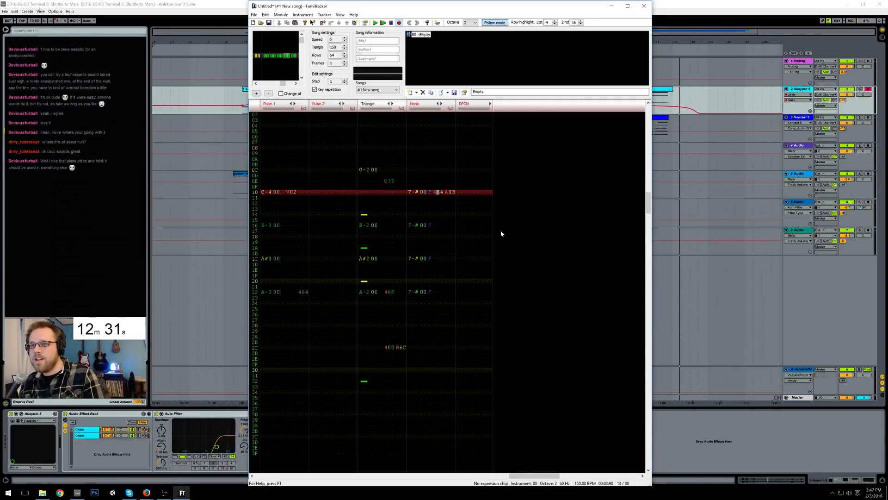
pyautogui.press('Right')
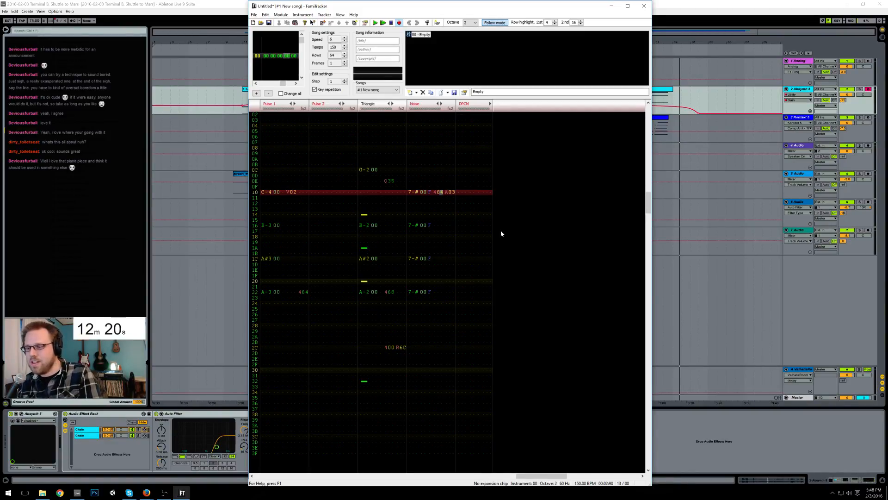
# Step: Play the soloed Triangle part, restore all channels, and play the full pattern
pyautogui.press('Return')
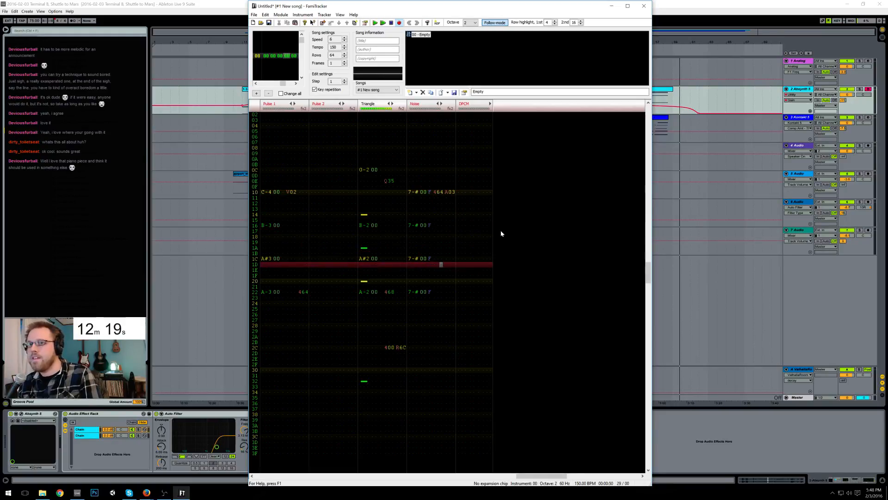
pyautogui.press('Up')
pyautogui.press('Up')
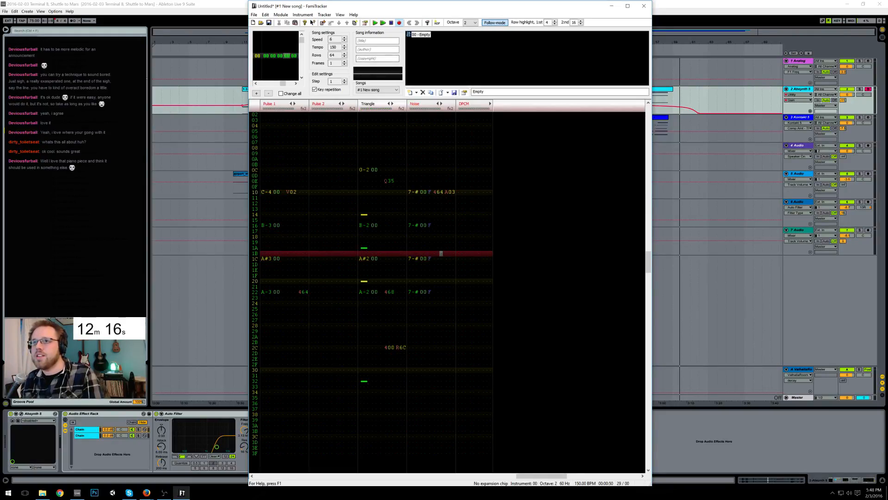
pyautogui.doubleClick(367, 104)
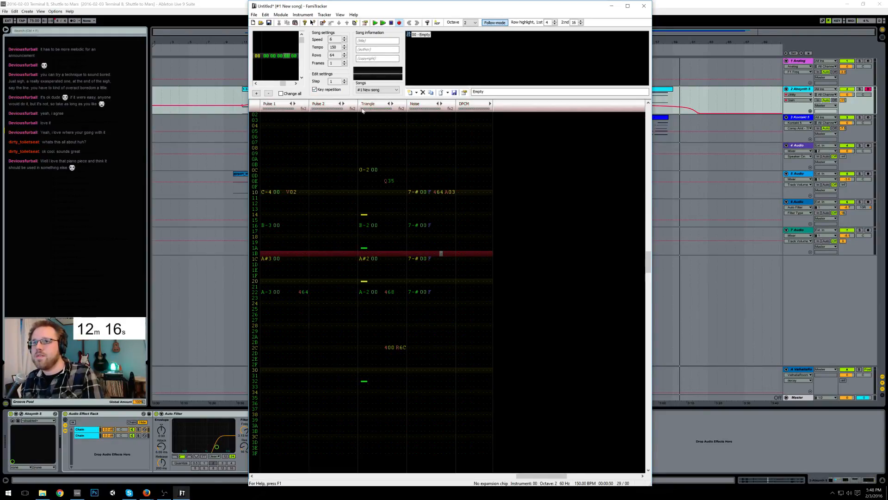
pyautogui.click(284, 194)
pyautogui.press('Return')
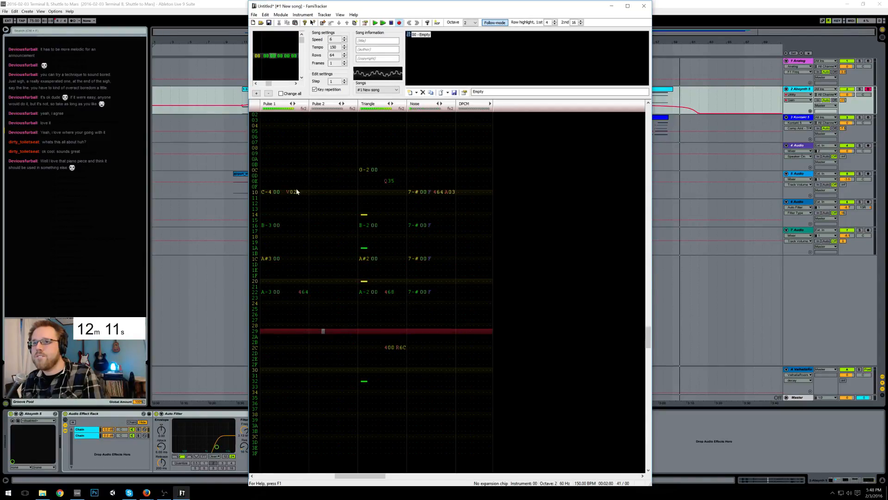
pyautogui.press('Return')
# Step: Copy the Triangle channel's effects 400 and R6C to row 2C of the Pulse 1 channel
pyautogui.moveTo(389, 349); pyautogui.dragTo(401, 350)
pyautogui.hotkey('ctrl', 'c')
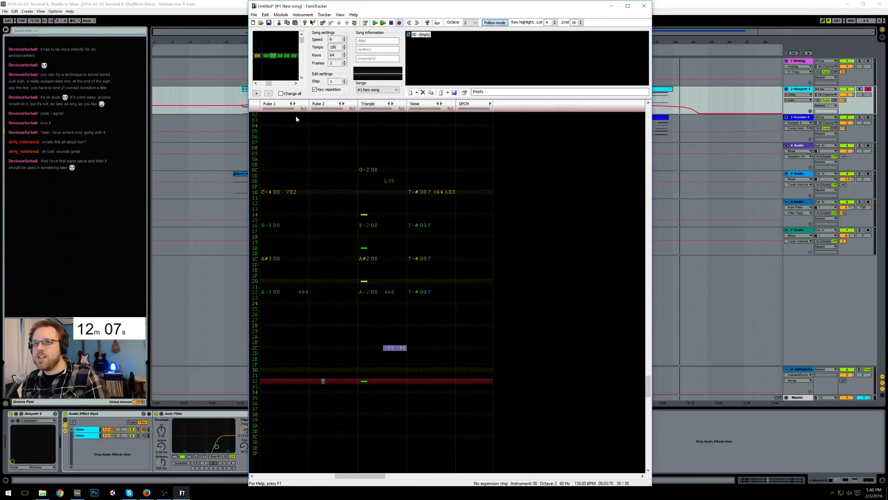
pyautogui.click(290, 349)
pyautogui.hotkey('ctrl', 'v')
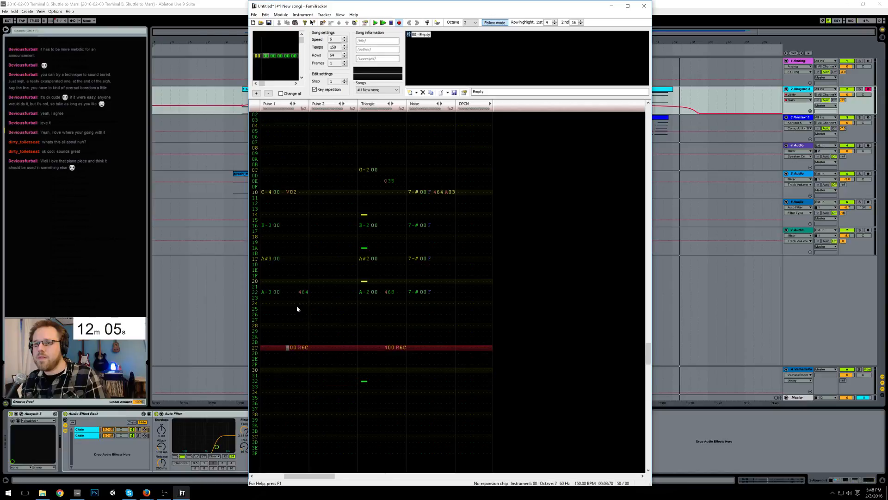
# Step: Move Pulse 1's 464 effect at row 22 to the first effect column and enter a note cut at row 32
pyautogui.moveTo(300, 293); pyautogui.dragTo(291, 293)
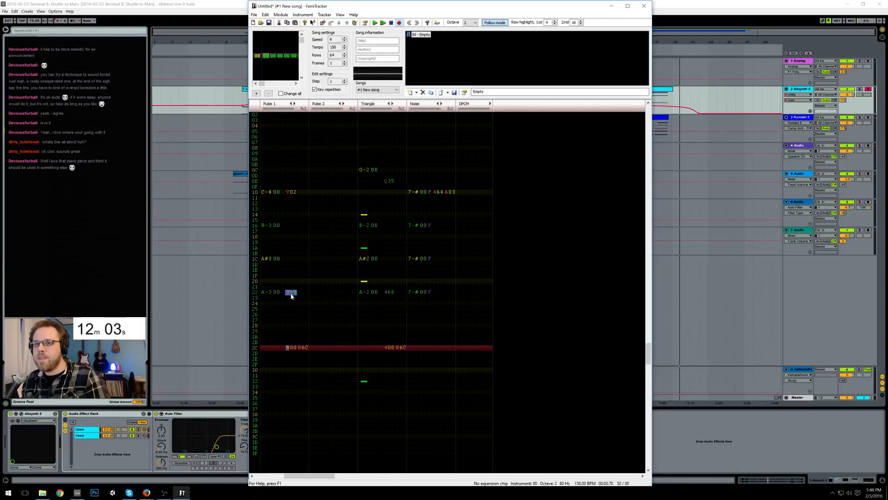
pyautogui.click(266, 382)
pyautogui.press('1')
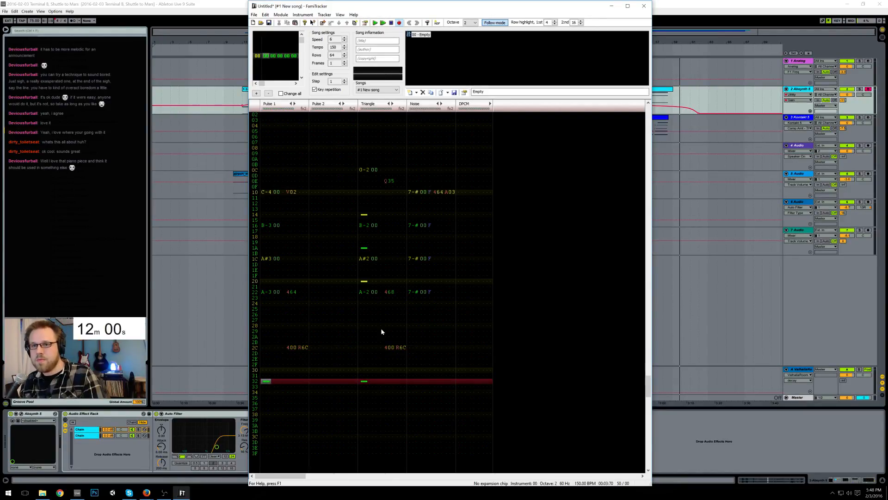
# Step: Enter note F#2 at row 10 of the Pulse 2 channel
pyautogui.click(314, 192)
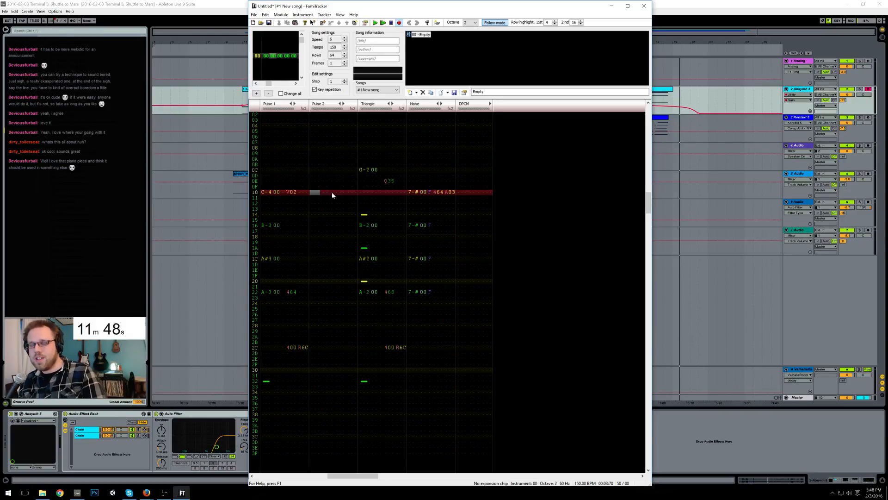
pyautogui.press('g')
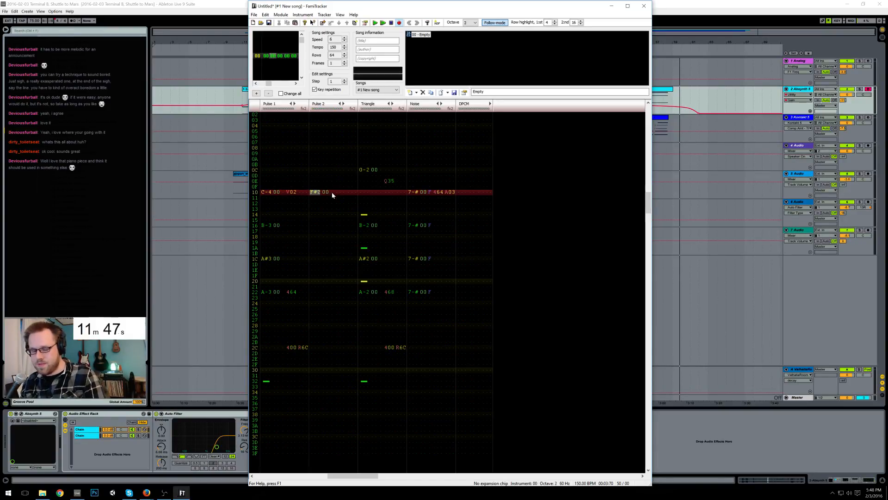
# Step: Replace the note at row 10 of the Pulse 2 channel with G-2
pyautogui.press('KP_Multiply')
pyautogui.press('t')
pyautogui.press('KP_Divide')
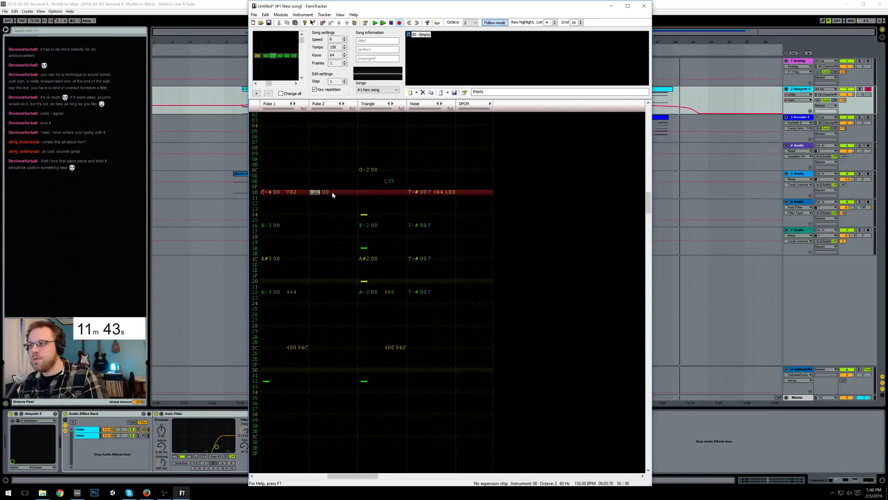
pyautogui.press('t')
pyautogui.press('Down')
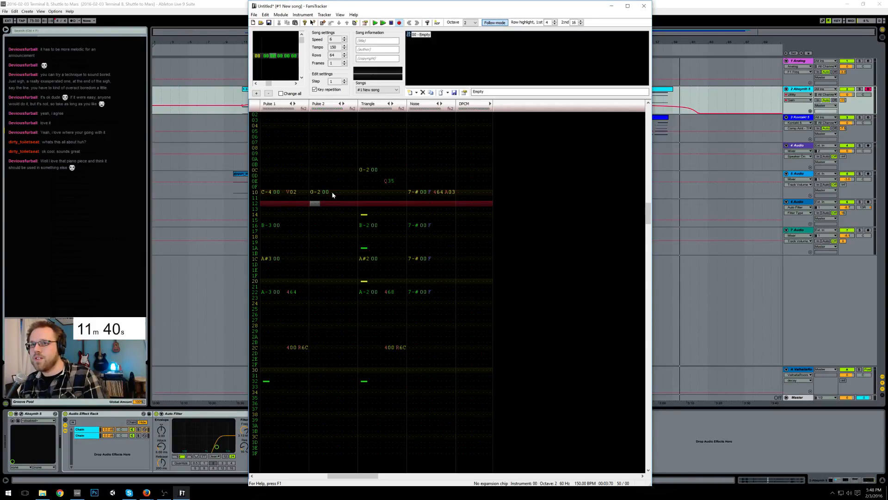
# Step: Enter notes D#2, C-2, F#2 and D-2 at rows 12, 14, 16 and 18 of the Pulse 2 channel
pyautogui.press('d')
pyautogui.press('Down')
pyautogui.press('z')
pyautogui.press('Down')
pyautogui.press('g')
pyautogui.press('Down')
pyautogui.press('x')
pyautogui.press('Down')
pyautogui.press('Up')
pyautogui.press('Down')
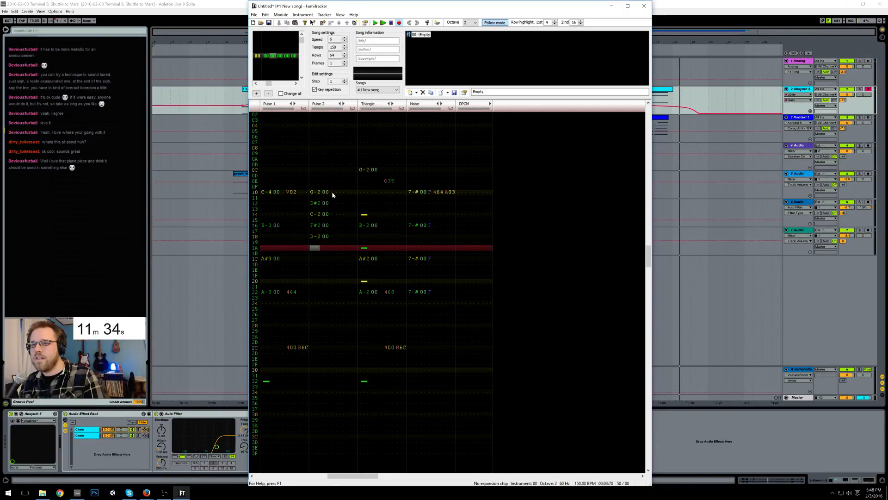
# Step: Enter note B-1 at row 1A of the Pulse 2 channel, working in octave 1
pyautogui.press('m')
pyautogui.press('Up')
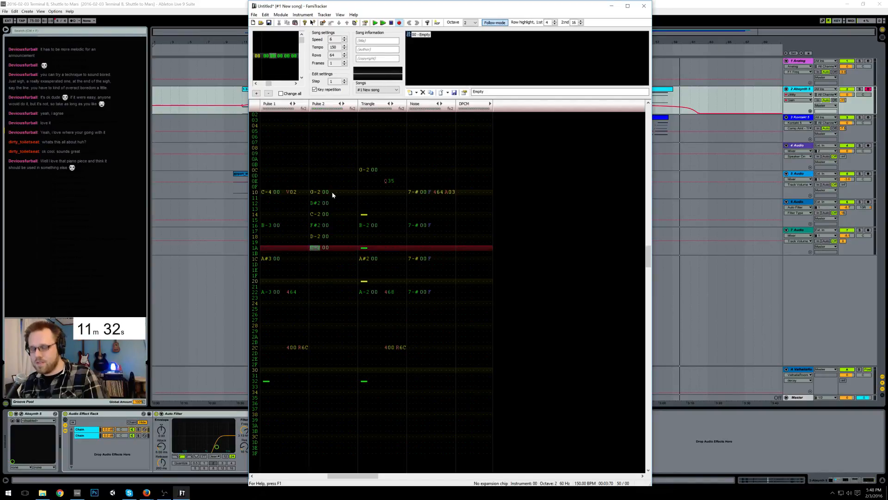
pyautogui.press('KP_Divide')
pyautogui.press('m')
pyautogui.press('Up')
pyautogui.press(',')
pyautogui.press('Up')
pyautogui.press('m')
pyautogui.press('Up')
pyautogui.press('Down')
pyautogui.press('Down')
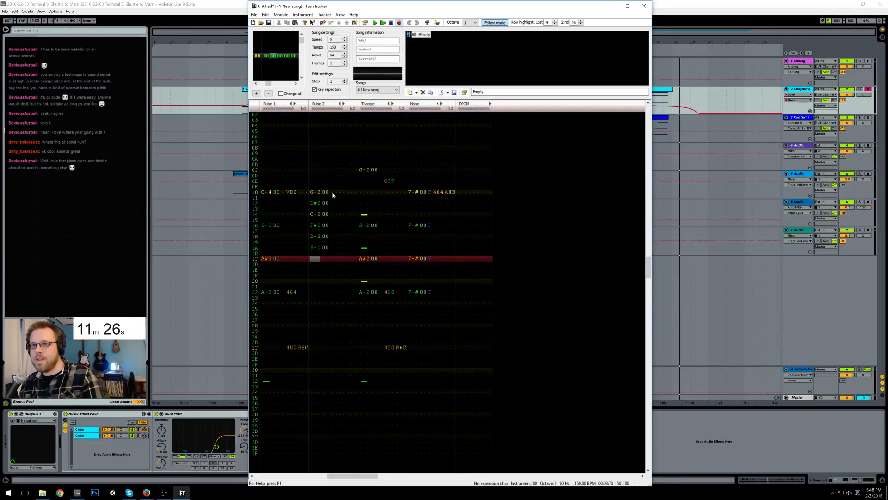
# Step: Enter notes E-2, C#2, G-2 and F#2 at rows 1C, 1E, 20 and 22 of the Pulse 2 channel
pyautogui.press('.')
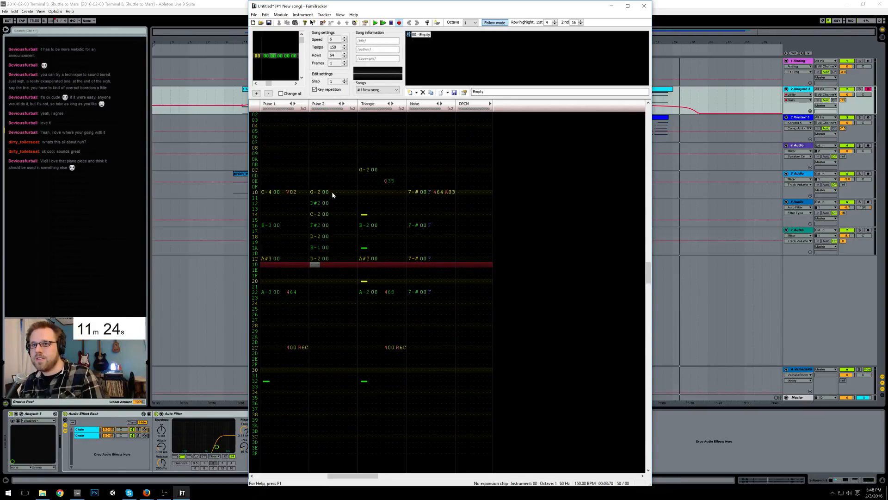
pyautogui.press('Up')
pyautogui.press('e')
pyautogui.press('Up')
pyautogui.press('Down')
pyautogui.press('Down')
pyautogui.press('2')
pyautogui.press('Down')
pyautogui.press('t')
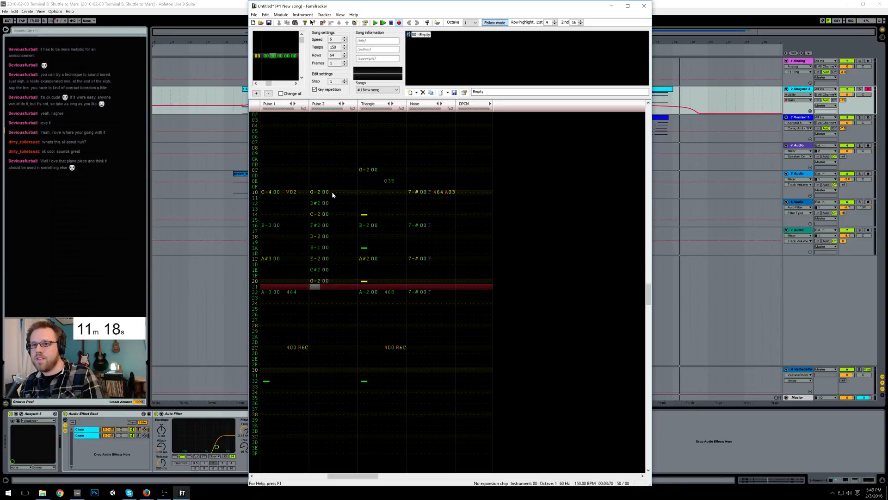
pyautogui.press('Down')
pyautogui.press('5')
pyautogui.press('Down')
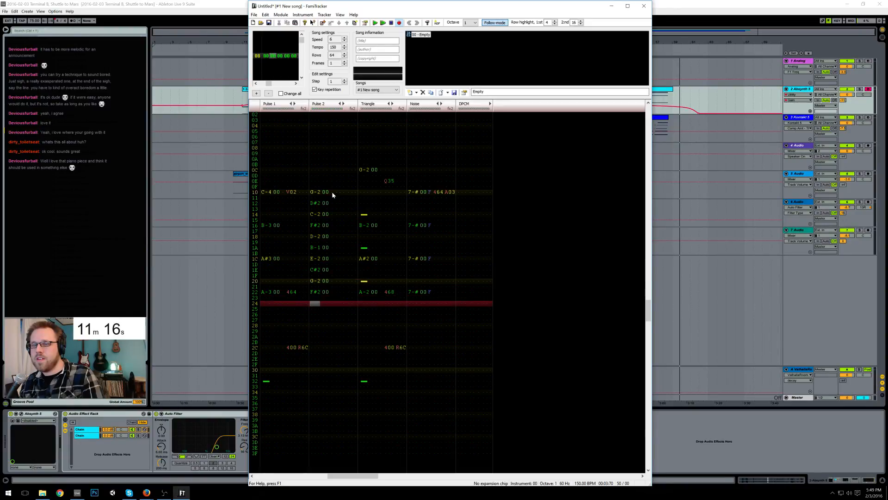
# Step: Copy Pulse 1's 464 effect at row 22 to the same row of the Pulse 2 channel
pyautogui.moveTo(288, 292); pyautogui.dragTo(296, 292)
pyautogui.hotkey('ctrl', 'c')
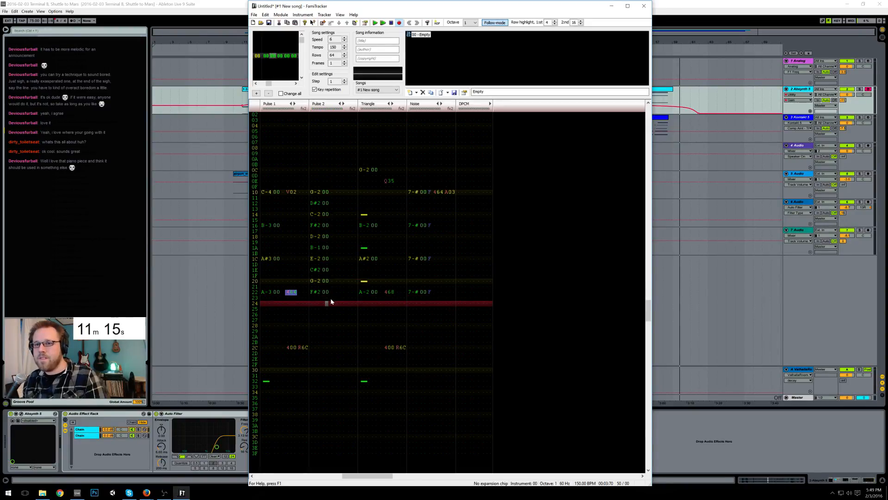
pyautogui.click(337, 292)
pyautogui.hotkey('ctrl', 'v')
# Step: Set the Pulse 2 volumes at rows 10, 12, 14 and 16 to F, C, A and F
pyautogui.click(333, 191)
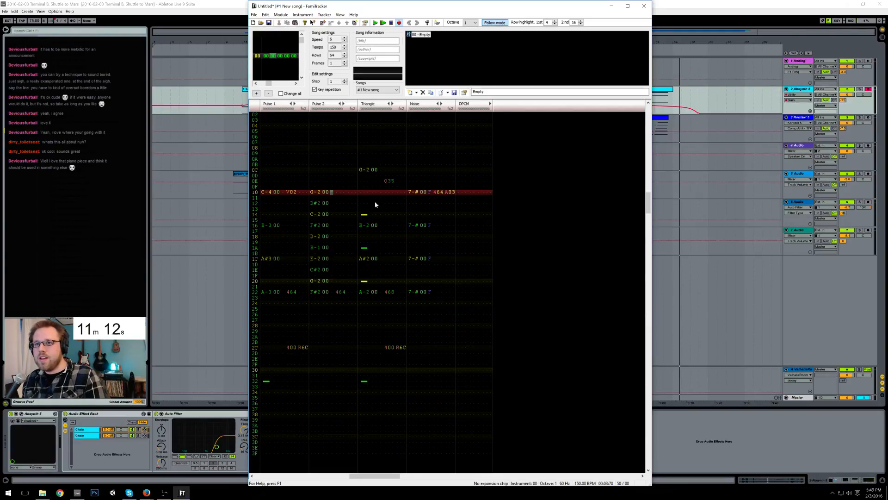
pyautogui.press('f')
pyautogui.press('Down')
pyautogui.press('c')
pyautogui.press('Down')
pyautogui.press('a')
pyautogui.press('Down')
pyautogui.press('f')
pyautogui.press('Down')
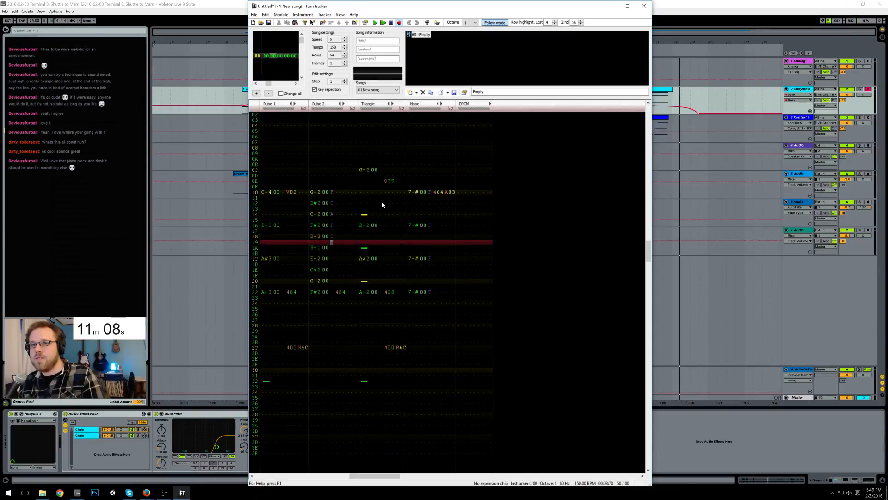
# Step: Set the Pulse 2 volumes at rows 18, 1A, 1C, 1E and 20 to A, C, F, A and C
pyautogui.press('a')
pyautogui.press('Down')
pyautogui.press('c')
pyautogui.press('Down')
pyautogui.press('f')
pyautogui.press('Down')
pyautogui.press('a')
pyautogui.press('Up')
pyautogui.press('Down')
pyautogui.press('Down')
pyautogui.press('c')
pyautogui.press('Up')
pyautogui.press('Up')
pyautogui.press('Up')
pyautogui.press('Up')
pyautogui.press('Up')
pyautogui.press('Up')
pyautogui.press('Up')
pyautogui.press('Up')
pyautogui.press('Up')
pyautogui.press('Up')
pyautogui.press('Up')
pyautogui.press('Up')
pyautogui.press('Up')
pyautogui.press('Up')
pyautogui.press('Up')
pyautogui.press('Up')
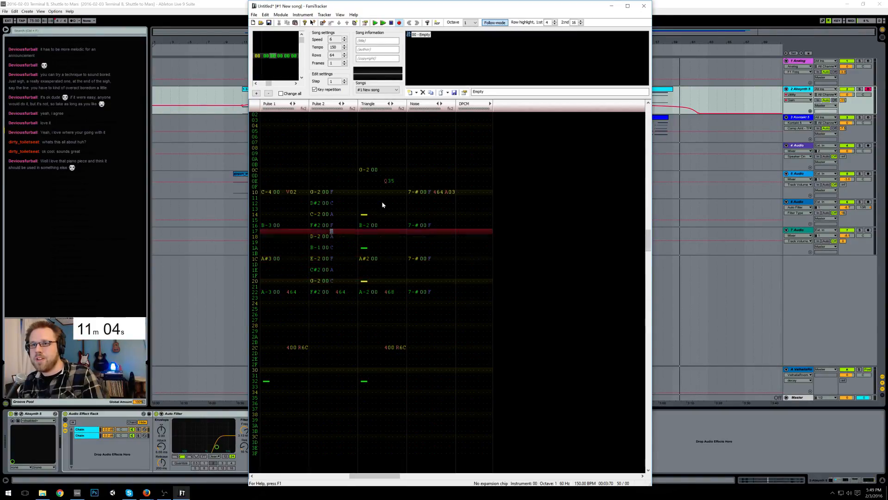
pyautogui.press('Down')
pyautogui.press('Down')
pyautogui.press('Down')
pyautogui.press('Down')
pyautogui.press('Down')
pyautogui.press('Down')
pyautogui.press('Down')
pyautogui.press('Down')
pyautogui.press('Down')
pyautogui.press('Down')
pyautogui.press('Down')
pyautogui.press('Up')
pyautogui.press('Up')
pyautogui.press('Up')
pyautogui.press('Up')
pyautogui.press('Up')
pyautogui.press('Up')
pyautogui.press('Up')
pyautogui.press('Up')
pyautogui.press('Up')
pyautogui.press('Up')
pyautogui.press('Up')
pyautogui.press('Up')
pyautogui.press('Up')
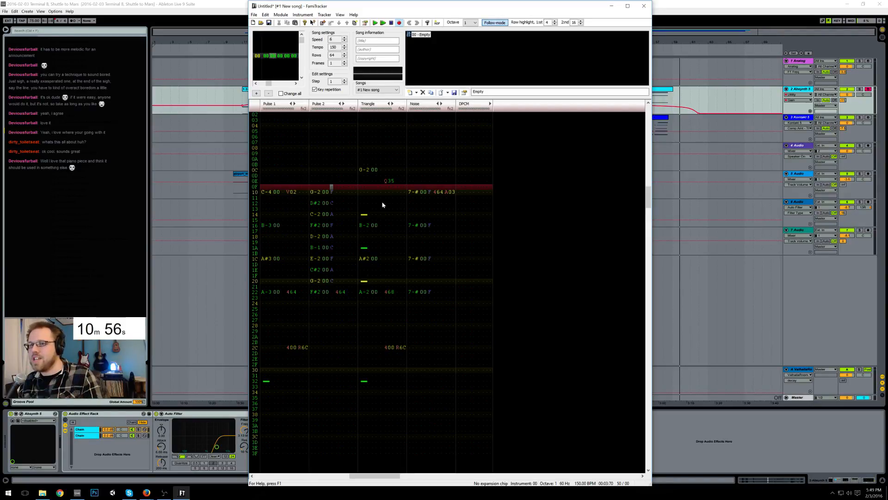
pyautogui.press('Down')
pyautogui.press('Down')
pyautogui.press('Down')
pyautogui.press('Down')
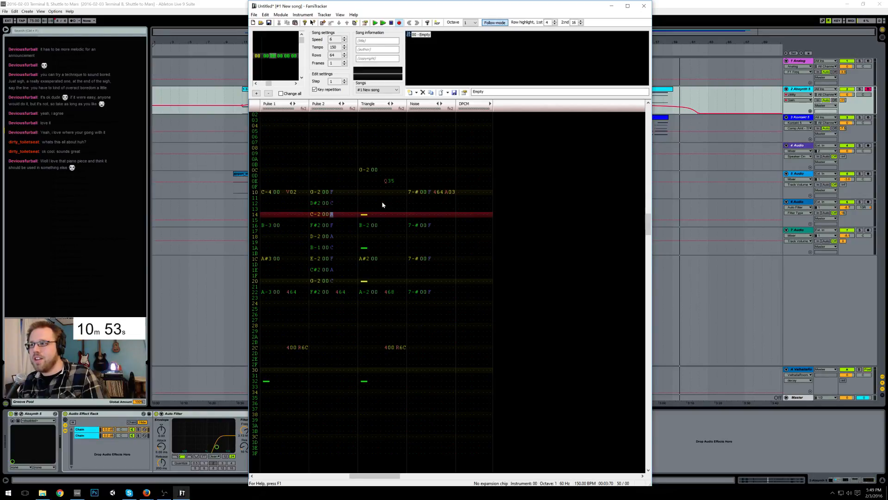
pyautogui.press('Up')
pyautogui.press('Up')
pyautogui.press('Up')
pyautogui.press('Up')
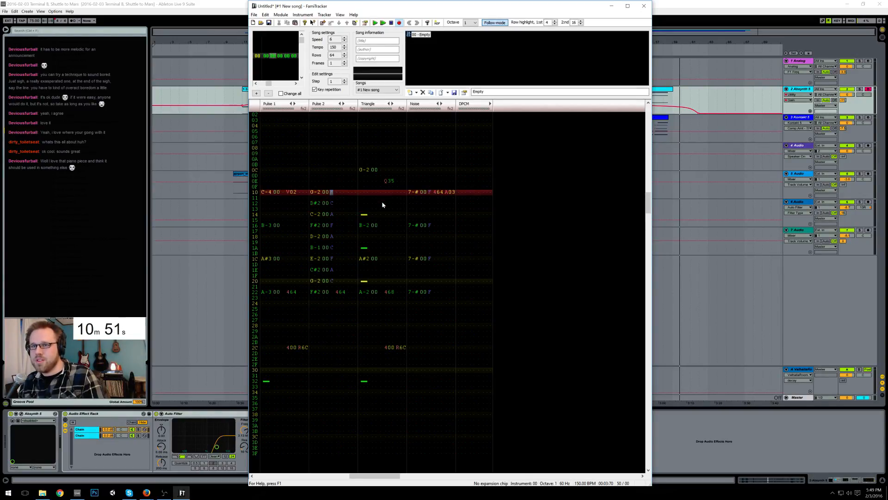
# Step: Re-enter volume F at row 10 of Pulse 2 and add an S03 effect at row 11
pyautogui.write('F')
pyautogui.press('Right')
pyautogui.write('S03')
pyautogui.press('Left')
pyautogui.press('Up')
# Step: Copy Pulse 2's S03 effect from row 11 to every second row from 13 through 21
pyautogui.press('Left')
pyautogui.hotkey('shift', 'Right')
pyautogui.hotkey('shift', 'Right')
pyautogui.hotkey('ctrl', 'c')
pyautogui.press('Down')
pyautogui.press('Down')
pyautogui.hotkey('ctrl', 'v')
pyautogui.press('Down')
pyautogui.press('Down')
pyautogui.hotkey('ctrl', 'v')
pyautogui.press('Down')
pyautogui.press('Down')
pyautogui.hotkey('ctrl', 'v')
pyautogui.press('Down')
pyautogui.press('Down')
pyautogui.hotkey('ctrl', 'v')
pyautogui.press('Down')
pyautogui.press('Down')
pyautogui.hotkey('ctrl', 'v')
pyautogui.press('Down')
pyautogui.press('Down')
pyautogui.hotkey('ctrl', 'v')
pyautogui.press('Down')
pyautogui.press('Down')
pyautogui.hotkey('ctrl', 'v')
pyautogui.press('Down')
pyautogui.press('Down')
pyautogui.hotkey('ctrl', 'v')
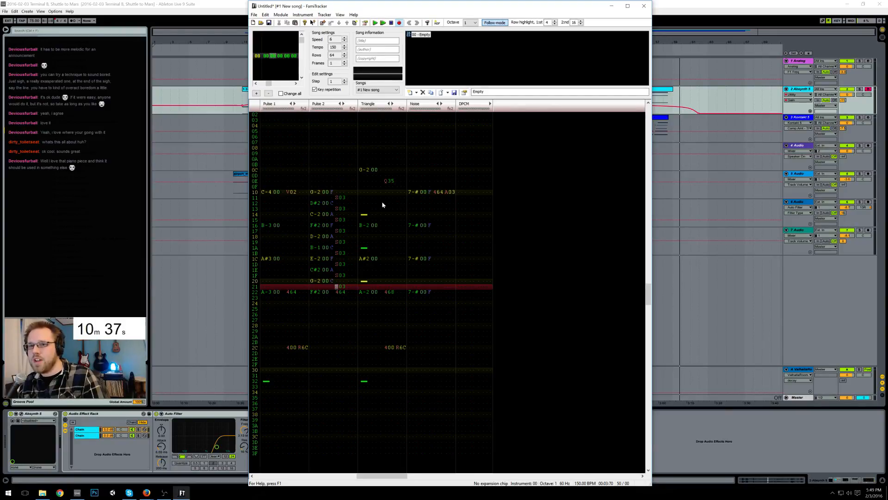
pyautogui.press('Up')
pyautogui.press('Up')
pyautogui.press('Up')
pyautogui.press('Up')
pyautogui.press('Up')
pyautogui.press('Up')
pyautogui.press('Up')
pyautogui.press('Down')
pyautogui.press('Down')
pyautogui.press('Down')
pyautogui.press('Down')
pyautogui.press('Down')
pyautogui.press('Down')
pyautogui.press('Down')
pyautogui.press('Down')
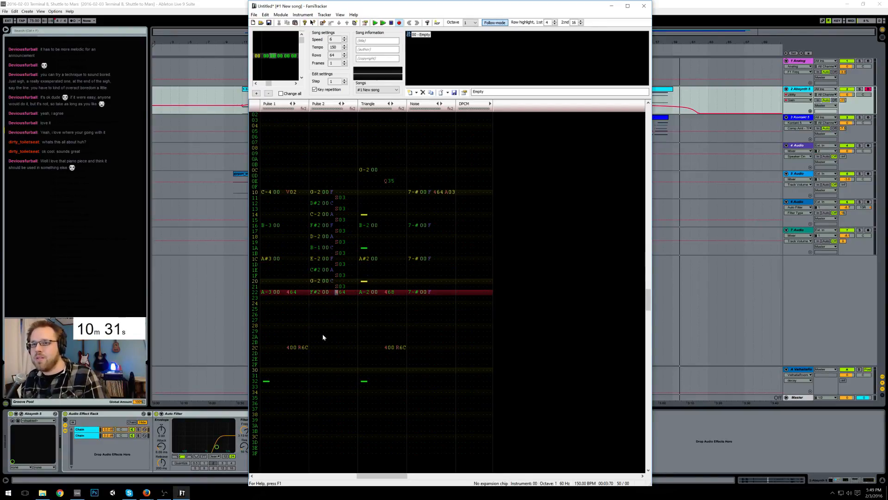
# Step: Copy Pulse 1's 400 and R6C effects at row 2C and its note cut at row 32 to the same rows of Pulse 2
pyautogui.moveTo(293, 347); pyautogui.dragTo(305, 382)
pyautogui.click(312, 347)
pyautogui.hotkey('ctrl', 'v')
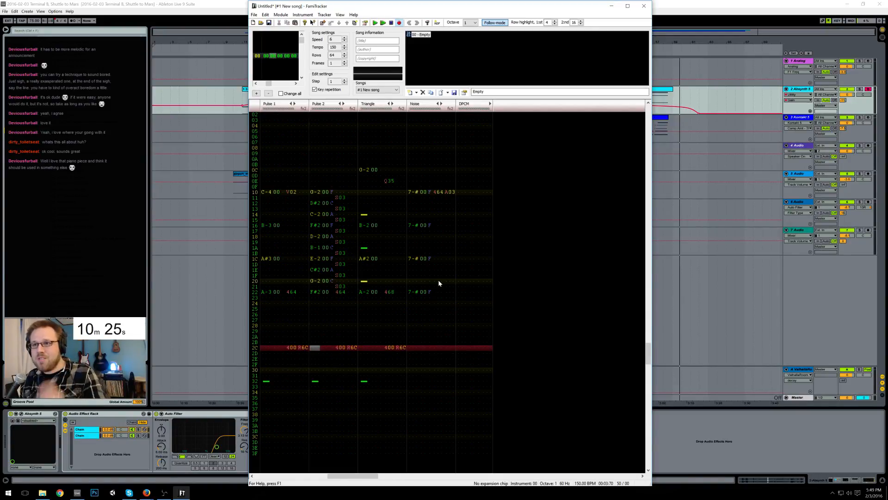
# Step: Play the pattern from row 0C, and move the Pulse 1, Pulse 2 and Triangle note cuts from row 32 to row 30
pyautogui.scroll(7, 436, 222)
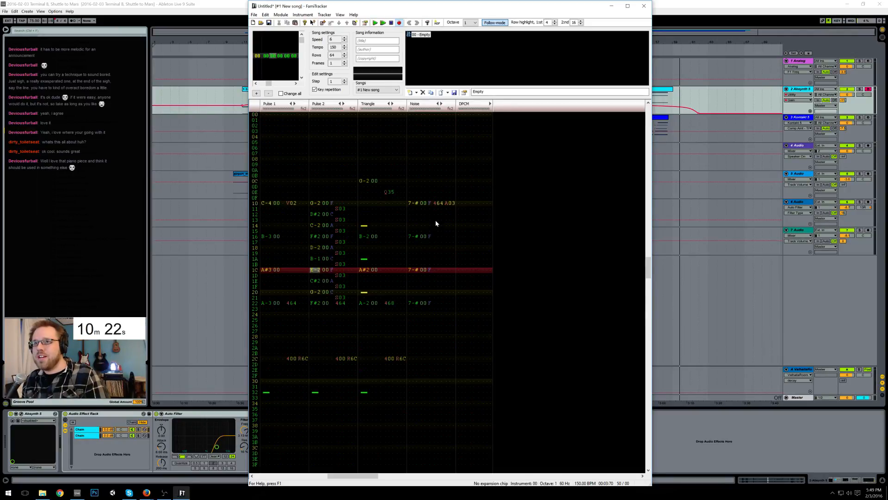
pyautogui.click(367, 183)
pyautogui.press('Return')
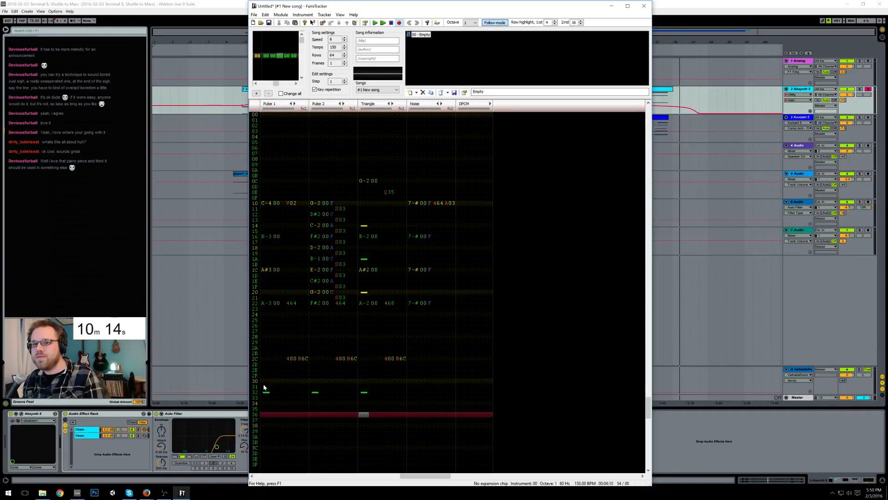
pyautogui.moveTo(265, 392); pyautogui.dragTo(366, 382)
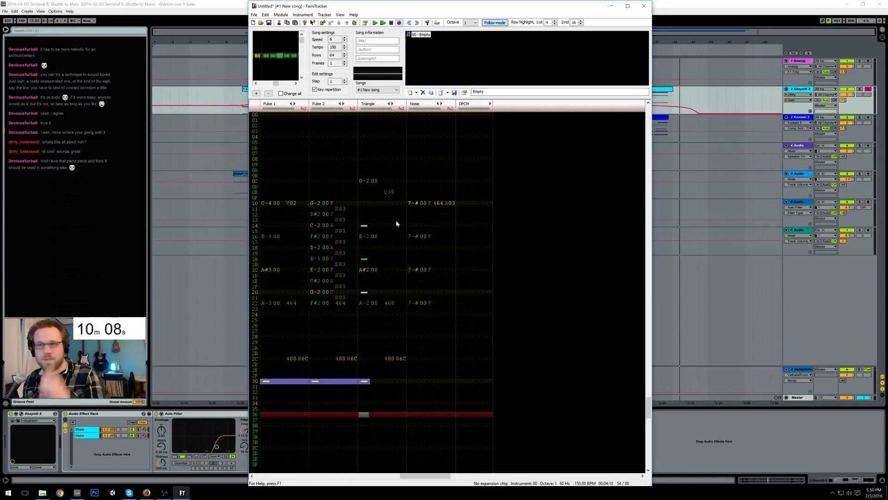
# Step: Set the Noise volumes at rows 10, 16, 1C and 22 to C
pyautogui.click(430, 203)
pyautogui.write('c')
pyautogui.press('Down')
pyautogui.press('Down')
pyautogui.press('Down')
pyautogui.press('Down')
pyautogui.press('Down')
pyautogui.write('c')
pyautogui.press('Down')
pyautogui.press('Down')
pyautogui.press('Down')
pyautogui.press('Down')
pyautogui.press('Down')
pyautogui.write('c')
pyautogui.press('Down')
pyautogui.press('Down')
pyautogui.press('Down')
pyautogui.press('Down')
pyautogui.press('Down')
pyautogui.write('c')
# Step: Transpose the four Noise notes at rows 10 through 22 up to 9-#
pyautogui.moveTo(414, 204); pyautogui.dragTo(425, 307)
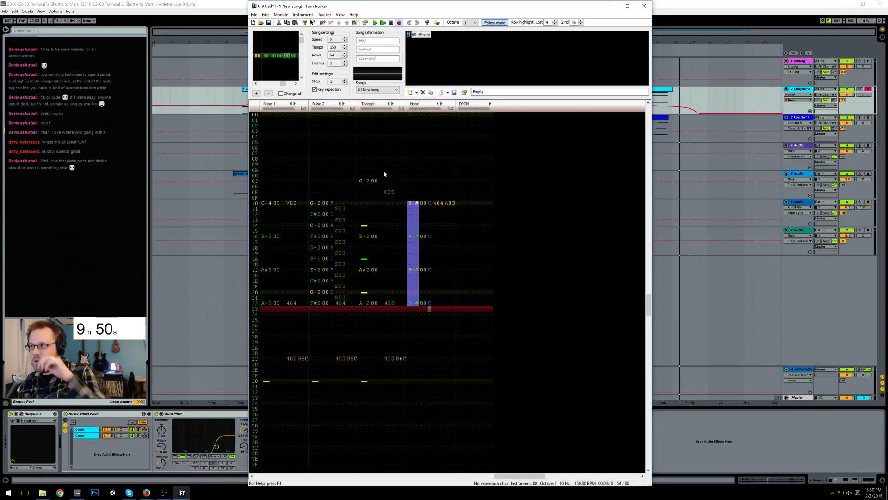
pyautogui.press('Escape')
pyautogui.press('Home')
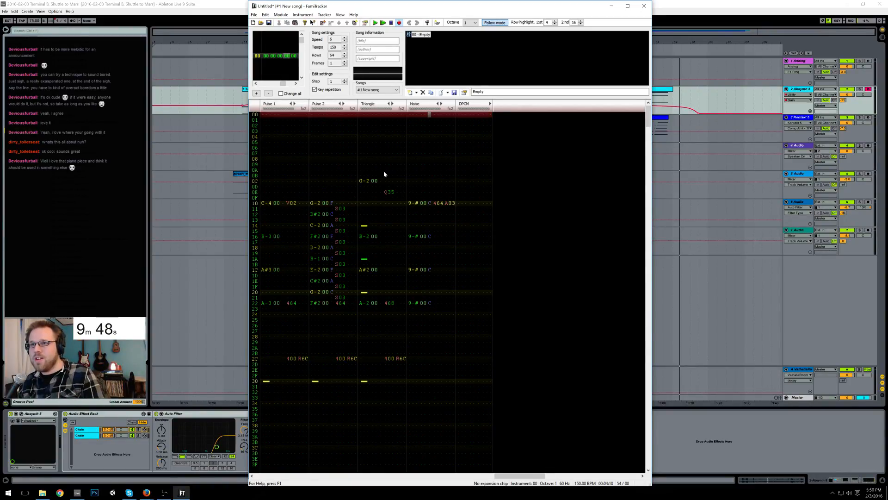
# Step: Try out a run of Noise notes of different pitches in rows 00 through 0B, and delete them
pyautogui.click(414, 116)
pyautogui.press('b')
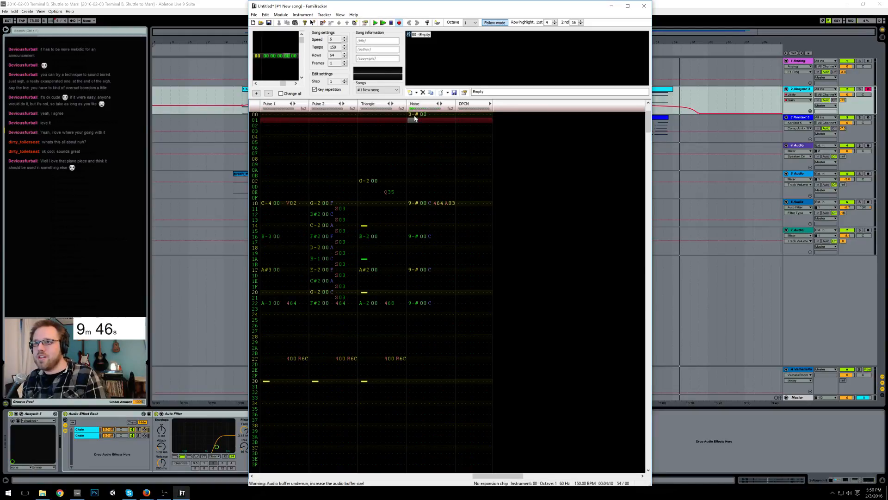
pyautogui.press('v')
pyautogui.press('c')
pyautogui.press('v')
pyautogui.press('b')
pyautogui.press('n')
pyautogui.press('m')
pyautogui.press('q')
pyautogui.press('w')
pyautogui.press('e')
pyautogui.press('r')
pyautogui.press('t')
pyautogui.moveTo(414, 181); pyautogui.dragTo(422, 112)
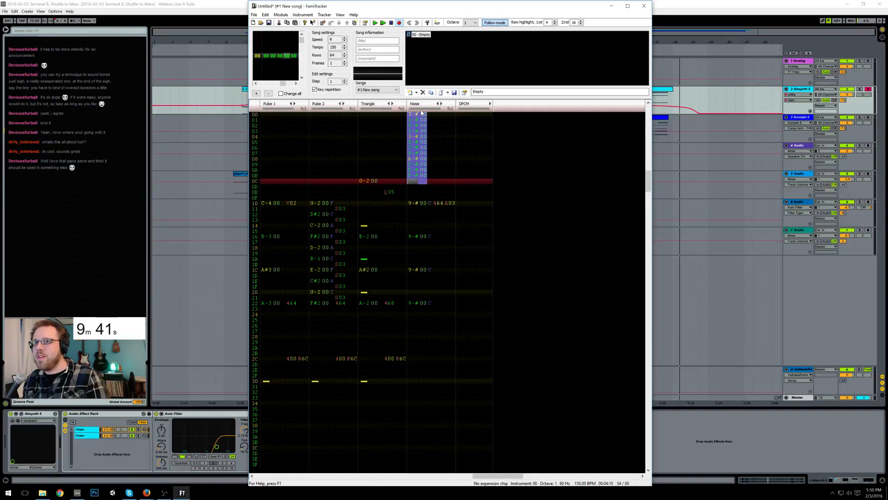
pyautogui.press('Delete')
# Step: Play the pattern from row 10, and move the Pulse 1, Pulse 2 and Triangle note cuts from row 30 to row 34
pyautogui.click(417, 205)
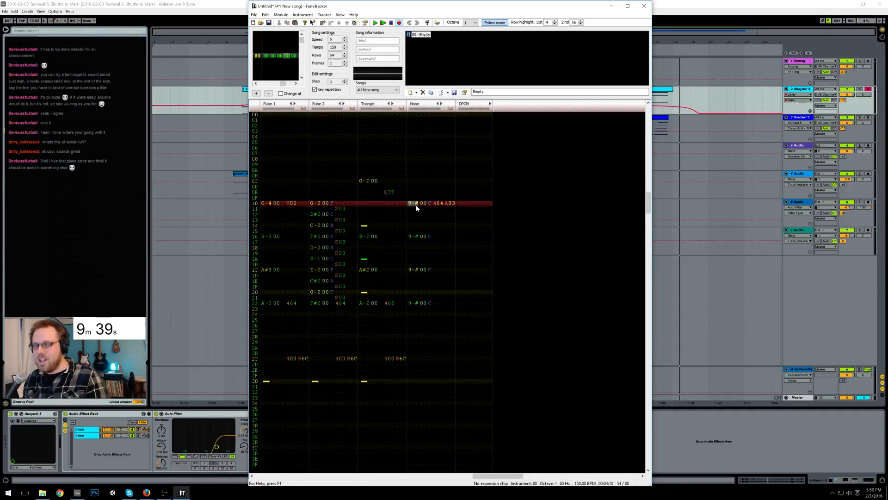
pyautogui.press('Return')
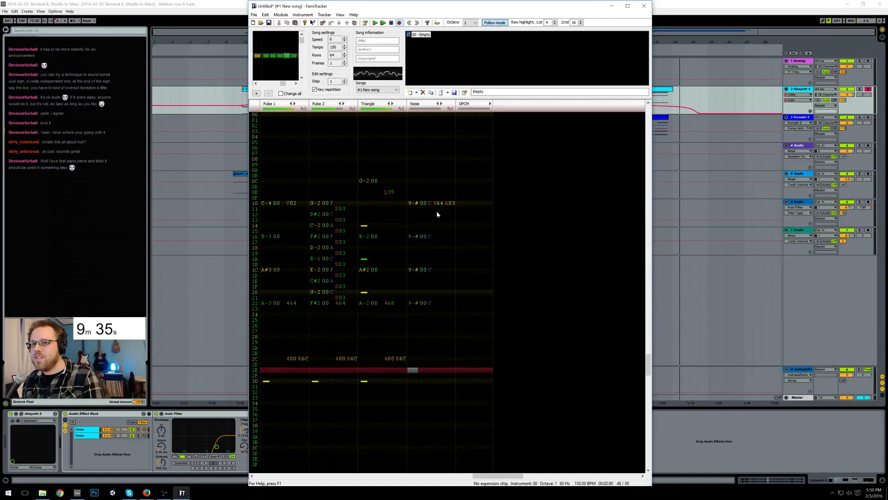
pyautogui.press('Return')
pyautogui.moveTo(369, 384); pyautogui.dragTo(267, 403)
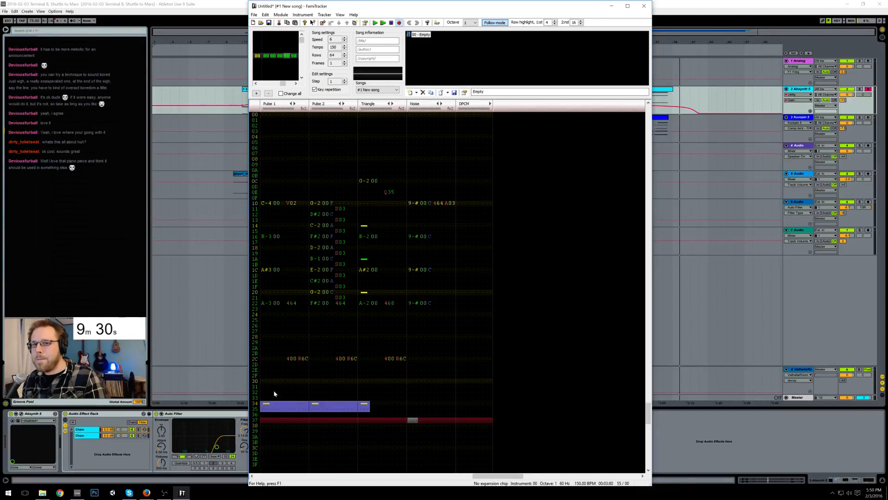
# Step: Add an A02 effect at row 30 of both Pulse 1 and Pulse 2
pyautogui.click(287, 380)
pyautogui.write('a')
pyautogui.press('Right')
pyautogui.press('Right')
pyautogui.press('Up')
pyautogui.write('2')
pyautogui.press('Right')
pyautogui.press('Right')
pyautogui.press('Right')
pyautogui.press('Right')
pyautogui.press('Right')
pyautogui.press('Right')
pyautogui.press('Right')
pyautogui.press('Right')
pyautogui.press('Right')
pyautogui.press('Right')
pyautogui.press('Up')
pyautogui.press('Left')
pyautogui.press('Left')
pyautogui.write('a')
pyautogui.press('Right')
pyautogui.press('Right')
pyautogui.press('Up')
pyautogui.write('2')
# Step: Enter a 1-# note with a V01 effect at row 00 of Noise
pyautogui.press('Home')
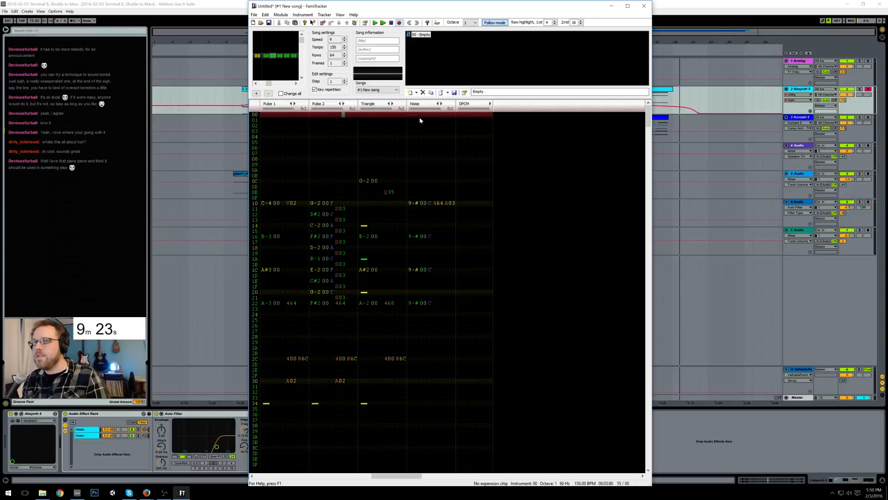
pyautogui.press('Tab')
pyautogui.press('Tab')
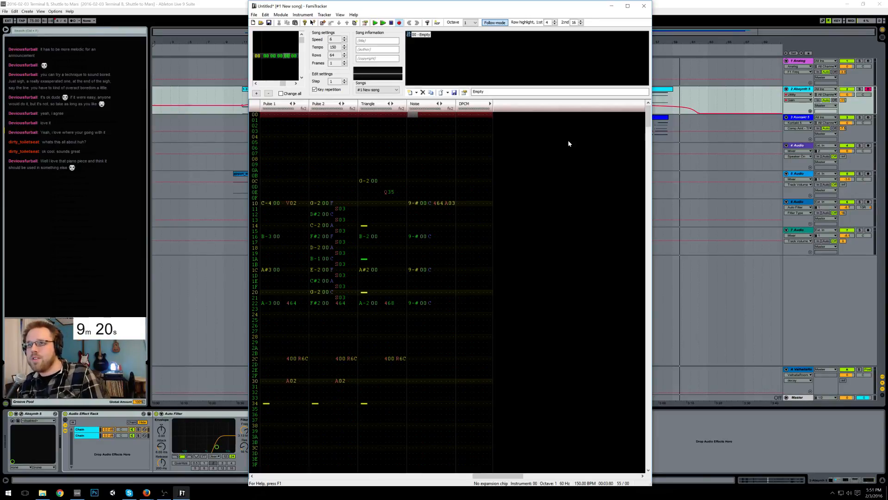
pyautogui.press('Right')
pyautogui.press('Right')
pyautogui.press('Right')
pyautogui.press('Right')
pyautogui.write('v')
pyautogui.press('Right')
pyautogui.press('Right')
pyautogui.press('Up')
pyautogui.write('1')
pyautogui.press('Left')
pyautogui.press('Left')
pyautogui.press('Left')
pyautogui.press('Left')
pyautogui.press('Left')
pyautogui.press('Left')
pyautogui.press('Up')
pyautogui.press('Left')
pyautogui.press('v')
# Step: Enter a 3-# note with an S02 effect at row 02 of Noise
pyautogui.press('Up')
pyautogui.press('Down')
pyautogui.press('Down')
pyautogui.press('b')
pyautogui.press('Up')
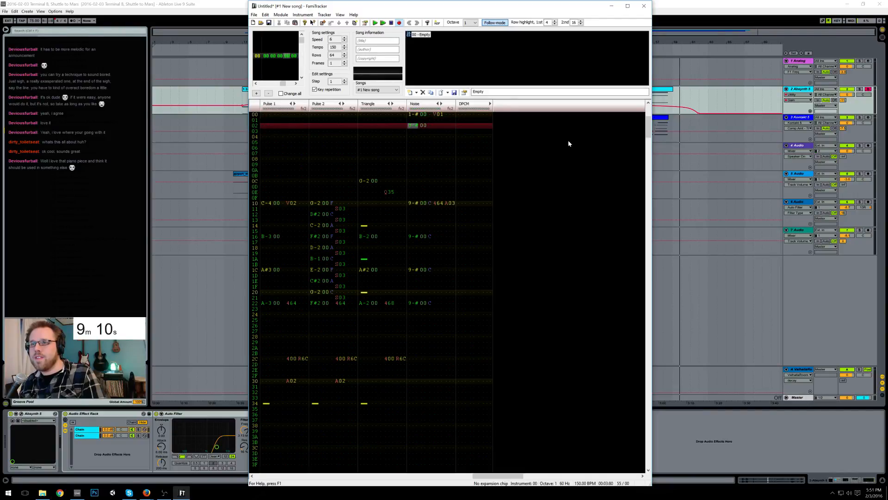
pyautogui.press('b')
pyautogui.press('Right')
pyautogui.press('Right')
pyautogui.press('Up')
pyautogui.press('Right')
pyautogui.press('Right')
pyautogui.write('s')
pyautogui.press('Right')
pyautogui.press('Right')
pyautogui.press('Up')
pyautogui.write('3')
pyautogui.press('Left')
pyautogui.press('Left')
pyautogui.press('Right')
pyautogui.press('Right')
pyautogui.press('Up')
pyautogui.write('2')
pyautogui.press('Left')
pyautogui.press('Left')
# Step: Enter a C-# note with an S05 effect at row 03 of Noise
pyautogui.click(415, 132)
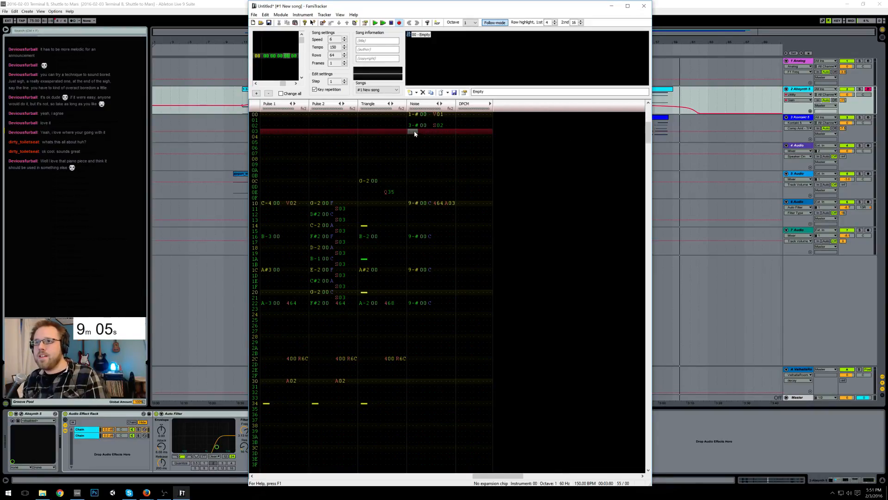
pyautogui.press('s')
pyautogui.click(415, 131)
pyautogui.press('z')
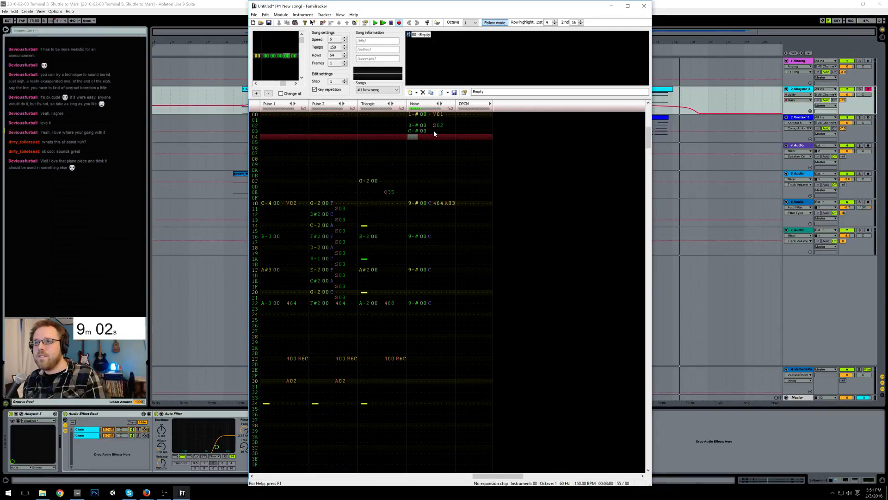
pyautogui.click(434, 131)
pyautogui.write('s')
pyautogui.press('Up')
pyautogui.press('Right')
pyautogui.press('Right')
pyautogui.write('5')
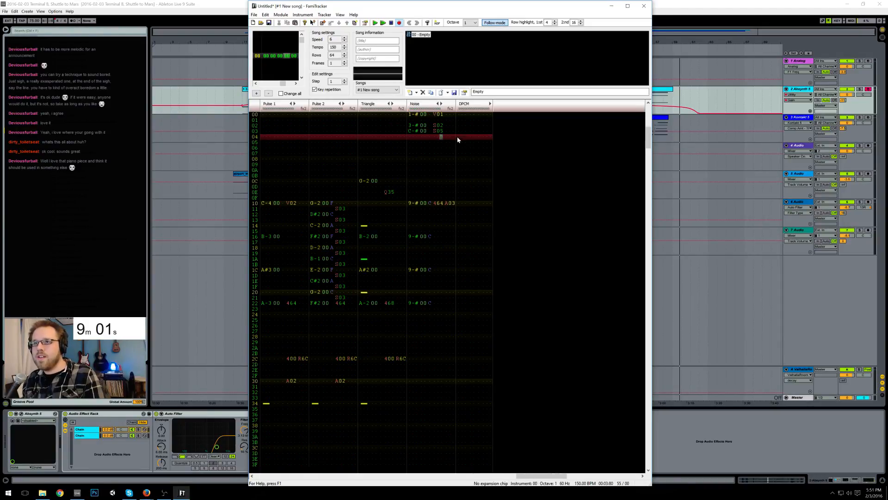
# Step: Enter an 8-# note with an A02 effect at row 04 of Noise
pyautogui.click(411, 138)
pyautogui.press('s')
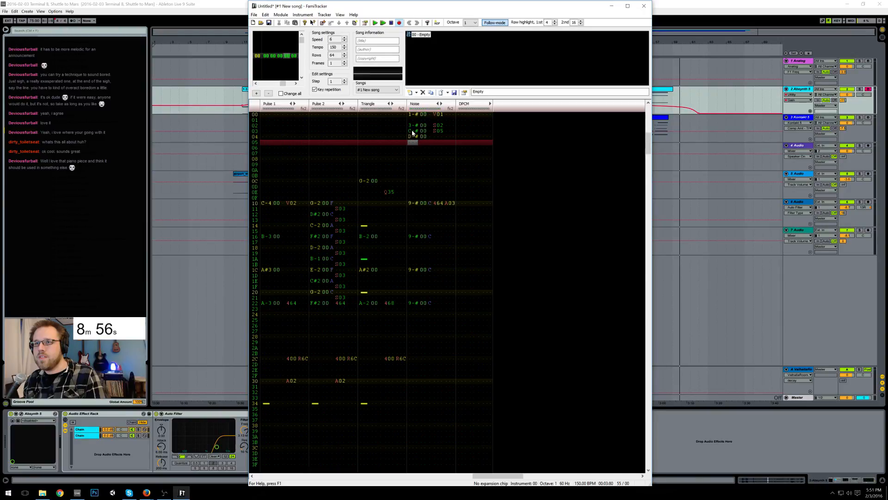
pyautogui.press('Up')
pyautogui.press('z')
pyautogui.press('Up')
pyautogui.press('q')
pyautogui.click(434, 137)
pyautogui.write('a')
pyautogui.click(441, 136)
pyautogui.write('2')
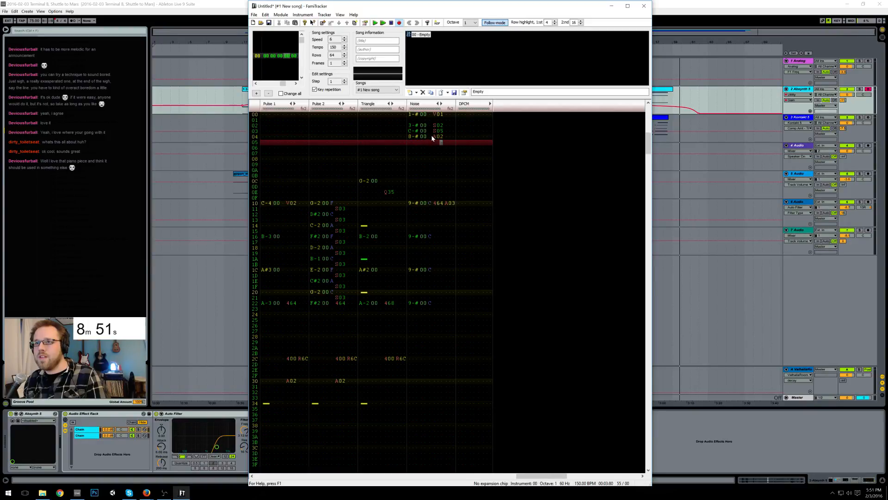
# Step: Set the Noise volumes at rows 00, 02, 03 and 04 to F, C, E and A
pyautogui.click(429, 136)
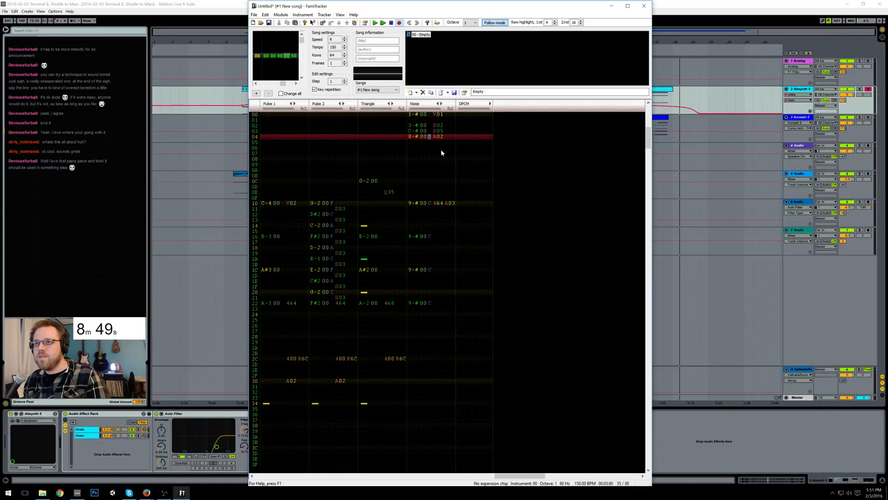
pyautogui.click(430, 114)
pyautogui.write('f')
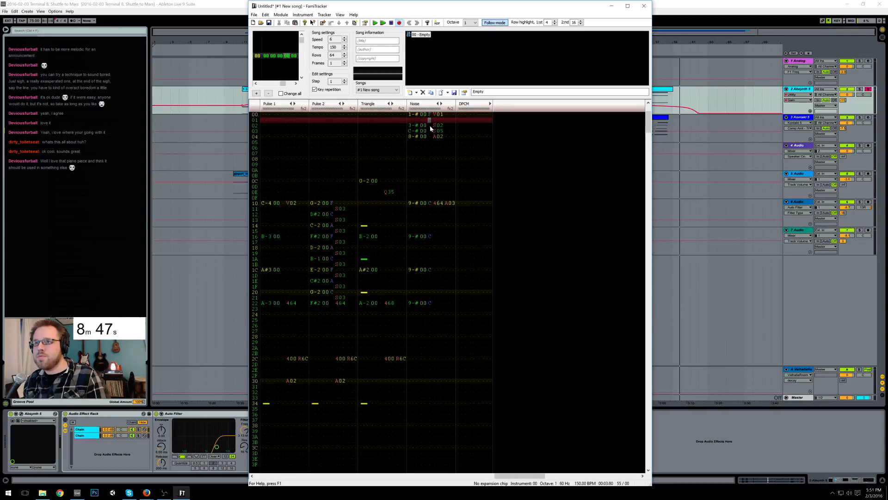
pyautogui.click(430, 126)
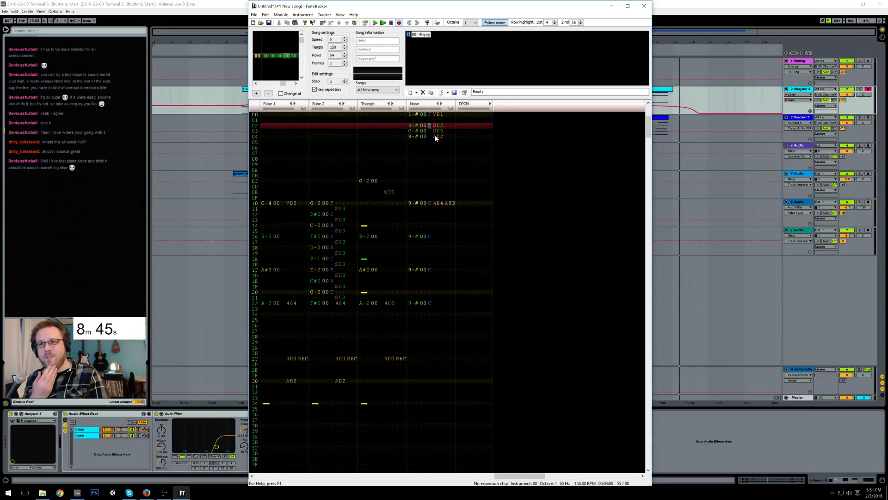
pyautogui.write('cea')
# Step: Move Noise's A02 effect at row 04 to the second effect column and set that row's volume to B
pyautogui.moveTo(435, 137); pyautogui.dragTo(441, 138)
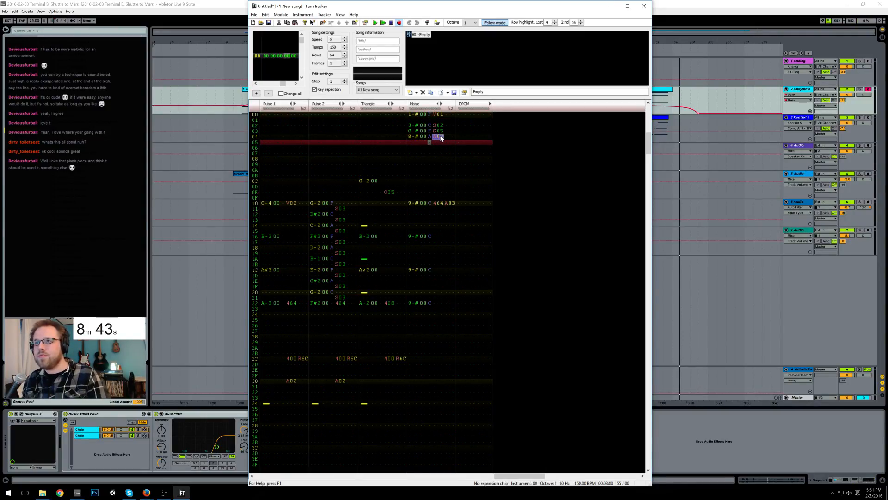
pyautogui.click(431, 138)
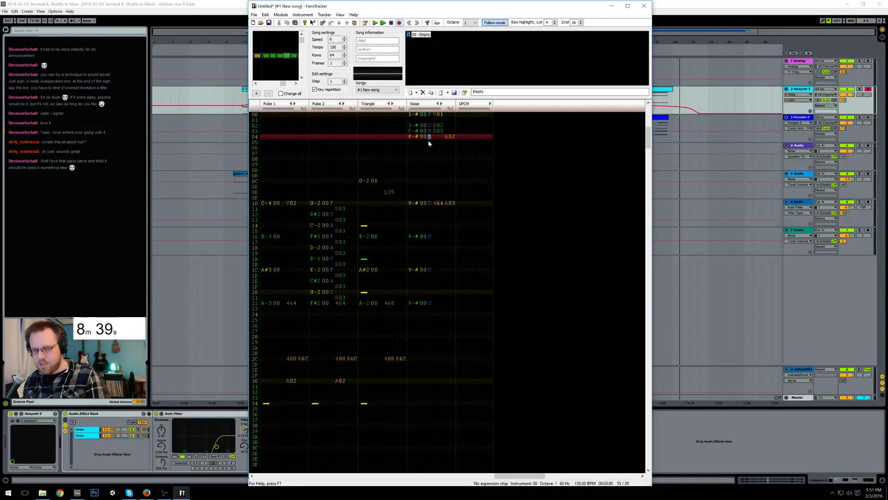
pyautogui.write('b')
# Step: Copy the Noise rows 02 through 04 to row 05 and add an A00 effect in row 05's second effect column
pyautogui.moveTo(432, 123); pyautogui.dragTo(446, 139)
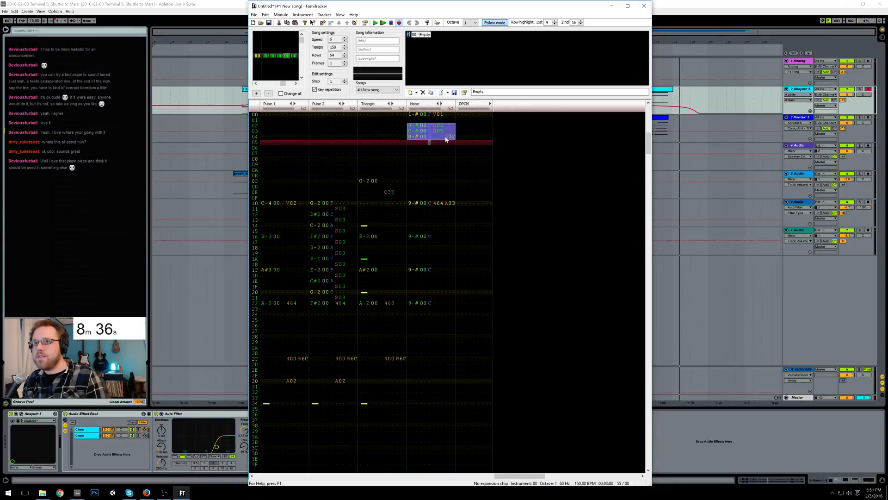
pyautogui.click(411, 143)
pyautogui.hotkey('ctrl', 'v')
pyautogui.click(447, 143)
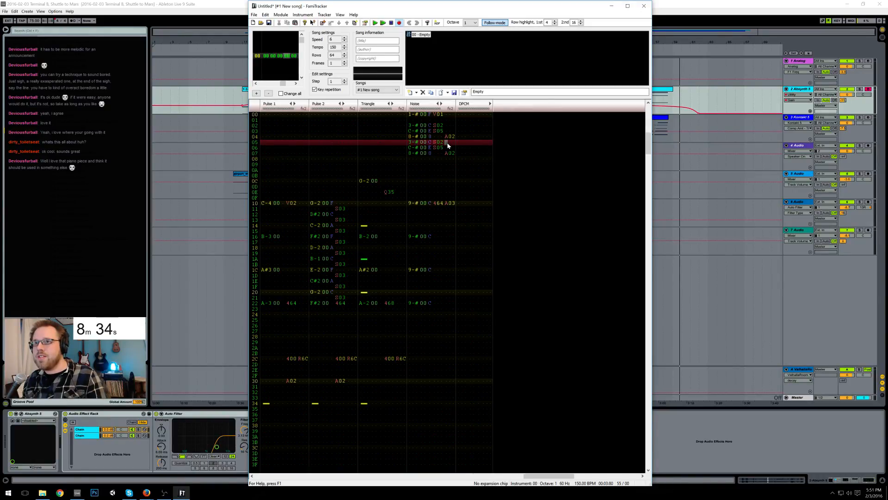
pyautogui.write('a')
# Step: Copy the Noise rows 05 through 07 to rows 08 and 0B
pyautogui.moveTo(412, 144); pyautogui.dragTo(434, 157)
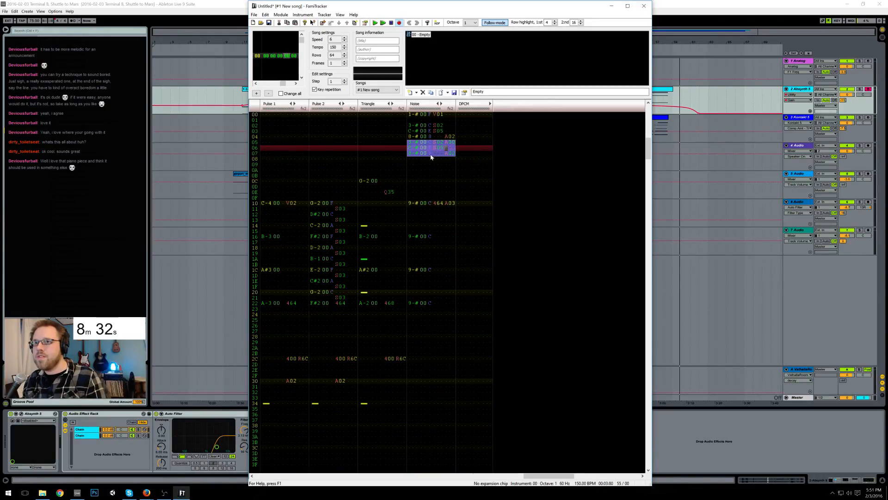
pyautogui.hotkey('ctrl', 'c')
pyautogui.click(416, 158)
pyautogui.hotkey('ctrl', 'v')
pyautogui.click(414, 174)
pyautogui.hotkey('ctrl', 'v')
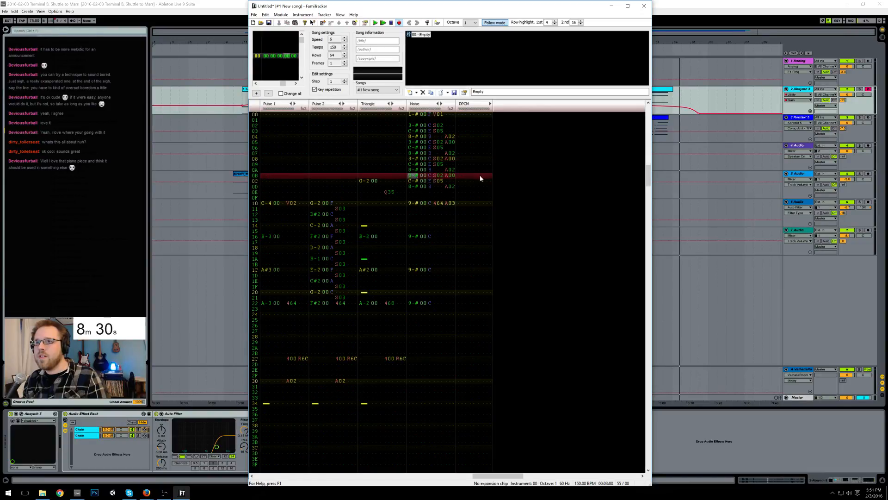
# Step: Set the Noise volumes at rows 05, 06, 07 and 08 to A, C, 7 and C
pyautogui.click(430, 125)
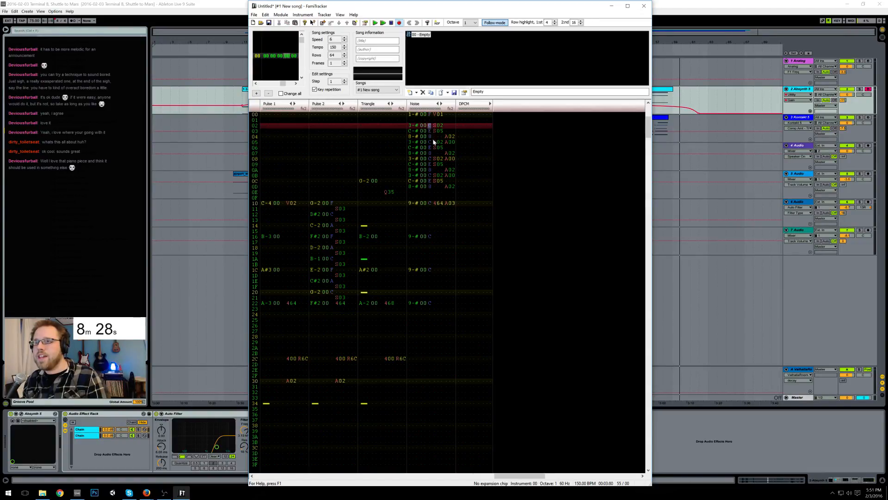
pyautogui.click(431, 143)
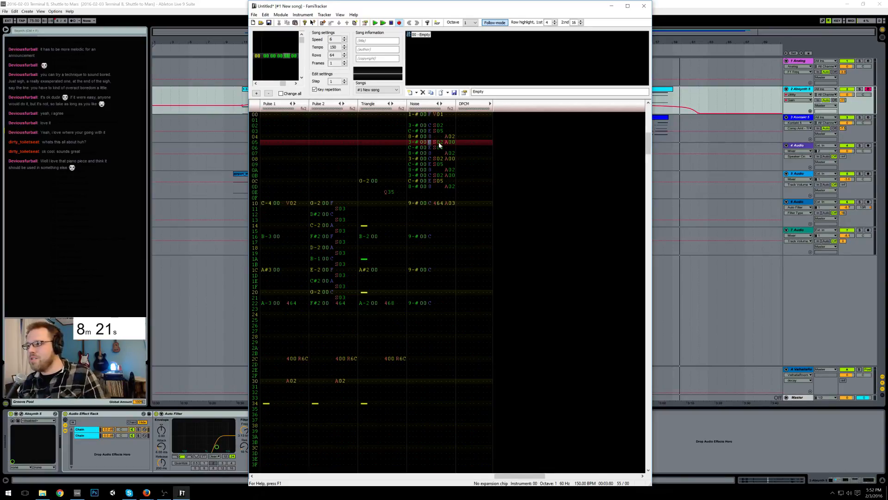
pyautogui.press('Up')
pyautogui.press('Up')
pyautogui.press('Up')
pyautogui.press('Down')
pyautogui.press('Down')
pyautogui.press('Down')
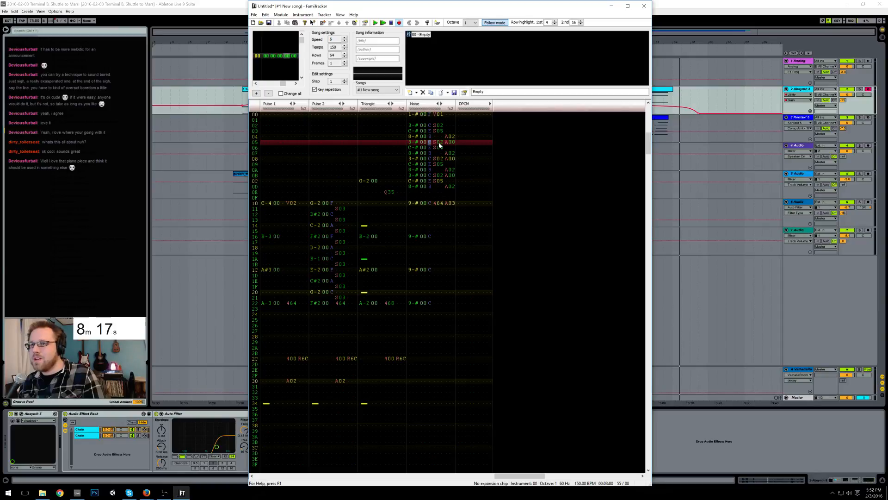
pyautogui.press('a')
pyautogui.press('c')
pyautogui.press('7')
pyautogui.press('c')
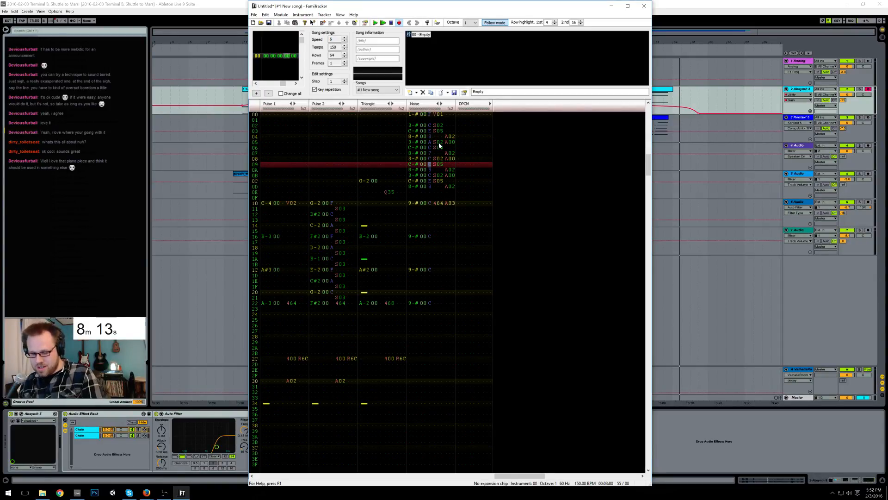
# Step: Set the Noise volumes at rows 09, 0A, 0B and 0C to 8, A, 5 and E
pyautogui.press('8')
pyautogui.press('a')
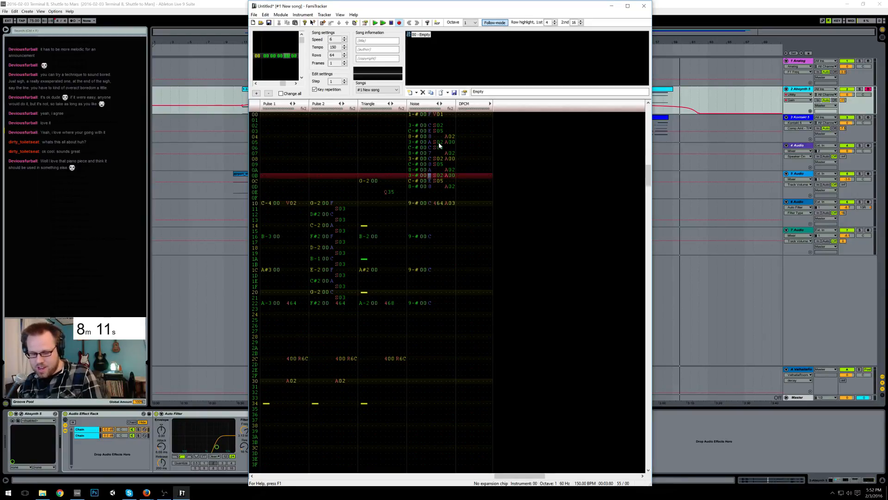
pyautogui.press('5')
pyautogui.press('e')
# Step: Review the Noise volume column from row 02 down to row 0C
pyautogui.press('Up')
pyautogui.press('Up')
pyautogui.press('Up')
pyautogui.press('Up')
pyautogui.press('Up')
pyautogui.press('Up')
pyautogui.press('Up')
pyautogui.press('Up')
pyautogui.press('Up')
pyautogui.press('Up')
pyautogui.press('Up')
pyautogui.press('Down')
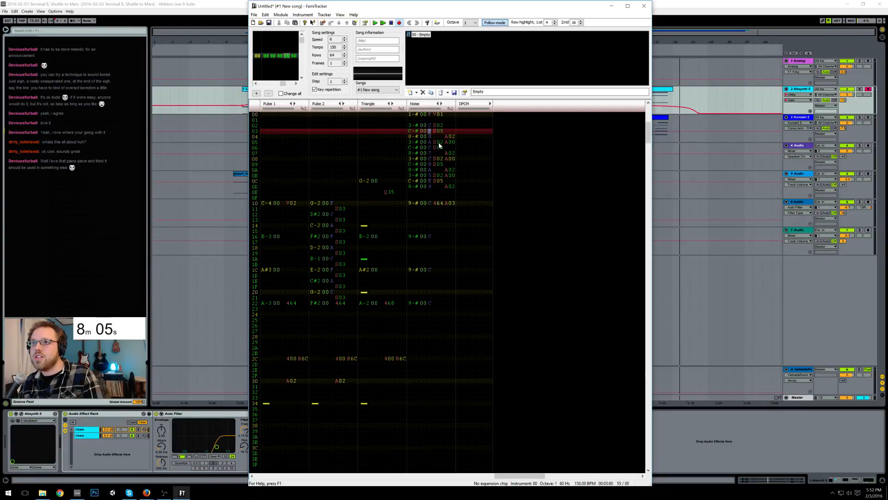
pyautogui.press('Down')
pyautogui.press('Down')
pyautogui.press('Down')
pyautogui.press('Down')
pyautogui.press('Down')
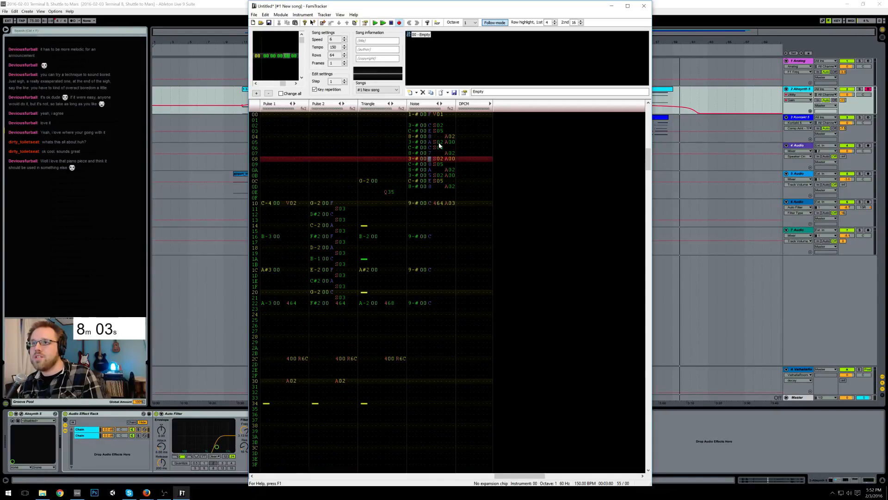
pyautogui.press('Down')
pyautogui.press('Down')
pyautogui.press('Down')
pyautogui.press('Down')
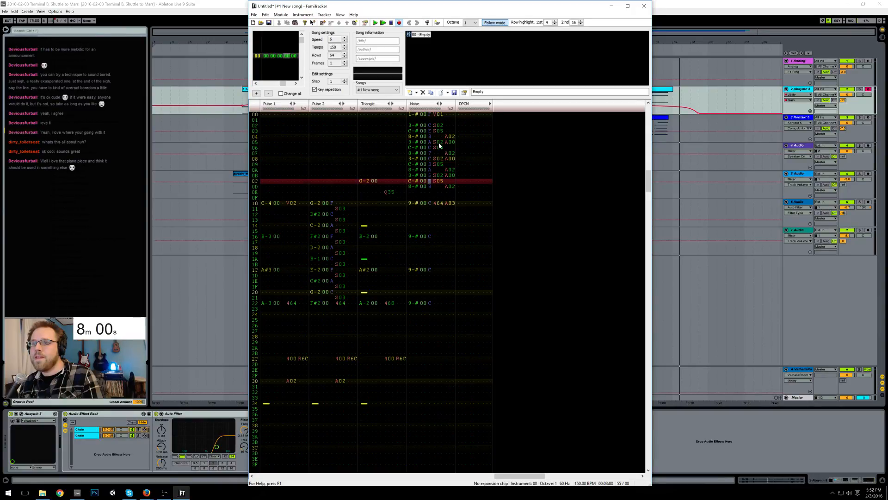
# Step: Correct the Noise volumes at row 08 to 8 and at row 0A to 5
pyautogui.press('Up')
pyautogui.press('Up')
pyautogui.press('Up')
pyautogui.press('Up')
pyautogui.press('Up')
pyautogui.press('Up')
pyautogui.press('Up')
pyautogui.press('Up')
pyautogui.press('Up')
pyautogui.press('Up')
pyautogui.press('Down')
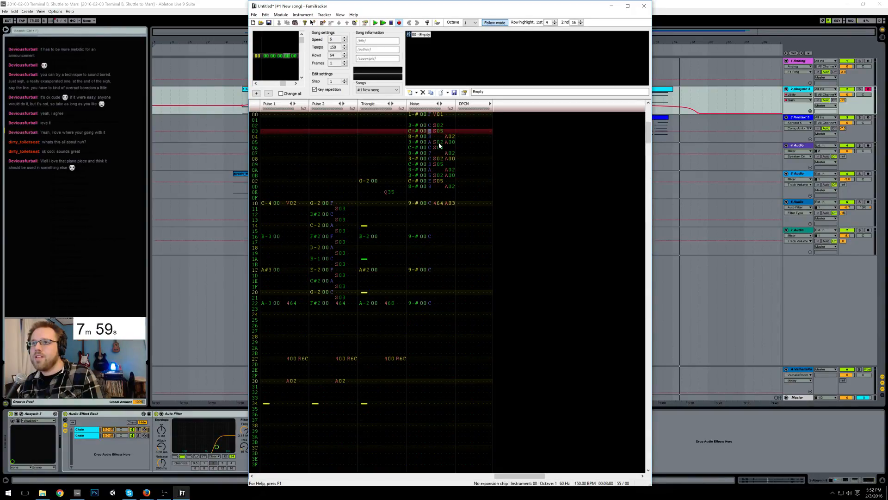
pyautogui.press('Down')
pyautogui.press('Down')
pyautogui.press('Down')
pyautogui.press('Down')
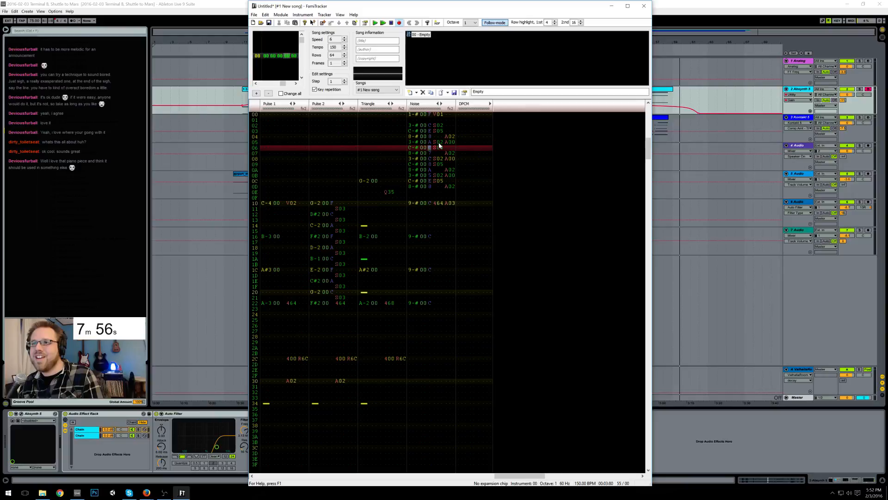
pyautogui.write('7C85')
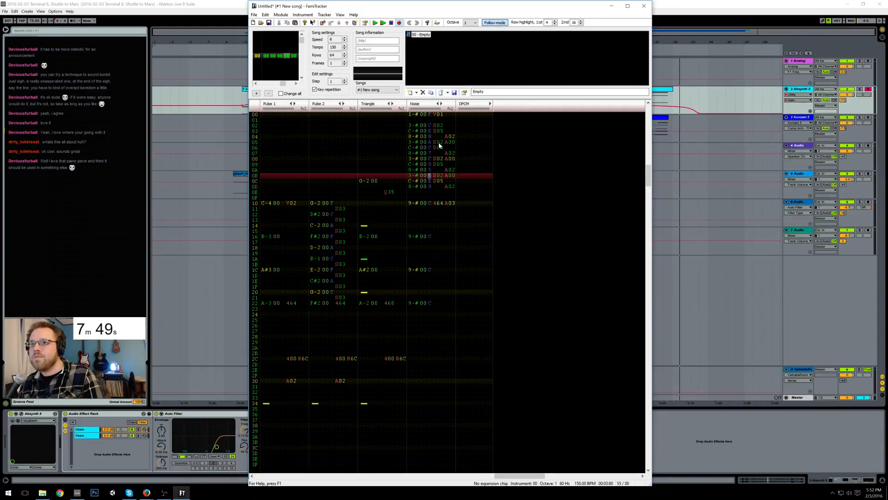
# Step: Compare the Noise volumes of the repeated three-row groups from row 02 to row 0B
pyautogui.press('Up')
pyautogui.press('Up')
pyautogui.press('Up')
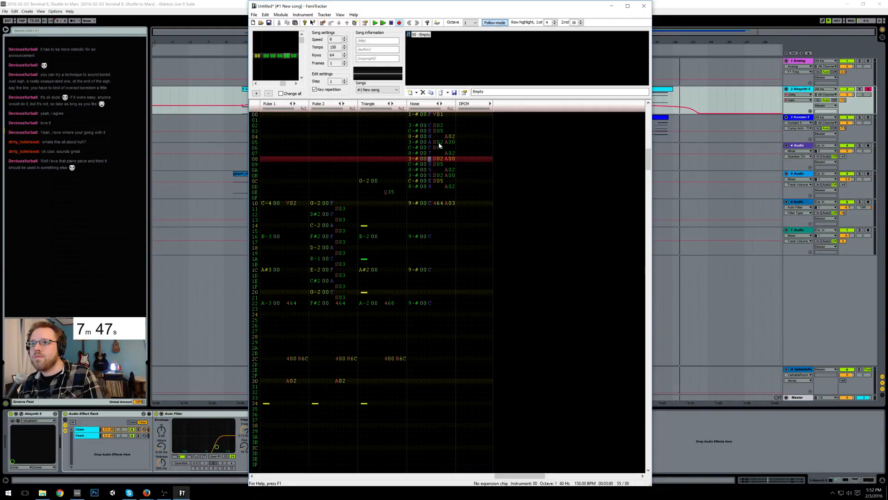
pyautogui.press('Up')
pyautogui.press('Up')
pyautogui.press('Up')
pyautogui.press('Up')
pyautogui.press('Up')
pyautogui.press('Up')
pyautogui.press('Down')
pyautogui.press('Down')
pyautogui.press('Down')
pyautogui.press('Down')
pyautogui.press('Down')
pyautogui.press('Down')
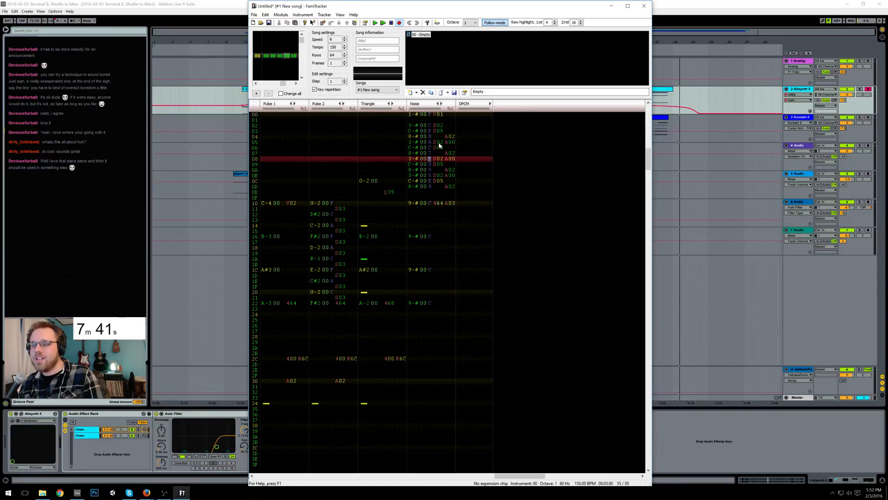
pyautogui.press('Down')
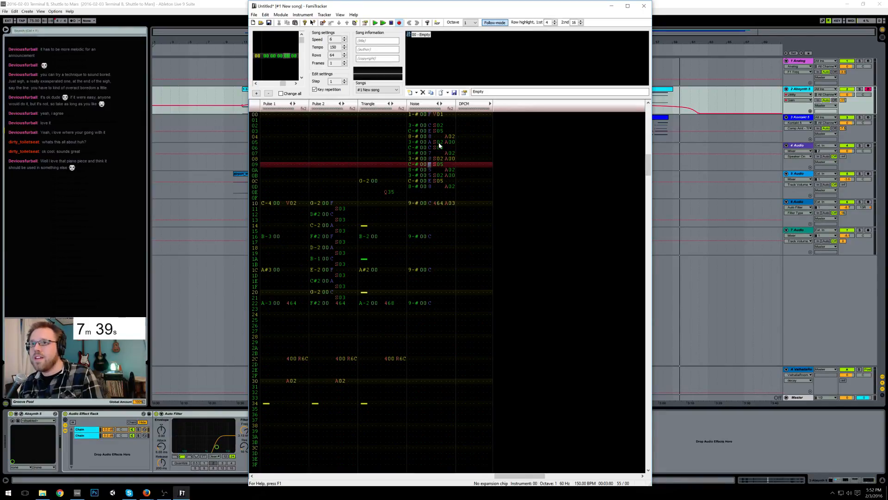
pyautogui.press('Down')
pyautogui.press('Down')
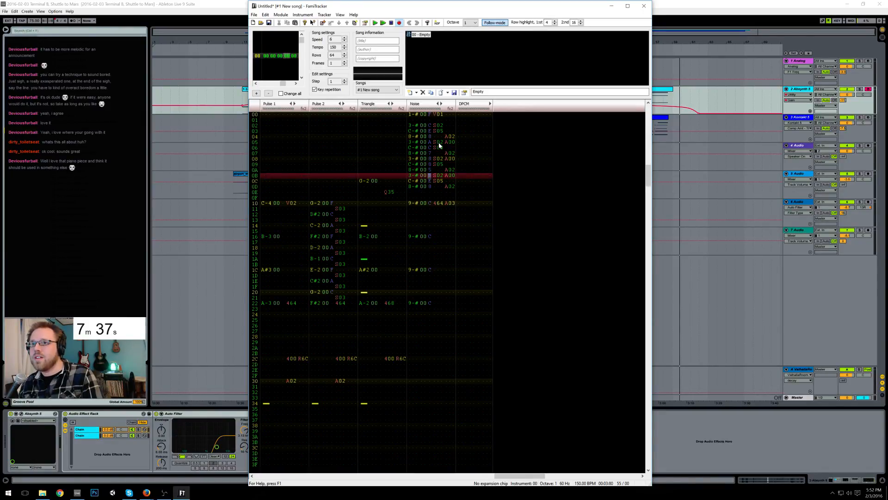
# Step: Set the Noise volumes at rows 05 and 09 to A
pyautogui.press('Down')
pyautogui.press('Up')
pyautogui.press('pageup')
pyautogui.press('pageup')
pyautogui.press('Down')
pyautogui.press('Down')
pyautogui.press('Down')
pyautogui.press('Down')
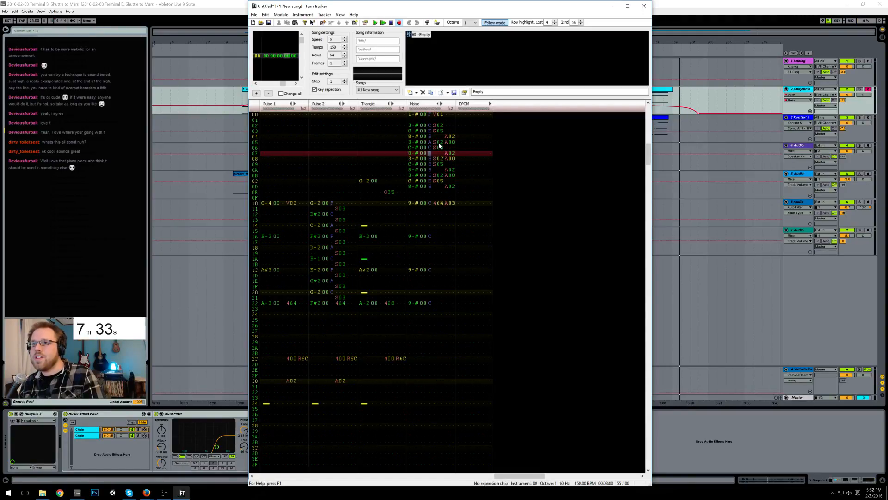
pyautogui.press('Up')
pyautogui.press('Up')
pyautogui.press('Up')
pyautogui.press('Up')
pyautogui.press('Down')
pyautogui.press('Down')
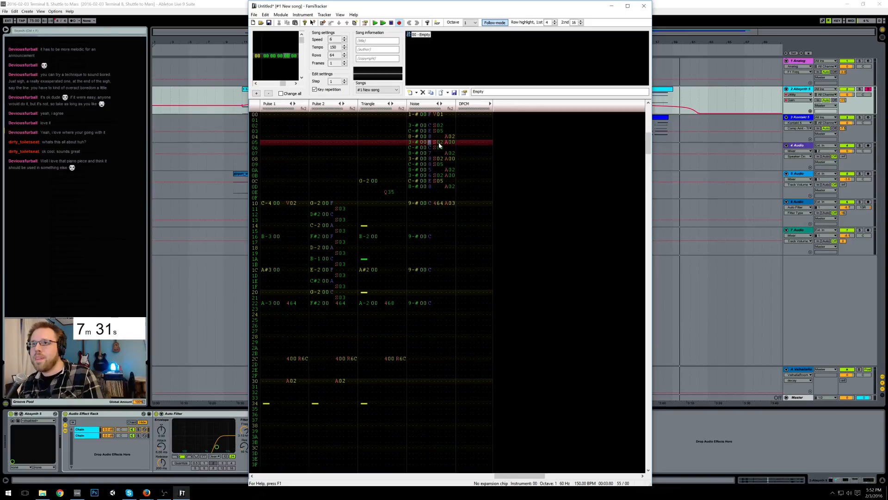
pyautogui.press('a')
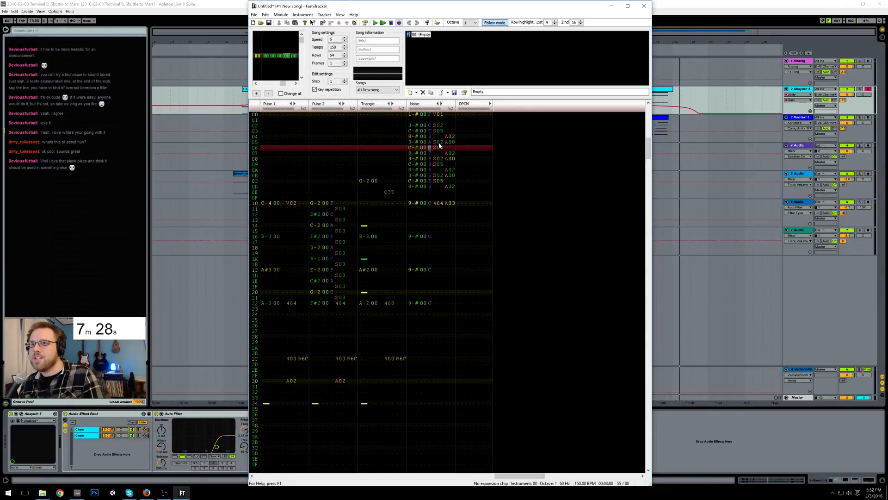
pyautogui.press('Down')
pyautogui.press('Down')
pyautogui.press('Down')
pyautogui.press('a')
# Step: Set the Noise volumes at rows 0B, 0C and 0D to 6, 8 and 4
pyautogui.press('Down')
pyautogui.press('Down')
pyautogui.press('Down')
pyautogui.press('Up')
pyautogui.press('Up')
pyautogui.press('Up')
pyautogui.press('Up')
pyautogui.press('Up')
pyautogui.press('Up')
pyautogui.press('Up')
pyautogui.press('Up')
pyautogui.press('Up')
pyautogui.press('Down')
pyautogui.press('Down')
pyautogui.press('Down')
pyautogui.press('Down')
pyautogui.press('Down')
pyautogui.press('Down')
pyautogui.press('Down')
pyautogui.press('Down')
pyautogui.press('Down')
pyautogui.write('3')
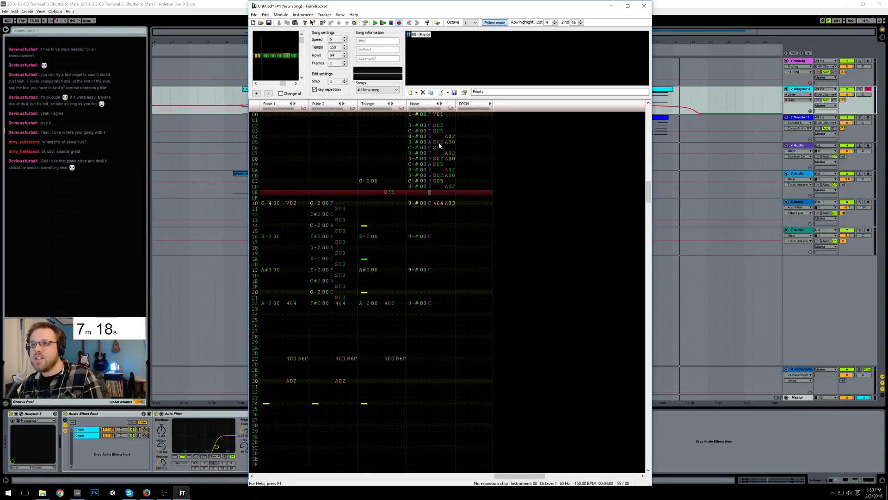
# Step: Change the second-column Noise effect at row 0D to A01 and play back the pattern
pyautogui.press('Up')
pyautogui.press('Right')
pyautogui.press('Right')
pyautogui.press('Right')
pyautogui.press('Right')
pyautogui.press('Right')
pyautogui.press('Right')
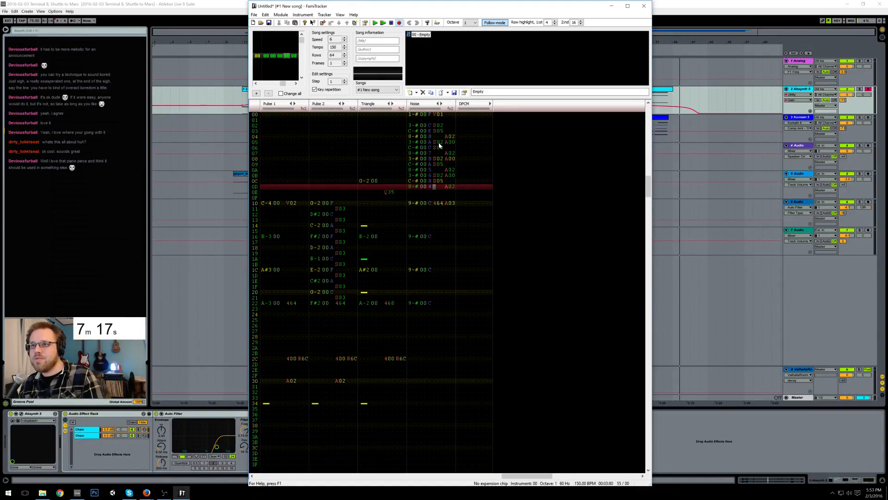
pyautogui.write('1')
pyautogui.press('Left')
pyautogui.press('Left')
pyautogui.press('Return')
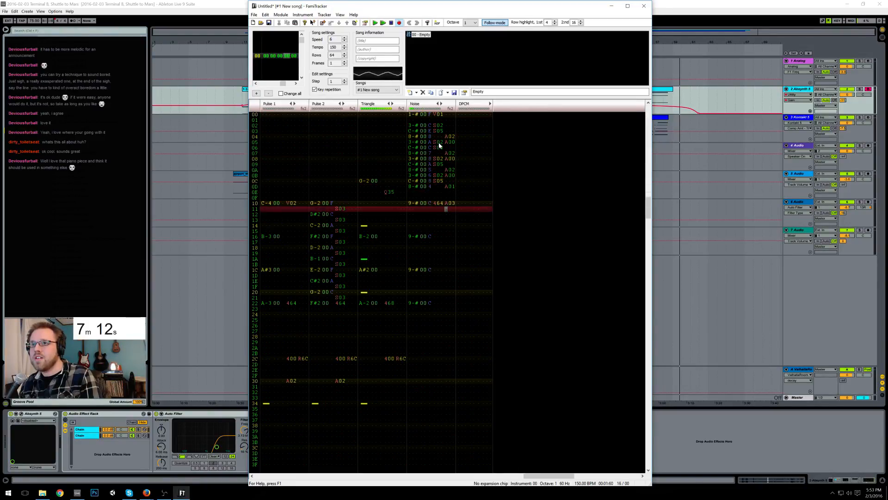
# Step: Change the Noise notes at rows 03 and 06 to D-#
pyautogui.click(414, 126)
pyautogui.click(415, 131)
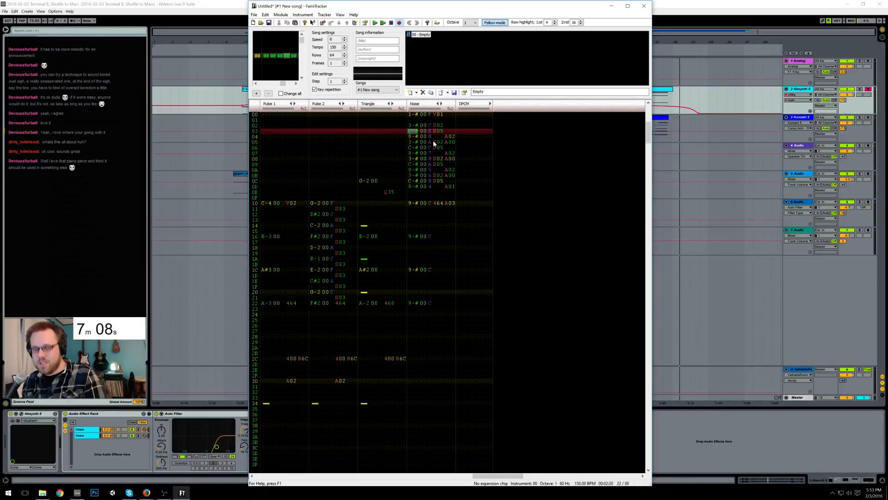
pyautogui.press('x')
pyautogui.press('Down')
pyautogui.press('Down')
pyautogui.press('x')
pyautogui.press('Down')
pyautogui.press('Down')
# Step: Change the Noise note at row 04 to B-#
pyautogui.press('Up')
pyautogui.press('Up')
pyautogui.press('Up')
pyautogui.press('Up')
pyautogui.press('Up')
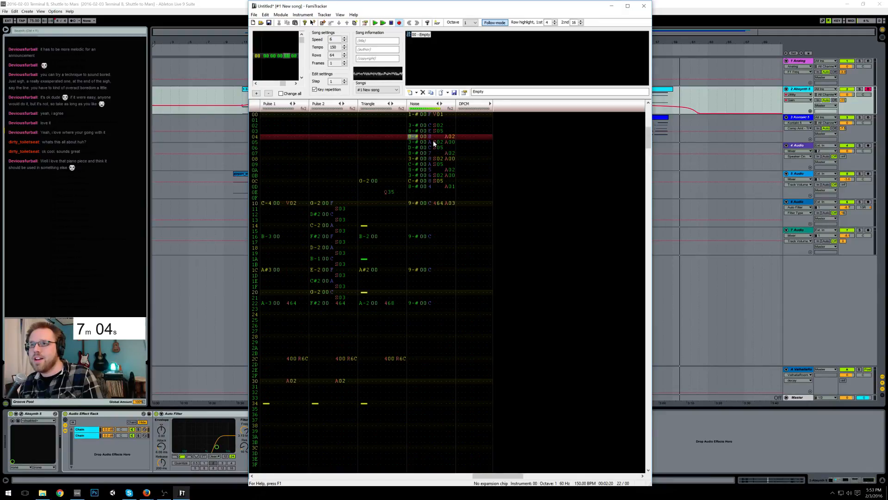
pyautogui.press('Down')
pyautogui.press('Down')
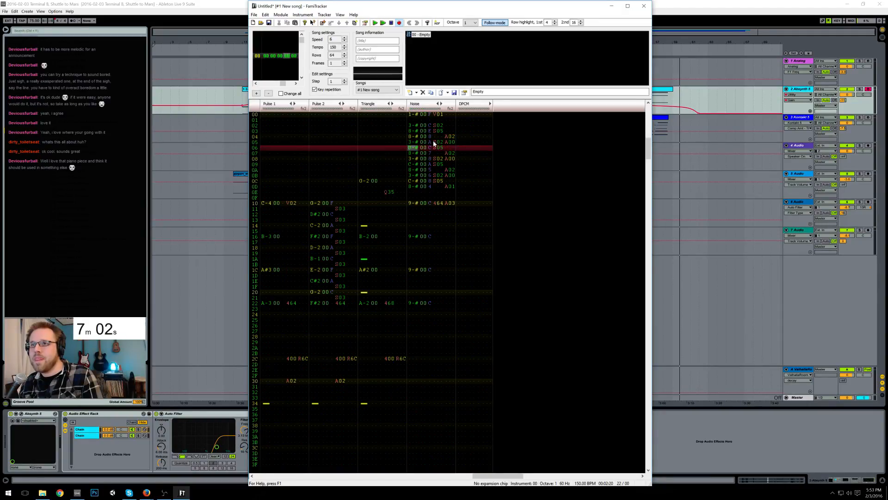
pyautogui.press('Up')
pyautogui.press('Up')
pyautogui.press('Down')
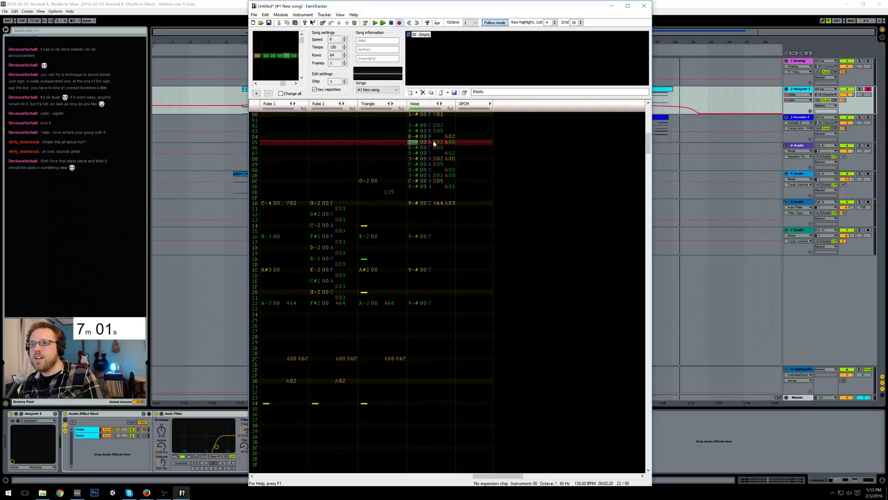
pyautogui.press('Down')
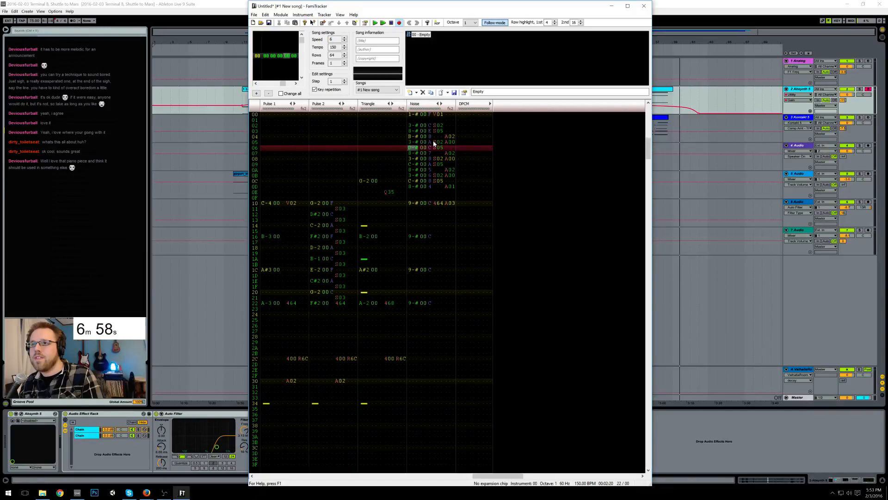
# Step: Change the Noise note at row 07 to B-#
pyautogui.press('Up')
pyautogui.press('Up')
pyautogui.press('Up')
pyautogui.press('Up')
pyautogui.press('Down')
pyautogui.press('Down')
pyautogui.press('Down')
pyautogui.press('Down')
pyautogui.press('Down')
pyautogui.press('Down')
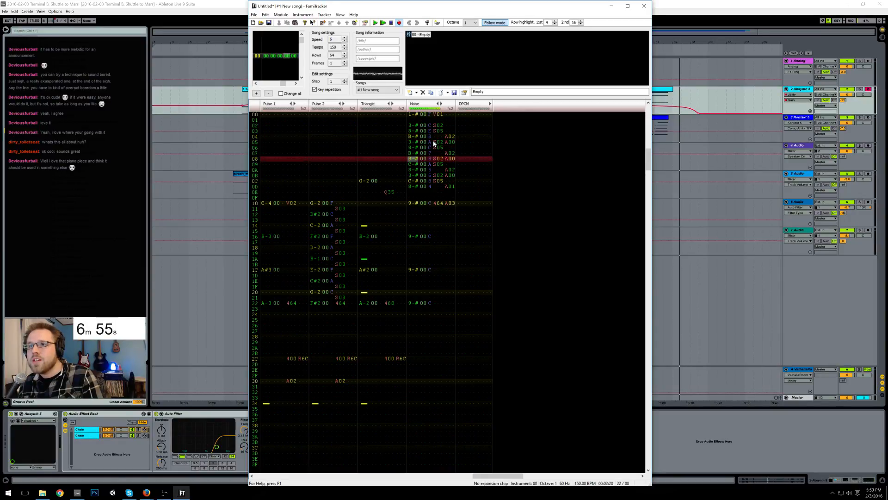
# Step: Change the Noise notes at rows 09 and 0C to match rows 03 and 06, and play back the pattern
pyautogui.press('Down')
pyautogui.press('Down')
pyautogui.press('Down')
pyautogui.press('Down')
pyautogui.press('Down')
pyautogui.press('Down')
pyautogui.press('Return')
pyautogui.press('Return')
# Step: Change the second-column Noise effect at row 04 to A05
pyautogui.press('Up')
pyautogui.press('Up')
pyautogui.press('Up')
pyautogui.press('Up')
pyautogui.press('Up')
pyautogui.press('Up')
pyautogui.press('Up')
pyautogui.press('Up')
pyautogui.press('Up')
pyautogui.press('Up')
pyautogui.press('Up')
pyautogui.press('Up')
pyautogui.press('Up')
pyautogui.press('Up')
pyautogui.press('Right')
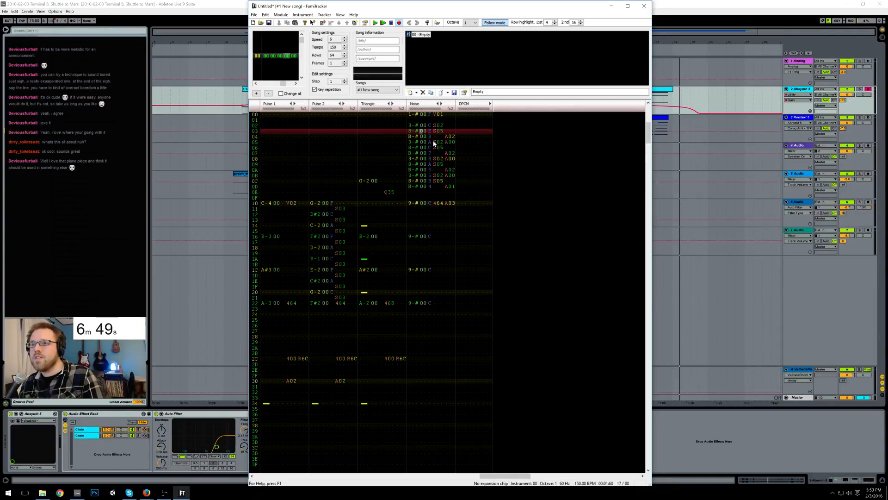
pyautogui.press('Right')
pyautogui.press('Right')
pyautogui.press('Right')
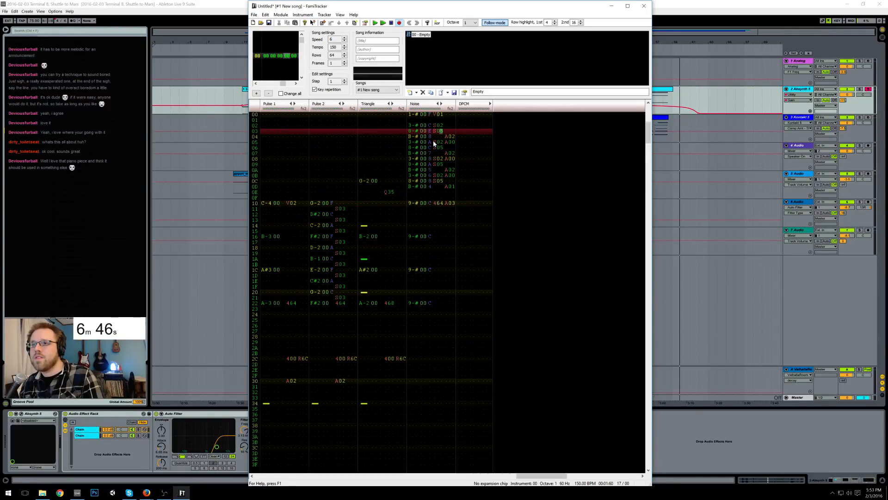
pyautogui.press('Down')
pyautogui.press('Right')
pyautogui.press('Right')
pyautogui.write('5')
pyautogui.press('Up')
pyautogui.press('Right')
pyautogui.press('Left')
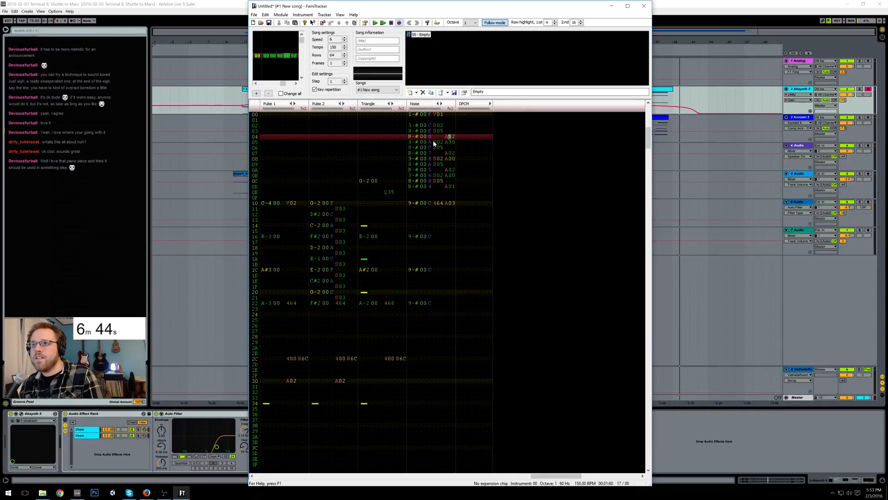
pyautogui.write('05')
# Step: Change the second-column Noise effects at rows 07 and 0A to A05 and at row 0D to A03, and play back the pattern
pyautogui.press('Down')
pyautogui.press('Down')
pyautogui.write('5')
pyautogui.press('Down')
pyautogui.press('Down')
pyautogui.write('5')
pyautogui.press('Down')
pyautogui.press('Down')
pyautogui.write('3')
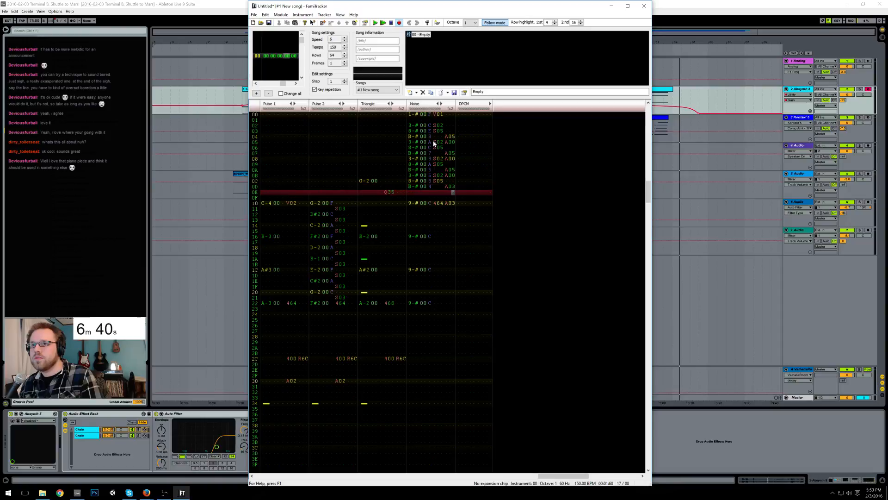
pyautogui.press('Return')
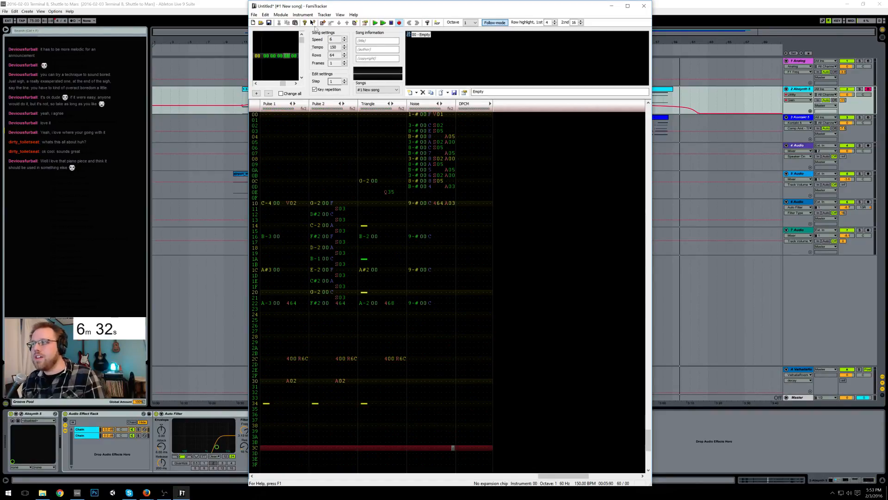
# Step: Lower the input octave to 0 and enter a C-0 note at row 00 of Pulse 1
pyautogui.click(363, 115)
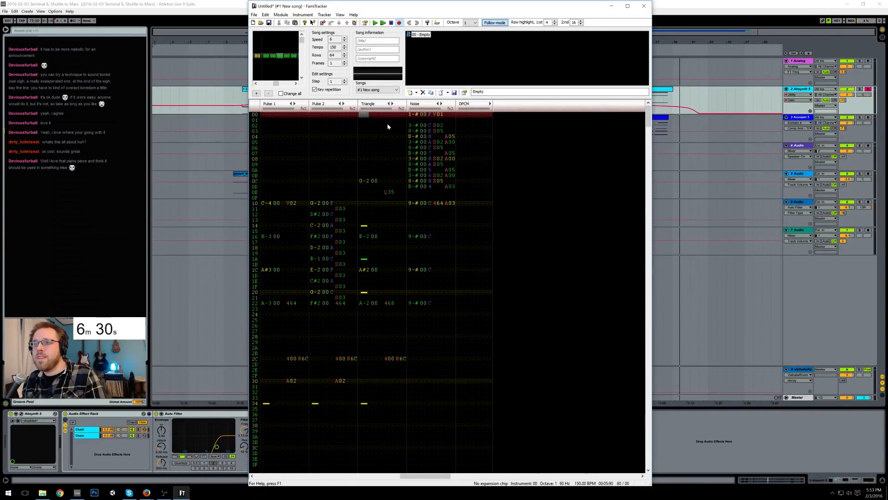
pyautogui.click(272, 116)
pyautogui.press('z')
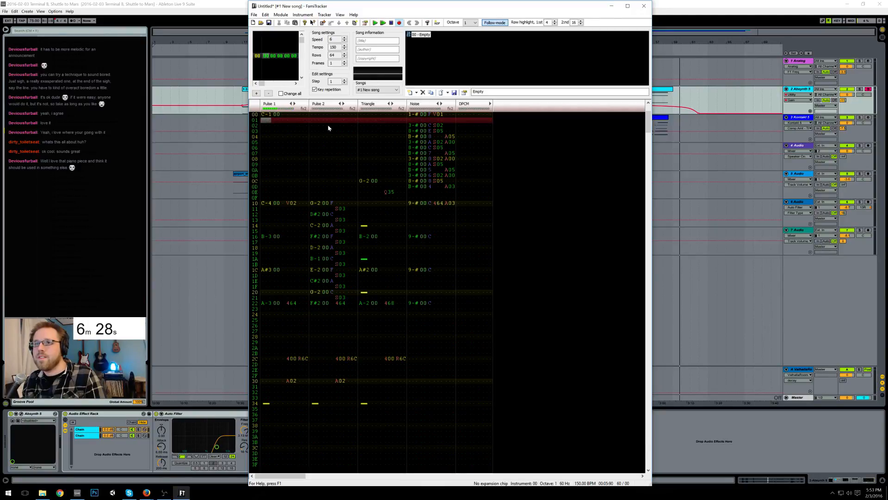
pyautogui.press('Up')
pyautogui.press('KP_Divide')
pyautogui.press('z')
pyautogui.press('Up')
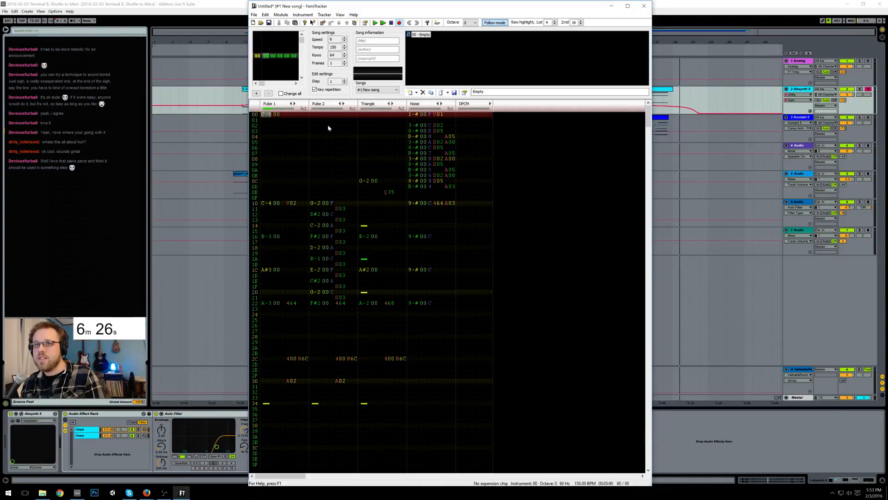
# Step: Add a V03 duty effect to the Pulse 1 note at row 00
pyautogui.press('Right')
pyautogui.press('Right')
pyautogui.press('Right')
pyautogui.press('Right')
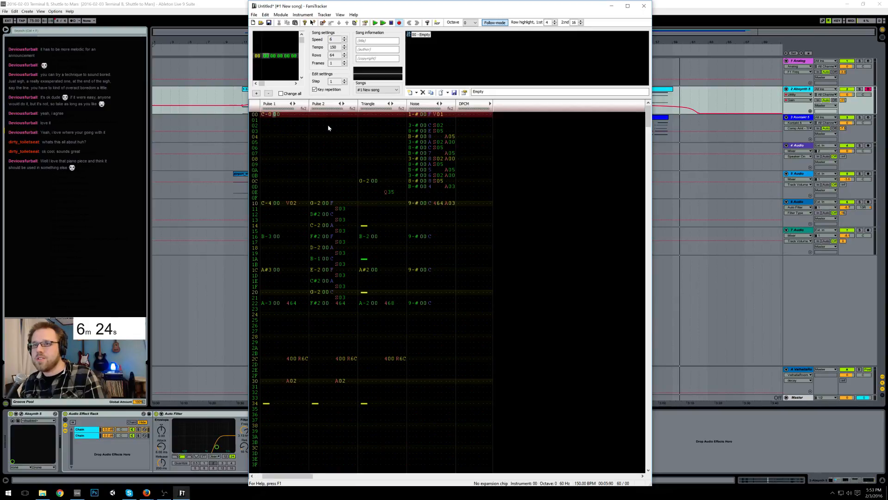
pyautogui.write('v00')
pyautogui.press('Up')
pyautogui.press('Right')
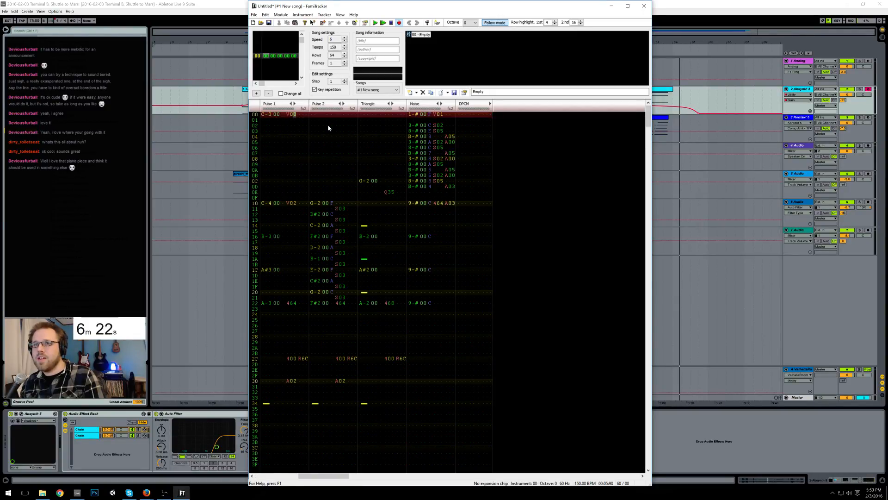
pyautogui.write('3')
# Step: Try effect 203 at row 01 of Pulse 1 and play back the pattern
pyautogui.press('Up')
pyautogui.press('Down')
pyautogui.press('Down')
pyautogui.press('Down')
pyautogui.press('Down')
pyautogui.press('Down')
pyautogui.press('Down')
pyautogui.press('Down')
pyautogui.press('Down')
pyautogui.press('Down')
pyautogui.press('Down')
pyautogui.press('Up')
pyautogui.press('Up')
pyautogui.press('Up')
pyautogui.press('Up')
pyautogui.press('Up')
pyautogui.press('Up')
pyautogui.press('Left')
pyautogui.press('Up')
pyautogui.press('Up')
pyautogui.press('Up')
pyautogui.press('Left')
pyautogui.press('Down')
pyautogui.press('Up')
pyautogui.write('2')
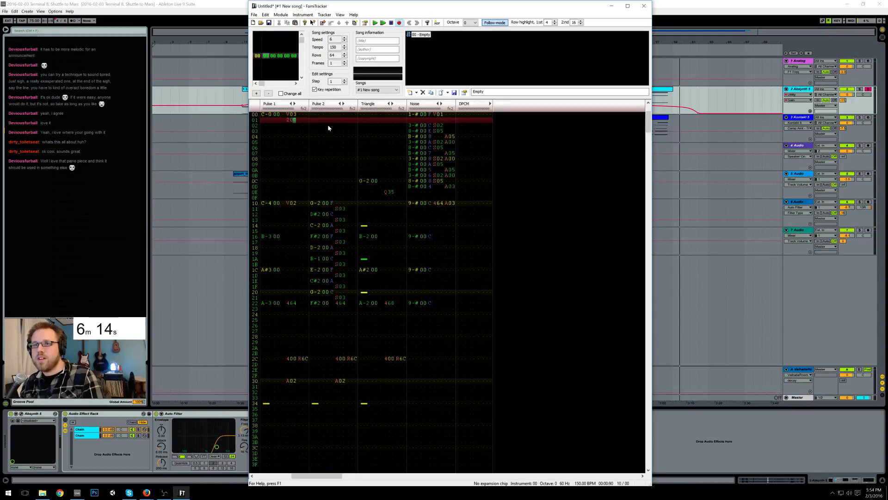
pyautogui.write('3')
pyautogui.press('Return')
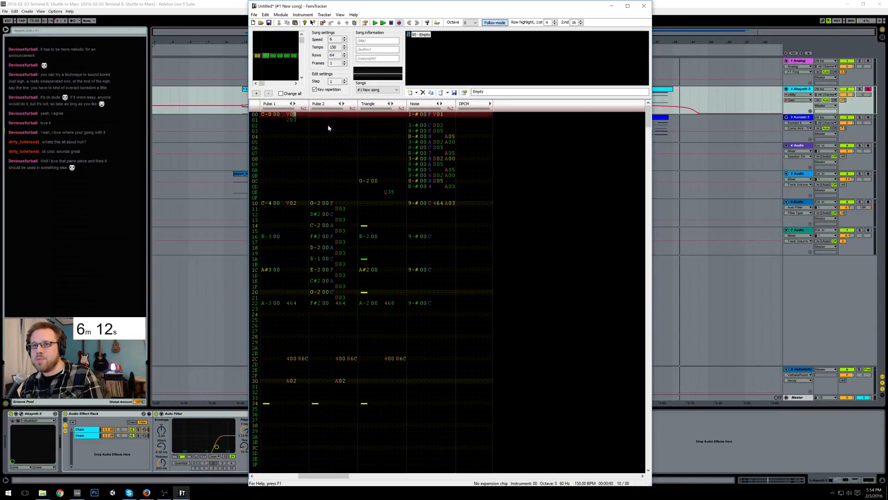
pyautogui.press('Return')
# Step: Try effect 233 at row 01 of Pulse 1 and play back the pattern
pyautogui.scroll(3, 328, 124)
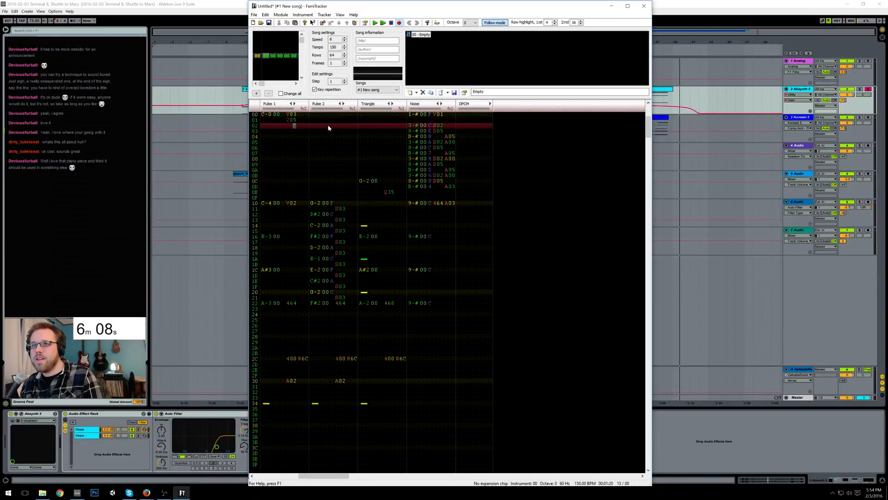
pyautogui.write('33')
pyautogui.press('Return')
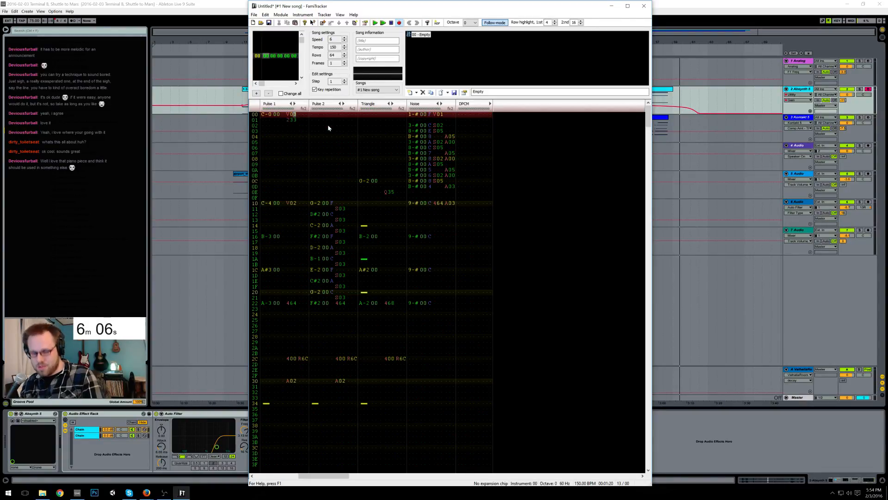
pyautogui.press('Return')
# Step: Delete the effect at row 01 of Pulse 1
pyautogui.scroll(3, 328, 124)
pyautogui.press('Left')
pyautogui.press('Left')
pyautogui.press('Delete')
# Step: Set the Noise volumes at rows 02, 05, 08 and 0B to A, 8, 5 and 3
pyautogui.press('Right')
pyautogui.press('Right')
pyautogui.press('Right')
pyautogui.press('Right')
pyautogui.press('Right')
pyautogui.press('Right')
pyautogui.press('Right')
pyautogui.press('Right')
pyautogui.press('Right')
pyautogui.press('Right')
pyautogui.press('Right')
pyautogui.press('Right')
pyautogui.press('Right')
pyautogui.press('Right')
pyautogui.press('Right')
pyautogui.press('Right')
pyautogui.press('Right')
pyautogui.press('Right')
pyautogui.press('Right')
pyautogui.press('Right')
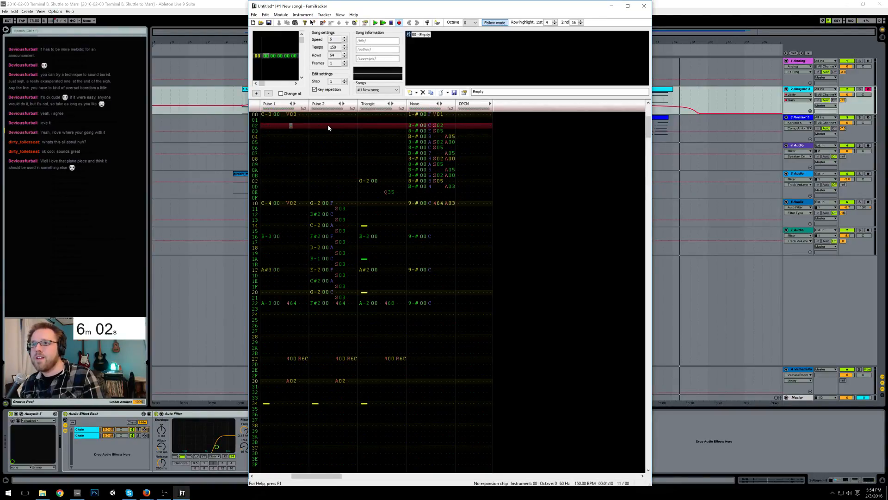
pyautogui.press('Left')
pyautogui.press('Left')
pyautogui.press('a')
pyautogui.press('Down')
pyautogui.press('Down')
pyautogui.press('Down')
pyautogui.press('Down')
pyautogui.press('Down')
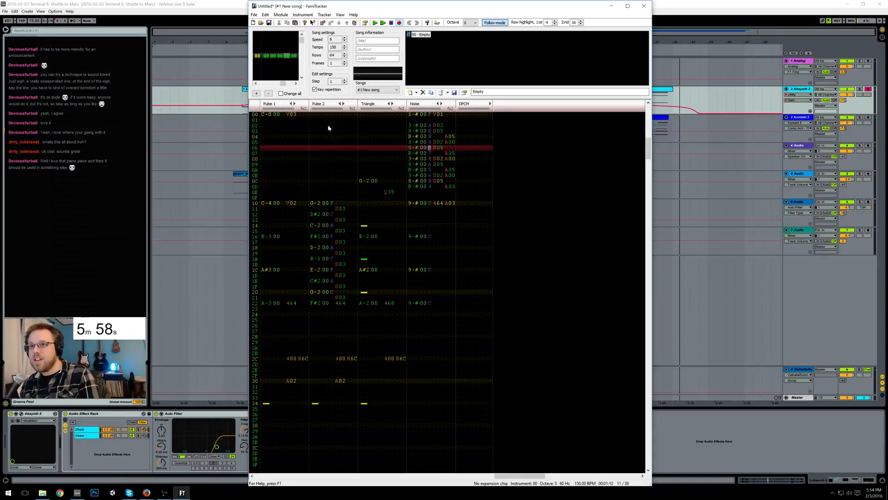
pyautogui.press('Down')
pyautogui.press('Down')
pyautogui.press('Down')
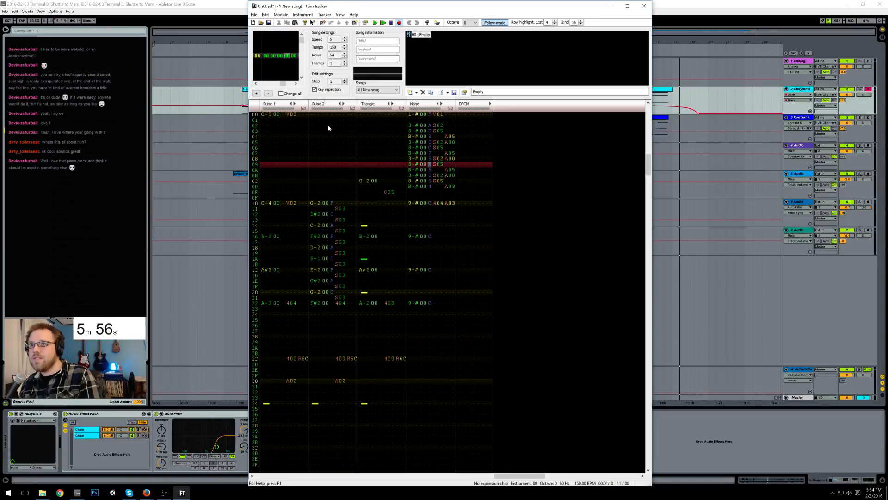
pyautogui.press('3')
# Step: Lower the Noise volumes at rows 03, 06, 09 and 0C, starting with C at row 03, and play back the pattern
pyautogui.press('Up')
pyautogui.press('Up')
pyautogui.press('Up')
pyautogui.press('Up')
pyautogui.press('Up')
pyautogui.press('Up')
pyautogui.press('Up')
pyautogui.press('Up')
pyautogui.press('Up')
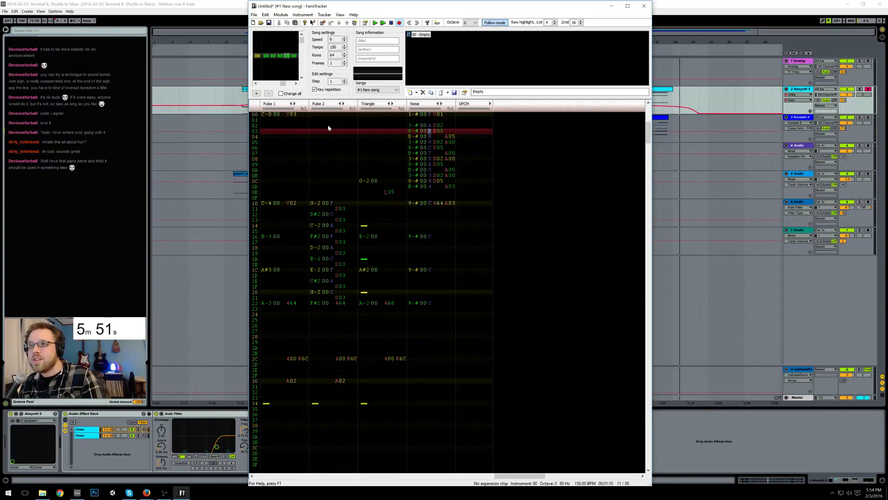
pyautogui.press('Down')
pyautogui.press('Down')
pyautogui.press('Down')
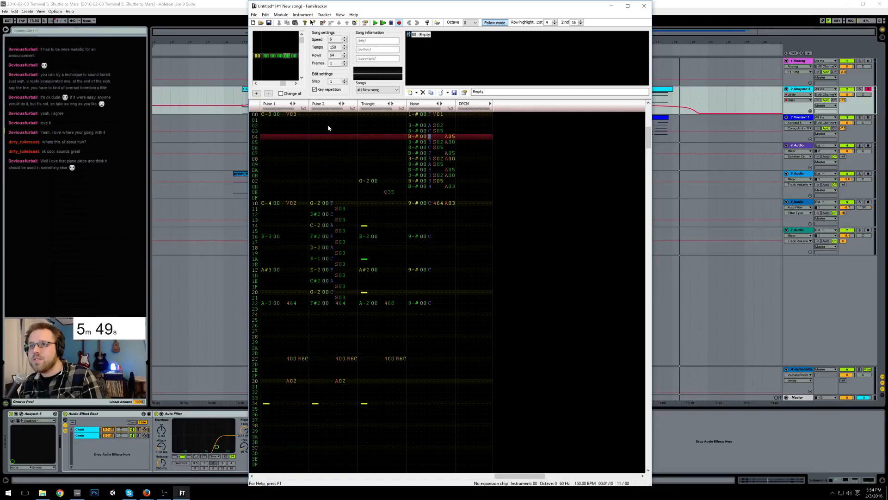
pyautogui.write('97565')
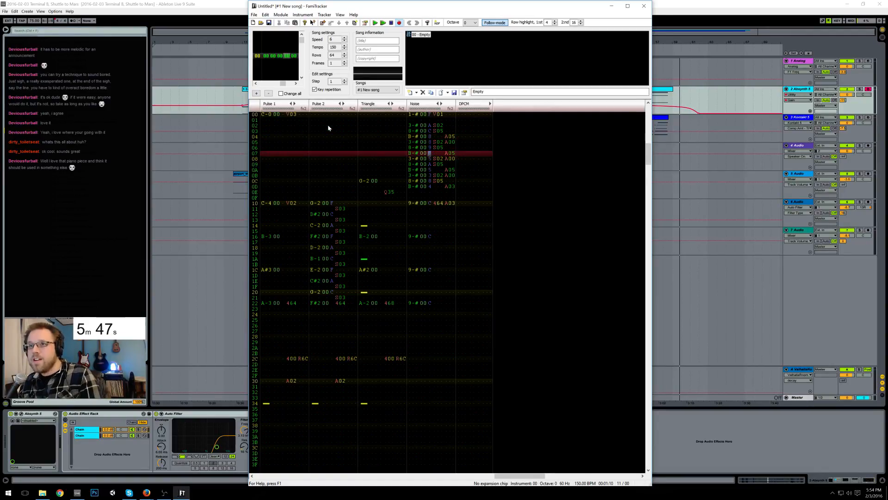
pyautogui.write('34')
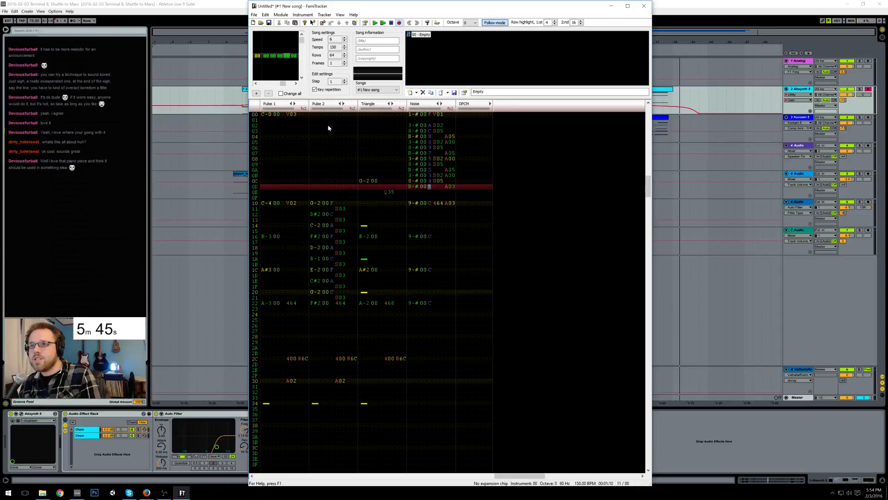
pyautogui.press('Up')
pyautogui.press('Home')
pyautogui.press('Return')
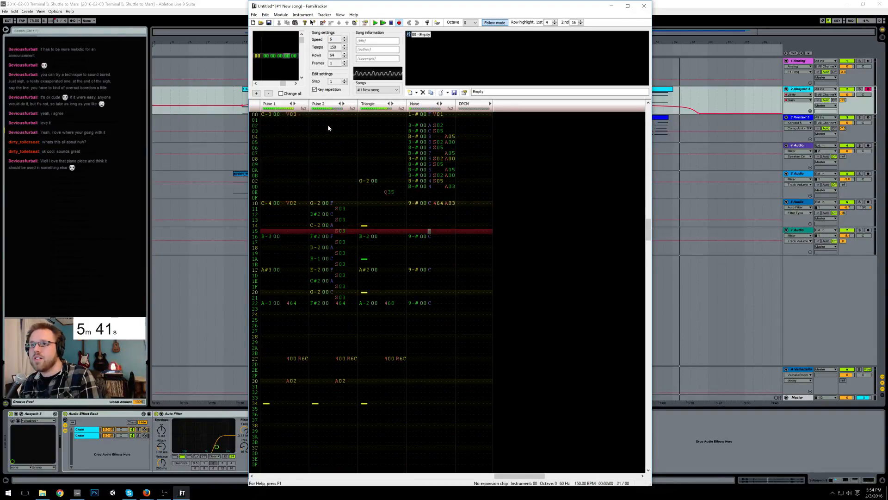
pyautogui.press('Return')
# Step: Set the volumes of the Pulse 1 notes at rows 00 and 10 to F
pyautogui.press('Up')
pyautogui.press('Up')
pyautogui.press('Up')
pyautogui.press('Up')
pyautogui.press('Up')
pyautogui.press('Up')
pyautogui.press('Up')
pyautogui.press('Up')
pyautogui.press('Up')
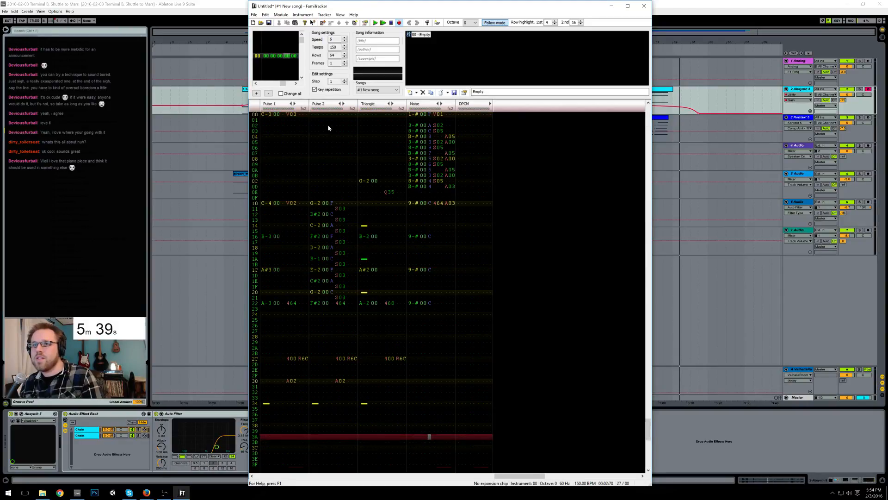
pyautogui.click(283, 114)
pyautogui.write('f')
pyautogui.click(284, 203)
pyautogui.write('f')
pyautogui.click(288, 160)
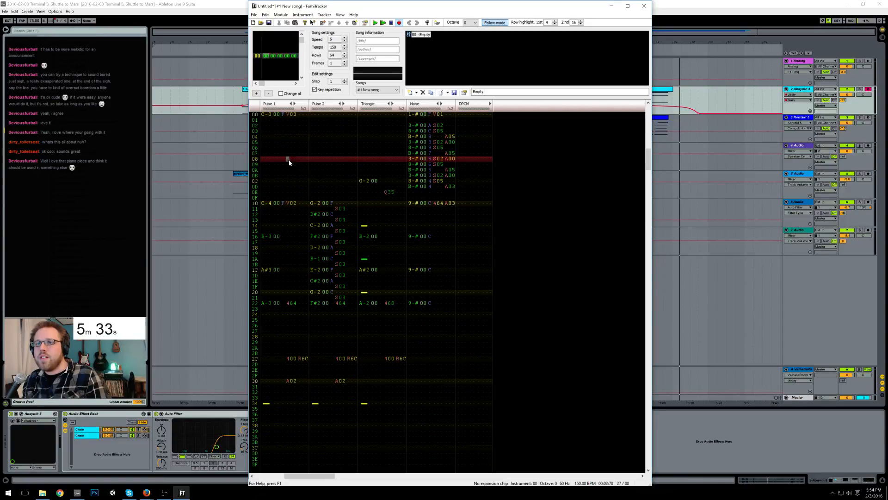
# Step: Enter the effect A02 at row 04 of Pulse 1 and play back the pattern
pyautogui.click(292, 138)
pyautogui.click(295, 137)
pyautogui.write('a02')
pyautogui.click(292, 116)
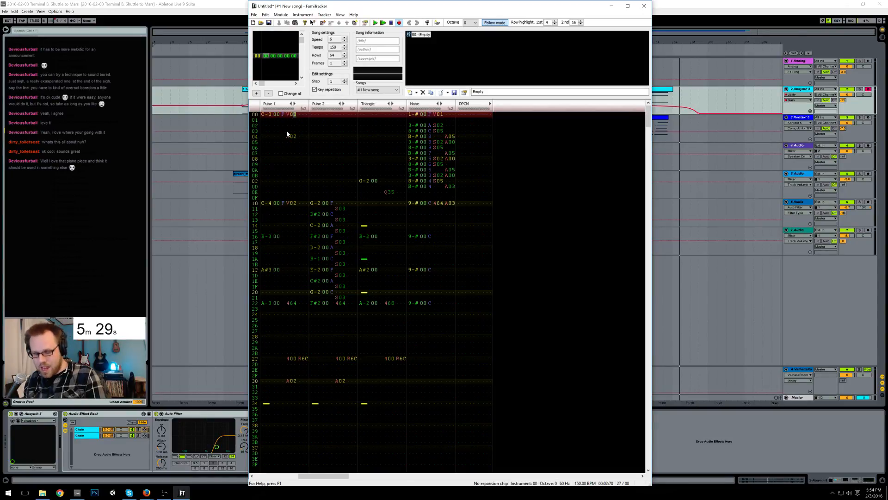
pyautogui.click(288, 138)
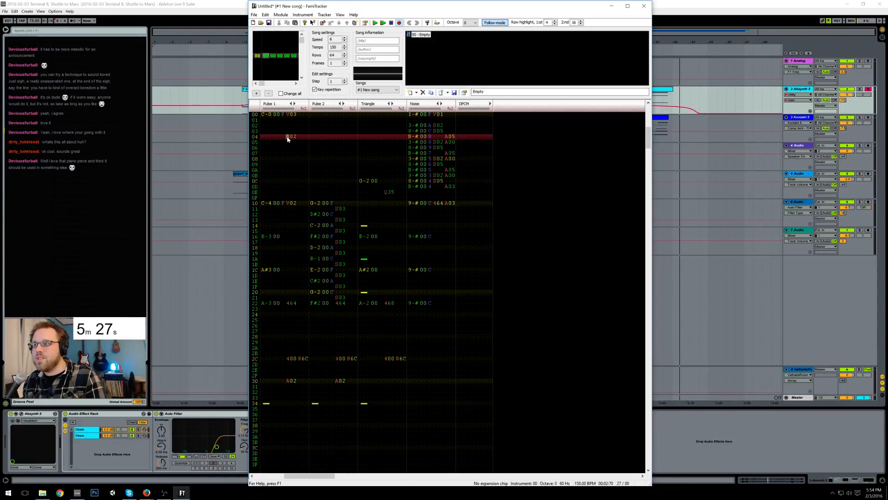
pyautogui.click(292, 138)
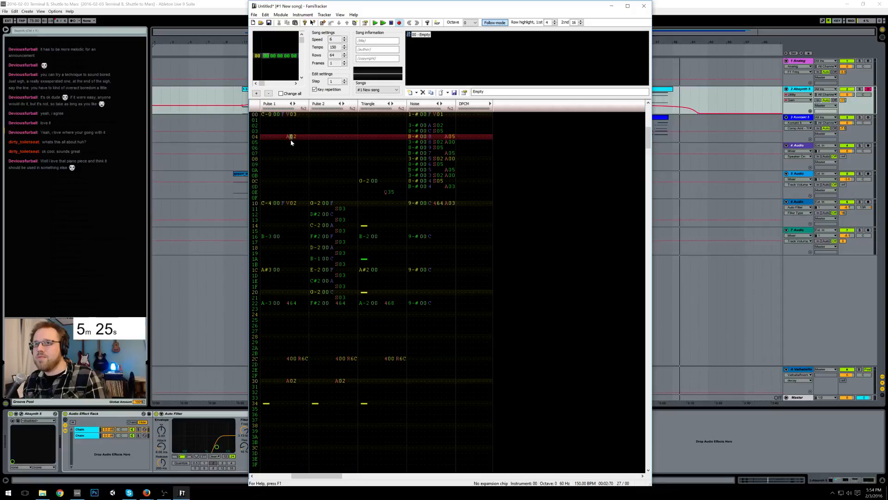
pyautogui.click(295, 139)
pyautogui.click(292, 137)
pyautogui.scroll(1, 286, 140)
pyautogui.press('Return')
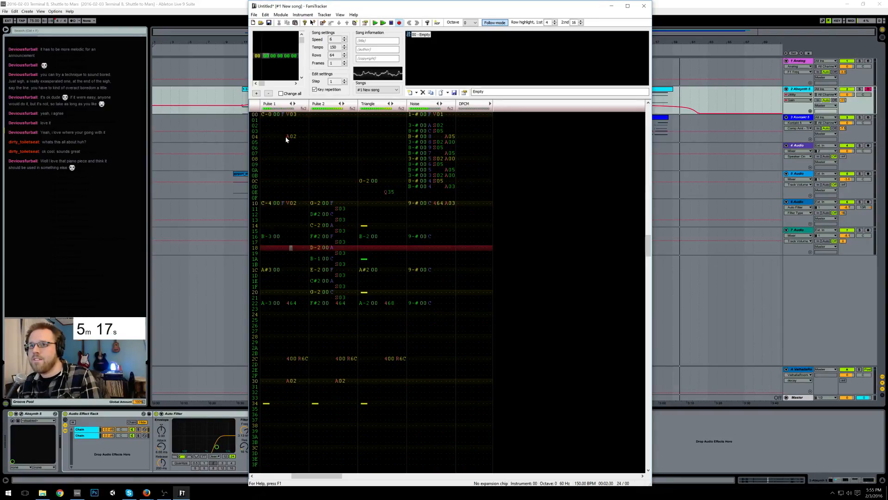
pyautogui.press('Return')
# Step: Move the A02 at row 04 to Pulse 1's second effect column and enter A00 in that column at row 0F
pyautogui.moveTo(289, 137); pyautogui.dragTo(309, 137)
pyautogui.click(298, 197)
pyautogui.write('a00')
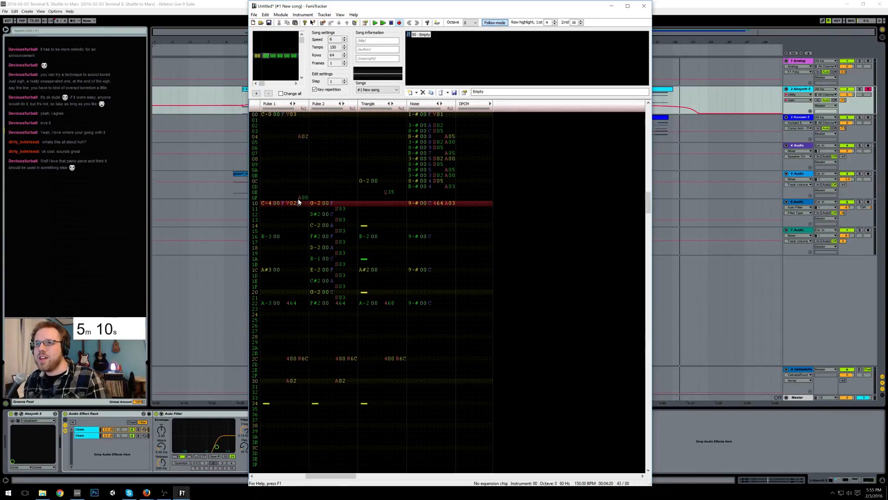
# Step: Insert a note cut at row 0E of Pulse 1
pyautogui.click(270, 192)
pyautogui.press('1')
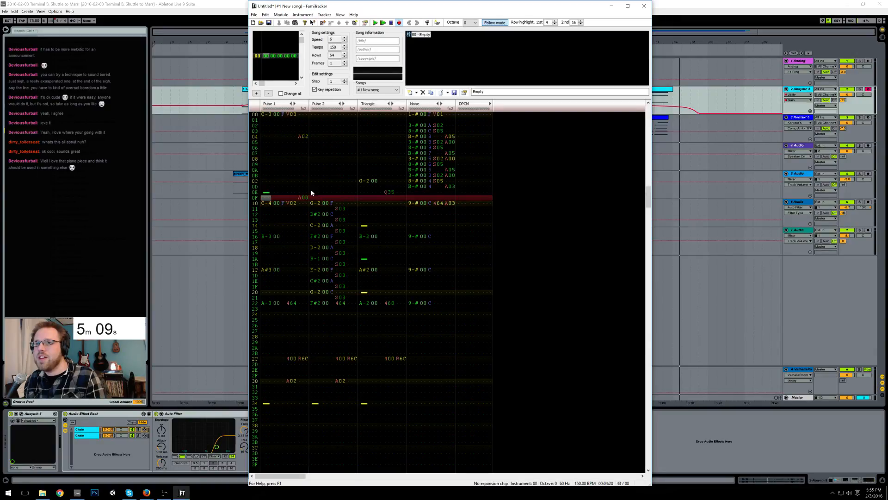
pyautogui.moveTo(271, 205); pyautogui.dragTo(287, 306)
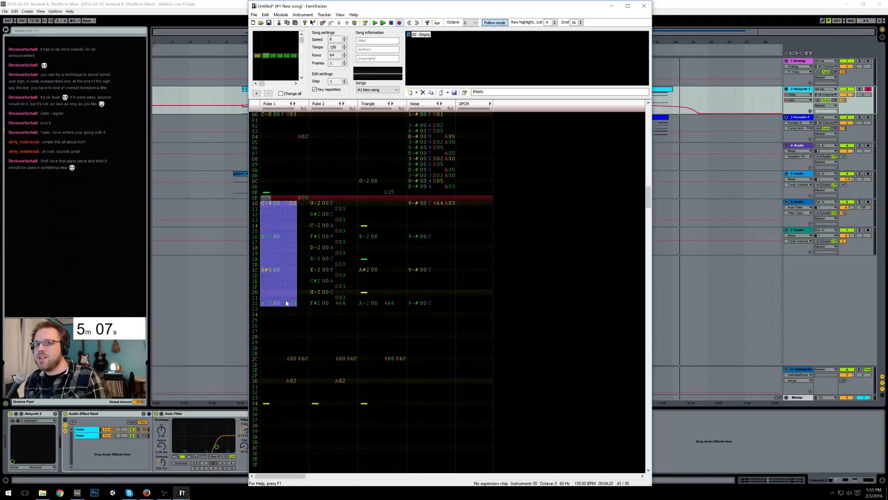
pyautogui.click(302, 198)
pyautogui.click(292, 116)
# Step: Save the module to the Desktop under the file name "2HTW Game Over frowny face emoji"
pyautogui.hotkey('ctrl', 's')
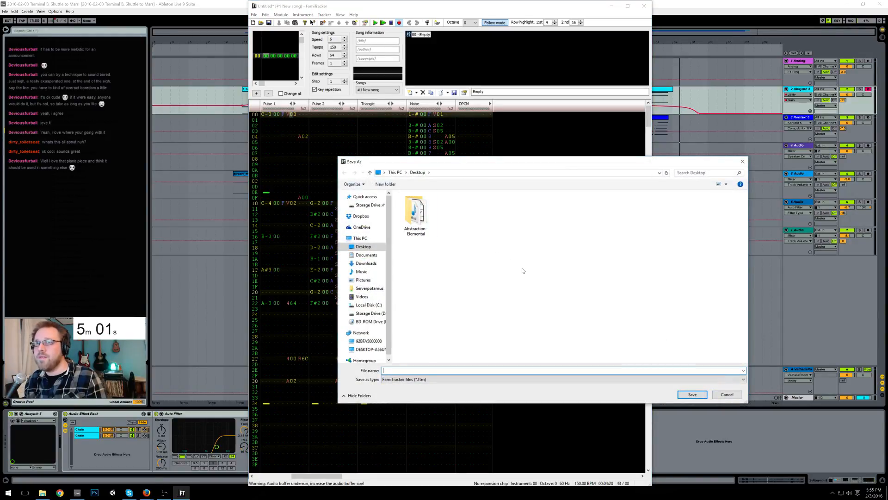
pyautogui.write('2HTW Game Over :(')
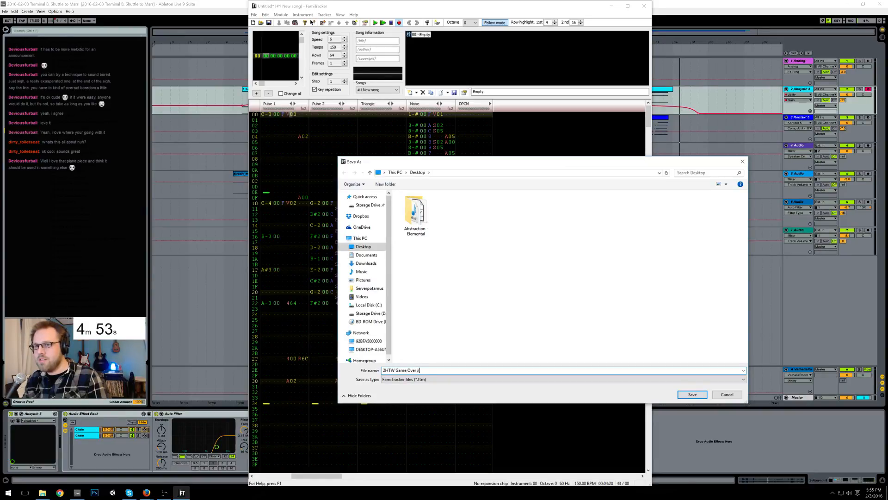
pyautogui.press('Return')
pyautogui.press('Return')
pyautogui.press('End')
pyautogui.hotkey('ctrl', 'shift', 'Left')
pyautogui.hotkey('ctrl', 'shift', 'Left')
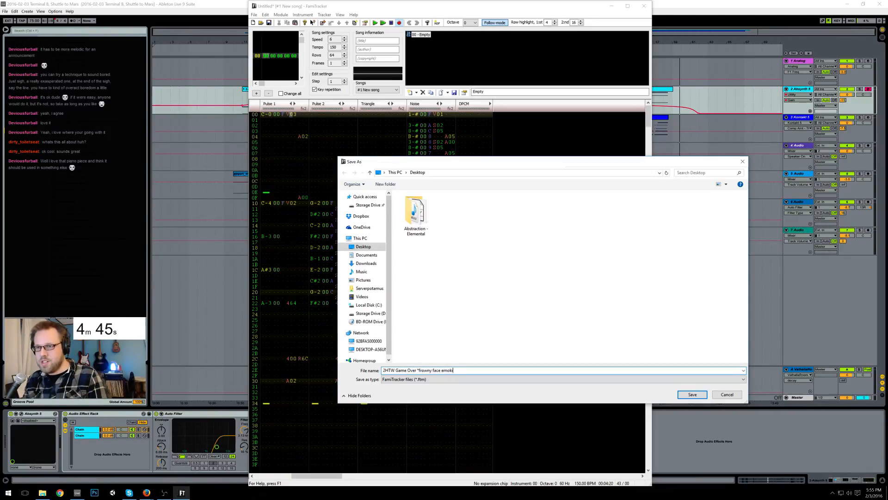
pyautogui.write('ji*')
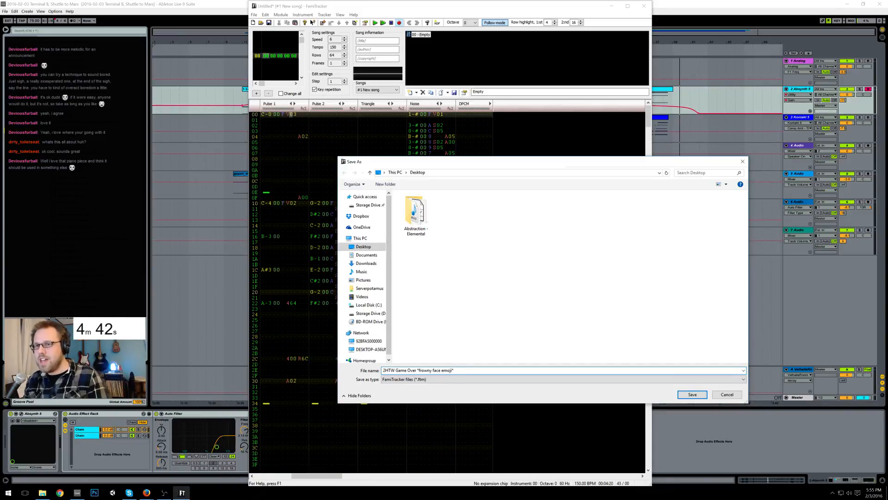
pyautogui.click(692, 396)
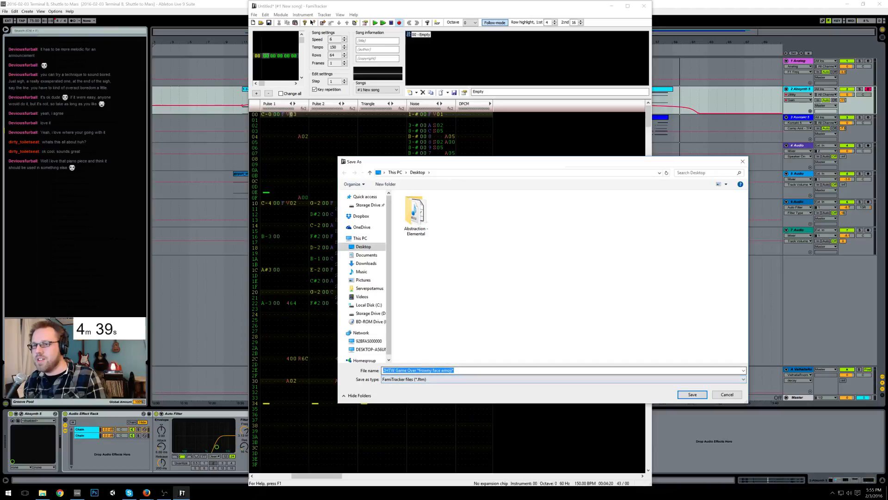
pyautogui.click(456, 371)
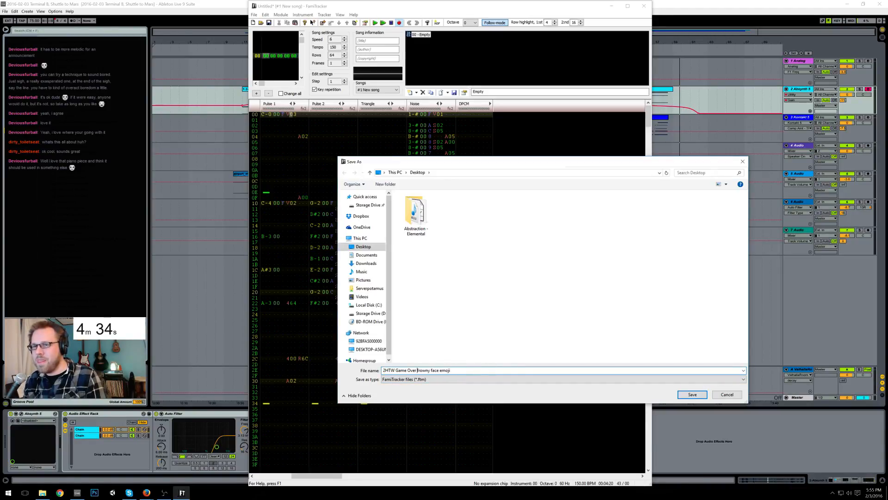
pyautogui.press('Return')
# Step: Play the saved song from its start through to the end of the pattern and stop playback
pyautogui.click(282, 115)
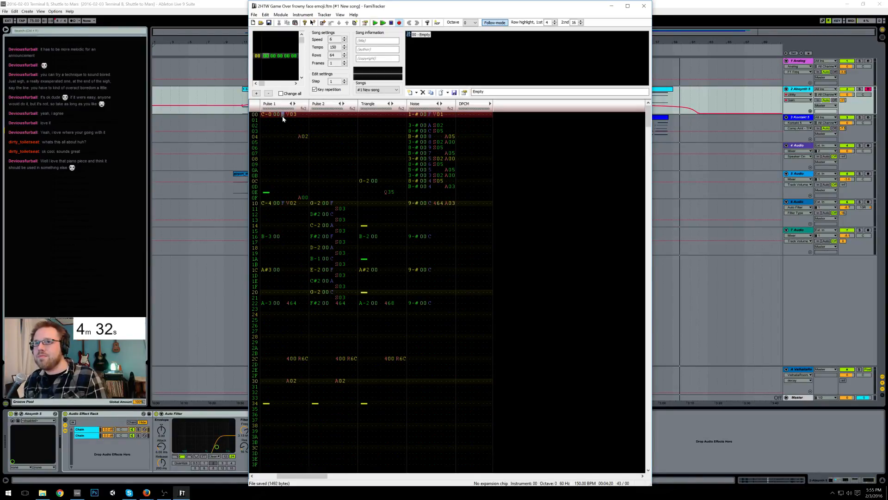
pyautogui.click(375, 23)
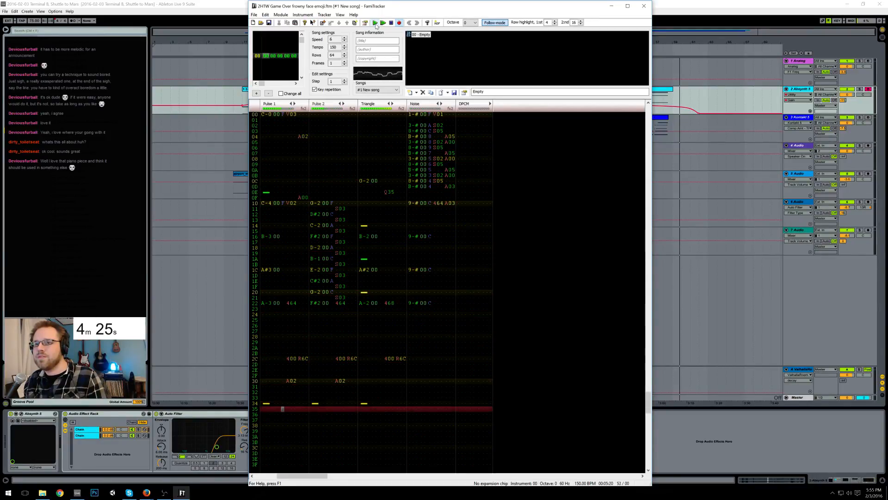
pyautogui.click(391, 23)
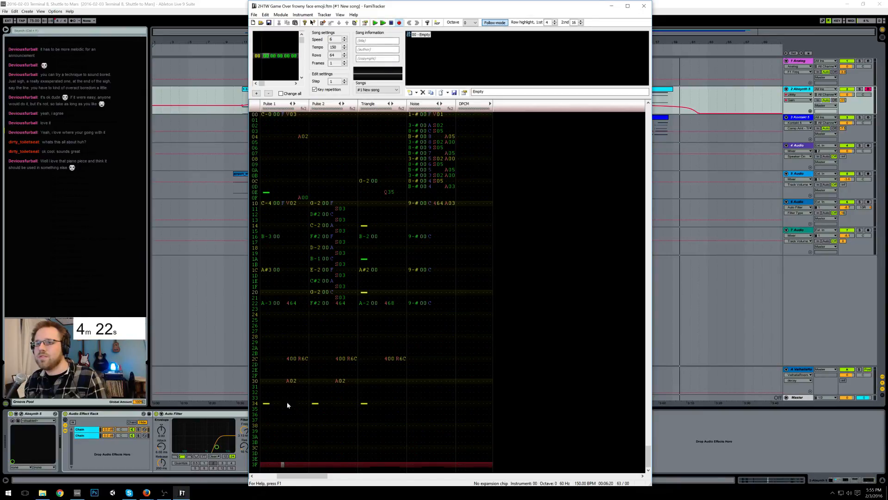
# Step: Move the note cuts at row 34 of Pulse 1, Pulse 2 and Triangle down to row 38 and save the module
pyautogui.moveTo(265, 405); pyautogui.dragTo(365, 425)
pyautogui.hotkey('ctrl', 's')
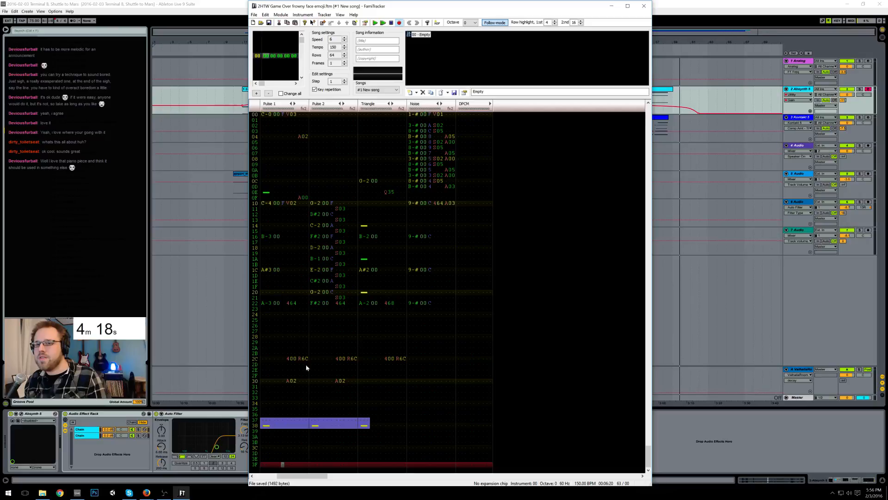
# Step: Play back the pattern's ending from row 22 and stop playback
pyautogui.click(270, 303)
pyautogui.press('F7')
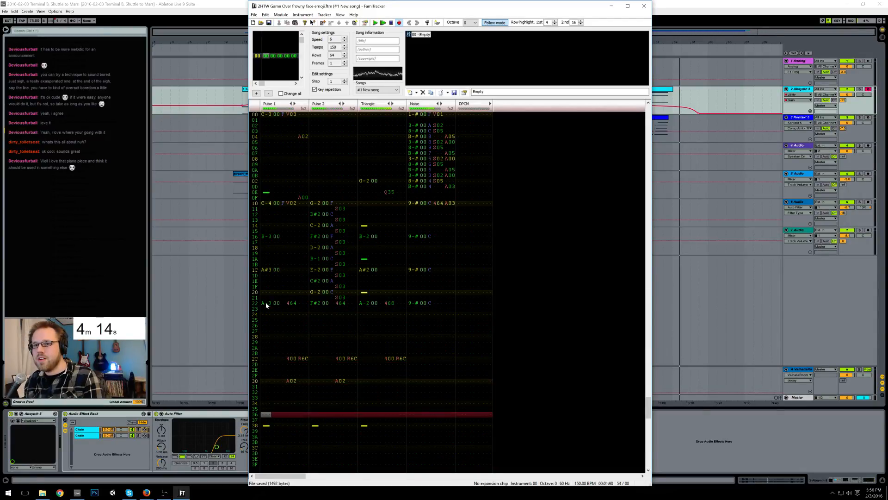
pyautogui.press('F8')
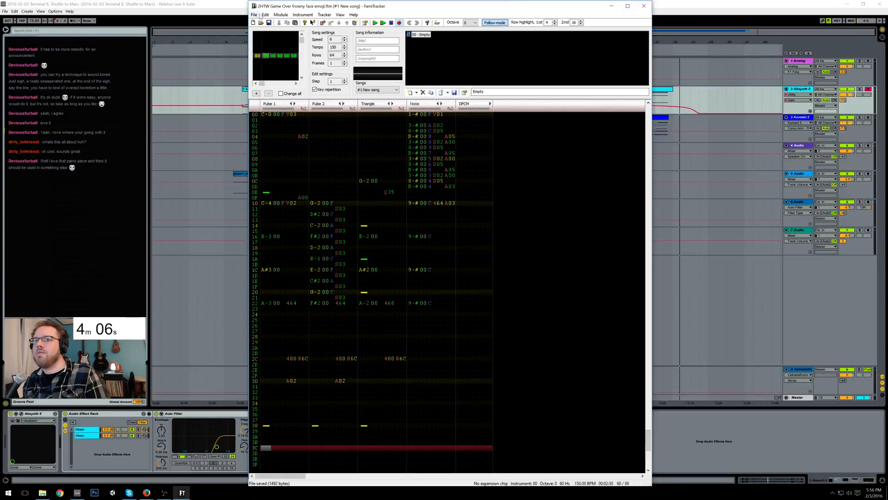
# Step: Export one play-through of all channels as a WAV file to the Desktop, then close FamiTracker to return to Ableton Live
pyautogui.click(254, 15)
pyautogui.click(277, 63)
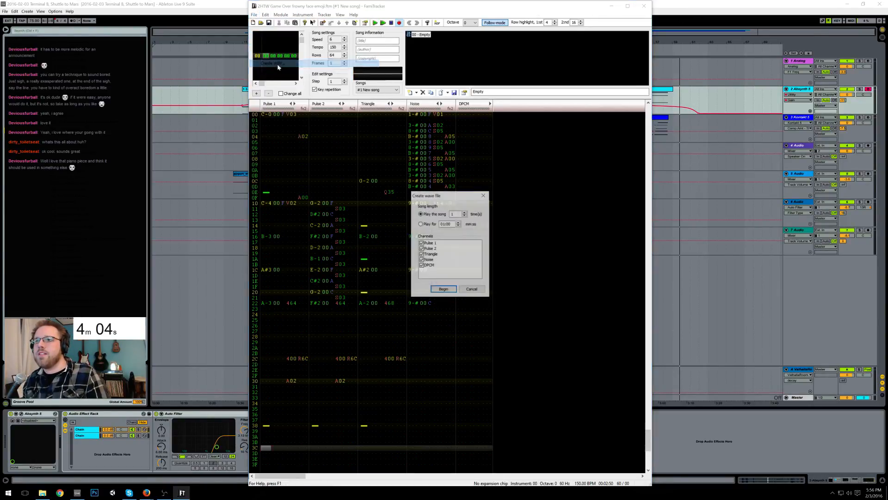
pyautogui.click(443, 290)
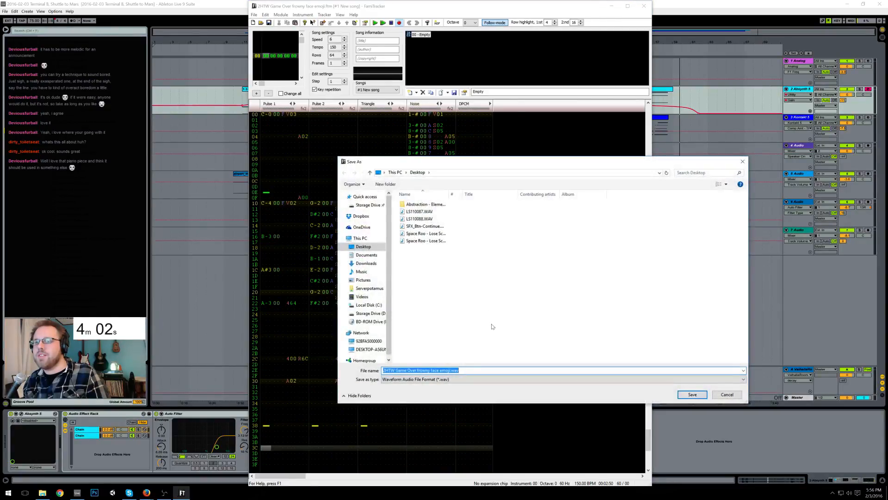
pyautogui.click(687, 396)
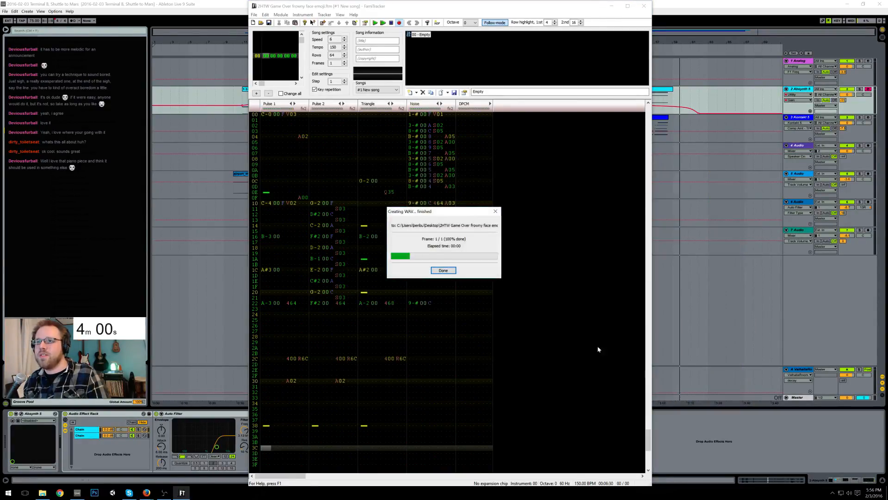
pyautogui.click(443, 270)
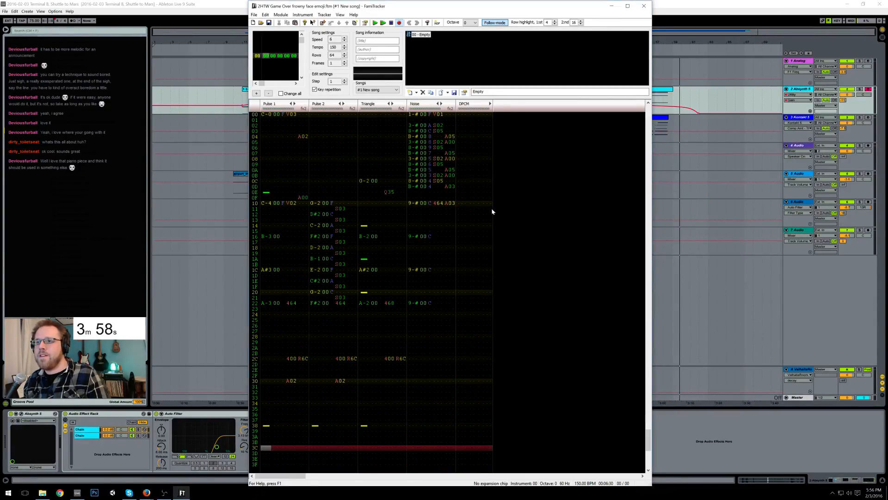
pyautogui.click(643, 6)
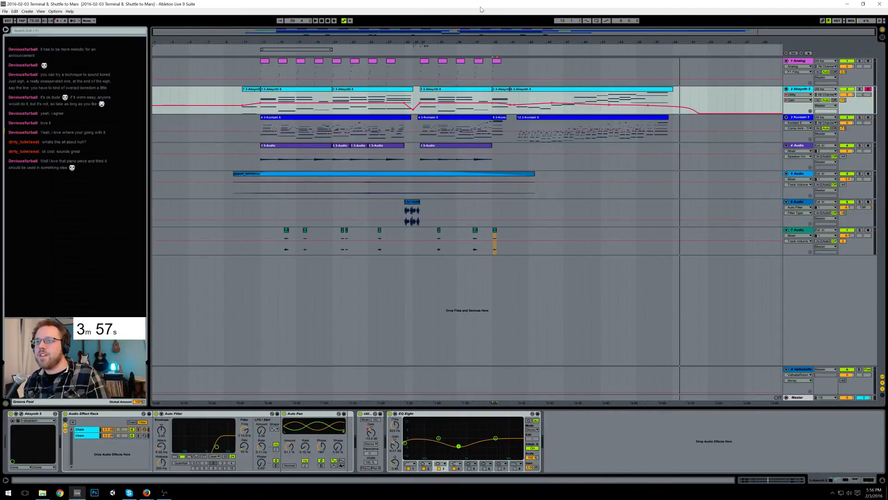
# Step: Load the BB-Simple Mastering rack on the Master track and slightly adjust the bands of its EQ Eight
pyautogui.click(797, 398)
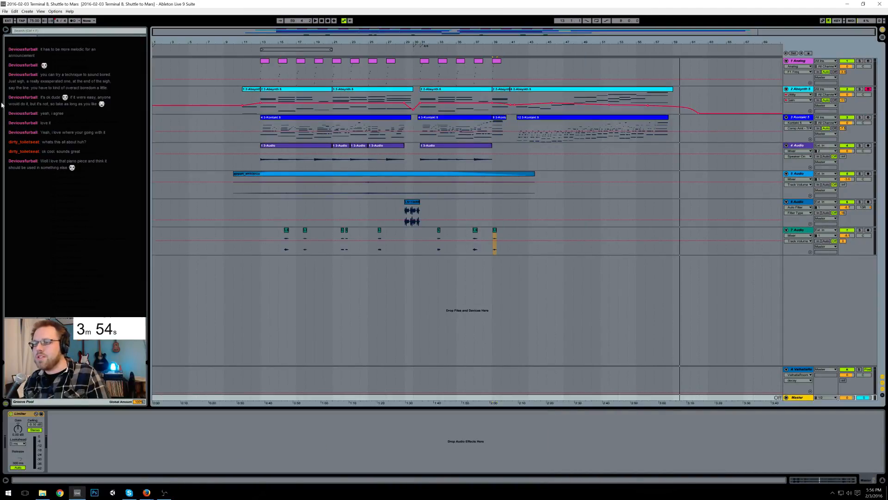
pyautogui.click(22, 63)
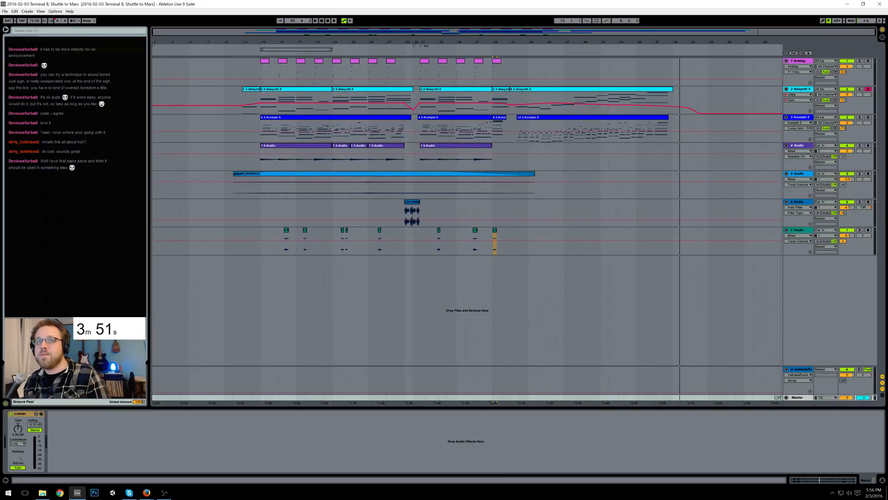
pyautogui.moveTo(69, 231); pyautogui.dragTo(14, 442)
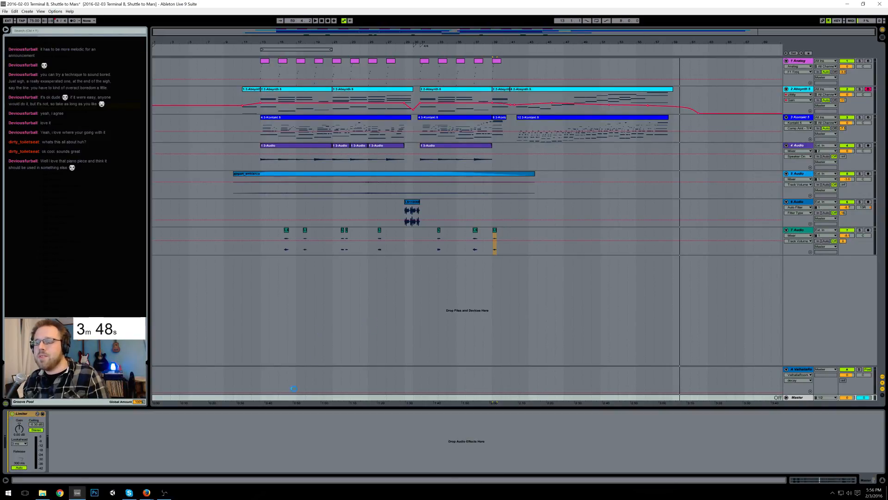
pyautogui.moveTo(132, 443); pyautogui.dragTo(134, 442)
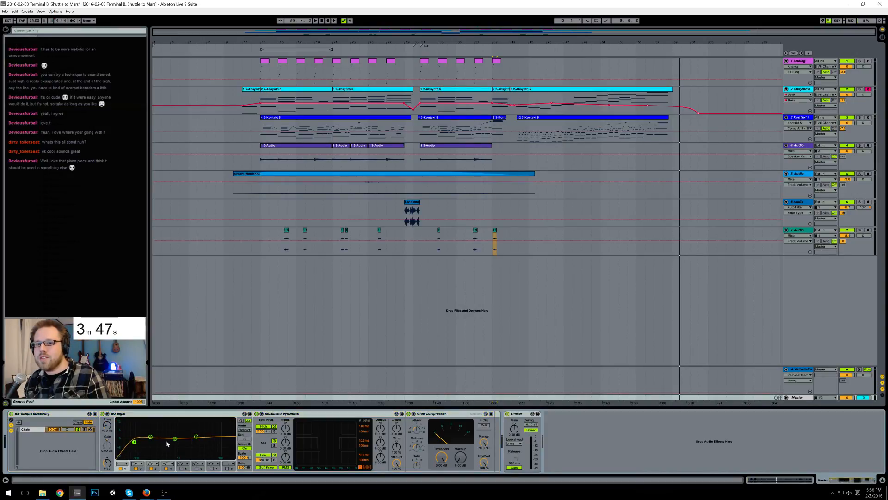
pyautogui.moveTo(197, 436); pyautogui.dragTo(173, 439)
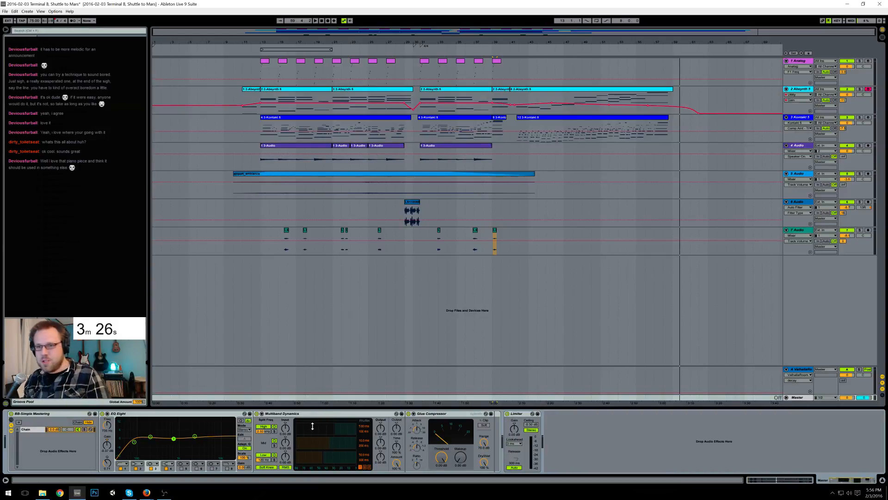
# Step: Play from bar 13 while adjusting the master Glue Compressor's threshold and makeup, and fine-tune the send level of the 3 Kontakt track
pyautogui.click(261, 161)
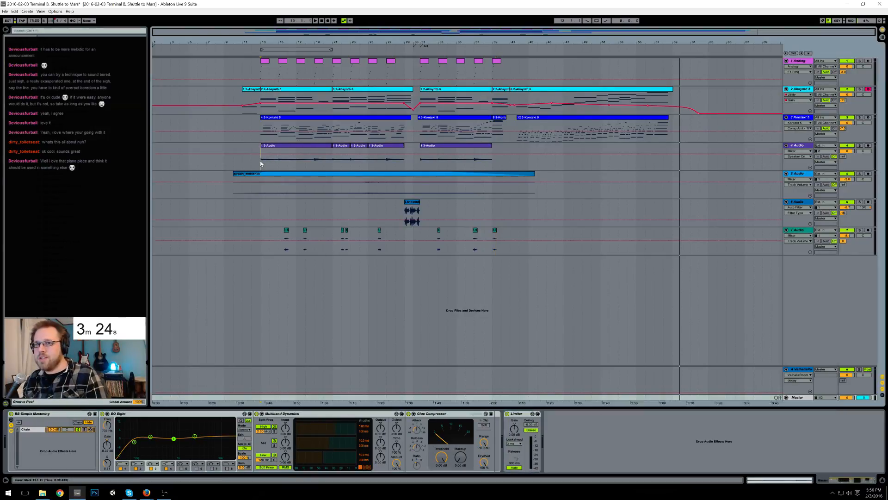
pyautogui.press('space')
pyautogui.moveTo(762, 95); pyautogui.dragTo(757, 33)
pyautogui.click(798, 397)
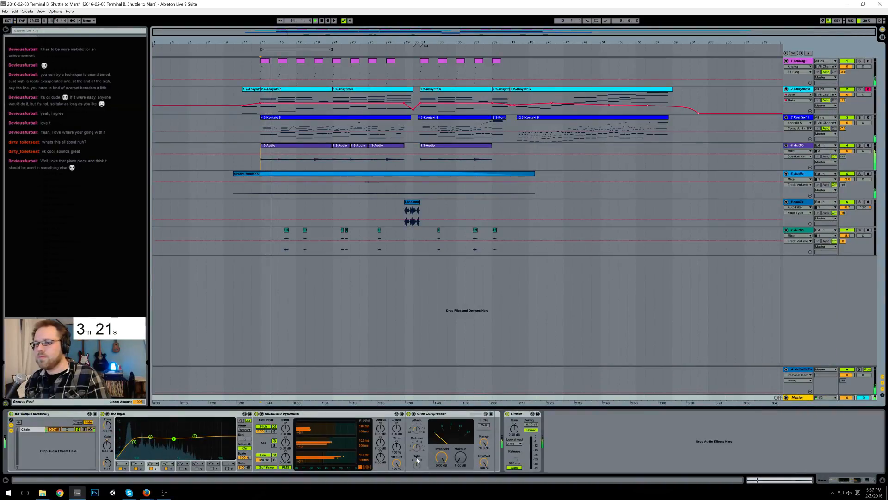
pyautogui.moveTo(440, 459); pyautogui.dragTo(460, 437)
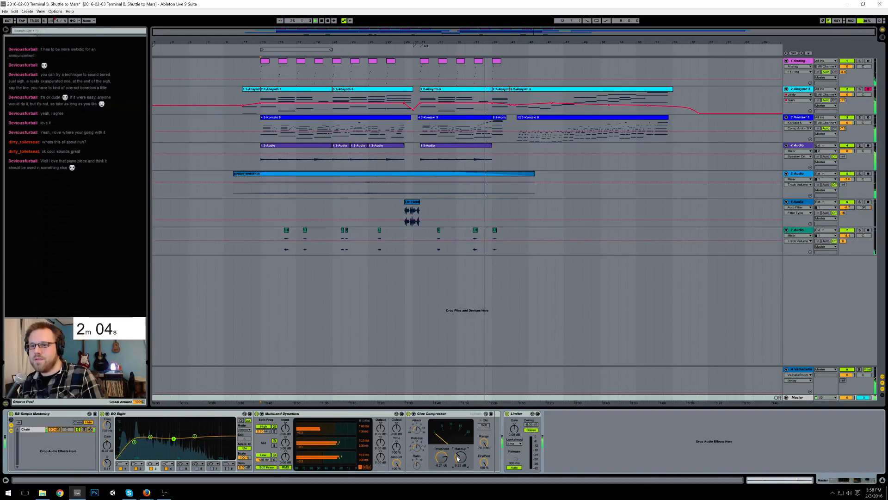
pyautogui.moveTo(461, 457); pyautogui.dragTo(460, 456)
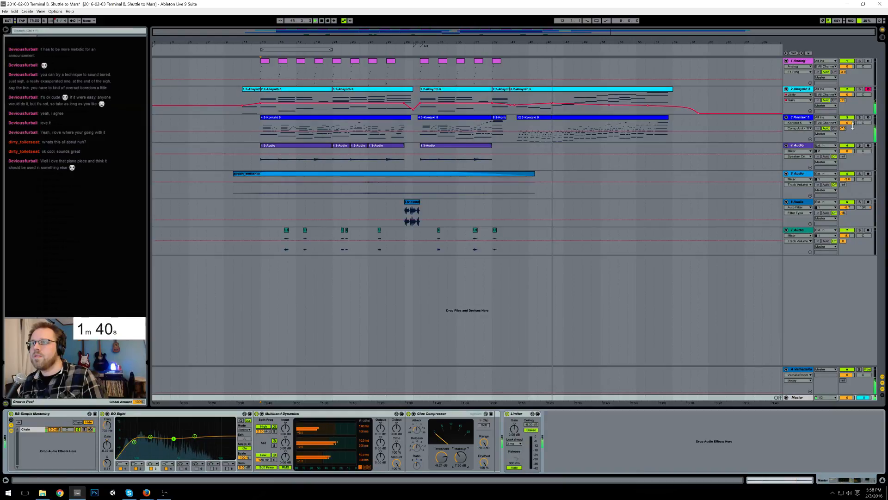
pyautogui.moveTo(844, 129); pyautogui.dragTo(844, 127)
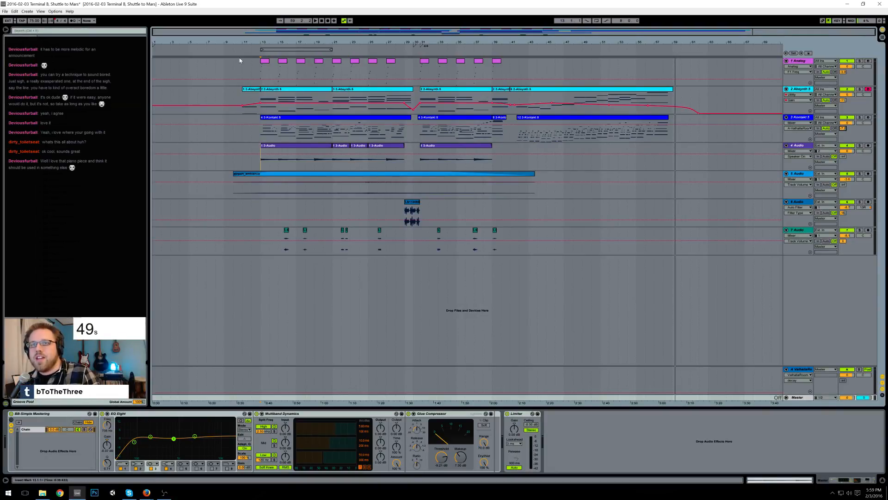
# Step: Select the arrangement across all tracks and stretch the loop brace from bar 9 to about bar 61, past the final clips
pyautogui.moveTo(230, 70); pyautogui.dragTo(605, 239)
pyautogui.keyDown('shift'); pyautogui.click(636, 239); pyautogui.keyUp('shift')
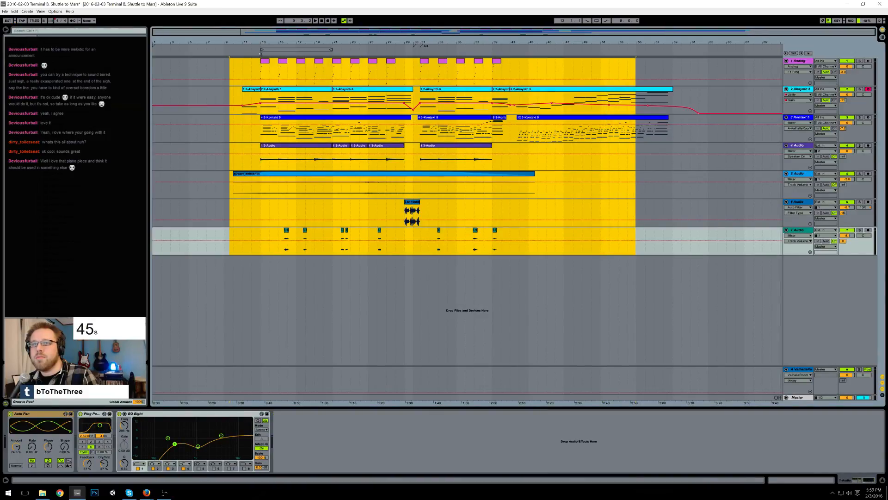
pyautogui.moveTo(261, 49); pyautogui.dragTo(230, 50)
pyautogui.moveTo(332, 51); pyautogui.dragTo(690, 50)
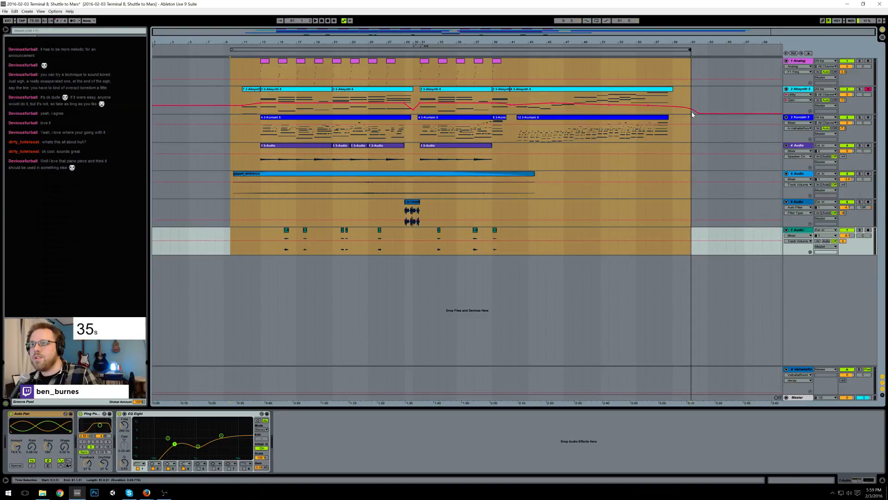
pyautogui.click(701, 111)
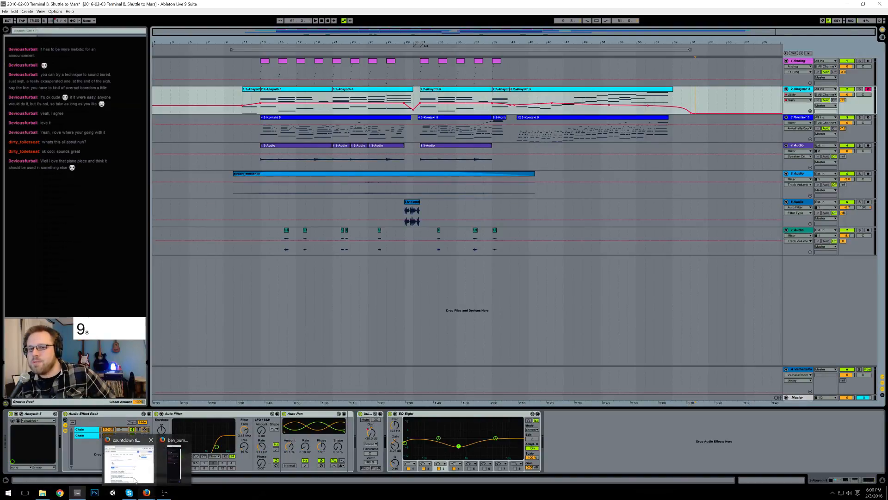
# Step: Switch to the Firefox countdown timer, pause it, and minimise the browser to return to Ableton Live
pyautogui.click(149, 494)
pyautogui.click(550, 311)
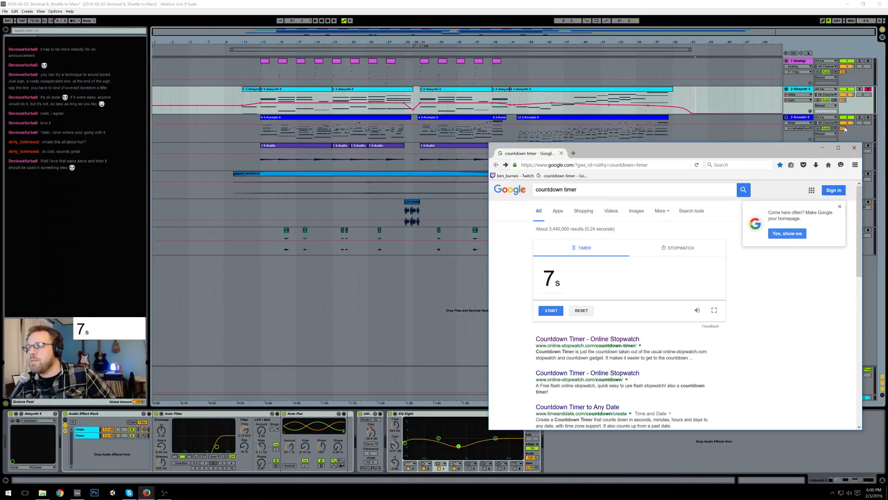
pyautogui.click(822, 148)
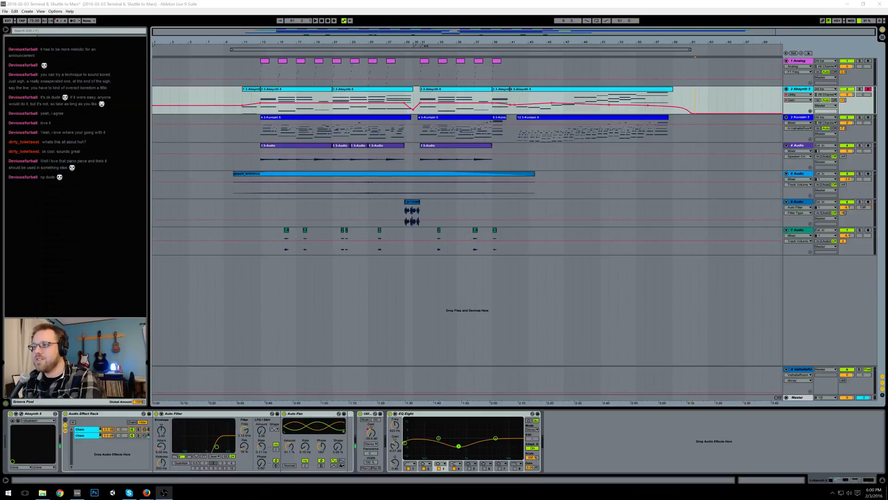
pyautogui.click(872, 121)
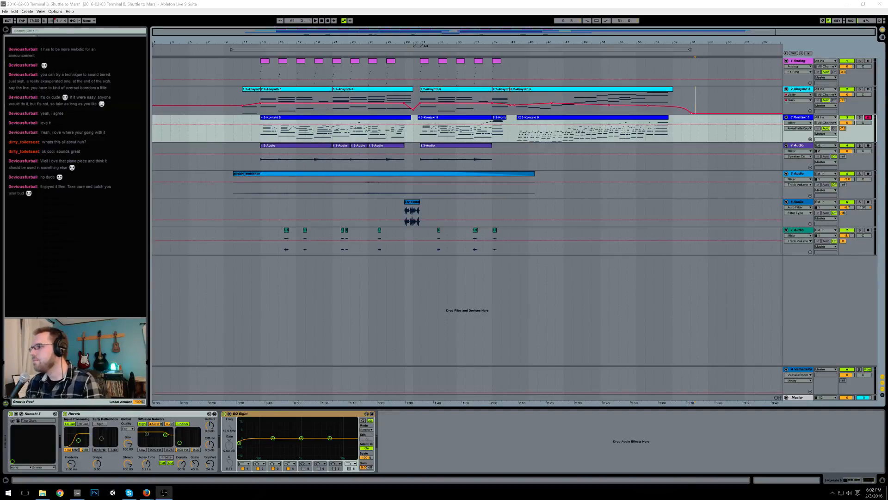
pyautogui.hotkey('alt', 'Tab')
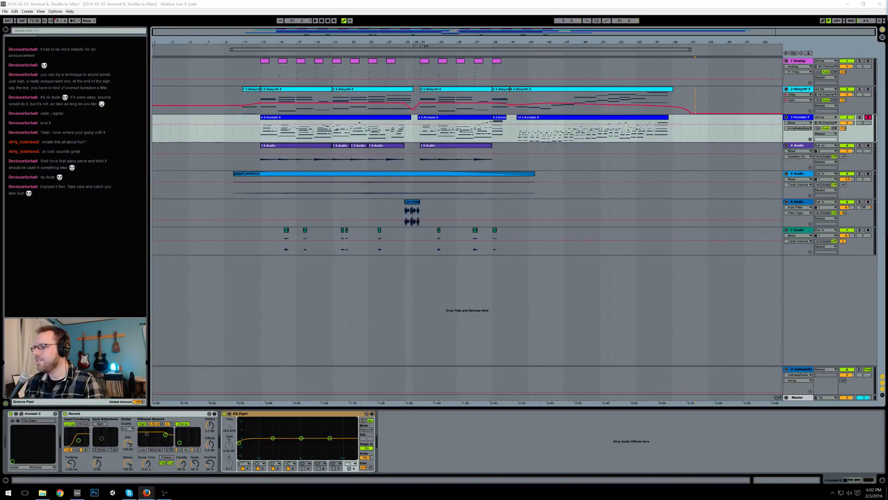